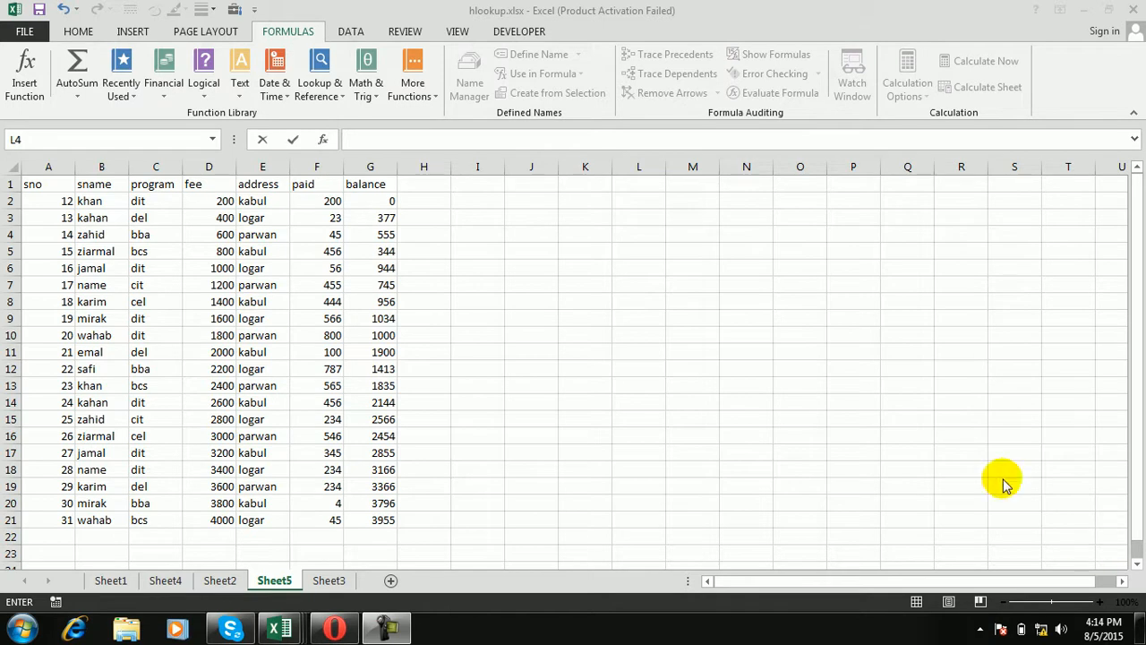
# Step: Enter the heading "total fee" in cell K3 of Sheet5
pyautogui.click(582, 251)
pyautogui.click(545, 230)
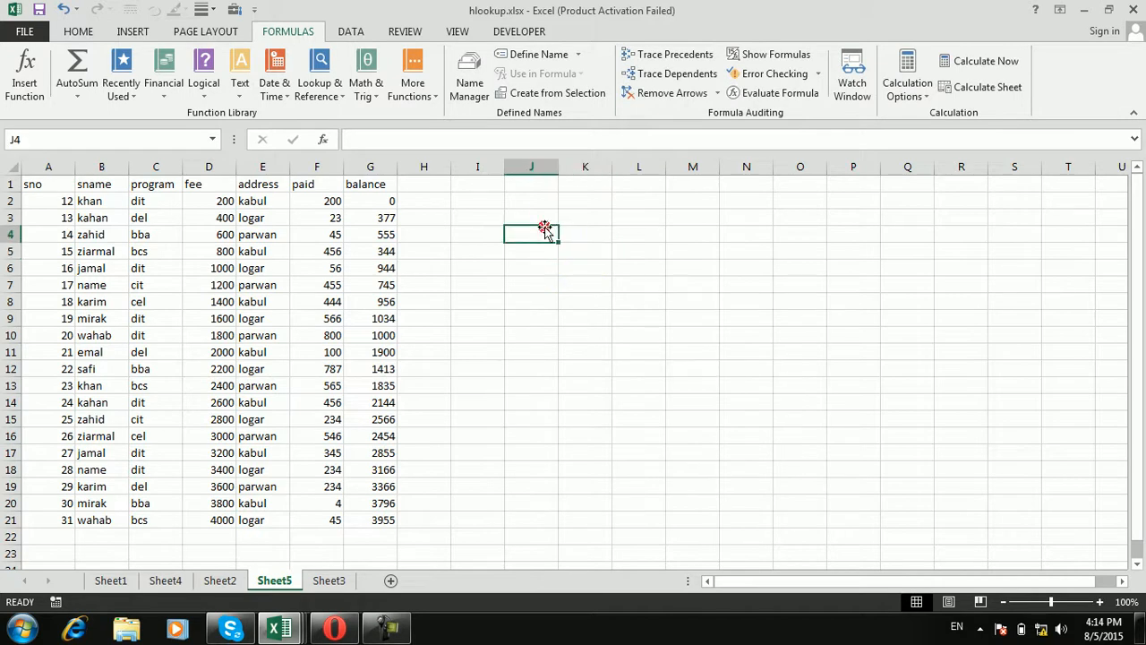
pyautogui.click(627, 221)
pyautogui.click(563, 218)
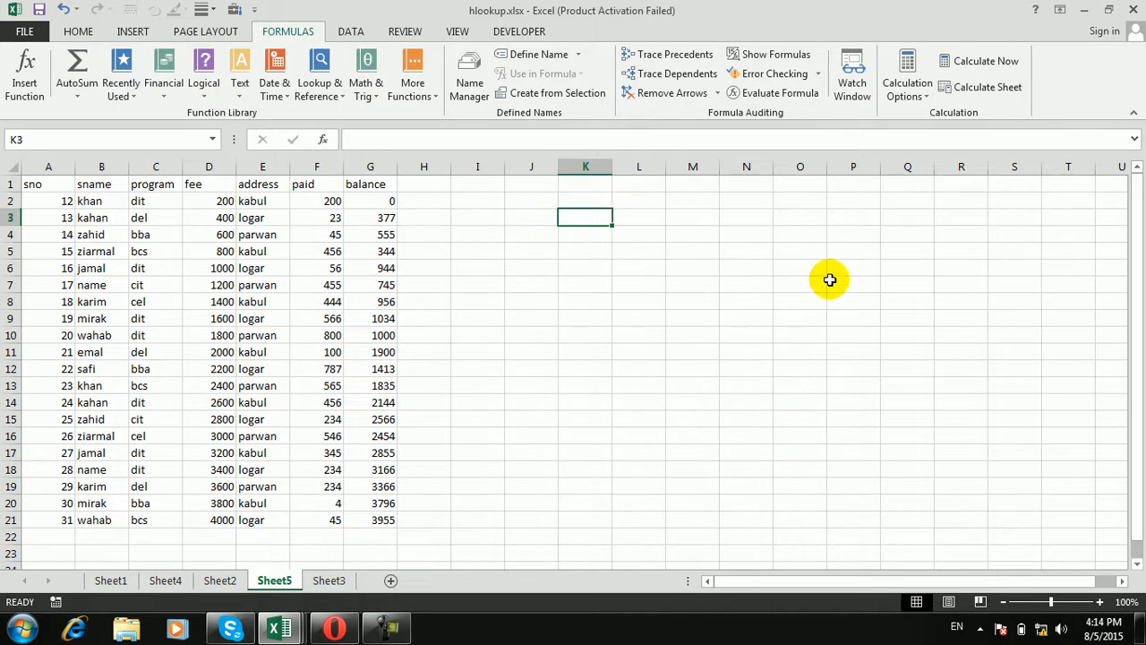
pyautogui.write('total fee')
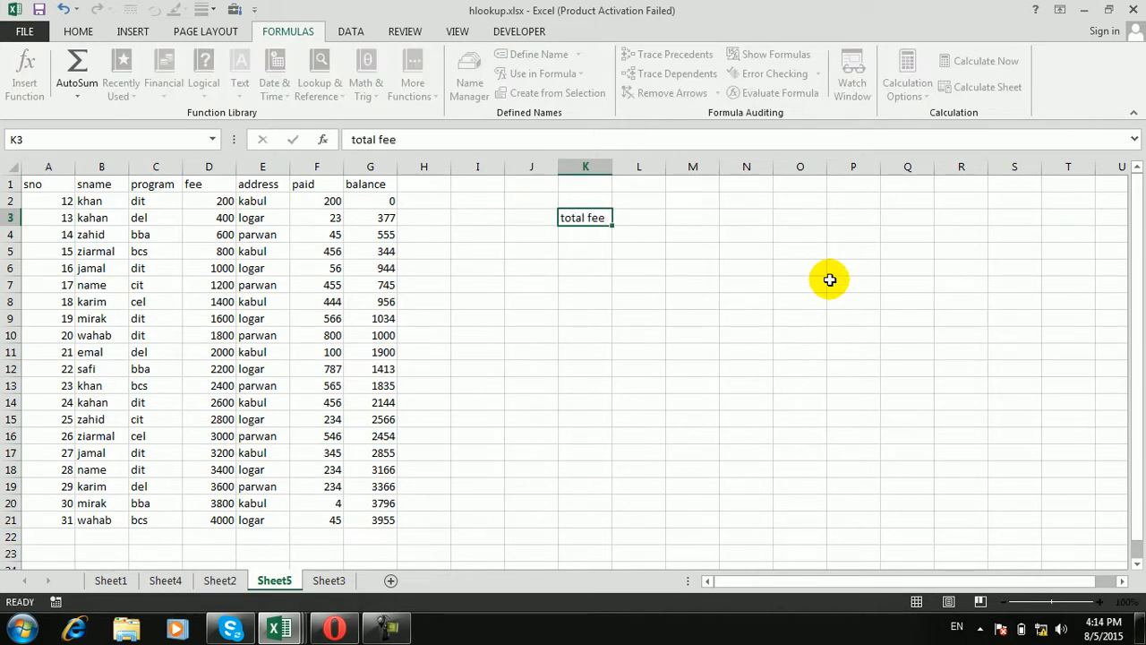
pyautogui.press('Return')
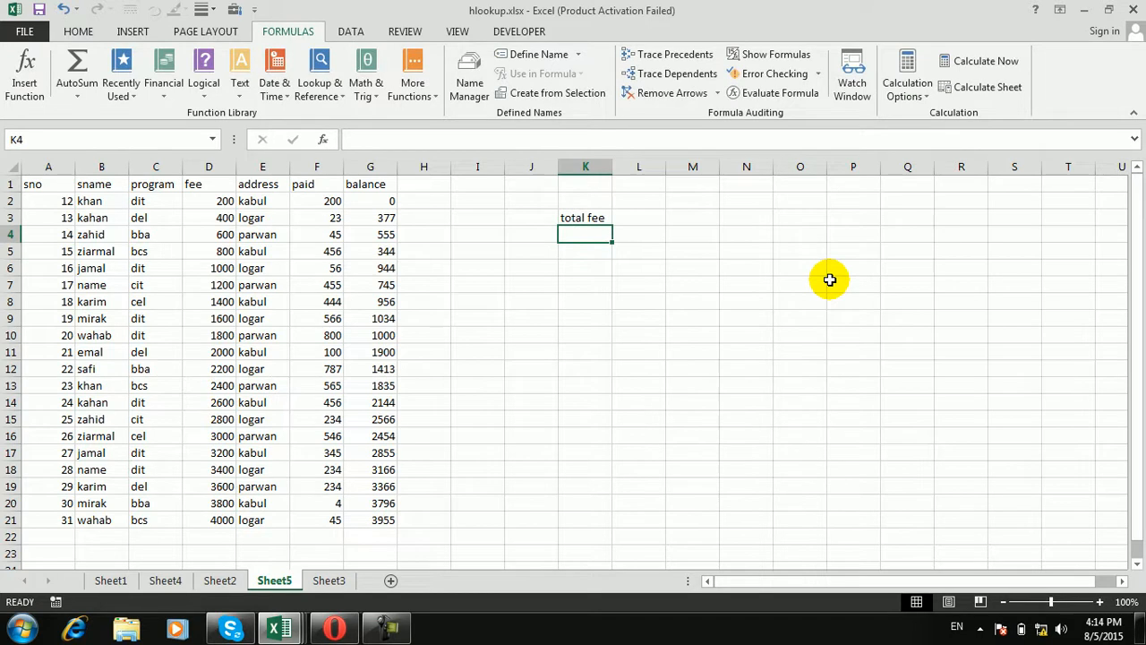
# Step: Merge the range K3:L4 across, so that each row becomes its own merged cell
pyautogui.moveTo(596, 219); pyautogui.dragTo(648, 231)
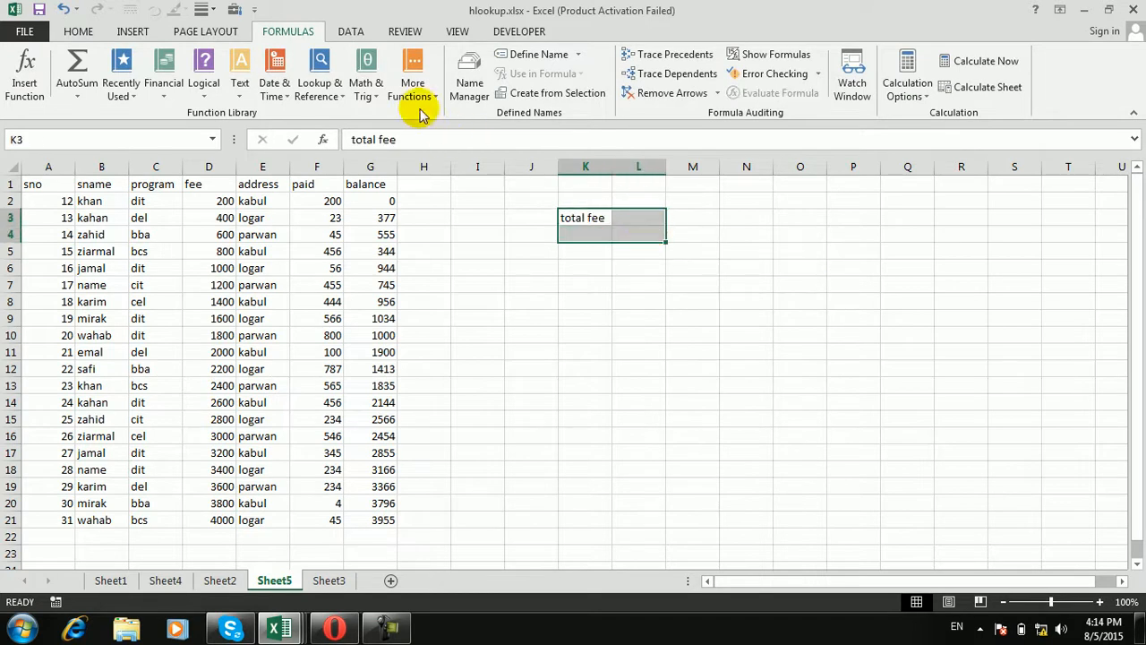
pyautogui.click(78, 32)
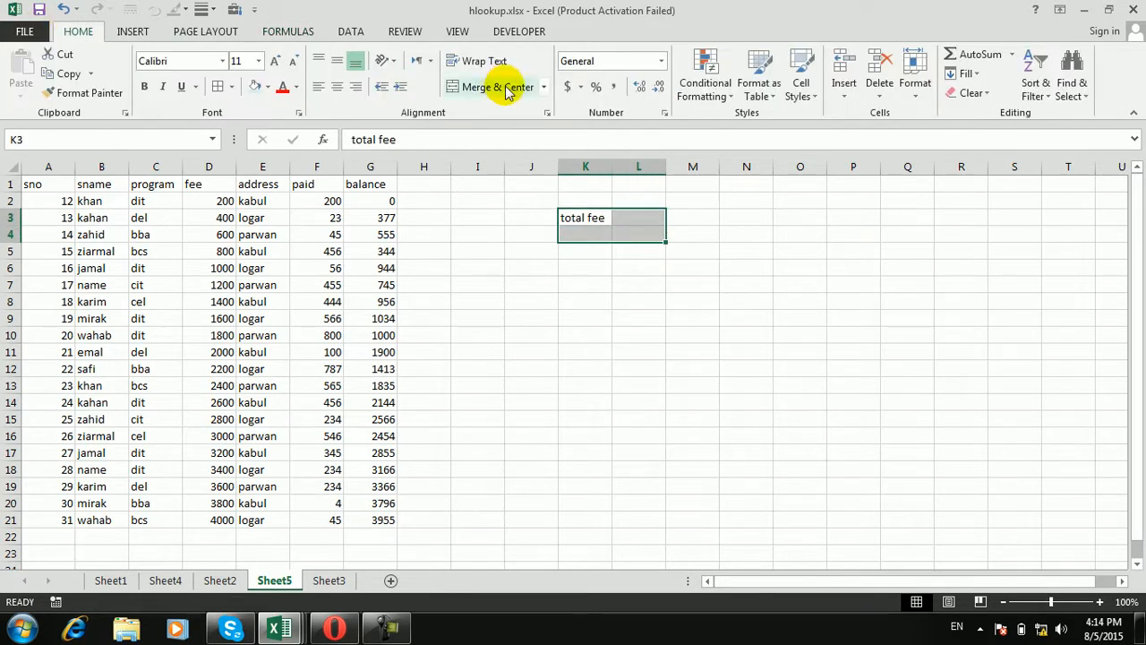
pyautogui.click(544, 88)
pyautogui.click(524, 132)
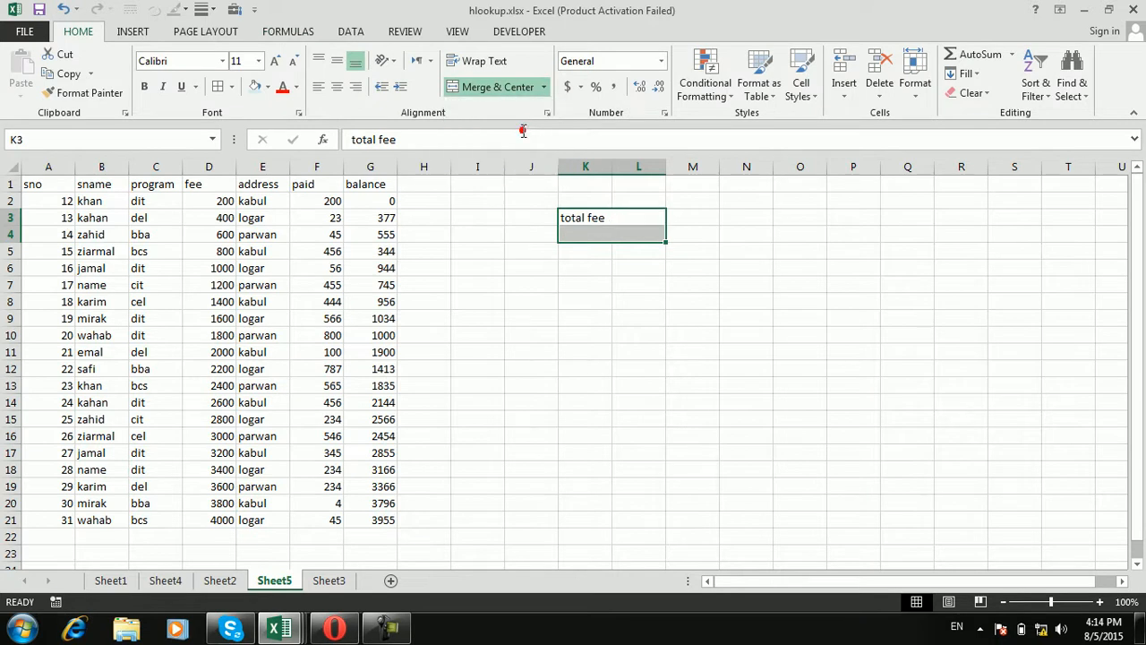
# Step: Format the merged total fee block K3:L4 in Times New Roman with cell borders and centred text
pyautogui.click(222, 61)
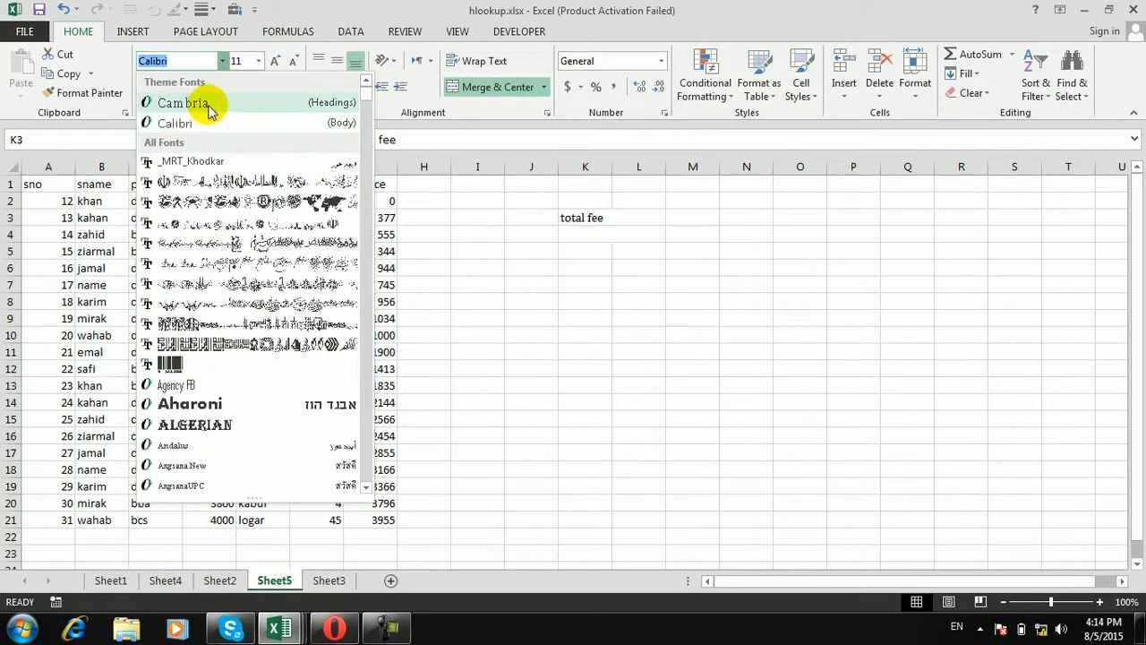
pyautogui.write('I')
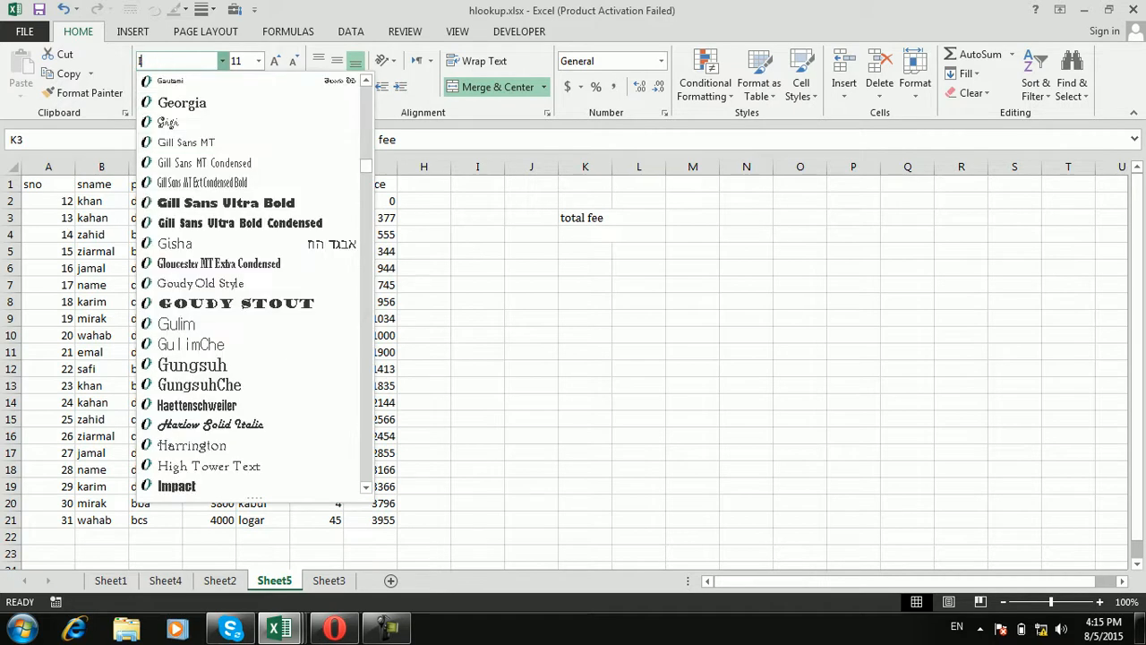
pyautogui.press('BackSpace')
pyautogui.write('Ti')
pyautogui.press('Return')
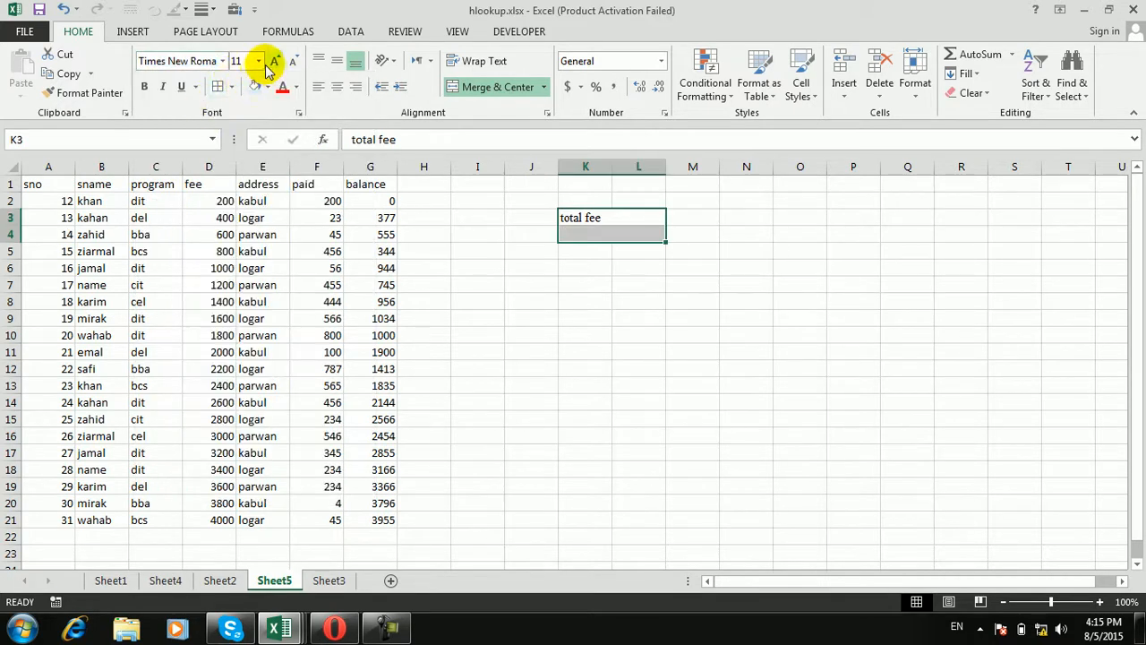
pyautogui.click(218, 84)
pyautogui.click(337, 86)
# Step: Copy the total fee block's formatting with Format Painter to blocks starting at J6, M6 and P6
pyautogui.click(87, 92)
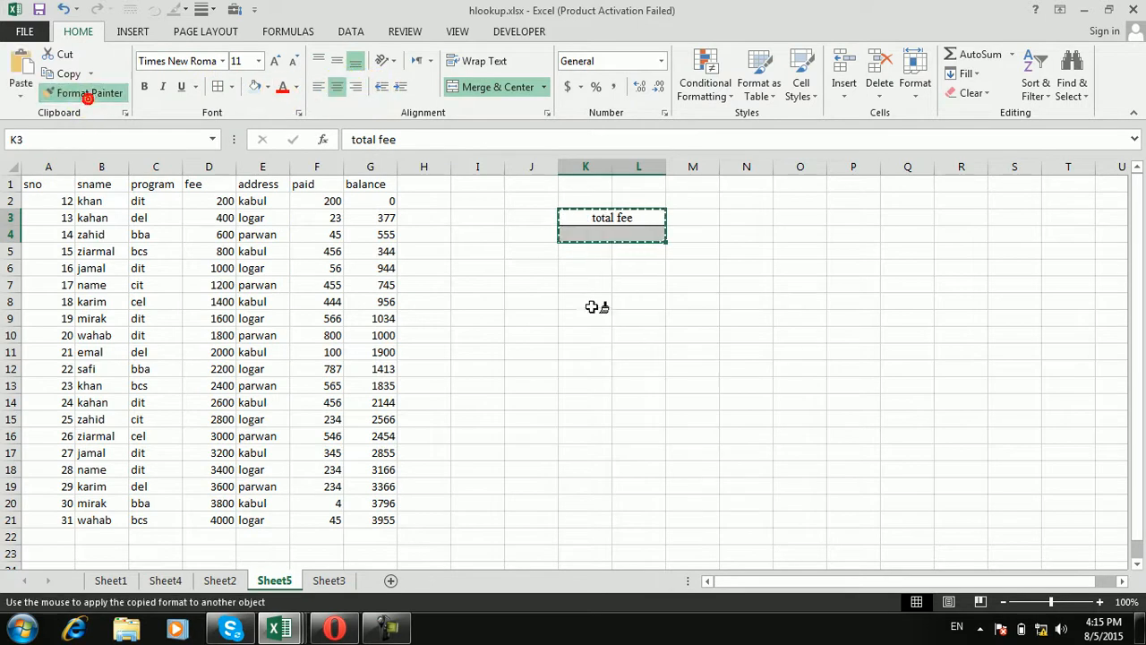
pyautogui.click(524, 267)
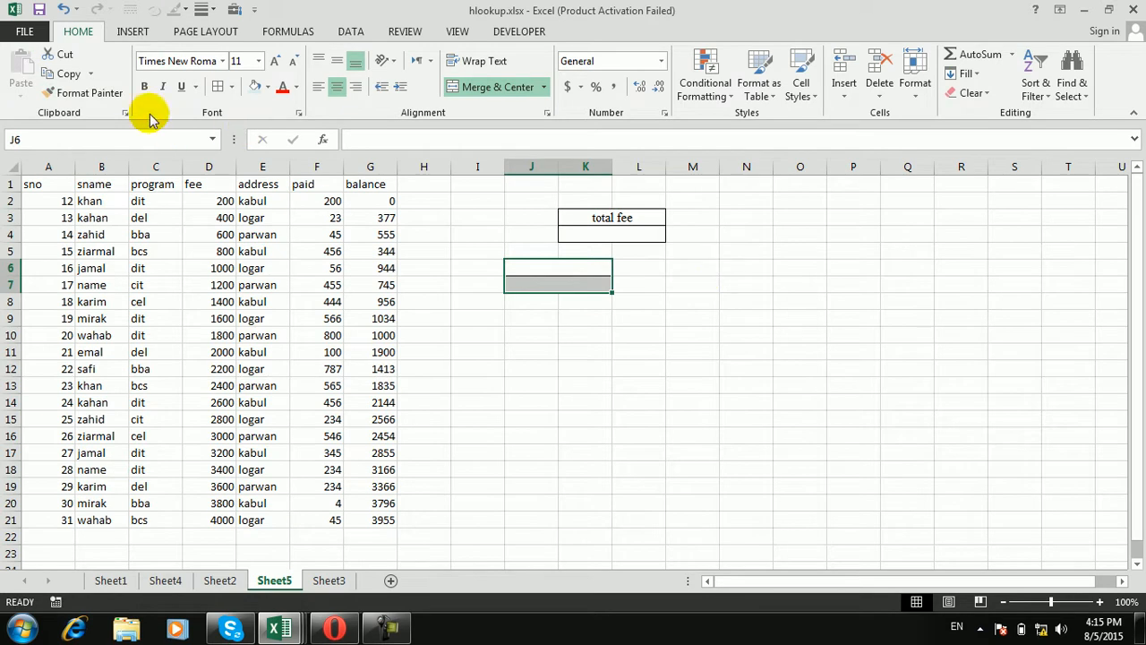
pyautogui.click(106, 94)
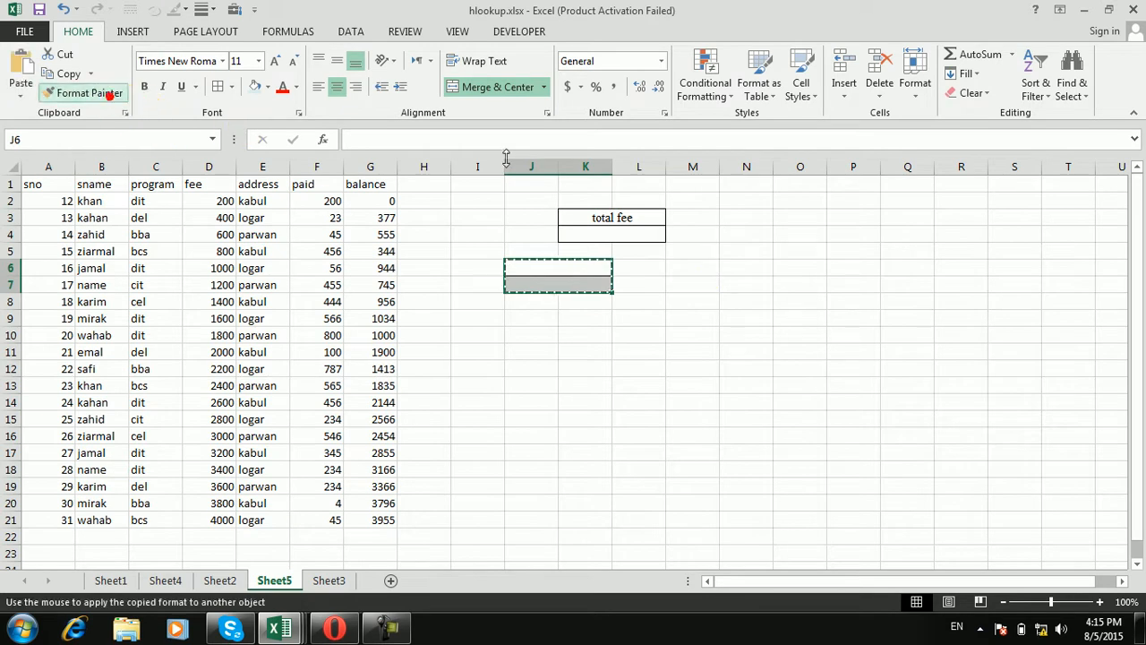
pyautogui.click(692, 266)
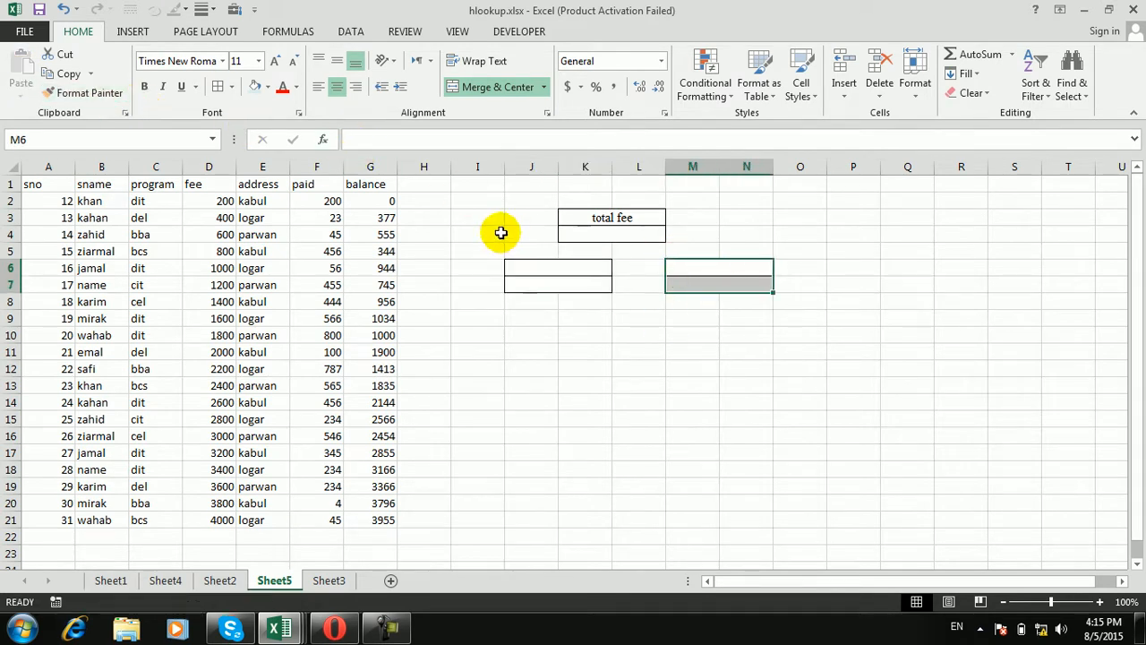
pyautogui.click(83, 93)
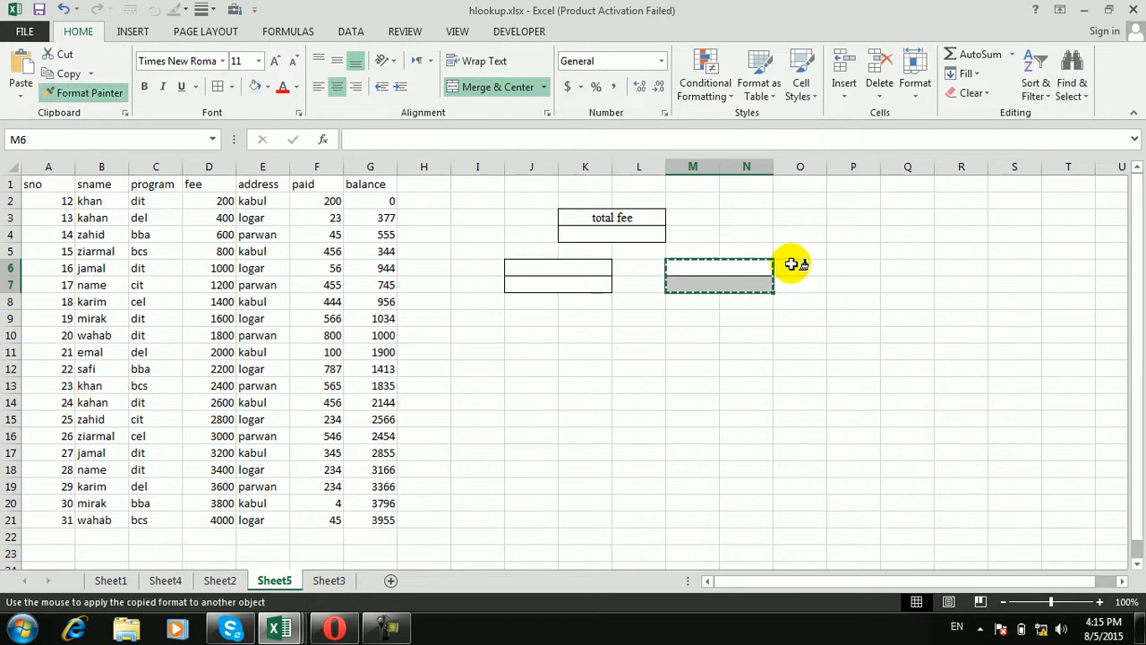
pyautogui.click(843, 269)
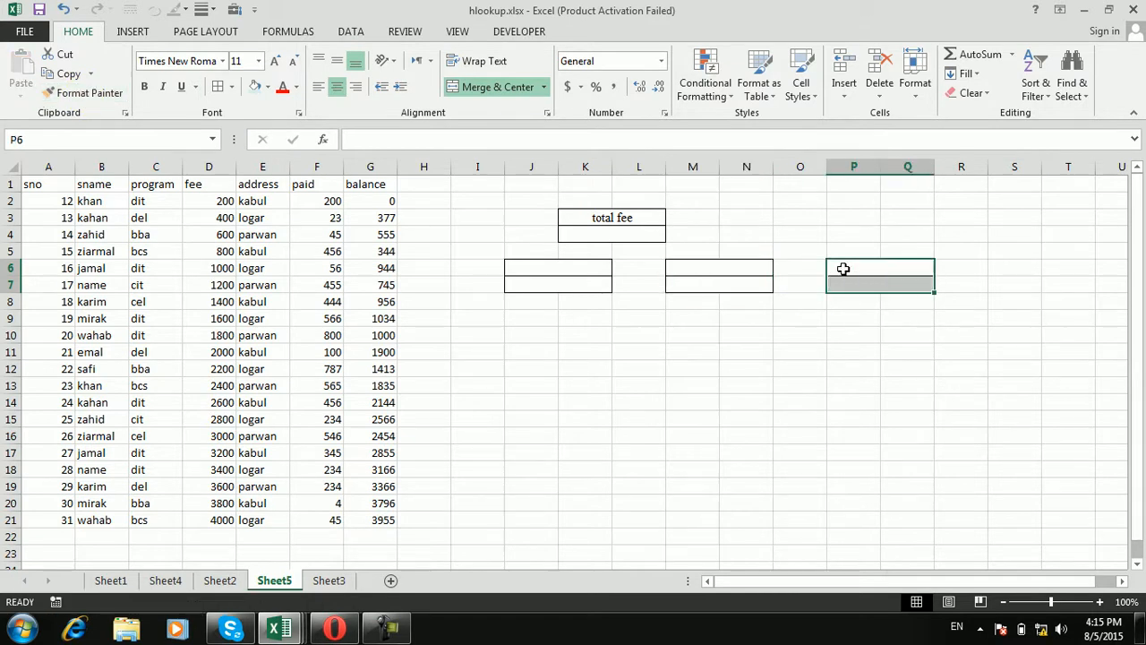
# Step: Enter a SUM formula over the whole fee column D in the cell under the total fee heading
pyautogui.click(609, 234)
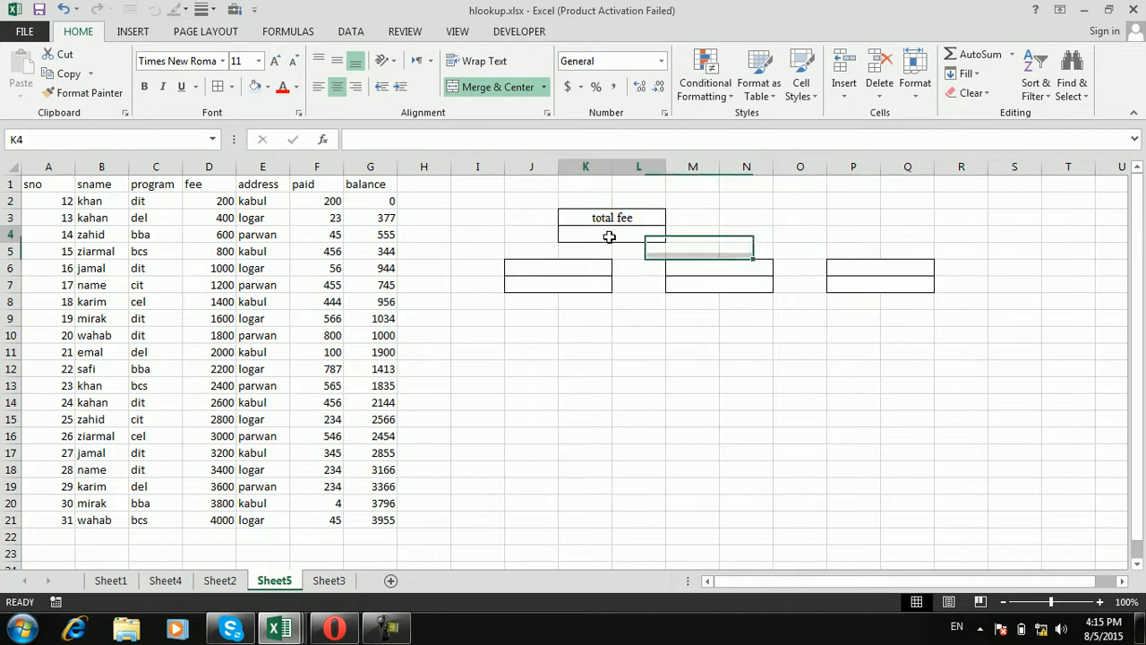
pyautogui.write('=SUM(')
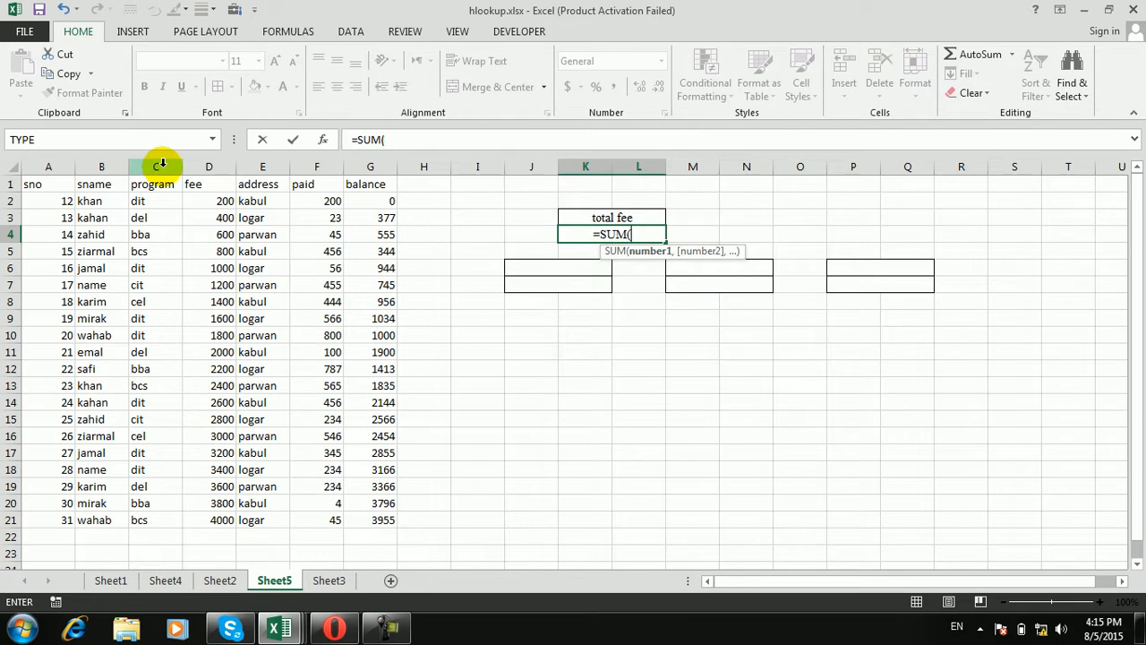
pyautogui.click(211, 166)
pyautogui.press('Return')
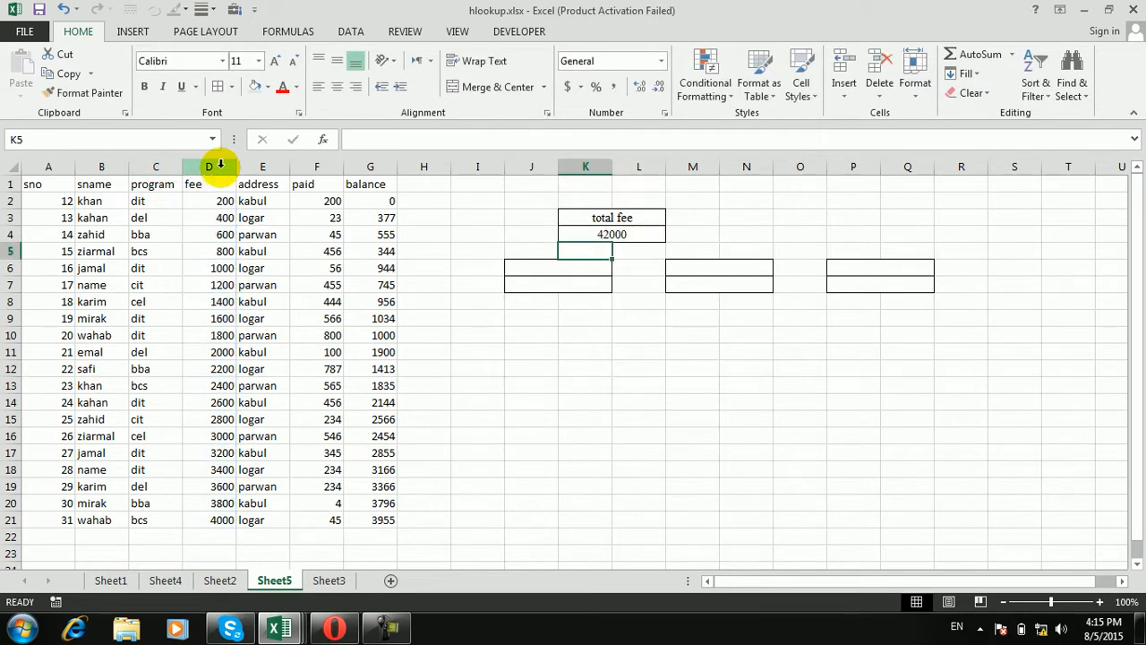
# Step: Label cell J6 "all students" and enter a COUNT formula over fee column D:D in J7
pyautogui.click(561, 267)
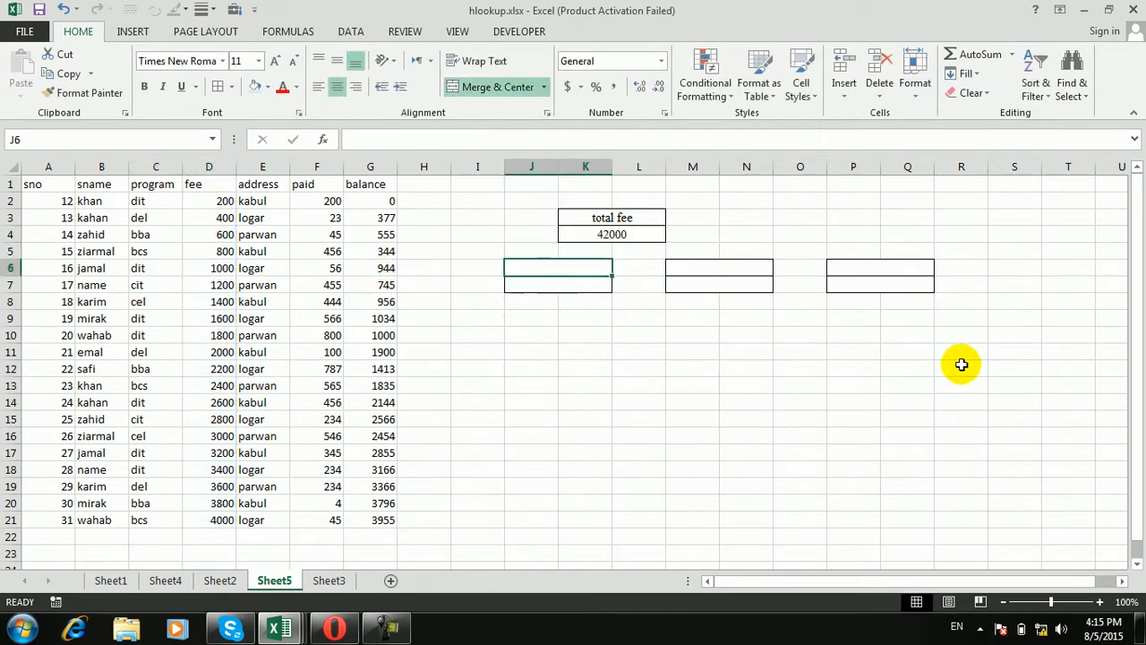
pyautogui.write('tudents')
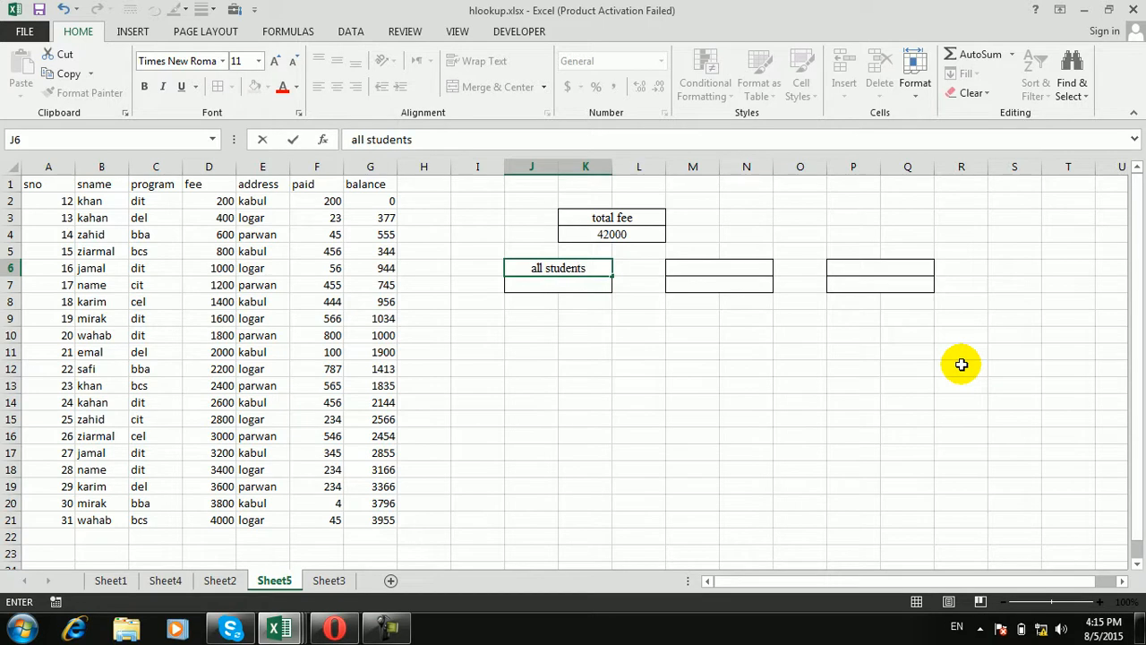
pyautogui.press('Return')
pyautogui.write('=COUNT(')
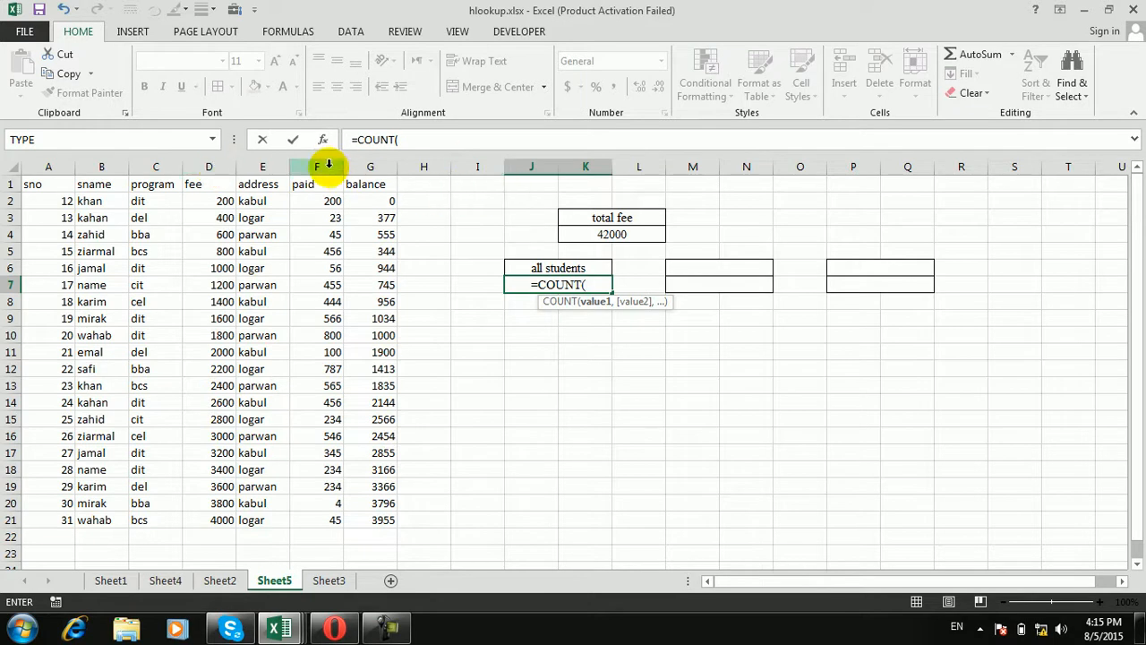
pyautogui.click(215, 167)
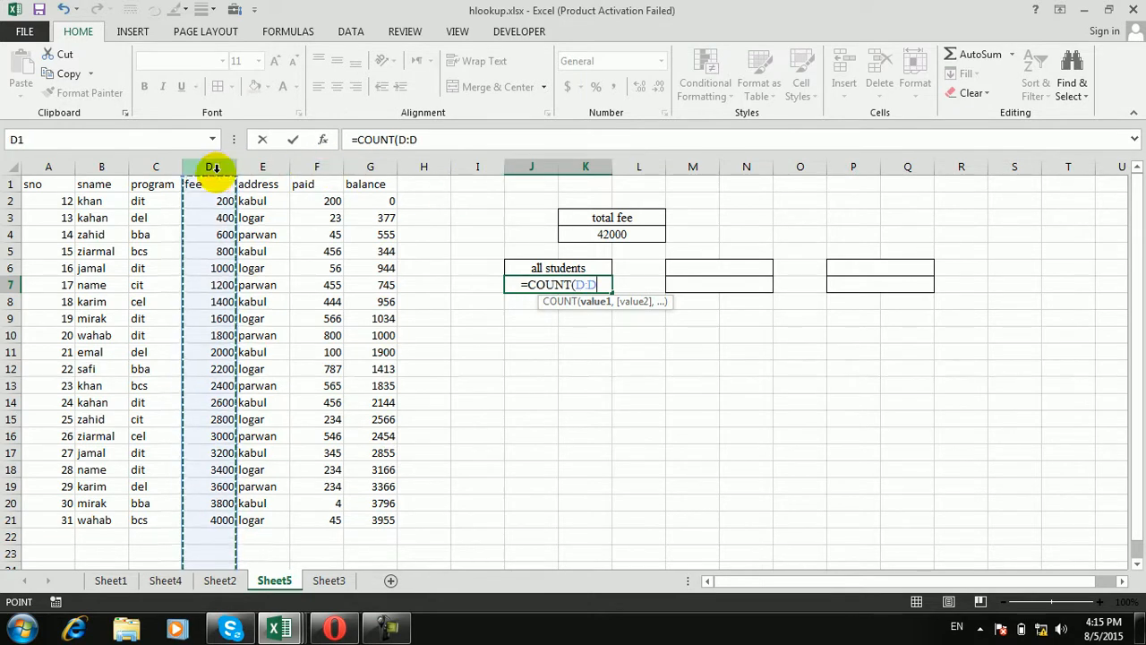
pyautogui.press('Return')
# Step: Enter the heading "all dit students" in cell M6
pyautogui.click(723, 266)
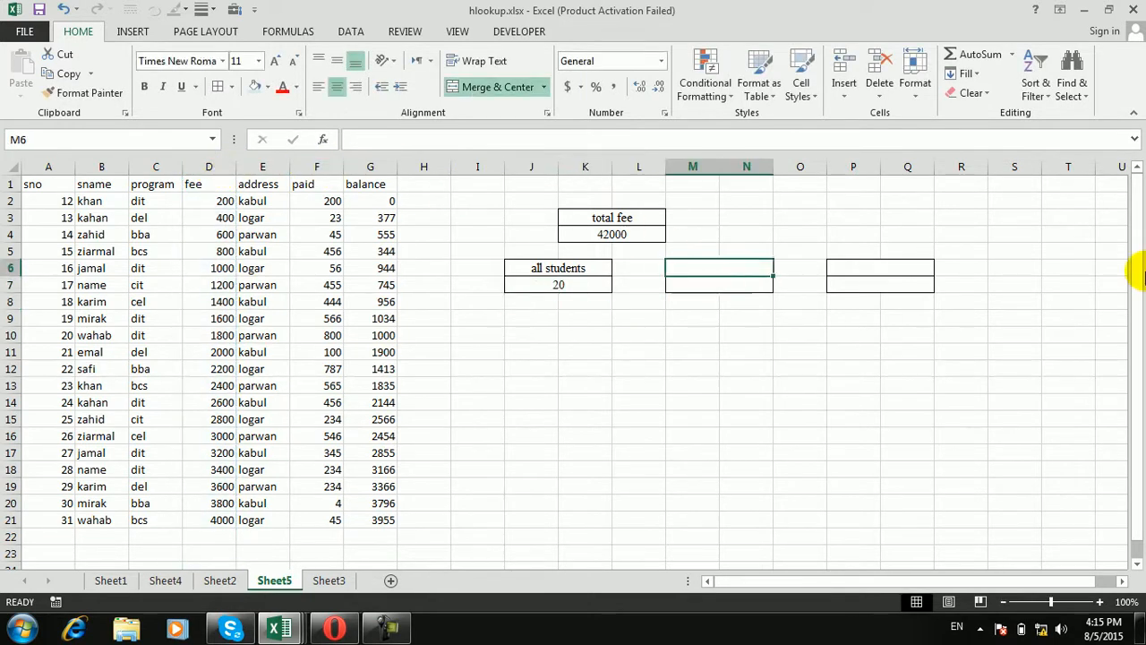
pyautogui.write('all')
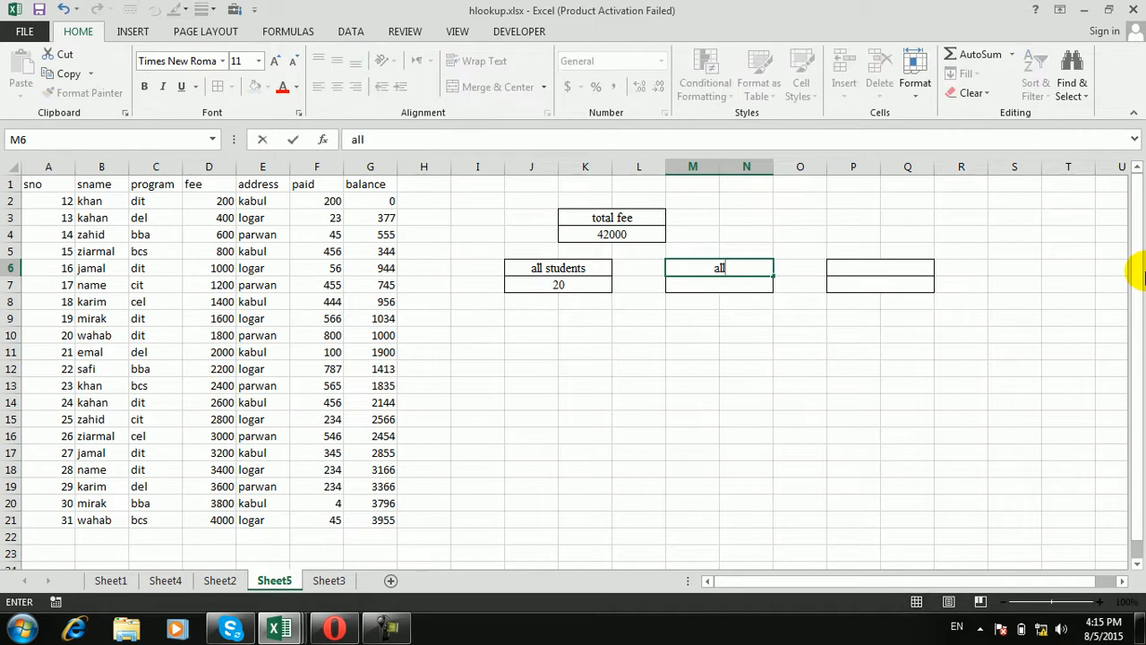
pyautogui.write(' dit students')
pyautogui.press('Return')
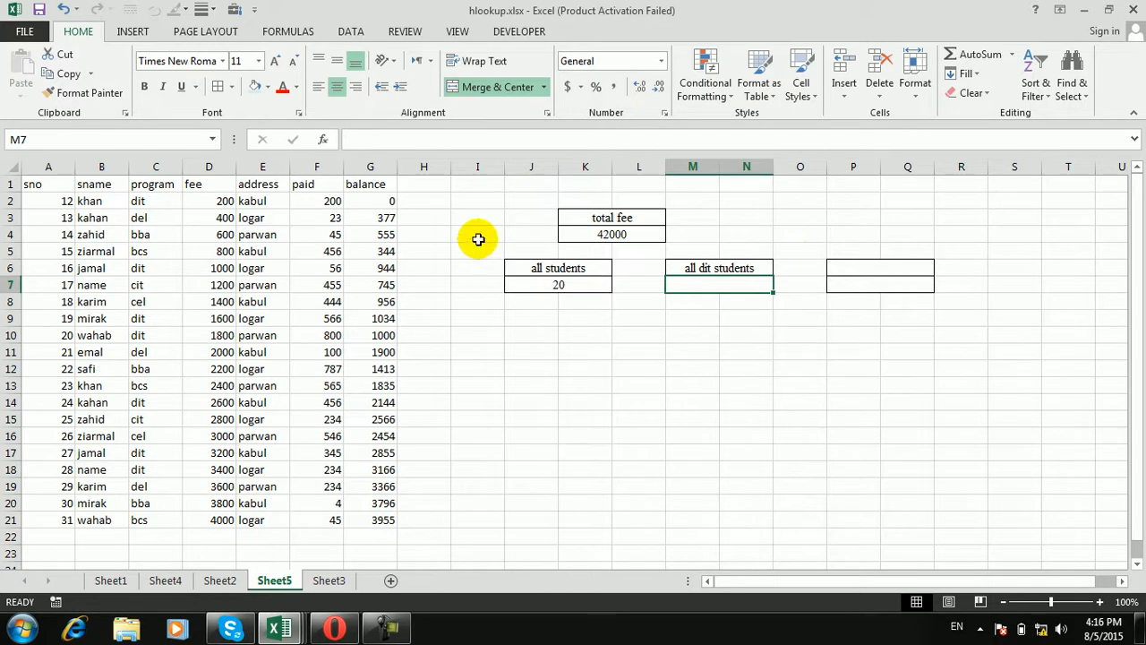
# Step: Enter =COUNTIF(C:C,"dit") in cell M7 to count the students in the dit program, and check the formula
pyautogui.write('=')
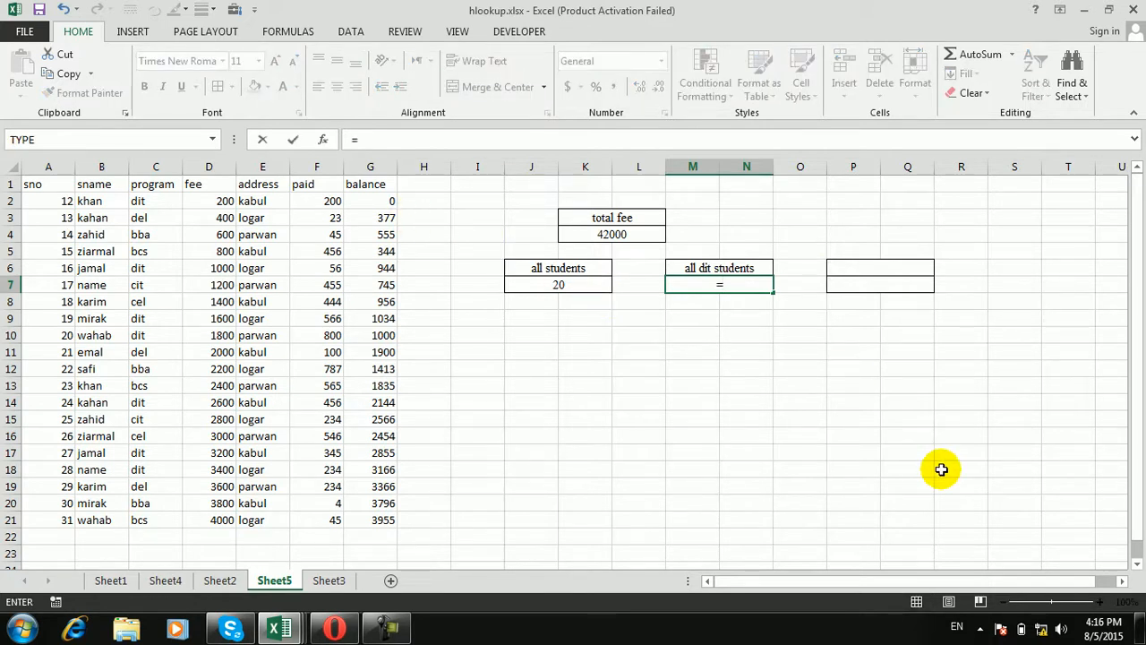
pyautogui.write('countif')
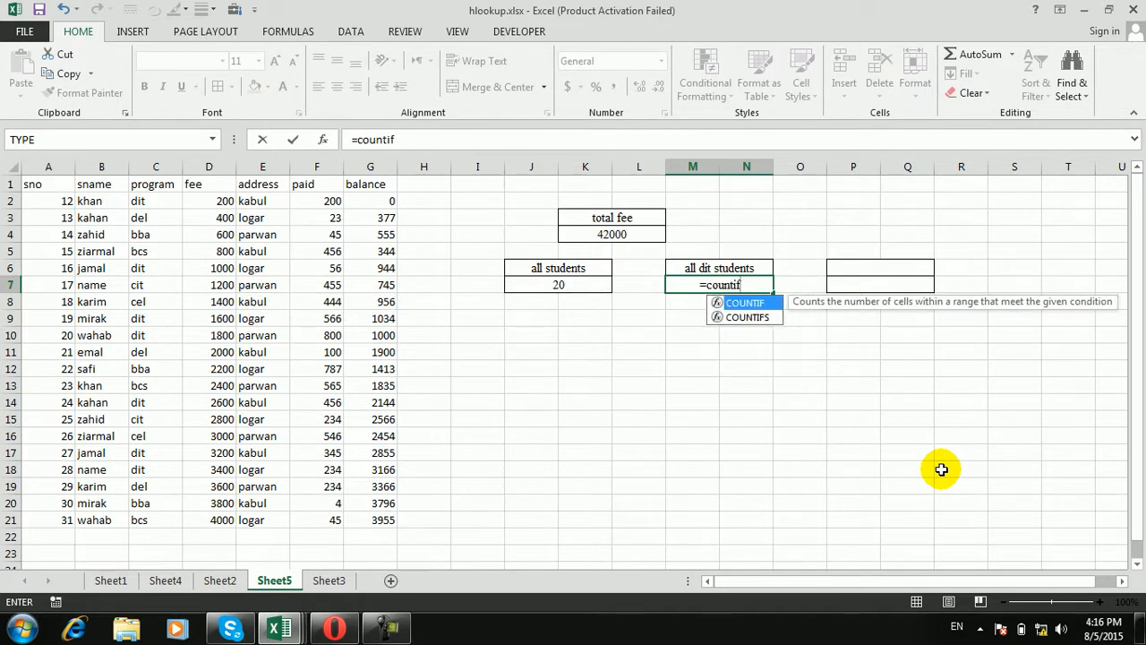
pyautogui.press('Tab')
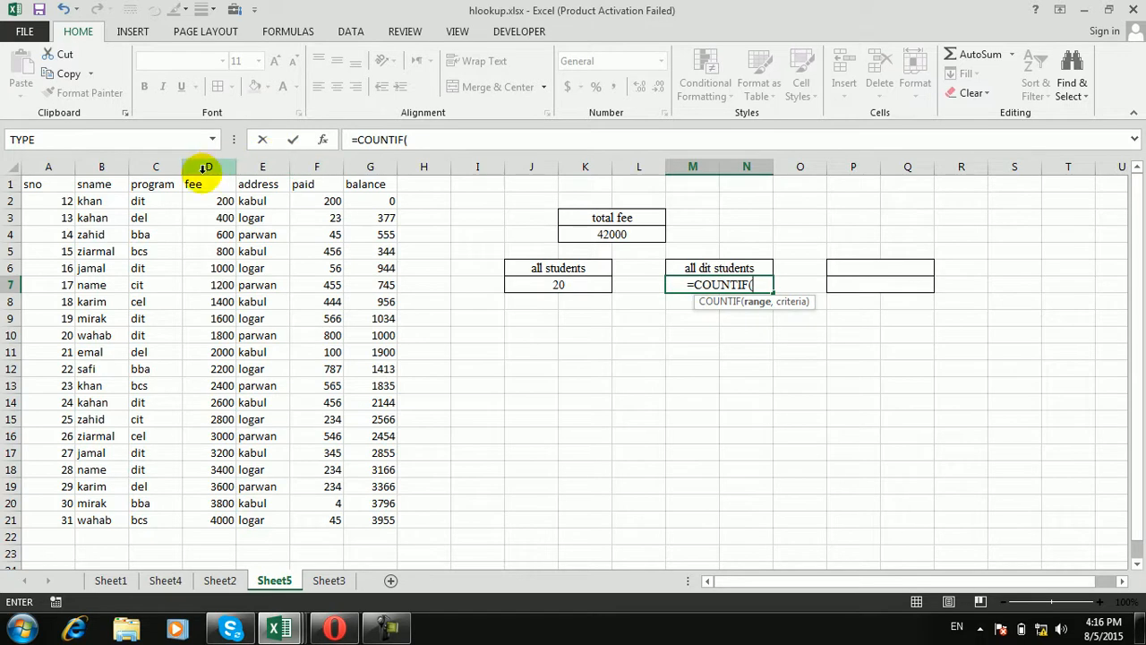
pyautogui.click(159, 167)
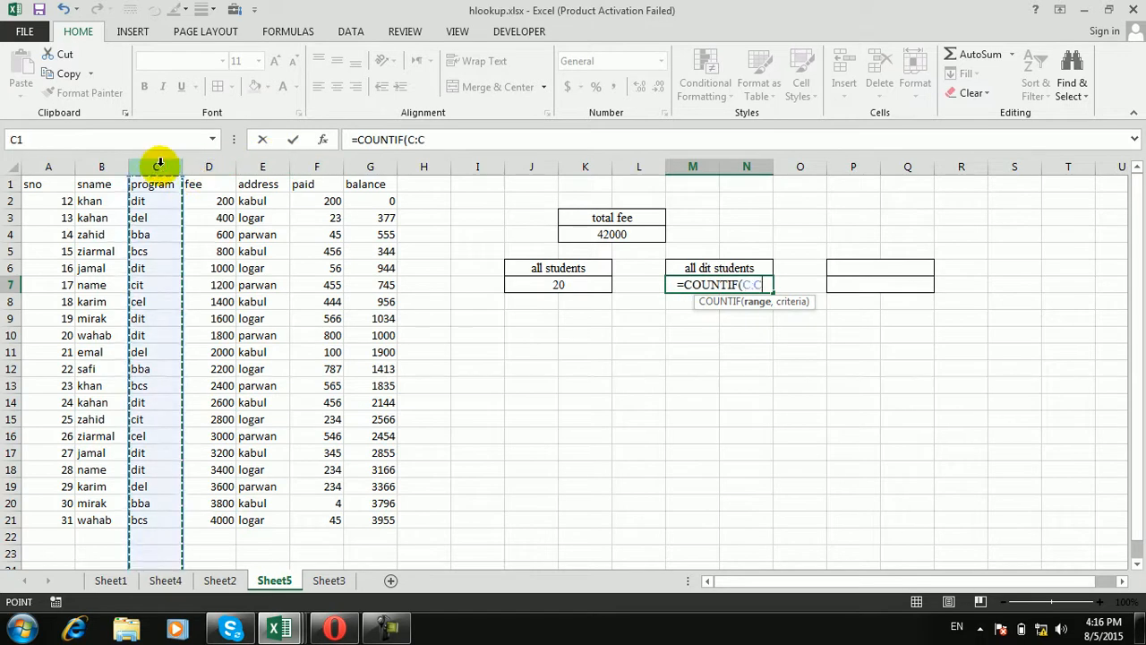
pyautogui.write(',"dit")')
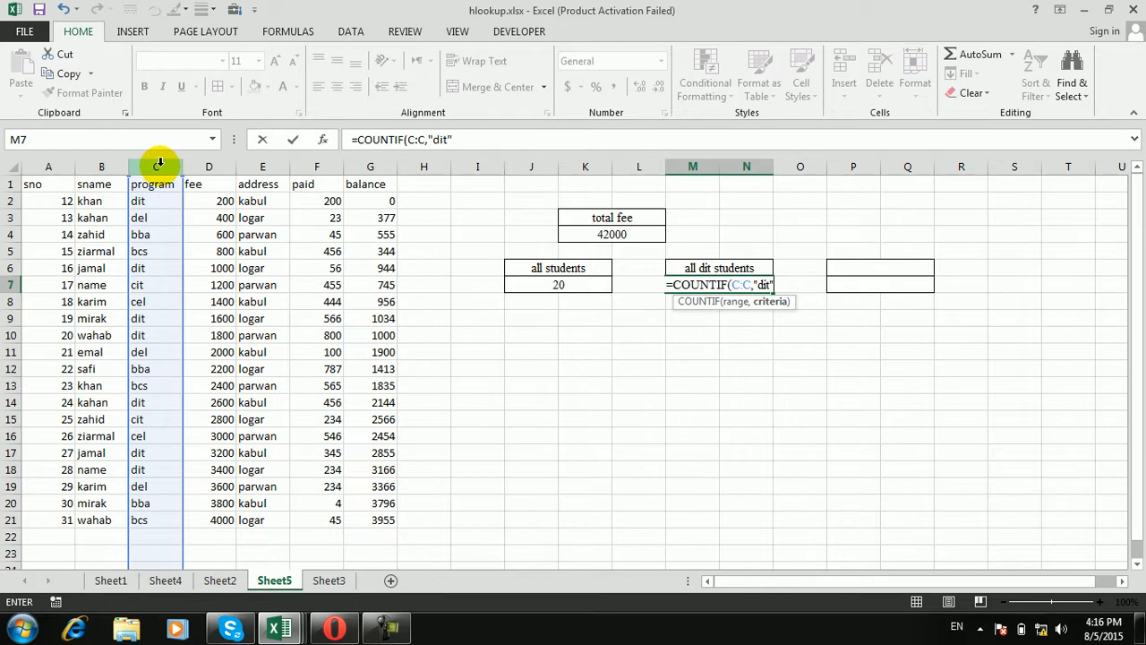
pyautogui.press('Return')
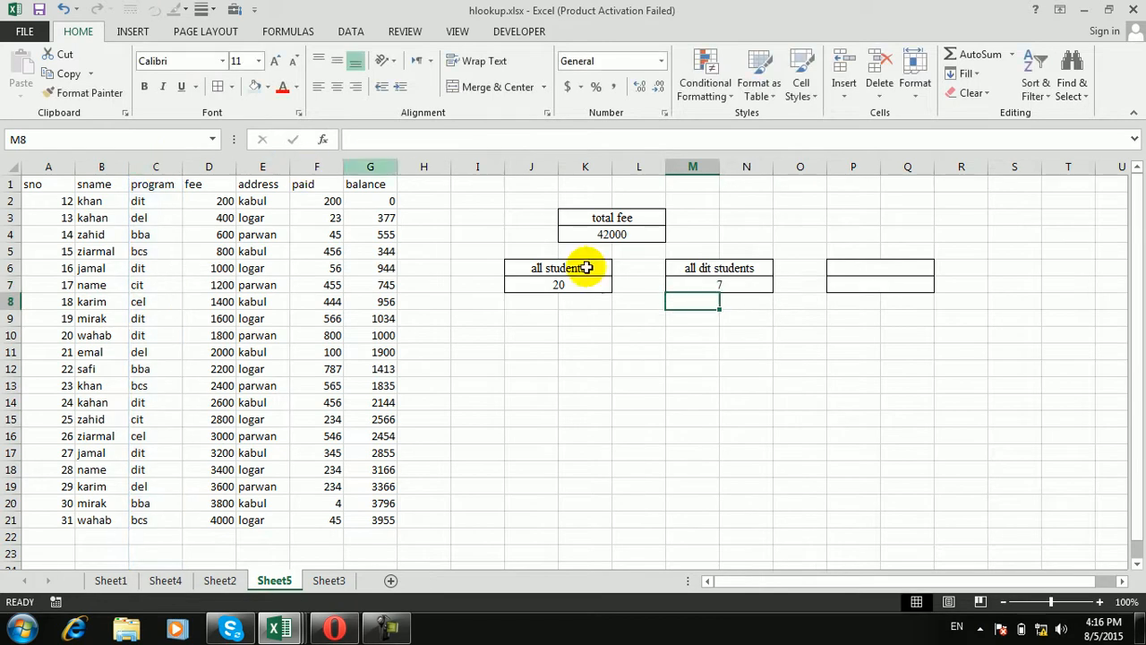
pyautogui.click(749, 273)
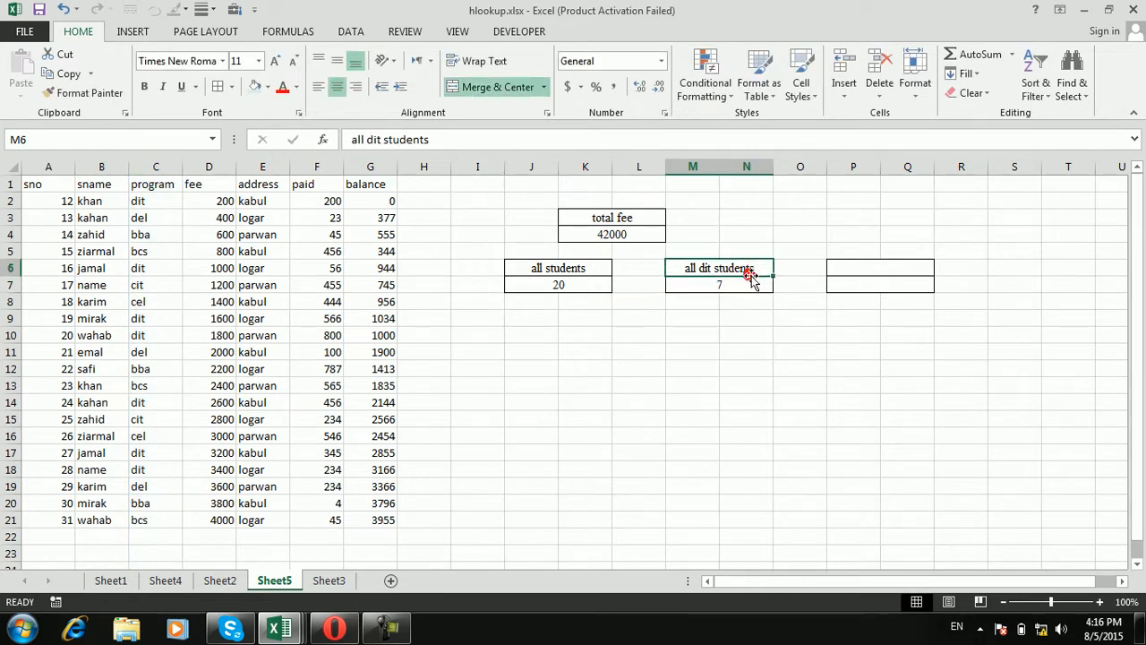
pyautogui.click(750, 282)
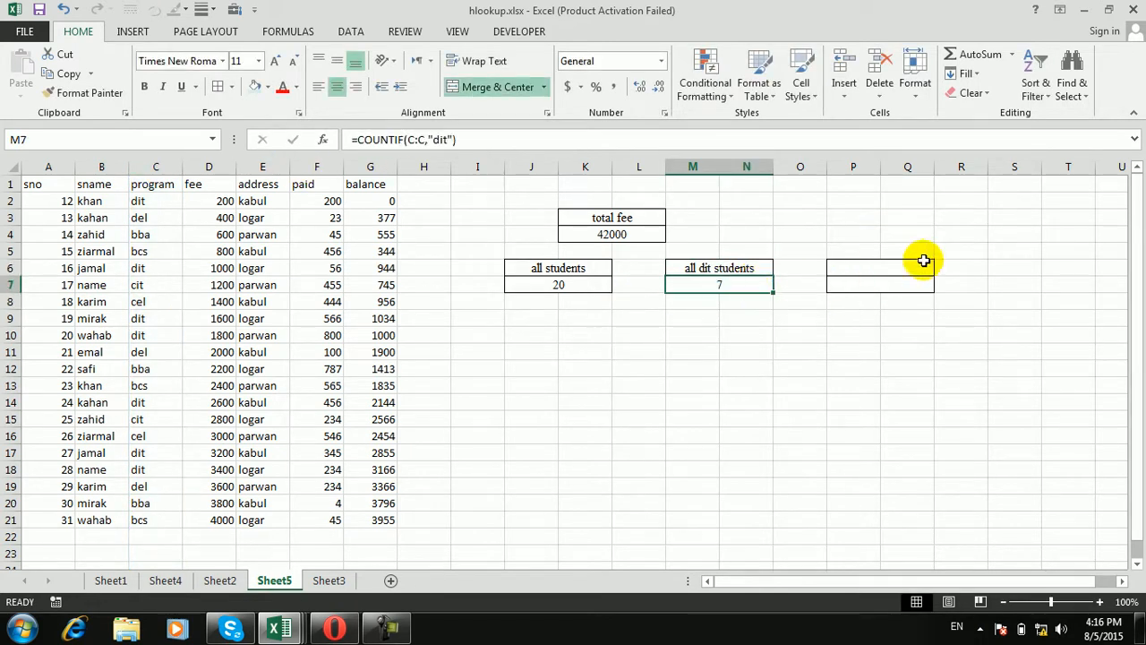
# Step: Enter the heading "all dit student with fee" in cell P6 and widen column Q so the heading fits
pyautogui.click(888, 268)
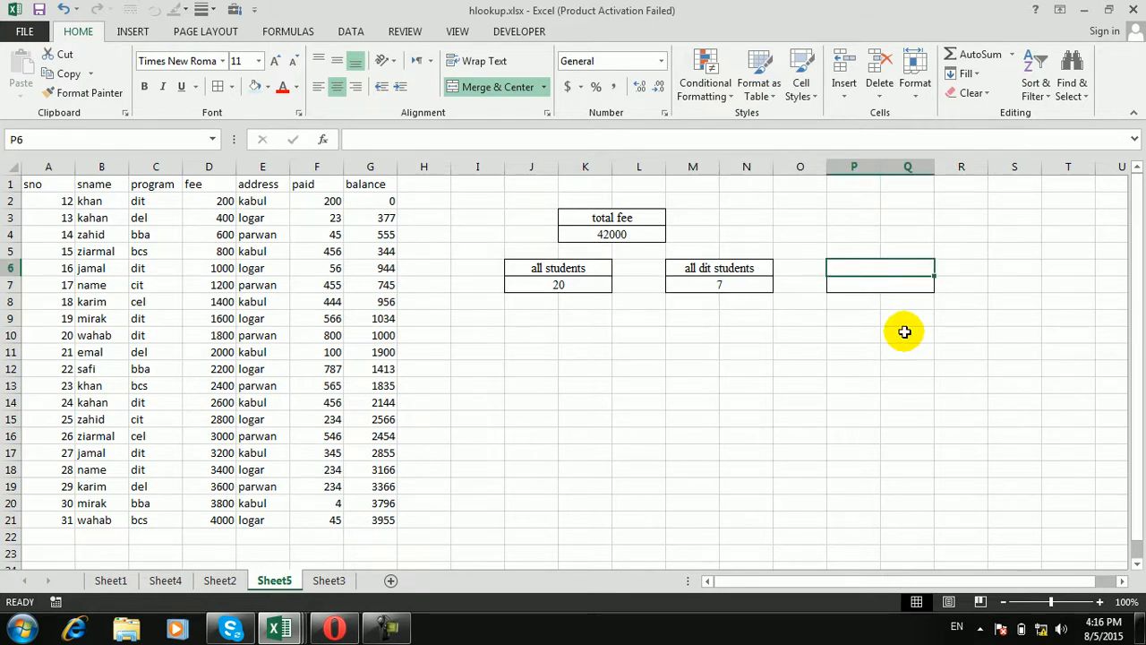
pyautogui.write('all')
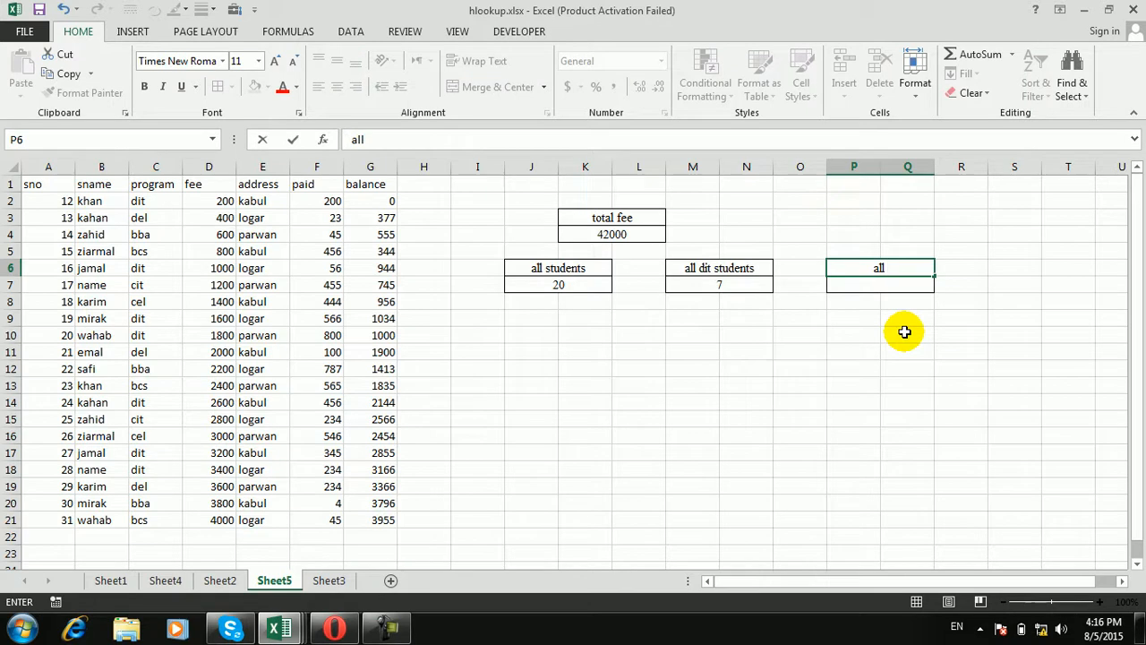
pyautogui.write(' dit student with fee')
pyautogui.press('Return')
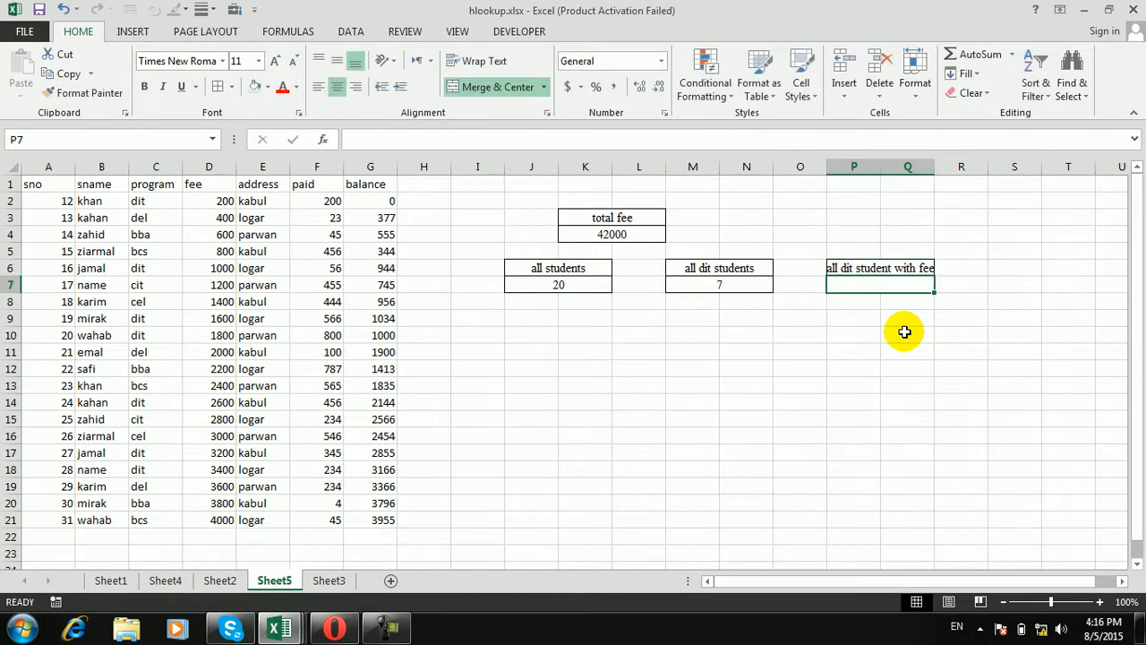
pyautogui.click(935, 172)
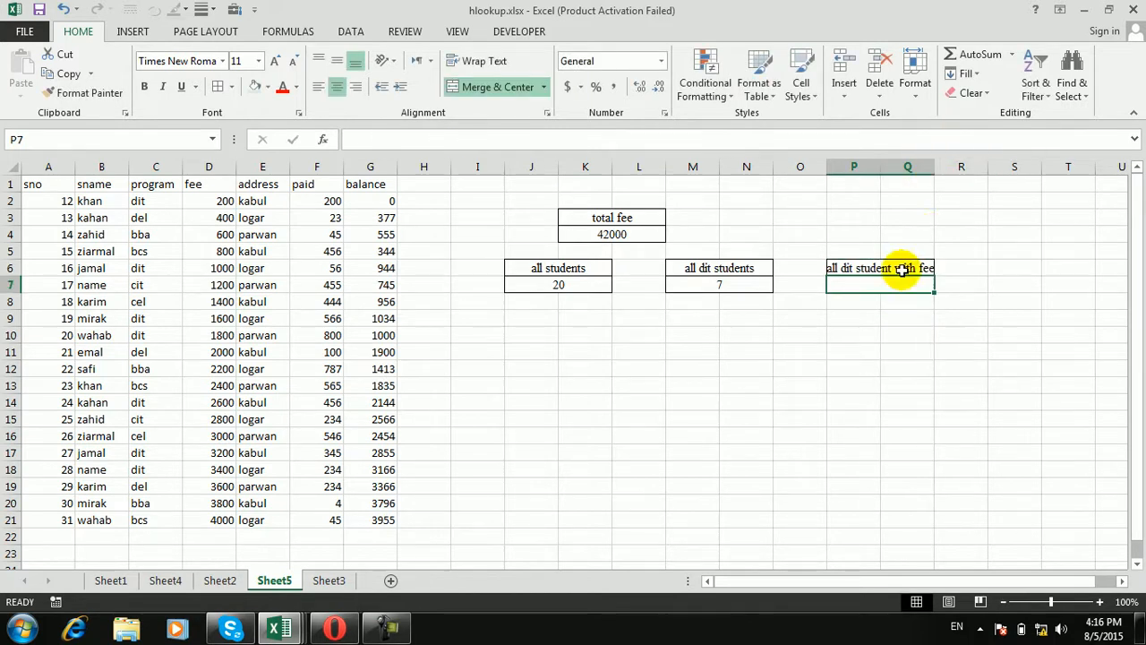
pyautogui.doubleClick(935, 170)
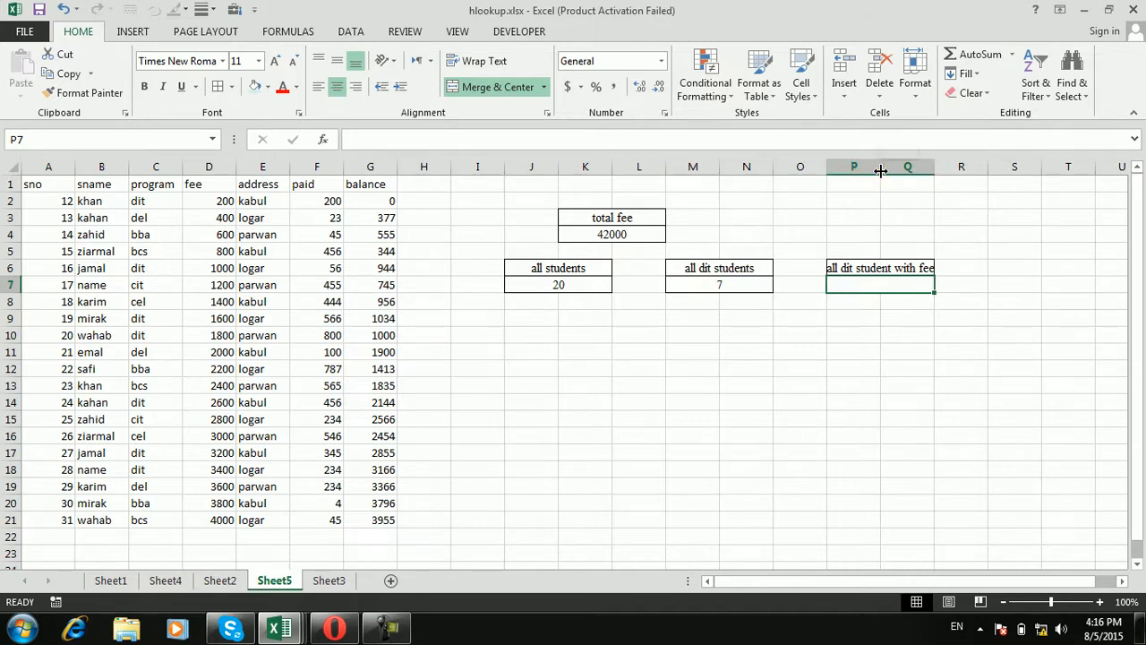
pyautogui.moveTo(935, 166); pyautogui.dragTo(956, 167)
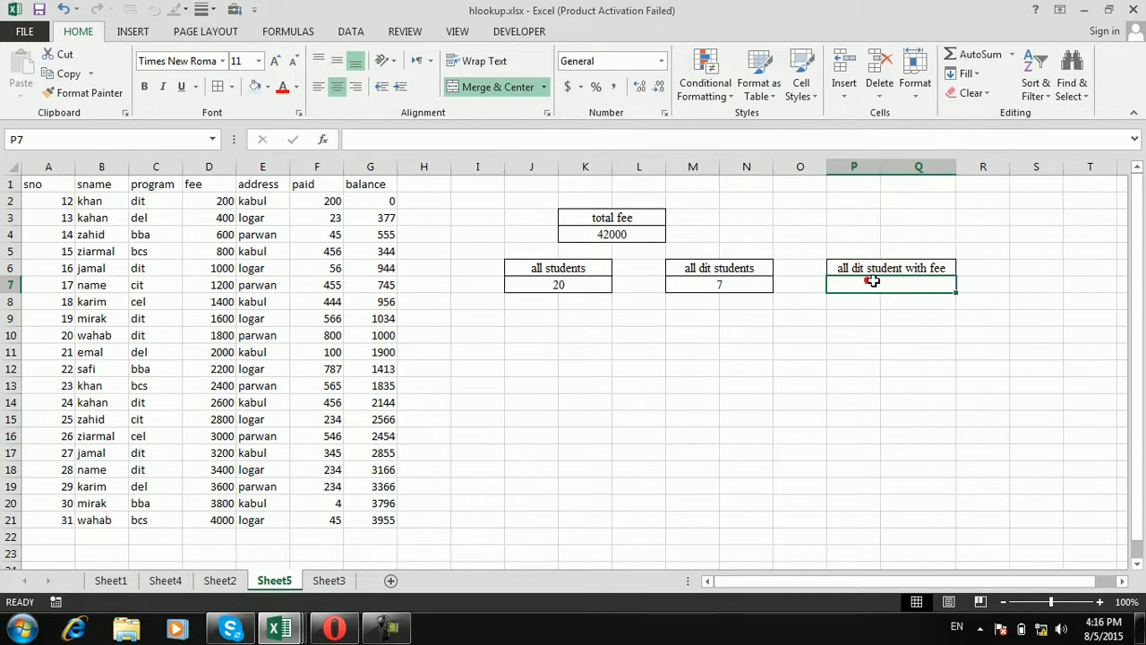
# Step: Begin a SUMIF formula in cell P7 with program column C:C as range, "dit" as criterion and fee column D:D as sum range
pyautogui.write('=sum')
pyautogui.press('Tab')
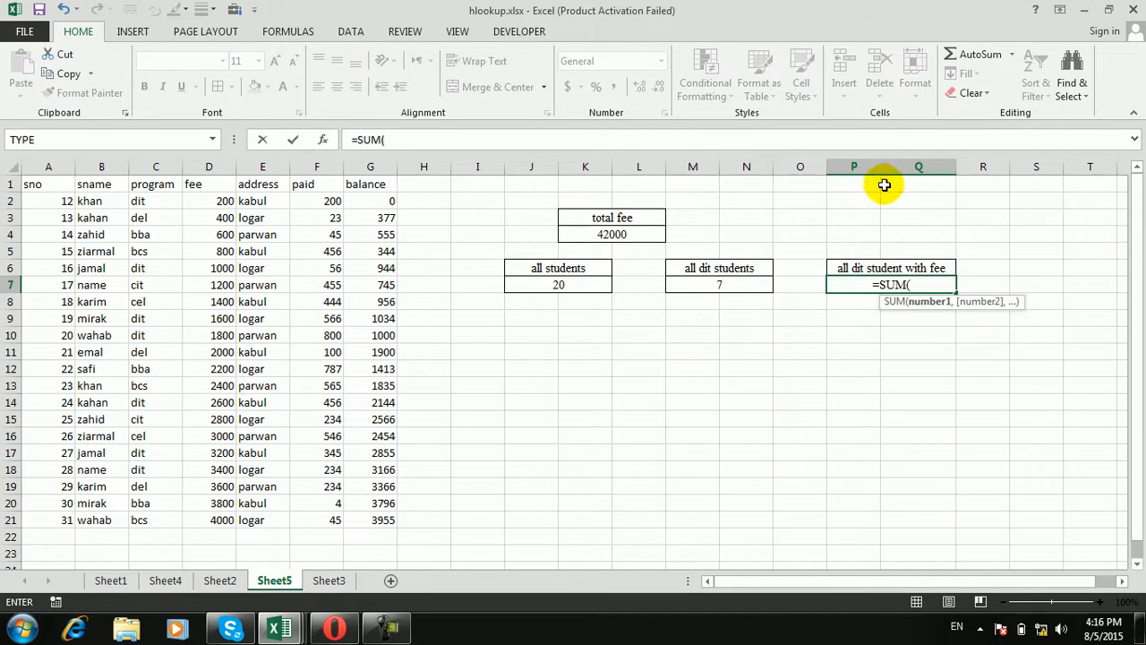
pyautogui.press('BackSpace')
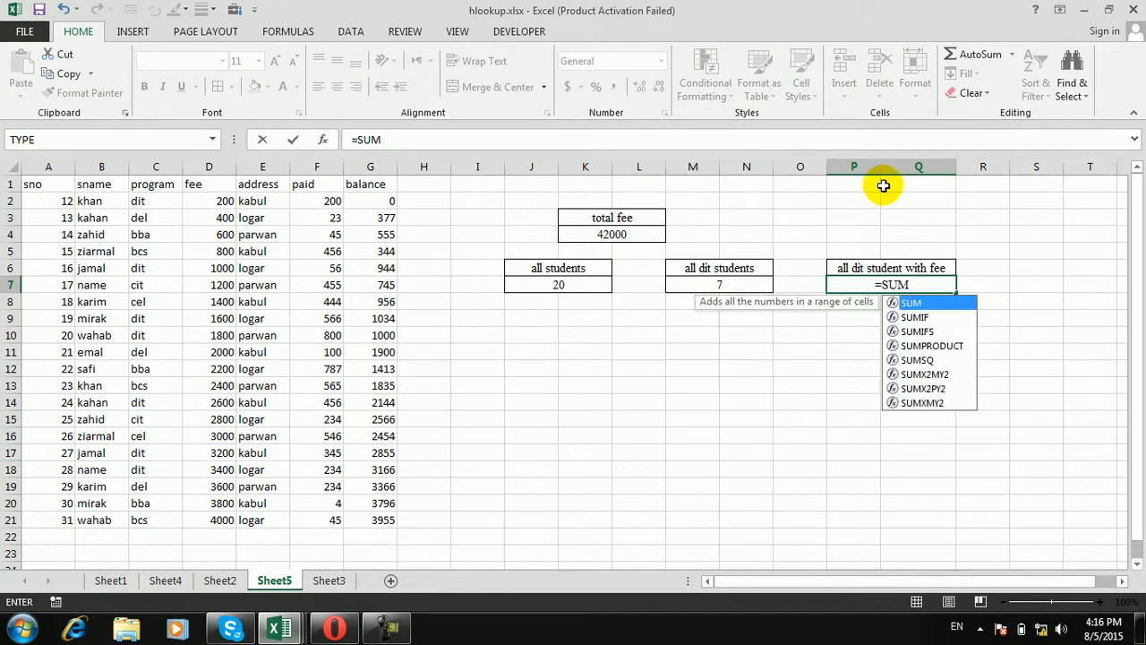
pyautogui.write('if')
pyautogui.press('Tab')
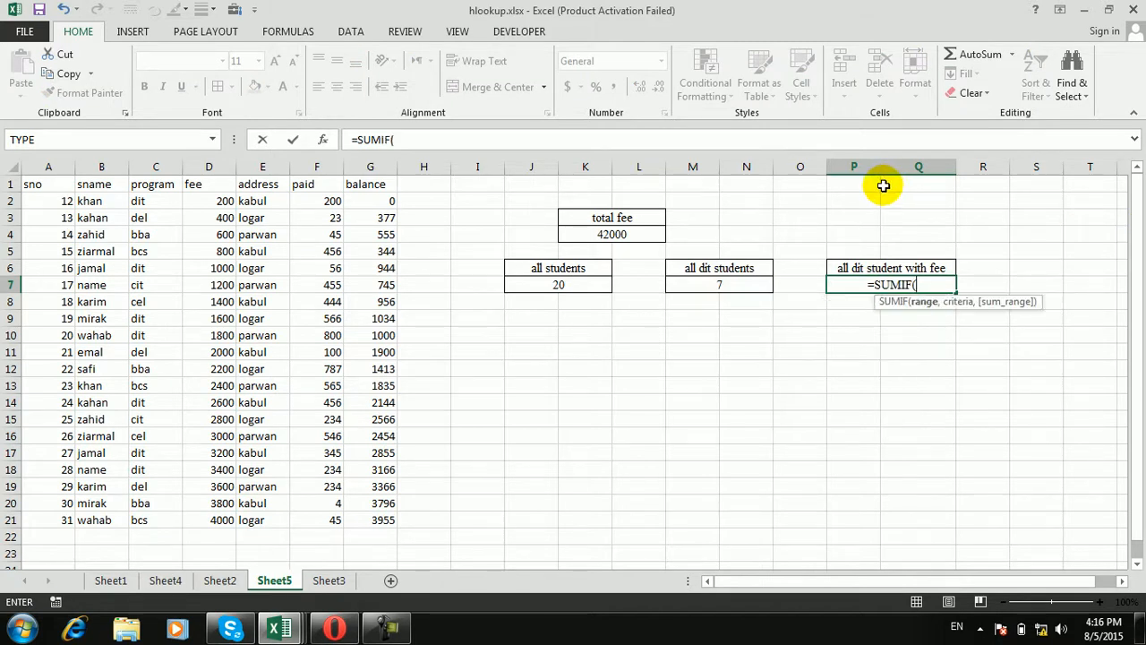
pyautogui.click(170, 167)
pyautogui.write(',"dit')
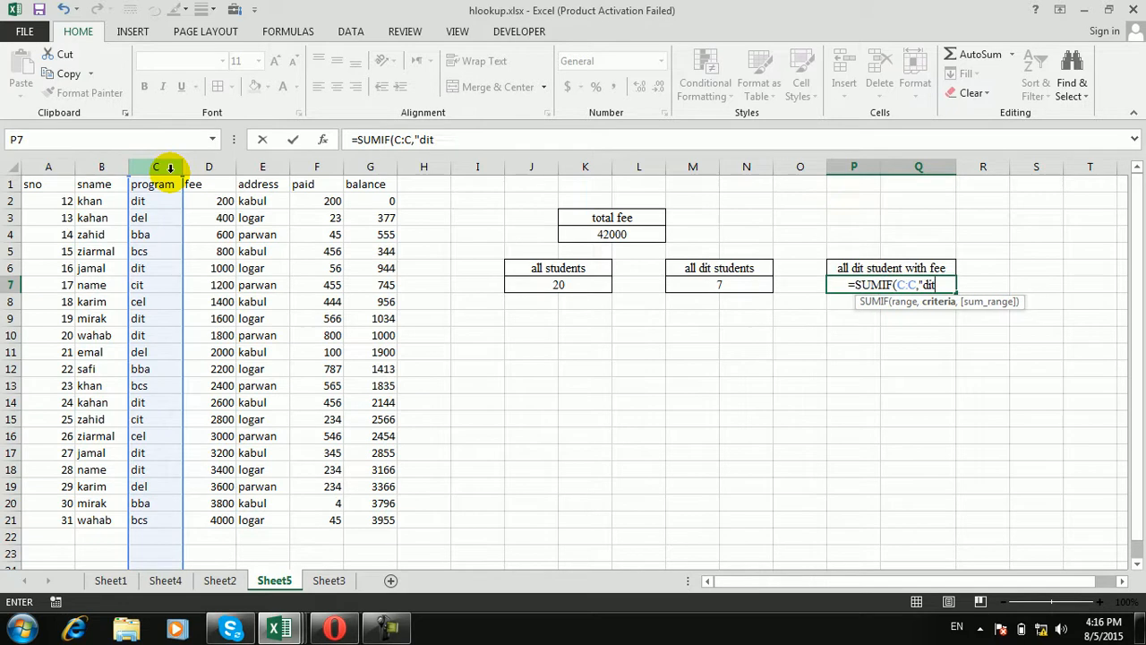
pyautogui.write('",')
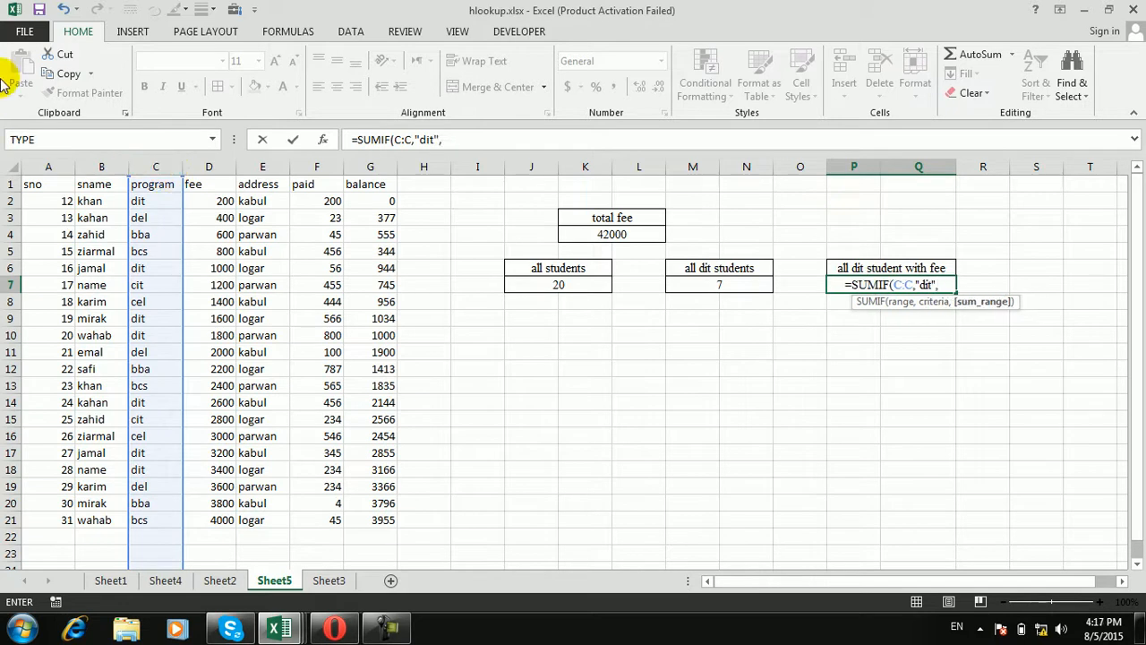
pyautogui.click(222, 165)
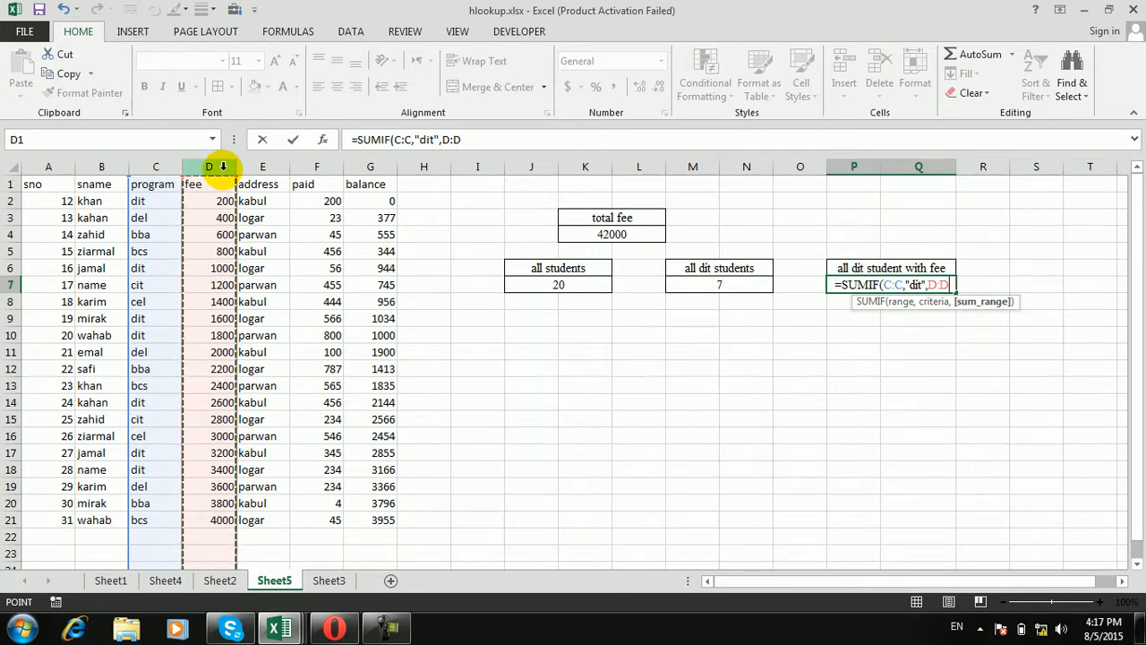
# Step: Extend the P7 formula with &"/"&COUNTIF(C:C,"dit" to join the dit student count to the fee sum, and try to commit it
pyautogui.write('&')
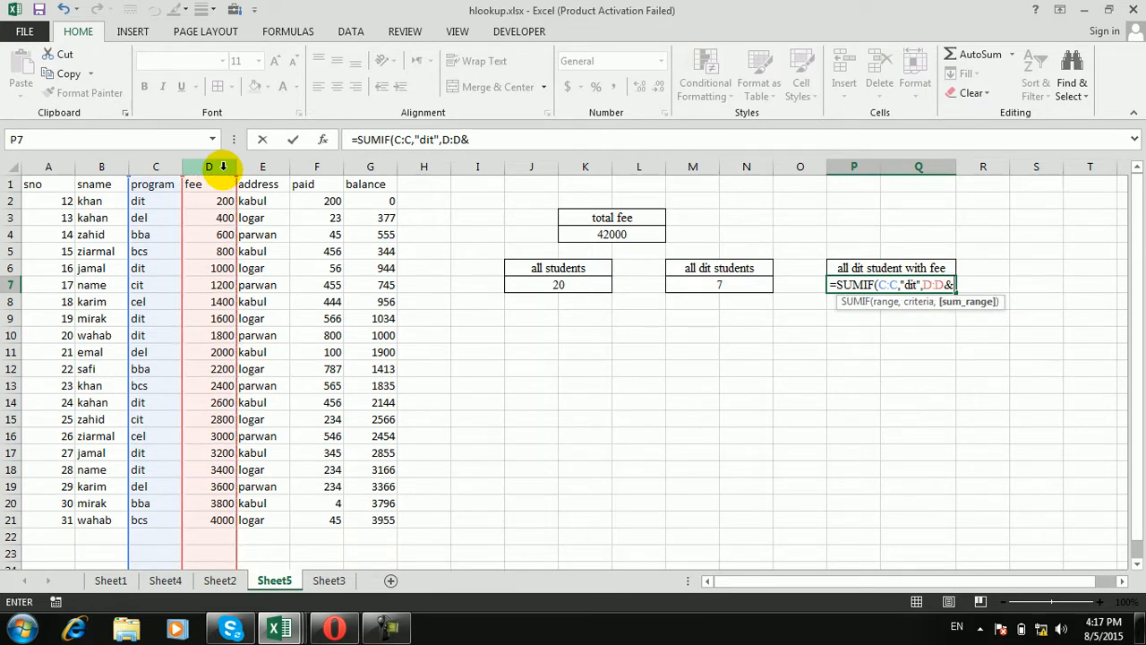
pyautogui.write('"/"')
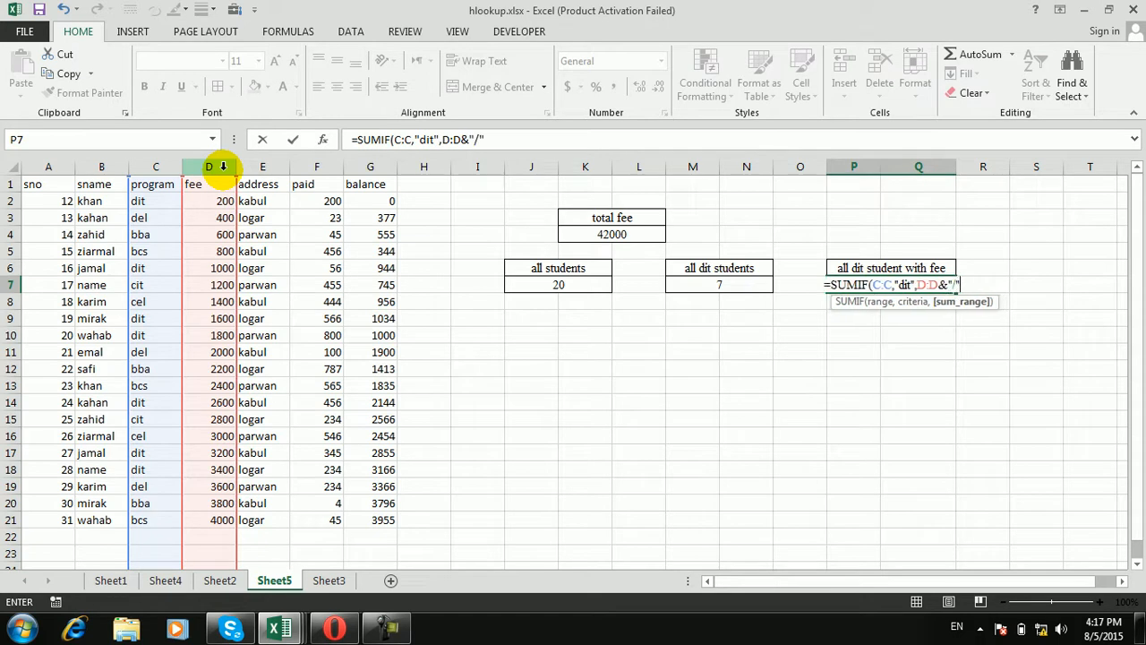
pyautogui.write('&')
pyautogui.write('cou')
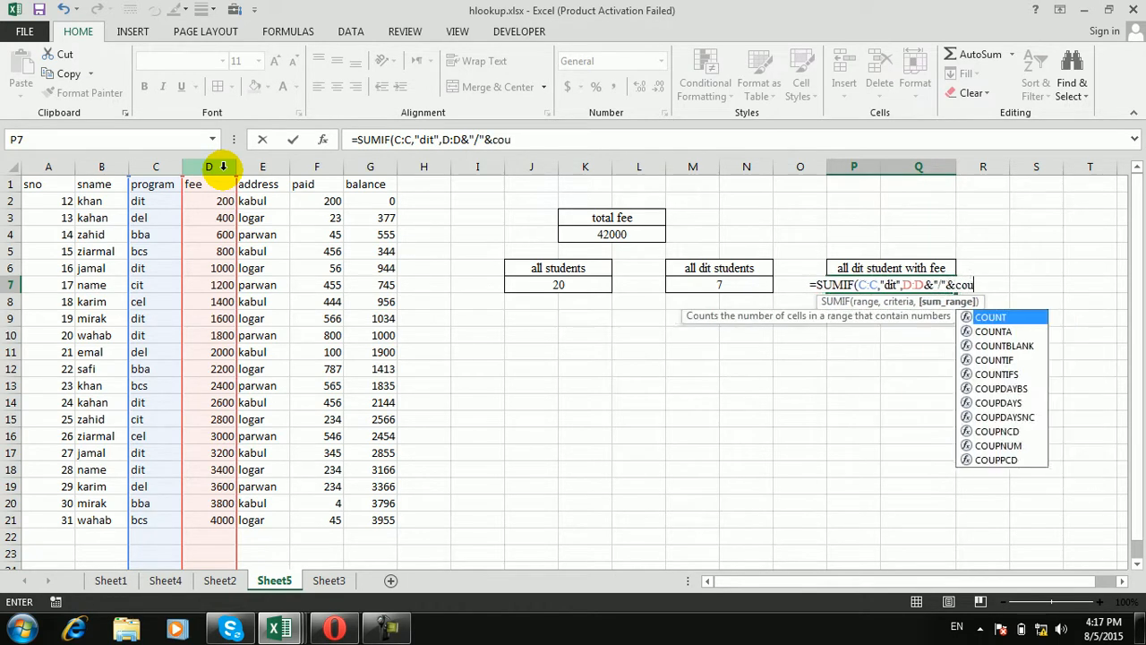
pyautogui.write('nti')
pyautogui.press('Tab')
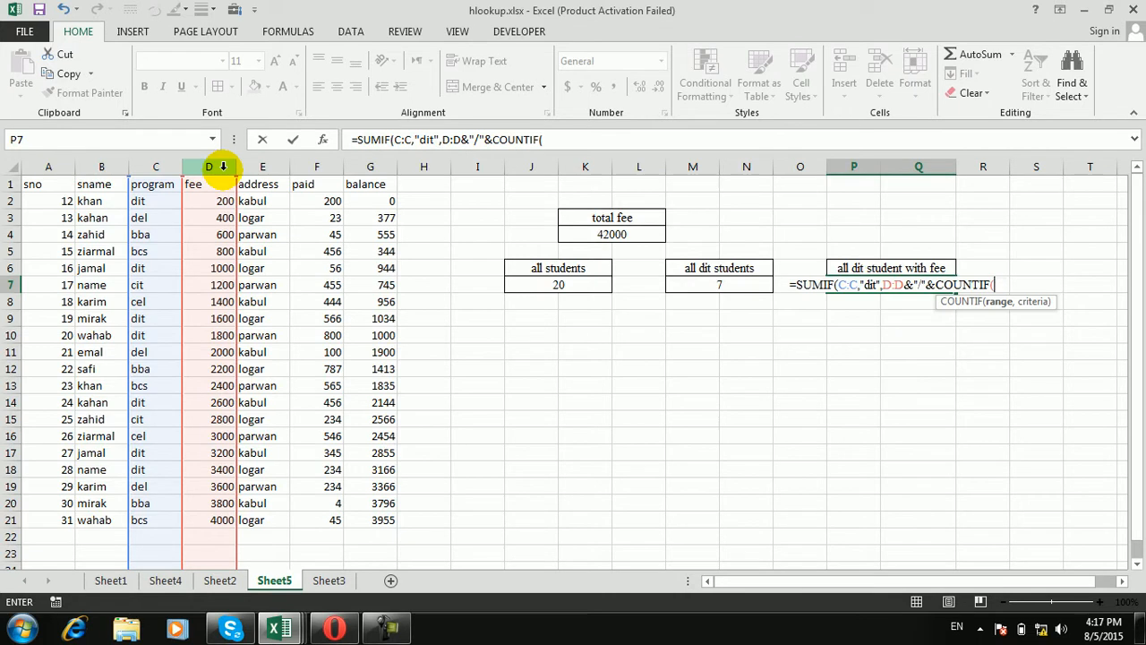
pyautogui.click(170, 166)
pyautogui.write(',"di')
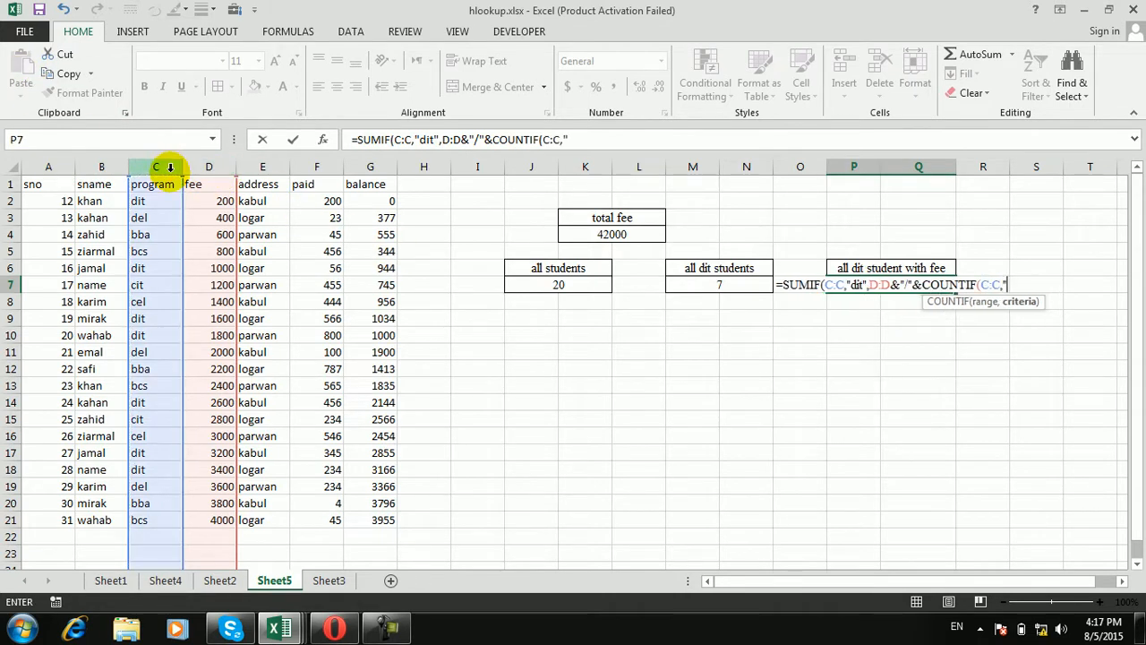
pyautogui.write('t')
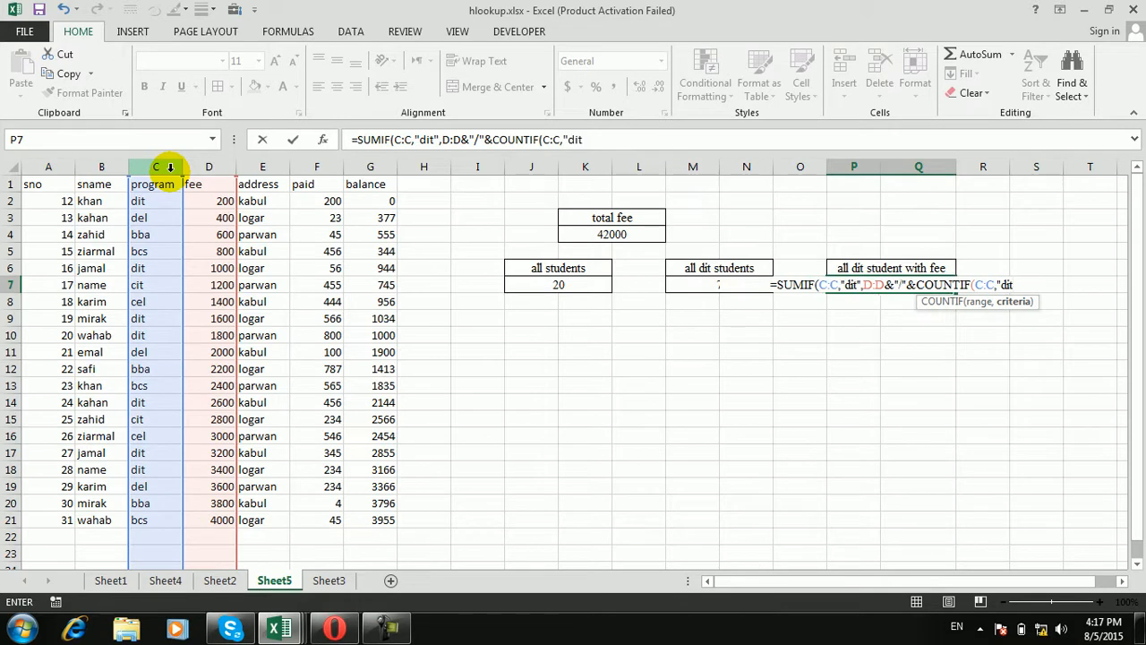
pyautogui.write('"')
pyautogui.press('Return')
pyautogui.press('Return')
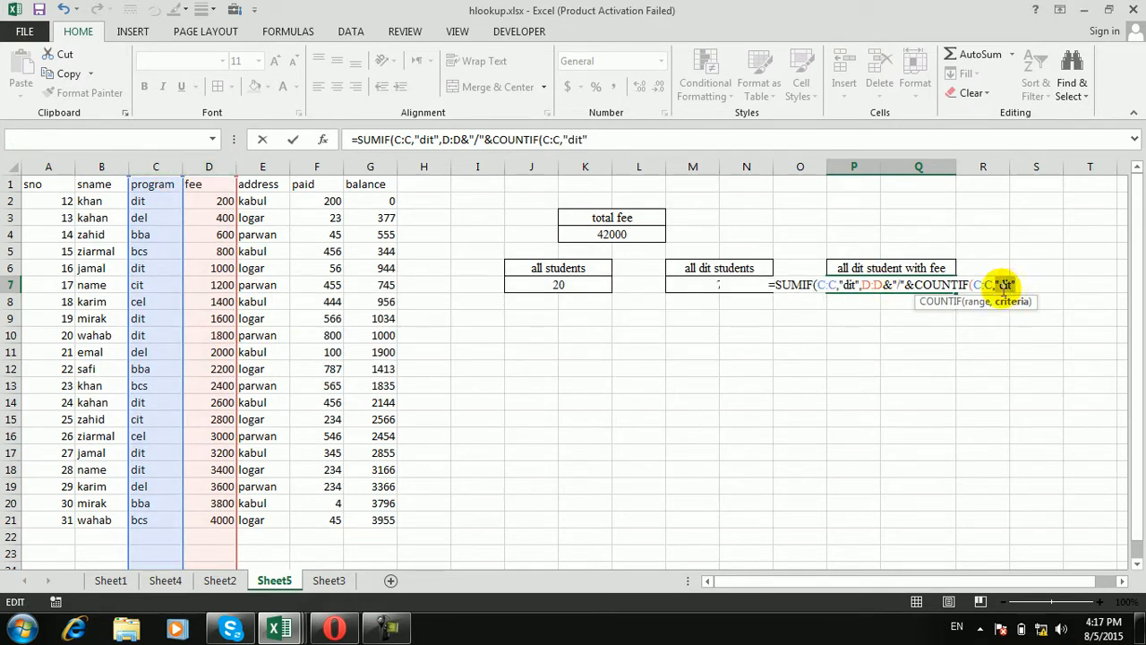
# Step: Close the SUMIF parenthesis after D:D and accept the suggested correction =SUMIF(C:C,"dit",D:D)&"/"&COUNTIF(C:C,"dit") in cell P7
pyautogui.click(885, 285)
pyautogui.write('),')
pyautogui.press('Return')
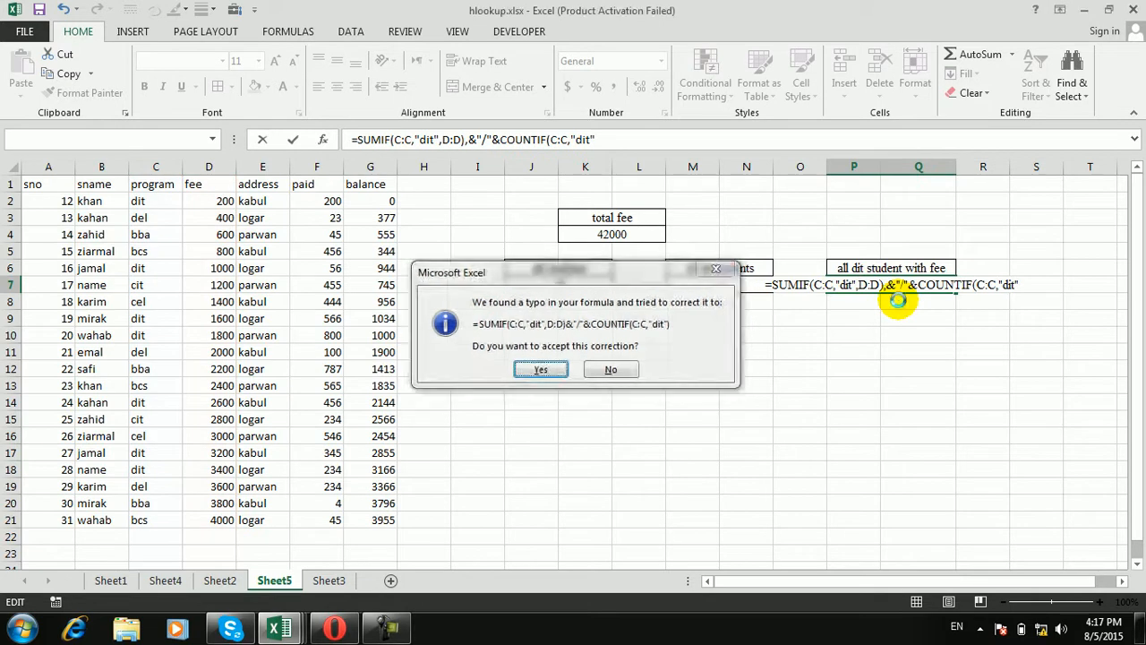
pyautogui.press('Return')
pyautogui.click(898, 285)
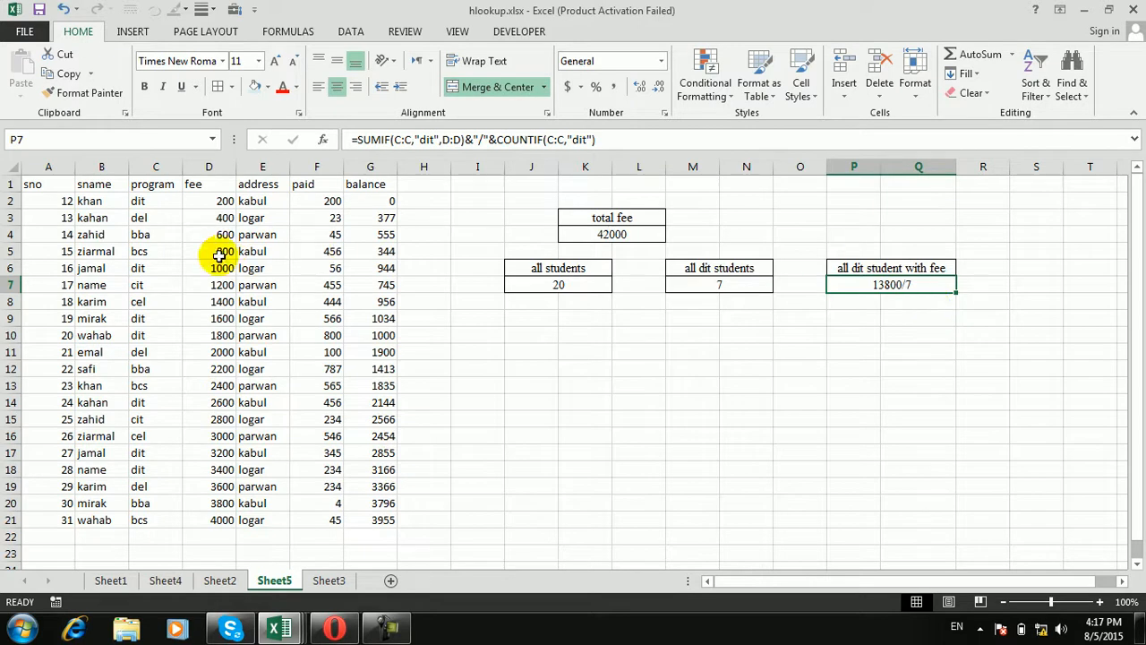
# Step: Add a student record in row 22 with sno 32, the student's name, program dit, fee 5000, address kabul and paid 4000
pyautogui.click(68, 536)
pyautogui.write('32')
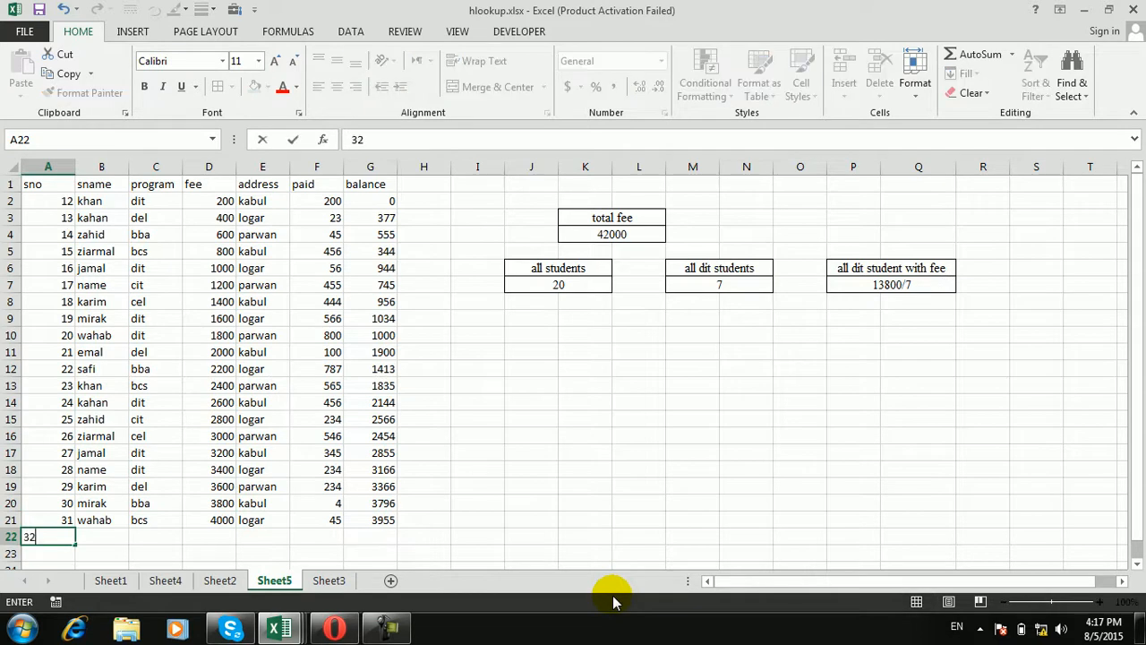
pyautogui.press('Tab')
pyautogui.write('karim')
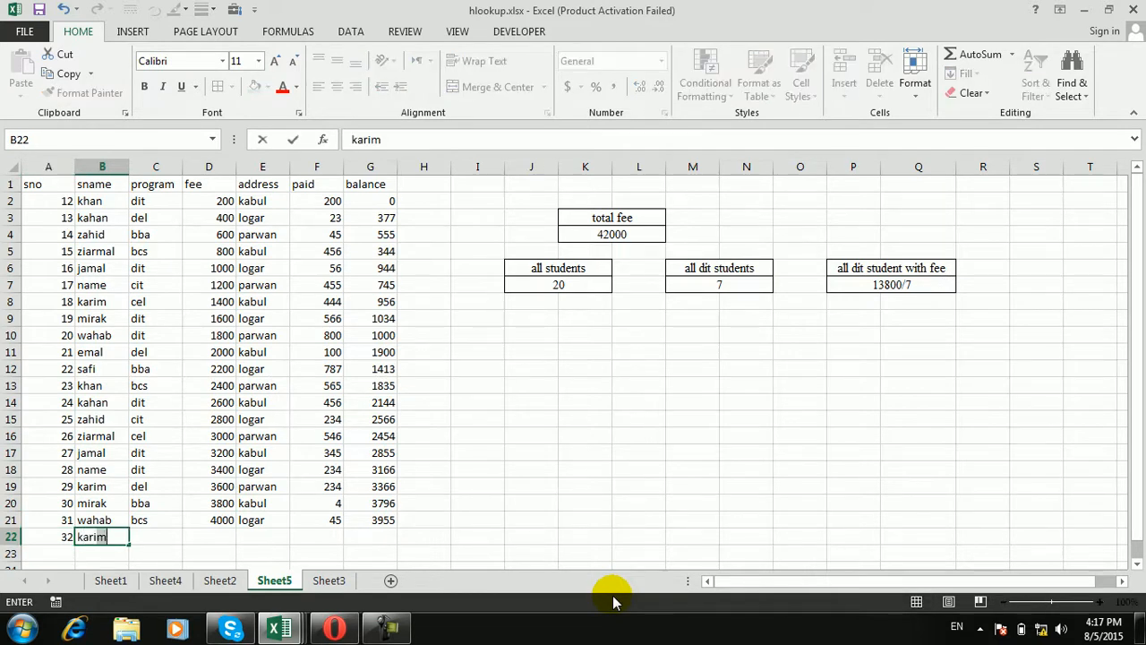
pyautogui.press('Tab')
pyautogui.write('dit')
pyautogui.press('Tab')
pyautogui.write('5000')
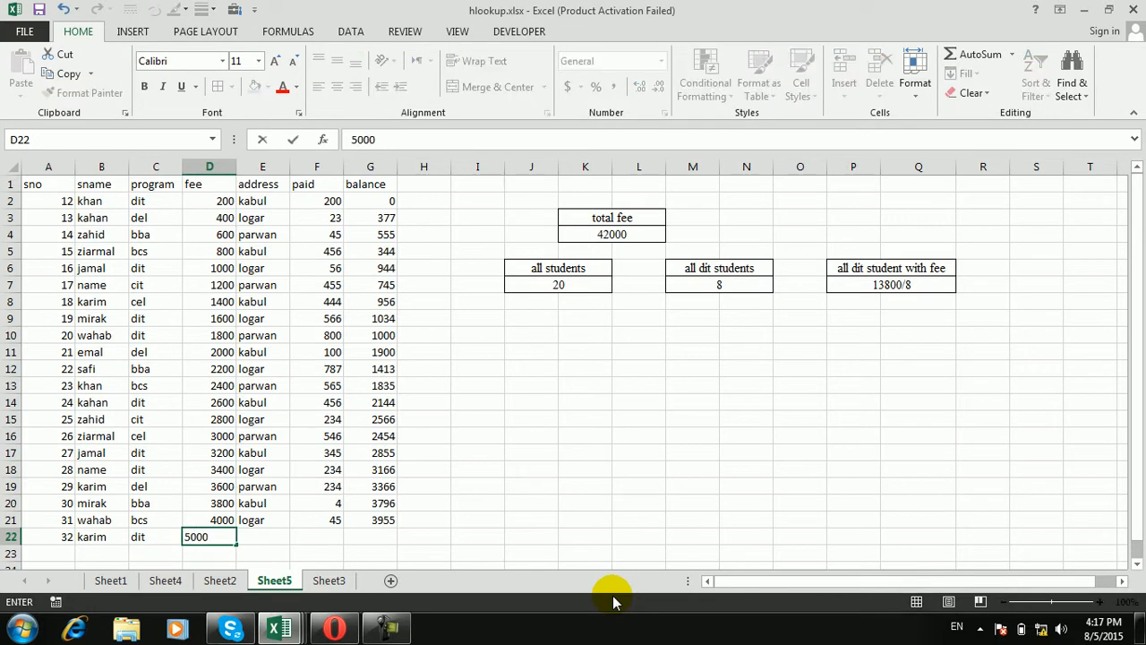
pyautogui.press('Tab')
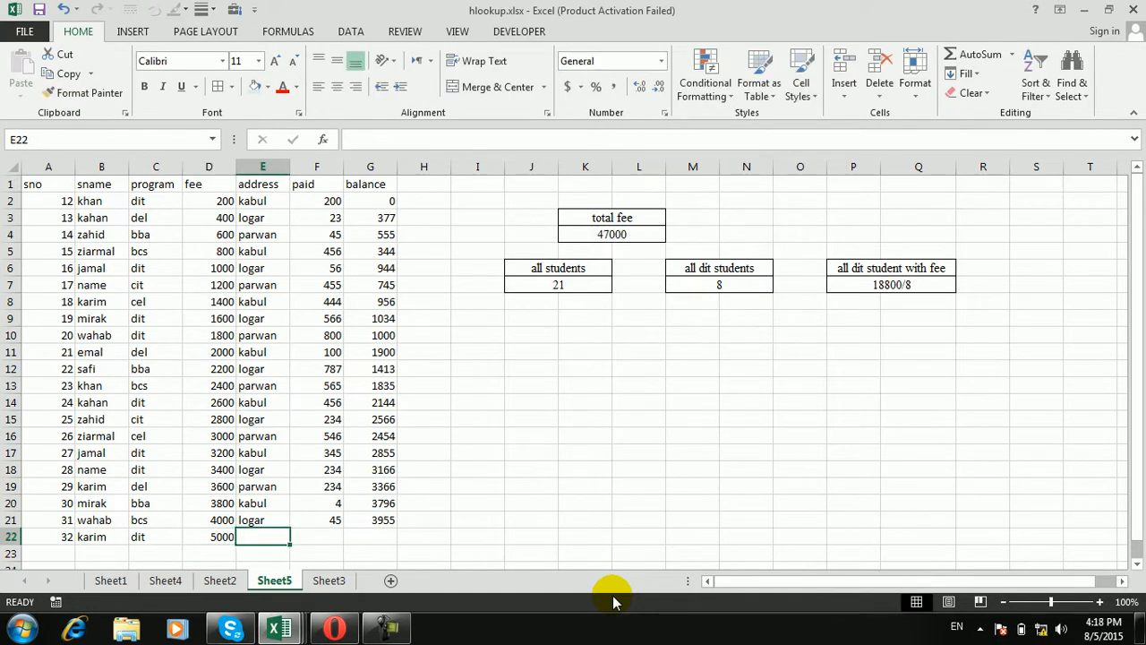
pyautogui.write('kabul')
pyautogui.press('Tab')
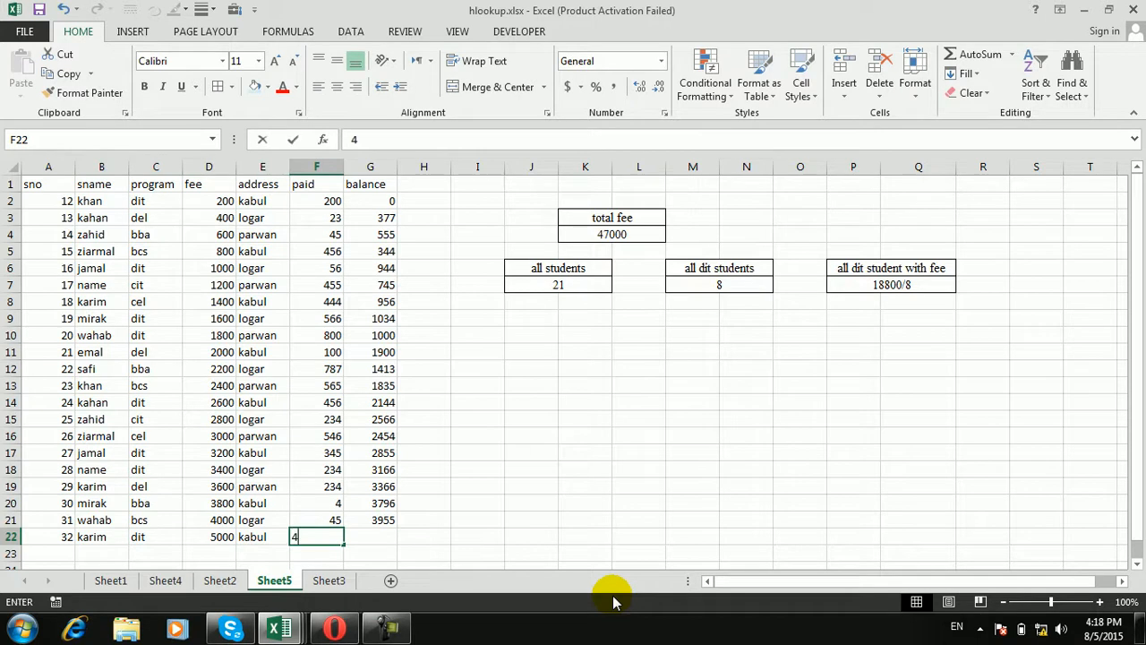
pyautogui.write('4000')
pyautogui.press('Tab')
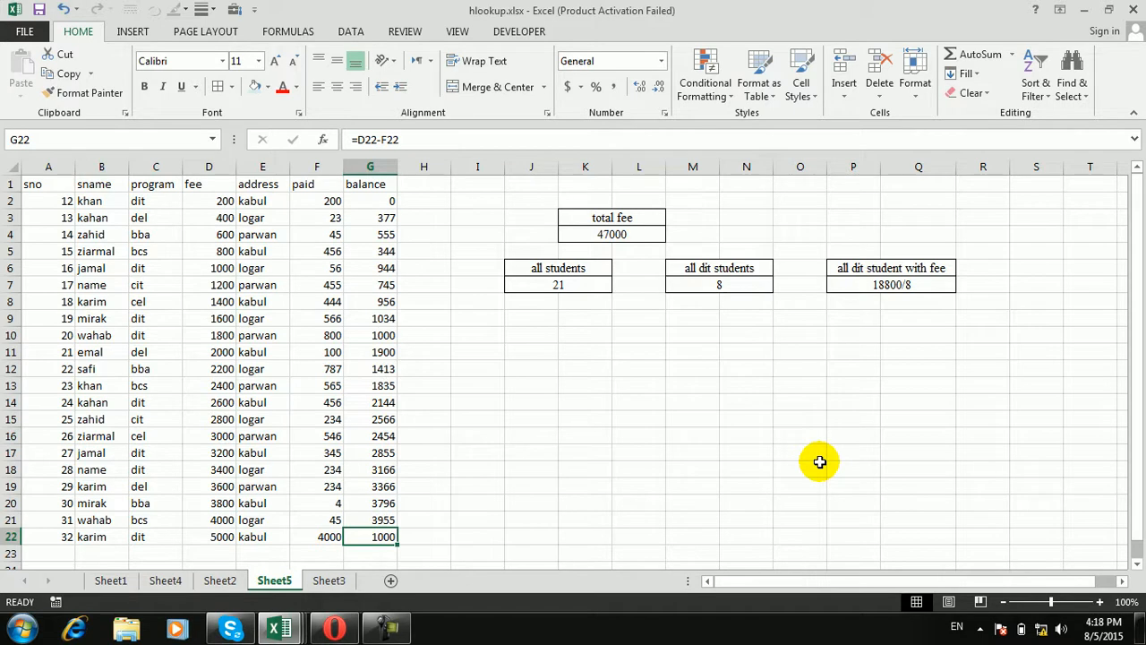
# Step: Copy the total fee block's formatting with Format Painter to two new blocks starting at N3 and Q3
pyautogui.moveTo(642, 220); pyautogui.dragTo(644, 231)
pyautogui.click(115, 94)
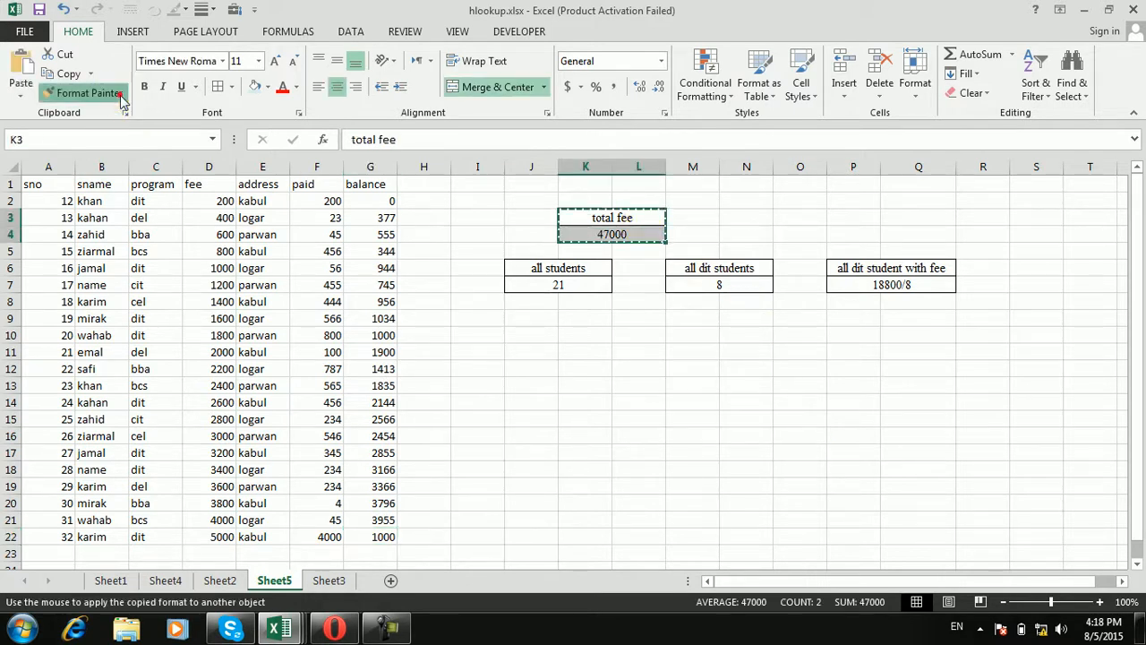
pyautogui.moveTo(735, 219); pyautogui.dragTo(813, 221)
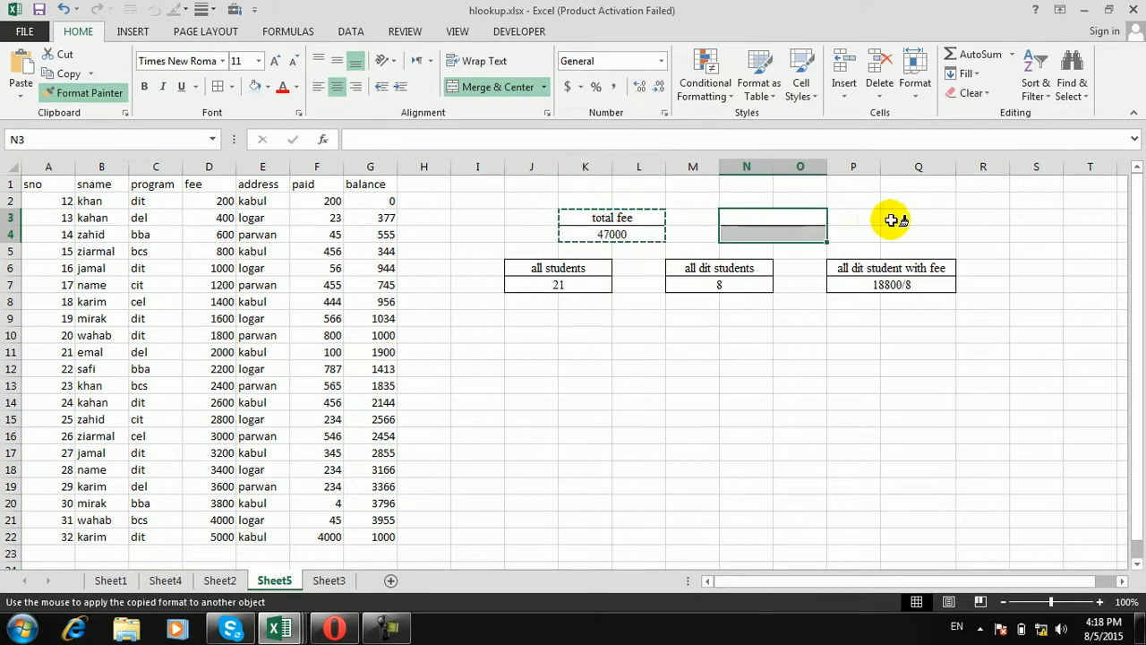
pyautogui.click(901, 220)
pyautogui.press('Escape')
# Step: Enter the headings "total paid" in cell N3 and "total balace" in cell Q3
pyautogui.click(774, 221)
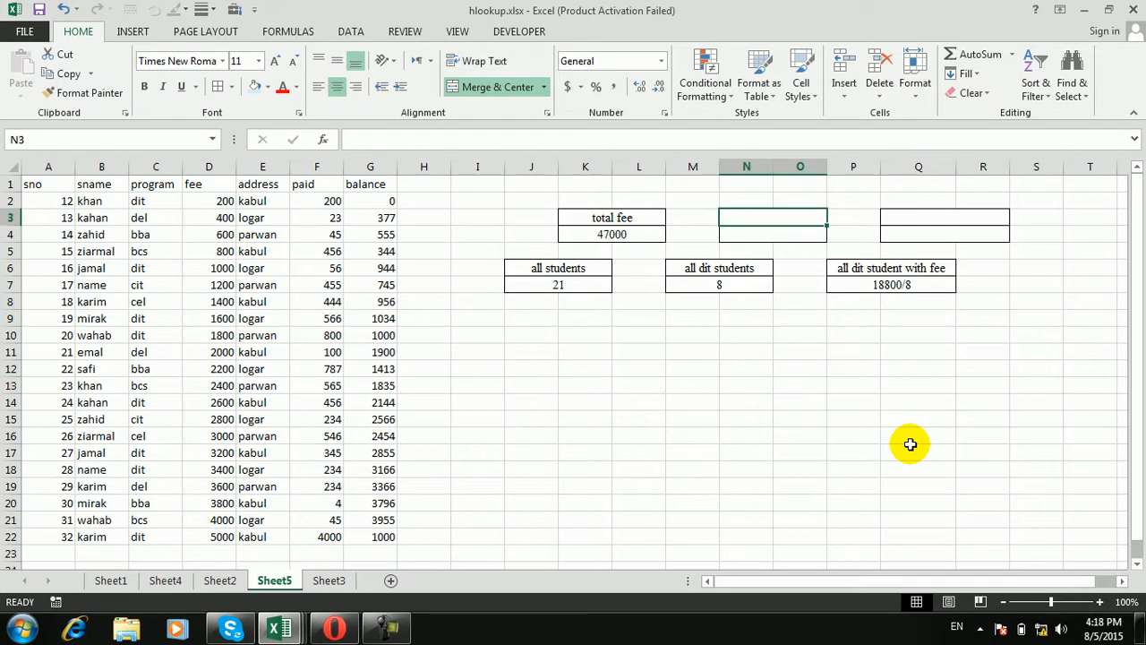
pyautogui.write('total f')
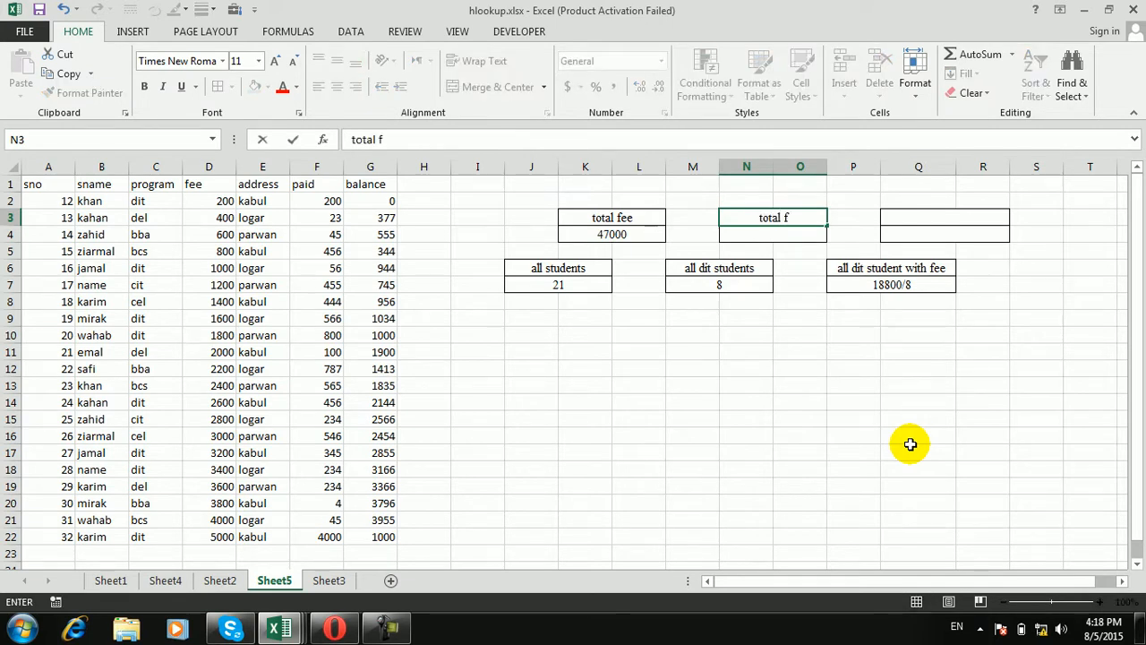
pyautogui.press('BackSpace')
pyautogui.write('paid')
pyautogui.press('Tab')
pyautogui.press('Tab')
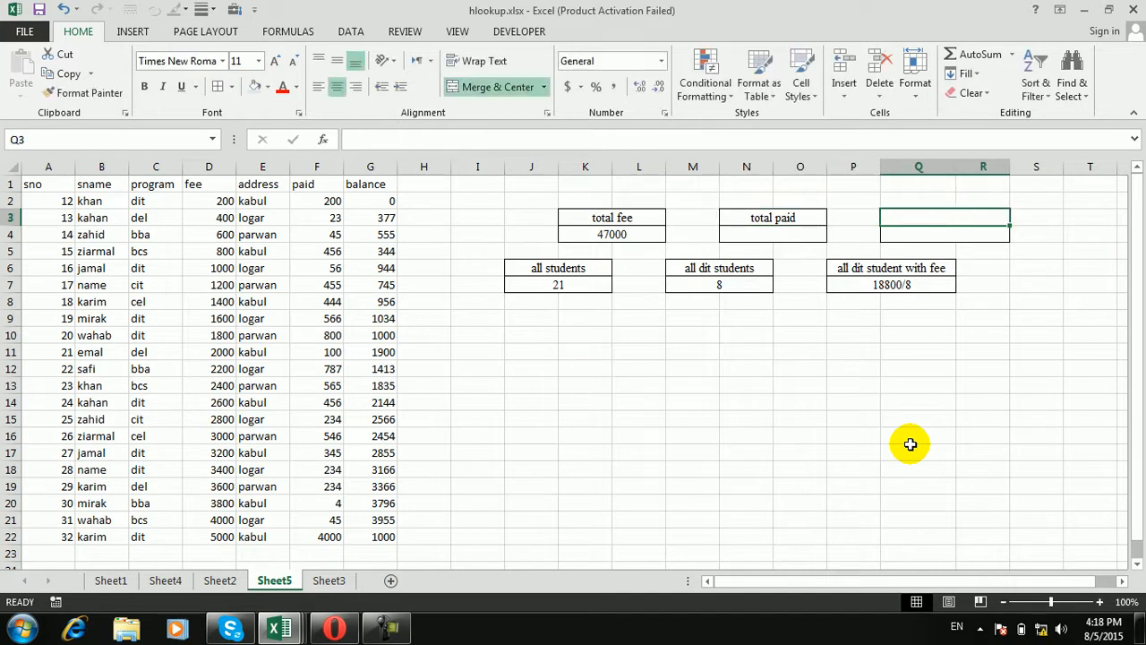
pyautogui.write('total balace')
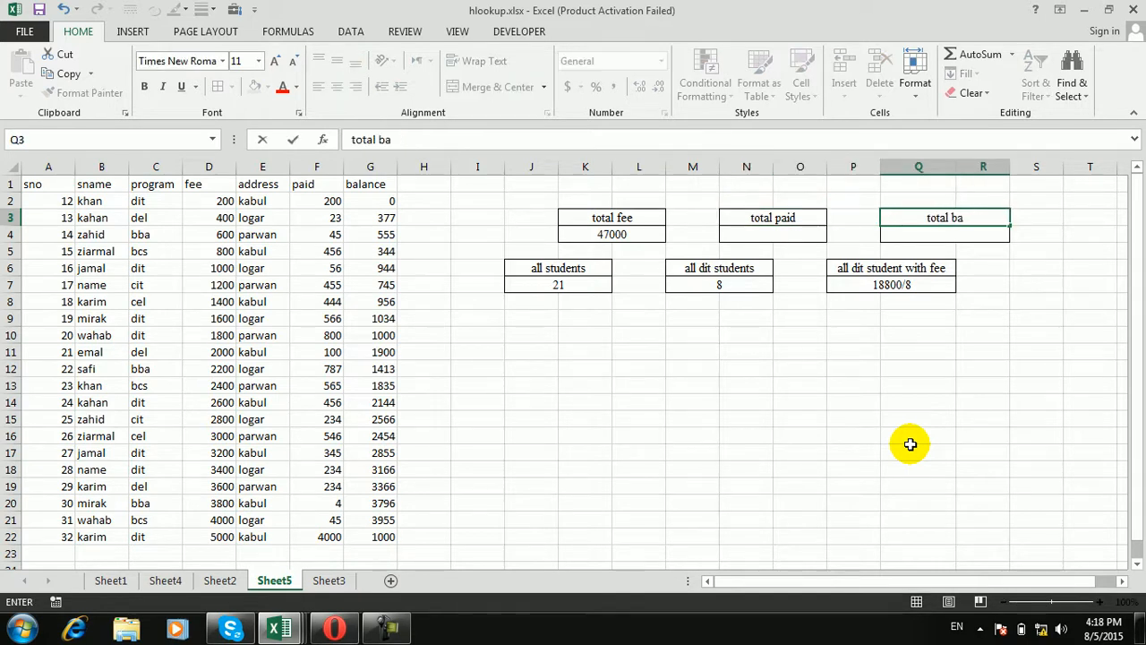
pyautogui.press('Return')
# Step: Enter a SUM formula over the whole paid column F in cell N4 under the total paid heading
pyautogui.press('Left')
pyautogui.press('Left')
pyautogui.write('=sum(')
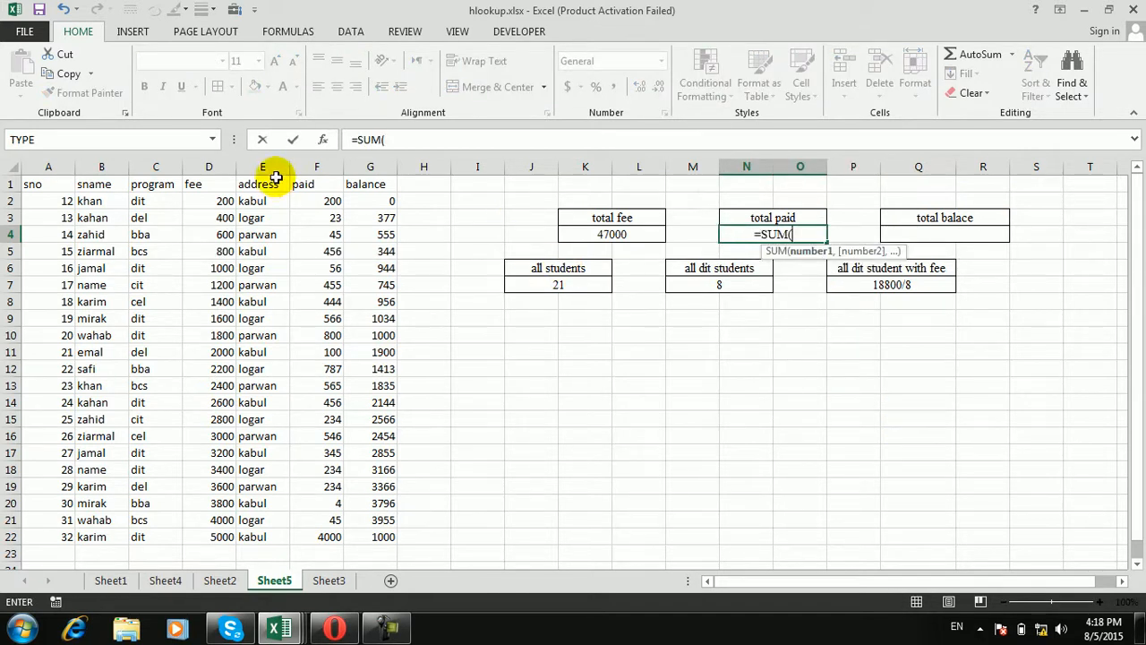
pyautogui.click(304, 166)
pyautogui.press('Return')
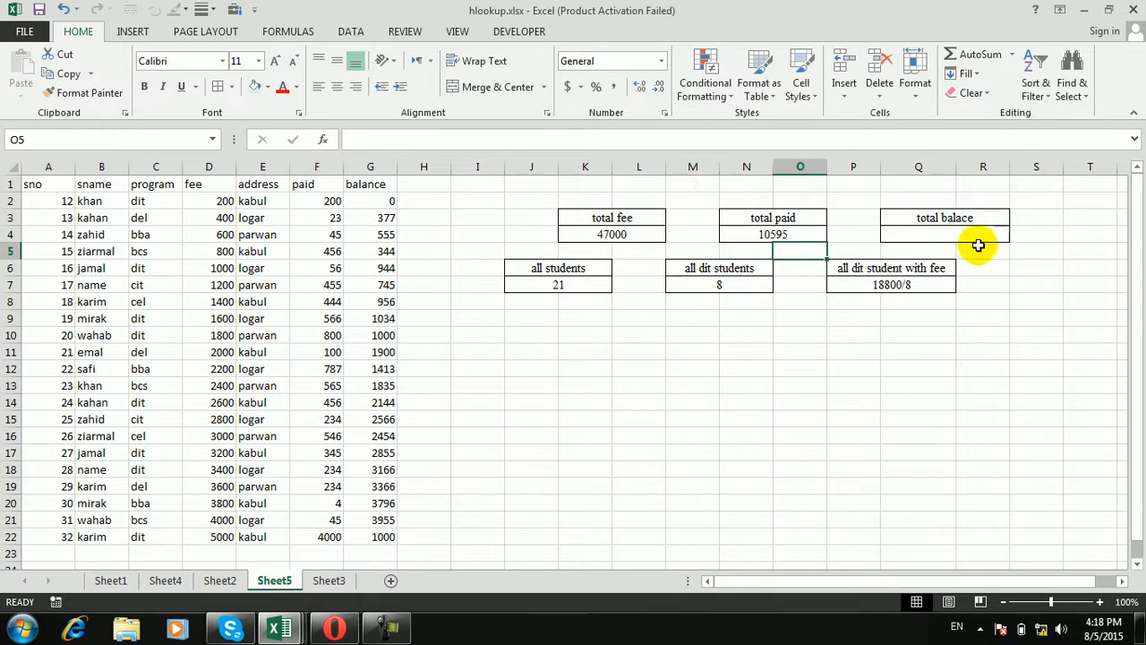
# Step: Enter a SUM formula over the whole balance column G in cell Q4 under the total balace heading
pyautogui.click(977, 249)
pyautogui.click(963, 235)
pyautogui.write('=sum(')
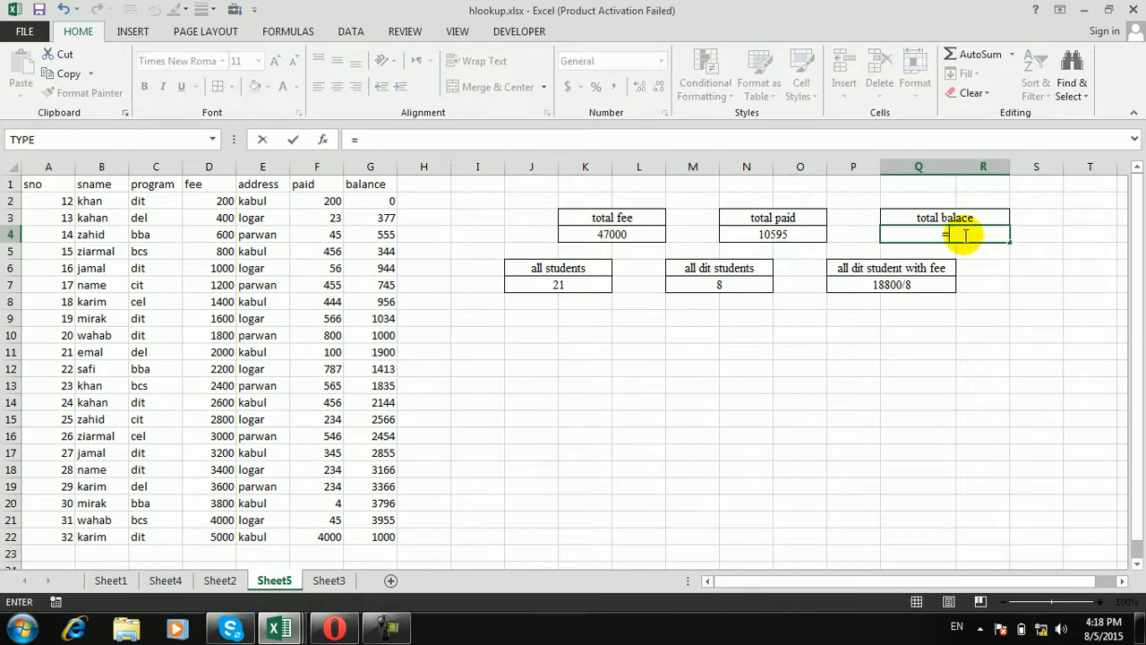
pyautogui.click(373, 167)
pyautogui.press('Return')
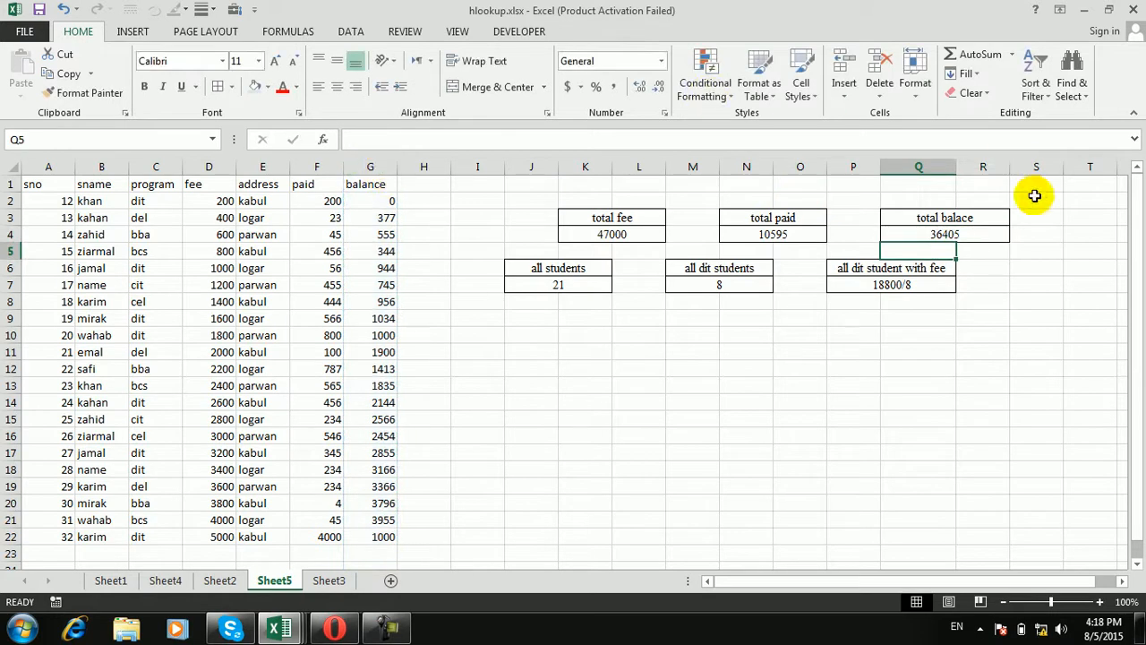
pyautogui.click(606, 235)
pyautogui.click(779, 235)
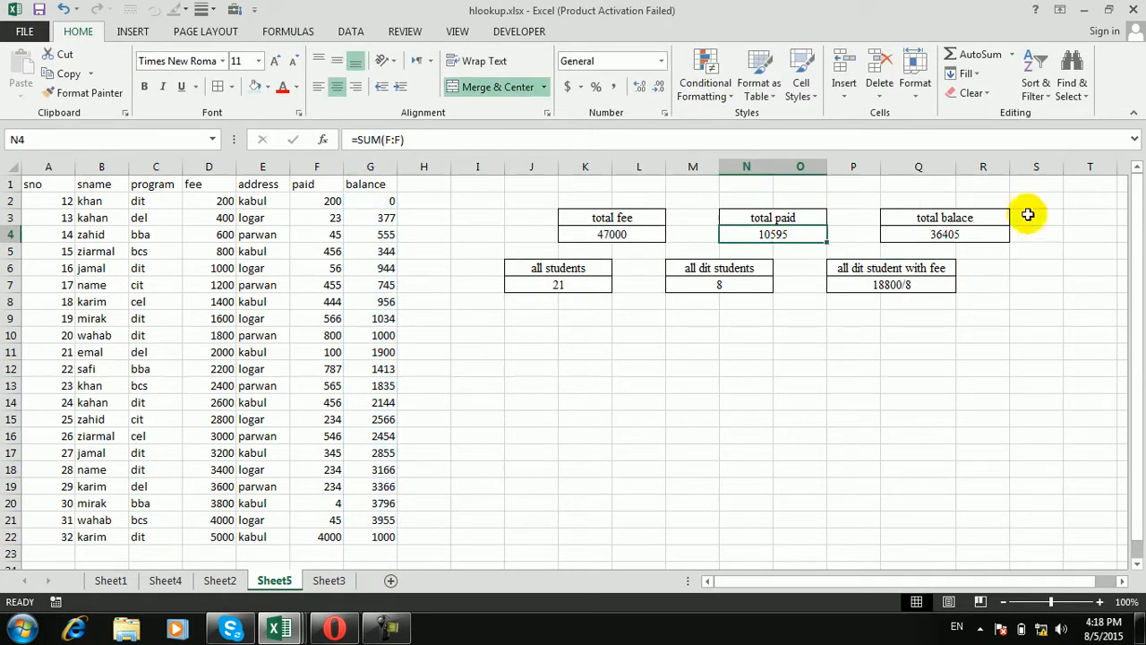
pyautogui.click(978, 234)
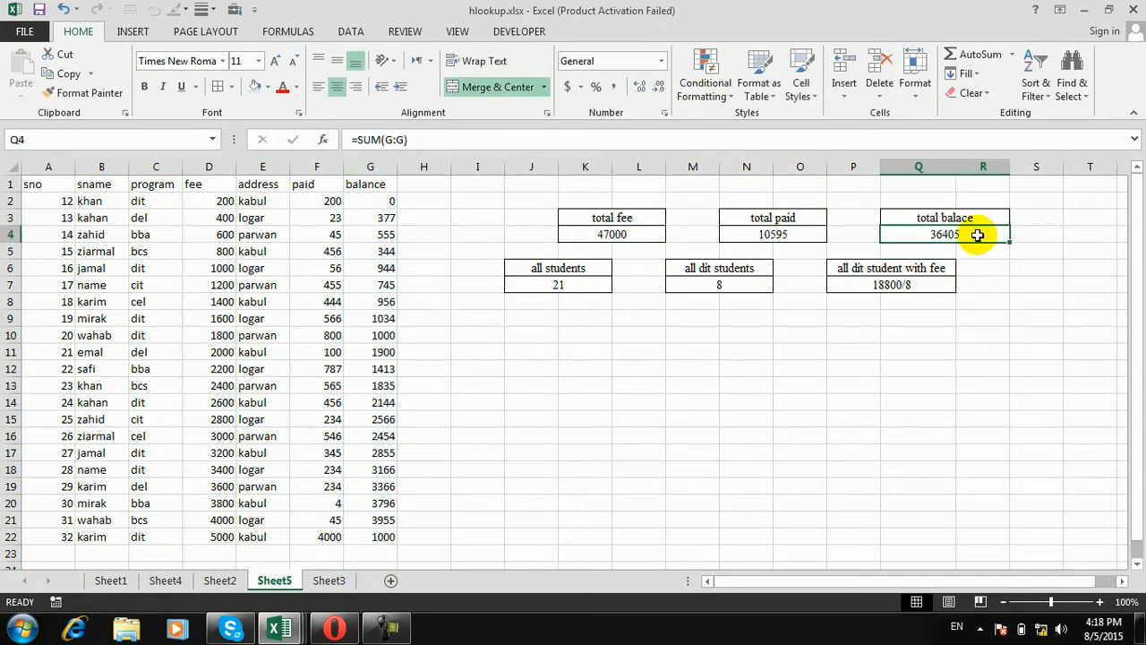
pyautogui.moveTo(584, 368); pyautogui.dragTo(582, 355)
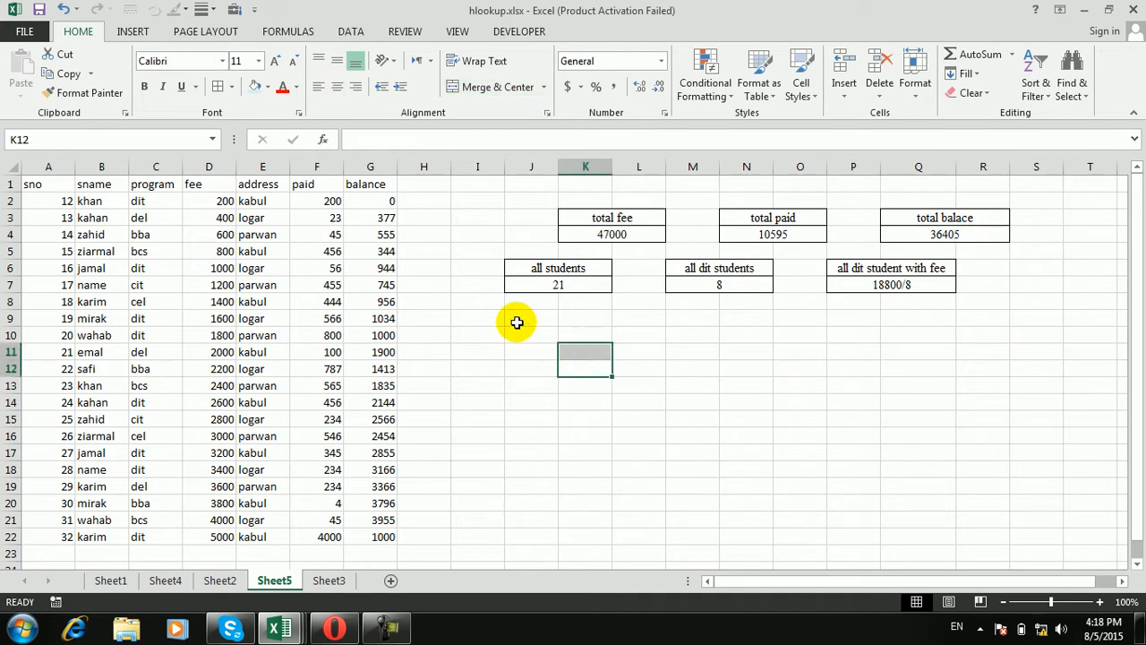
# Step: Widen column H and enter the heading "with out discount fee" in cell H1
pyautogui.moveTo(451, 166); pyautogui.dragTo(527, 171)
pyautogui.click(447, 182)
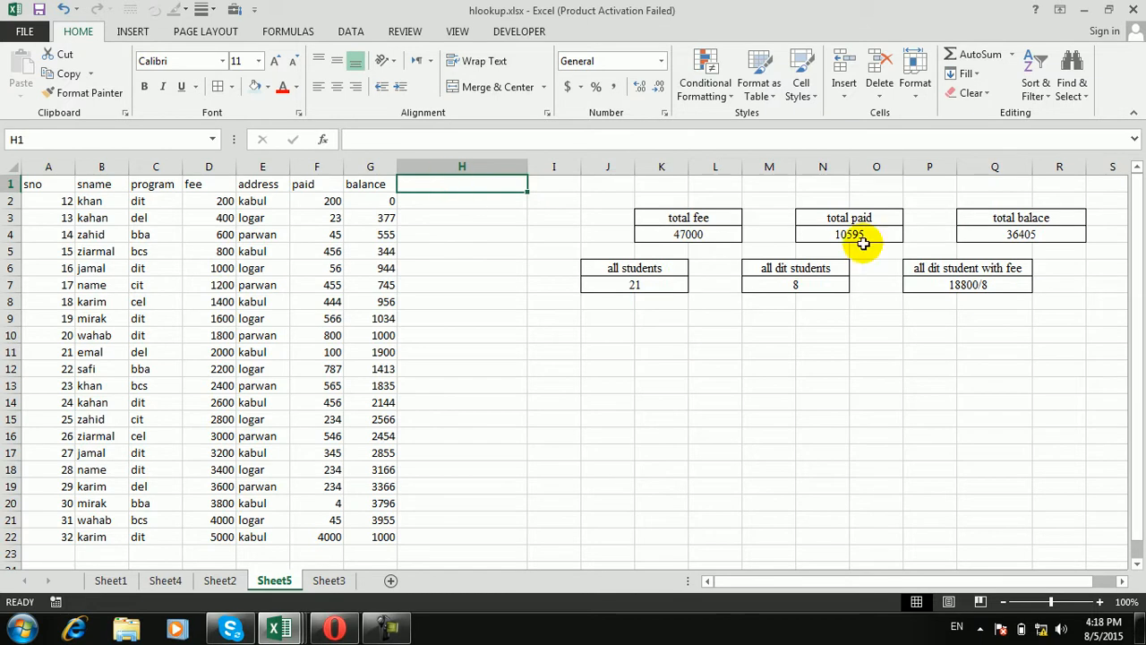
pyautogui.write('=')
pyautogui.press('BackSpace')
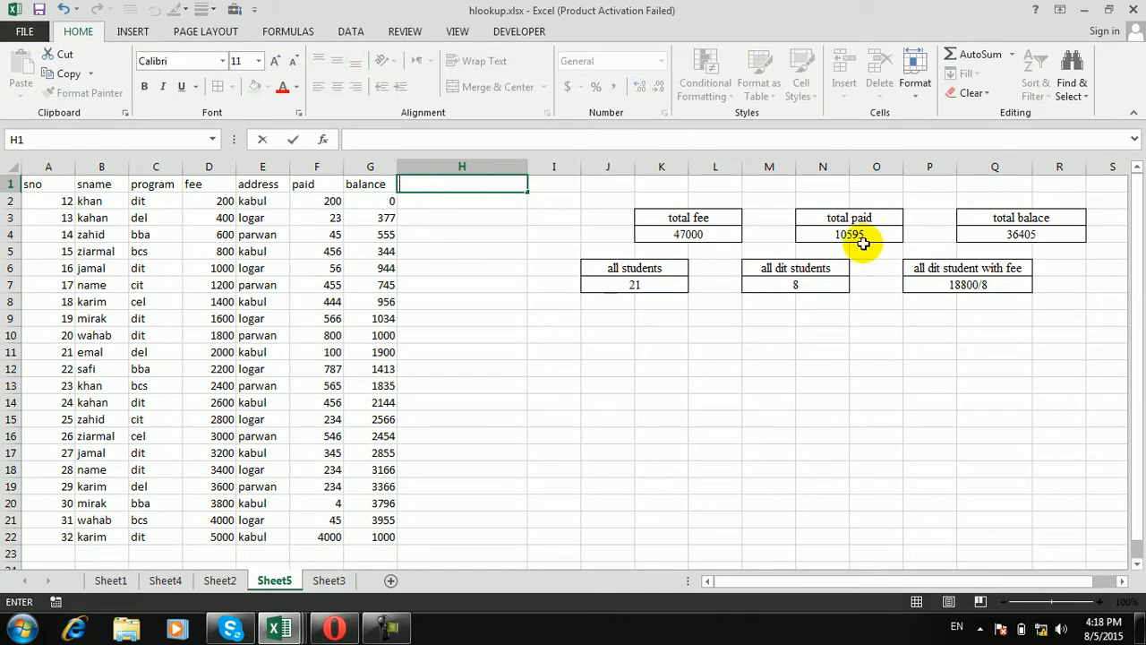
pyautogui.write('d')
pyautogui.press('BackSpace')
pyautogui.write('dis')
pyautogui.press('BackSpace')
pyautogui.press('BackSpace')
pyautogui.press('BackSpace')
pyautogui.press('BackSpace')
pyautogui.write('with out discount fe')
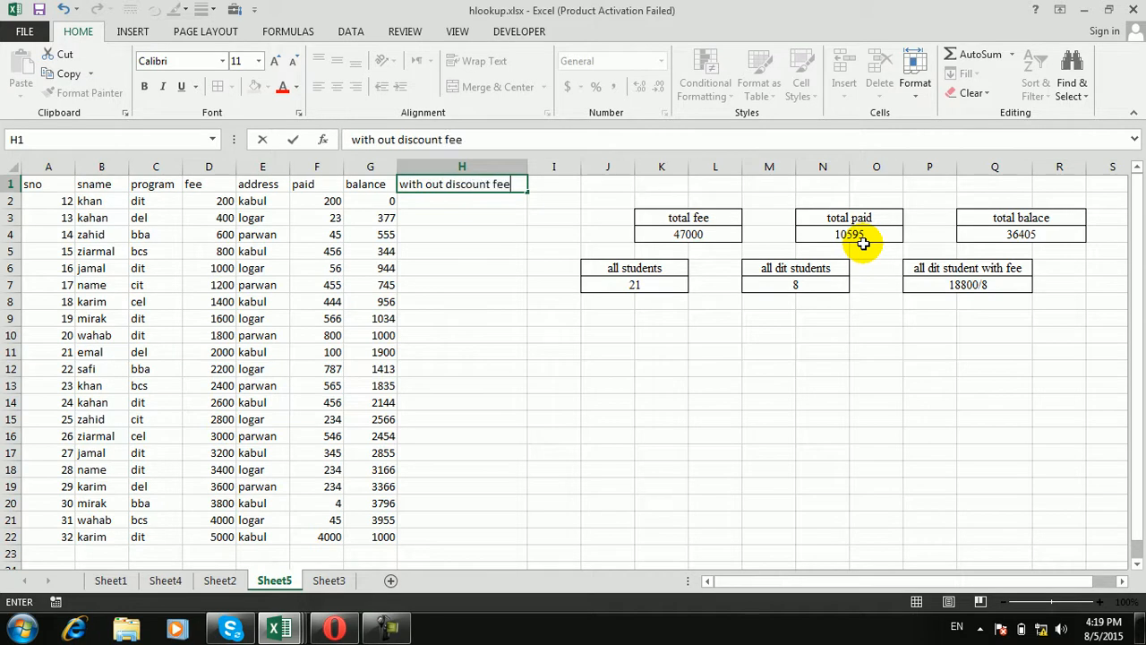
pyautogui.write('e')
pyautogui.press('Return')
pyautogui.write('=')
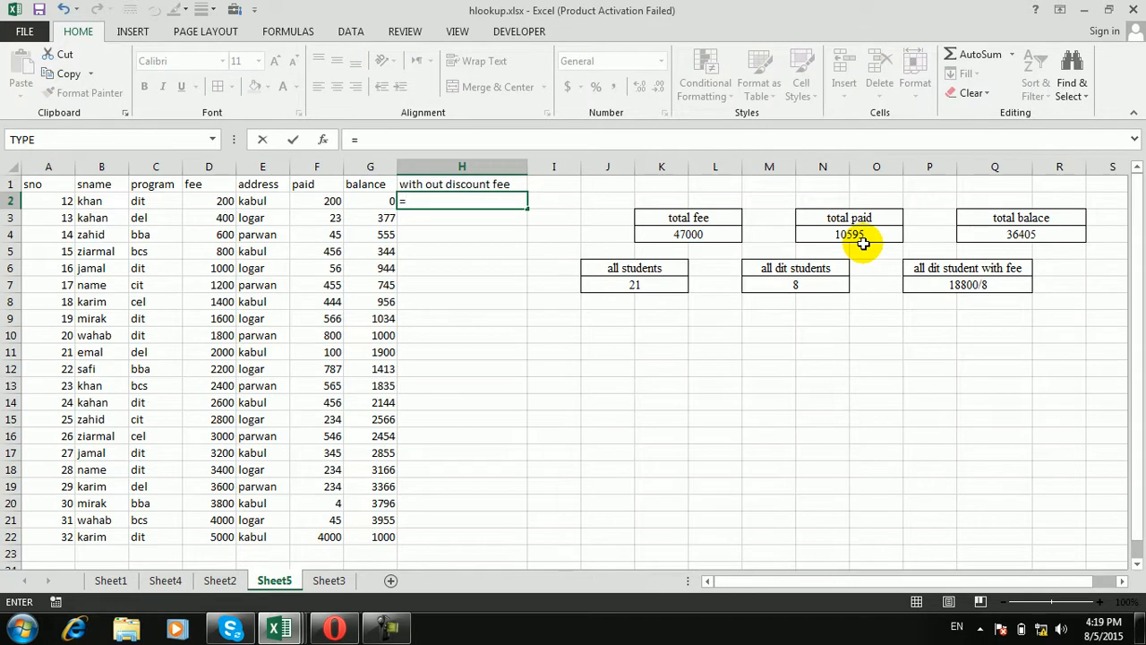
pyautogui.write('if')
pyautogui.press('Tab')
pyautogui.press('BackSpace')
pyautogui.press('BackSpace')
pyautogui.press('BackSpace')
pyautogui.press('BackSpace')
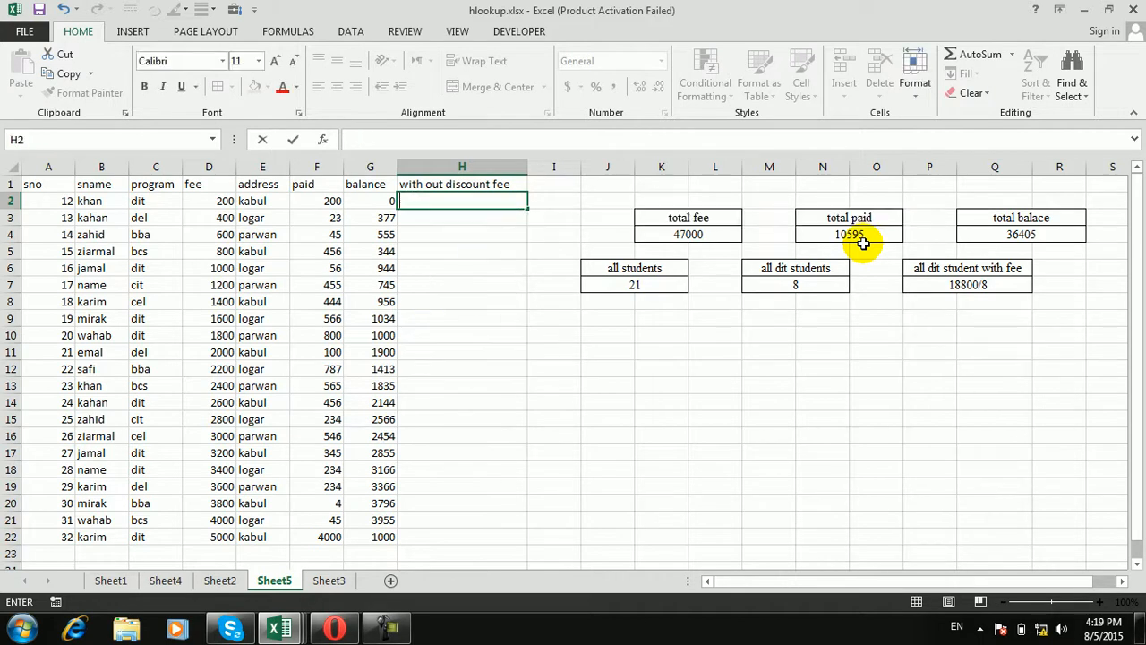
pyautogui.press('Return')
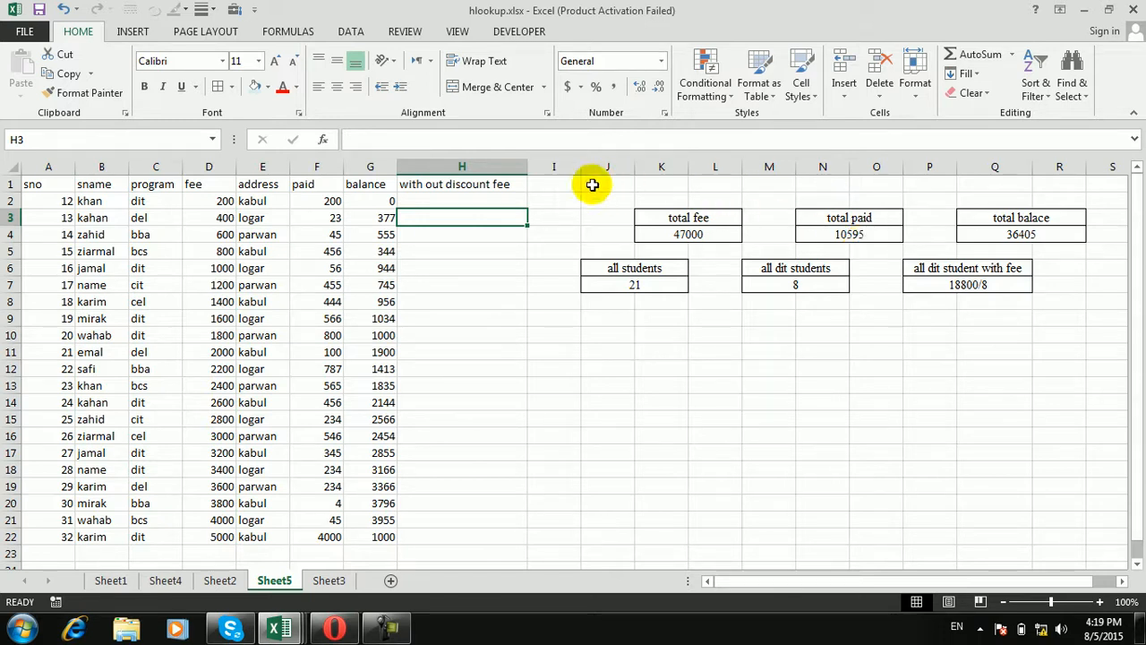
# Step: Enter the formula =IF(C2="dit",D2-D2*5%) in cell H2 and fill it down to H22
pyautogui.click(429, 197)
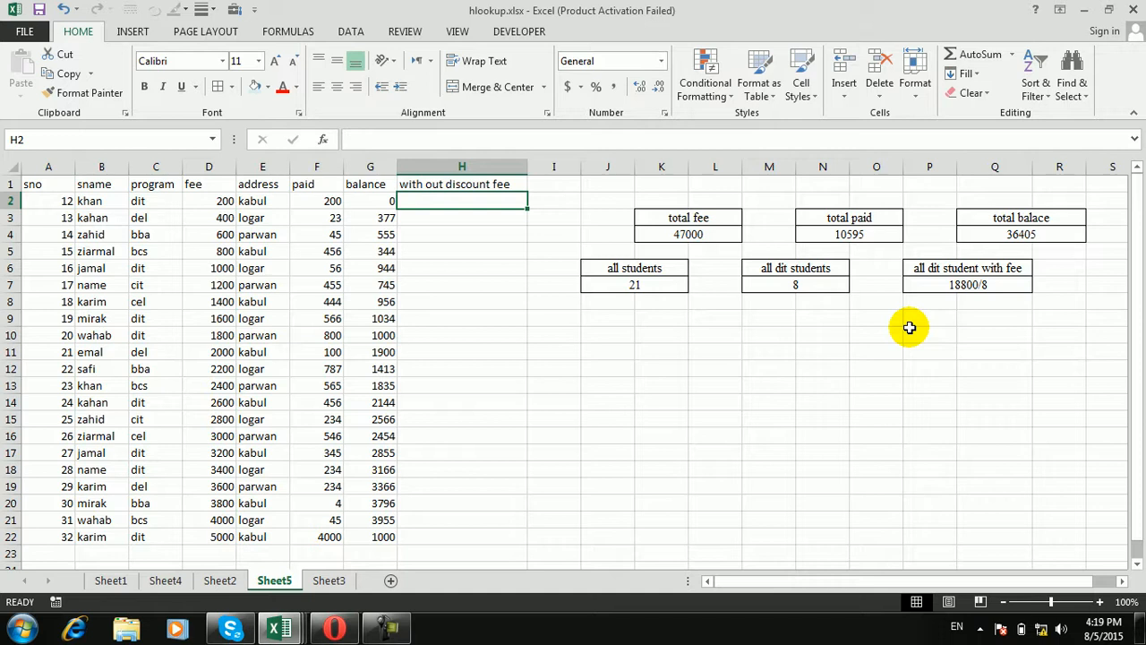
pyautogui.write('=if')
pyautogui.press('Tab')
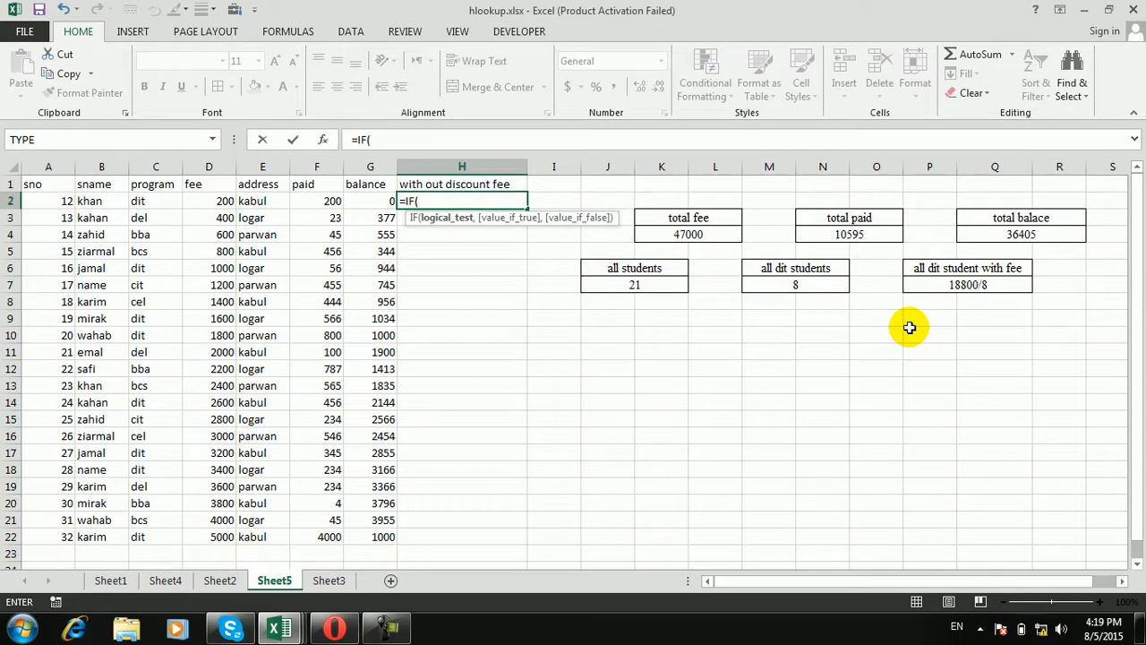
pyautogui.write('dit')
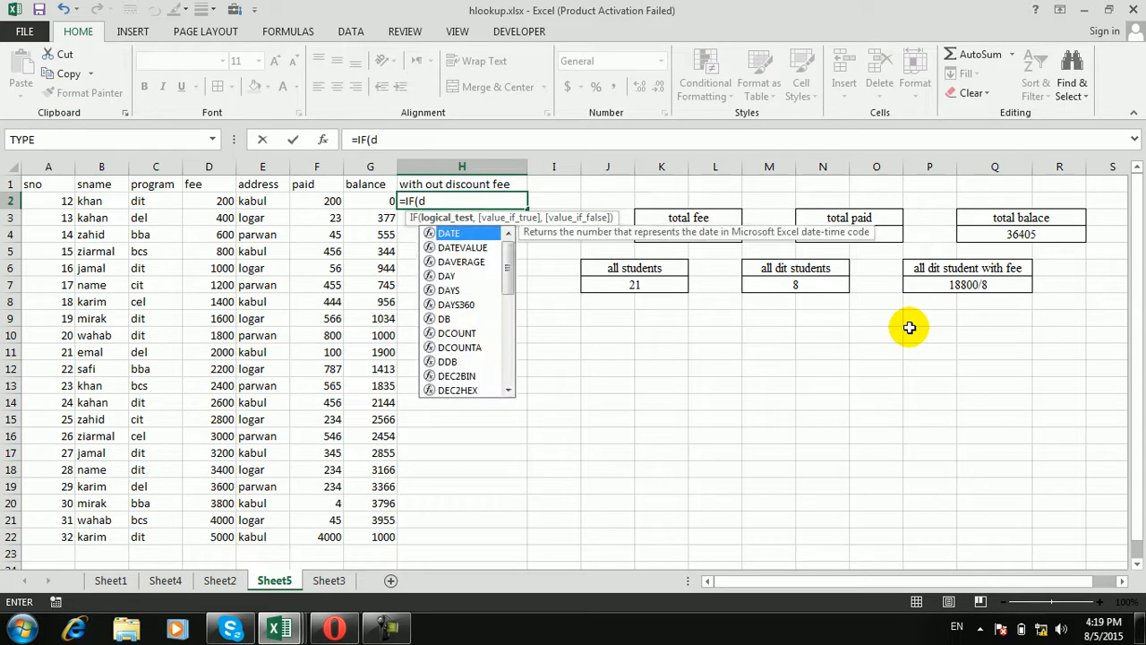
pyautogui.press('BackSpace')
pyautogui.press('BackSpace')
pyautogui.press('BackSpace')
pyautogui.click(159, 201)
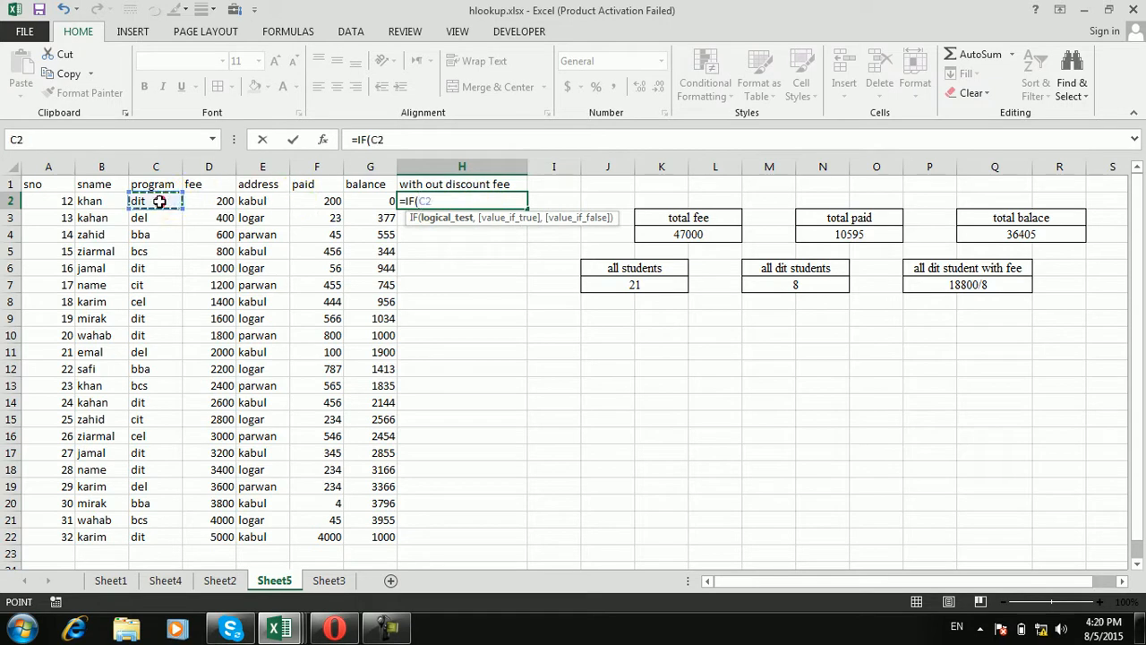
pyautogui.write('=')
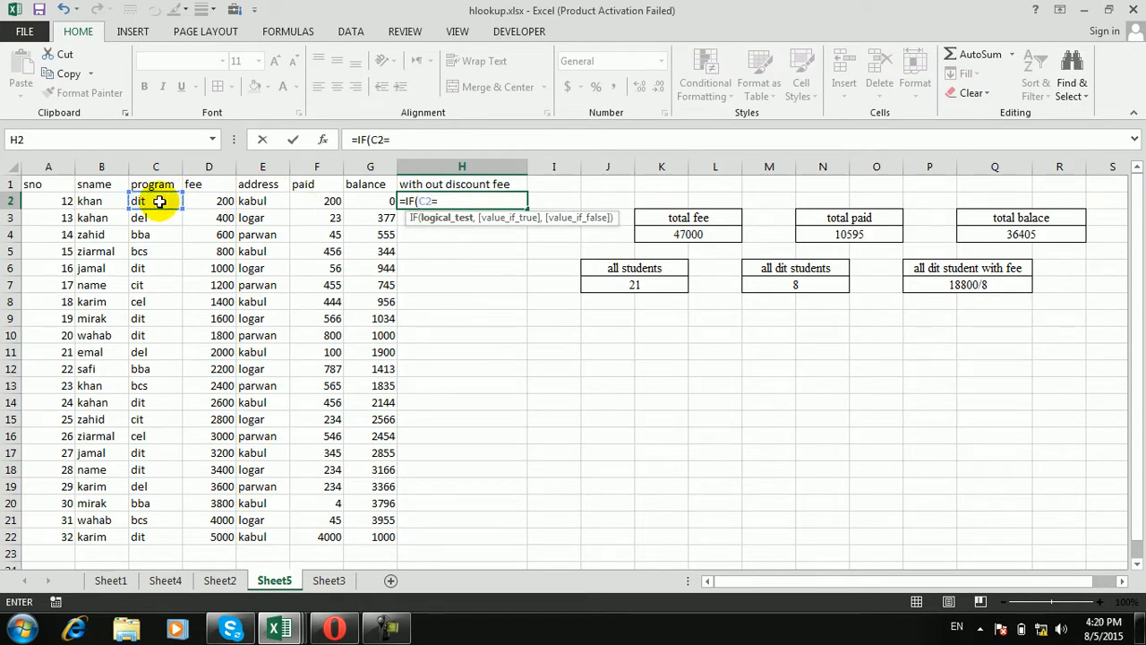
pyautogui.write('"dit"')
pyautogui.write(',')
pyautogui.click(229, 202)
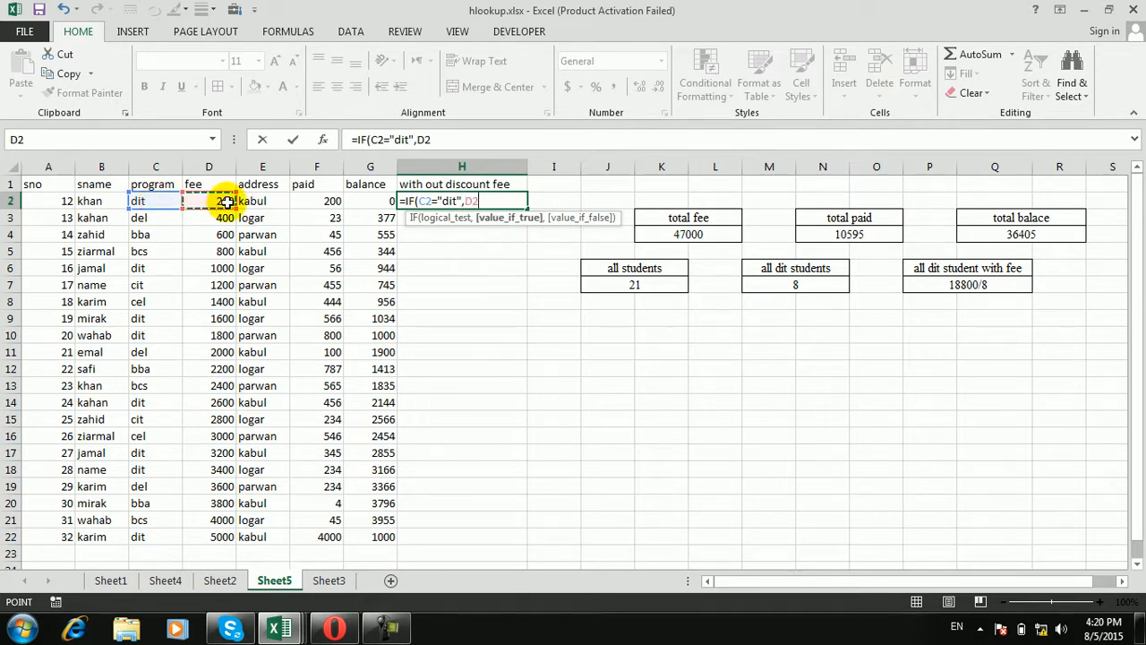
pyautogui.write('-')
pyautogui.click(228, 203)
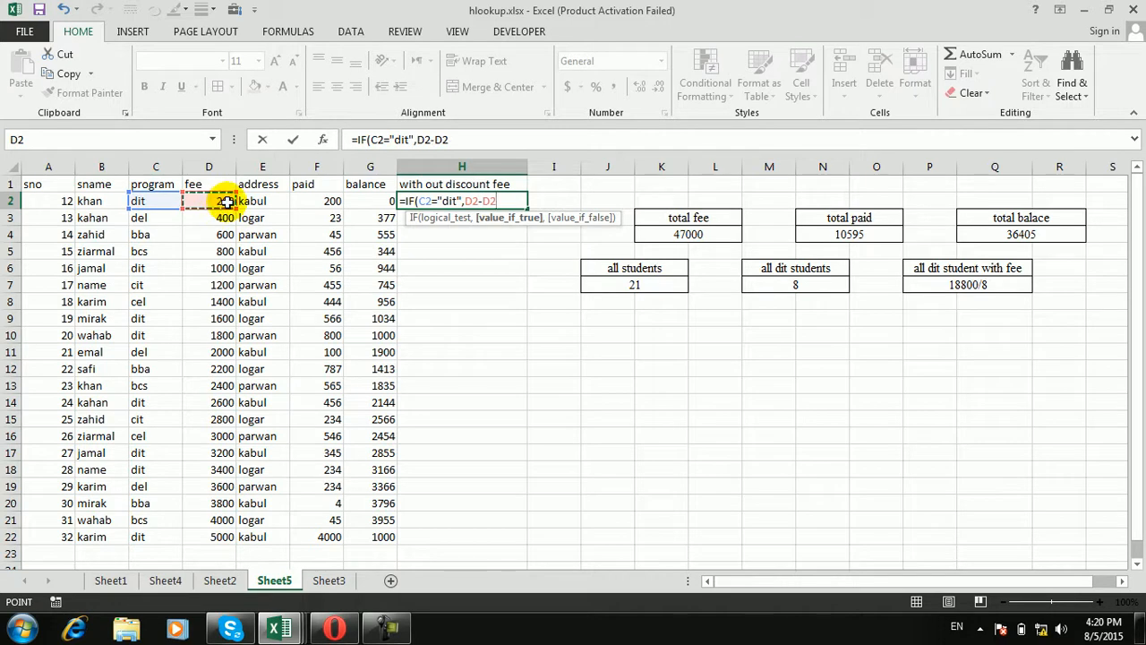
pyautogui.write('*5%')
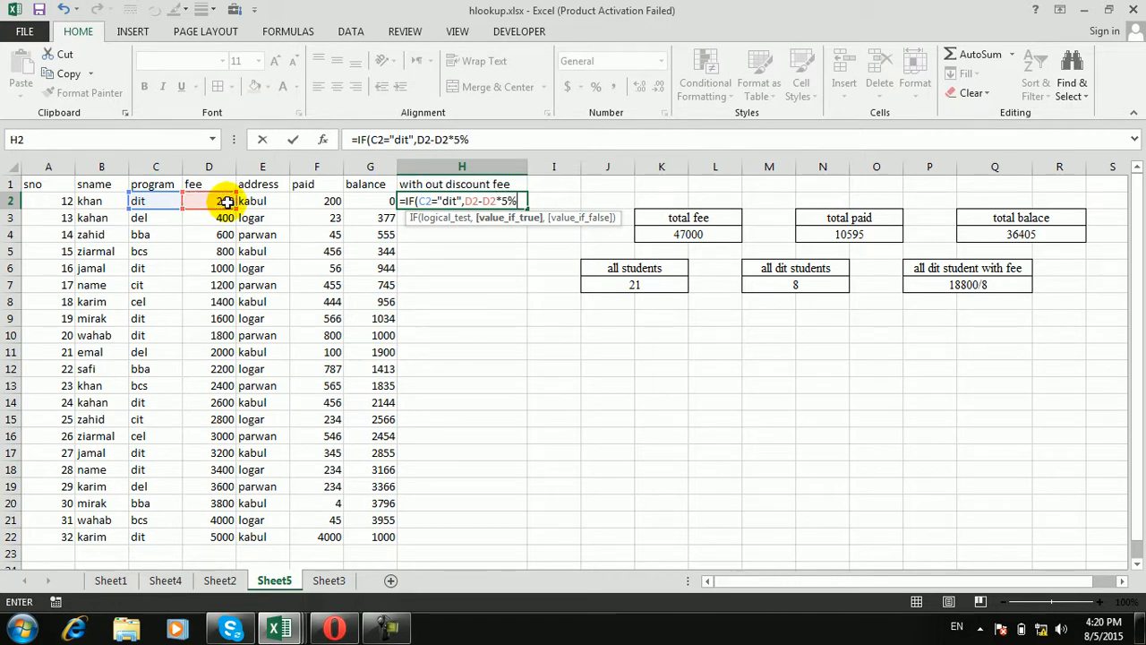
pyautogui.press('Return')
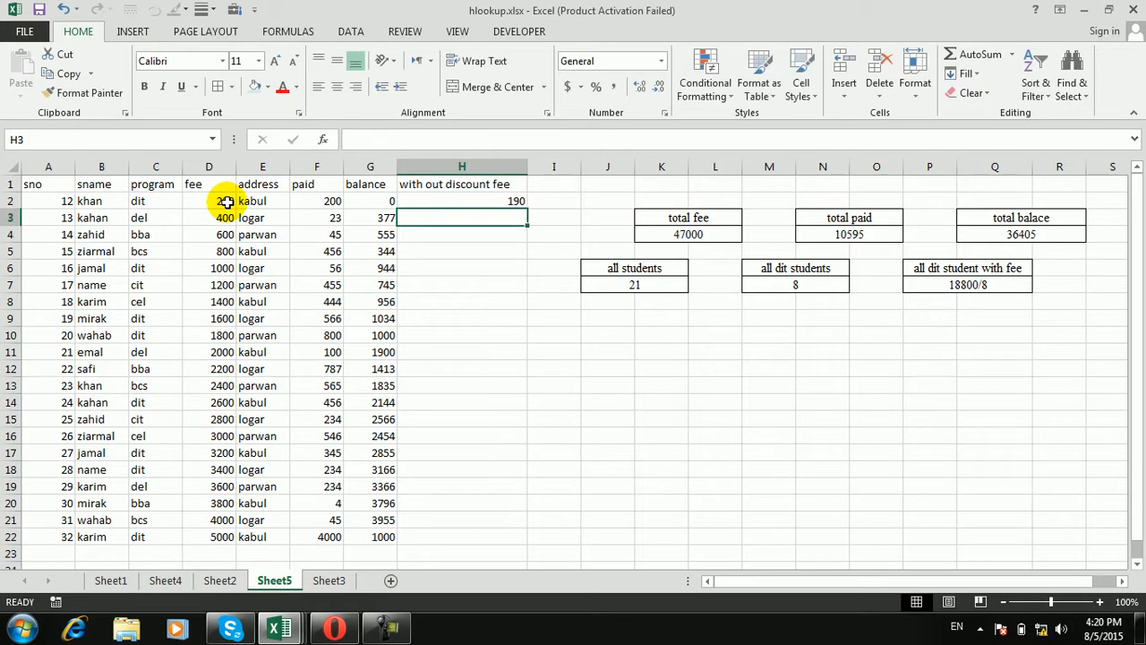
pyautogui.click(512, 203)
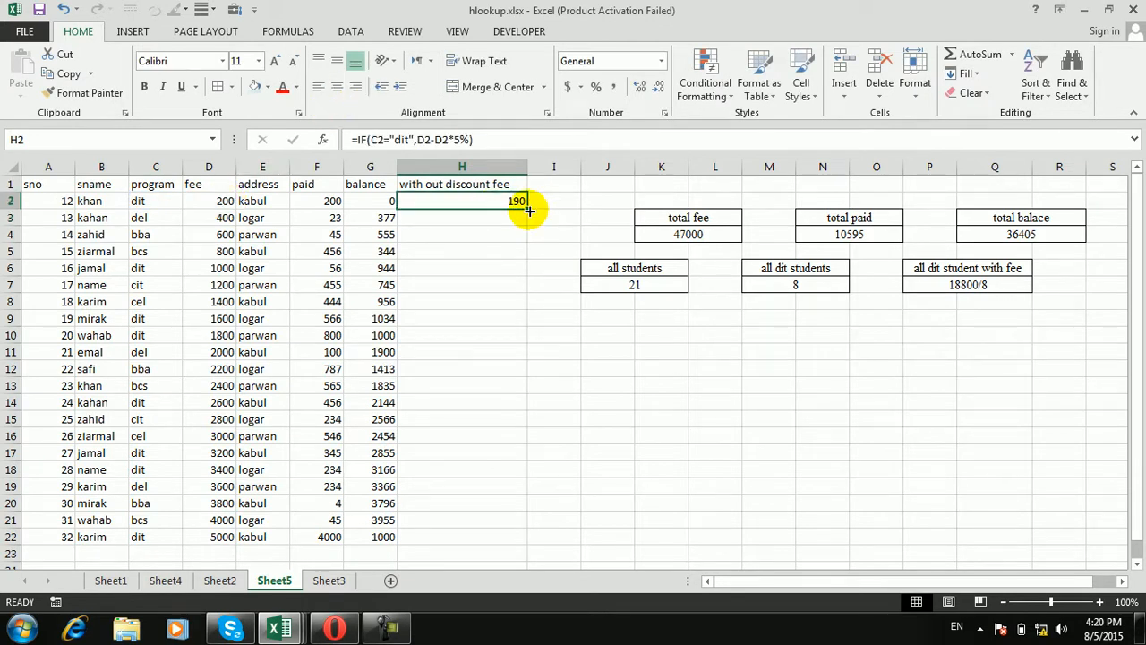
pyautogui.moveTo(529, 210); pyautogui.dragTo(487, 538)
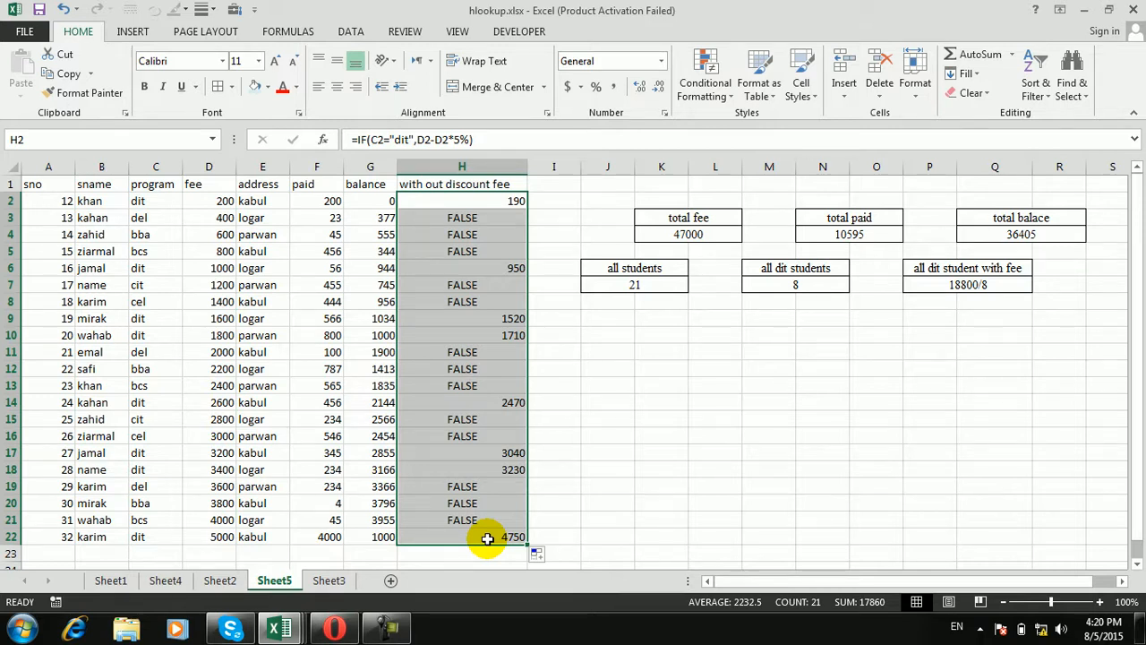
pyautogui.click(504, 185)
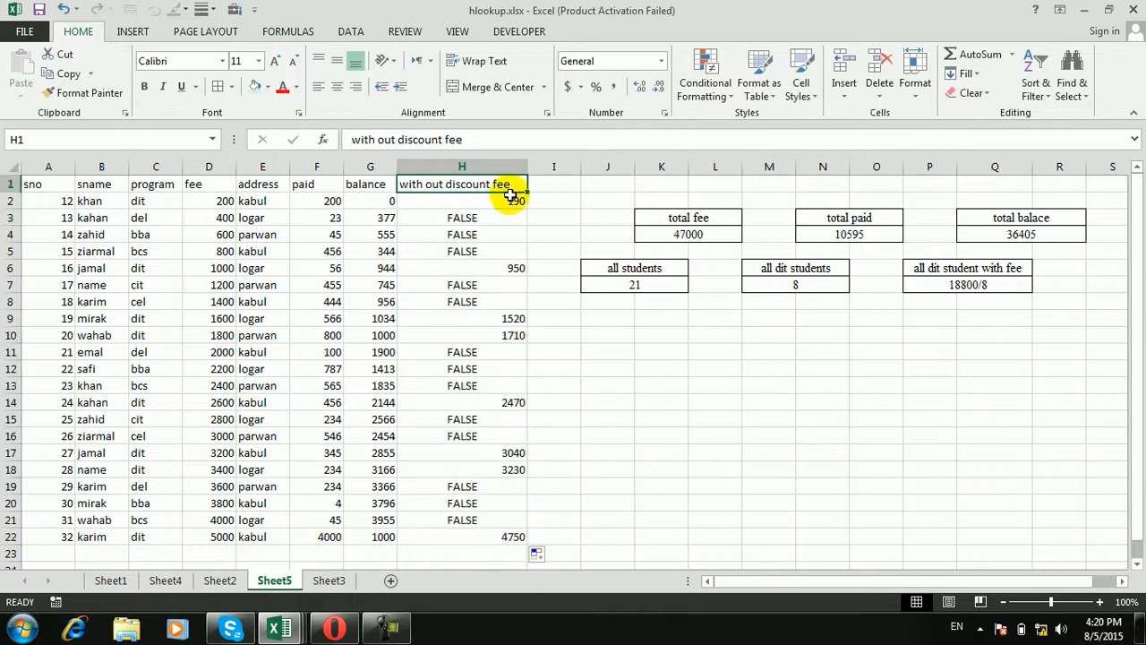
pyautogui.click(511, 203)
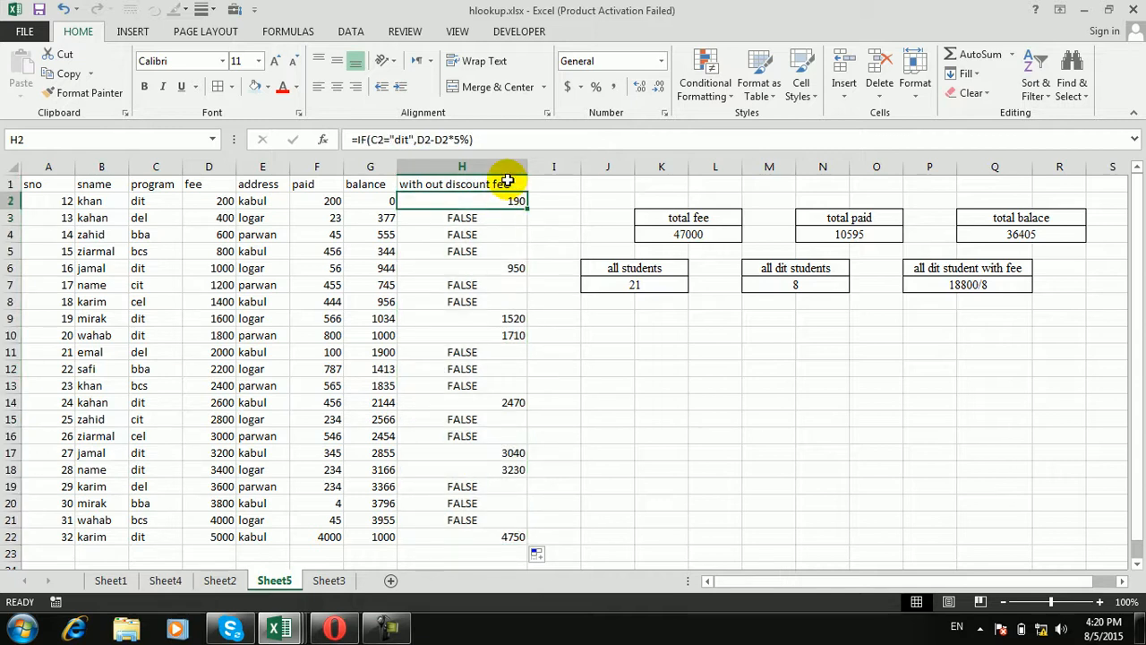
pyautogui.click(506, 183)
pyautogui.click(510, 202)
pyautogui.click(507, 182)
pyautogui.click(511, 201)
pyautogui.click(507, 182)
pyautogui.click(511, 202)
pyautogui.click(502, 183)
pyautogui.click(510, 199)
pyautogui.click(508, 182)
pyautogui.click(597, 301)
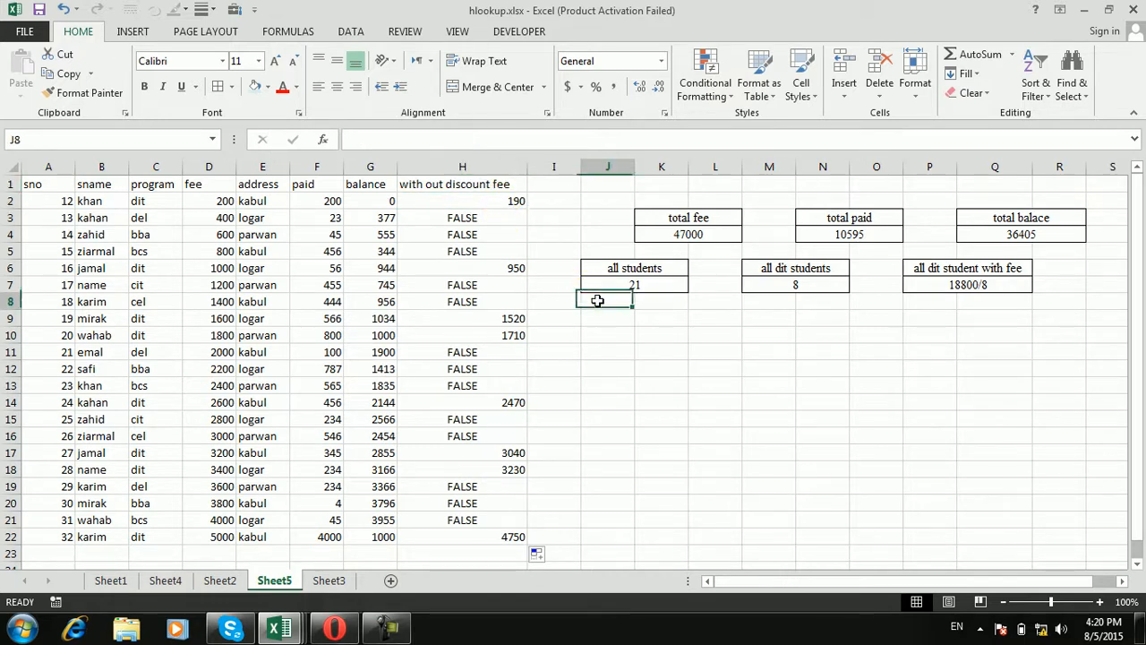
# Step: Clear the discount formulas from cells H2 to H22, keeping the column heading
pyautogui.moveTo(467, 201); pyautogui.dragTo(496, 537)
pyautogui.press('BackSpace')
pyautogui.press('Return')
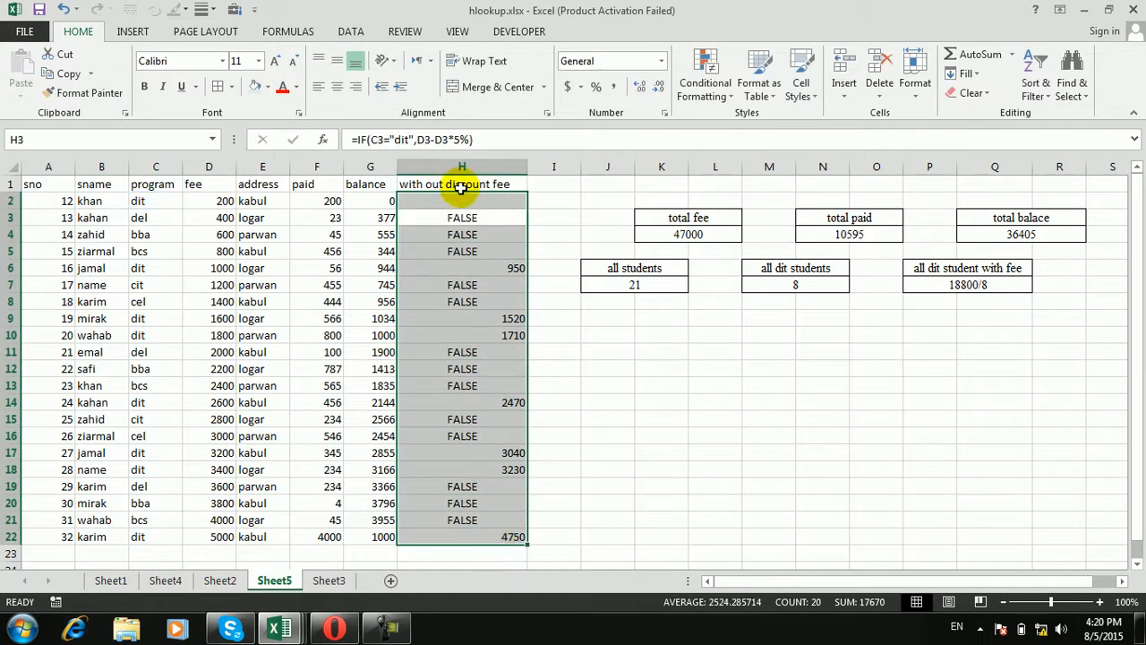
pyautogui.press('Delete')
pyautogui.press('Return')
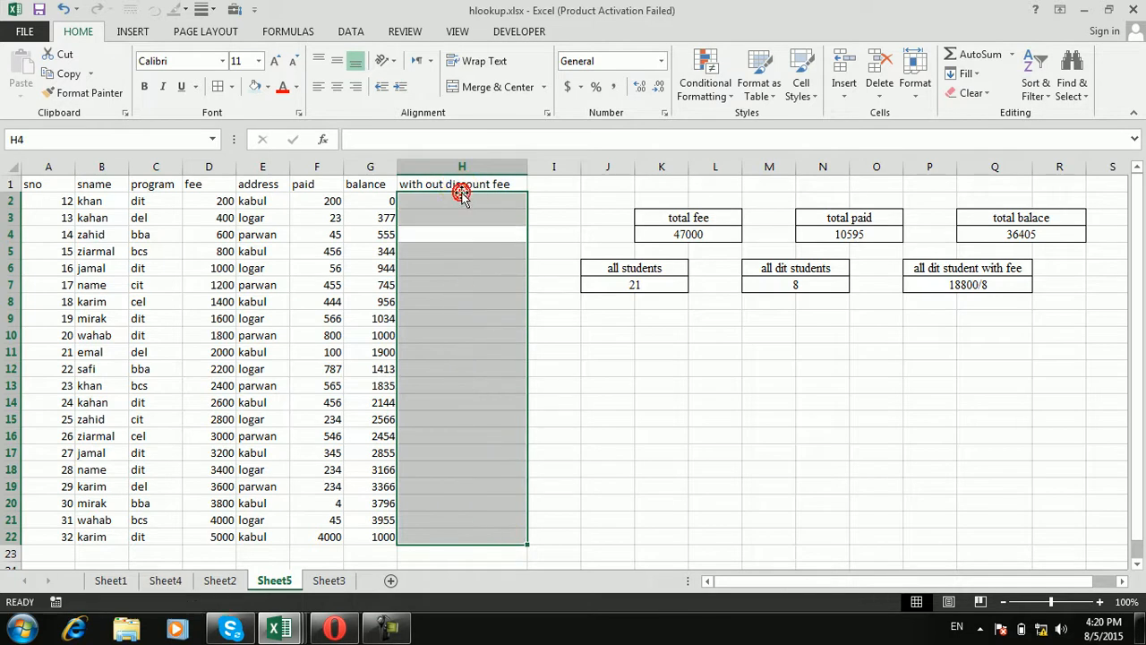
# Step: Select cell H2 and start recording a macro named "dit", stored in This Workbook
pyautogui.click(461, 199)
pyautogui.click(457, 31)
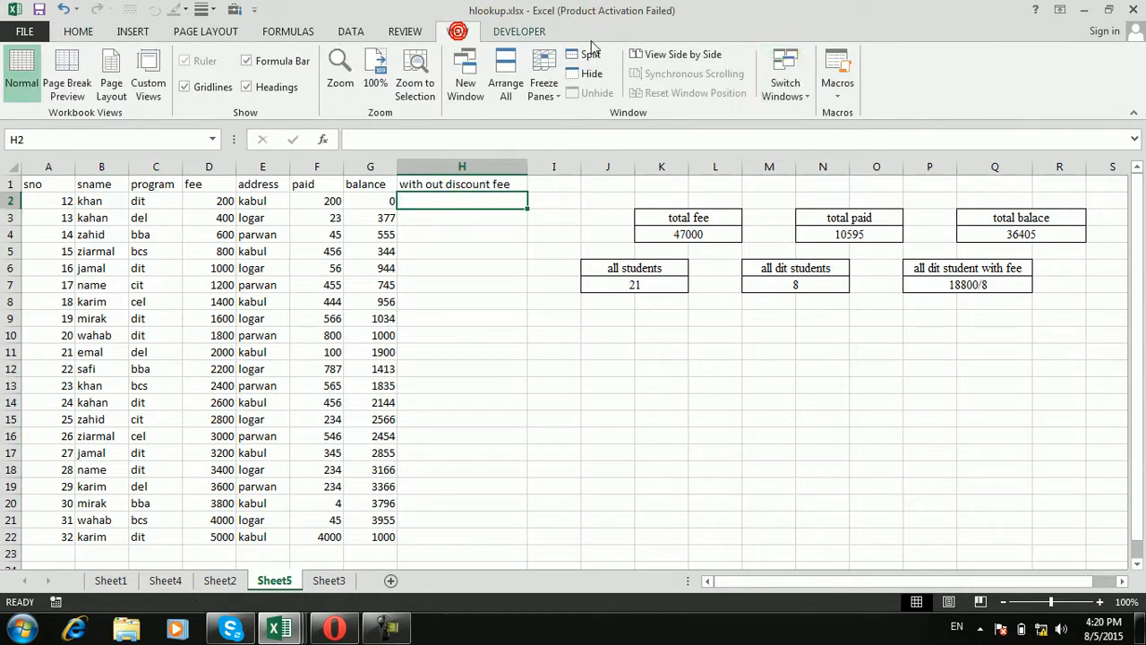
pyautogui.click(860, 134)
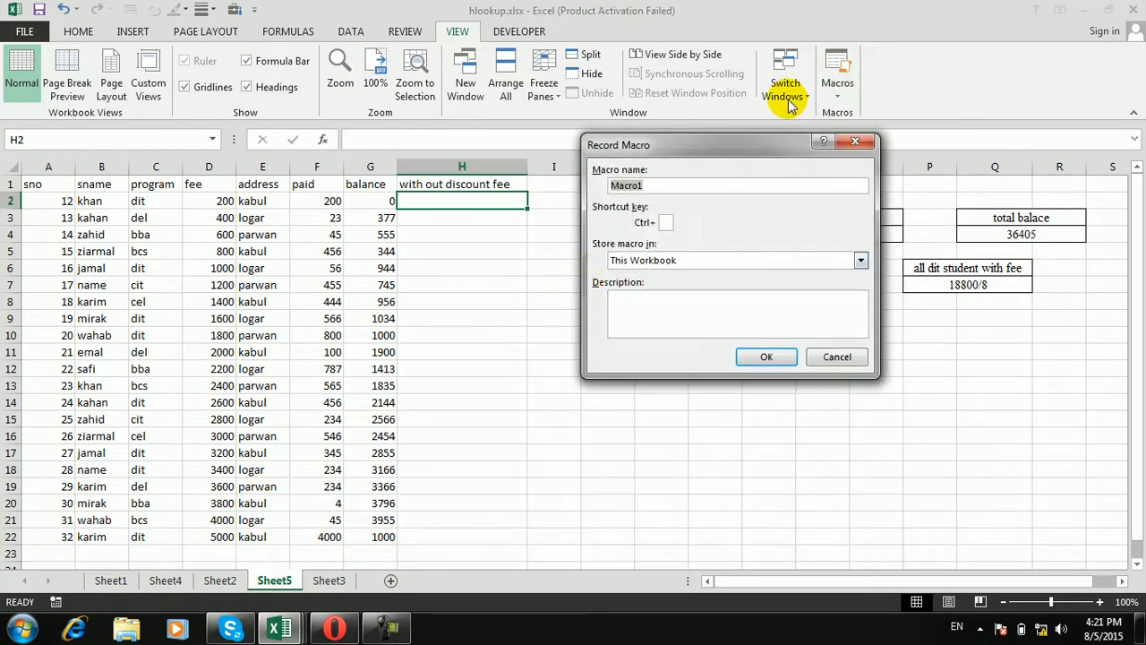
pyautogui.write('dit')
pyautogui.press('Return')
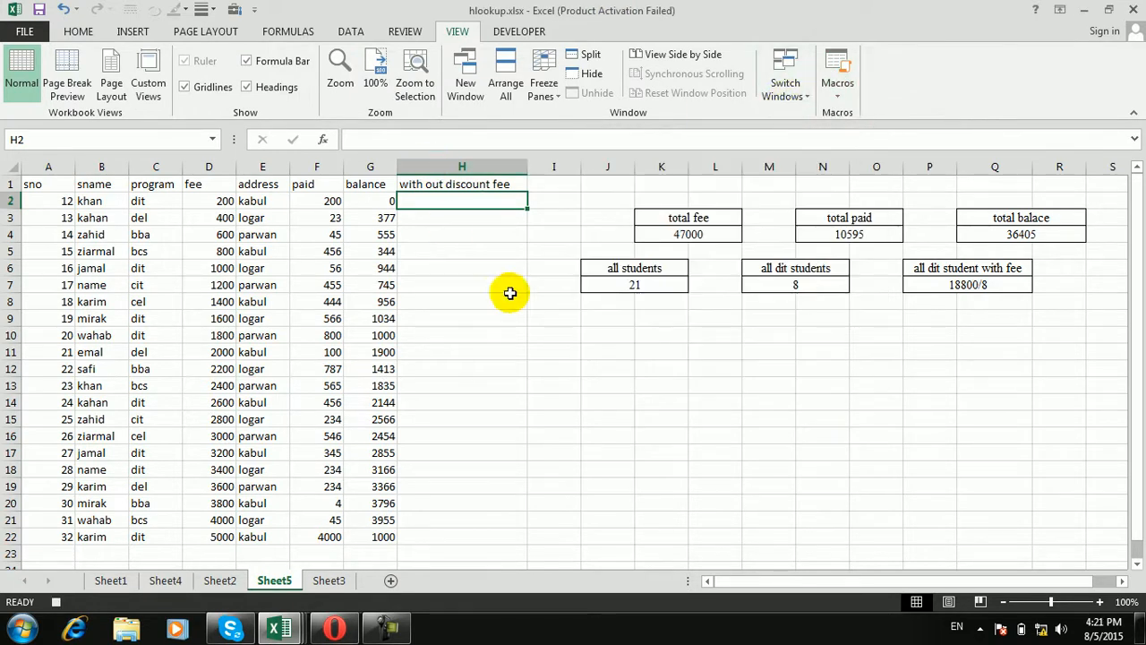
# Step: Draft an IF formula in cell H2 with the text "dit" and the discount expression F2-F2*10%
pyautogui.write('=s')
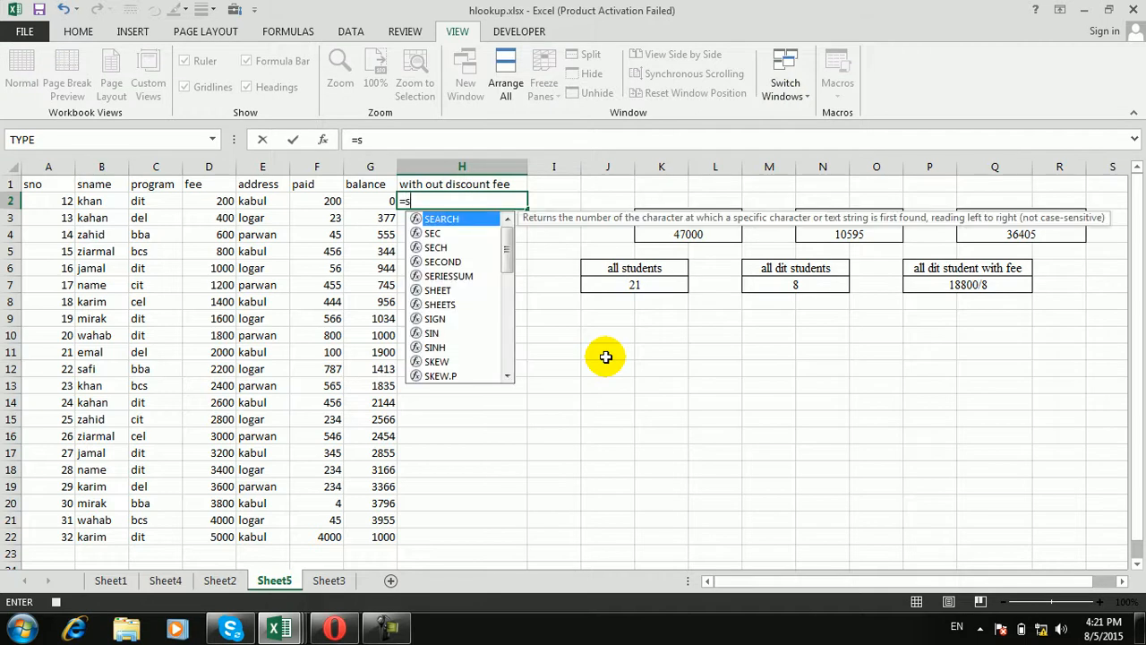
pyautogui.press('BackSpace')
pyautogui.write('if')
pyautogui.press('Tab')
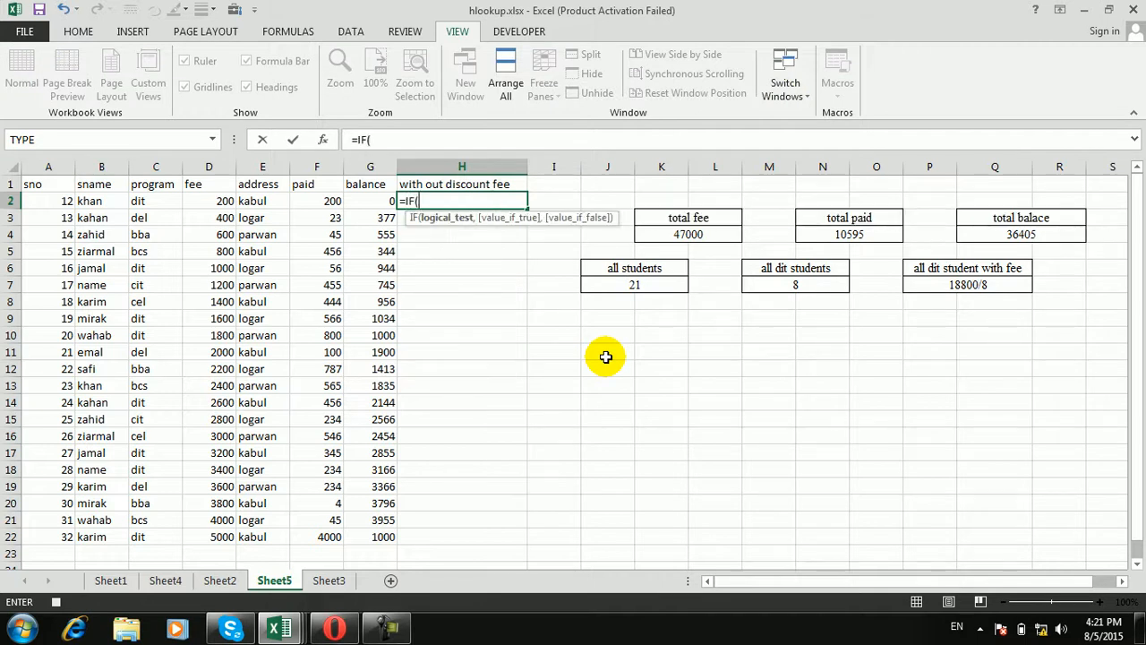
pyautogui.click(210, 203)
pyautogui.write('=')
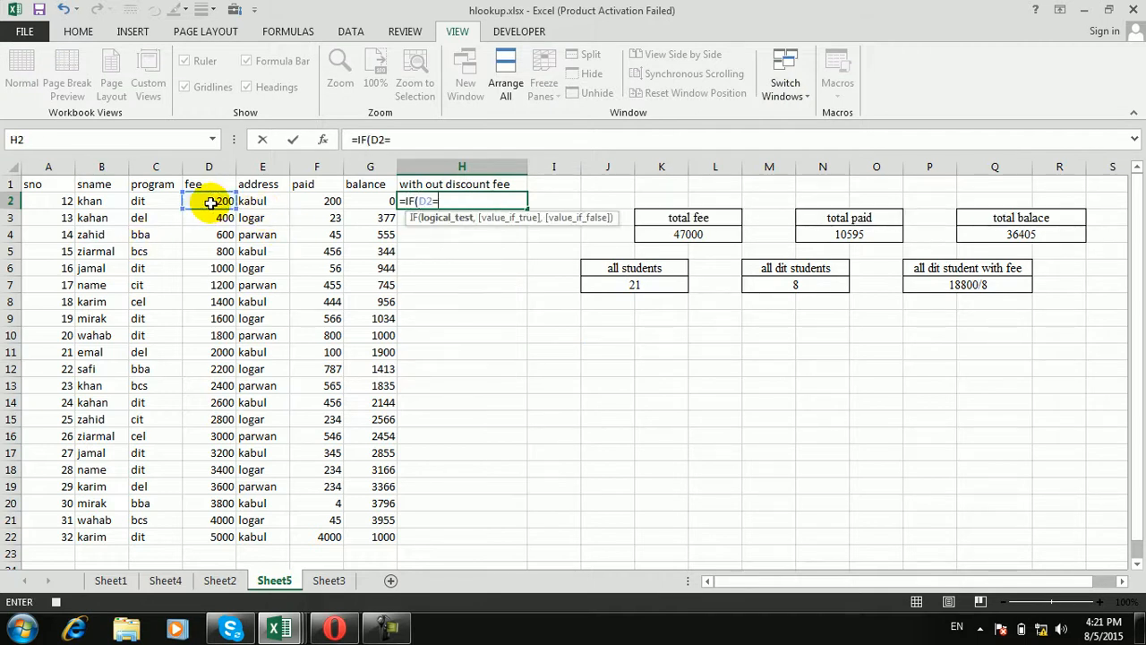
pyautogui.write(',"dit')
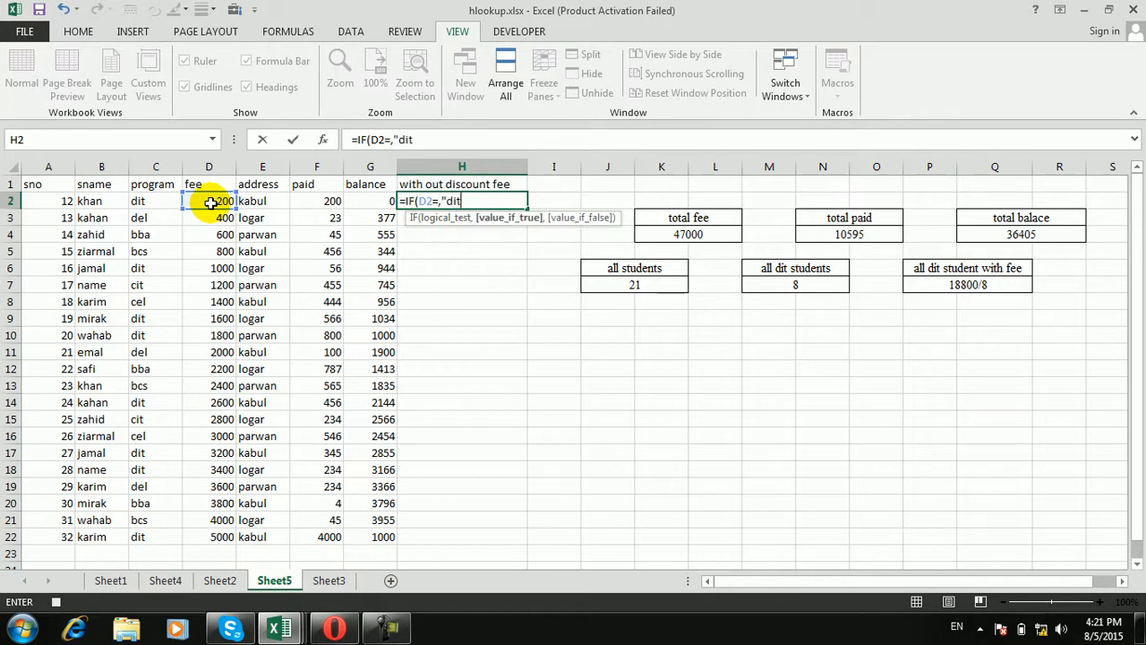
pyautogui.write('",')
pyautogui.click(315, 201)
pyautogui.write('-')
pyautogui.click(315, 201)
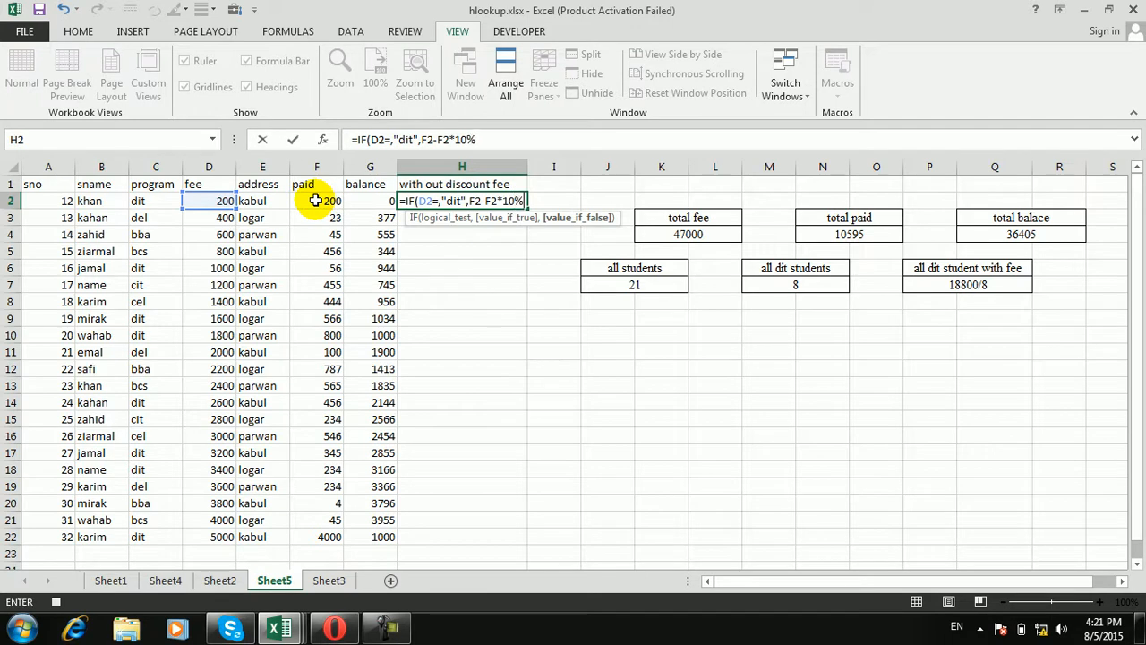
pyautogui.press('Return')
pyautogui.click(533, 401)
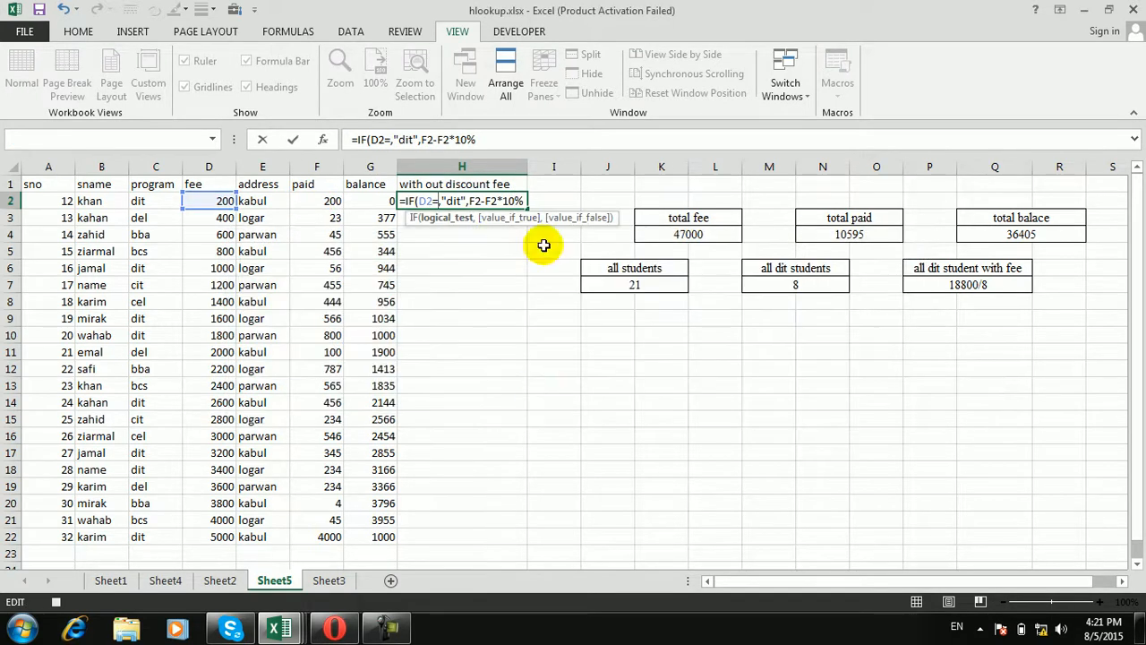
# Step: Correct the formula in cell H2 to =IF(C2="dit",F2-F2*10%) and commit it
pyautogui.click(438, 201)
pyautogui.press('BackSpace')
pyautogui.press('BackSpace')
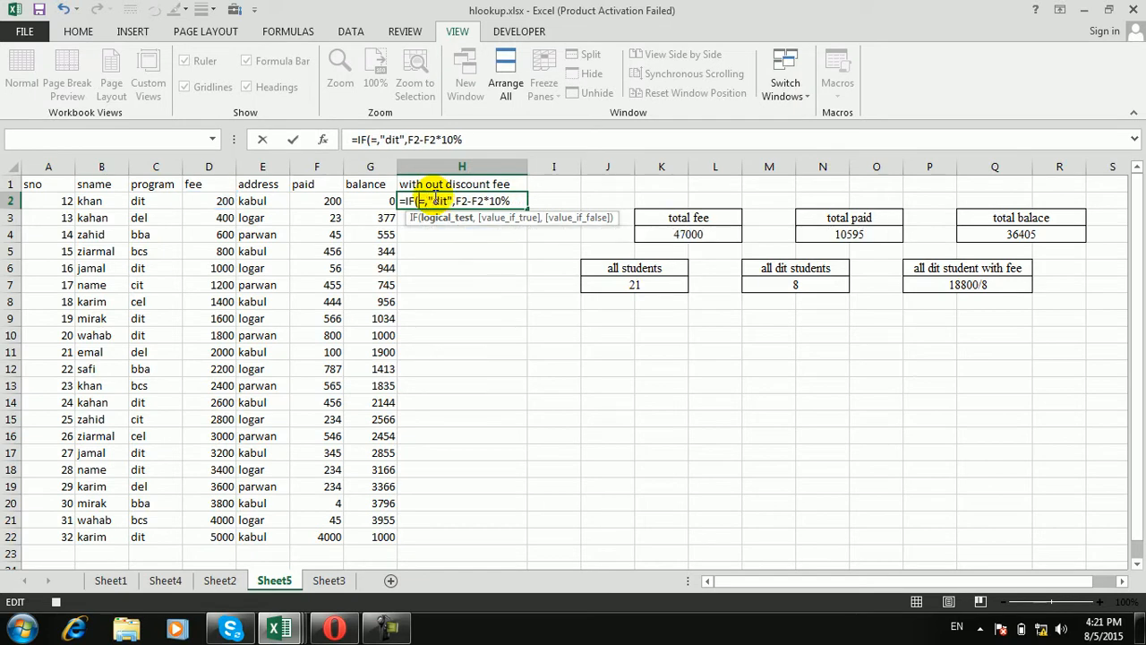
pyautogui.click(154, 200)
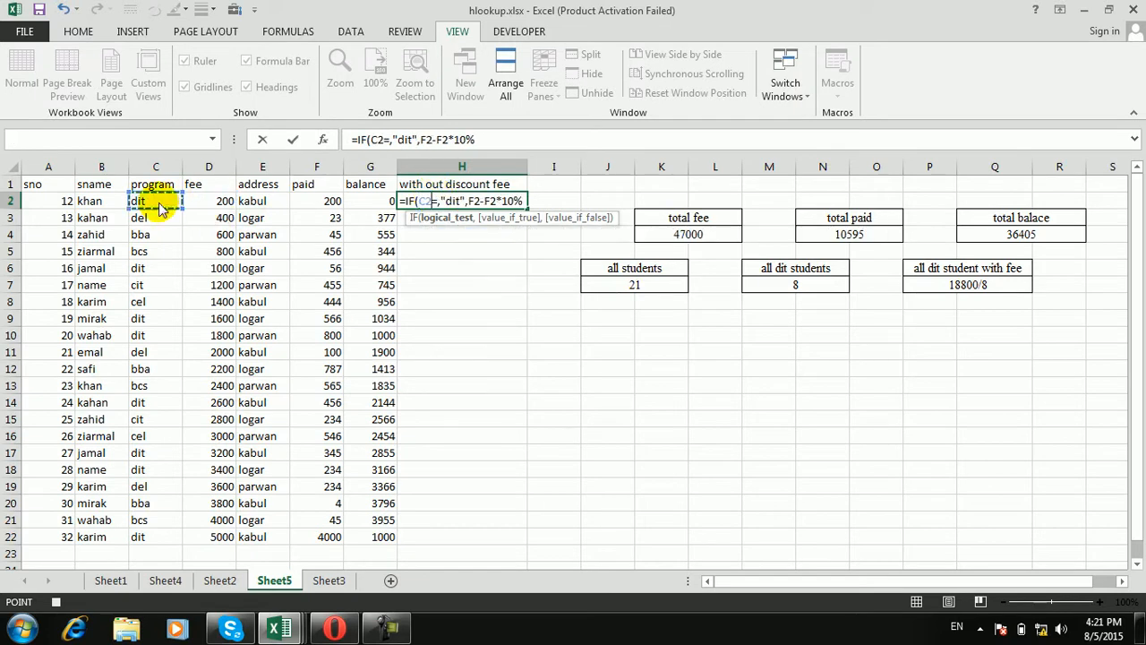
pyautogui.press('Return')
pyautogui.click(543, 403)
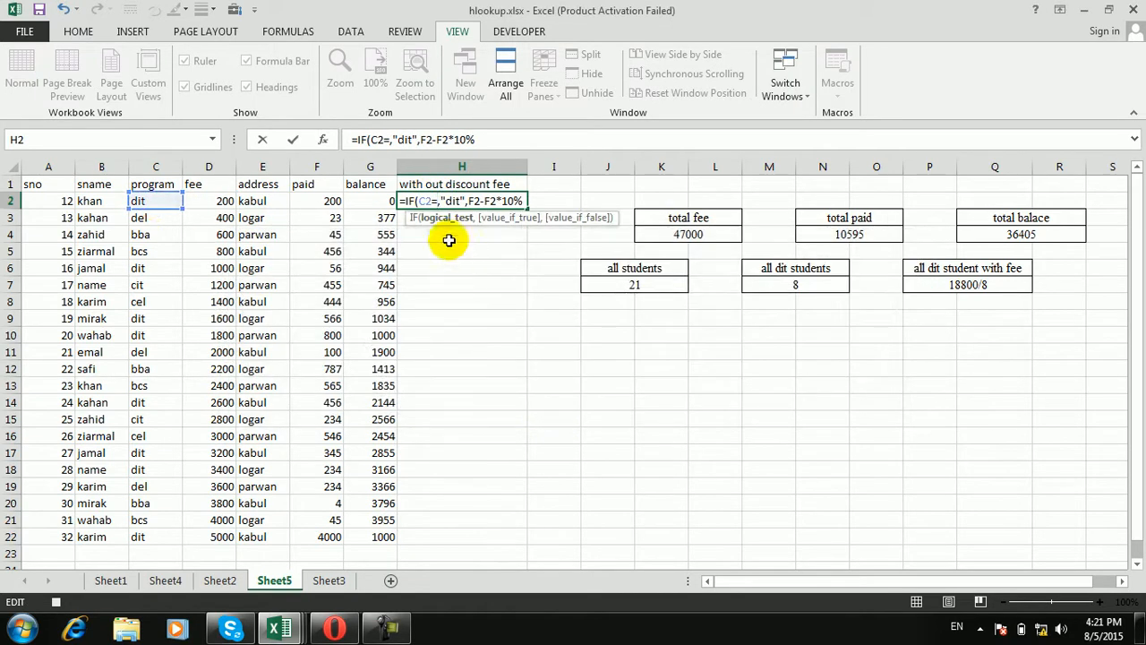
pyautogui.press('Delete')
pyautogui.press('Return')
# Step: Fill the dit discount formula from H2 down to H22 and stop recording the macro
pyautogui.click(479, 204)
pyautogui.moveTo(526, 212); pyautogui.dragTo(498, 551)
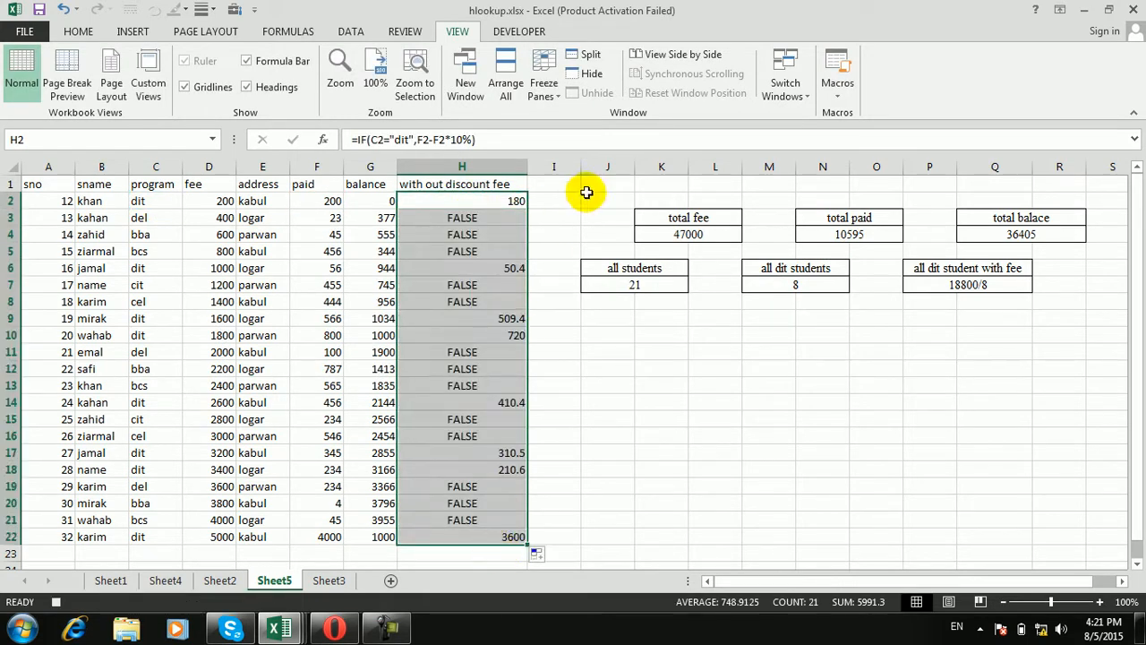
pyautogui.click(838, 85)
pyautogui.click(853, 136)
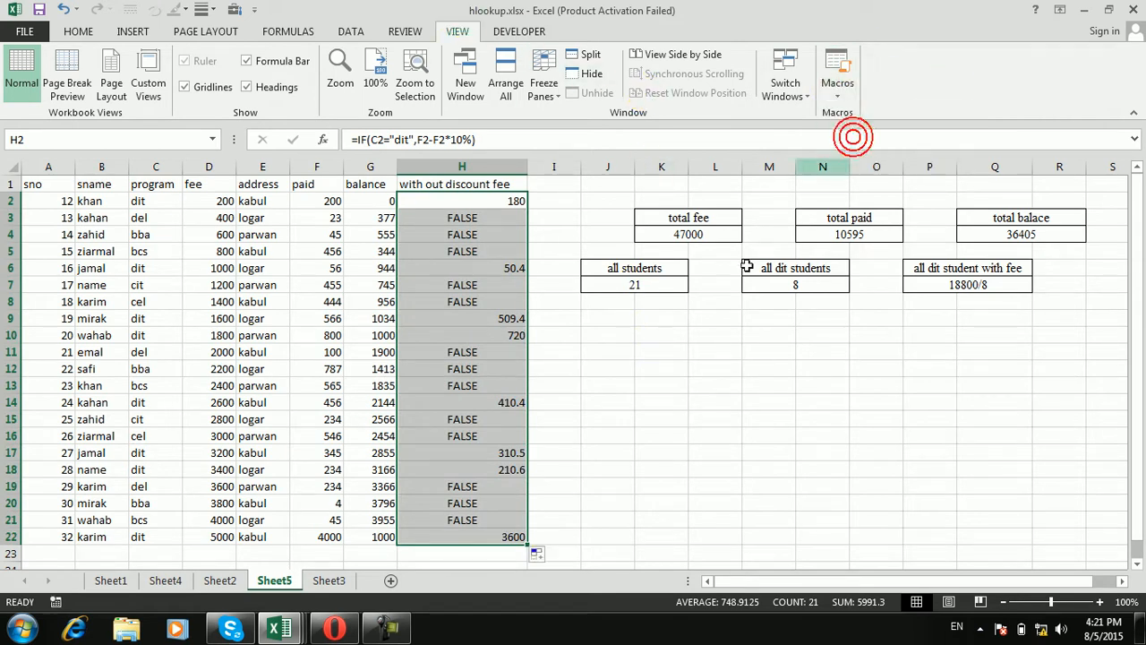
# Step: Select cell K10 and start recording a macro named "del", stored in This Workbook
pyautogui.click(659, 341)
pyautogui.click(837, 79)
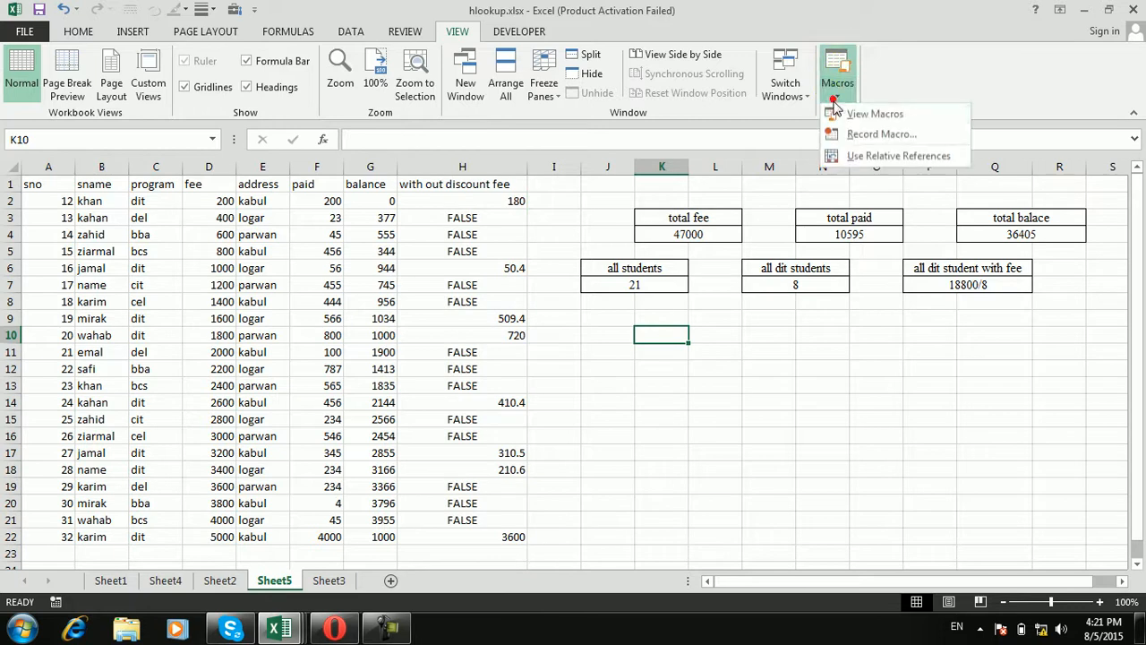
pyautogui.click(852, 136)
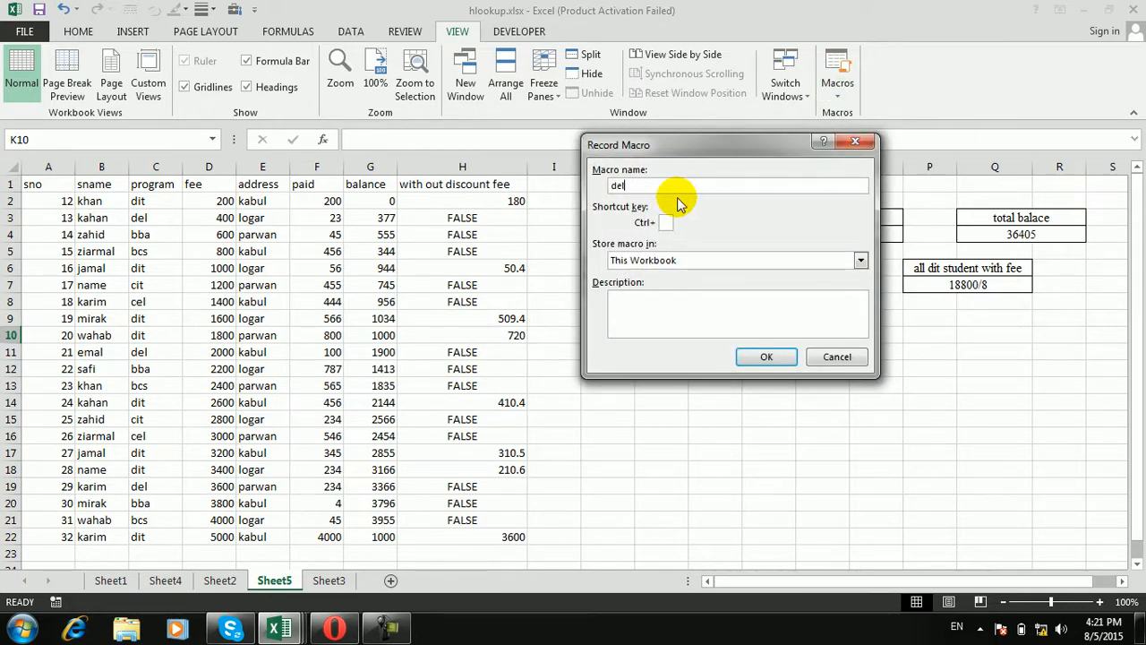
pyautogui.write('del')
pyautogui.press('Return')
# Step: Clear cells H1 to H22 and enter the heading "discount of del" in cell H1
pyautogui.moveTo(427, 185); pyautogui.dragTo(508, 535)
pyautogui.press('Delete')
pyautogui.click(463, 179)
pyautogui.write('count')
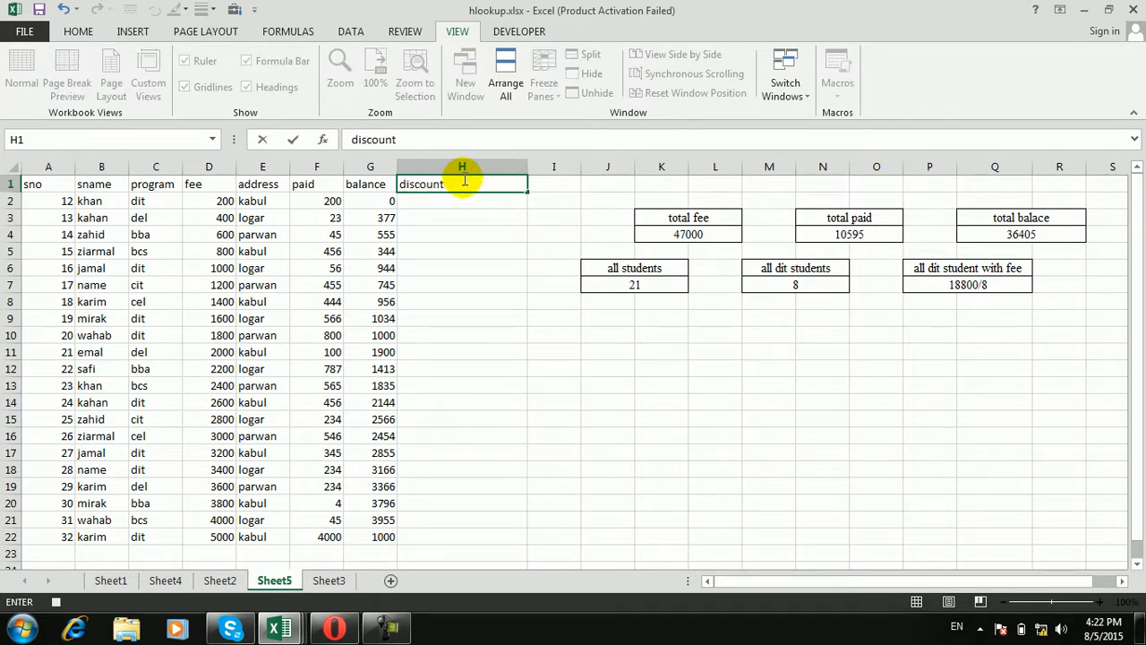
pyautogui.write(' of del')
pyautogui.press('Return')
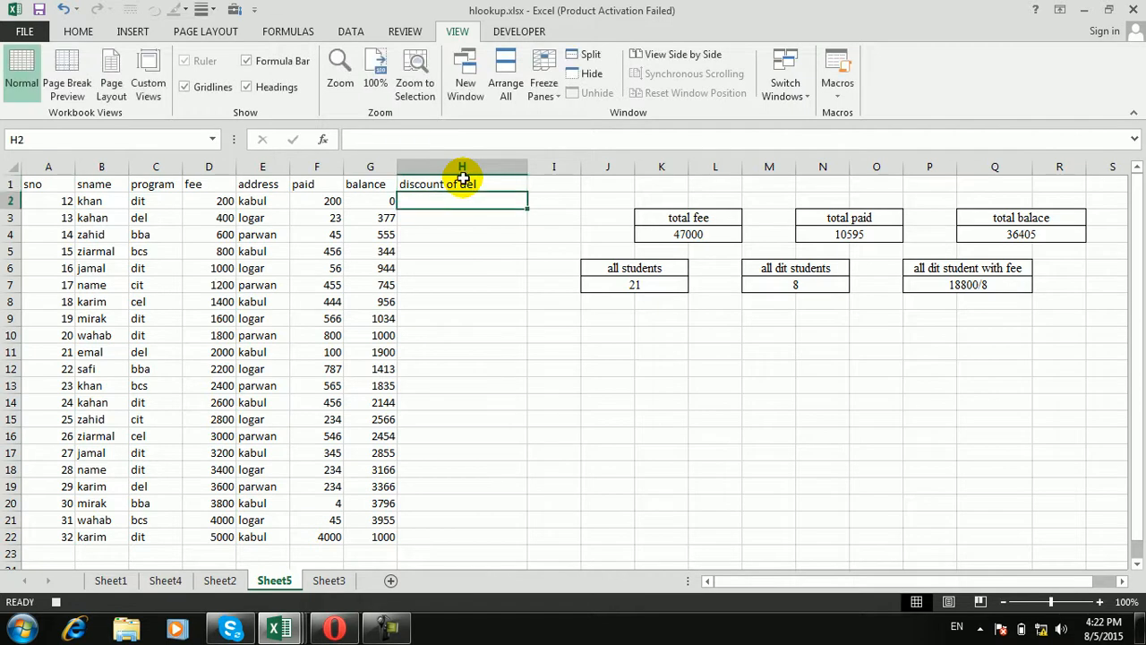
# Step: Enter the formula =IF(C2="del",D2-D2*2%) in cell H2
pyautogui.write('=if')
pyautogui.press('Tab')
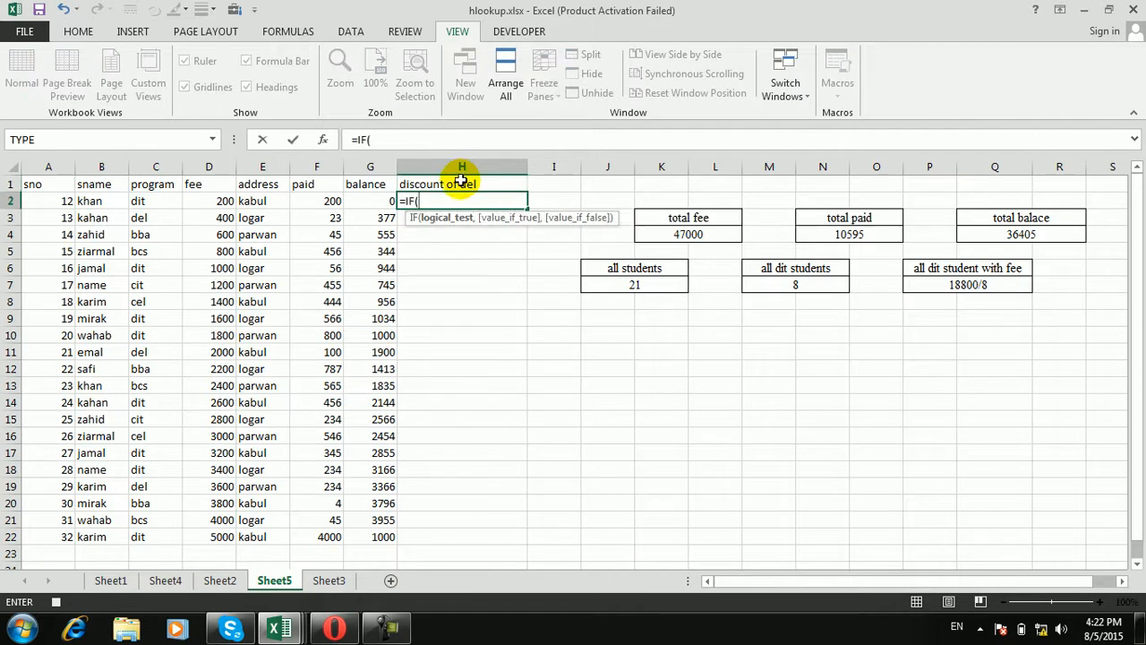
pyautogui.click(167, 204)
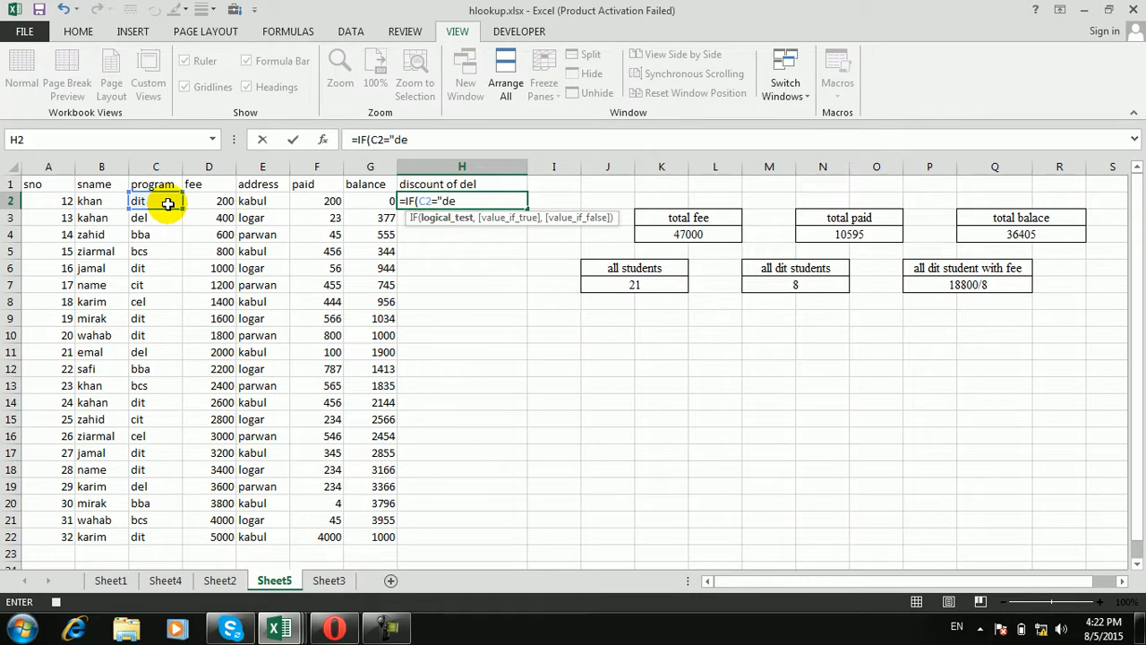
pyautogui.write('="del",')
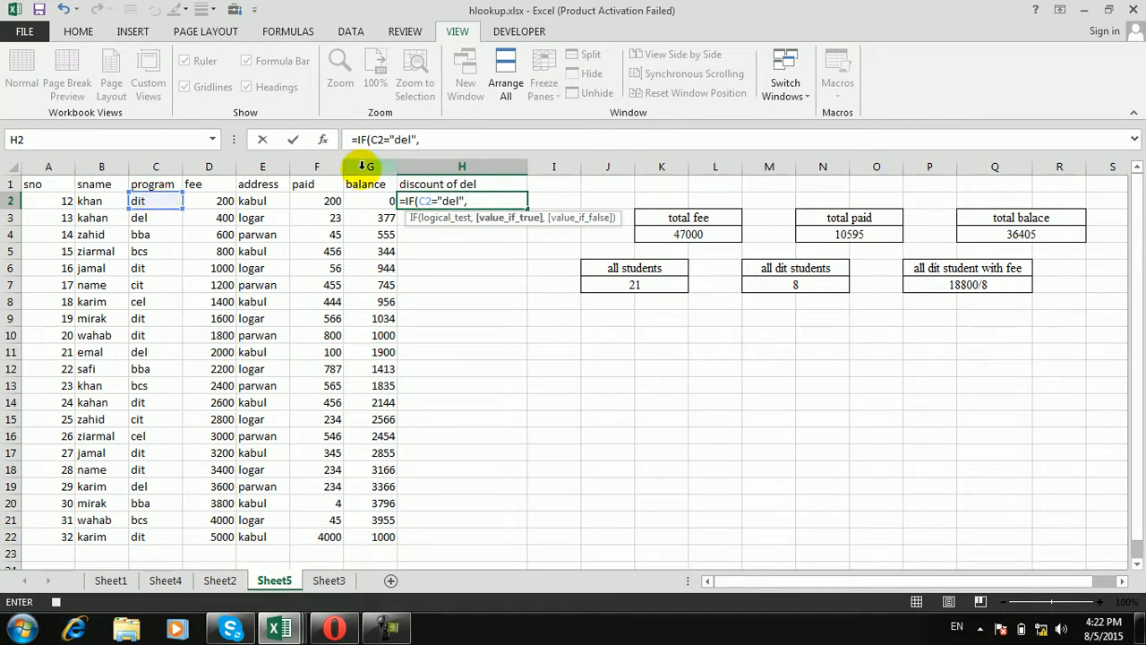
pyautogui.click(228, 202)
pyautogui.write('-')
pyautogui.click(228, 202)
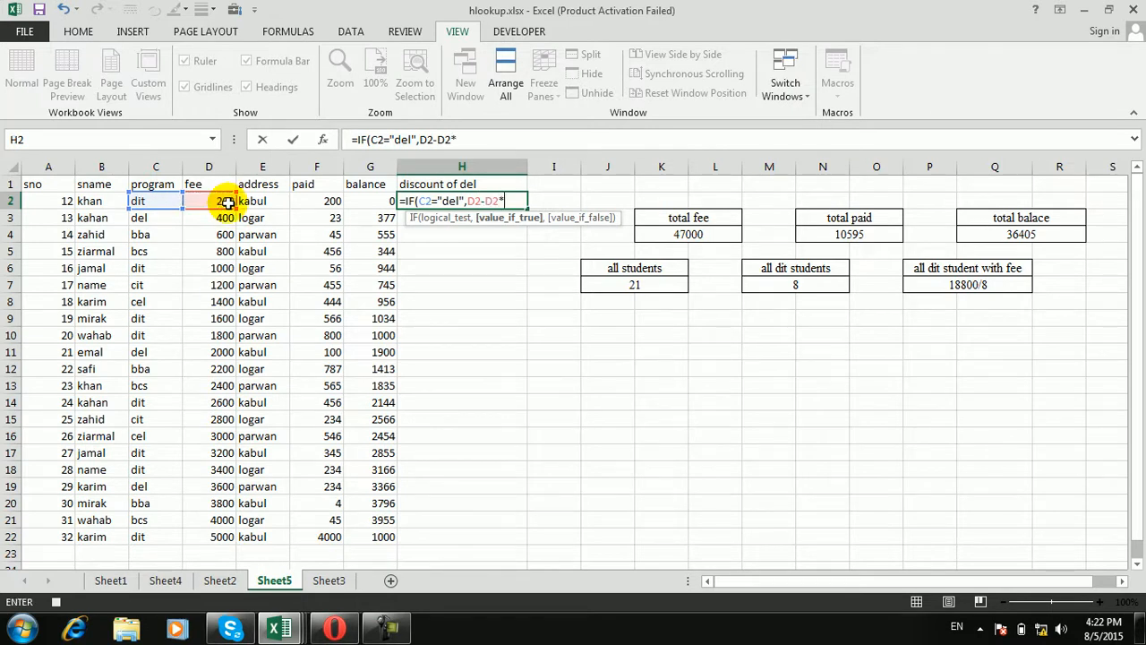
pyautogui.write('*2%')
pyautogui.press('Return')
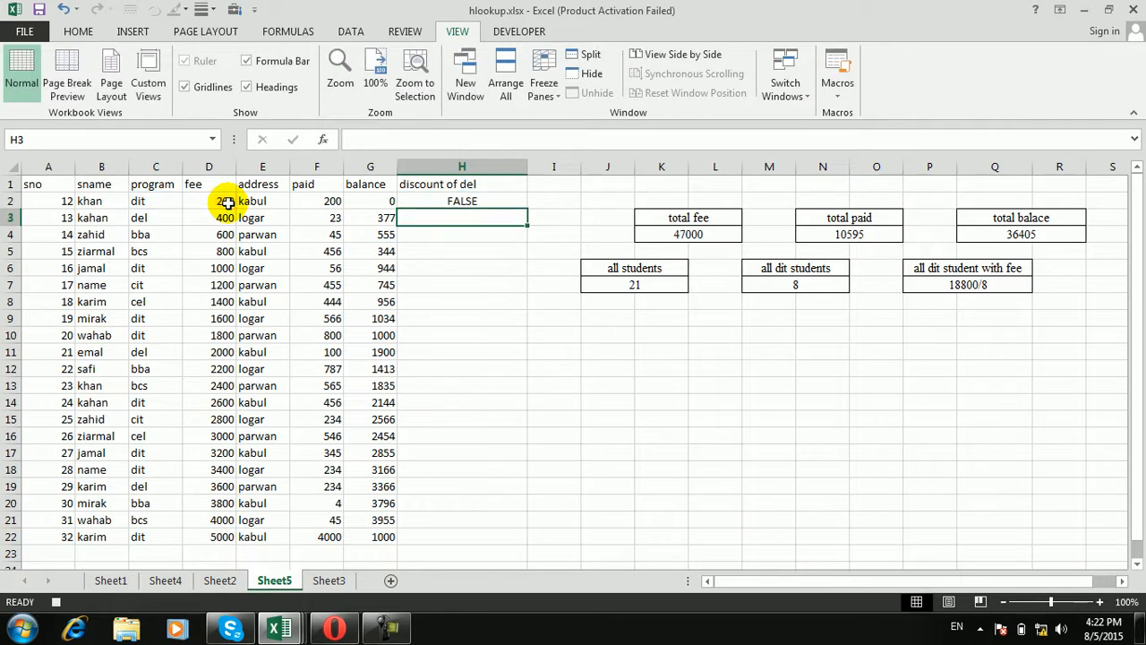
# Step: Fill the del discount formula from H2 down to H22 and stop recording the macro
pyautogui.click(461, 200)
pyautogui.moveTo(528, 207); pyautogui.dragTo(465, 461)
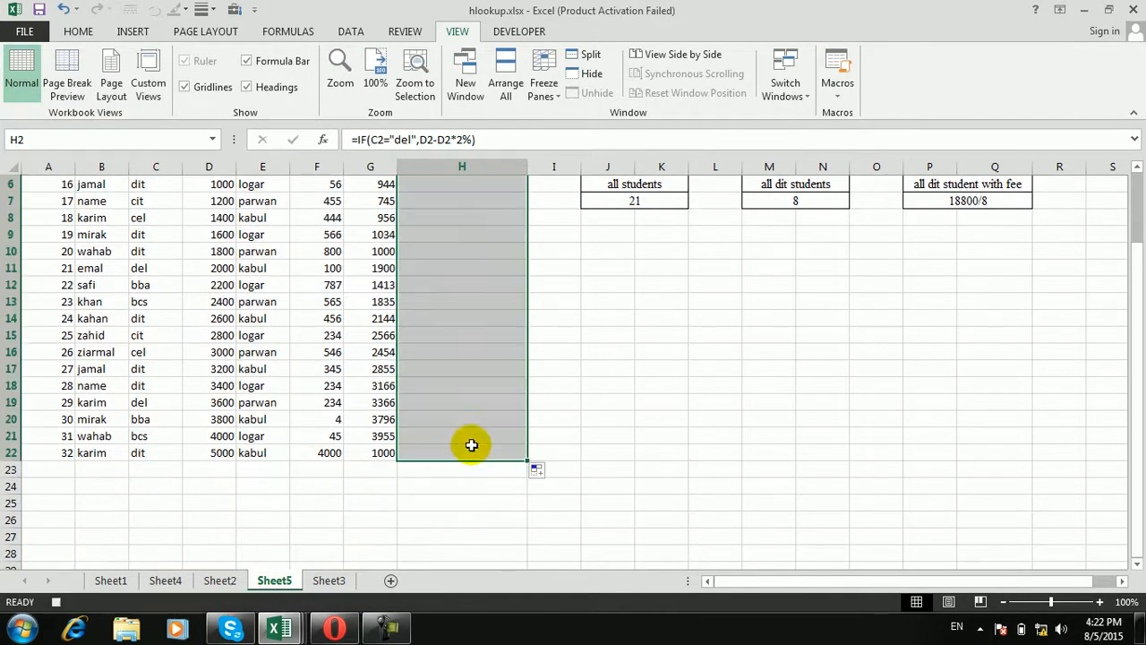
pyautogui.click(834, 87)
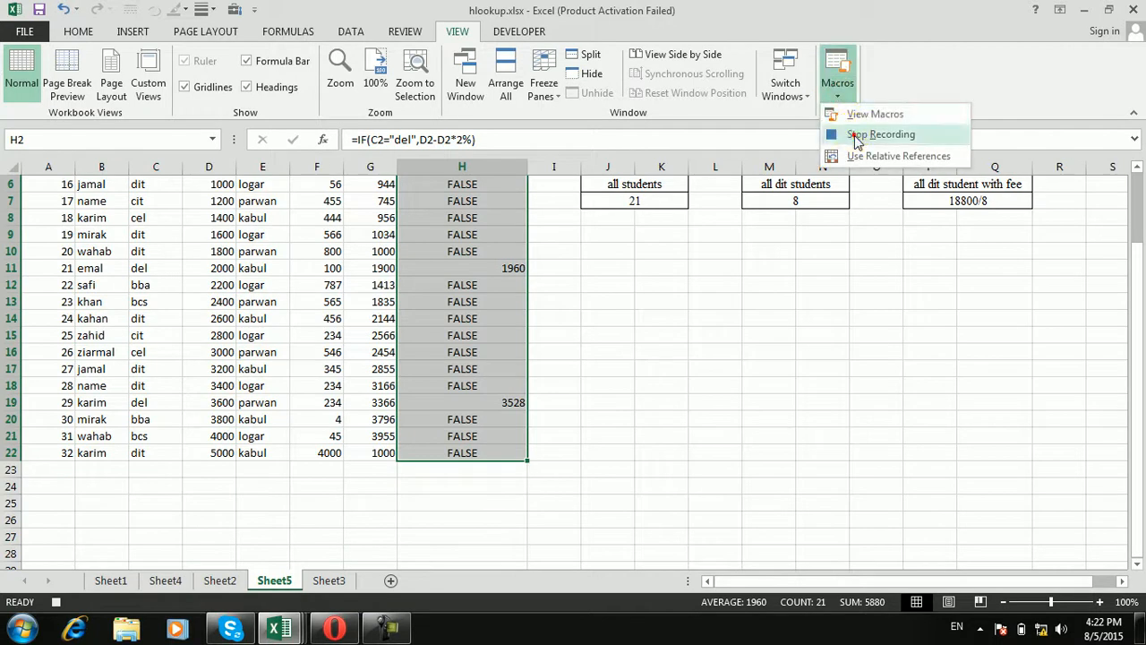
pyautogui.click(842, 134)
pyautogui.moveTo(1131, 277); pyautogui.dragTo(1139, 172)
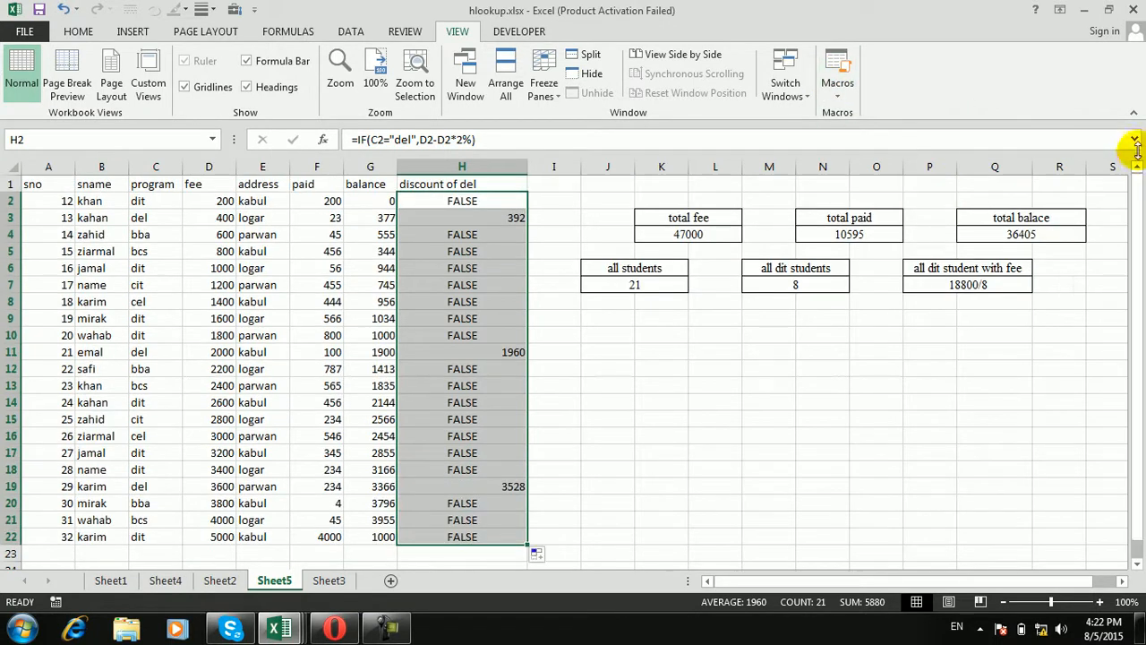
# Step: Clear the del heading and formulas from column H and select cell M12
pyautogui.click(494, 169)
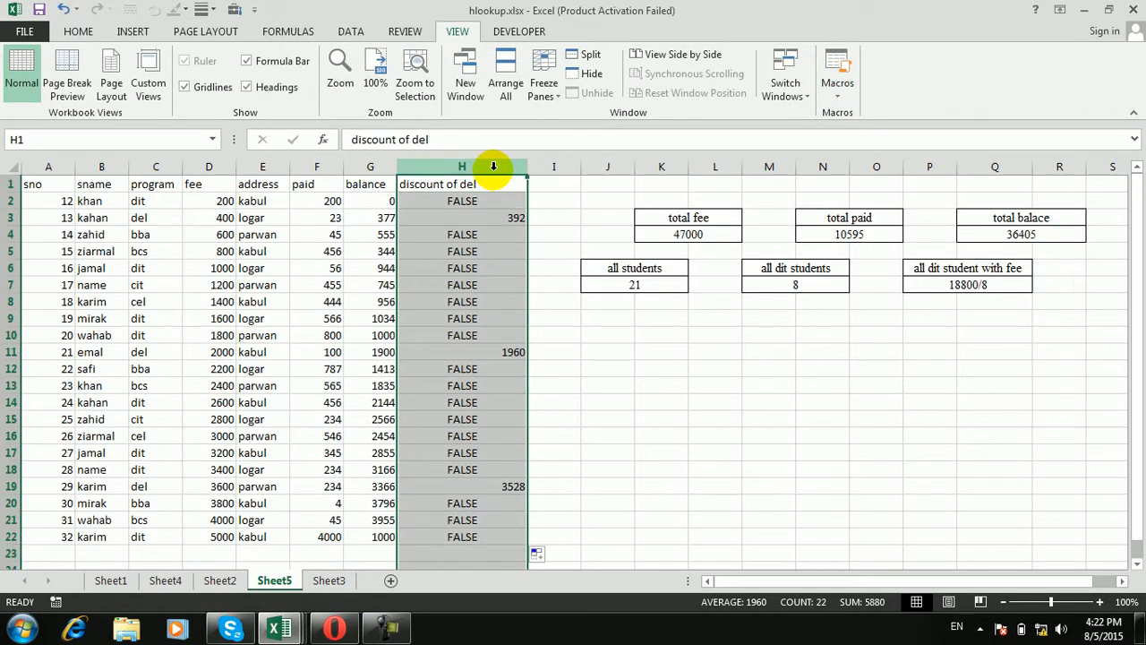
pyautogui.press('Delete')
pyautogui.click(746, 368)
# Step: Start recording a macro named "bba", stored in This Workbook
pyautogui.click(837, 101)
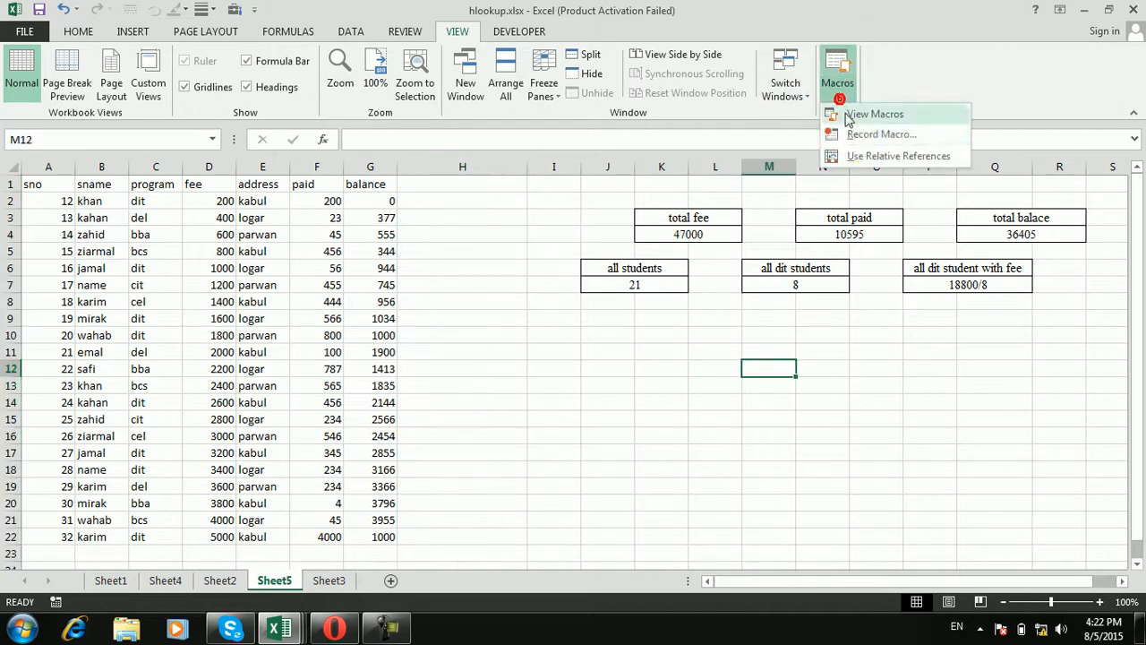
pyautogui.click(847, 135)
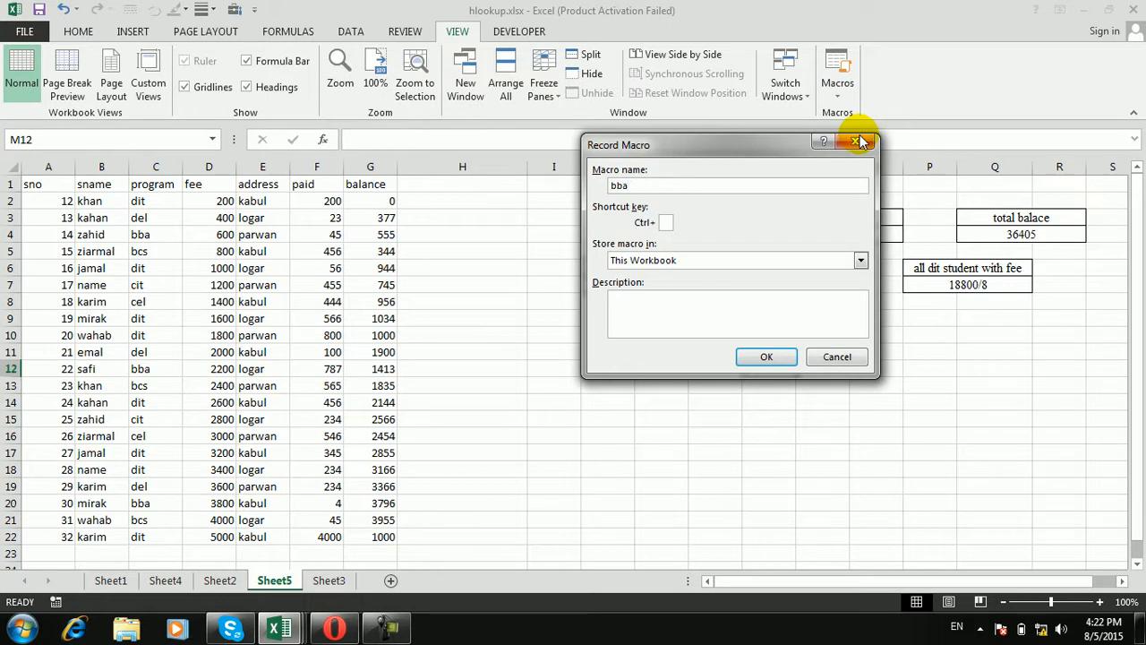
pyautogui.click(860, 142)
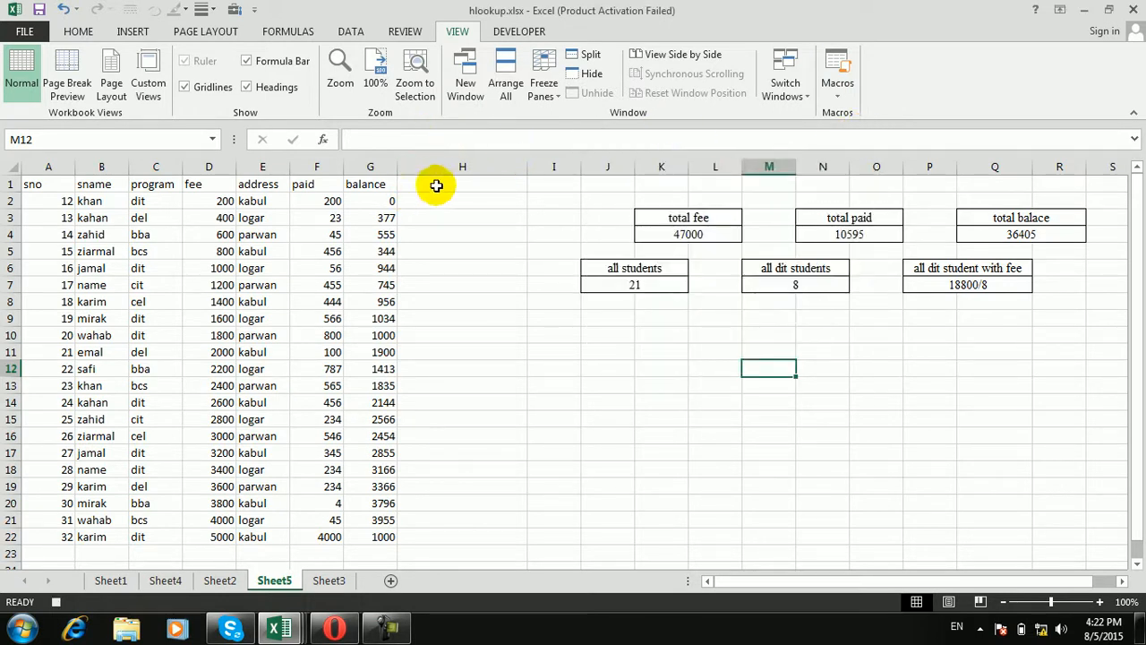
# Step: Enter the heading "discount of bba" in cell H1
pyautogui.click(448, 184)
pyautogui.write('d')
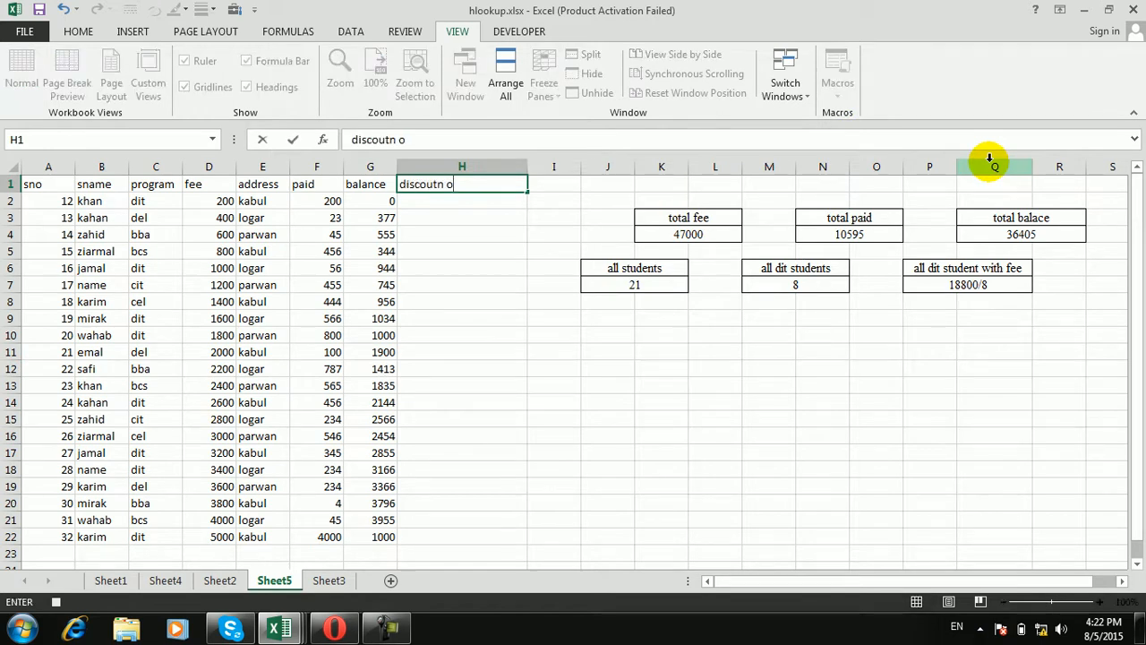
pyautogui.write('iscount of bba')
pyautogui.press('Return')
# Step: Enter the formula =IF(C2="bba",D2-D2*30%) in cell H2
pyautogui.write('=i')
pyautogui.press('Tab')
pyautogui.press('Left')
pyautogui.press('Left')
pyautogui.press('Left')
pyautogui.press('Left')
pyautogui.press('Left')
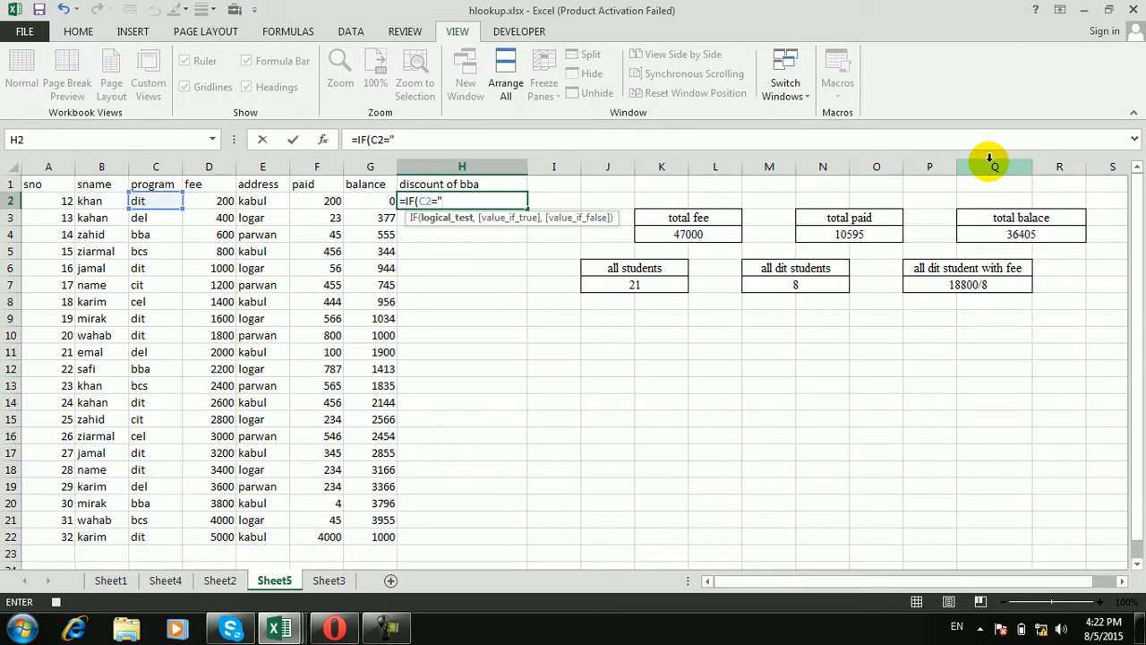
pyautogui.write('="bba",')
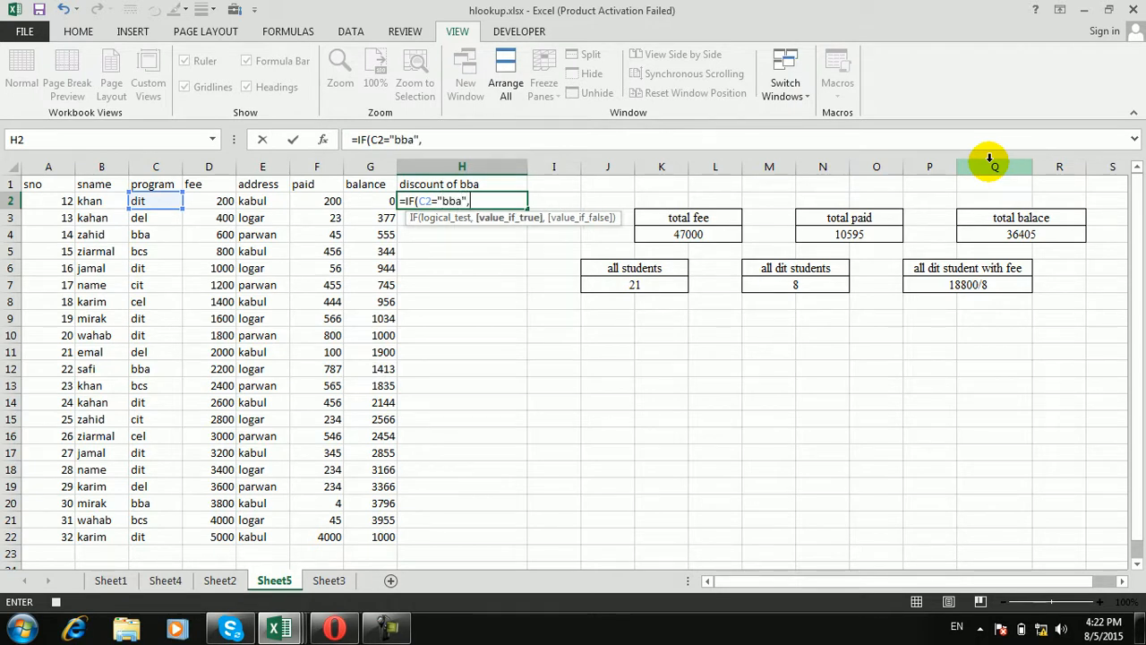
pyautogui.click(216, 202)
pyautogui.write('-')
pyautogui.click(216, 203)
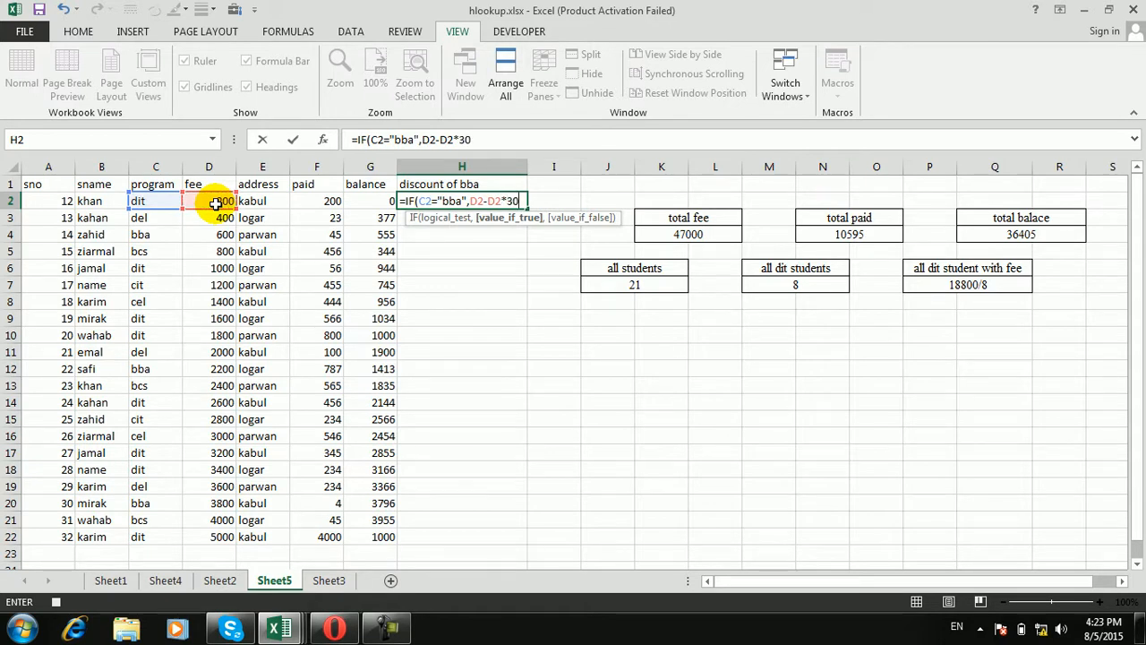
pyautogui.write('*30%')
pyautogui.press('Return')
# Step: Fill the bba discount formula from H2 down to H22 and stop recording the macro
pyautogui.click(498, 198)
pyautogui.moveTo(525, 205); pyautogui.dragTo(475, 538)
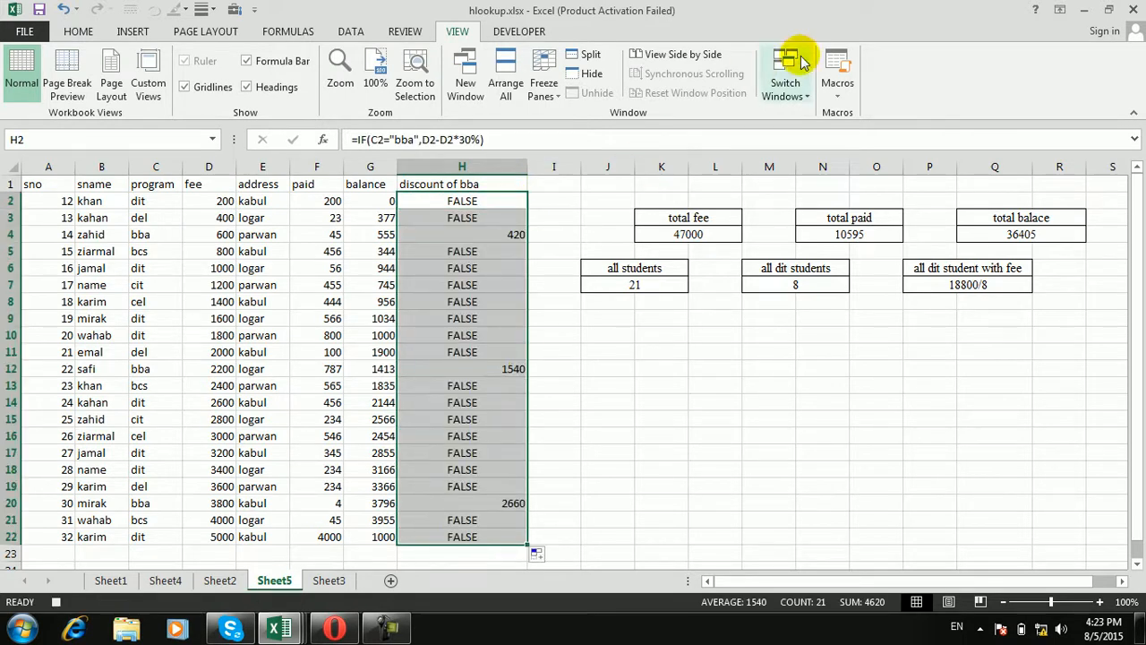
pyautogui.click(831, 90)
pyautogui.click(882, 133)
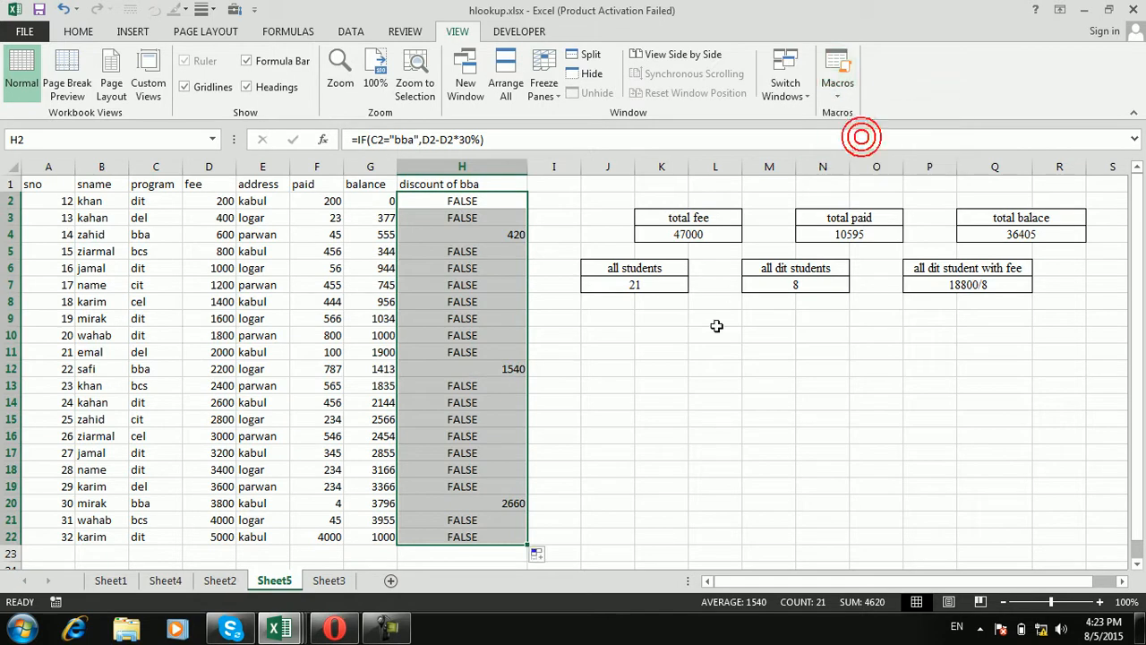
# Step: Clear the bba heading and formulas from the whole of column H
pyautogui.click(717, 333)
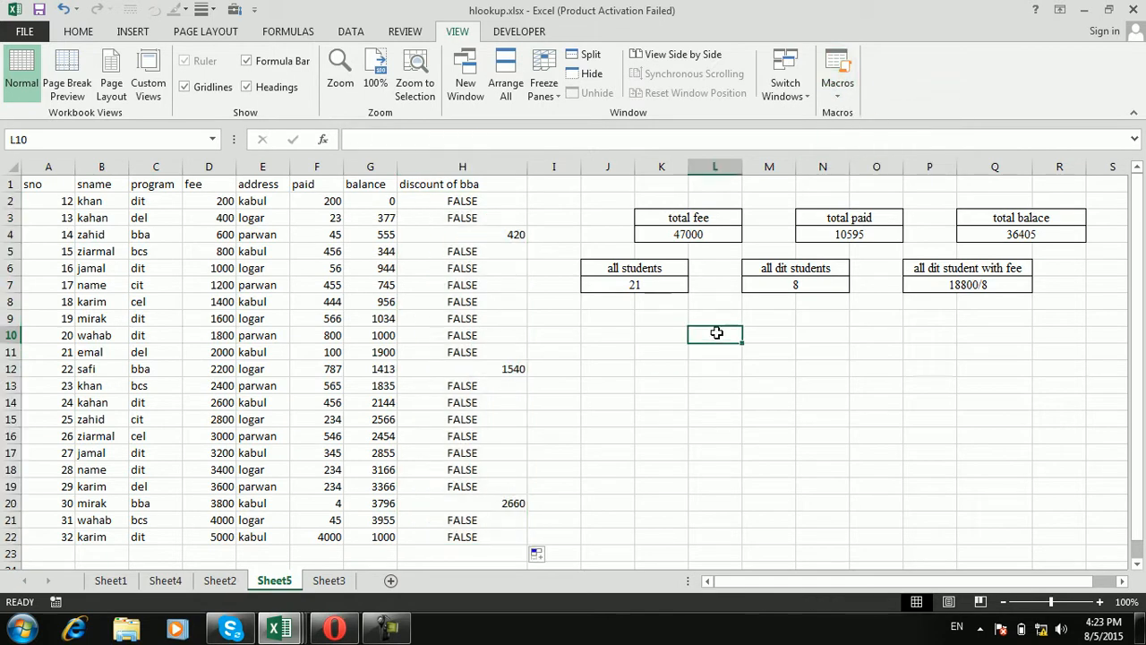
pyautogui.click(476, 167)
pyautogui.press('Delete')
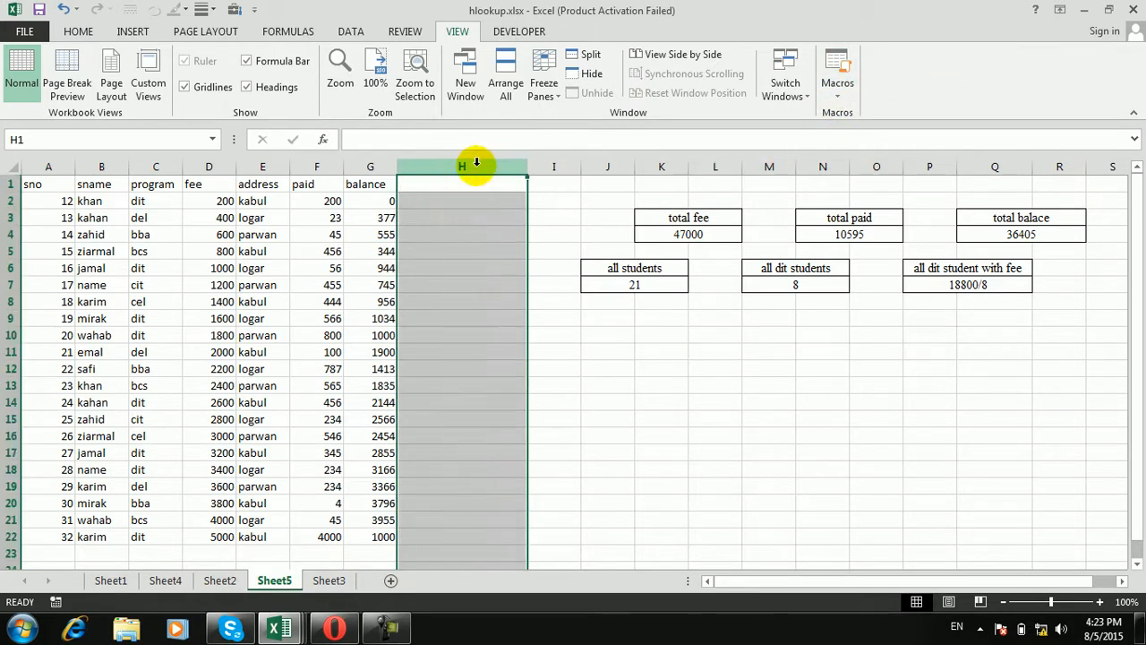
# Step: Start recording a new macro named cel, stored in this workbook
pyautogui.click(768, 352)
pyautogui.click(837, 90)
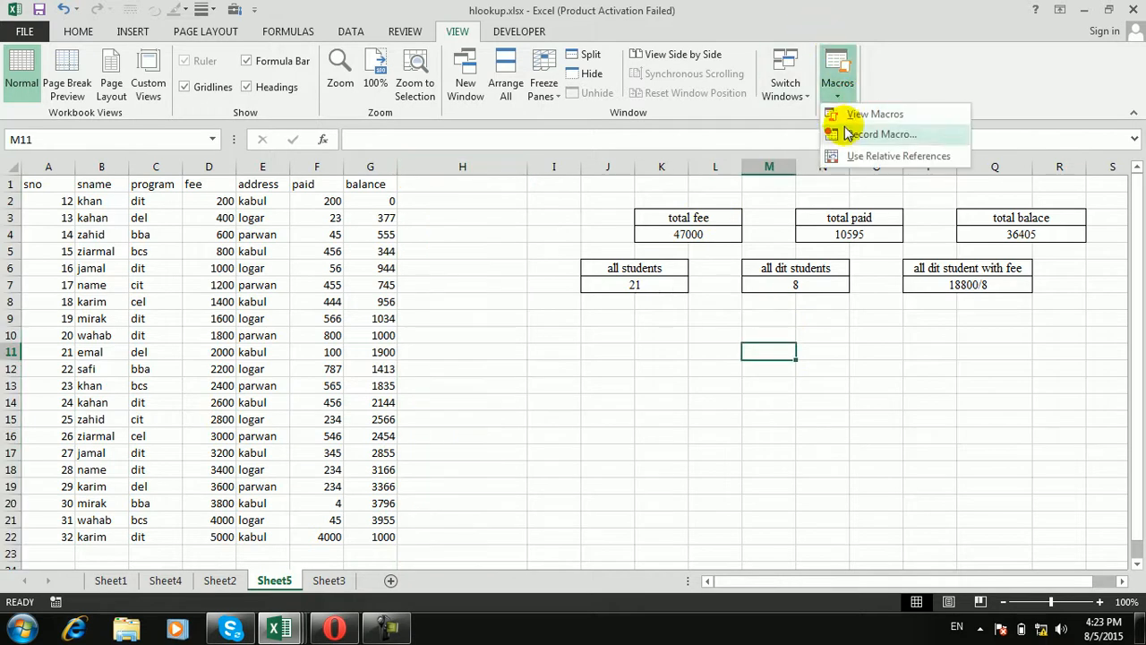
pyautogui.click(874, 133)
pyautogui.write('ce')
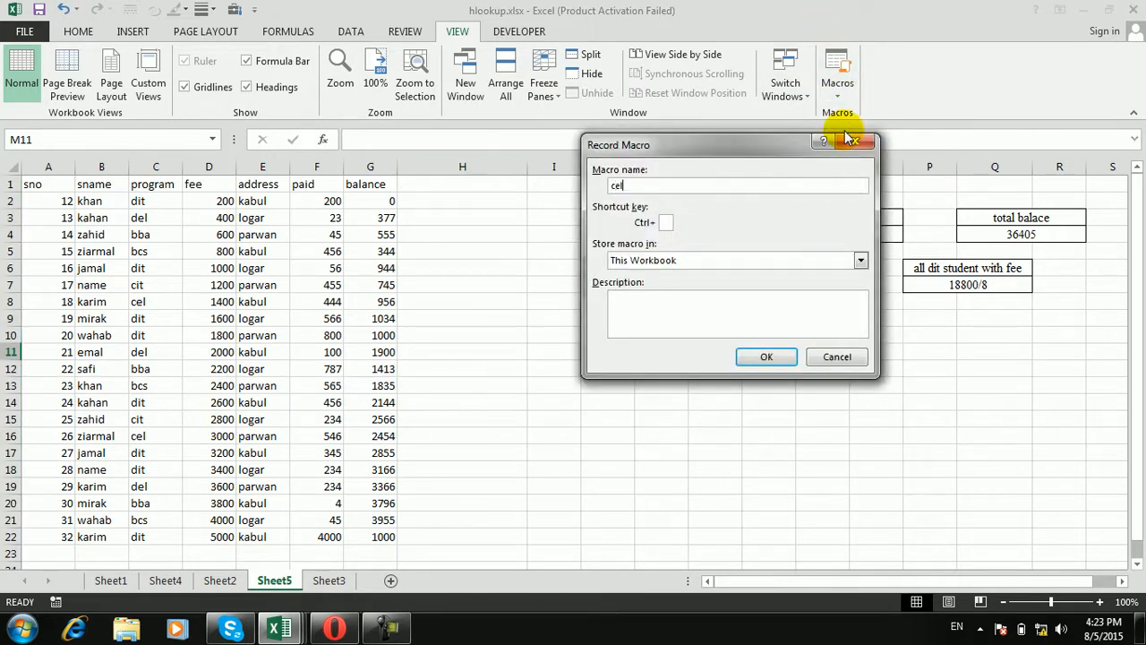
pyautogui.write('l')
pyautogui.press('Return')
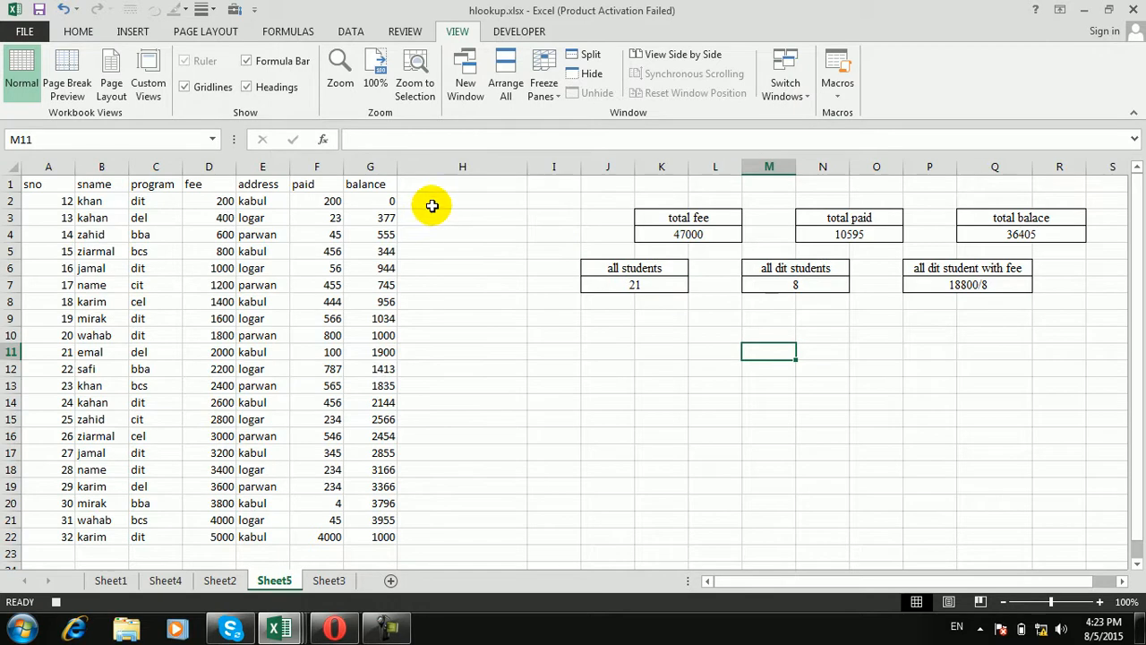
# Step: Enter the heading "discount of cel" in cell H1
pyautogui.click(433, 187)
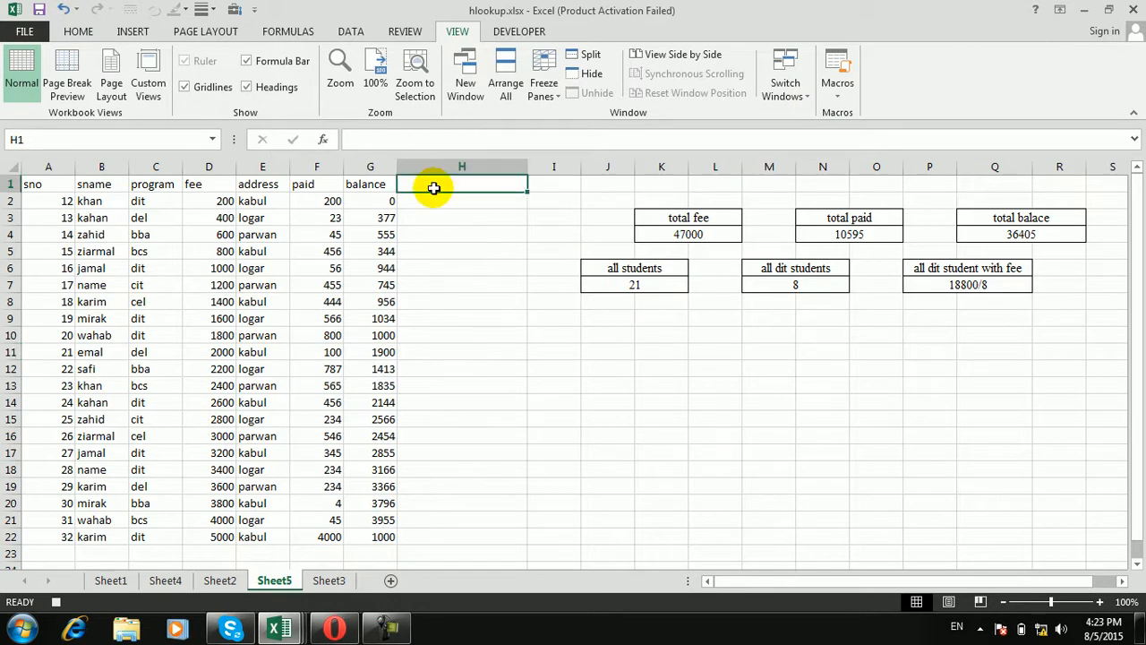
pyautogui.write('discount of')
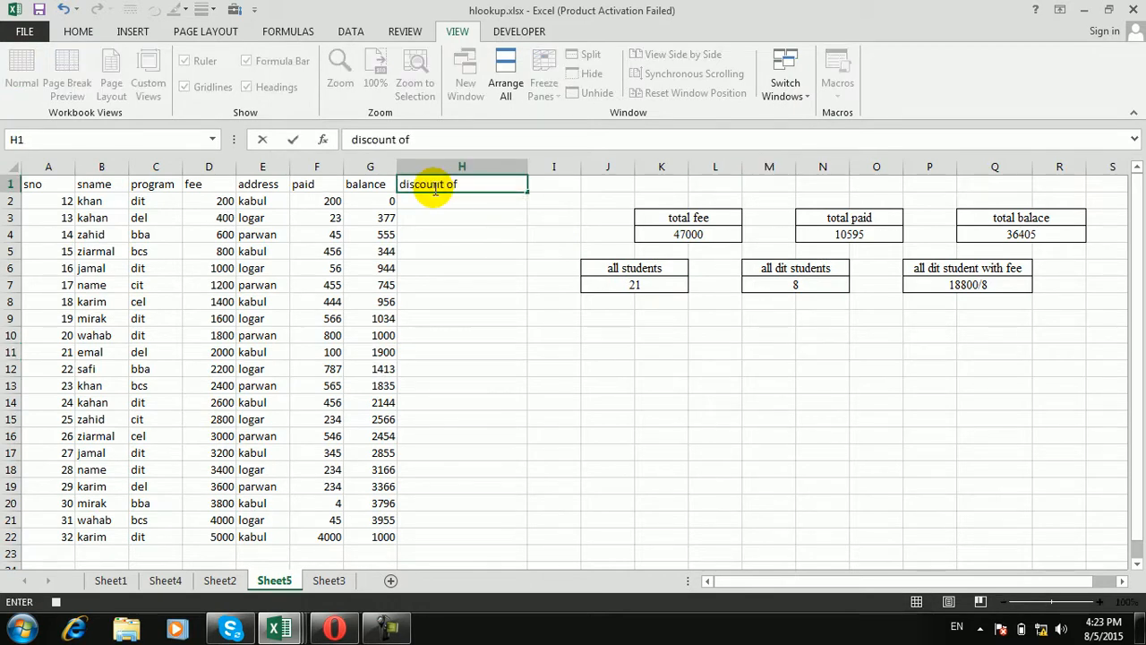
pyautogui.press('Return')
# Step: Enter the formula =IF(C2="cel",D2-D2*50%) in cell H2
pyautogui.write('=if')
pyautogui.press('Tab')
pyautogui.press('Left')
pyautogui.press('Left')
pyautogui.press('Left')
pyautogui.press('Left')
pyautogui.press('Left')
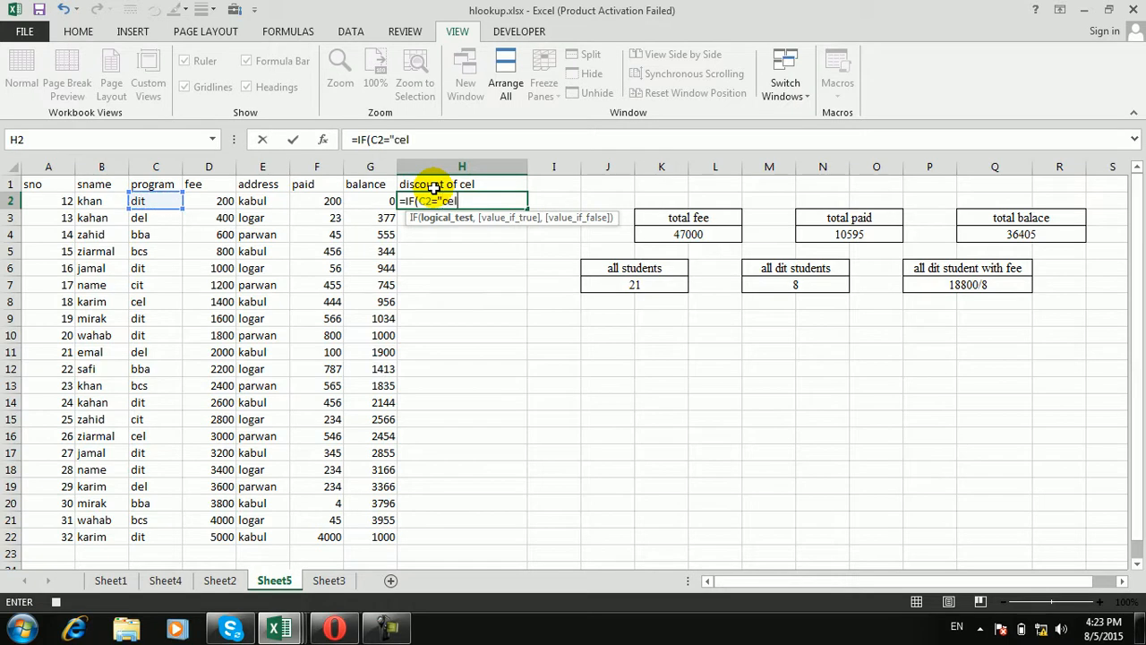
pyautogui.write('="cel",')
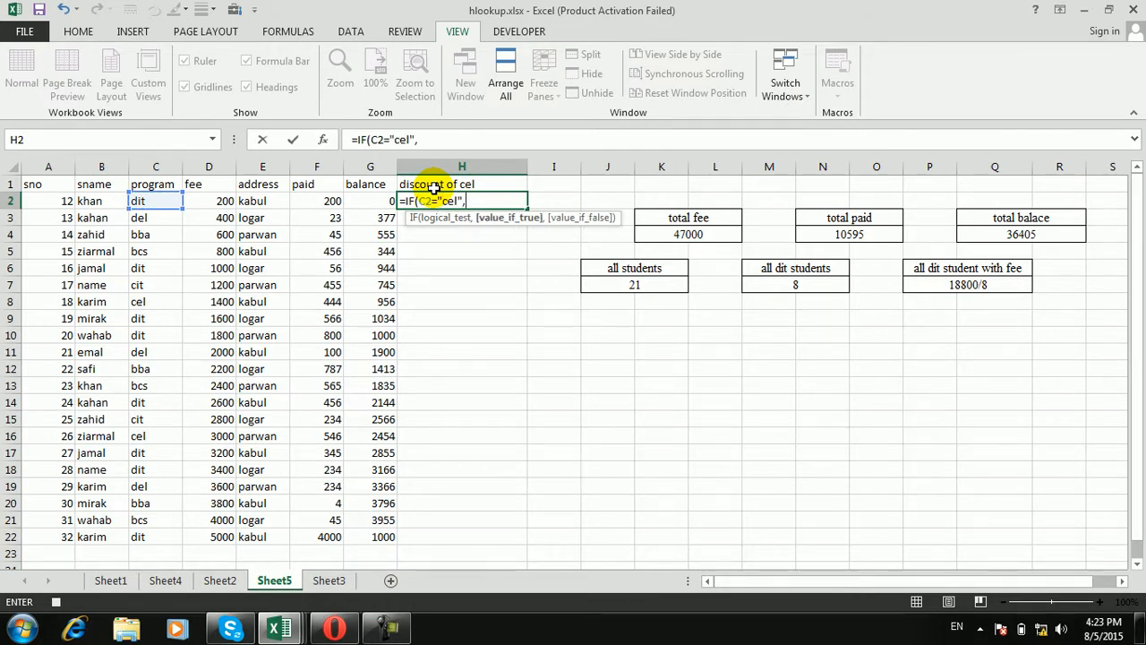
pyautogui.click(308, 203)
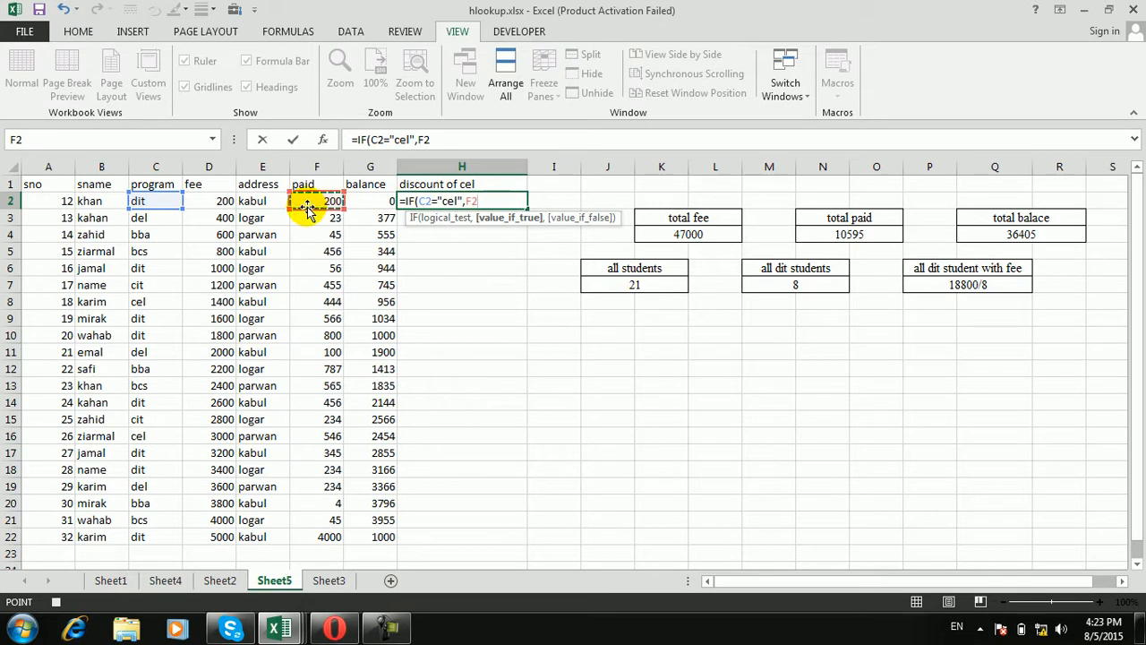
pyautogui.press('Left')
pyautogui.press('Left')
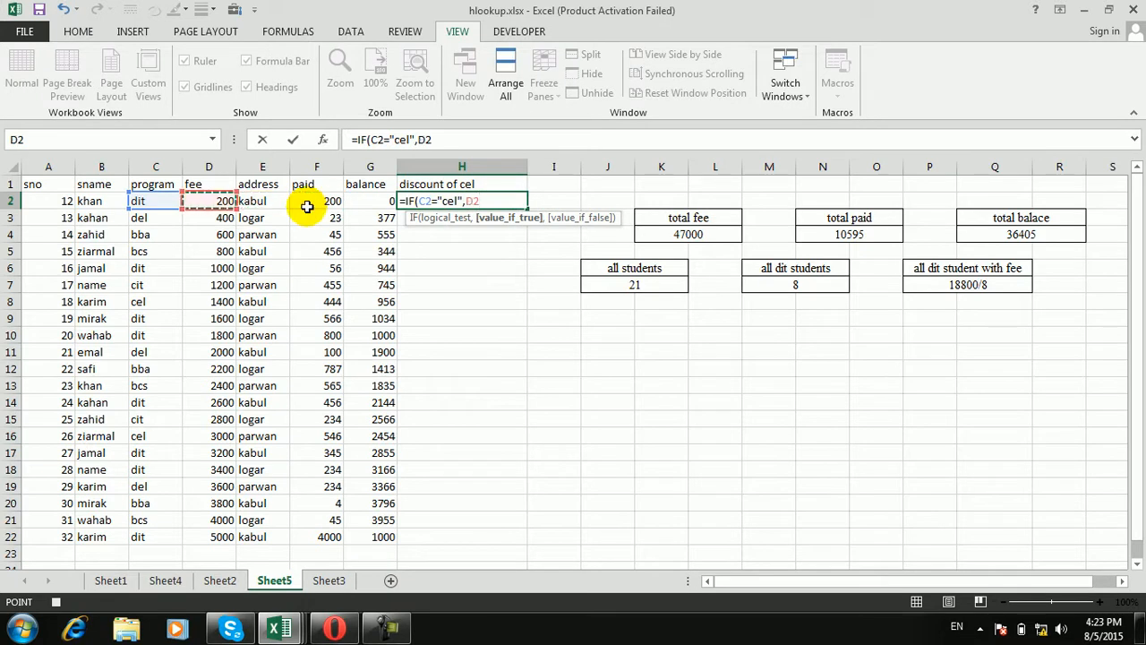
pyautogui.click(208, 201)
pyautogui.click(208, 201)
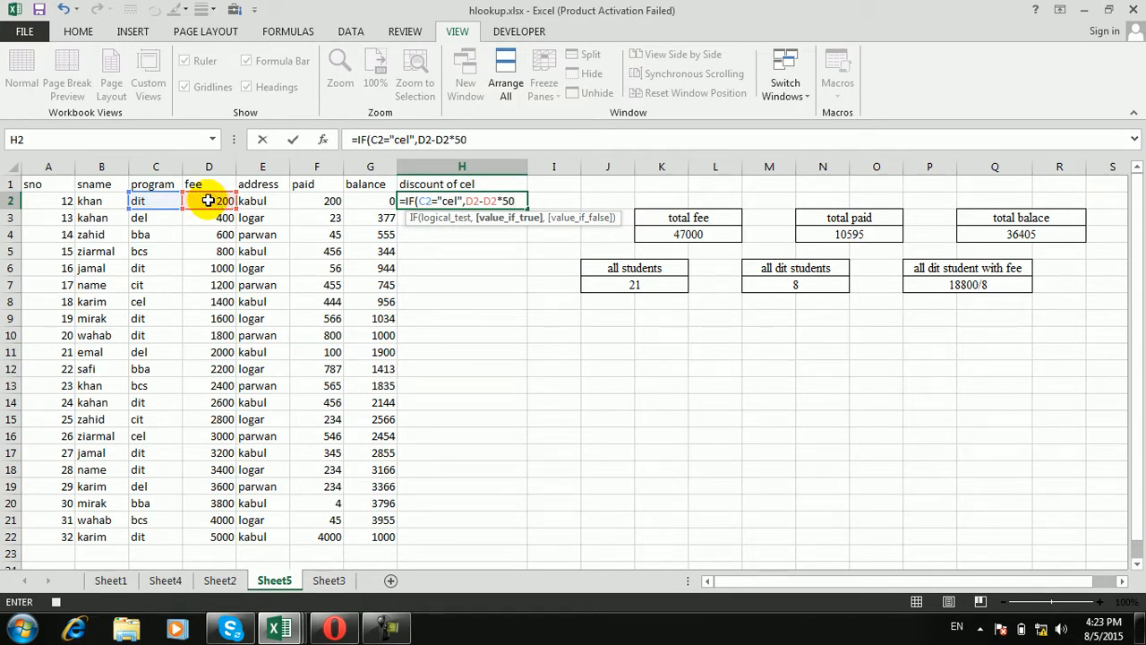
pyautogui.press('Return')
# Step: Fill the cel discount formula from H2 down to H22 and stop recording the macro
pyautogui.click(445, 201)
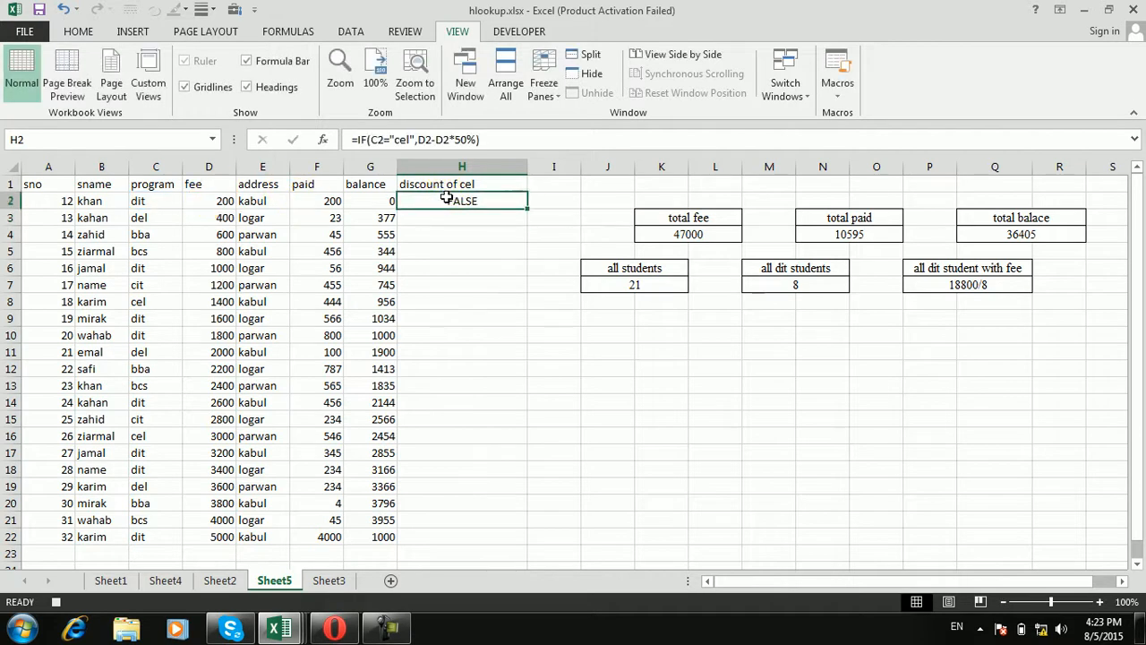
pyautogui.moveTo(528, 209); pyautogui.dragTo(474, 540)
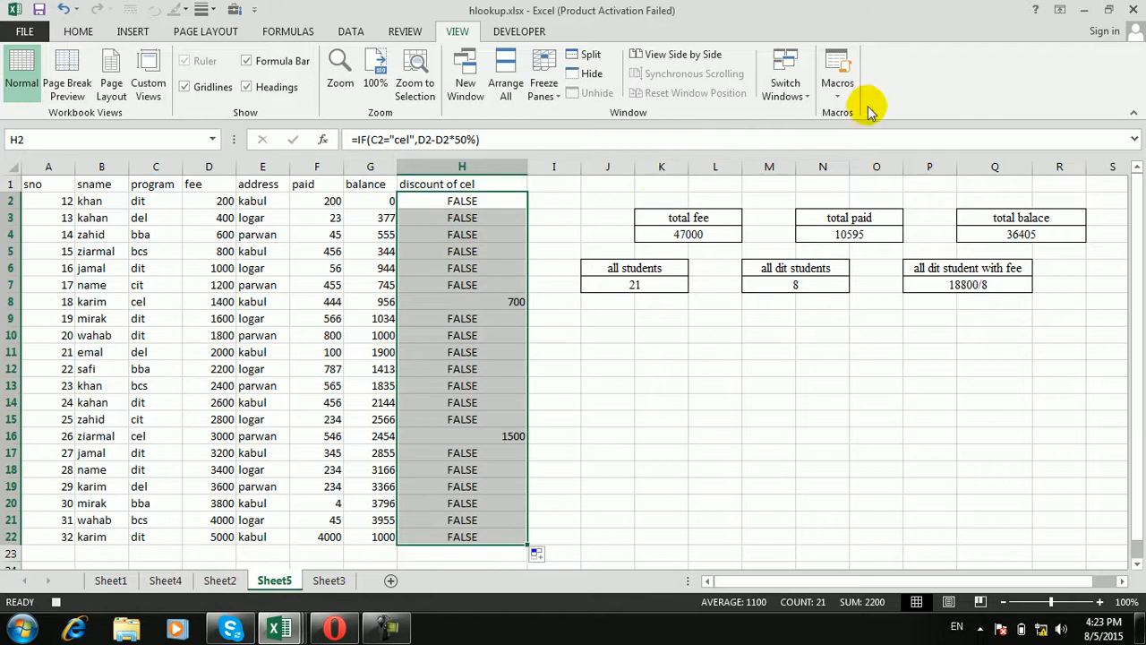
pyautogui.click(837, 89)
pyautogui.click(858, 137)
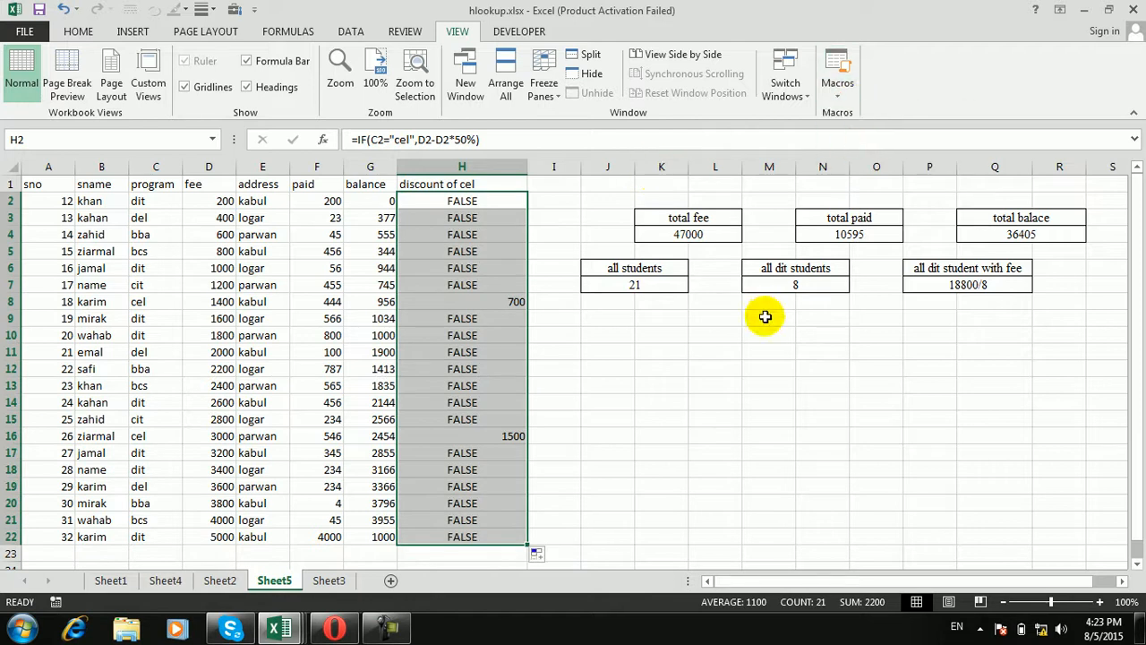
pyautogui.click(762, 315)
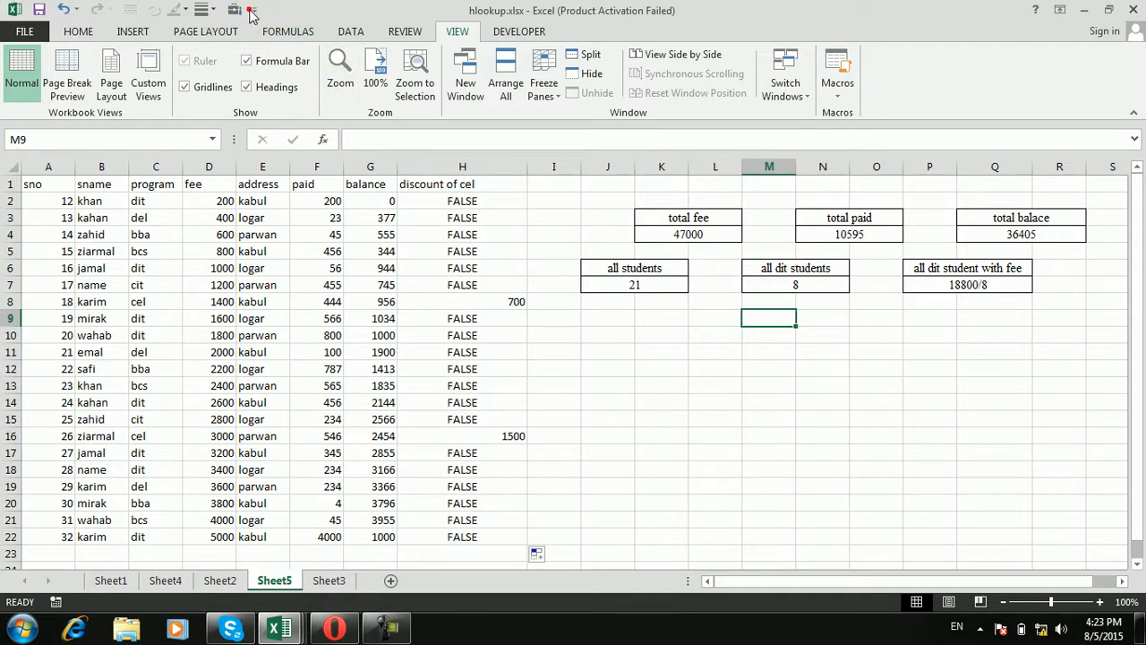
pyautogui.click(253, 13)
pyautogui.click(235, 10)
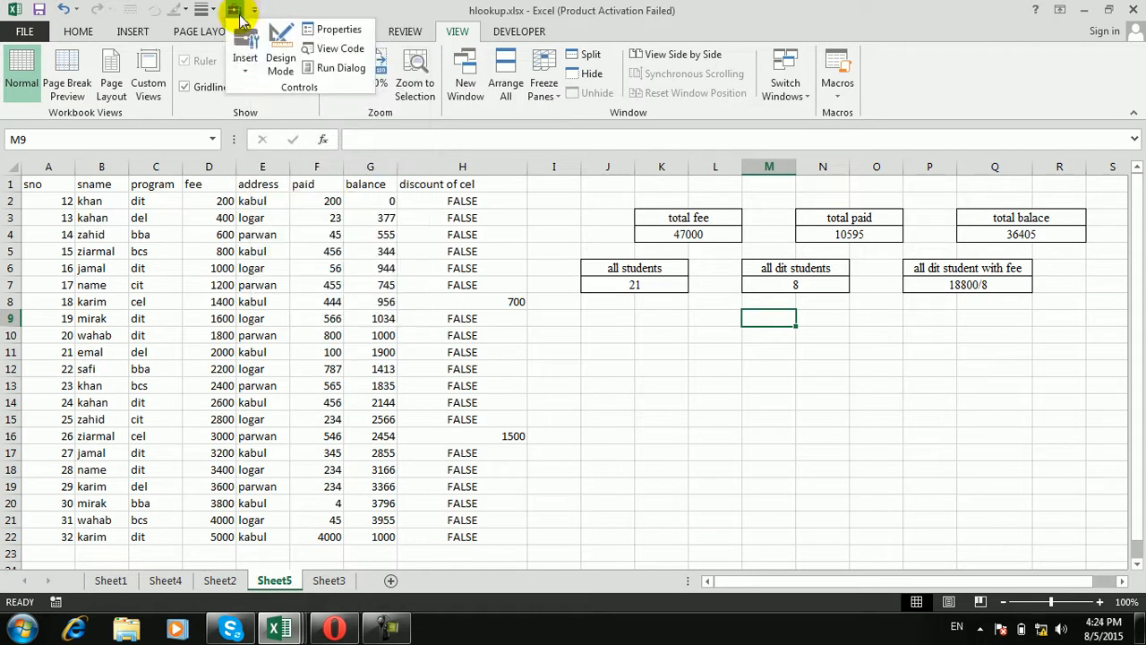
pyautogui.click(246, 63)
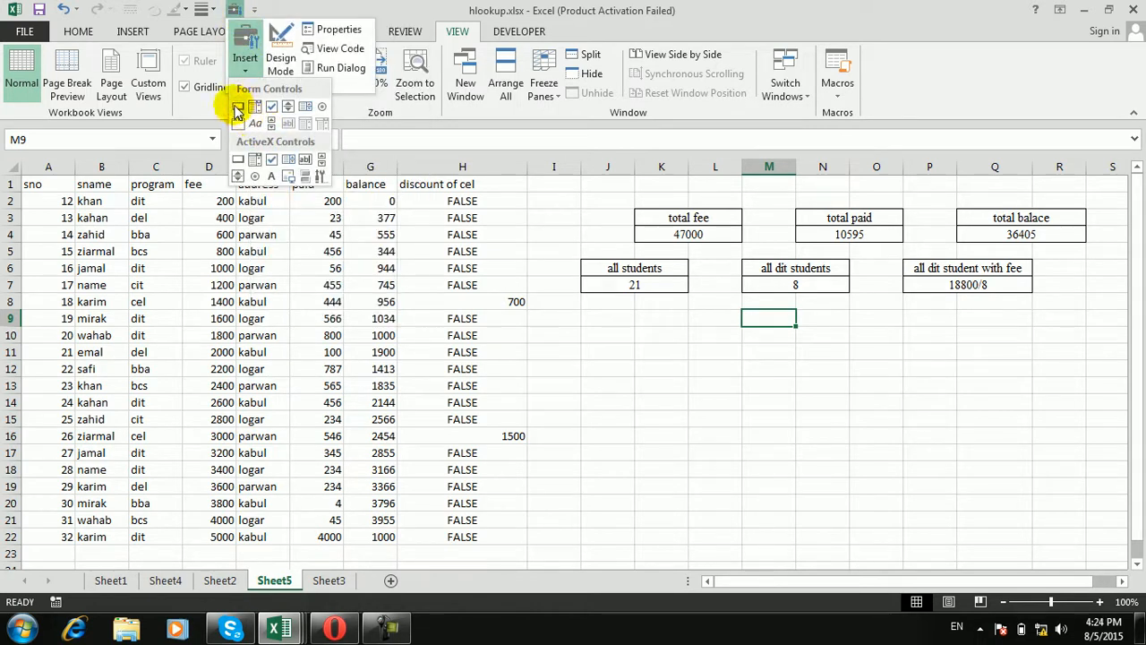
pyautogui.click(238, 160)
pyautogui.moveTo(582, 369); pyautogui.dragTo(701, 403)
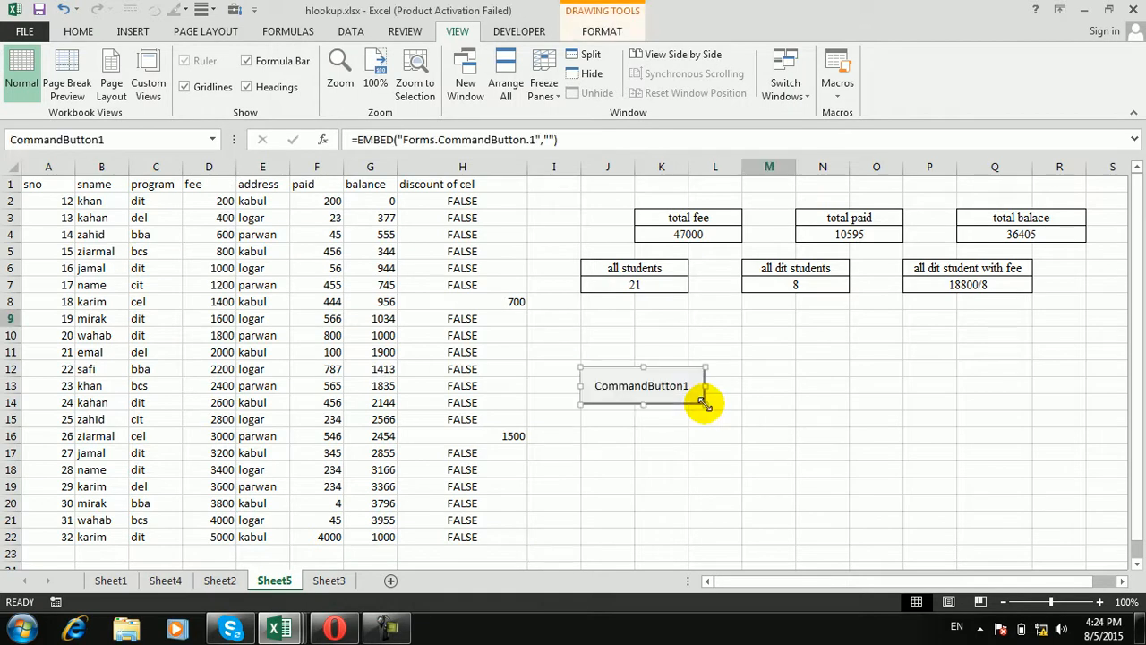
pyautogui.press('Delete')
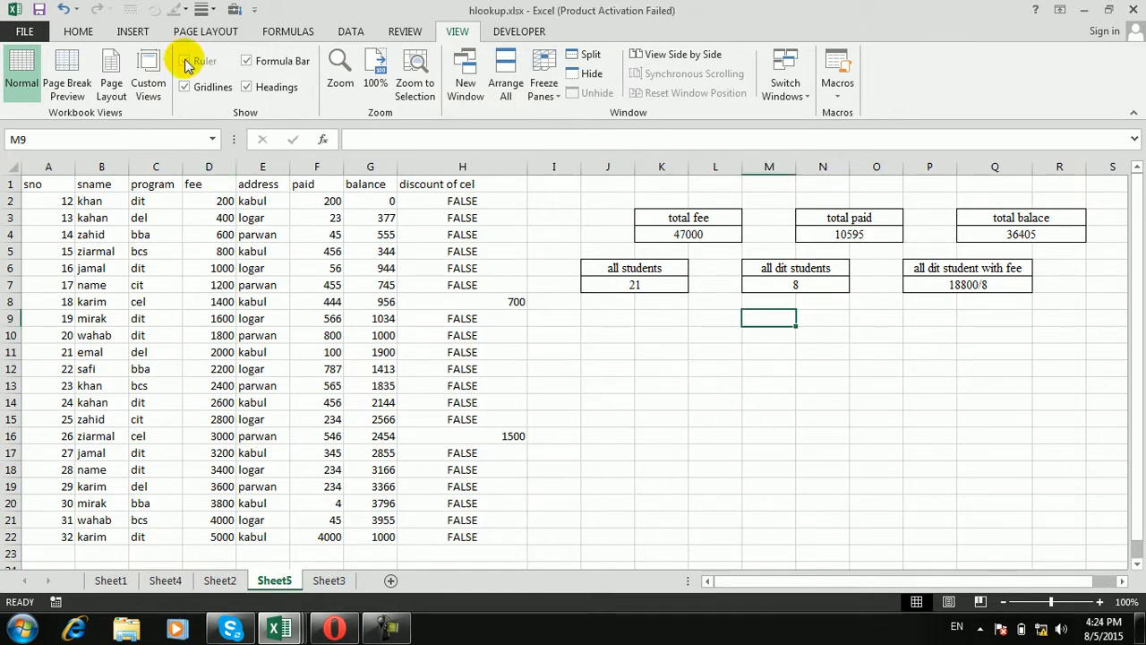
# Step: Insert a form-control button labelled BBA below the all students box, over rows 9 to 10, and assign it the bba macro
pyautogui.click(236, 10)
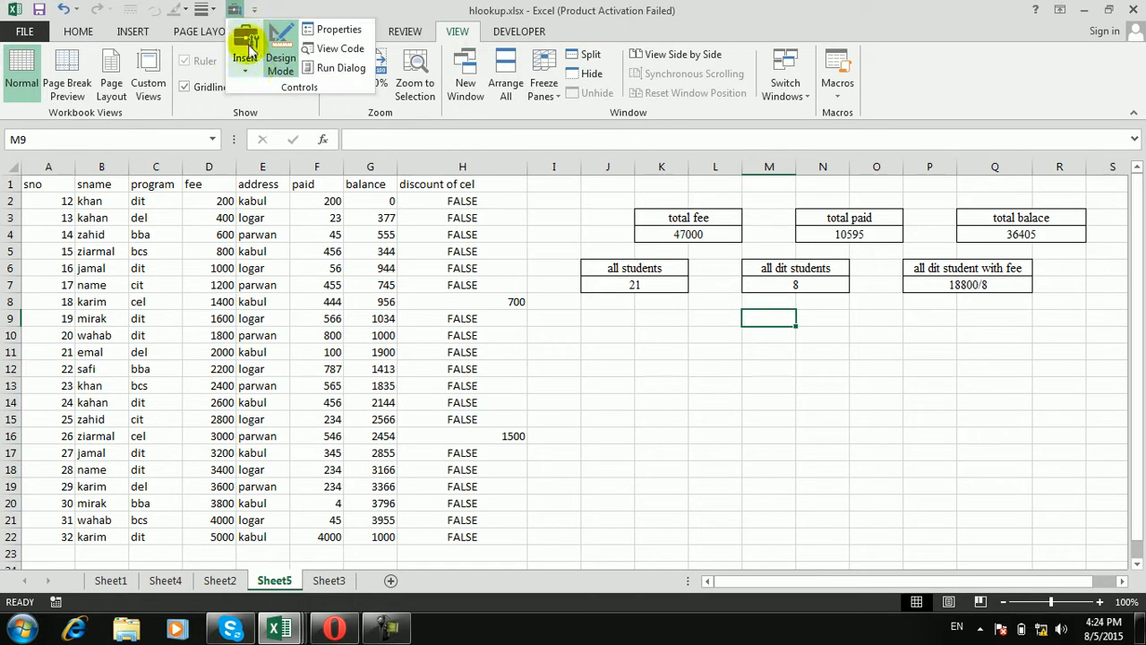
pyautogui.click(245, 46)
pyautogui.click(240, 106)
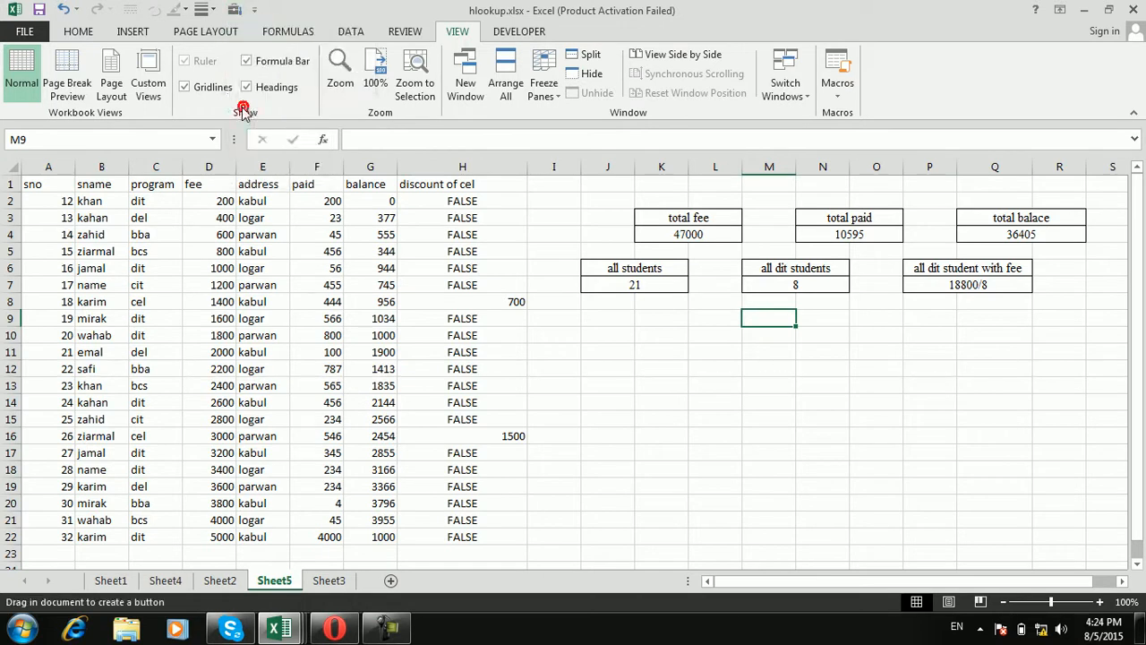
pyautogui.moveTo(602, 324); pyautogui.dragTo(694, 353)
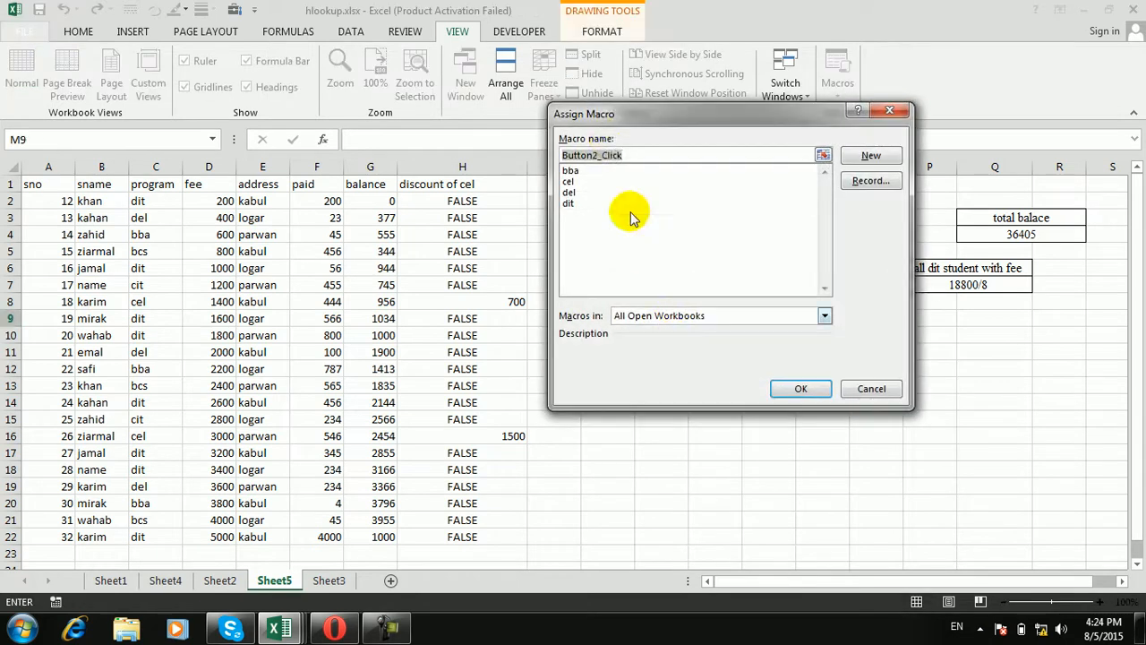
pyautogui.click(571, 171)
pyautogui.click(797, 385)
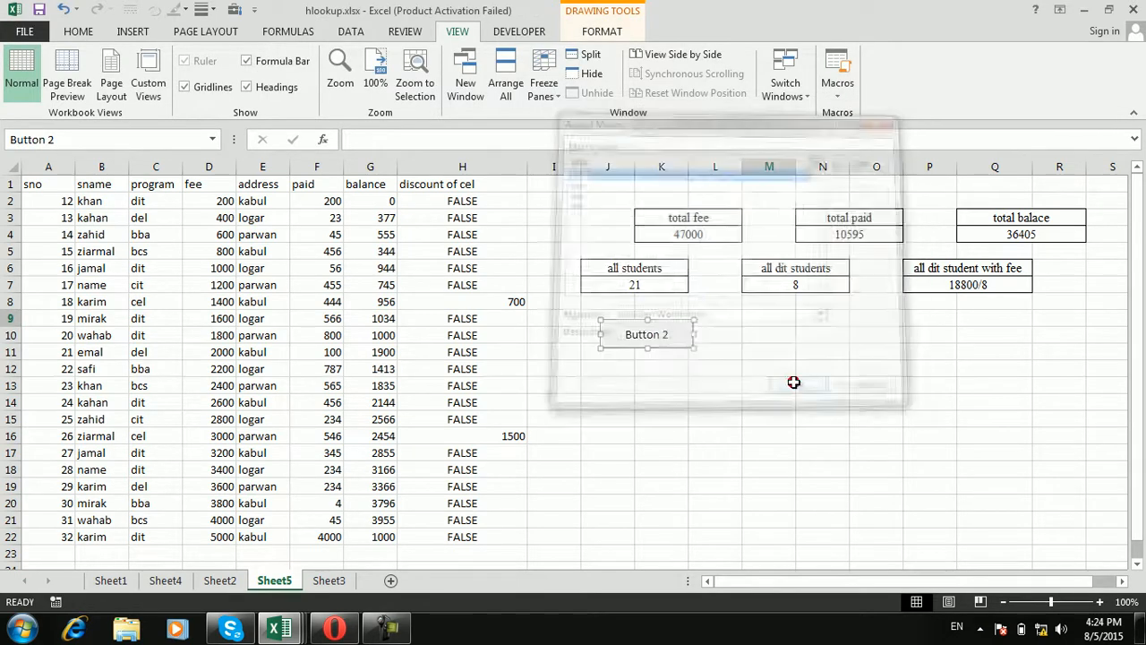
pyautogui.click(649, 334)
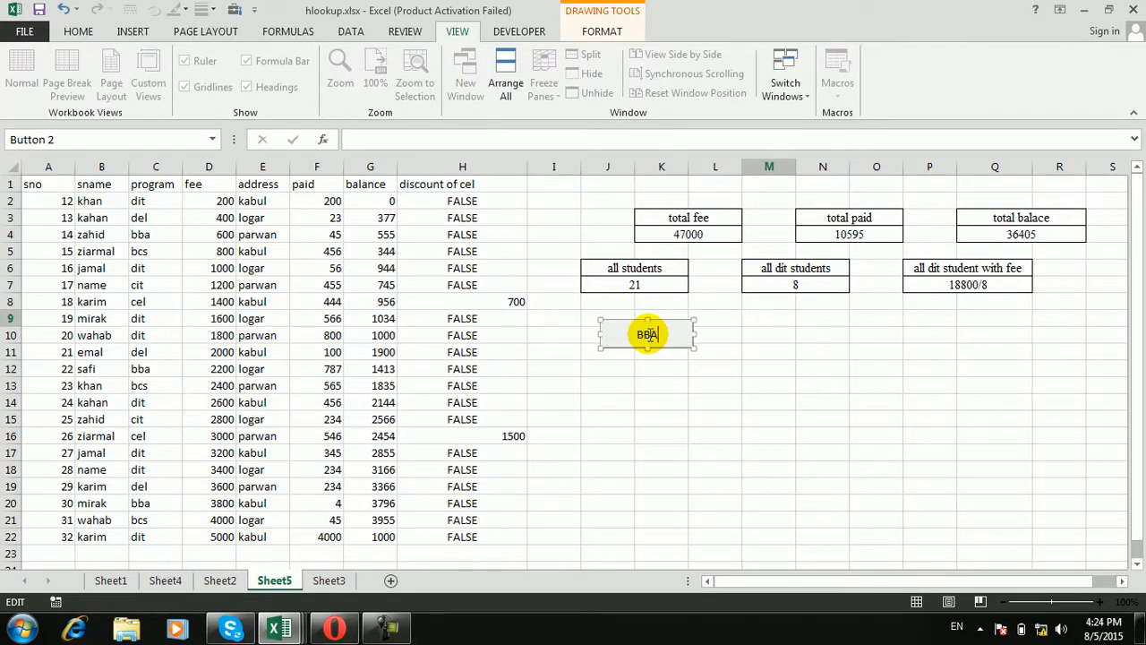
pyautogui.click(670, 364)
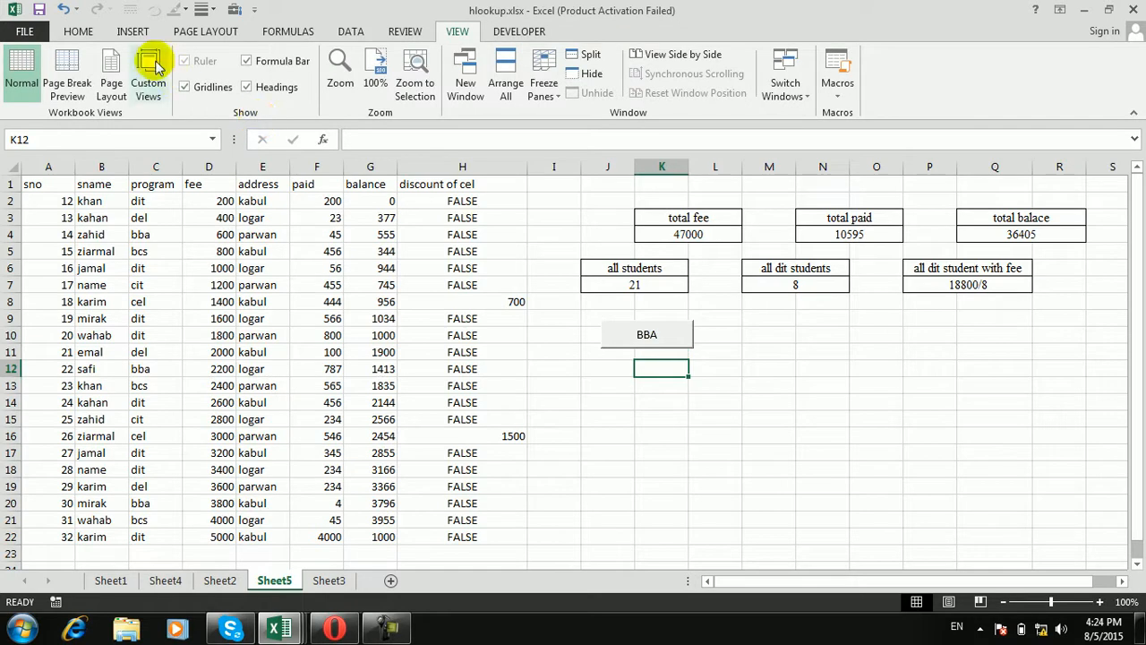
# Step: Insert a form-control button labelled Cel directly to the right of the BBA button and assign it the cel macro
pyautogui.click(234, 10)
pyautogui.click(246, 57)
pyautogui.click(237, 107)
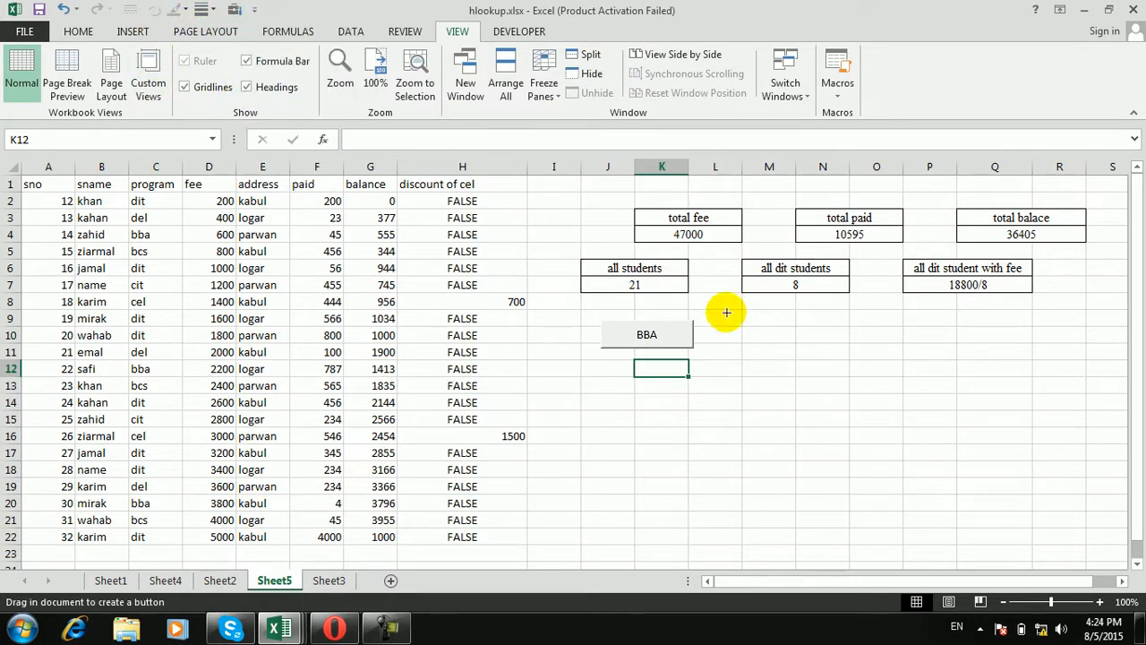
pyautogui.moveTo(694, 319); pyautogui.dragTo(783, 345)
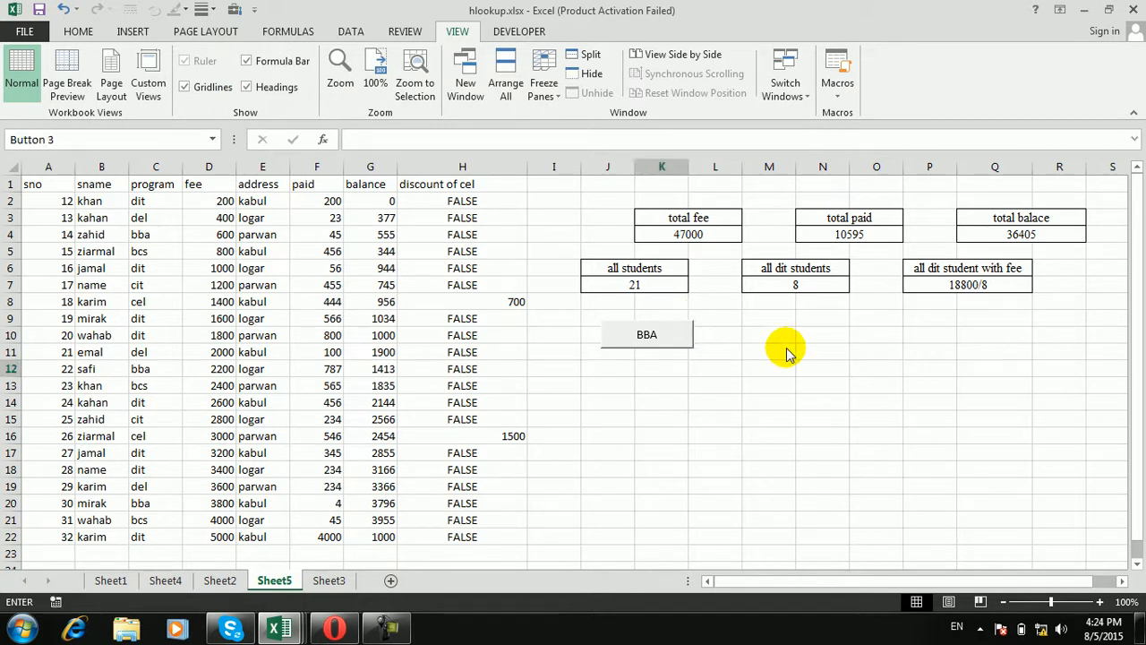
pyautogui.click(569, 181)
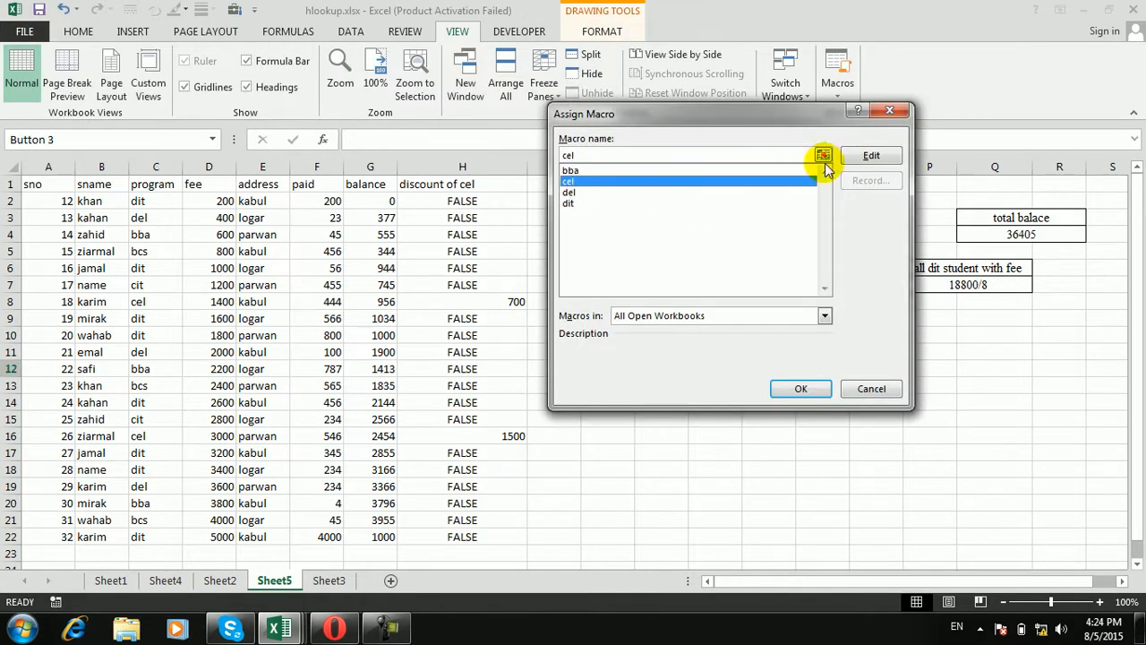
pyautogui.click(804, 388)
pyautogui.click(742, 338)
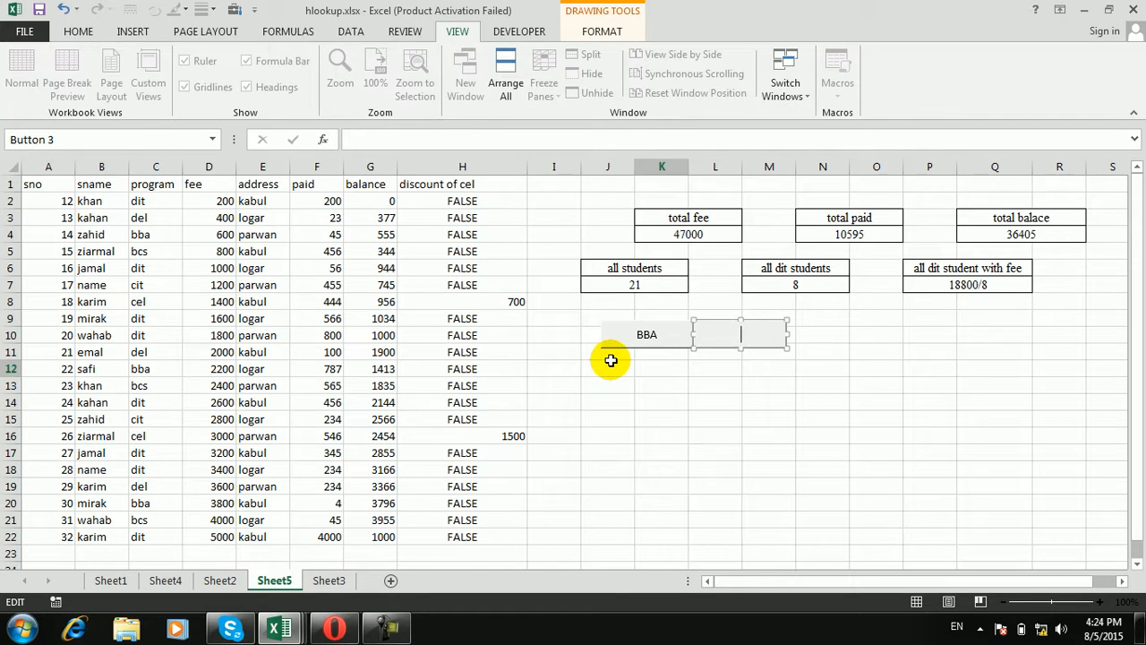
pyautogui.write('Cel')
pyautogui.click(667, 385)
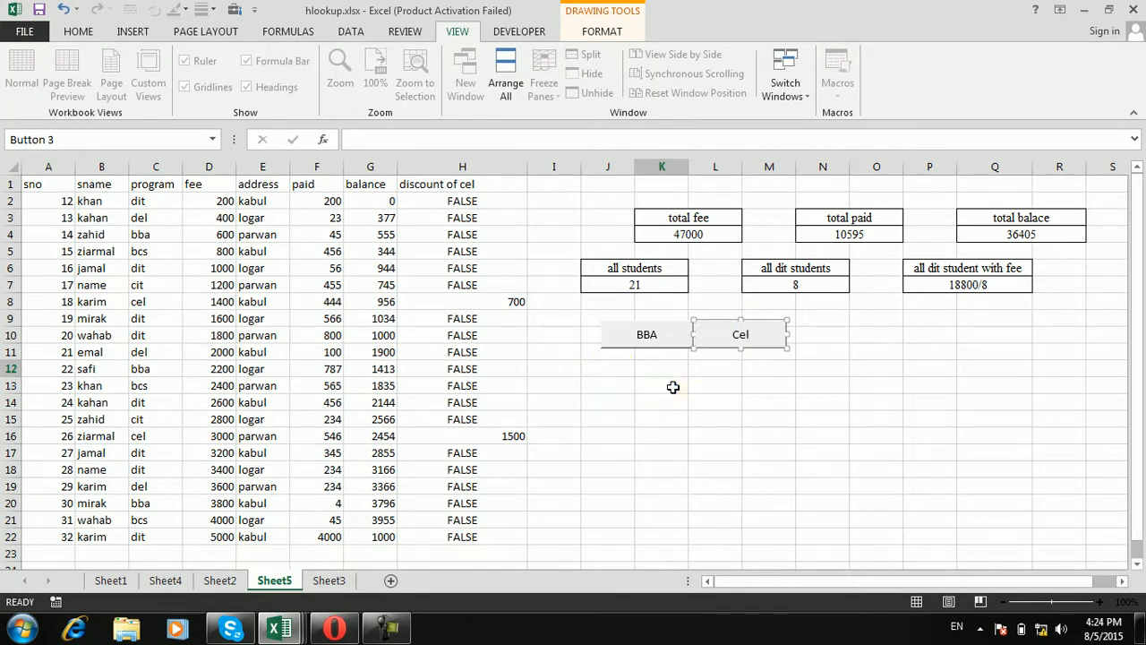
# Step: Insert a form-control button labelled Del directly to the right of the Cel button and assign it the del macro
pyautogui.click(233, 9)
pyautogui.click(253, 58)
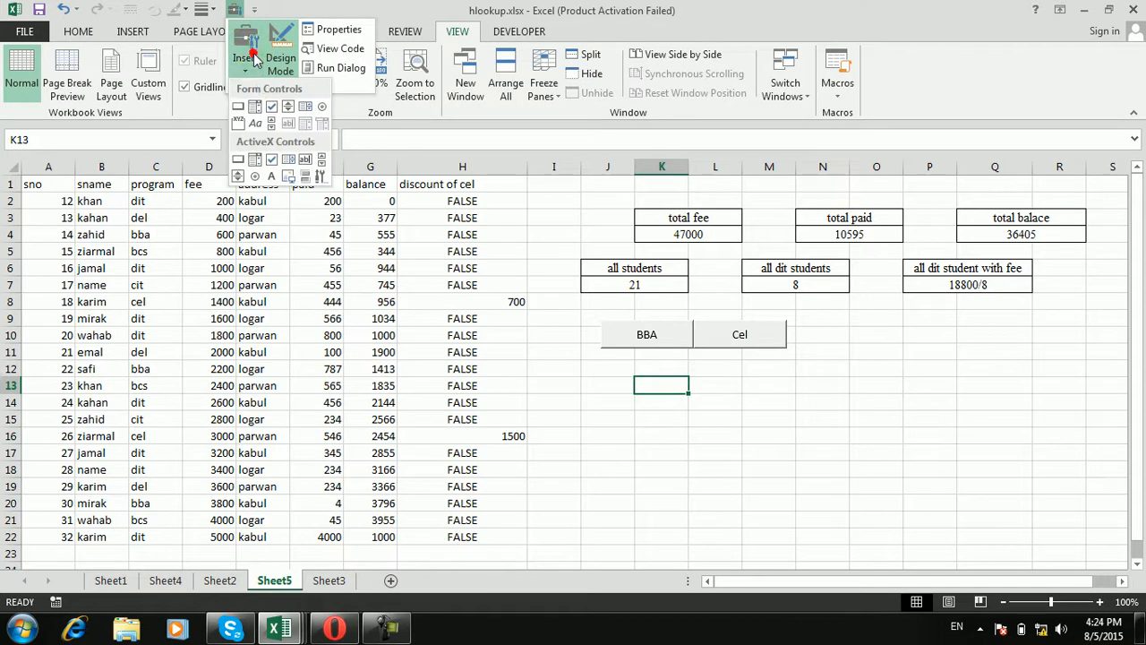
pyautogui.click(238, 106)
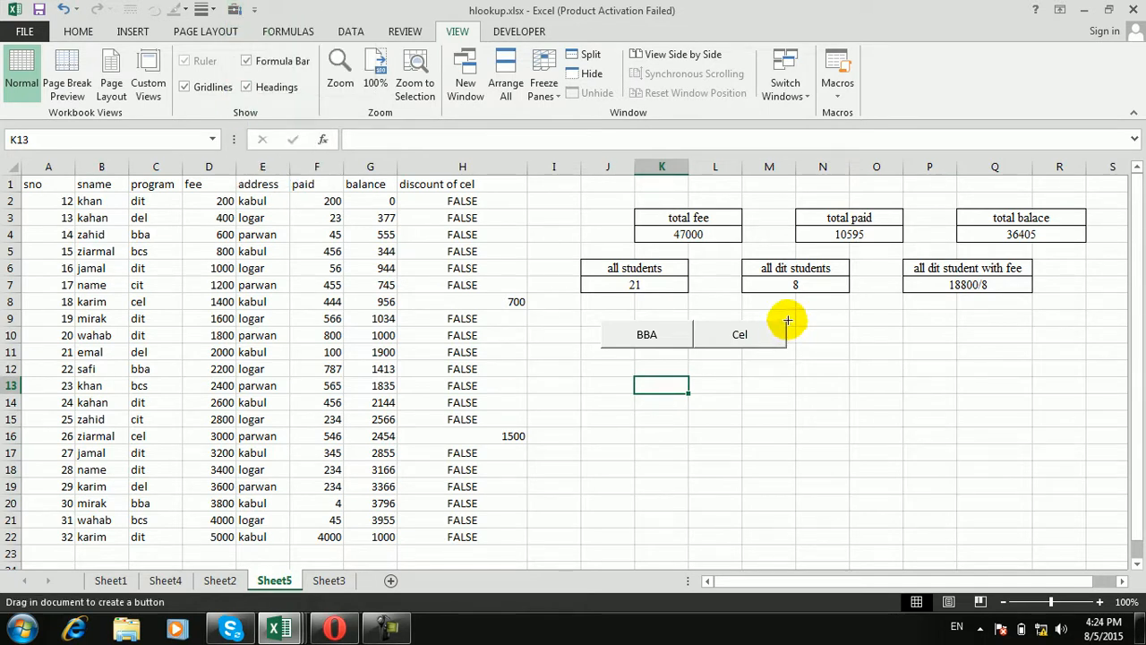
pyautogui.moveTo(787, 320); pyautogui.dragTo(878, 349)
pyautogui.click(579, 193)
pyautogui.click(799, 386)
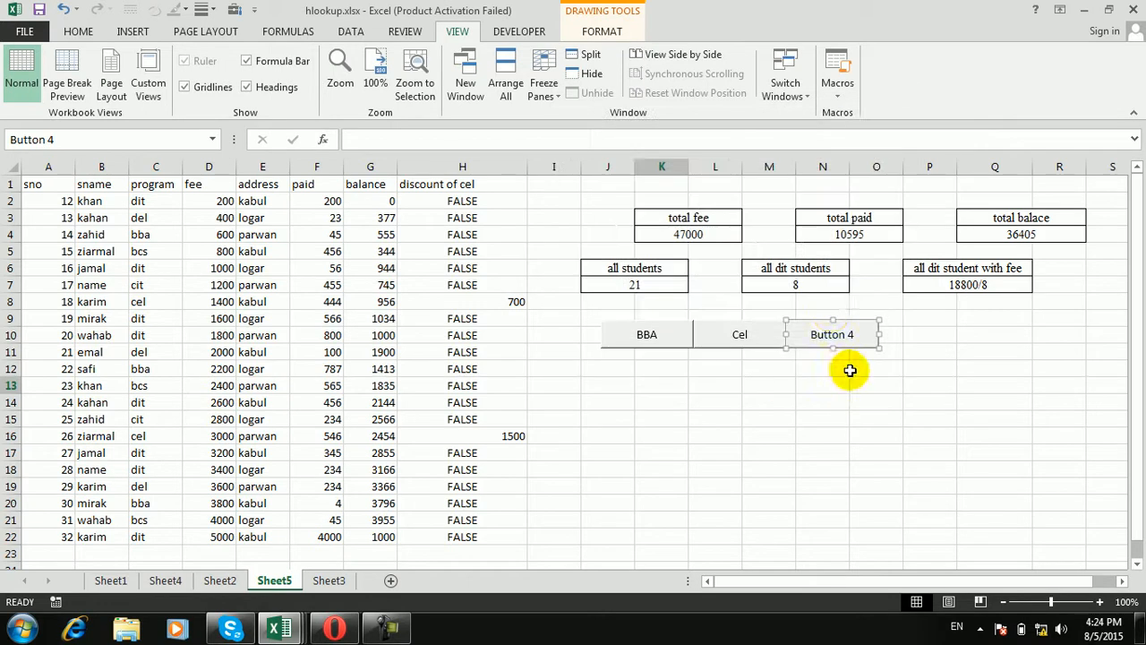
pyautogui.click(831, 334)
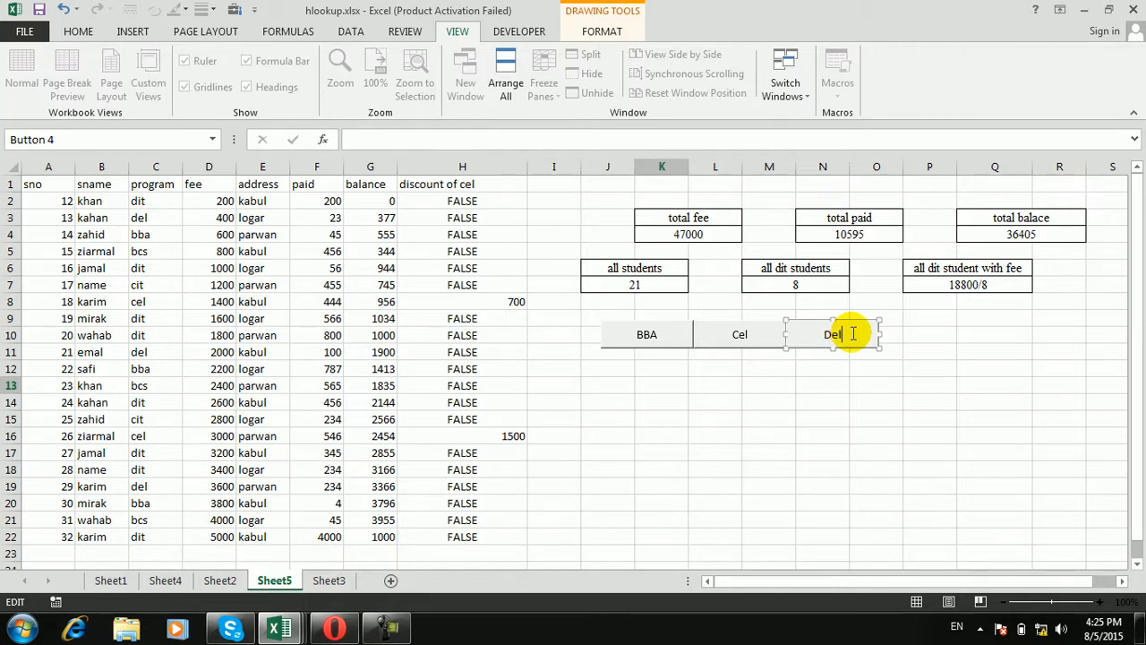
pyautogui.click(923, 355)
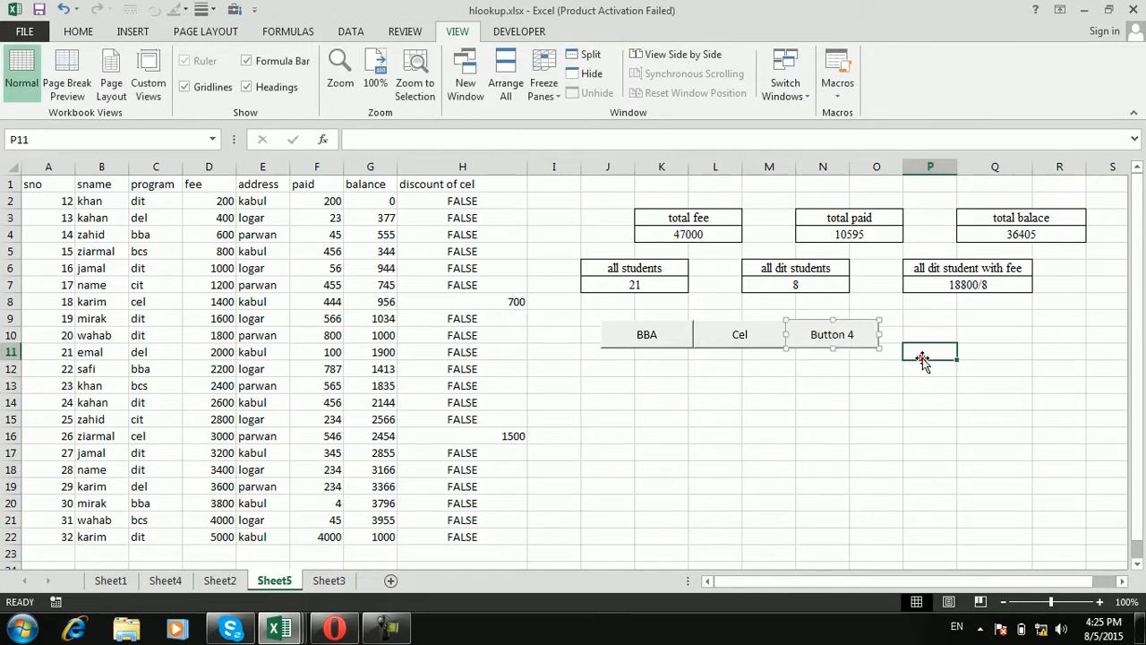
# Step: Insert a form-control button labelled DIT directly to the right of the Del button and assign it the dit macro
pyautogui.click(234, 9)
pyautogui.click(245, 49)
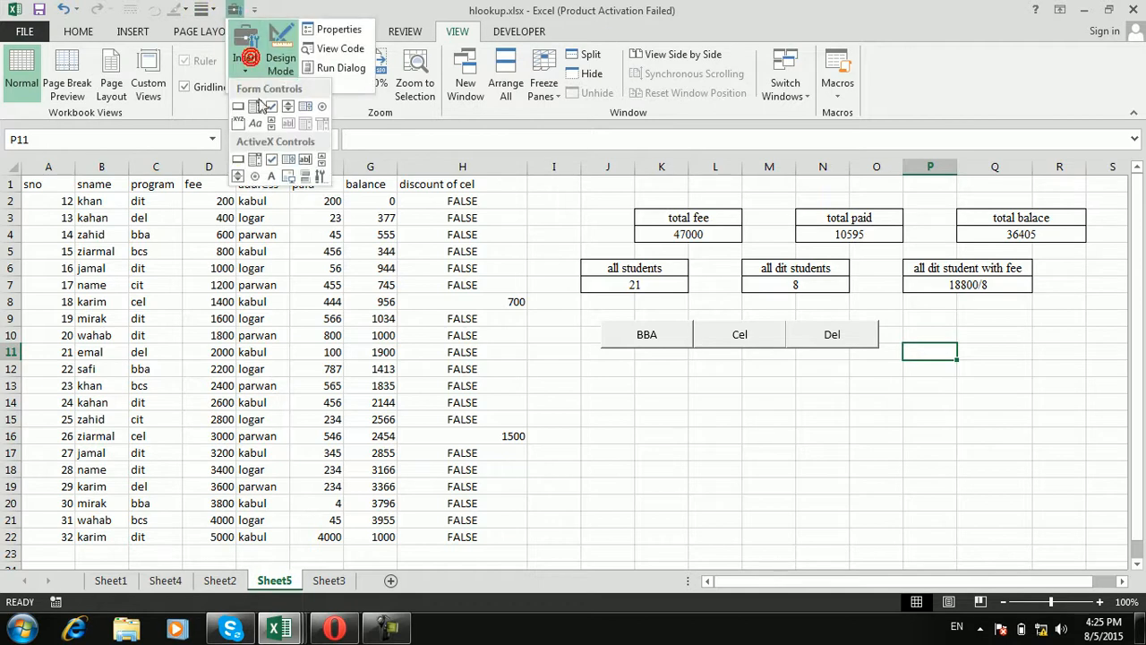
pyautogui.click(238, 107)
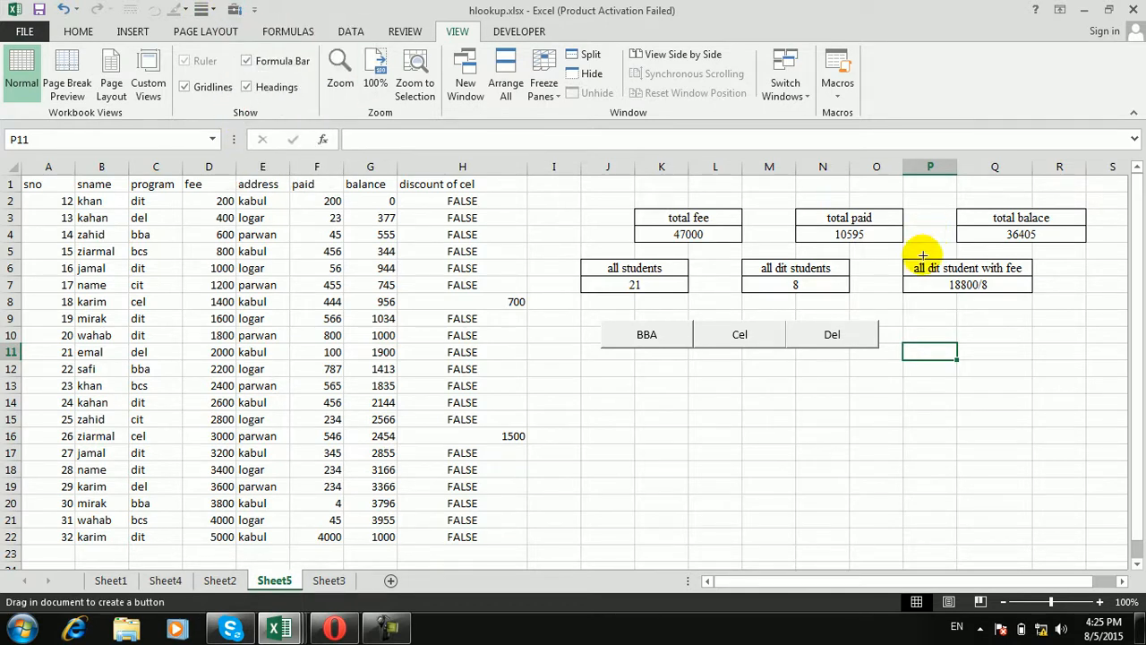
pyautogui.moveTo(878, 320); pyautogui.dragTo(879, 319)
pyautogui.moveTo(947, 346); pyautogui.dragTo(963, 349)
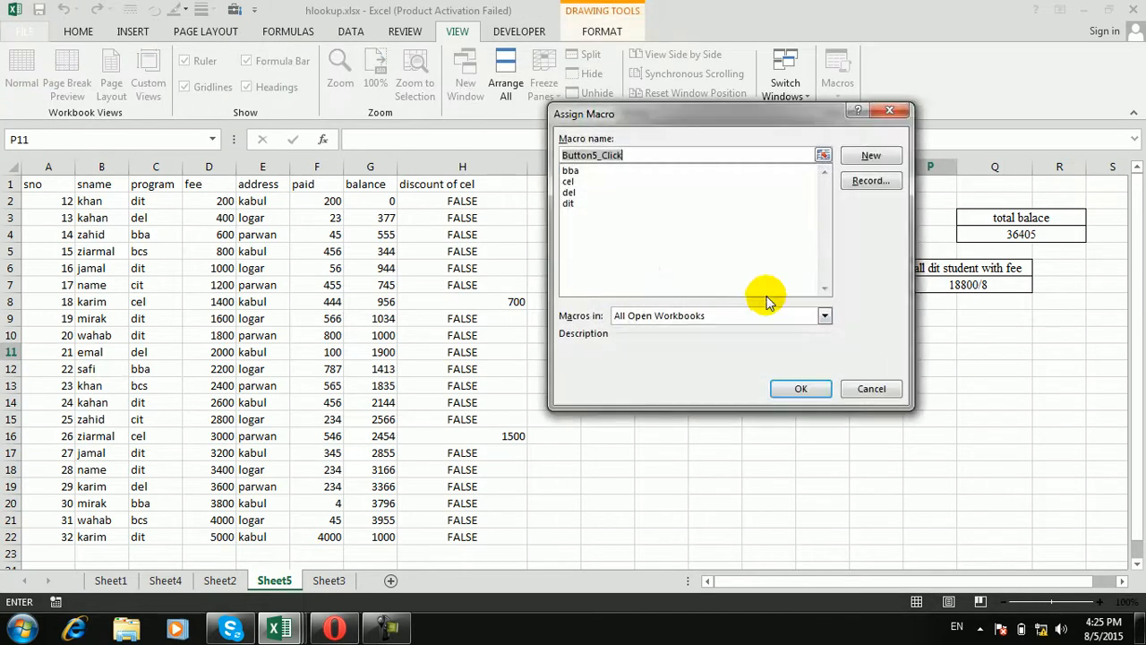
pyautogui.click(570, 202)
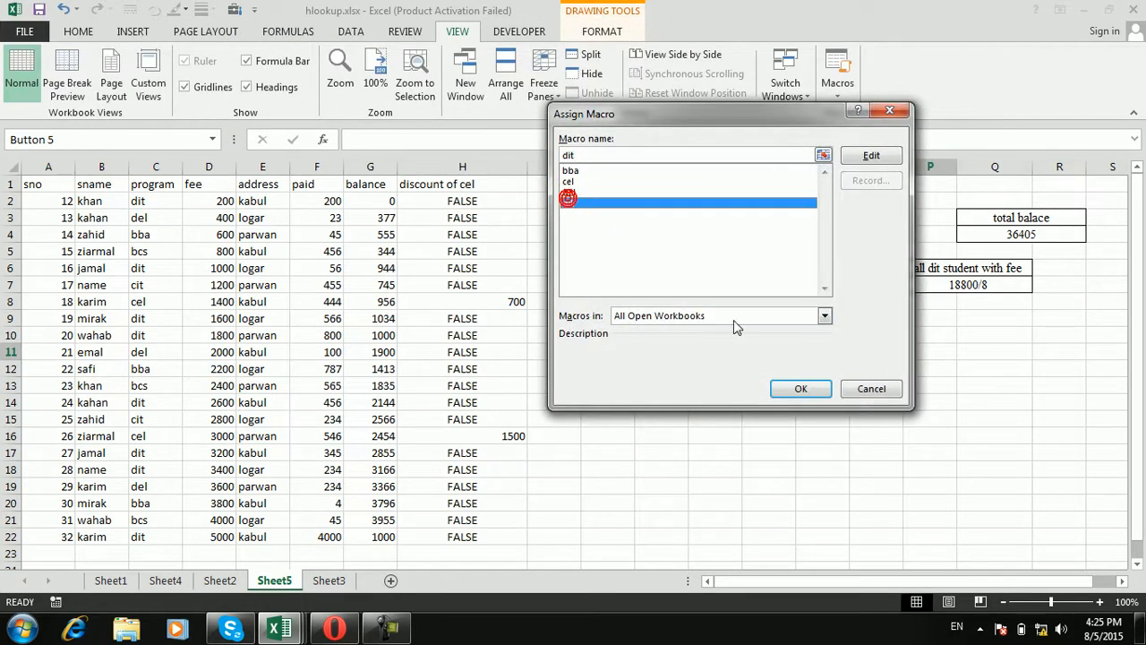
pyautogui.click(801, 389)
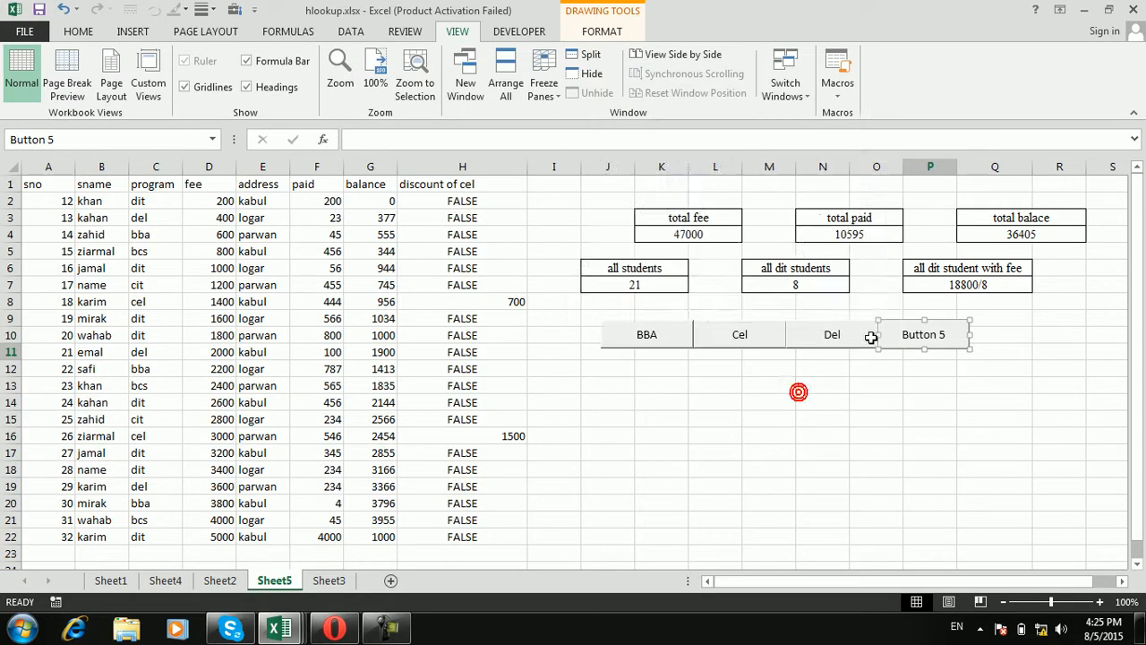
pyautogui.click(924, 334)
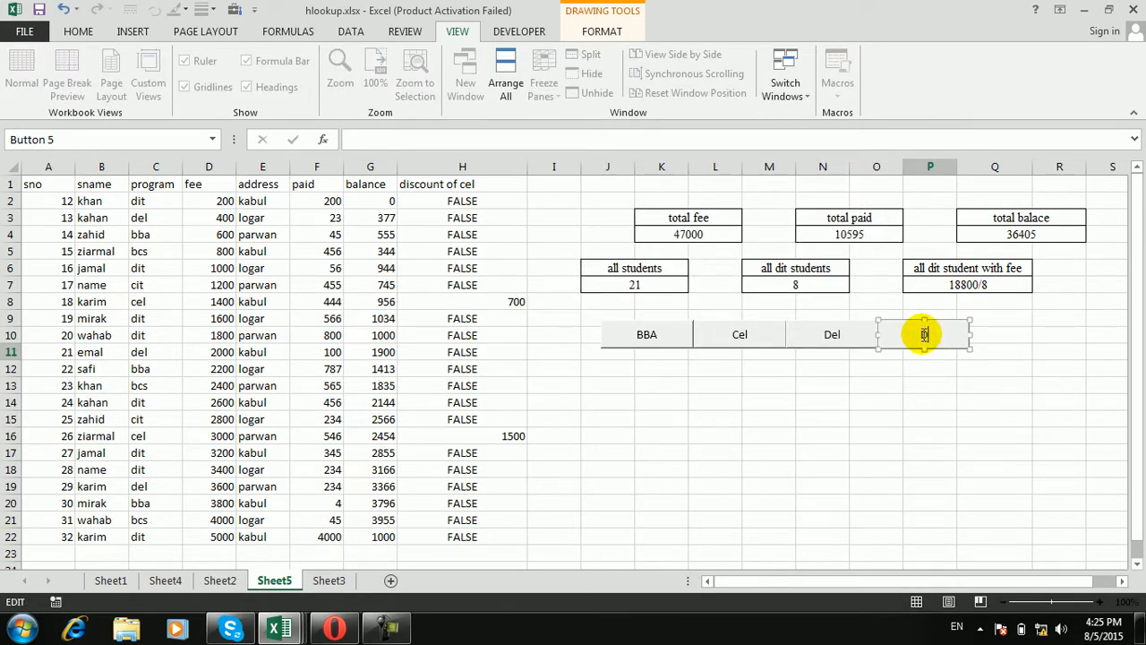
pyautogui.click(902, 402)
# Step: Turn off Design Mode for the sheet's controls and deselect the macro buttons
pyautogui.click(238, 10)
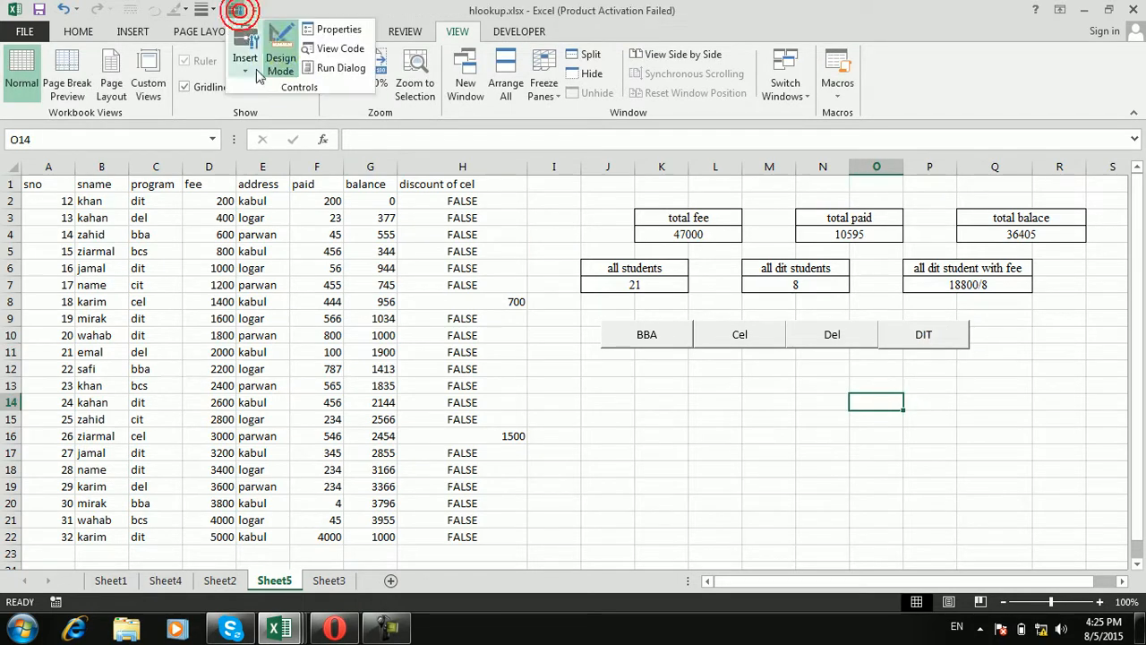
pyautogui.click(282, 40)
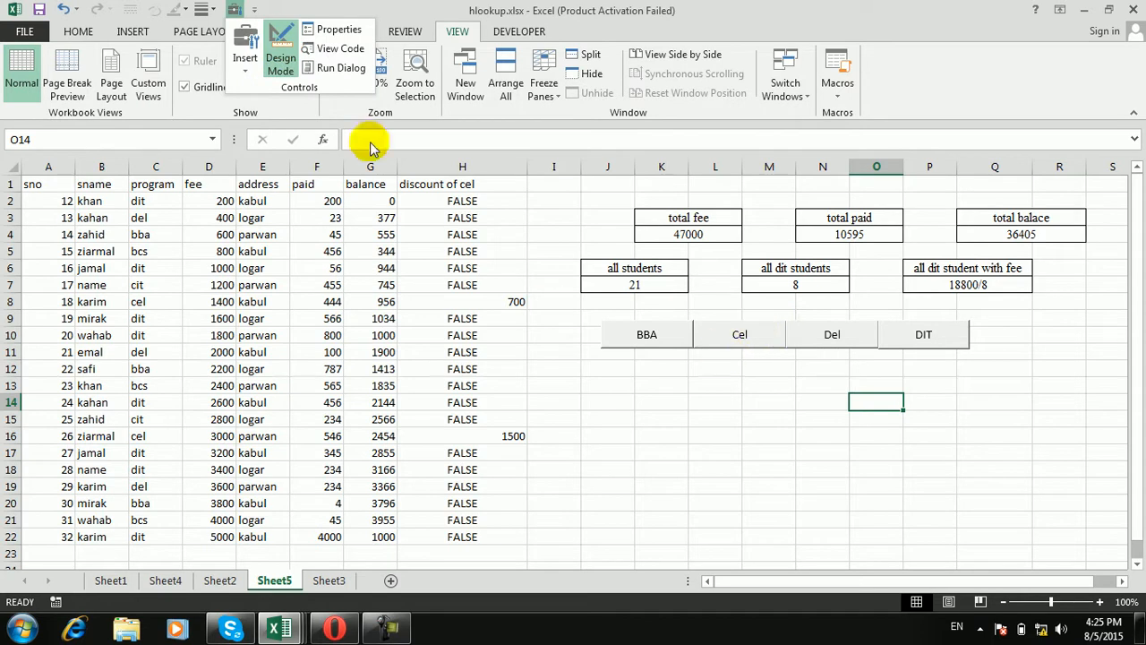
pyautogui.click(653, 383)
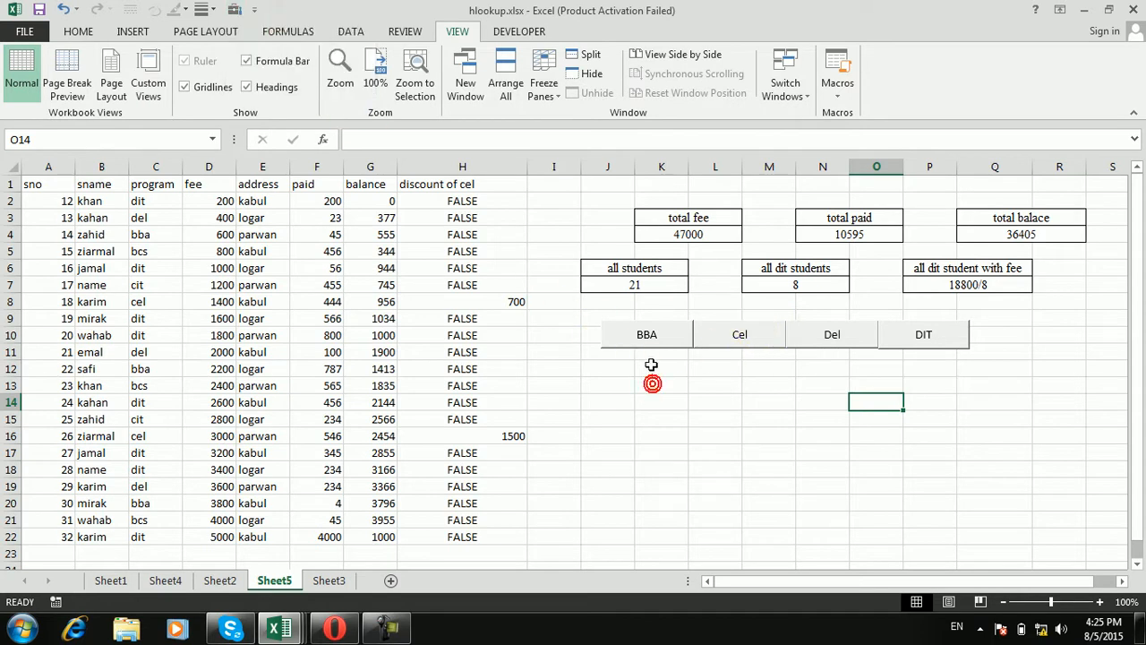
pyautogui.click(618, 380)
# Step: Test the BBA, Cel, Del and DIT macro buttons repeatedly, finishing with BBA to fill column H with the bba discount
pyautogui.click(651, 338)
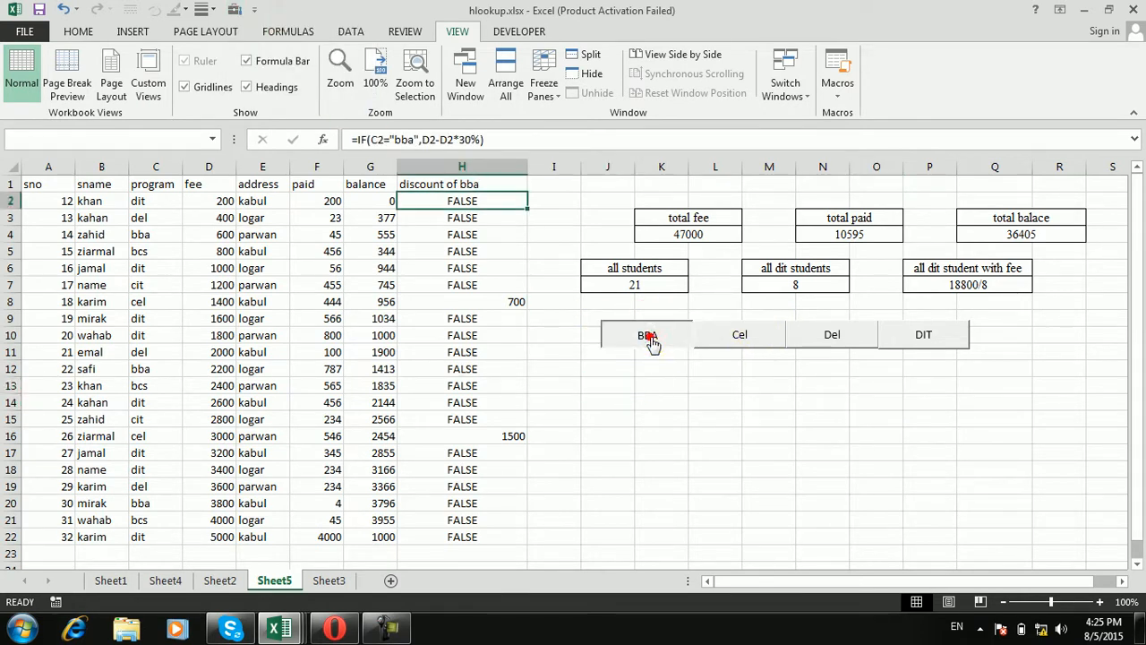
pyautogui.click(739, 337)
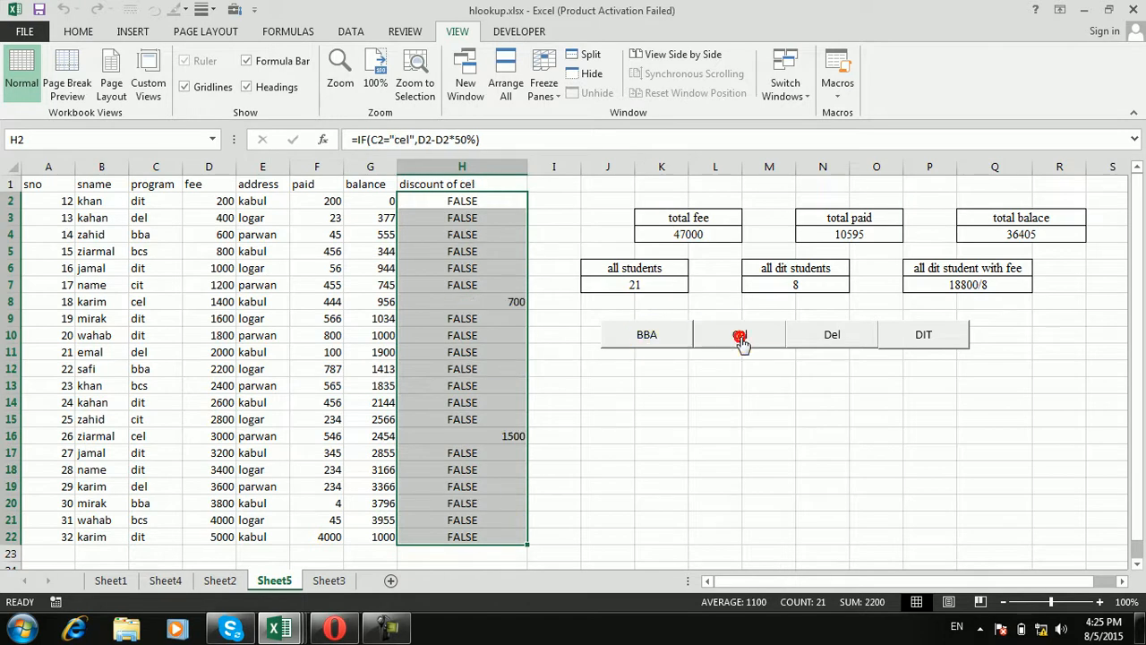
pyautogui.click(831, 337)
pyautogui.click(924, 333)
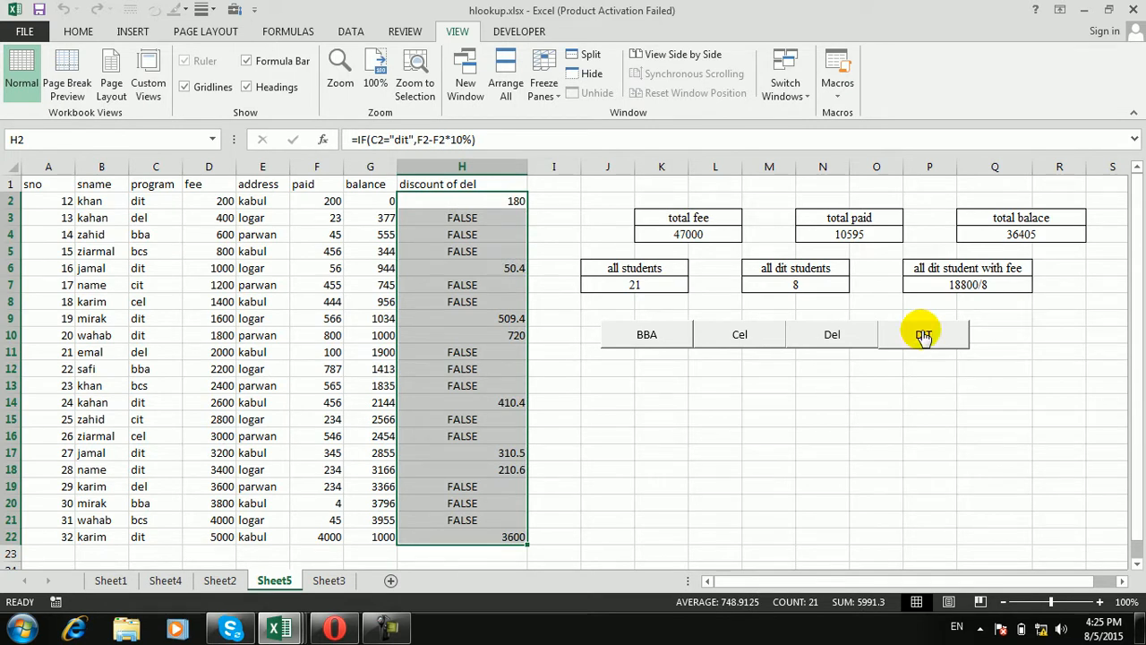
pyautogui.click(647, 336)
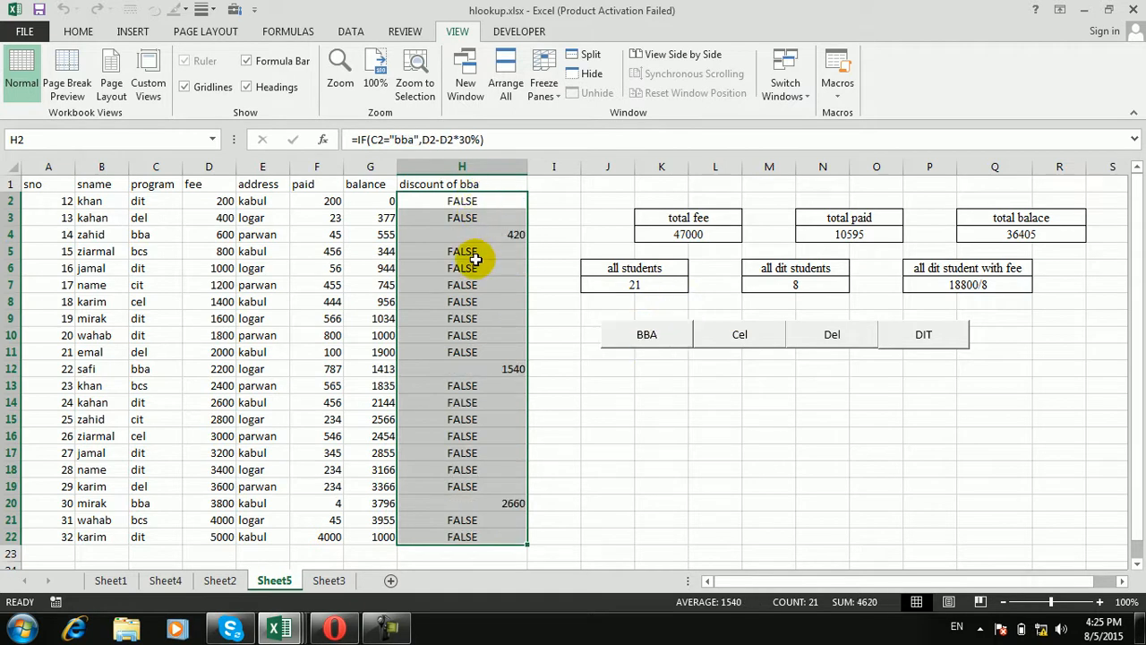
pyautogui.click(739, 331)
pyautogui.click(854, 341)
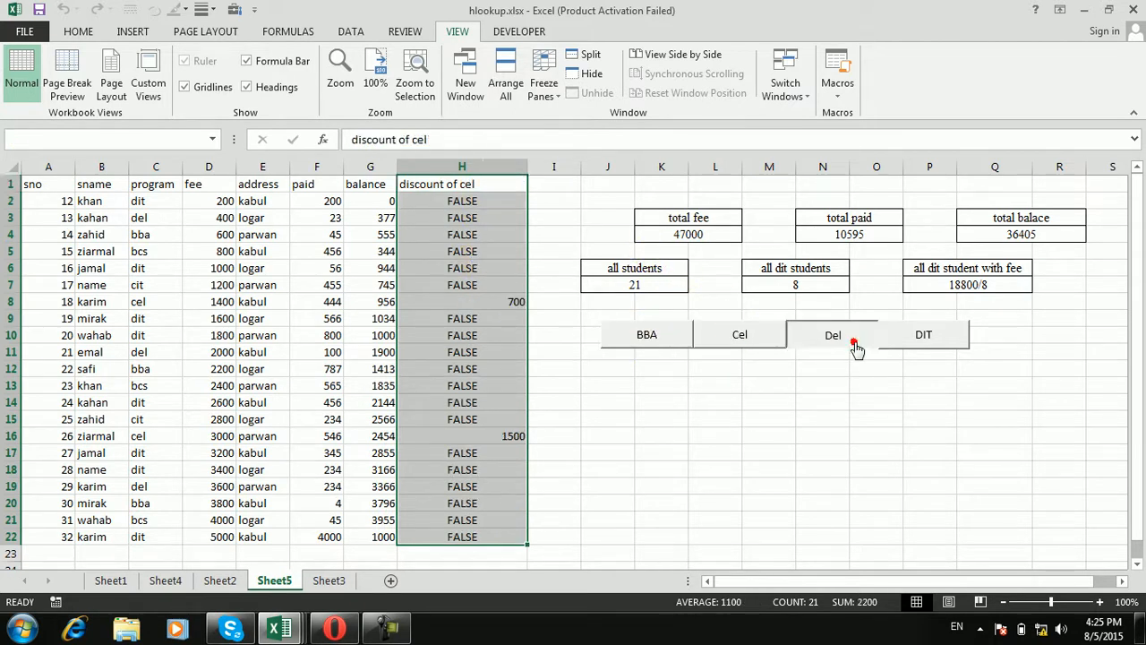
pyautogui.click(920, 339)
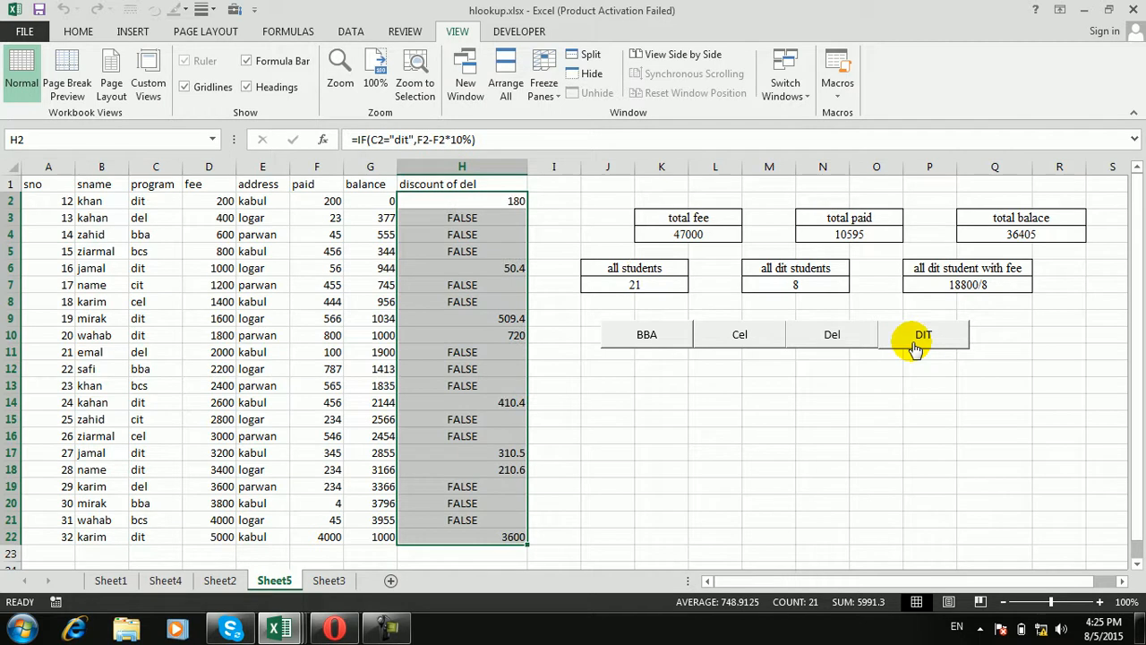
pyautogui.click(697, 333)
pyautogui.click(728, 338)
pyautogui.click(815, 339)
pyautogui.click(927, 337)
pyautogui.click(849, 340)
pyautogui.click(741, 332)
pyautogui.click(668, 331)
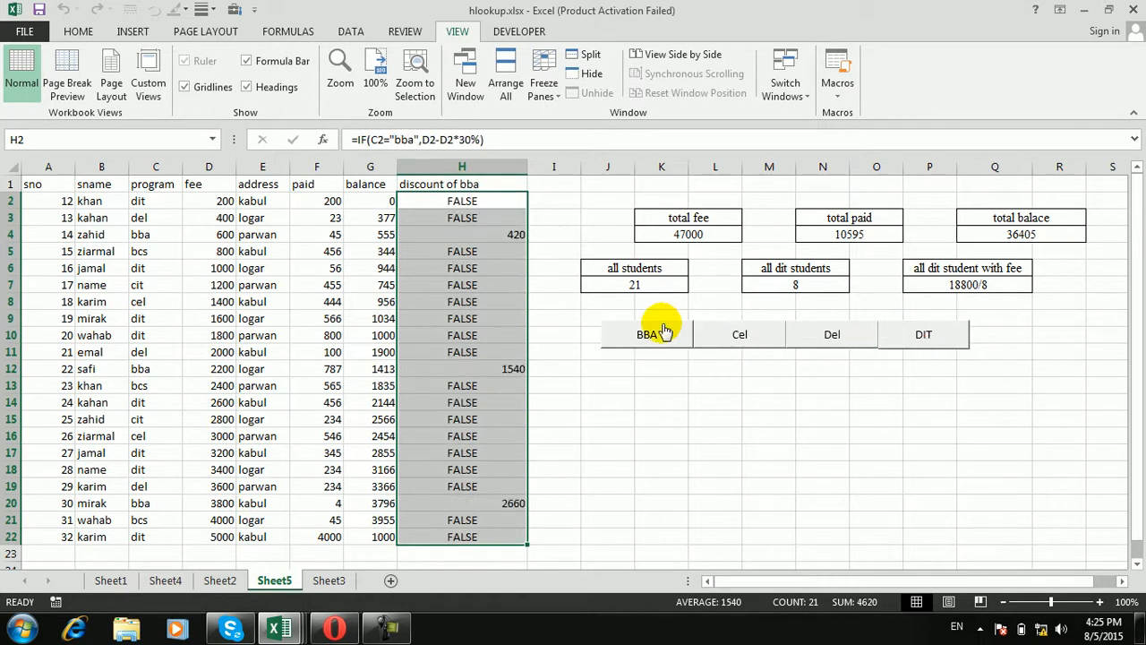
pyautogui.click(820, 435)
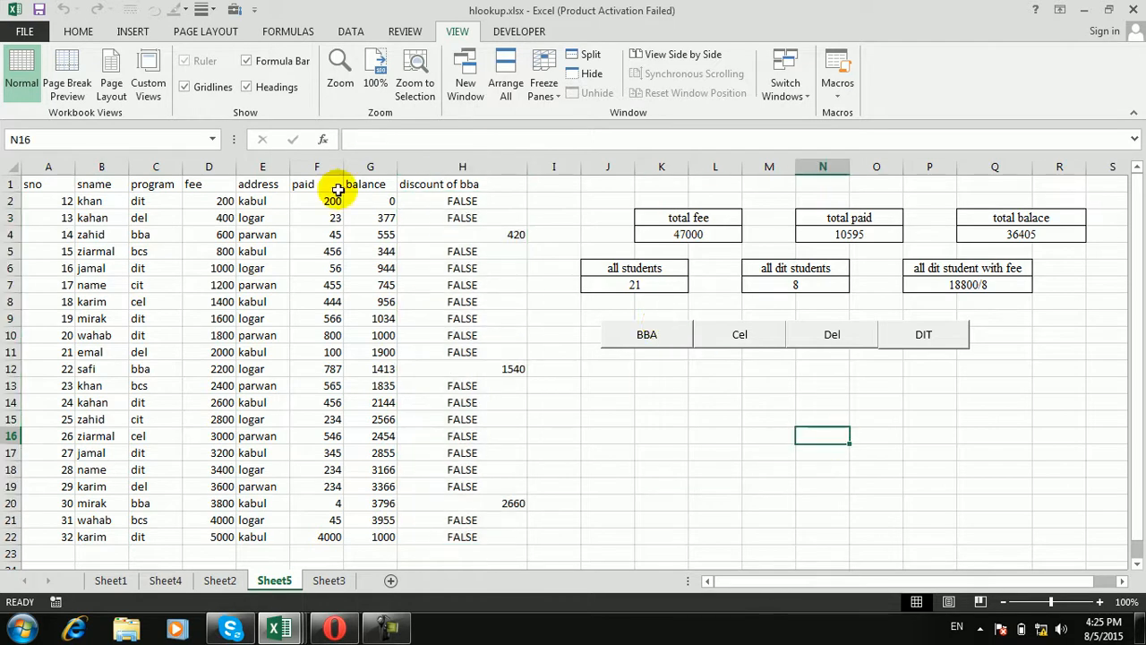
# Step: Insert an ActiveX command button below the macro buttons, over about rows 13 to 17 and columns J to M
pyautogui.click(233, 10)
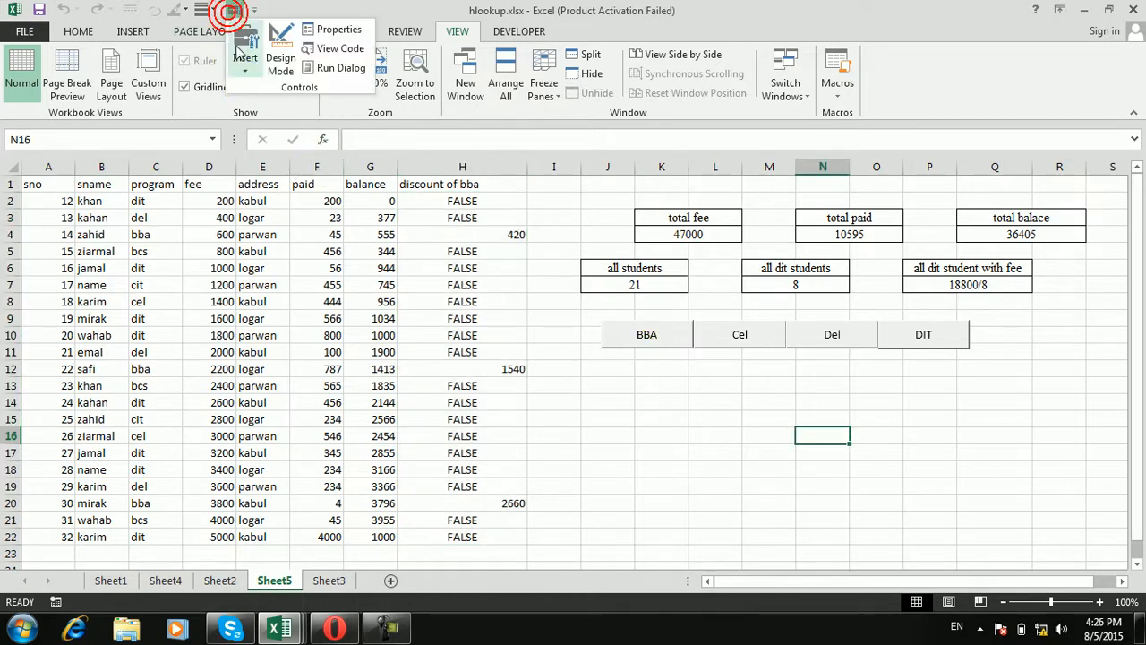
pyautogui.click(244, 79)
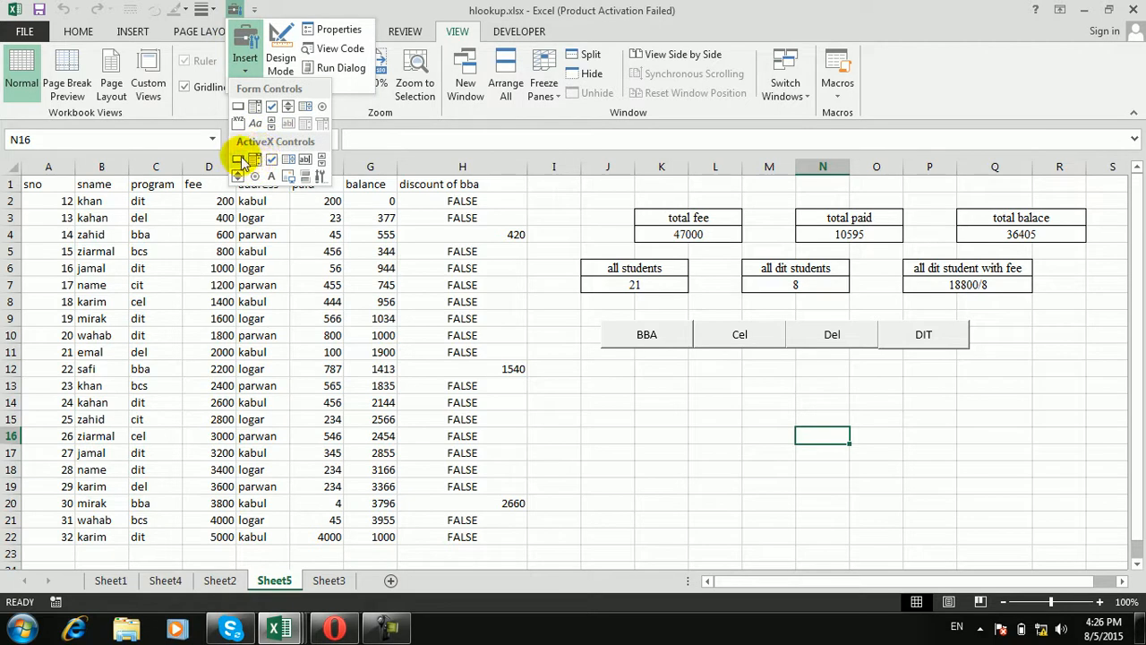
pyautogui.click(240, 156)
pyautogui.moveTo(614, 377); pyautogui.dragTo(761, 451)
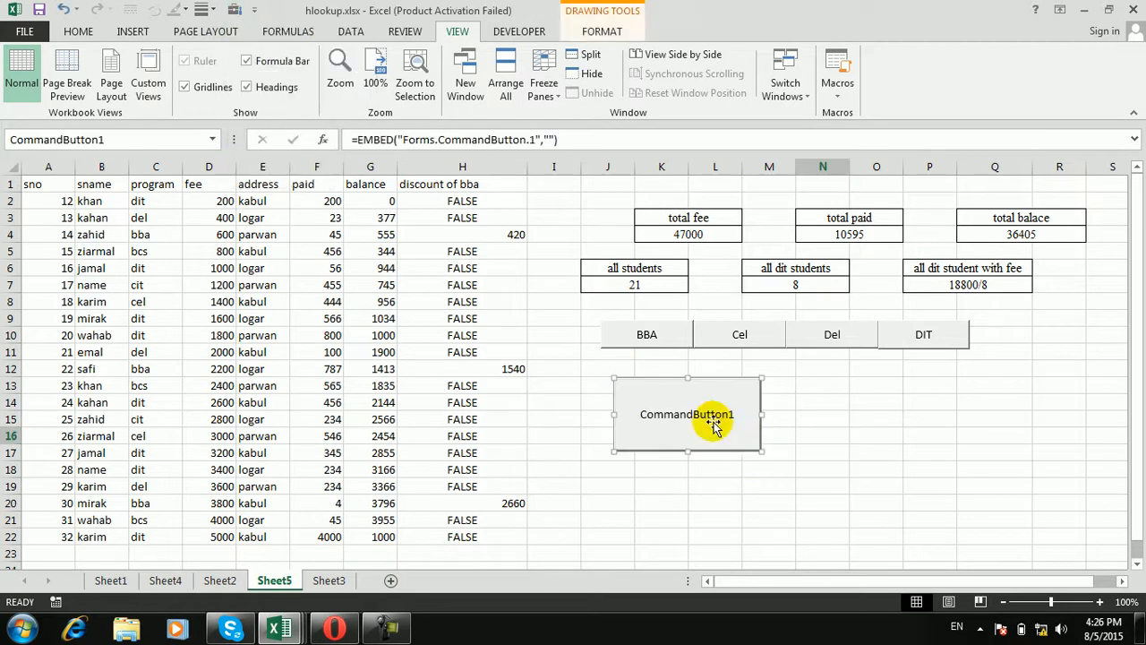
# Step: Add the code sheet3.Activate to the command button's Click procedure and return to the worksheet
pyautogui.rightClick(712, 421)
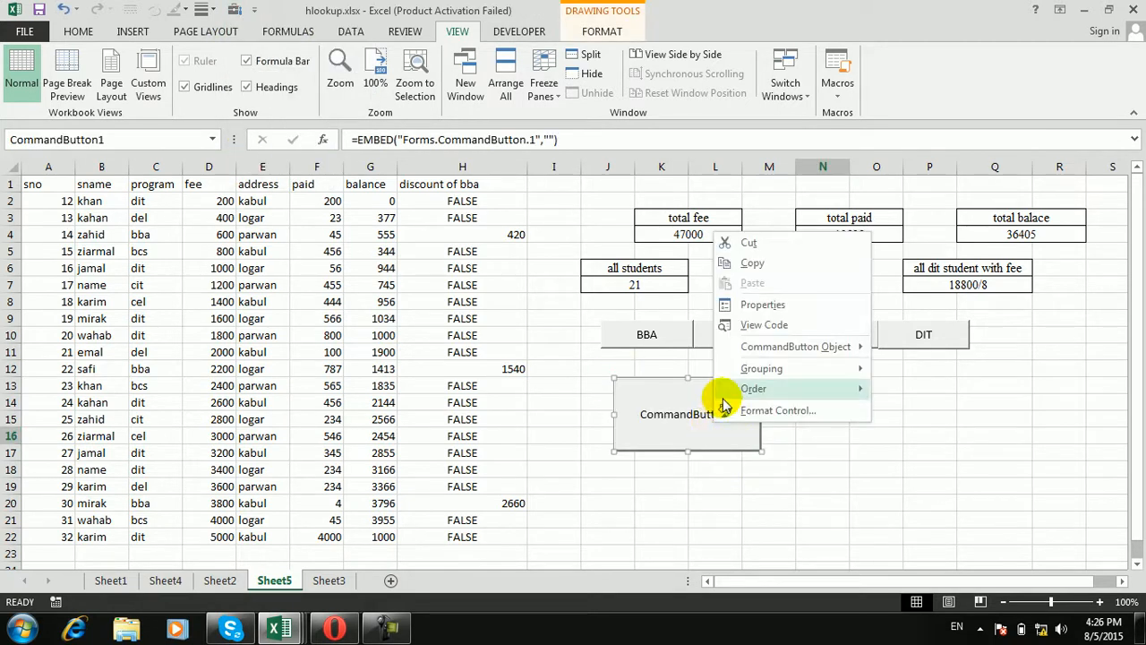
pyautogui.click(777, 324)
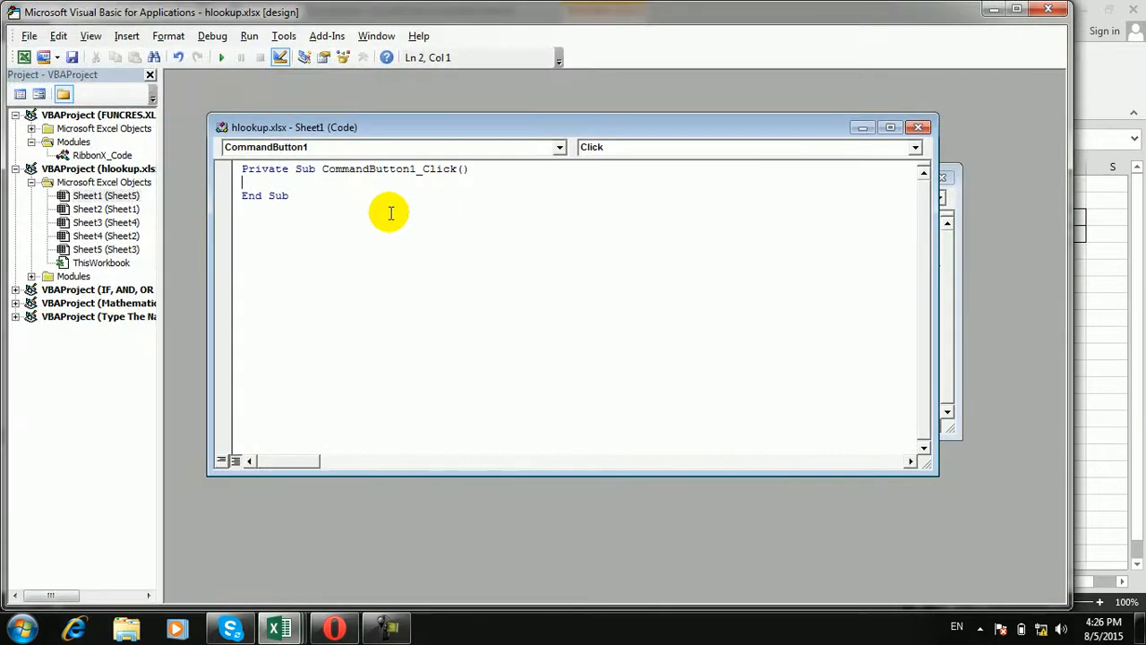
pyautogui.write('sheet')
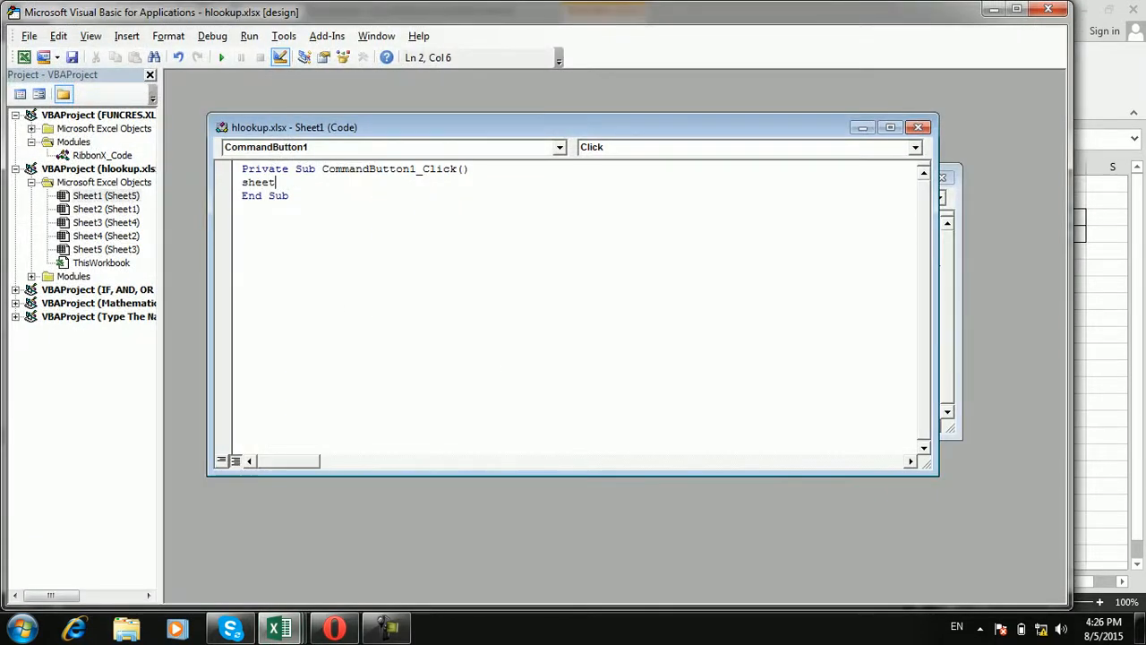
pyautogui.write('3.')
pyautogui.press('Tab')
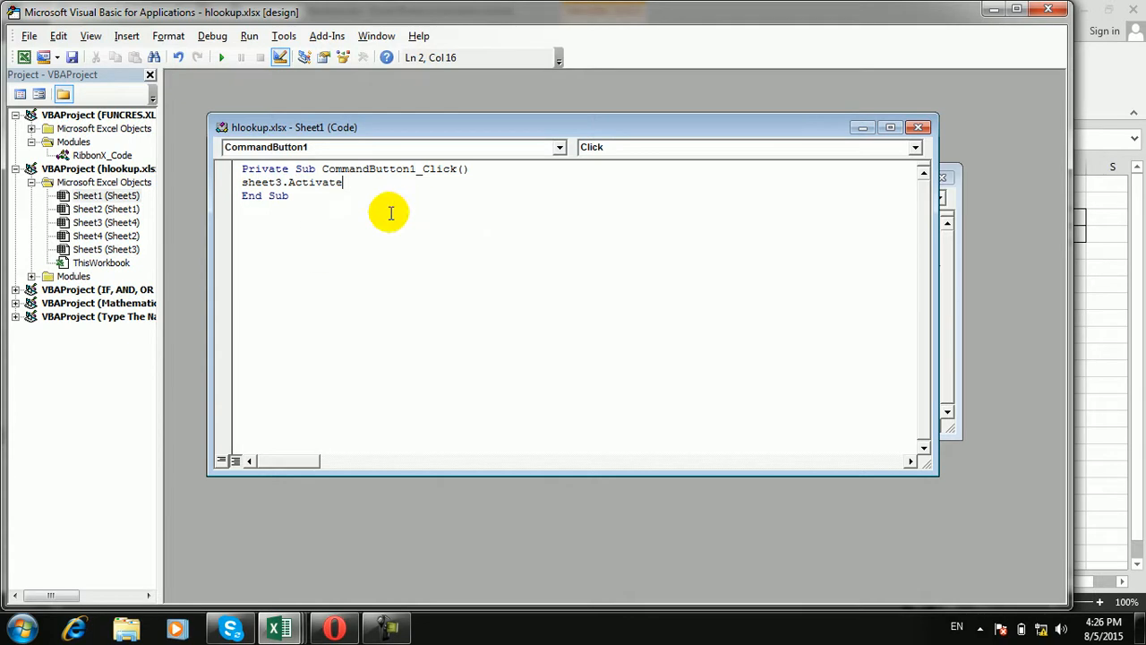
pyautogui.click(24, 57)
# Step: Turn off Design Mode and test the new command button
pyautogui.click(554, 331)
pyautogui.click(687, 414)
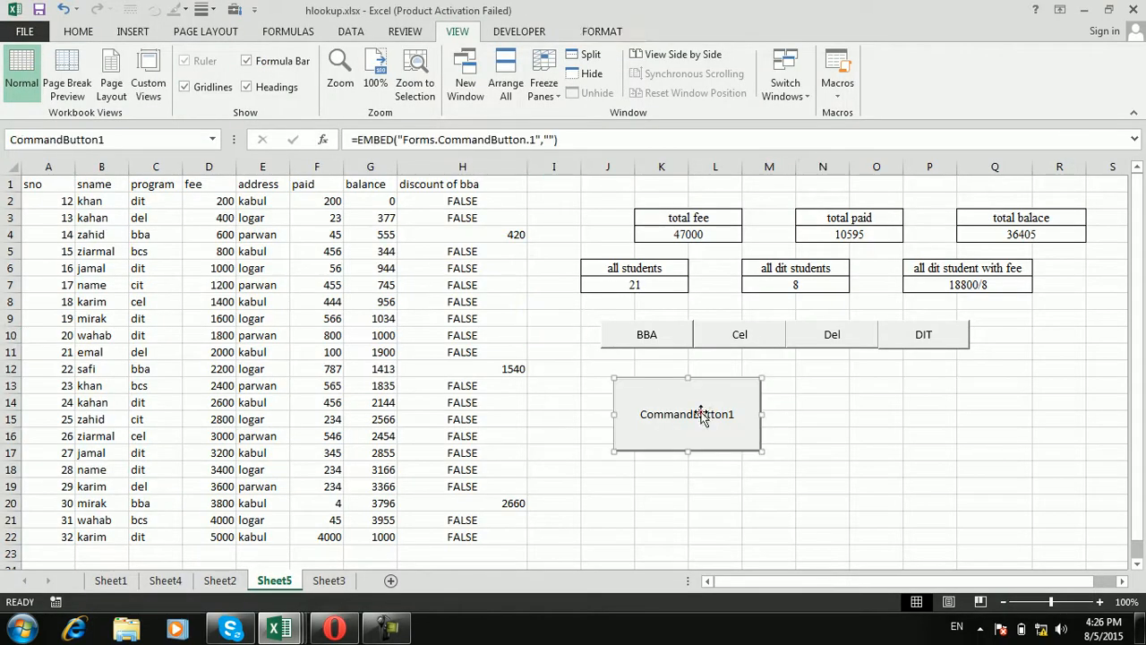
pyautogui.click(233, 8)
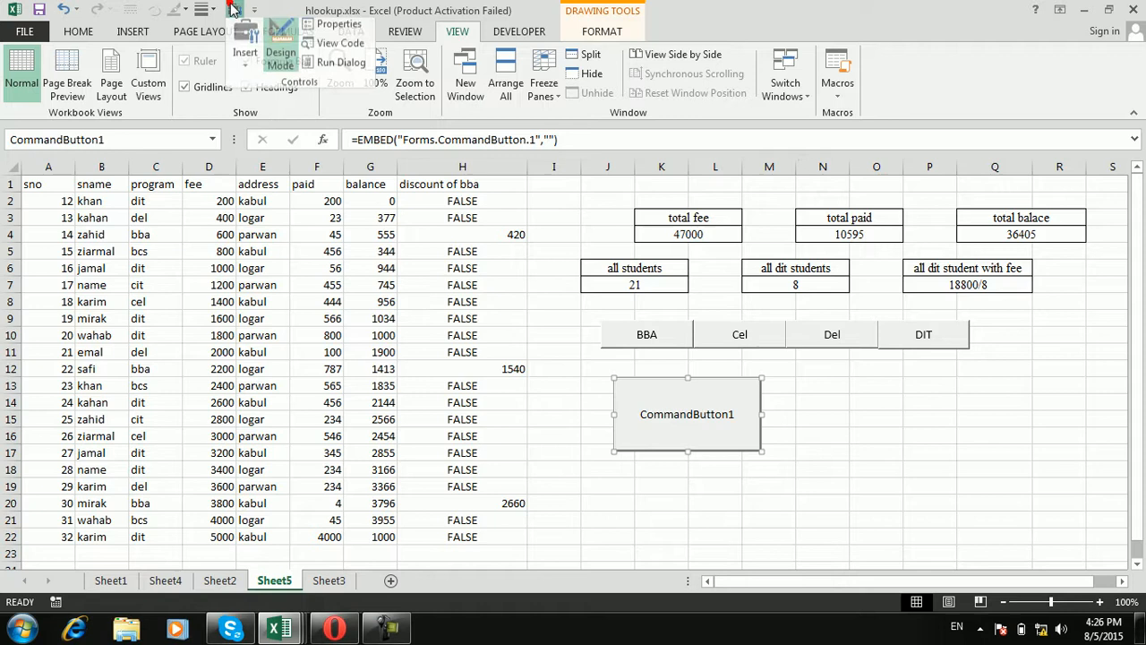
pyautogui.click(280, 52)
pyautogui.click(689, 431)
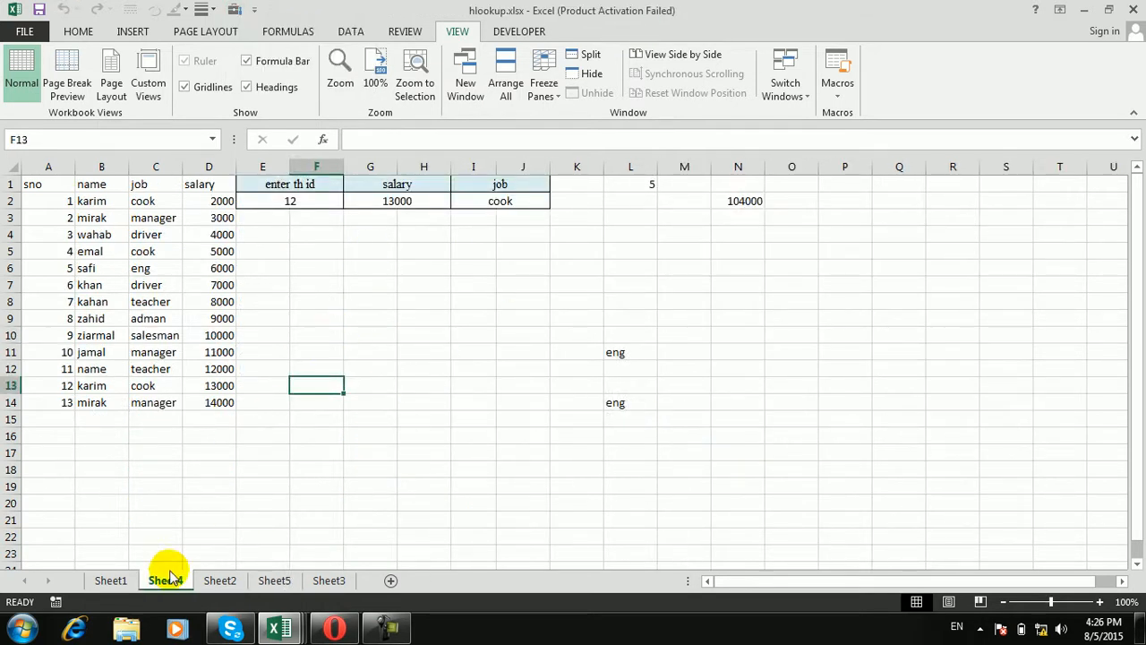
# Step: Check the contents of the workbook's other sheets, running the command button again from Sheet5, and return to Sheet5
pyautogui.click(219, 580)
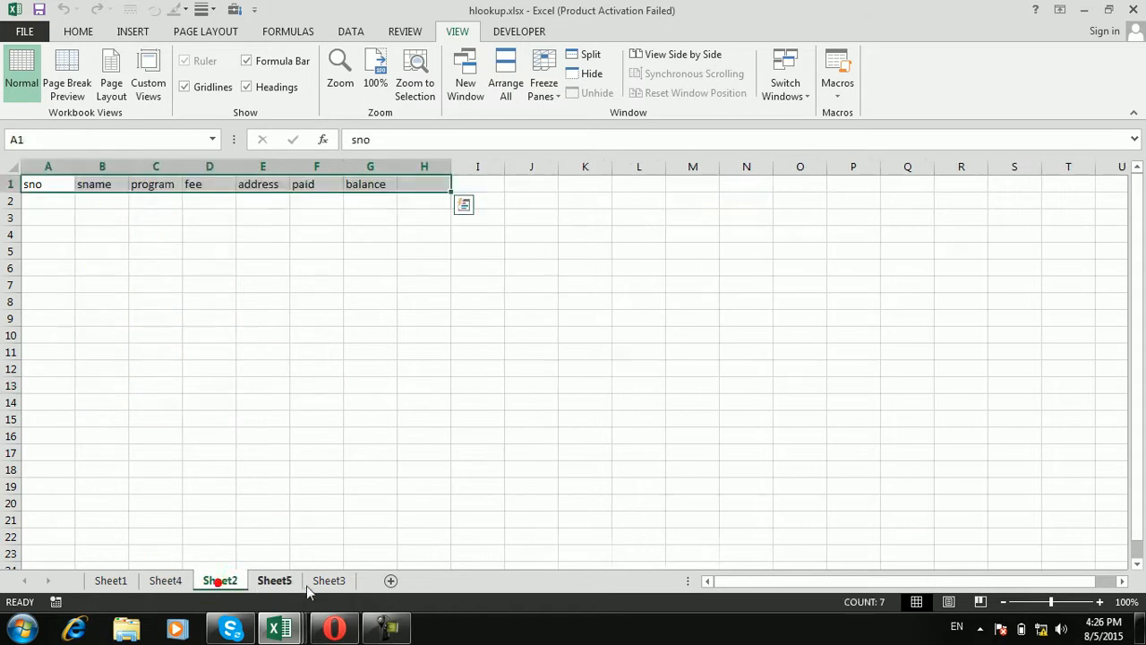
pyautogui.click(329, 580)
pyautogui.click(276, 579)
pyautogui.click(673, 428)
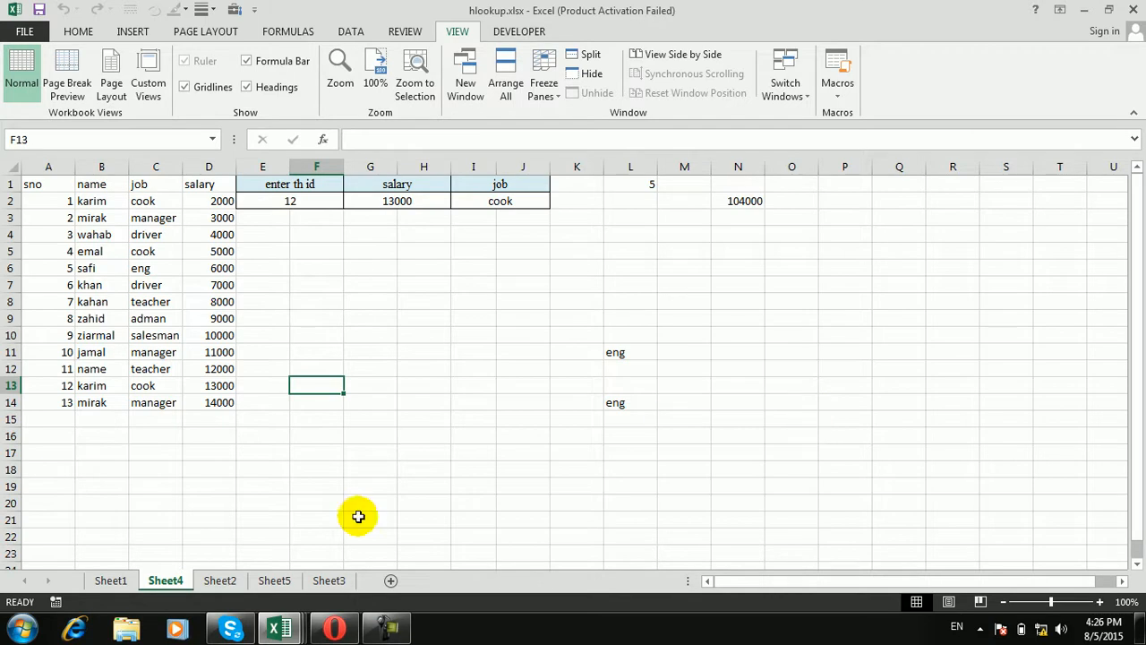
pyautogui.click(111, 579)
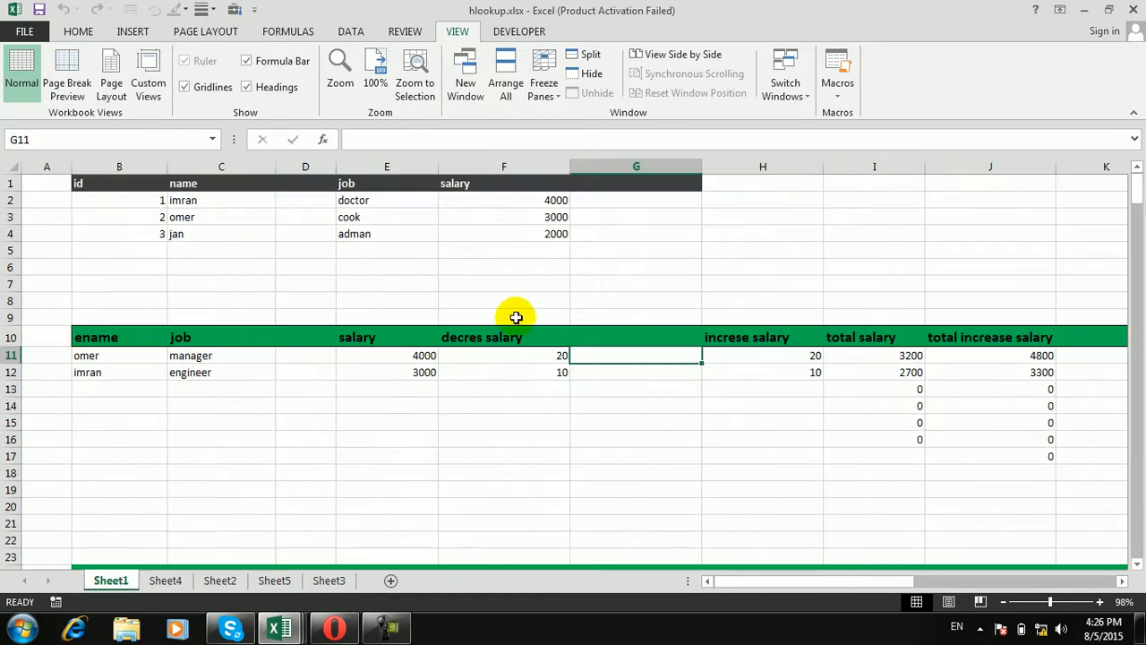
pyautogui.click(329, 580)
pyautogui.click(286, 583)
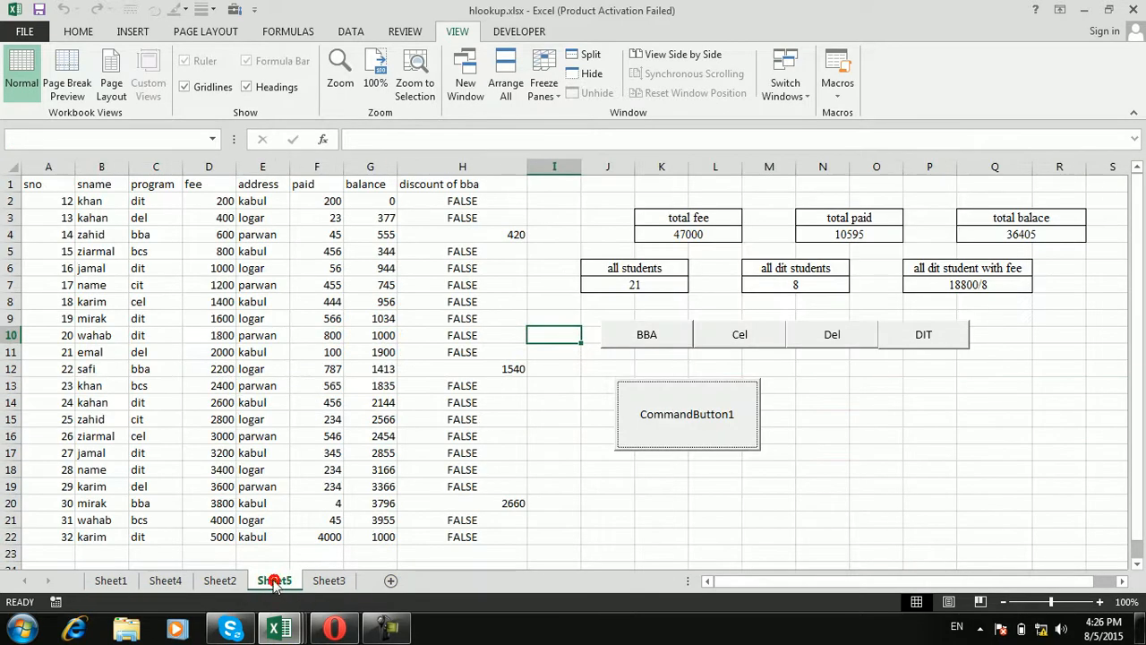
pyautogui.click(618, 473)
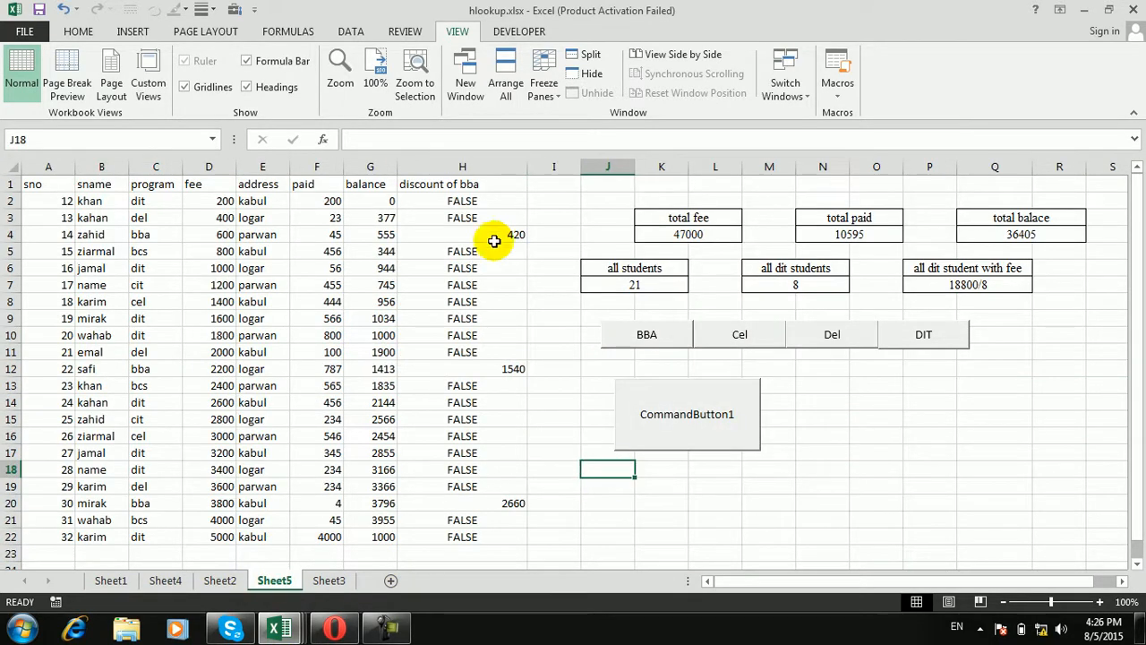
pyautogui.click(176, 584)
pyautogui.click(219, 580)
pyautogui.click(274, 580)
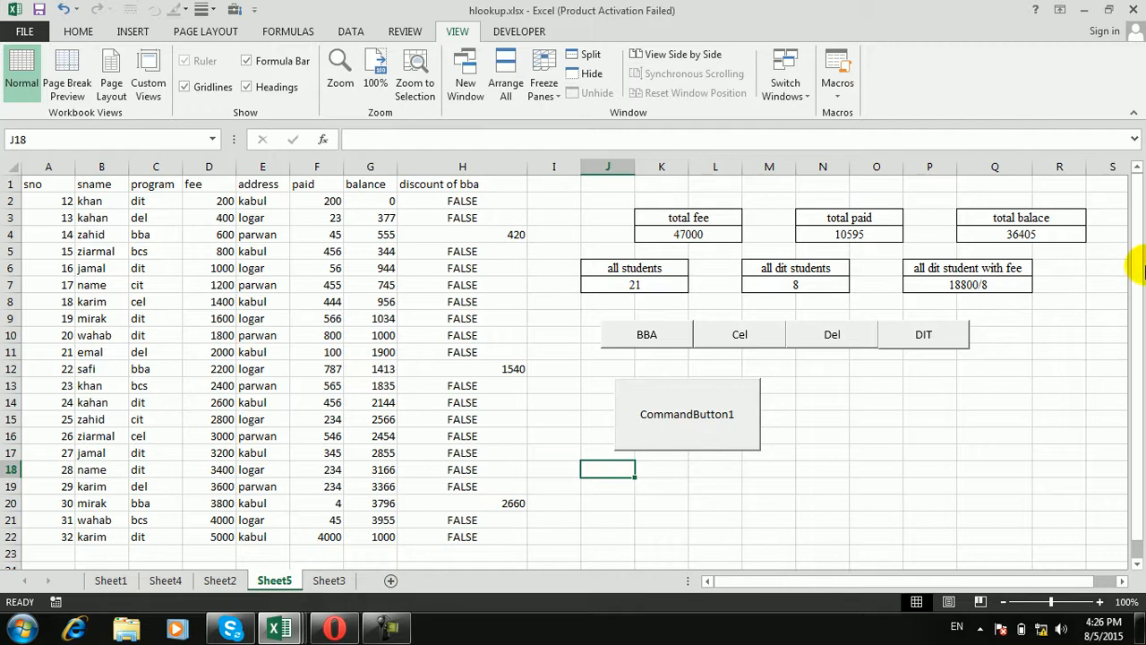
# Step: Copy the Sheet5 headings sno through balance (A1:G1) into a new sheet, starting at cell A4
pyautogui.moveTo(363, 185); pyautogui.dragTo(55, 182)
pyautogui.hotkey('ctrl', 'c')
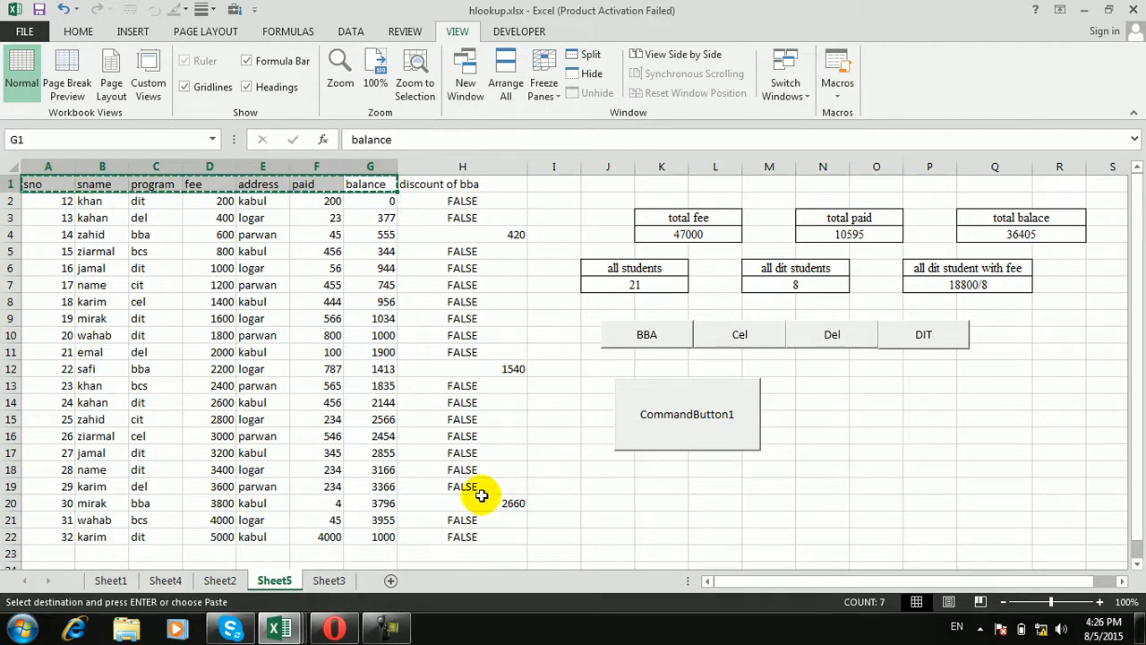
pyautogui.click(426, 580)
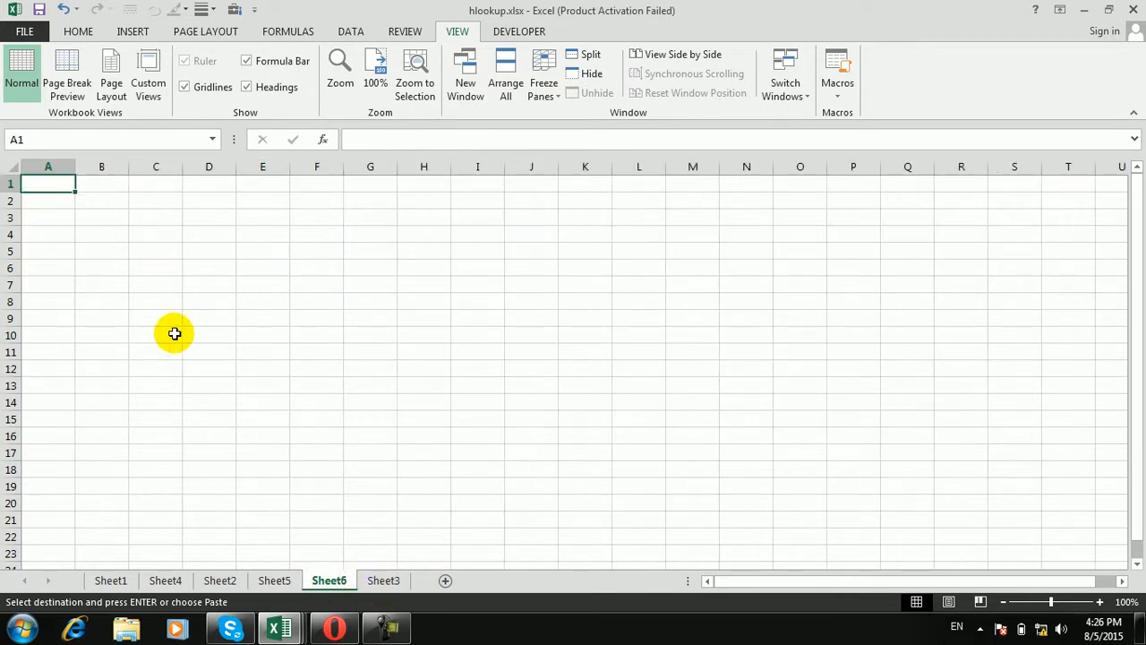
pyautogui.click(45, 228)
pyautogui.hotkey('ctrl', 'v')
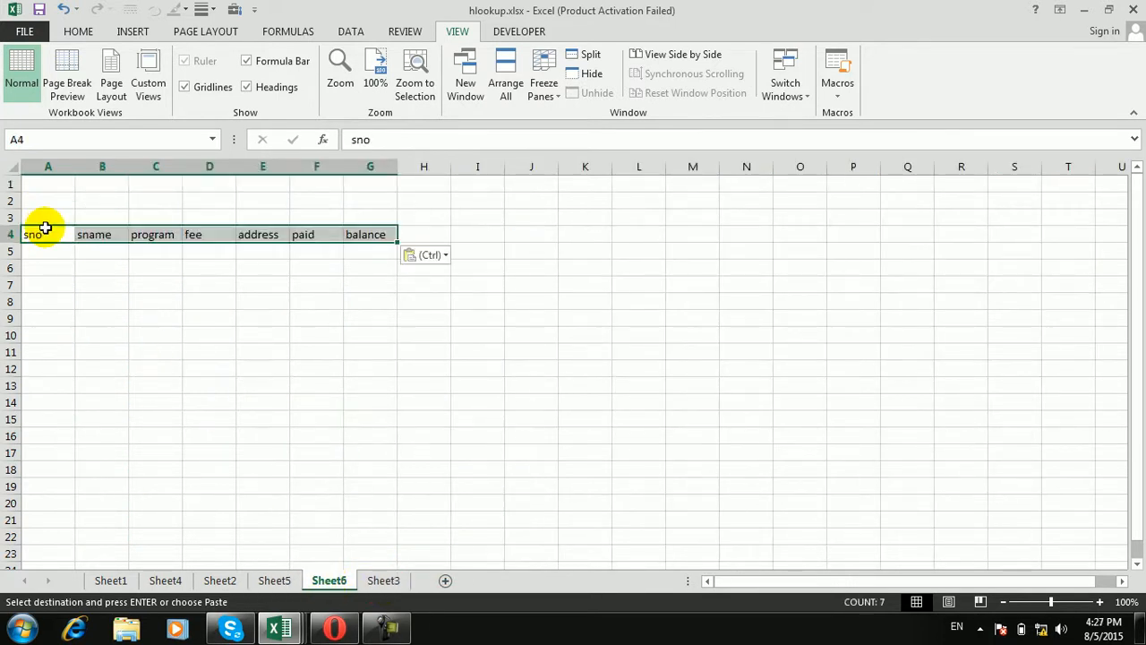
# Step: Merge F1:H2 across by row and enter "enter the ID no to search the" in the merged cell of row 1
pyautogui.moveTo(302, 182); pyautogui.dragTo(438, 199)
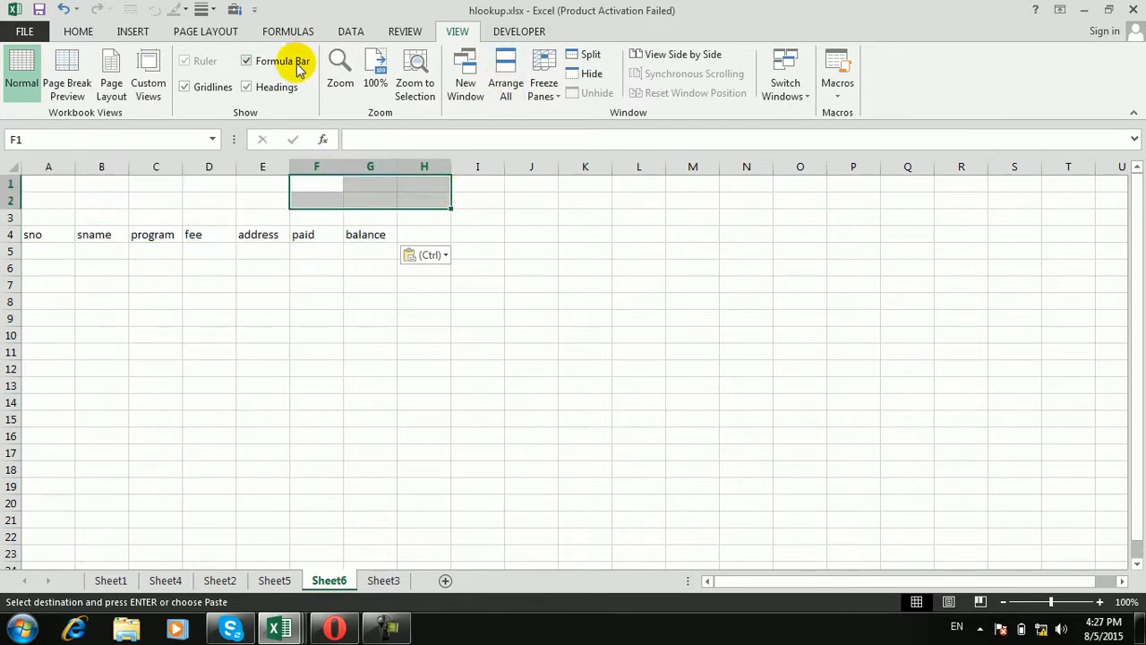
pyautogui.click(80, 31)
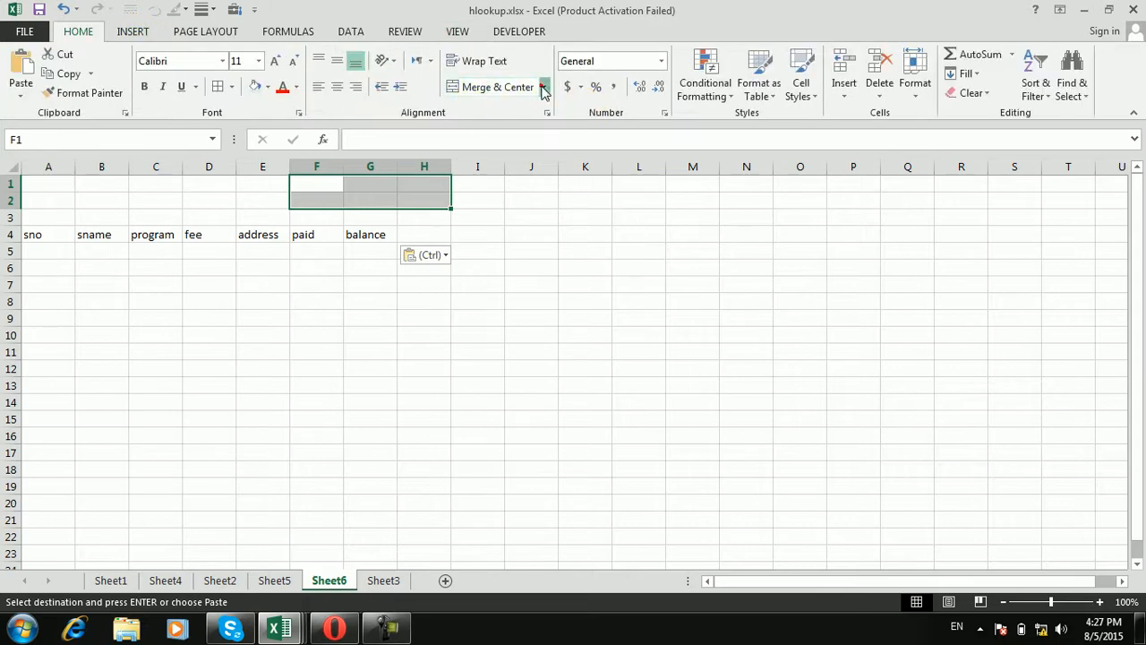
pyautogui.click(542, 87)
pyautogui.click(507, 131)
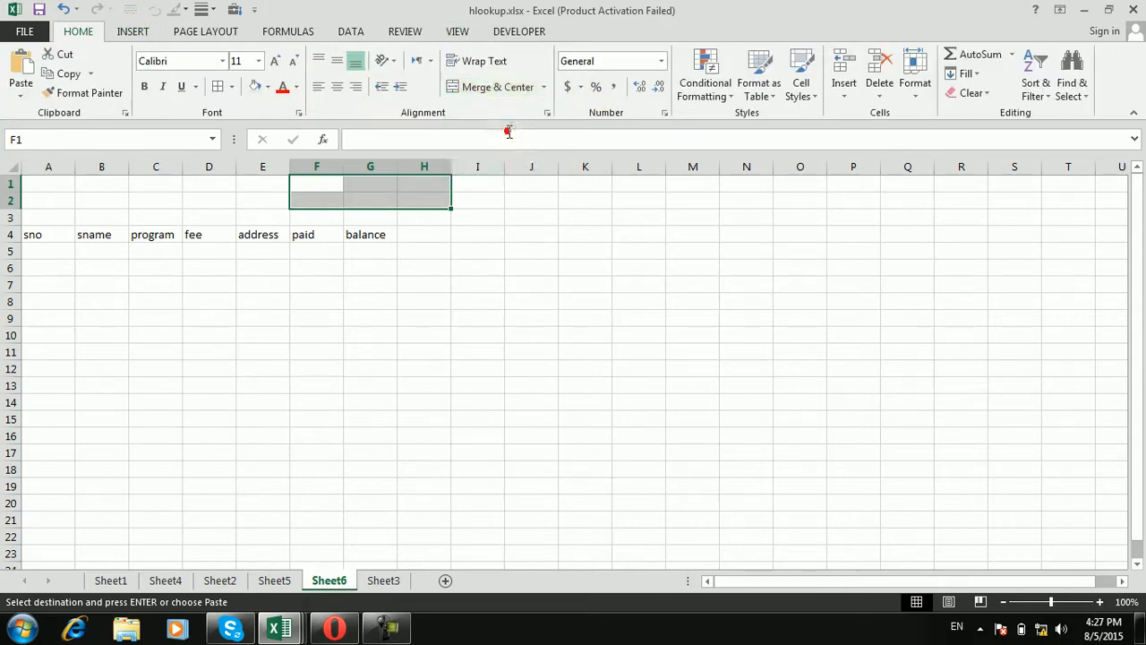
pyautogui.click(392, 181)
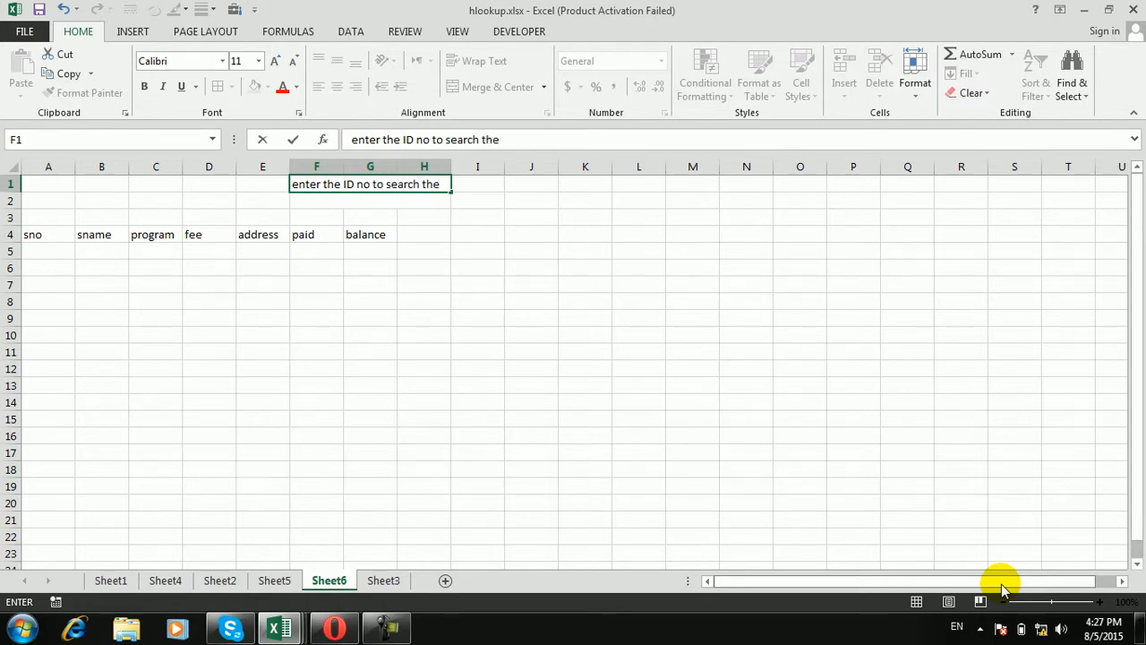
pyautogui.press('Return')
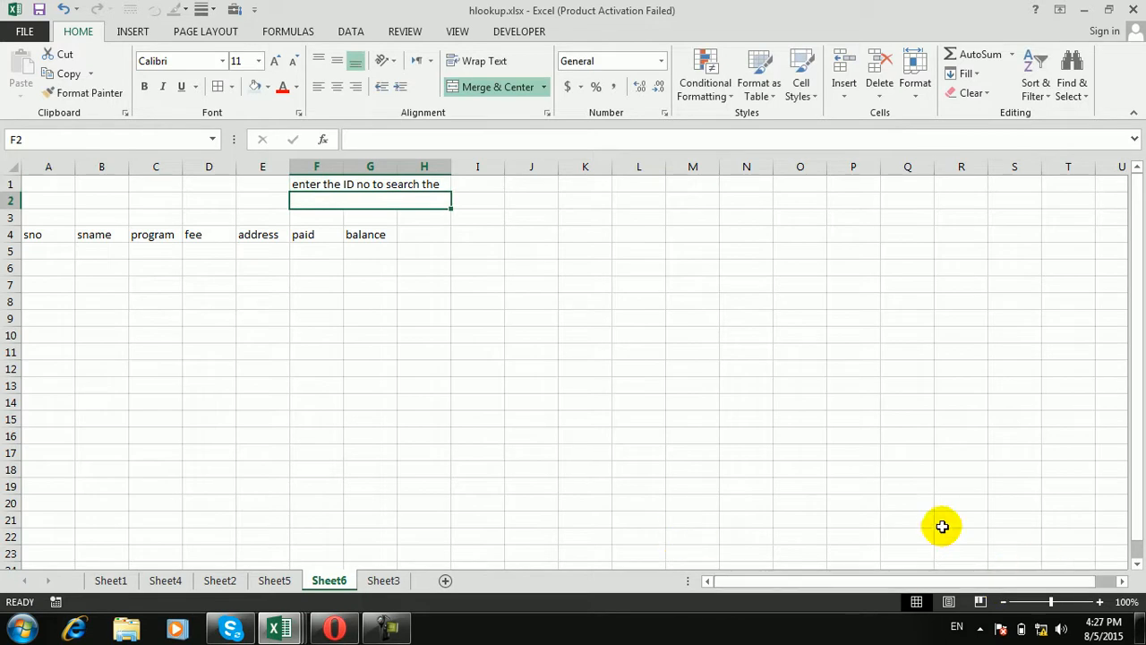
# Step: Try to enter a VLOOKUP formula in A5 with F2 as lookup value and Sheet5!A2:G22 as table array
pyautogui.click(26, 253)
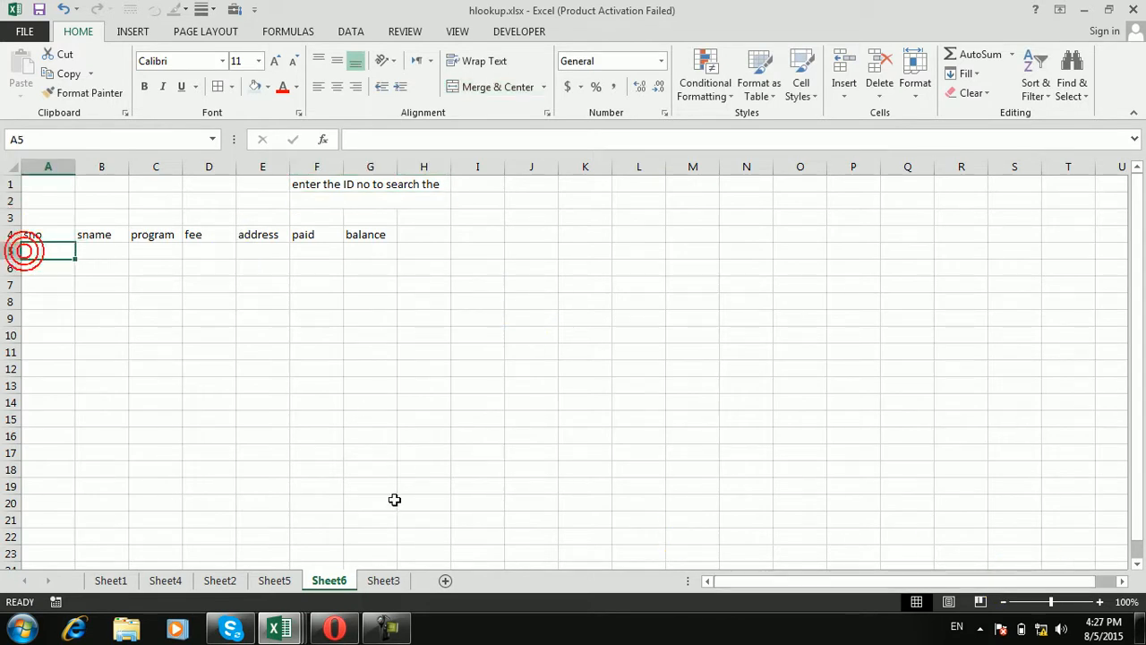
pyautogui.write('=v')
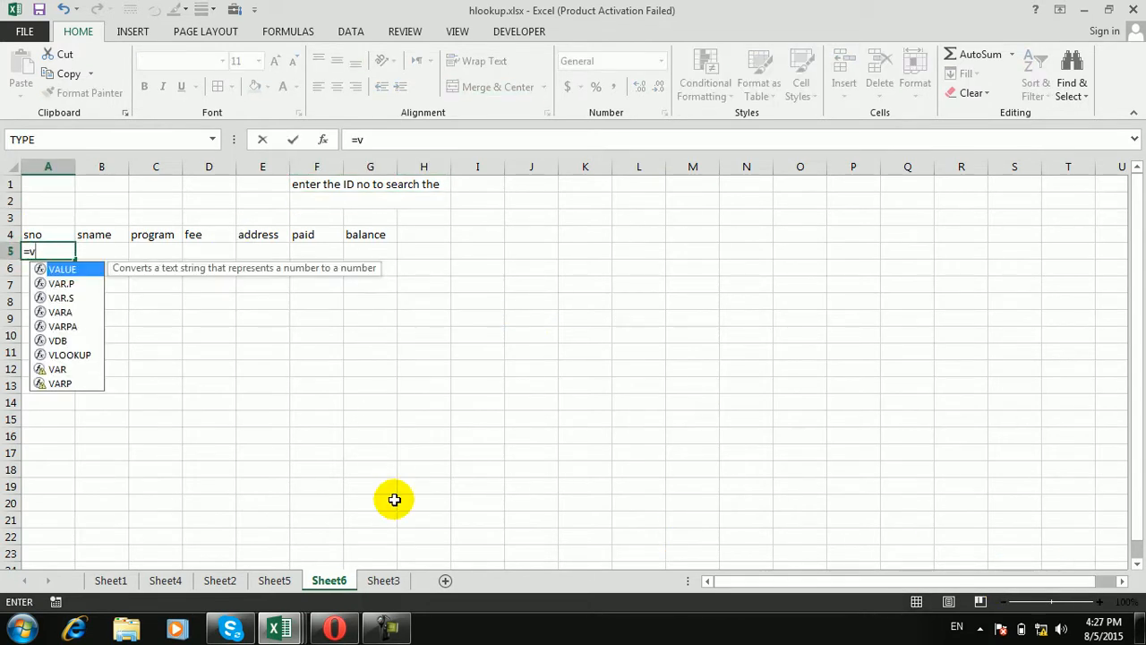
pyautogui.write('lo')
pyautogui.press('Tab')
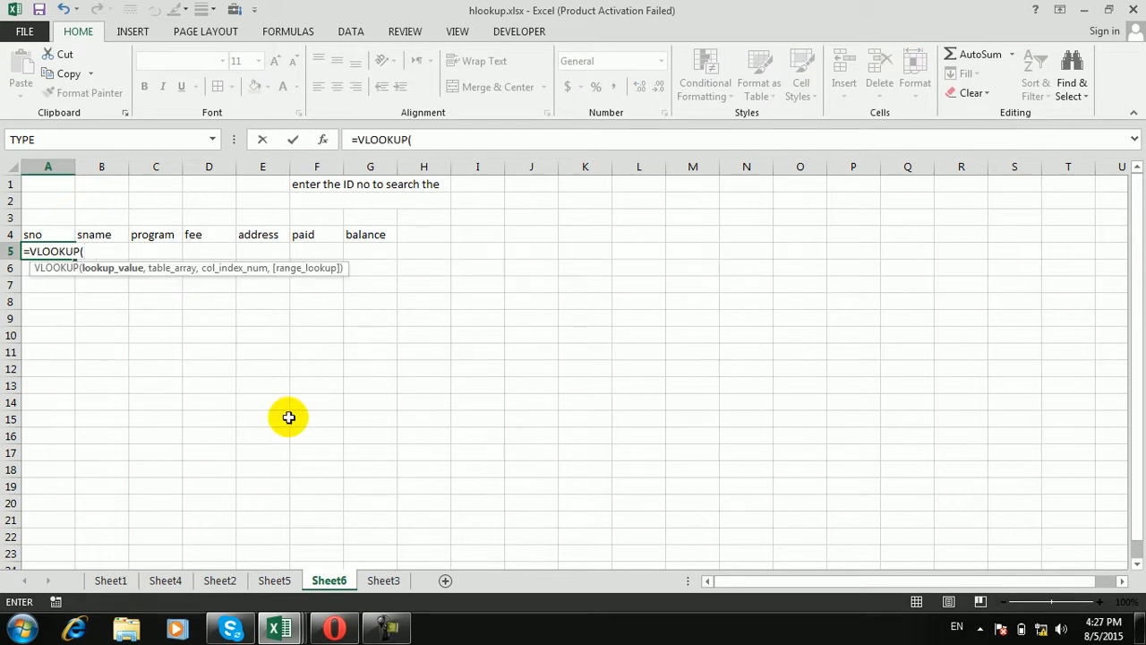
pyautogui.click(373, 198)
pyautogui.click(374, 198)
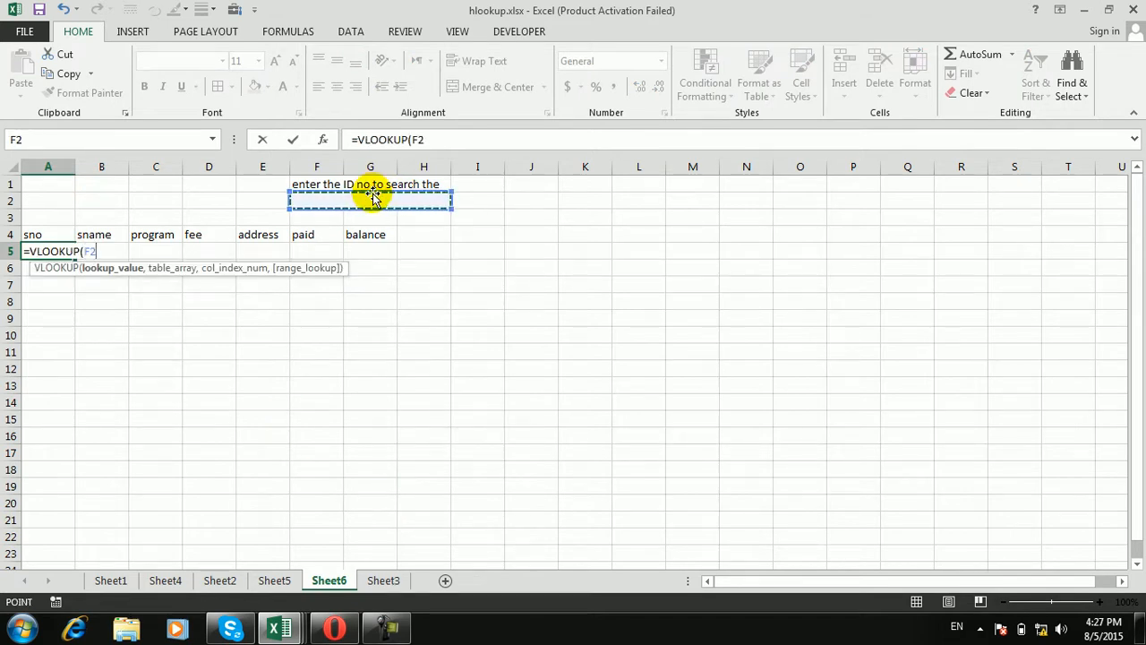
pyautogui.write(',')
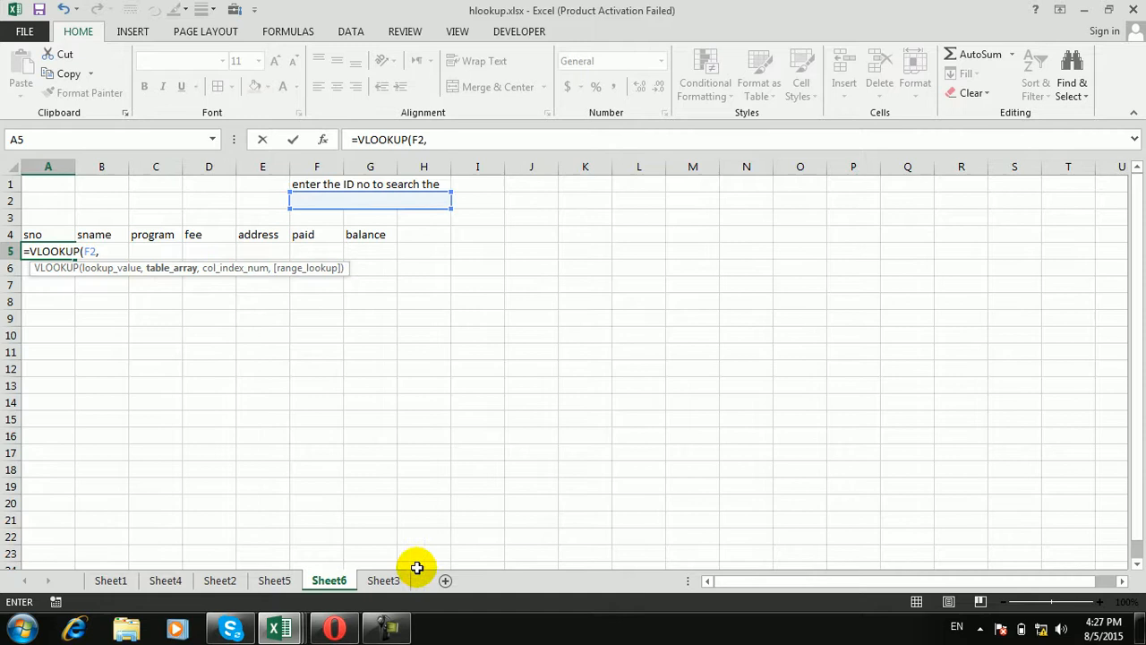
pyautogui.click(271, 580)
pyautogui.moveTo(50, 197); pyautogui.dragTo(349, 538)
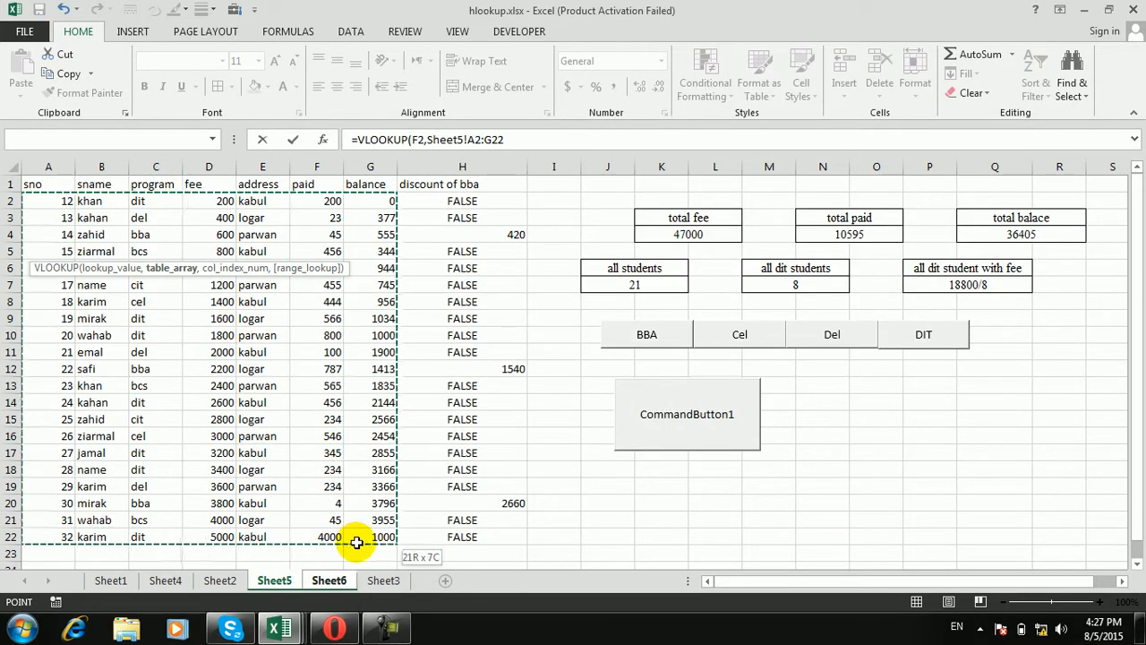
pyautogui.press('Return')
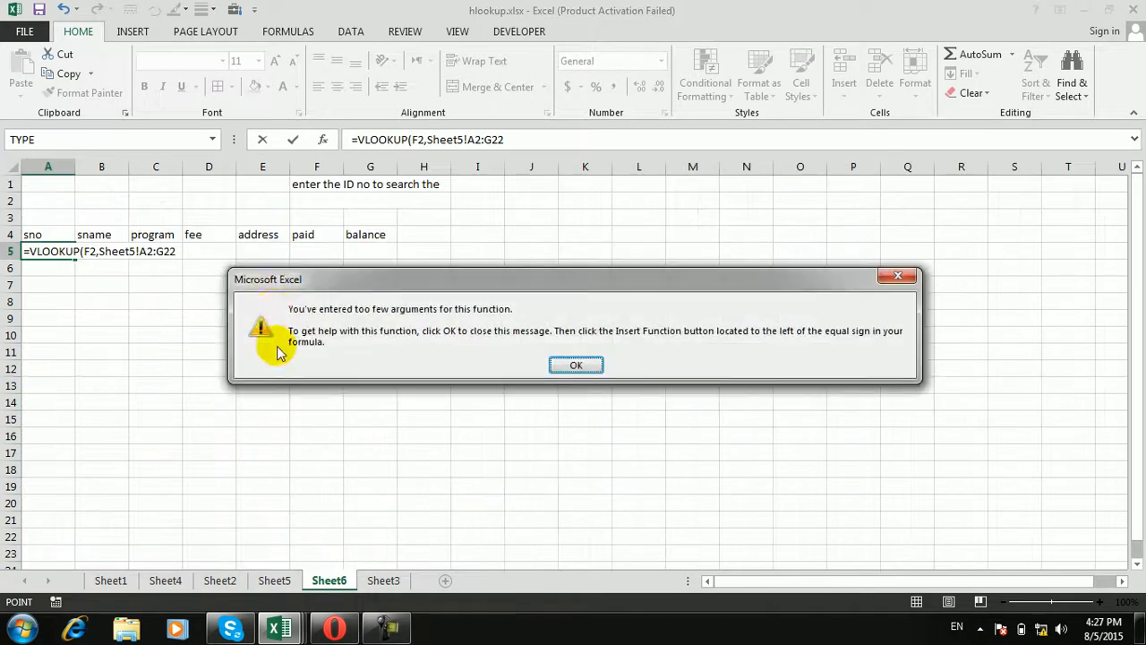
pyautogui.click(576, 365)
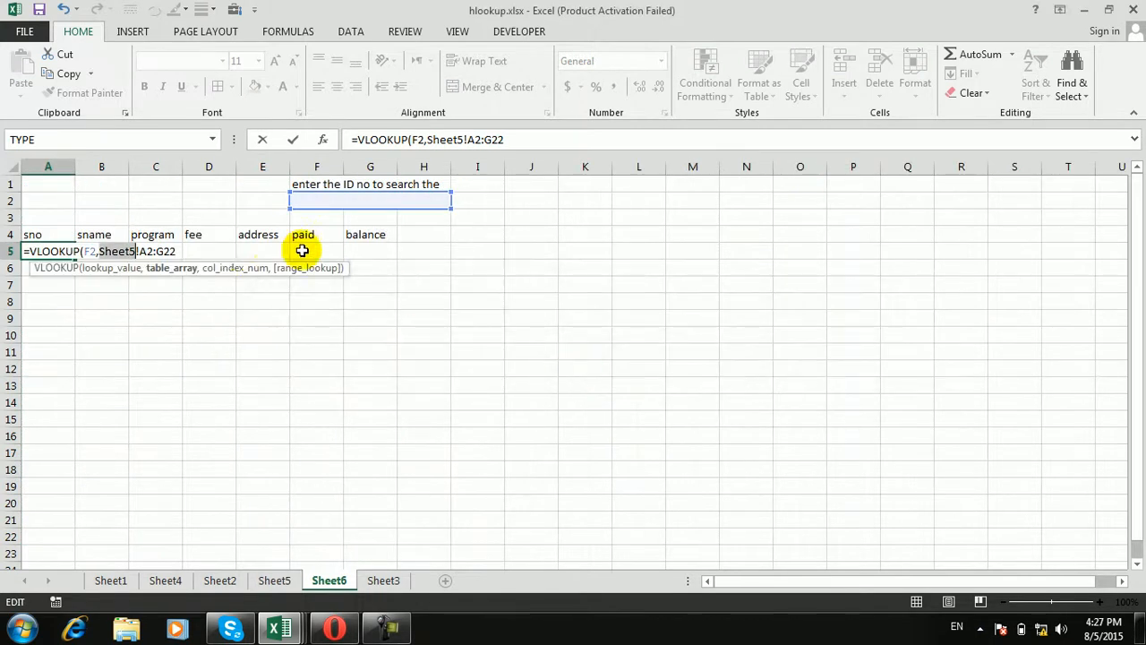
# Step: Try to rewrite the A5 formula's arguments as Sheet5!A2:G21, Sheet6! and Sheet6!F2
pyautogui.click(179, 250)
pyautogui.moveTo(177, 250); pyautogui.dragTo(83, 251)
pyautogui.press('BackSpace')
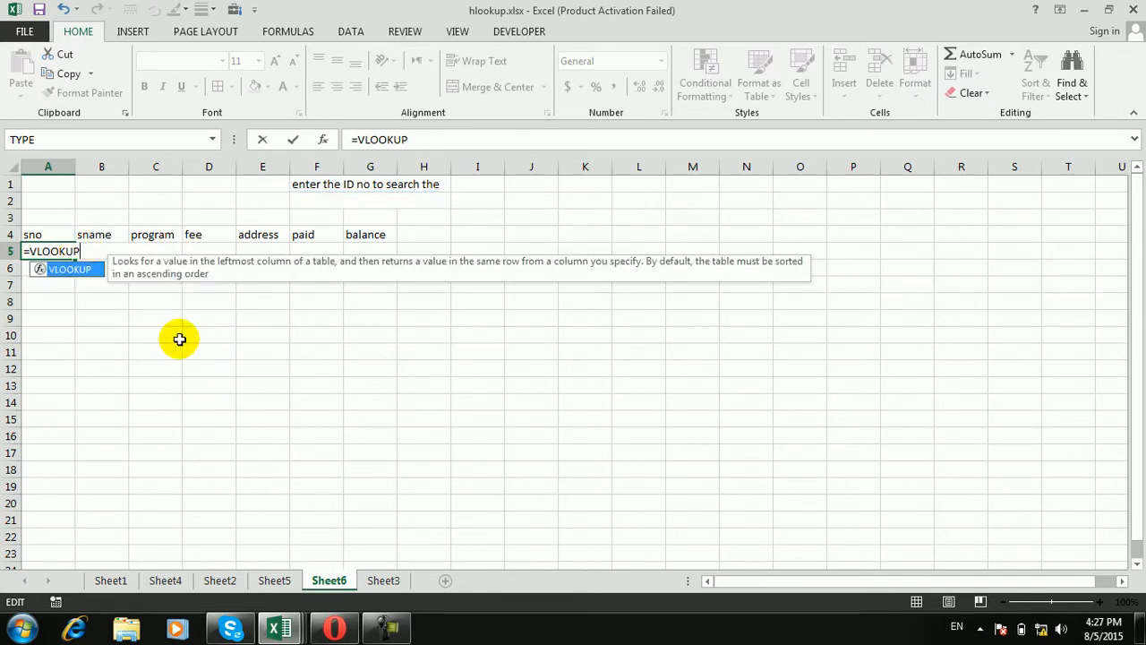
pyautogui.write('(')
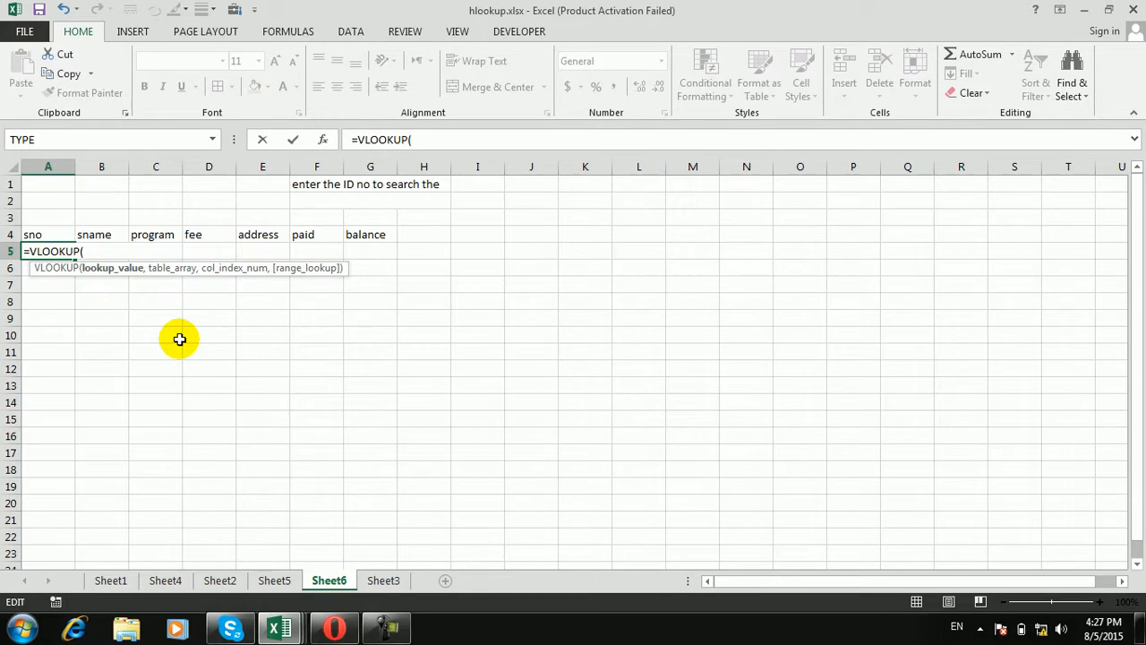
pyautogui.click(285, 580)
pyautogui.moveTo(61, 201); pyautogui.dragTo(380, 524)
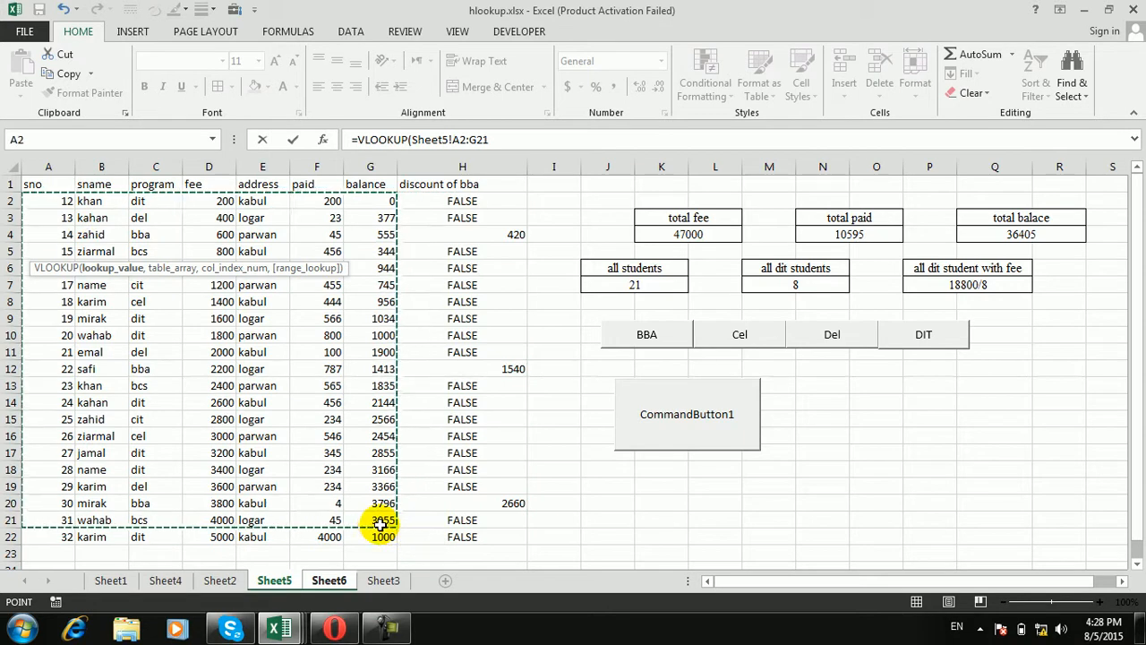
pyautogui.write(',Sheet5!')
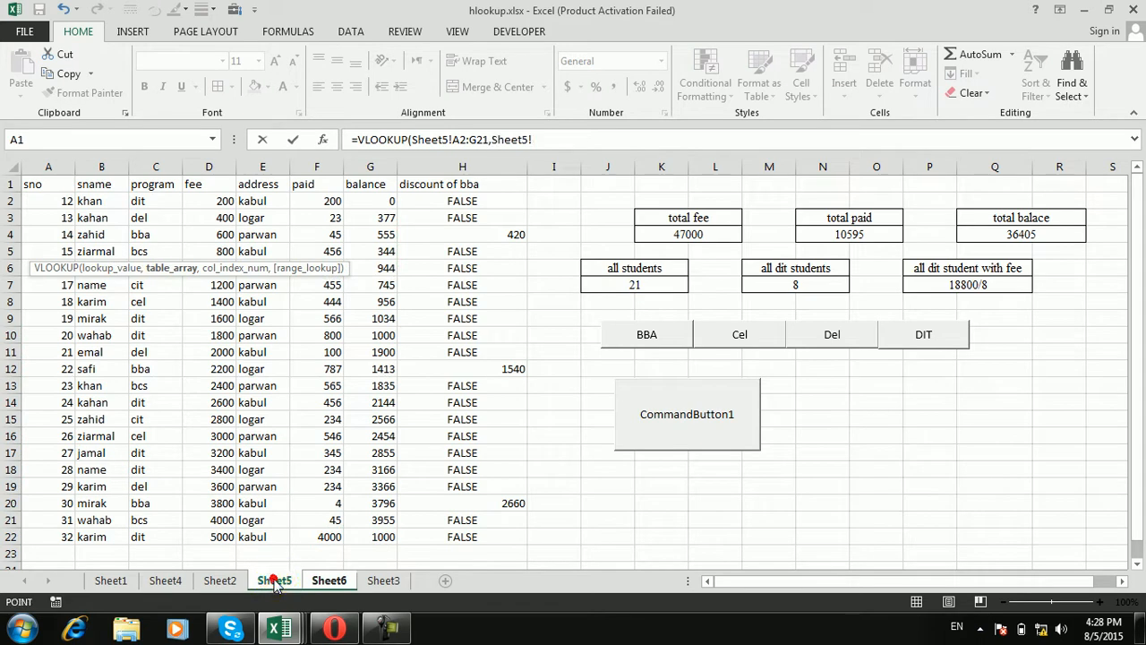
pyautogui.click(327, 581)
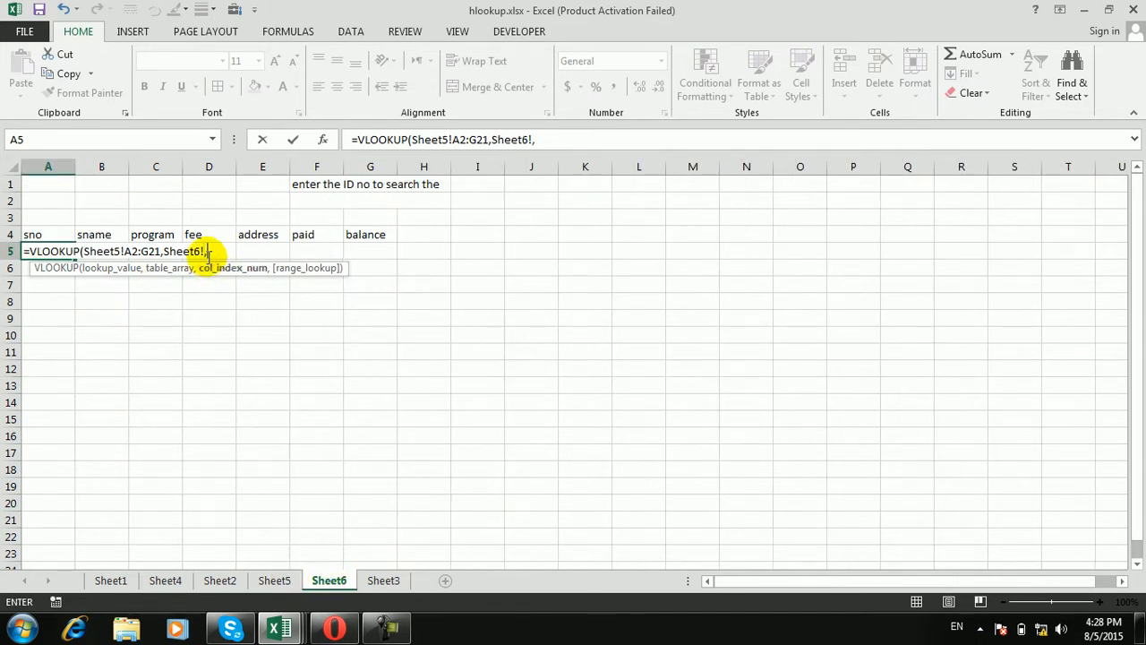
pyautogui.write(',')
pyautogui.click(352, 199)
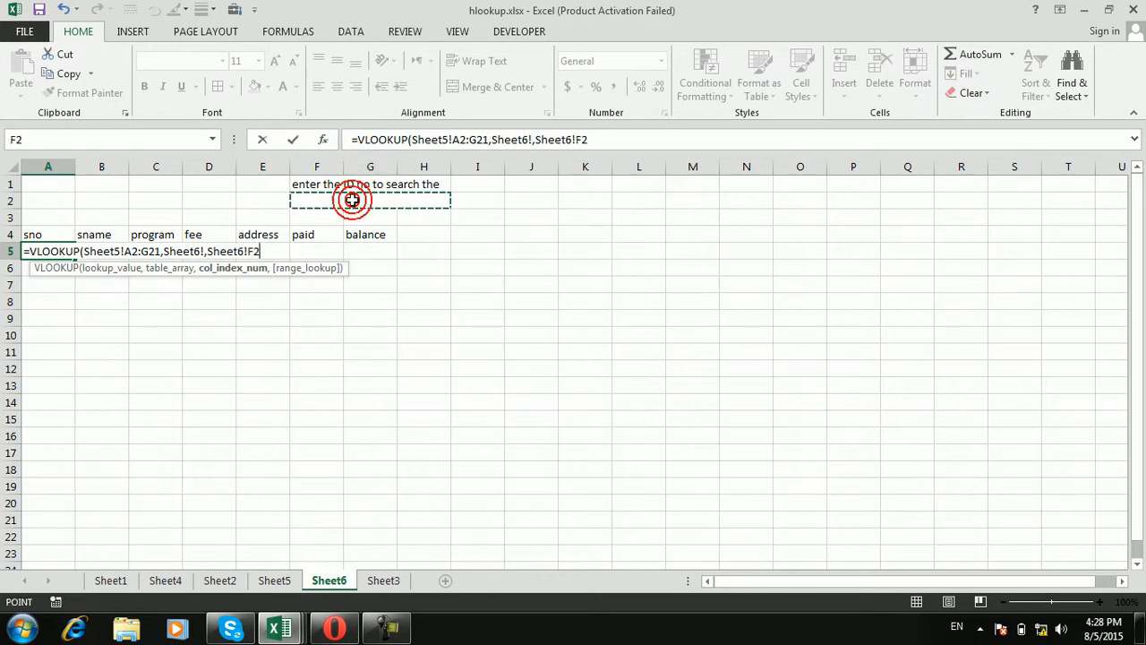
pyautogui.press('Return')
pyautogui.press('Return')
pyautogui.press('Return')
pyautogui.press('Return')
pyautogui.press('Return')
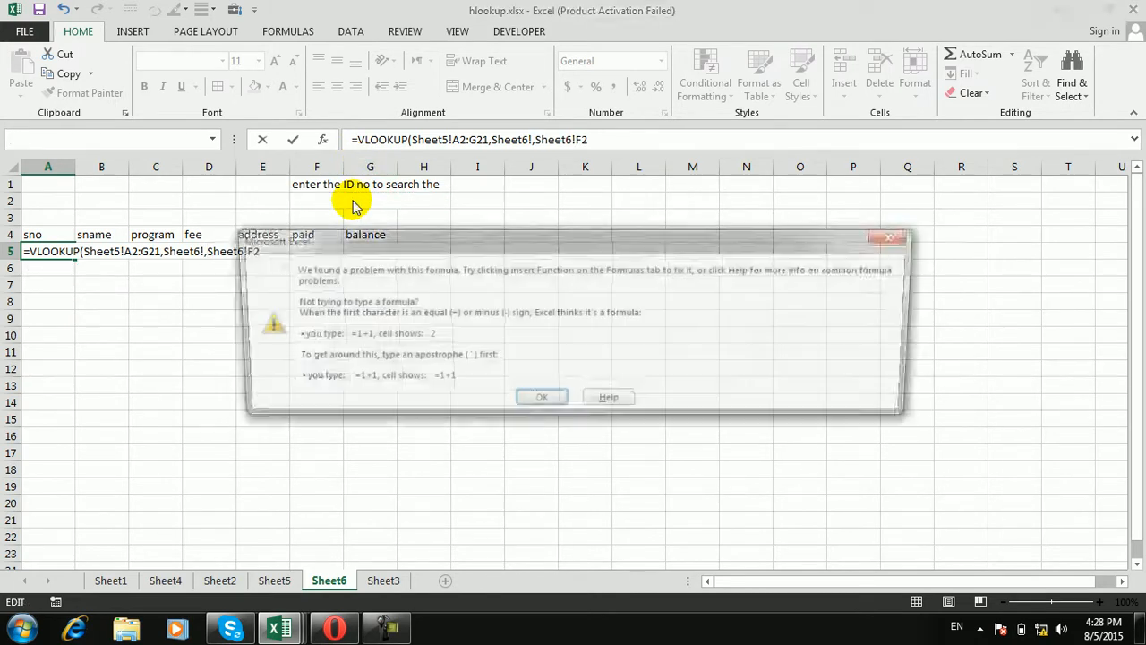
pyautogui.press('Return')
pyautogui.press('Return')
# Step: Try to commit the A5 VLOOKUP formula with only Sheet5!A2:G21 and Sheet6!F2 as its arguments
pyautogui.press('BackSpace')
pyautogui.press('Return')
pyautogui.press('Return')
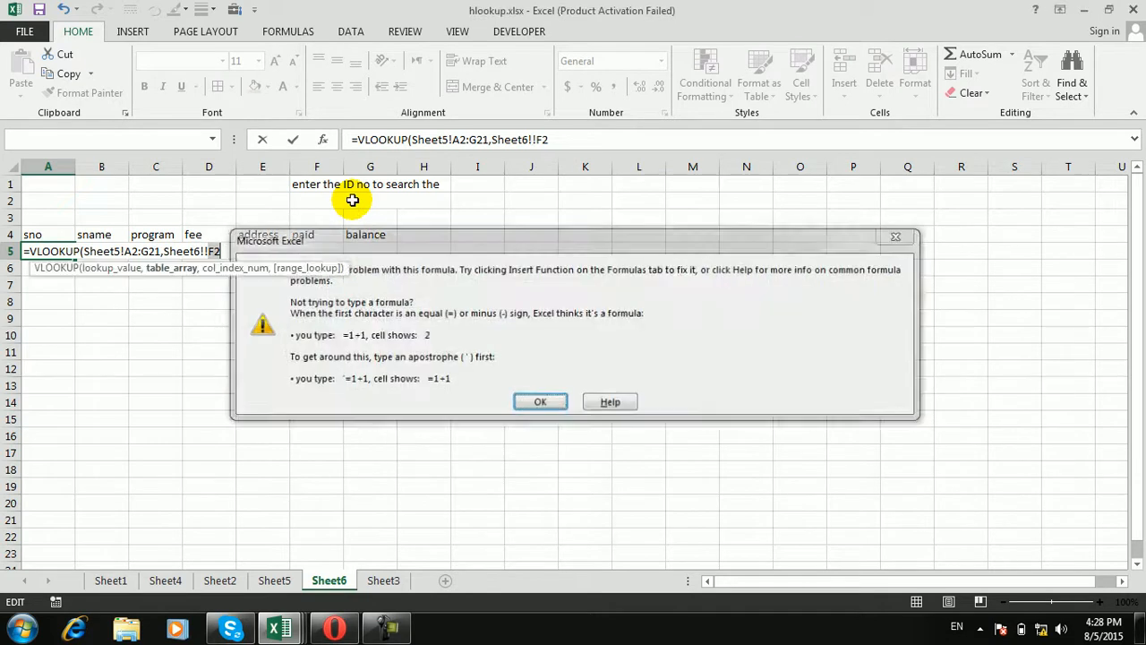
pyautogui.press('BackSpace')
pyautogui.press('BackSpace')
pyautogui.press('BackSpace')
pyautogui.press('BackSpace')
pyautogui.press('BackSpace')
pyautogui.press('BackSpace')
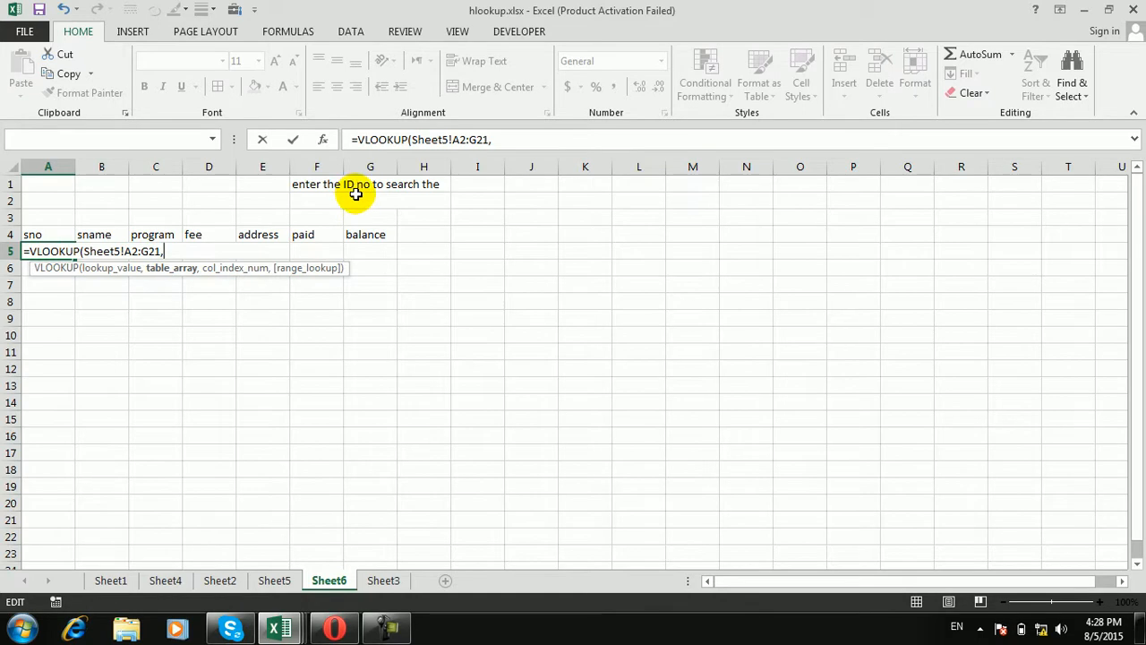
pyautogui.click(356, 195)
pyautogui.press('Return')
pyautogui.press('Return')
pyautogui.press('Return')
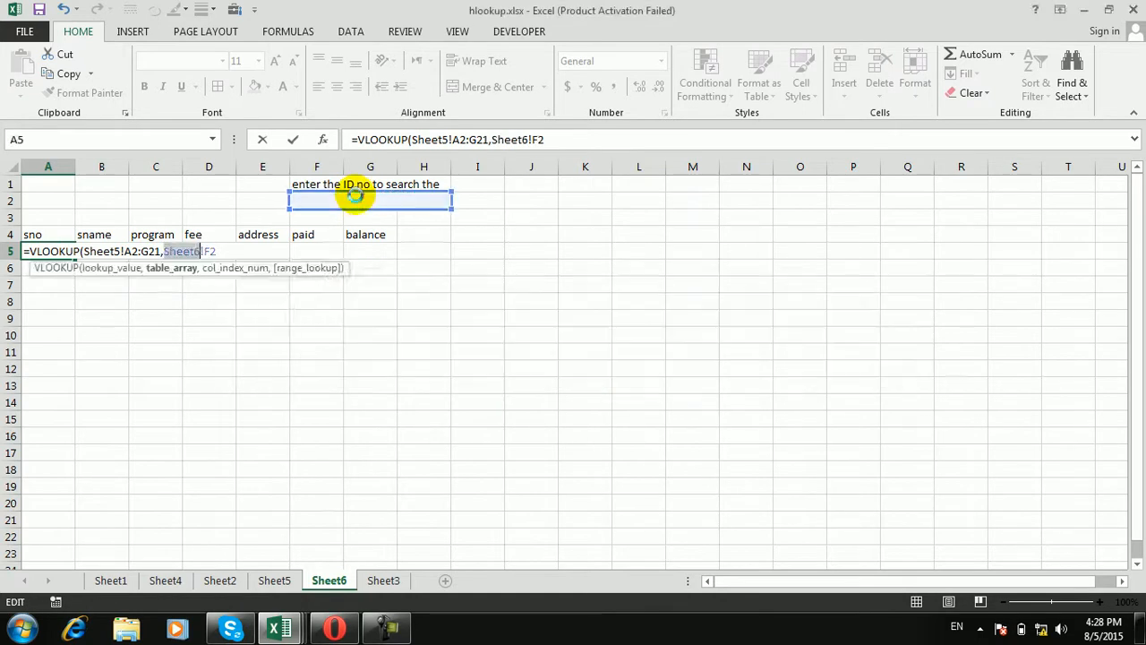
pyautogui.press('Return')
# Step: Delete the faulty VLOOKUP formula from A5, leaving the cell empty
pyautogui.press('BackSpace')
pyautogui.press('Delete')
pyautogui.press('Delete')
pyautogui.press('Delete')
pyautogui.press('BackSpace')
pyautogui.press('BackSpace')
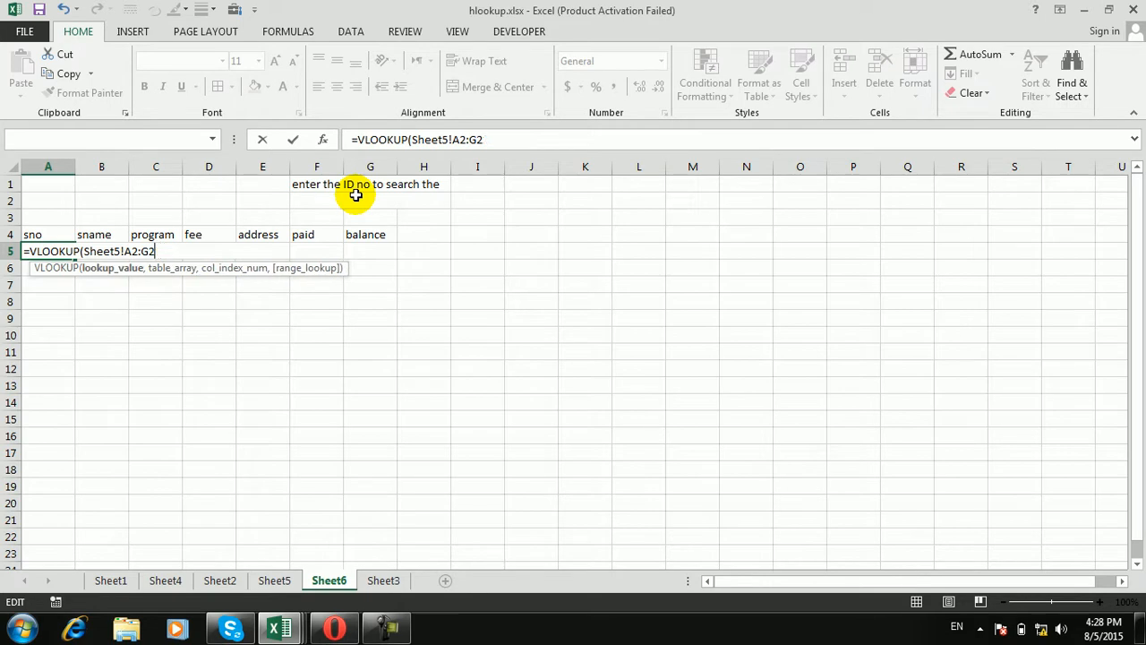
pyautogui.press('BackSpace')
pyautogui.press('BackSpace')
pyautogui.press('BackSpace')
pyautogui.press('BackSpace')
pyautogui.press('BackSpace')
pyautogui.press('BackSpace')
pyautogui.press('BackSpace')
pyautogui.press('BackSpace')
pyautogui.press('BackSpace')
pyautogui.press('BackSpace')
pyautogui.press('BackSpace')
pyautogui.press('BackSpace')
pyautogui.press('BackSpace')
pyautogui.press('BackSpace')
pyautogui.press('BackSpace')
pyautogui.press('BackSpace')
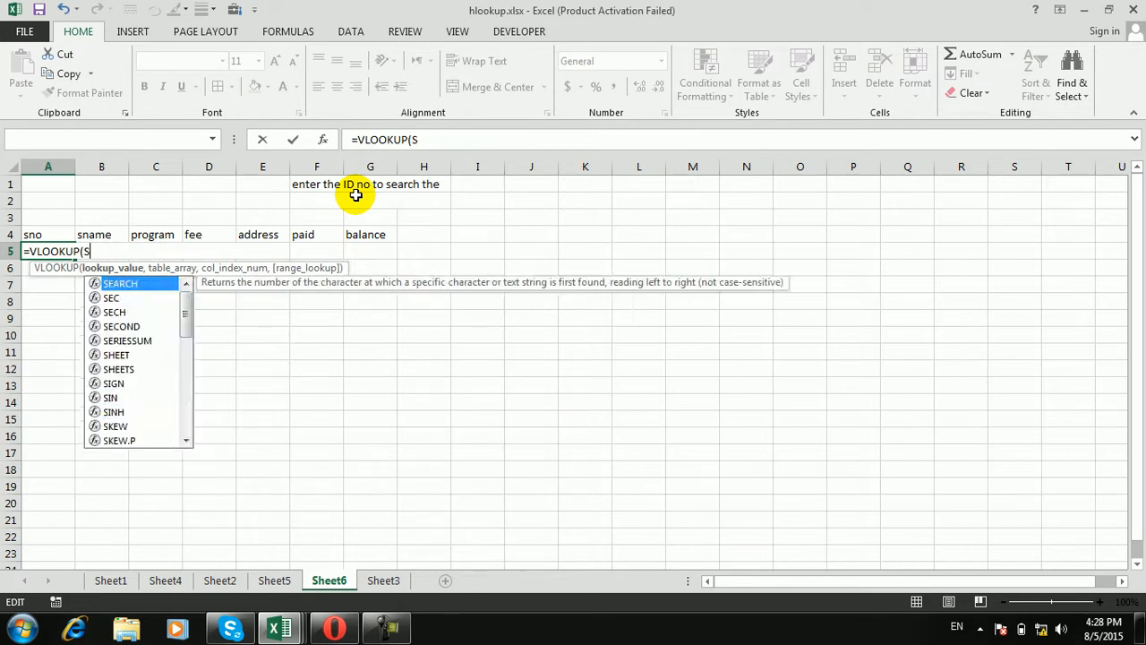
pyautogui.press('Return')
pyautogui.press('Return')
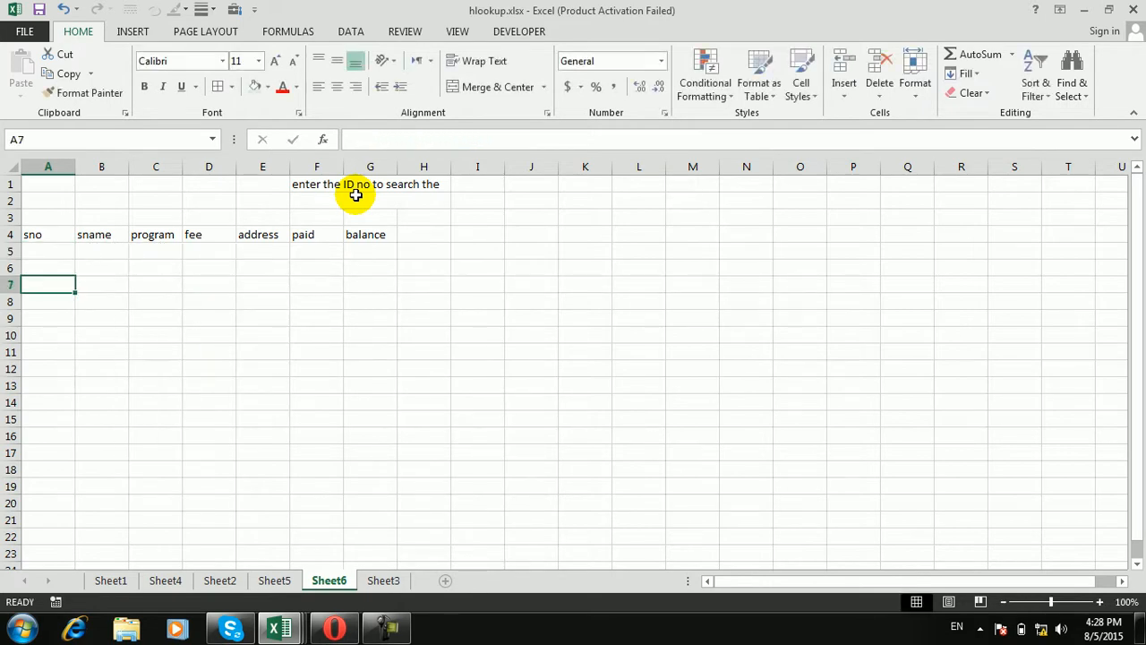
# Step: Start a VLOOKUP formula in A5 of Sheet6 with F2 as the lookup value
pyautogui.click(49, 257)
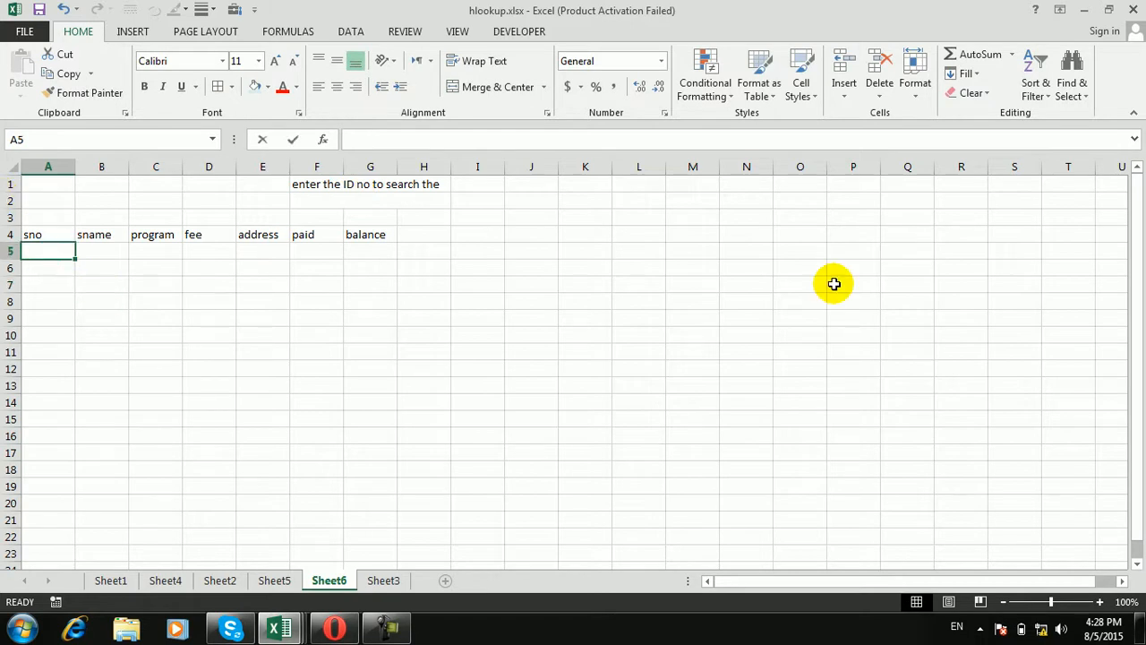
pyautogui.write('=v')
pyautogui.press('Escape')
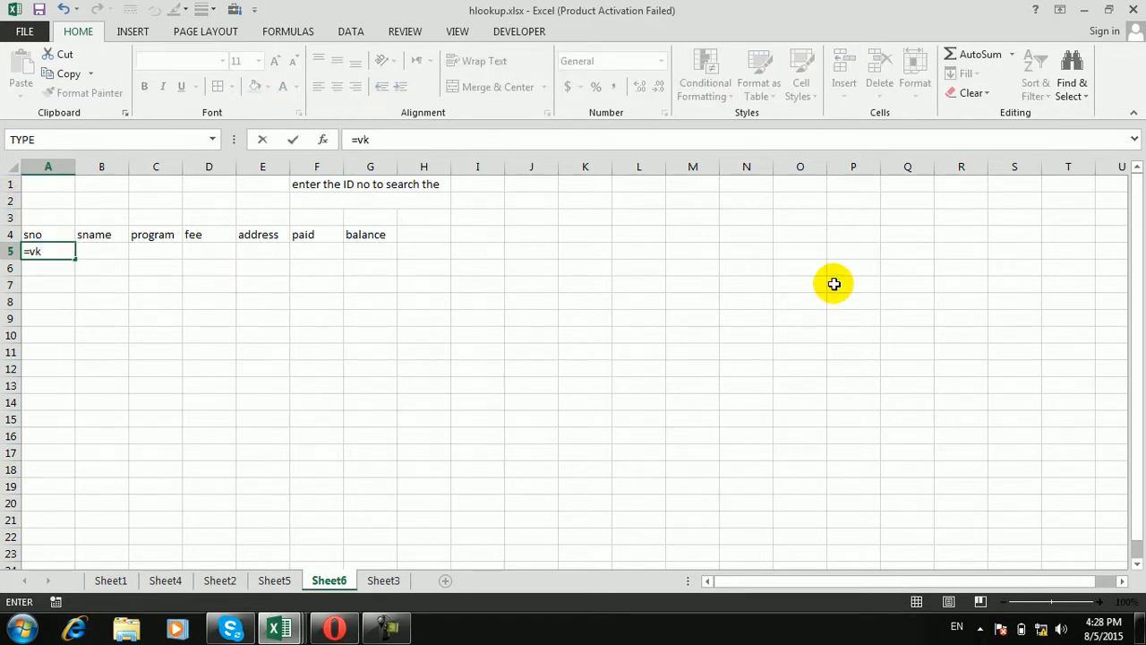
pyautogui.write('k')
pyautogui.press('BackSpace')
pyautogui.write('lo')
pyautogui.press('Tab')
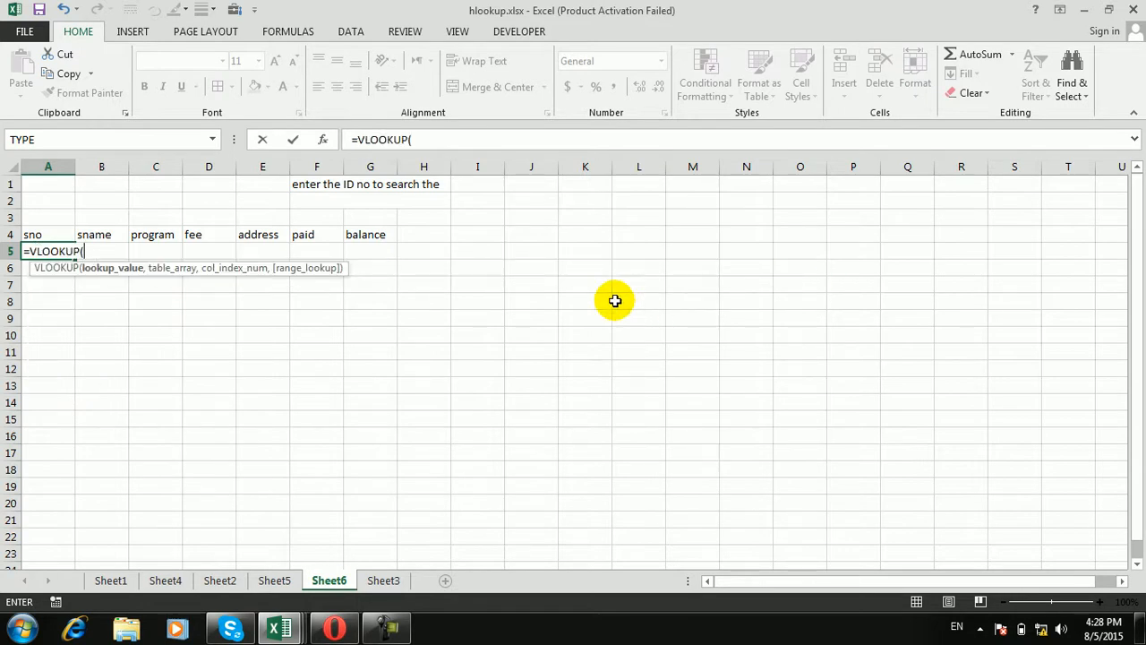
pyautogui.click(330, 199)
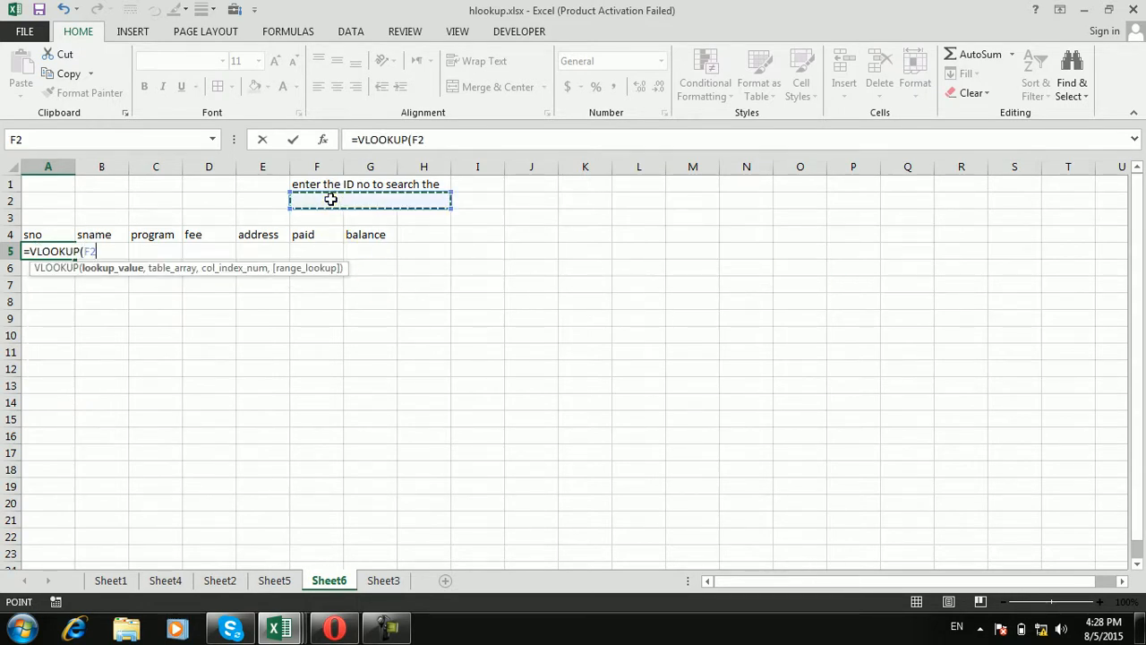
pyautogui.write(',')
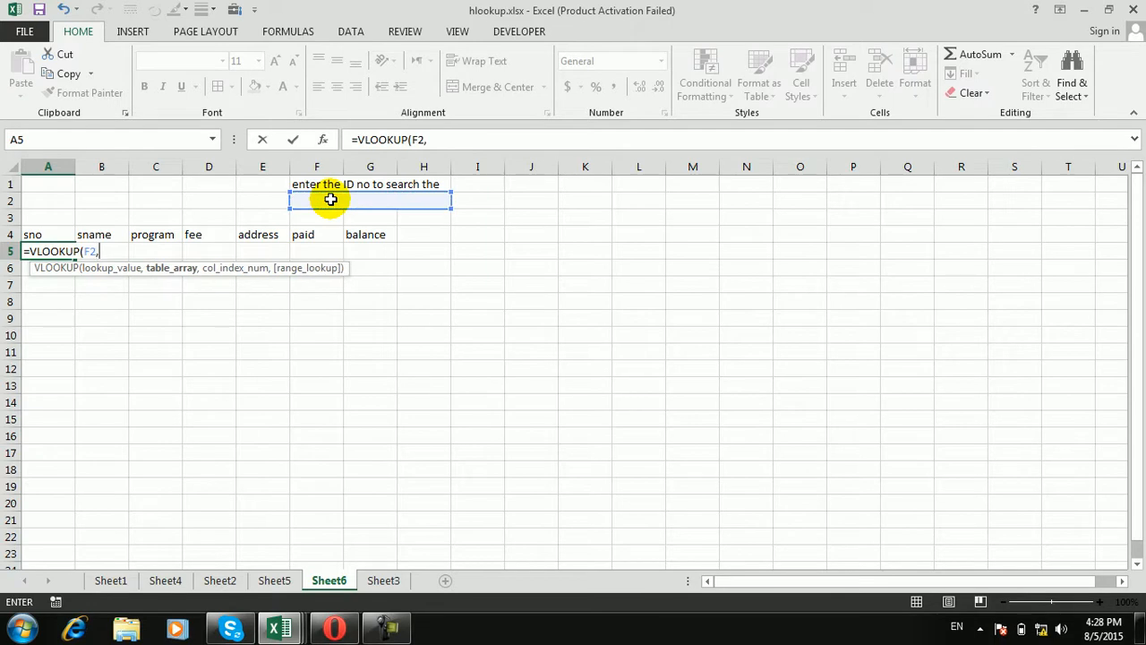
# Step: Add Sheet5!A2:G22 as the table array and try to commit the A5 formula without further arguments
pyautogui.click(275, 580)
pyautogui.moveTo(41, 201); pyautogui.dragTo(376, 532)
pyautogui.press('Return')
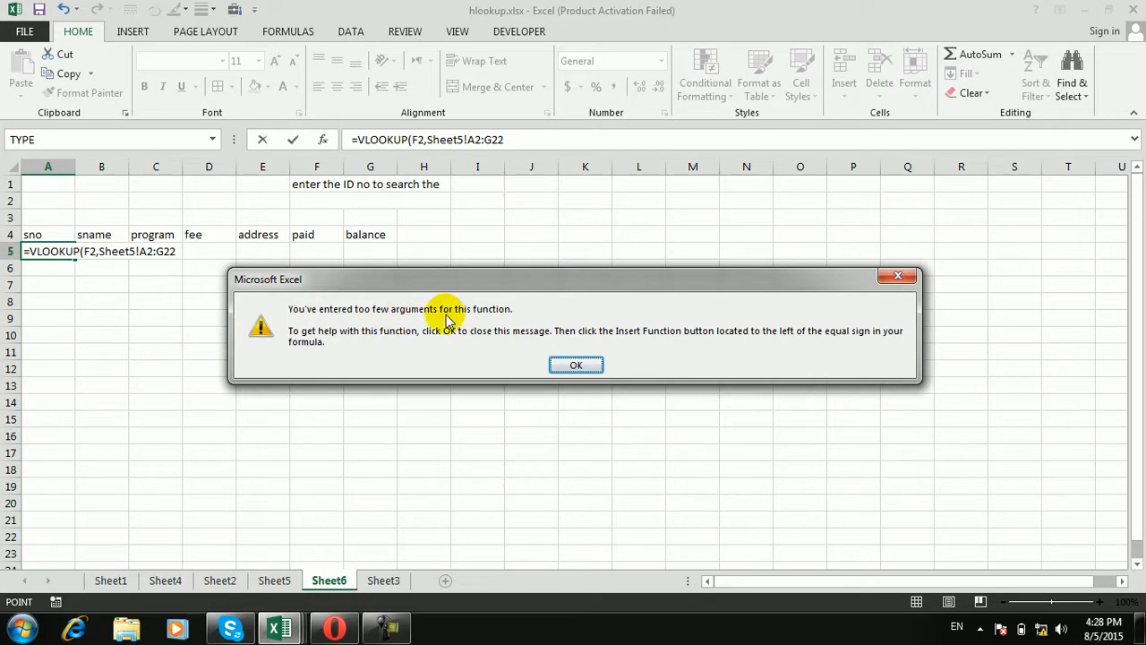
pyautogui.click(576, 366)
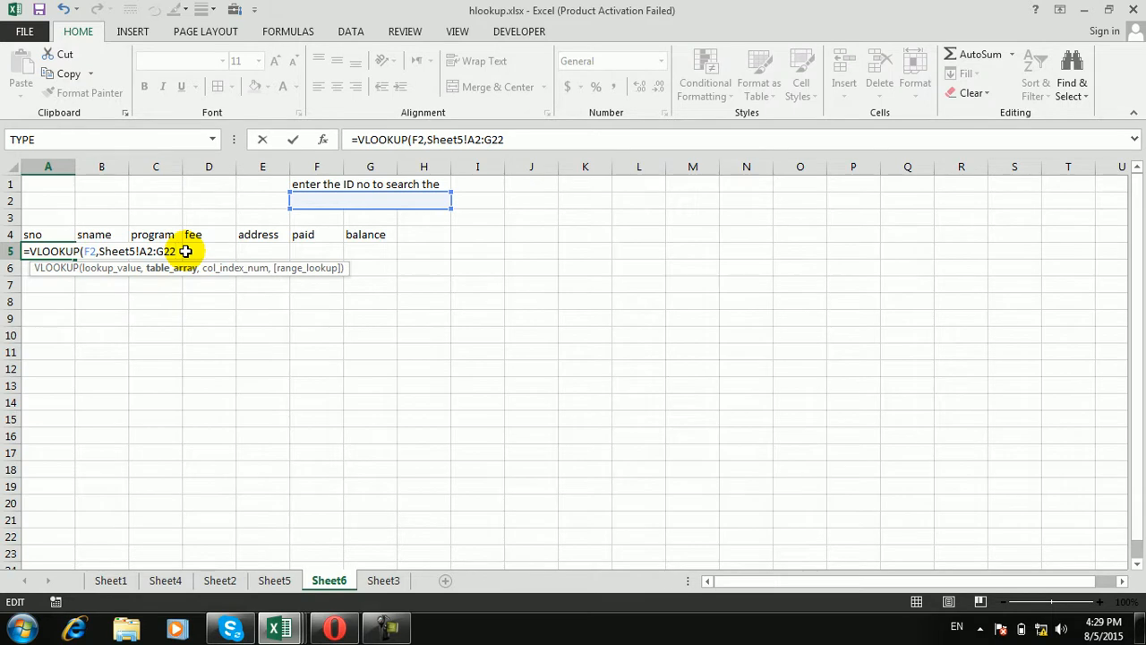
pyautogui.press('Return')
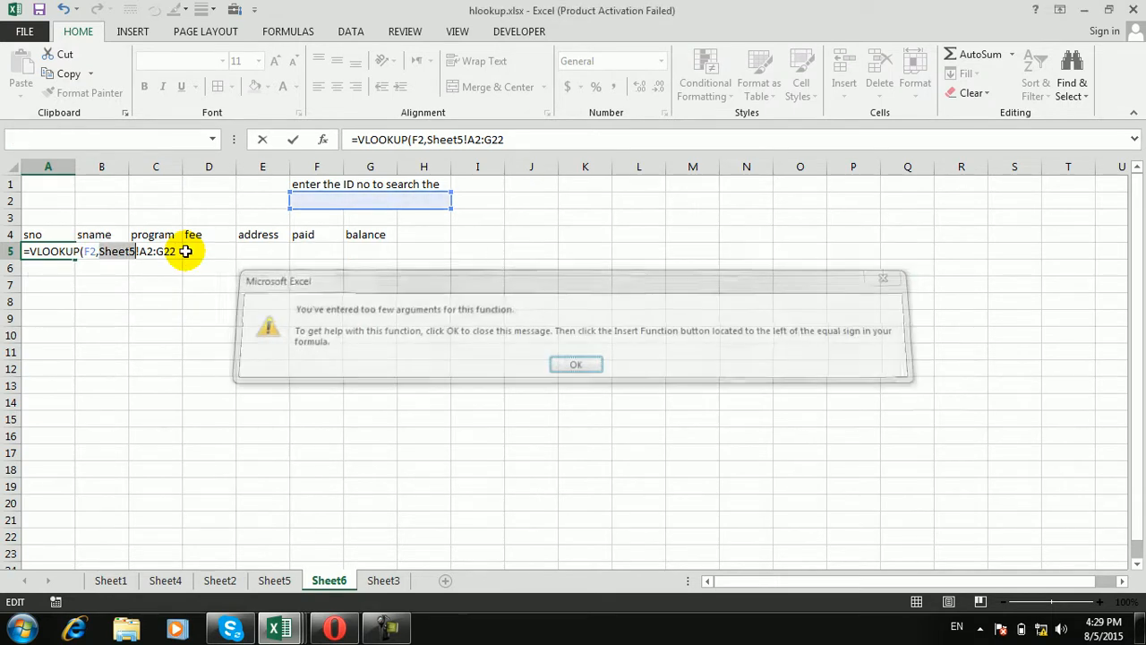
pyautogui.press('Return')
# Step: Erase everything before !A2:G22 in the A5 formula and commit the remainder as plain text
pyautogui.press('BackSpace')
pyautogui.press('BackSpace')
pyautogui.press('BackSpace')
pyautogui.press('BackSpace')
pyautogui.press('BackSpace')
pyautogui.press('BackSpace')
pyautogui.press('BackSpace')
pyautogui.press('BackSpace')
pyautogui.press('BackSpace')
pyautogui.press('BackSpace')
pyautogui.press('BackSpace')
pyautogui.press('BackSpace')
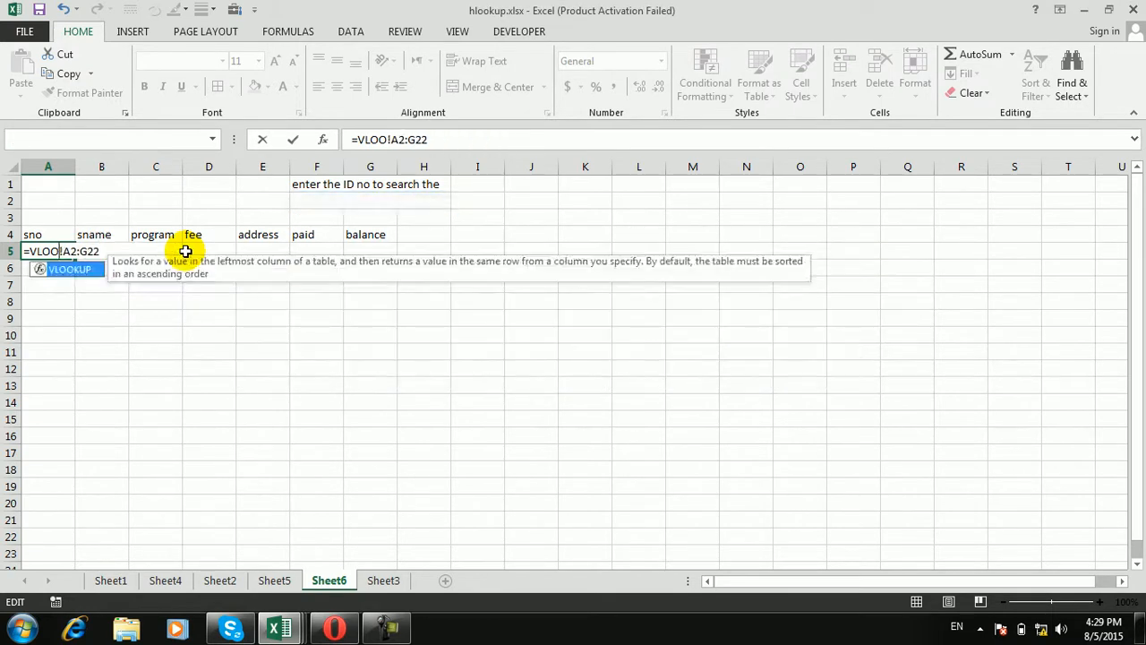
pyautogui.press('Return')
pyautogui.press('Return')
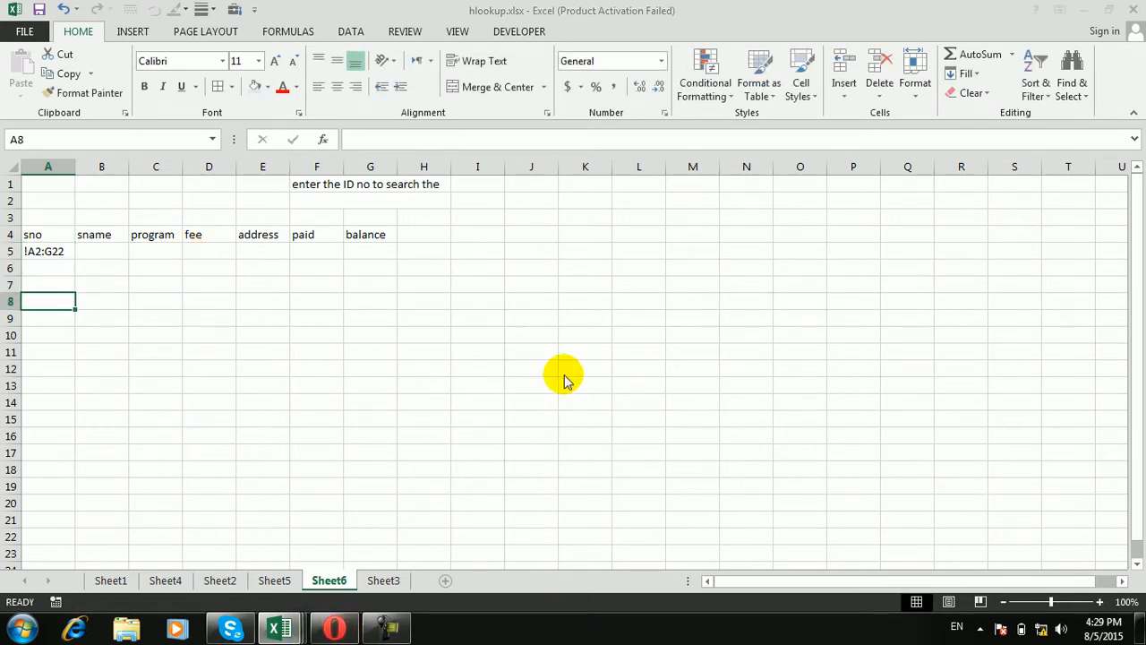
# Step: Switch to Windows Explorer, open the 5. Formulah folder inside the Excel new 2013 folder on Local Disk (F:), and maximize the window
pyautogui.press('super+e')
pyautogui.click(565, 273)
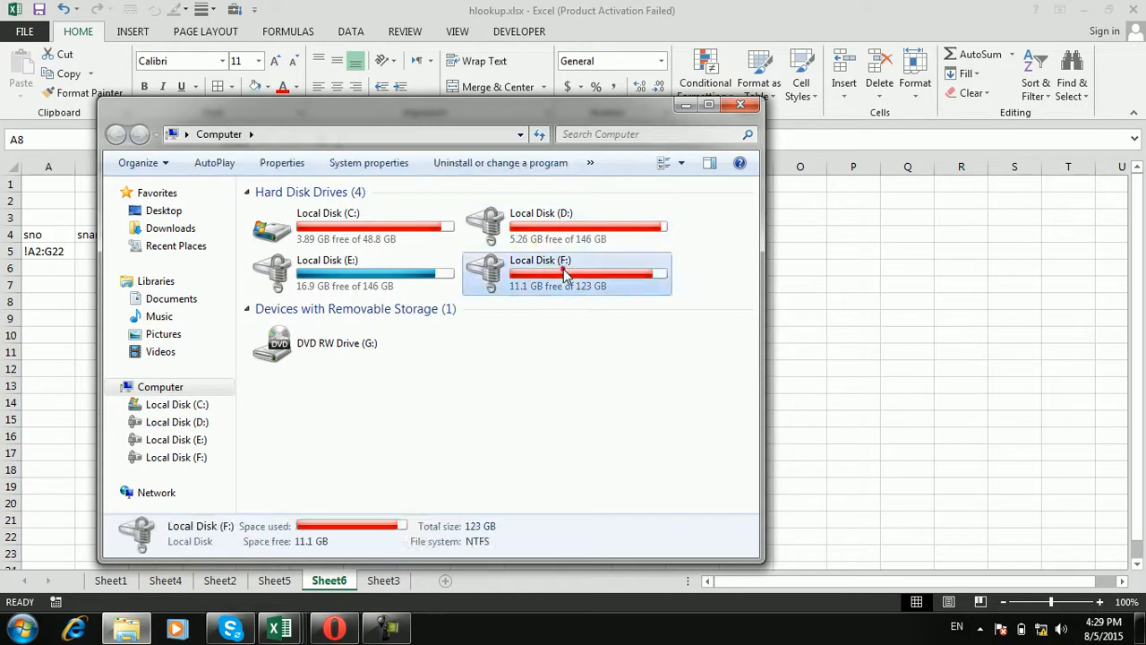
pyautogui.doubleClick(564, 273)
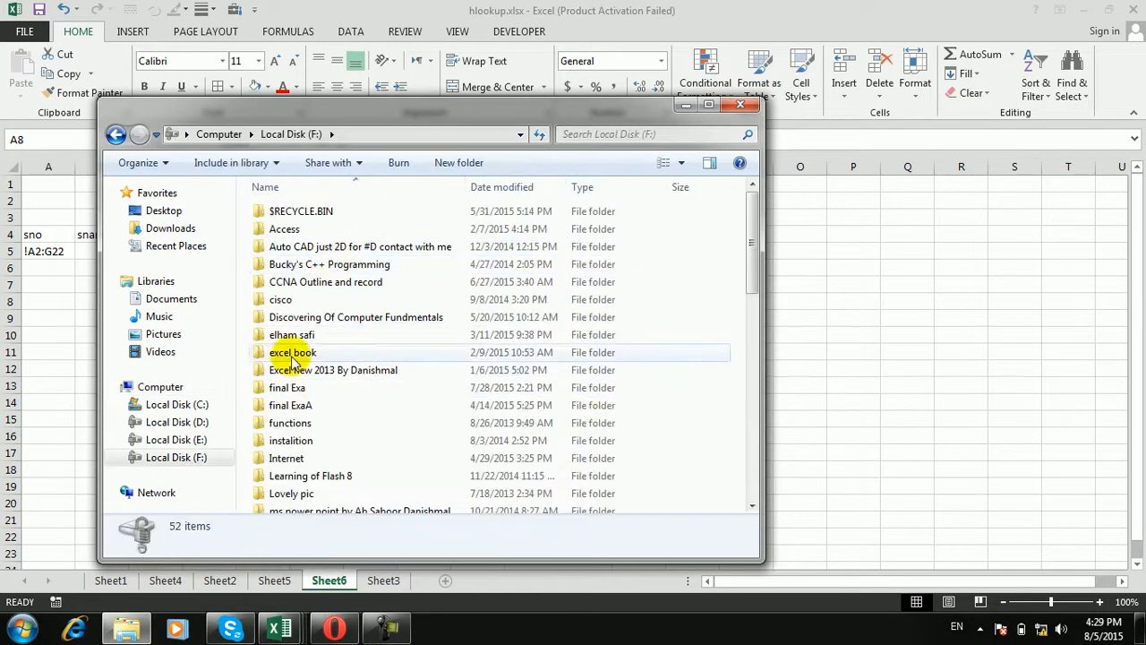
pyautogui.doubleClick(293, 371)
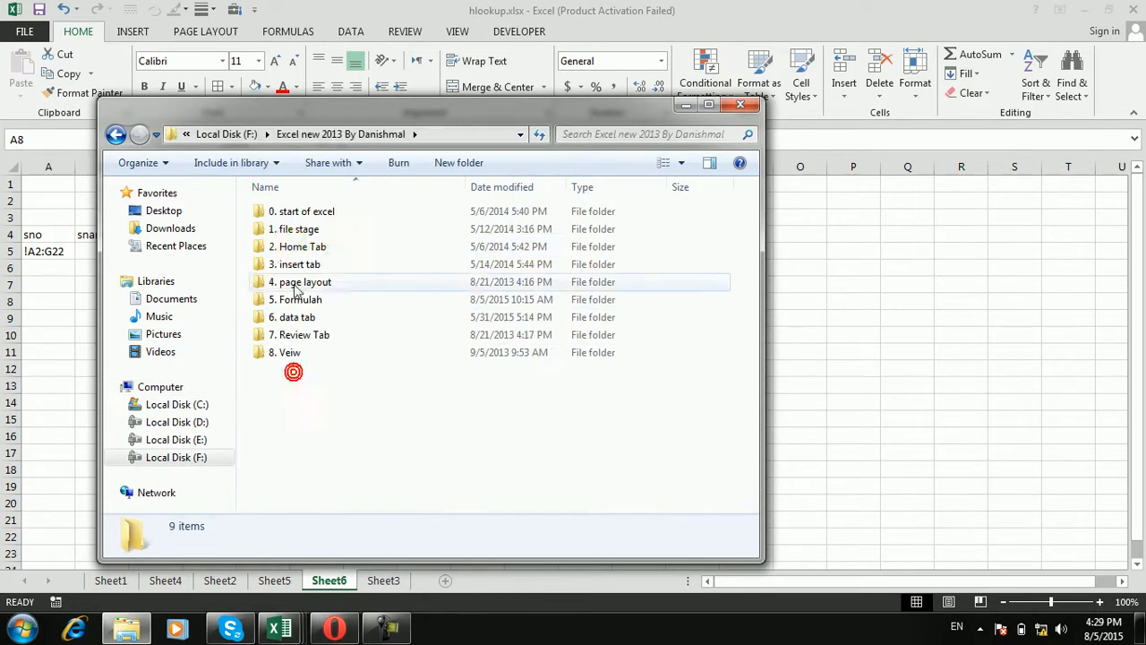
pyautogui.doubleClick(296, 300)
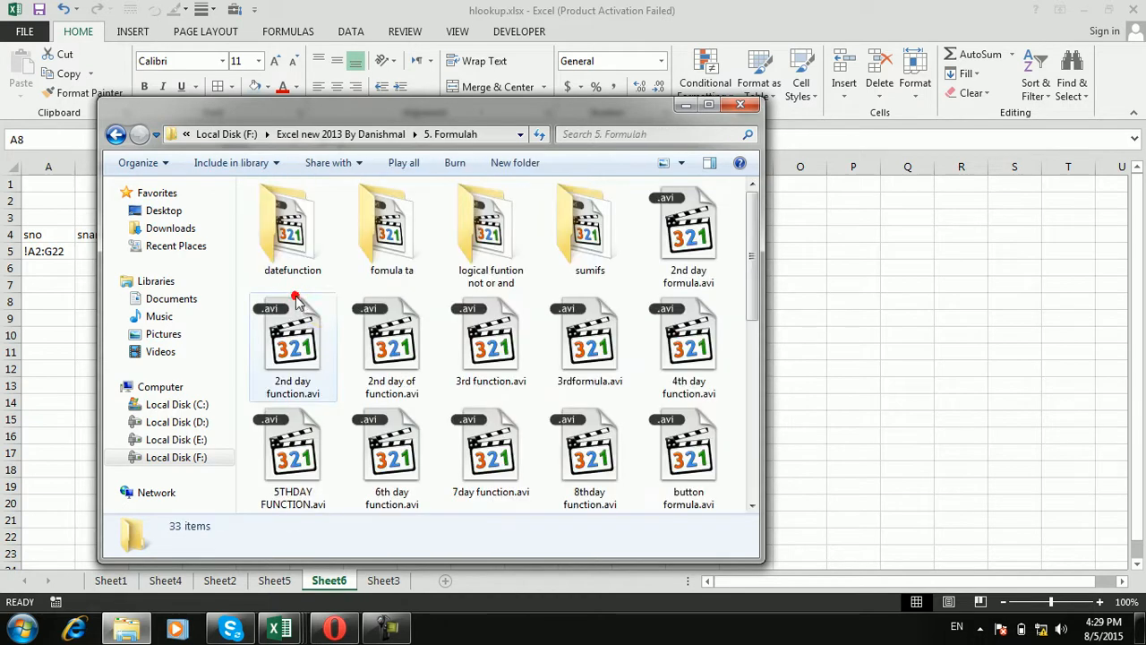
pyautogui.click(707, 106)
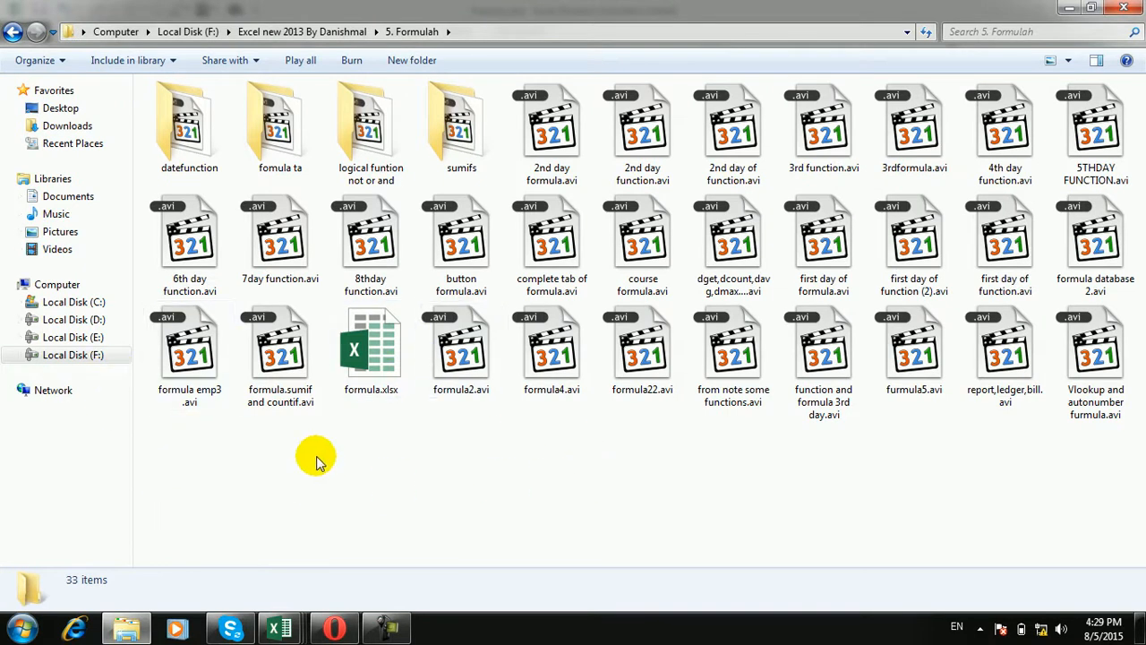
# Step: Play Vlookup and autonumber furmula.avi and skip ahead to about 22:00 to review how the VLOOKUP formula is written
pyautogui.doubleClick(1094, 349)
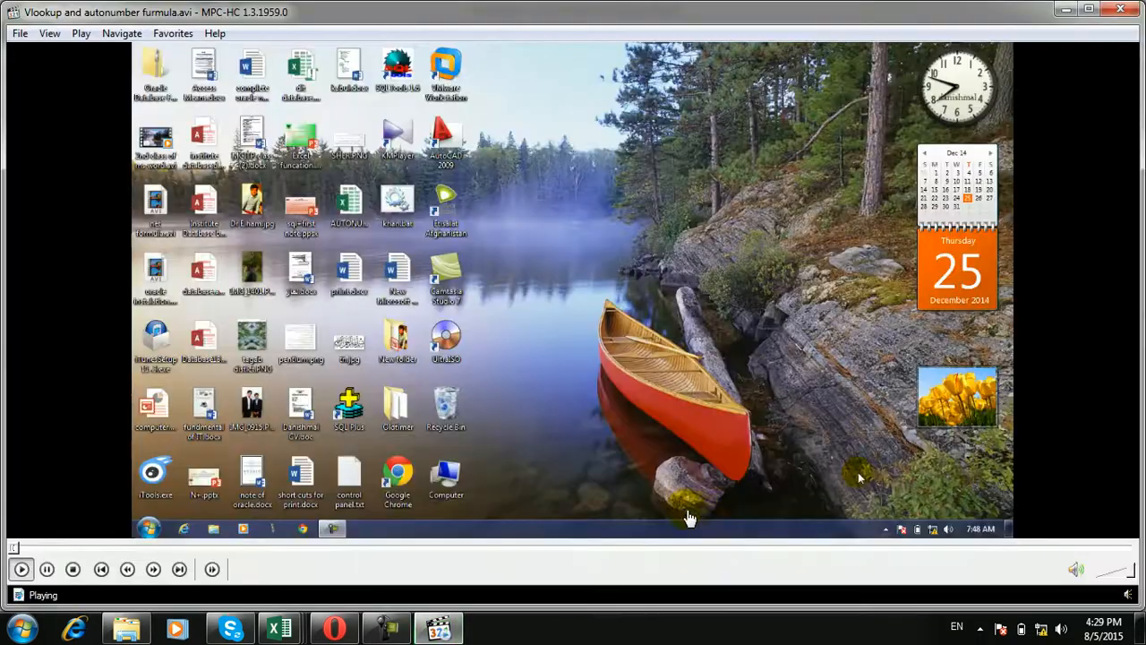
pyautogui.click(779, 547)
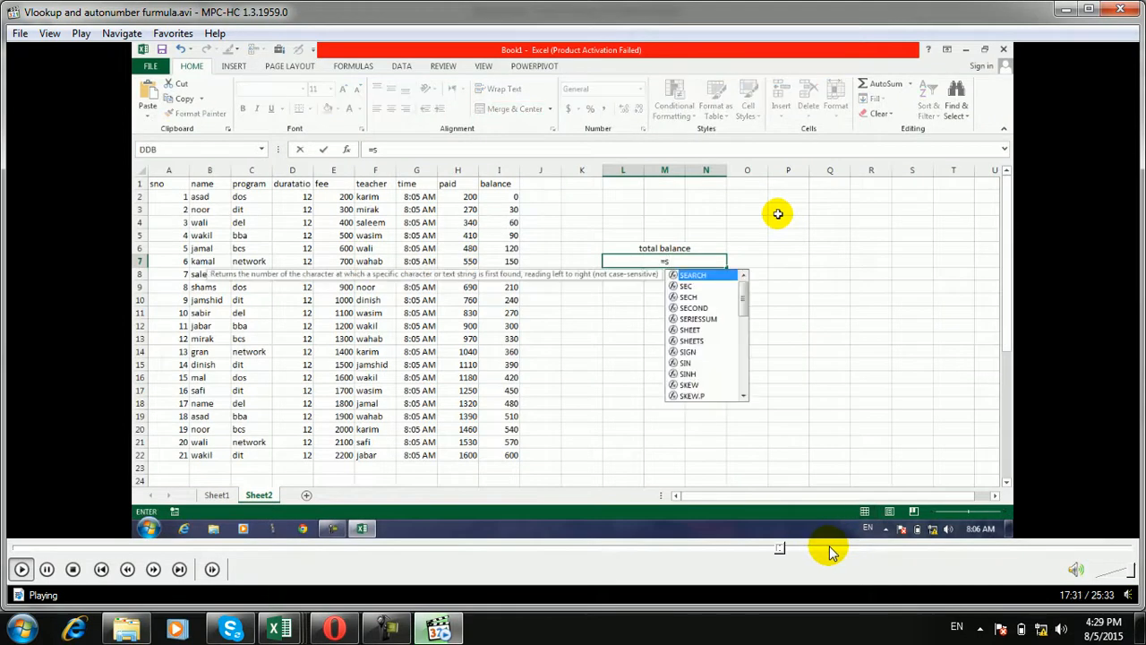
pyautogui.click(876, 547)
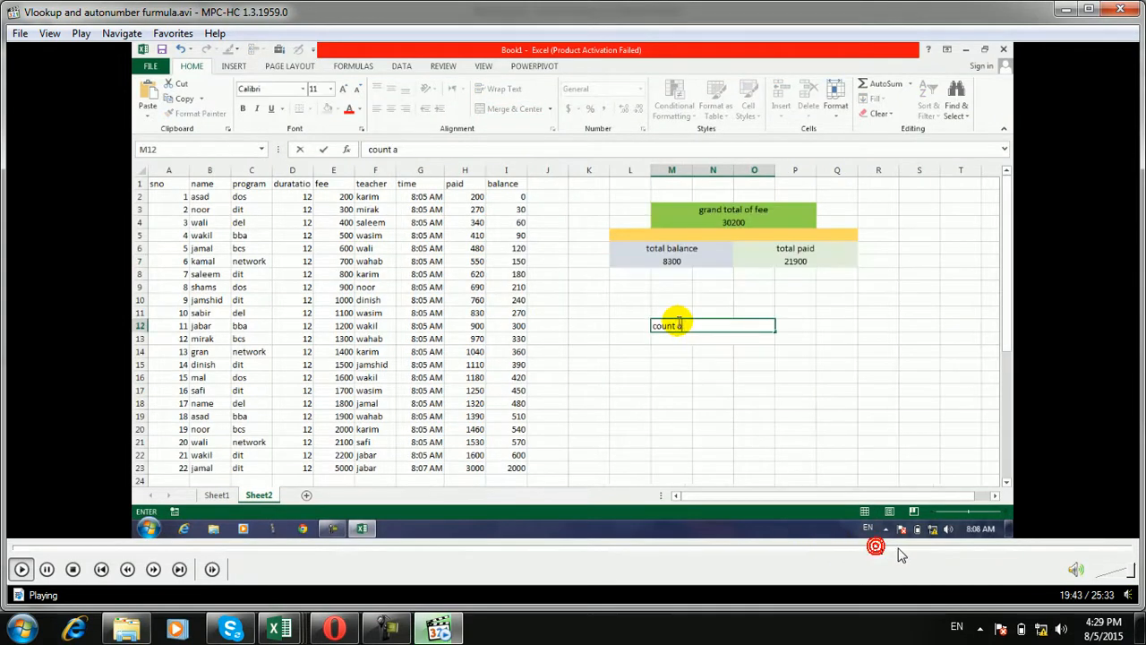
pyautogui.click(977, 547)
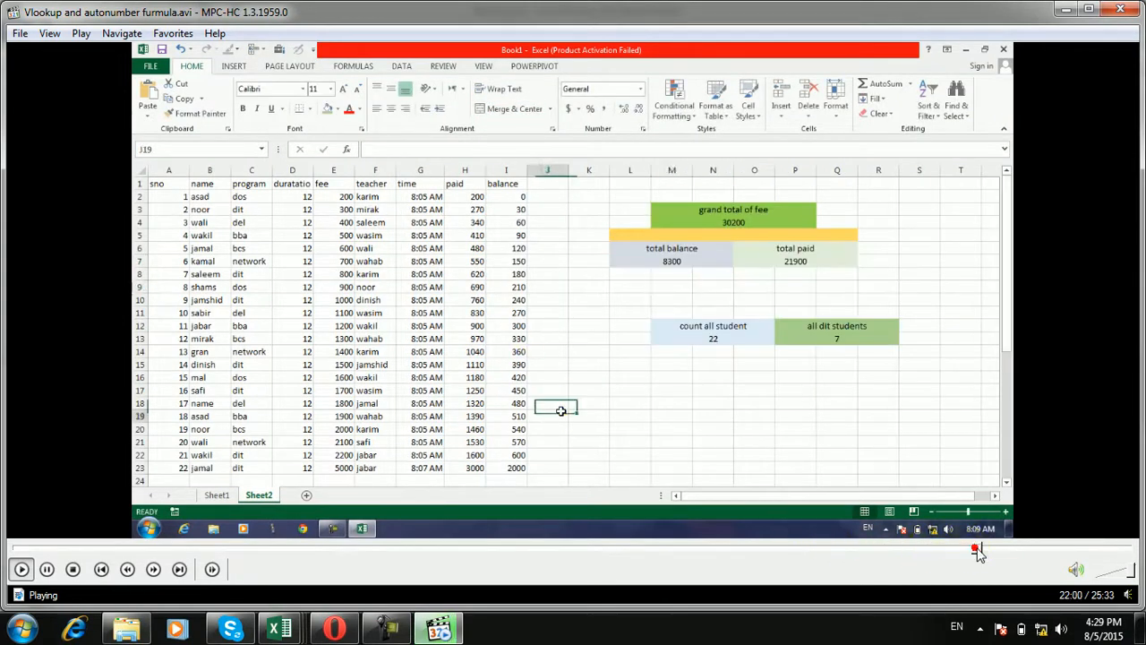
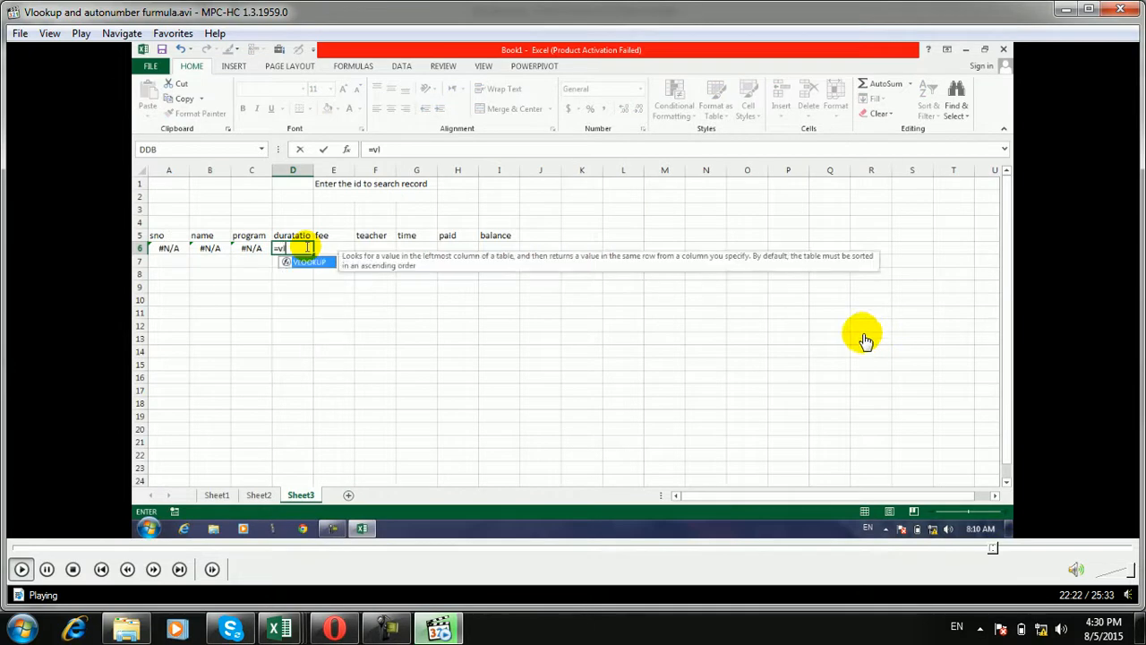
# Step: Close the video player and the folder window, and return to cell A5 on Sheet6 in Excel
pyautogui.click(1120, 9)
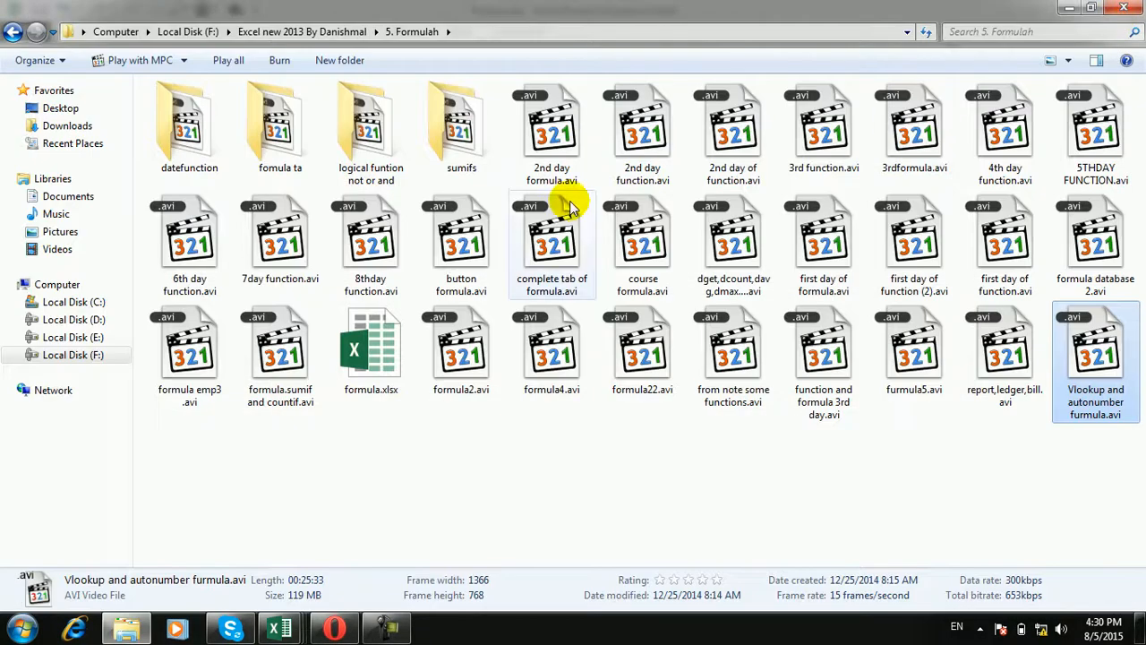
pyautogui.click(1124, 7)
pyautogui.click(58, 250)
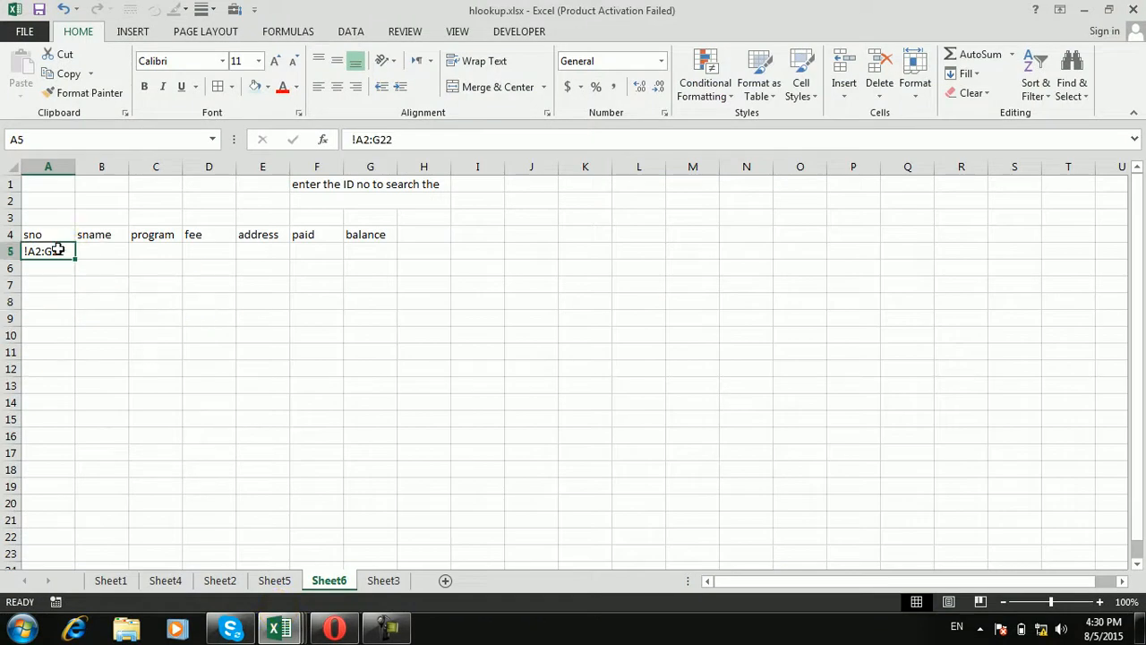
# Step: Enter a VLOOKUP formula in A5 that looks up F2 in Sheet5's range A2:G22 and returns column 1
pyautogui.write('=vl')
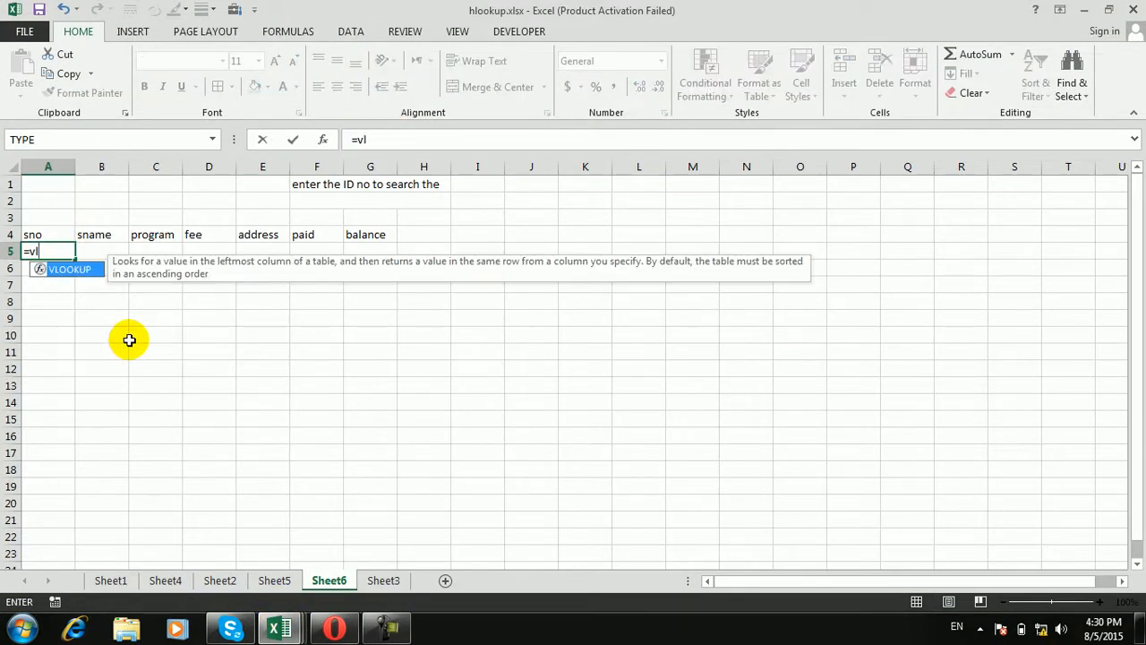
pyautogui.press('Tab')
pyautogui.click(323, 202)
pyautogui.write(',')
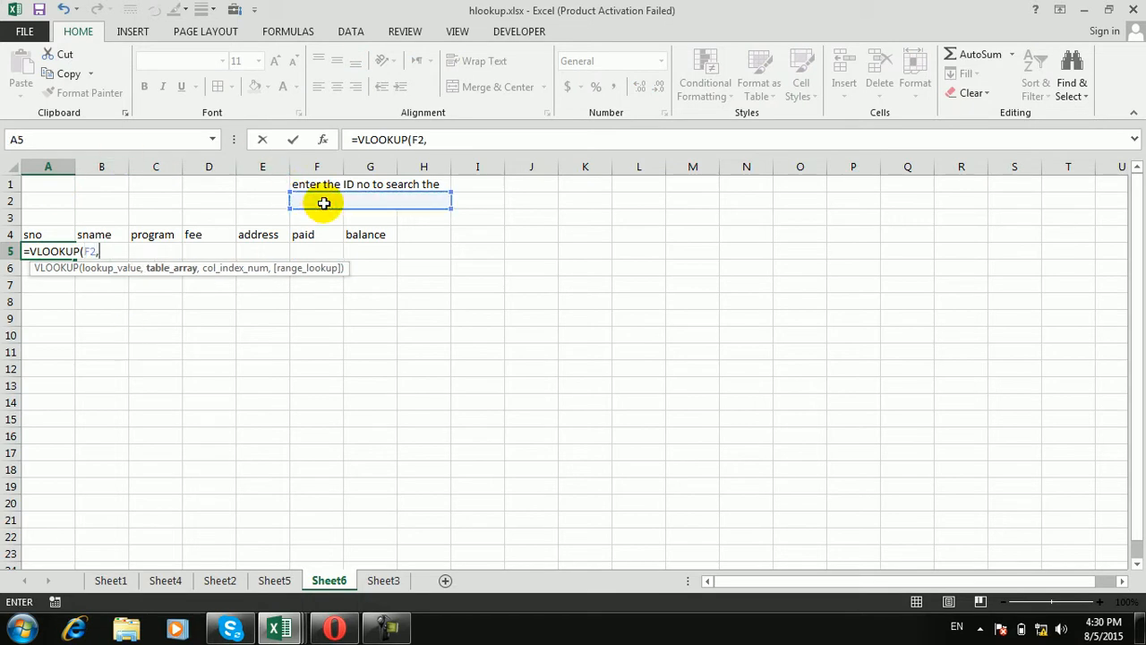
pyautogui.click(274, 581)
pyautogui.moveTo(47, 201)
pyautogui.mouseDown()
pyautogui.moveTo(321, 407)
pyautogui.moveTo(332, 468)
pyautogui.moveTo(388, 507)
pyautogui.moveTo(387, 535)
pyautogui.mouseUp()
pyautogui.write(',1')
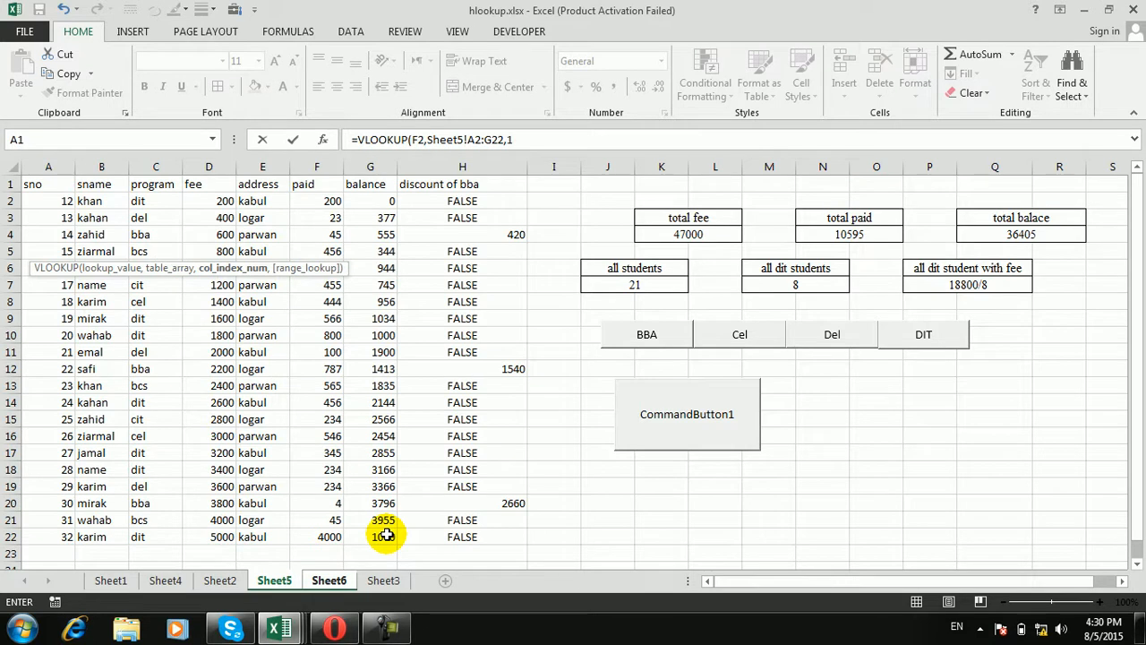
pyautogui.press('Return')
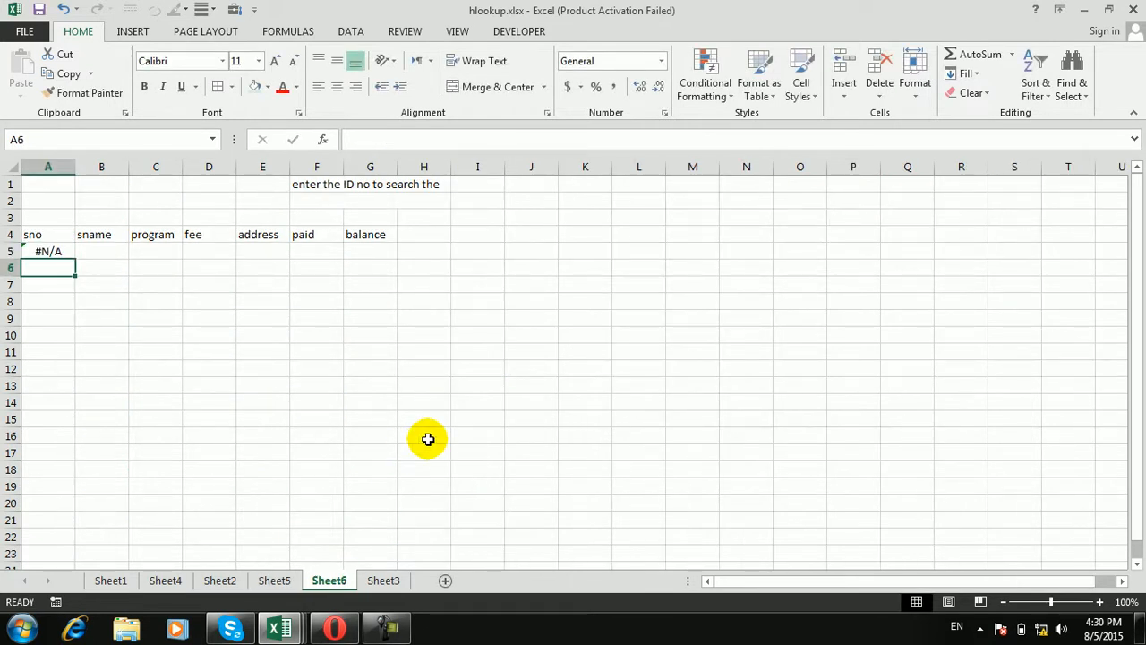
# Step: Copy the complete VLOOKUP formula text from A5, leaving the cell's formula as it is
pyautogui.click(51, 250)
pyautogui.click(115, 247)
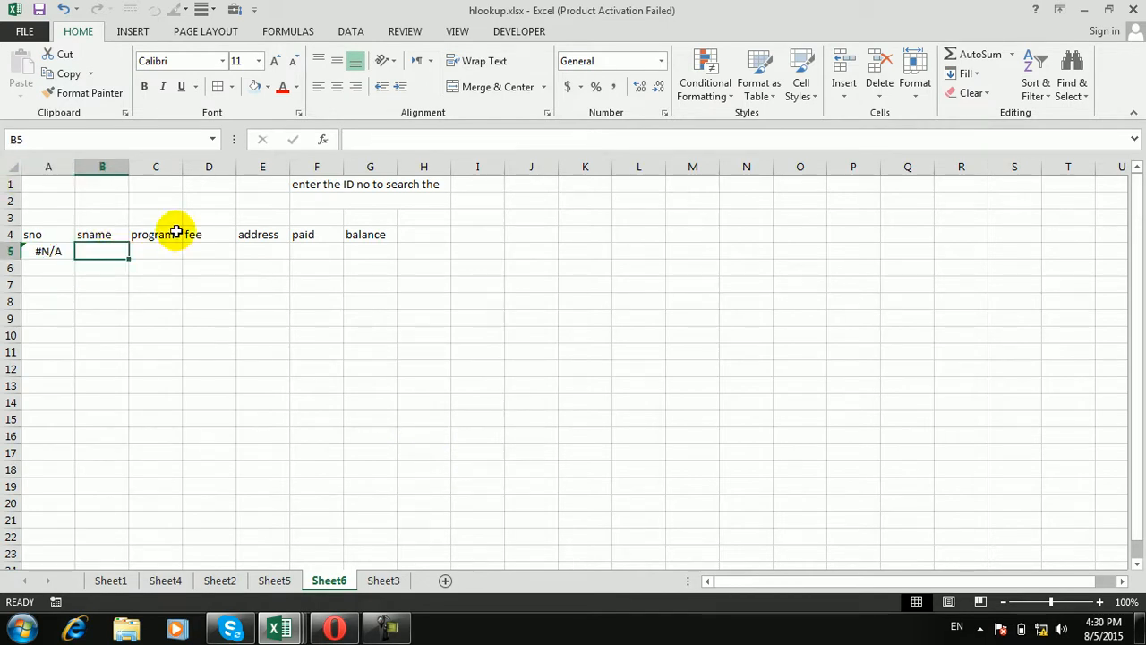
pyautogui.press('Escape')
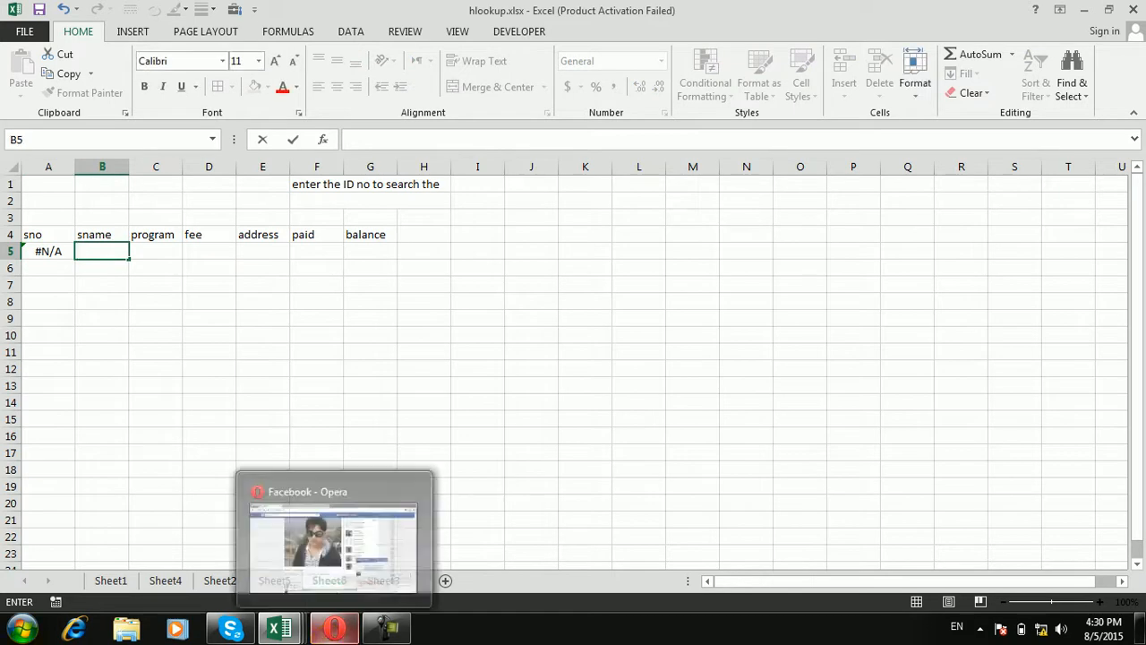
pyautogui.click(47, 254)
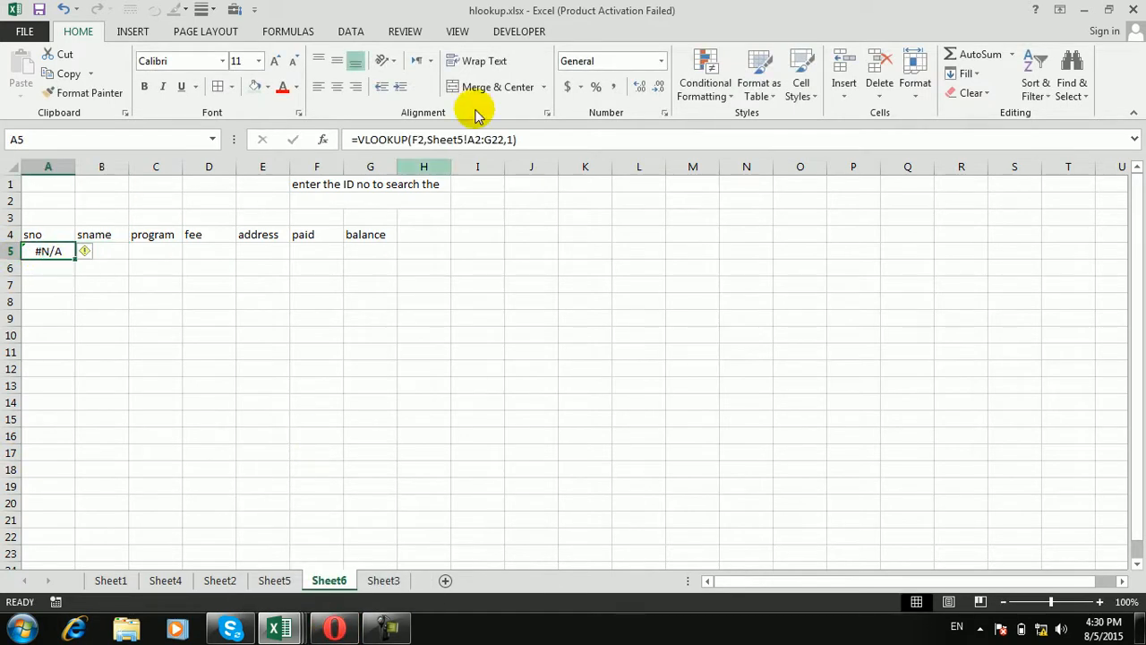
pyautogui.click(533, 138)
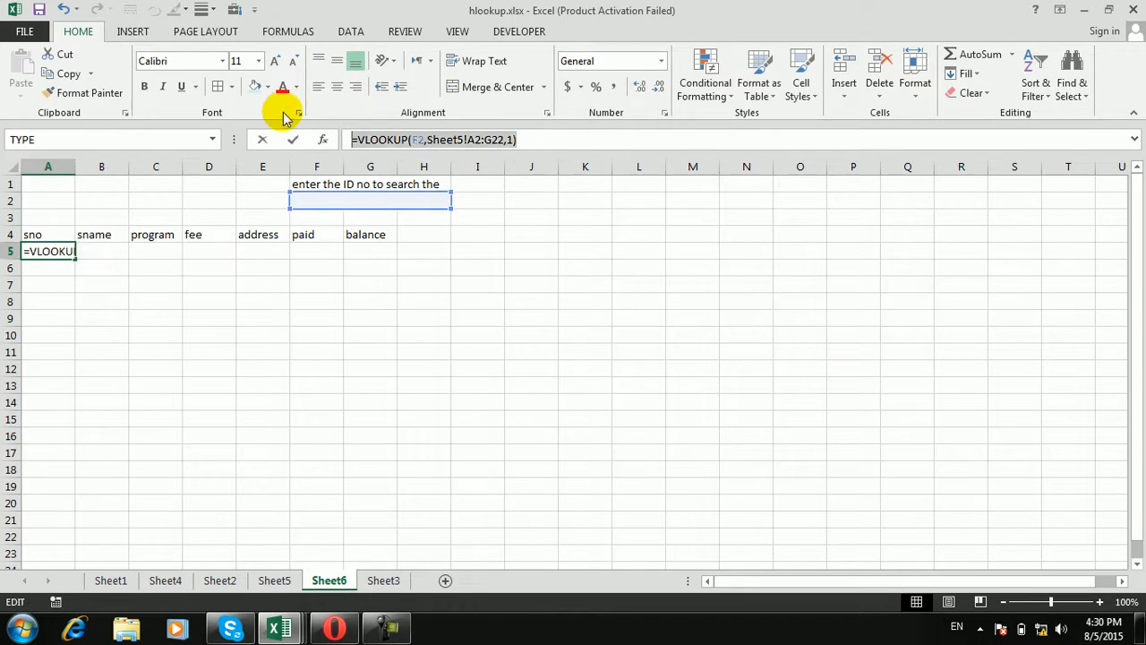
pyautogui.press('Return')
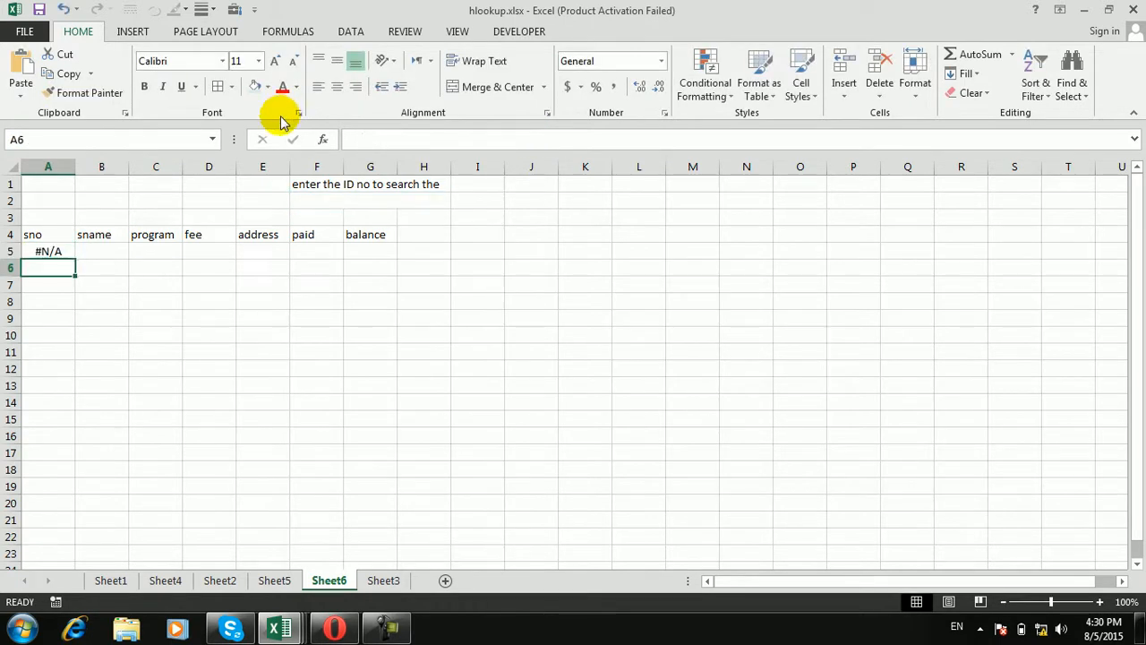
# Step: Paste the copied VLOOKUP formula into B5 under sname and change its column index to 2
pyautogui.click(118, 250)
pyautogui.click(500, 139)
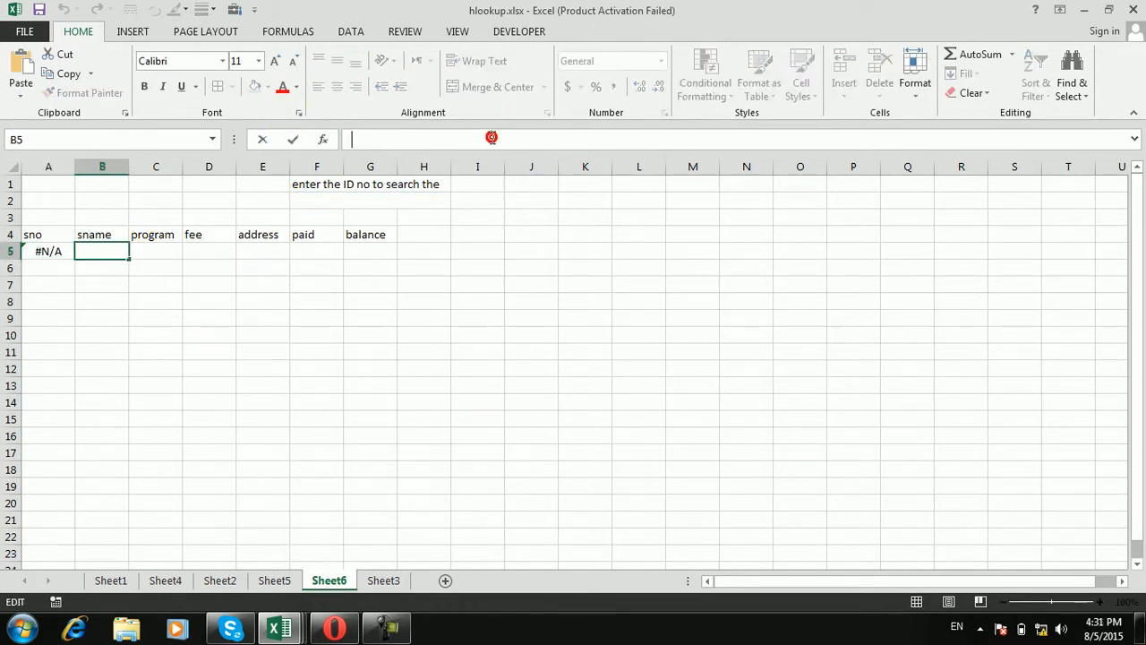
pyautogui.hotkey('ctrl', 'v')
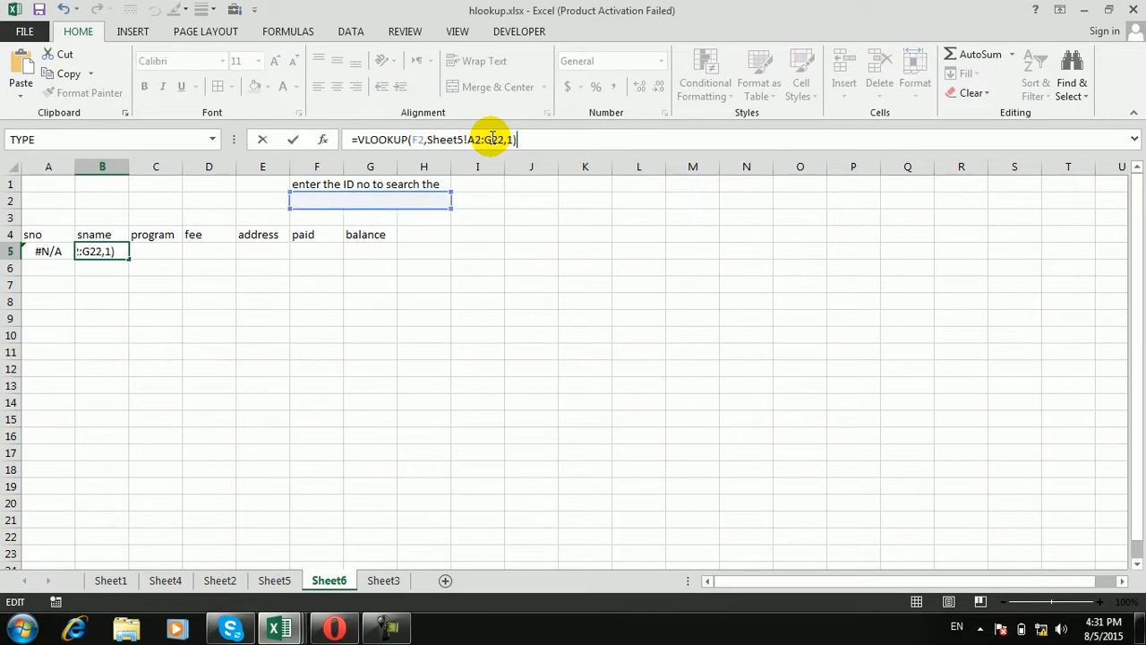
pyautogui.click(516, 140)
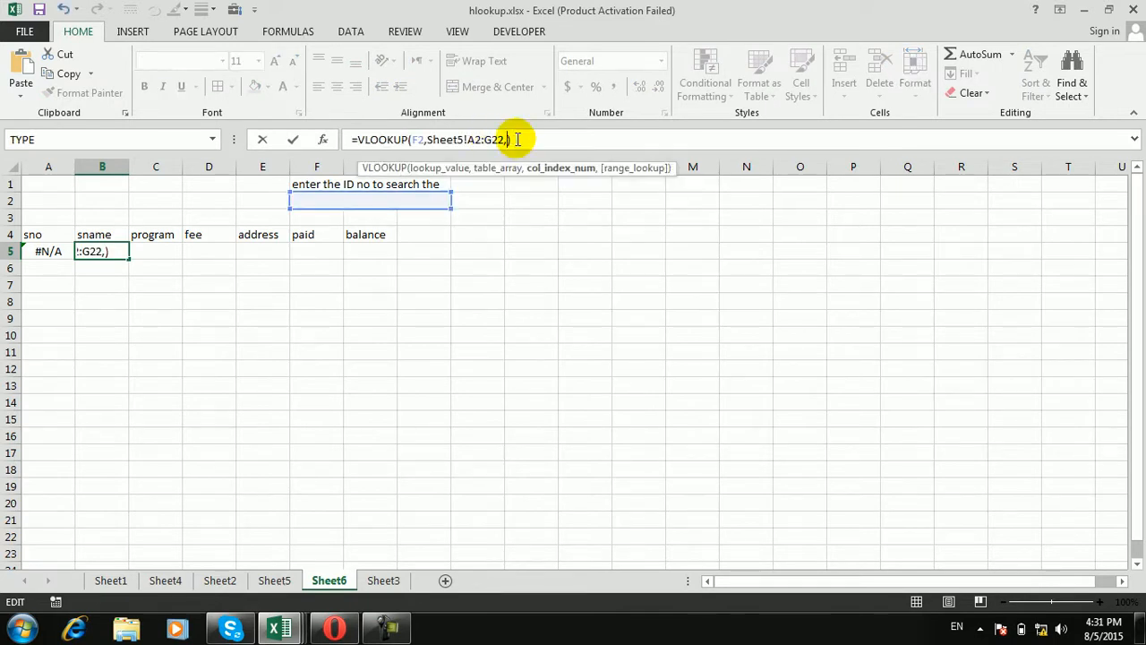
pyautogui.write('2')
pyautogui.press('Return')
# Step: Paste the copied VLOOKUP formula into C5 and change its column index to return the third column, program
pyautogui.click(169, 250)
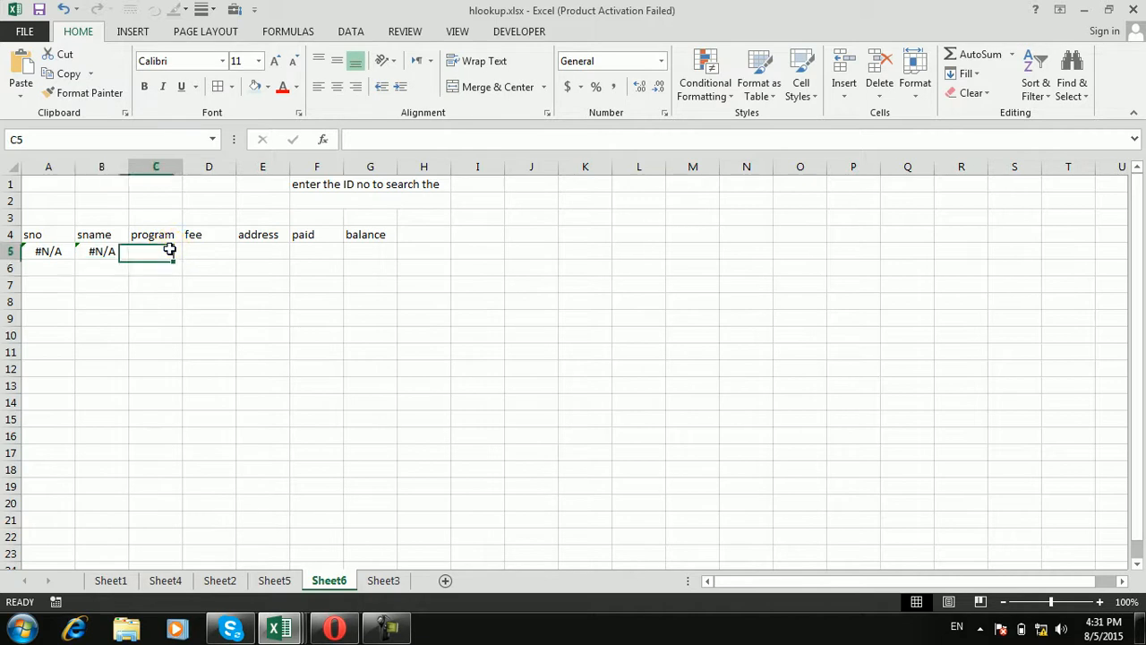
pyautogui.click(456, 140)
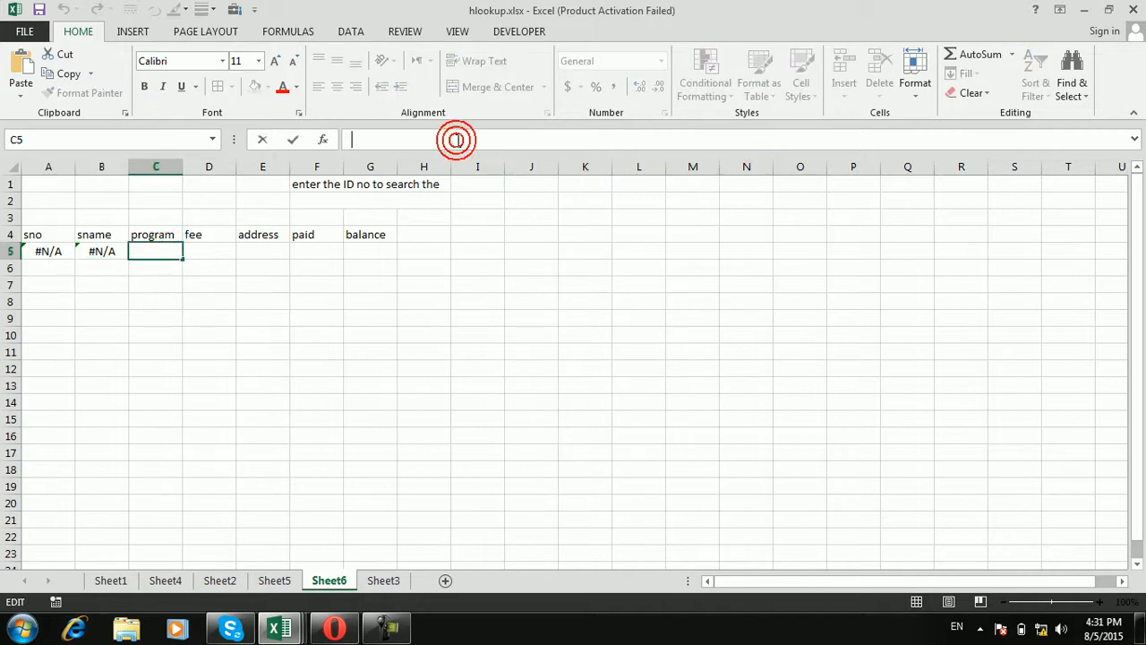
pyautogui.hotkey('ctrl', 'v')
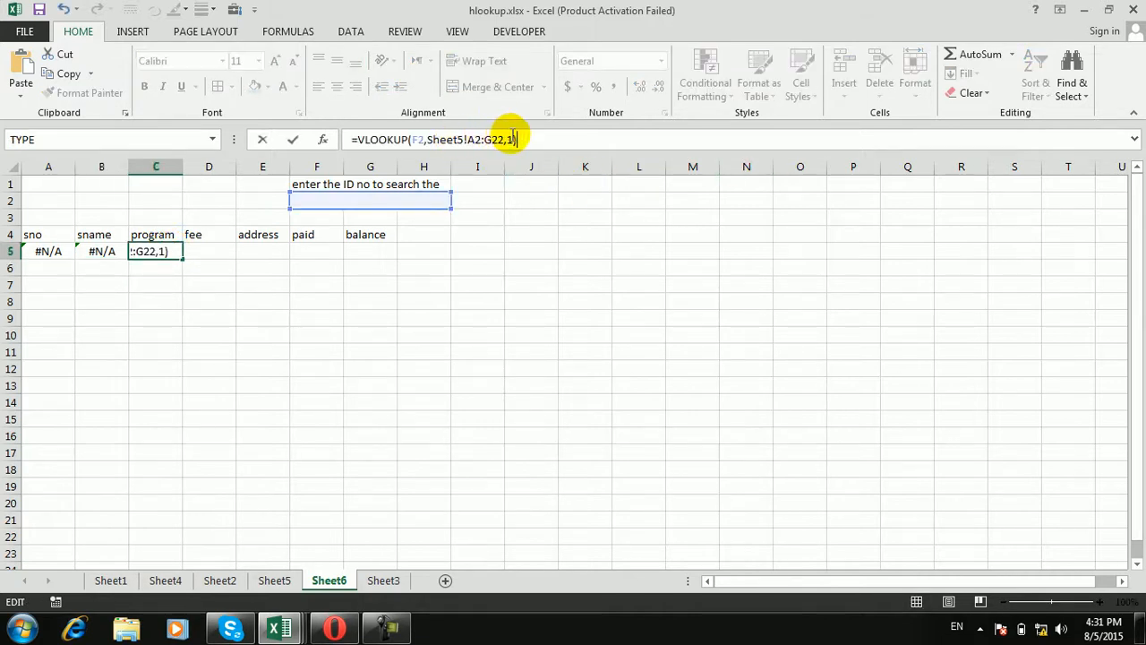
pyautogui.click(509, 138)
pyautogui.press('Return')
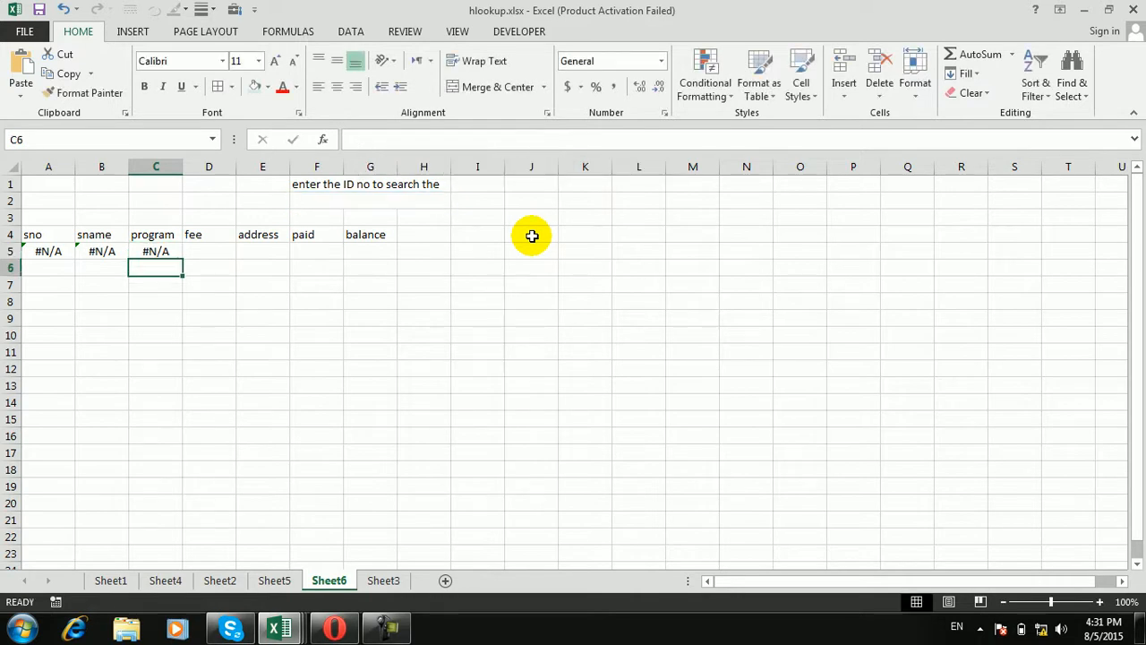
# Step: Paste the copied VLOOKUP formula into D5 under fee and change its column index to 4
pyautogui.click(224, 255)
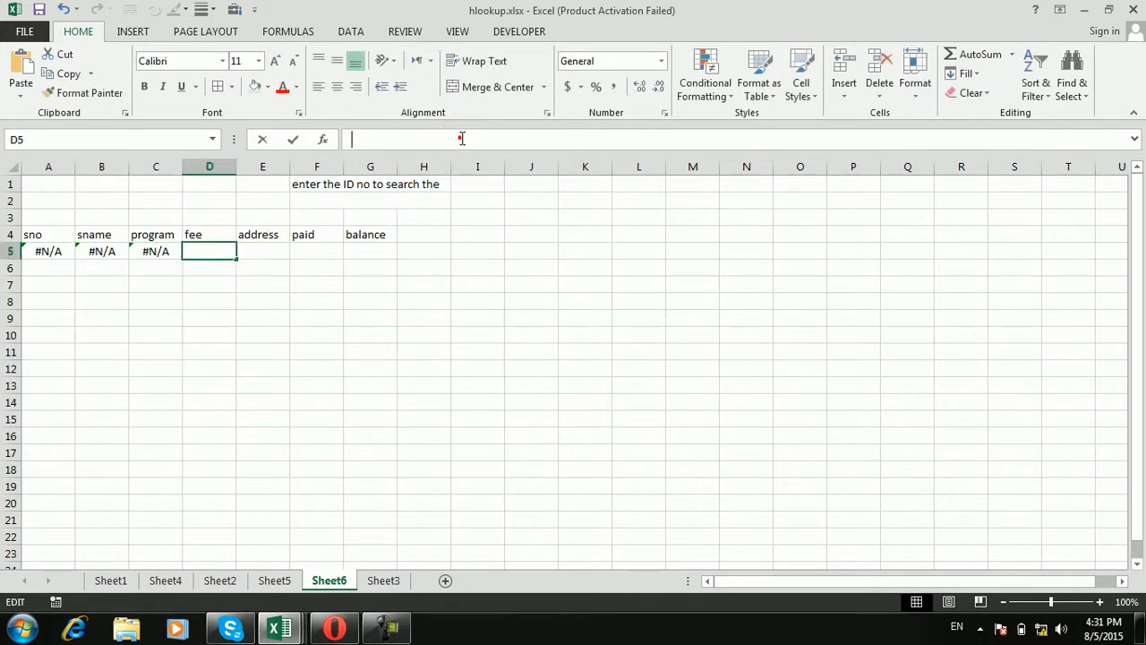
pyautogui.click(460, 139)
pyautogui.hotkey('ctrl', 'v')
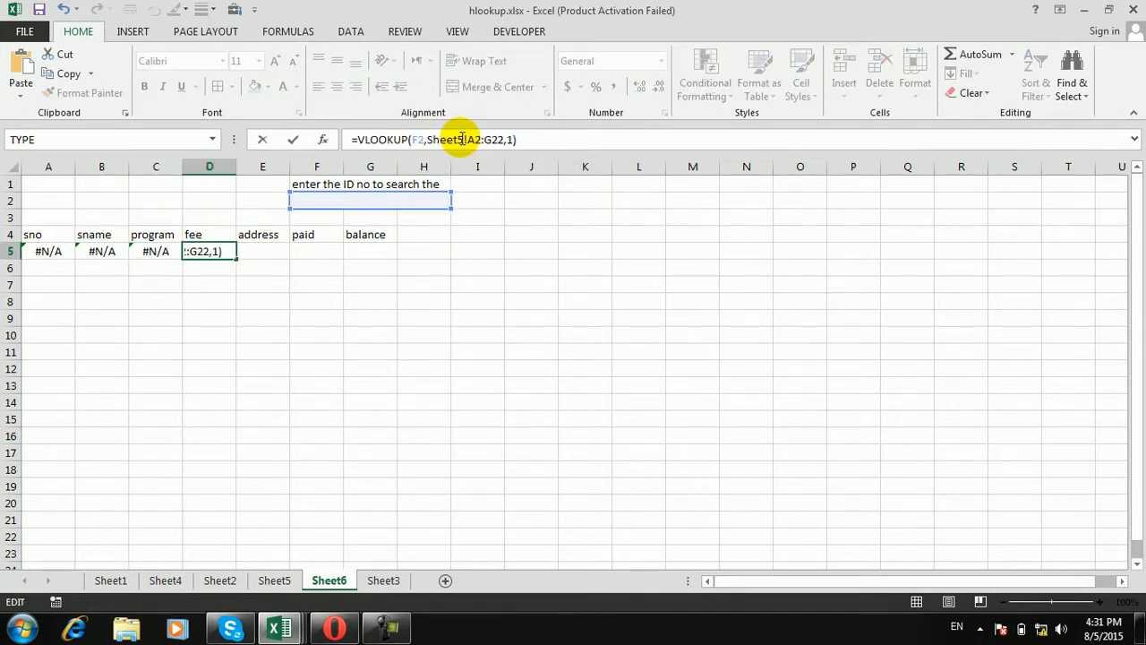
pyautogui.click(512, 138)
pyautogui.press('BackSpace')
pyautogui.write('4')
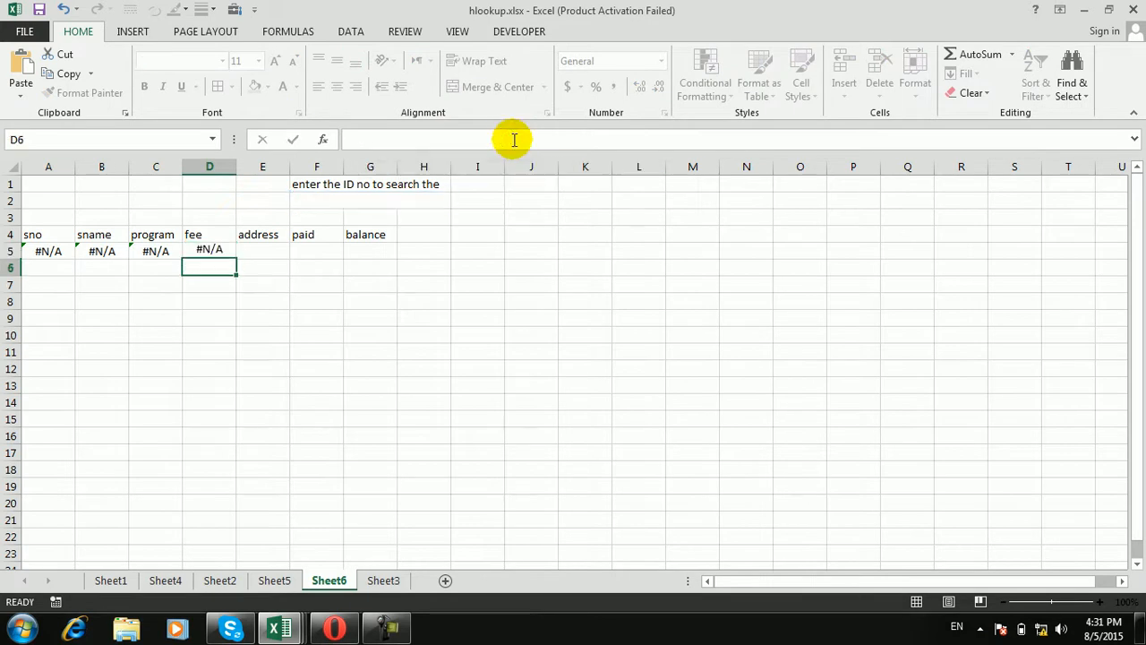
pyautogui.press('Return')
# Step: Paste the copied VLOOKUP formula into E5 under address and change its column index to 5
pyautogui.click(272, 253)
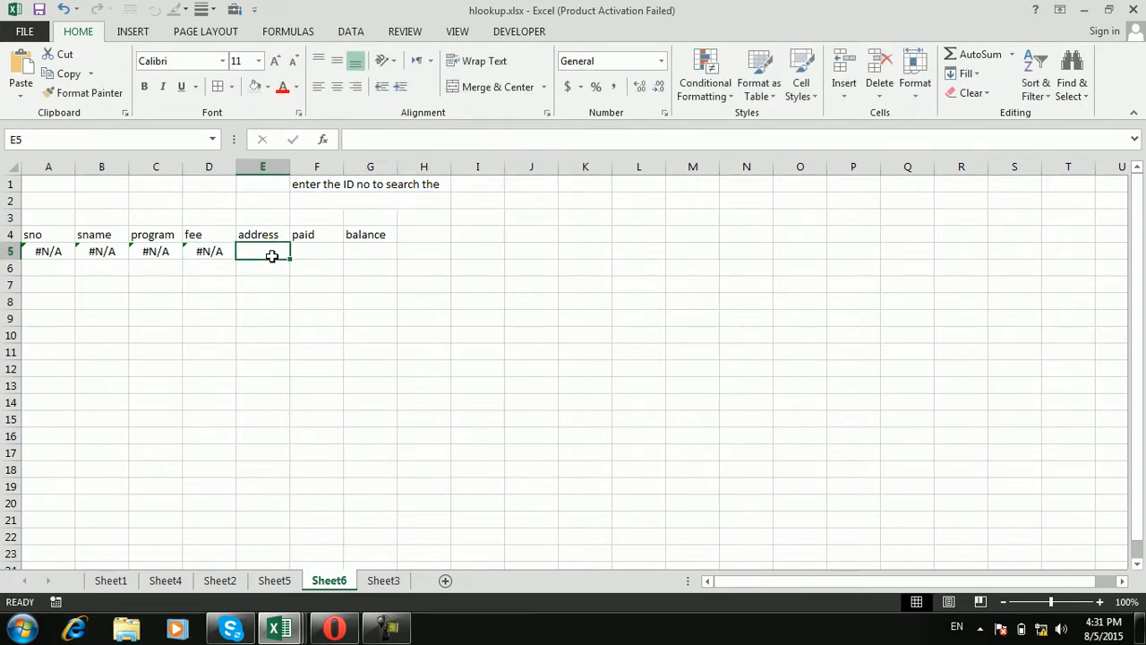
pyautogui.click(493, 136)
pyautogui.hotkey('ctrl', 'v')
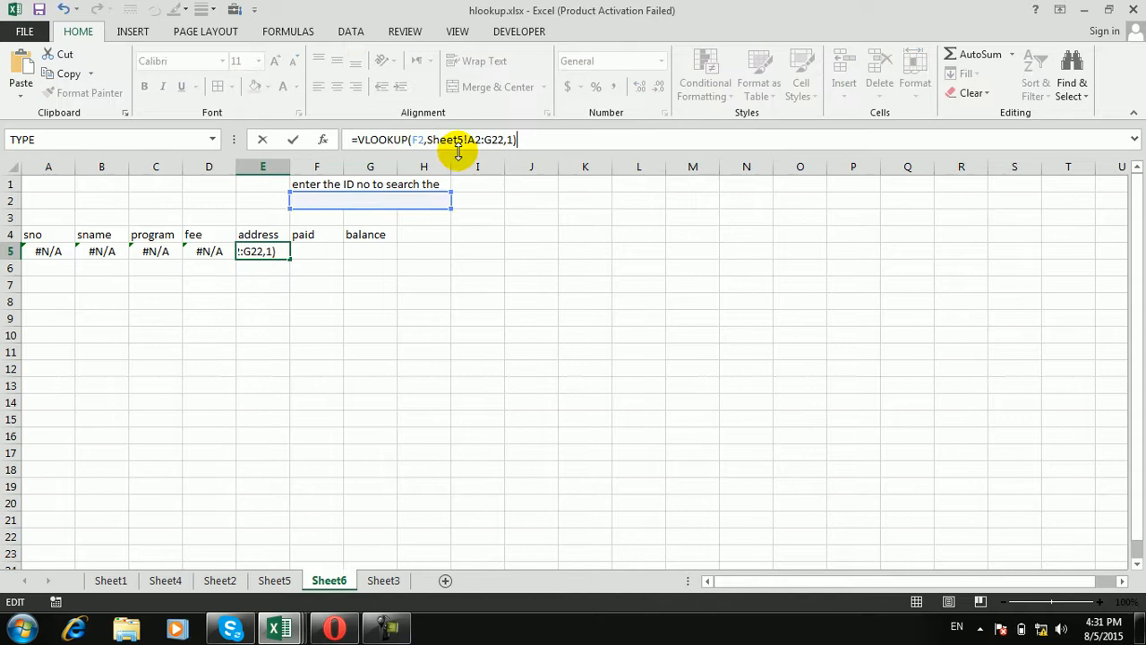
pyautogui.click(514, 139)
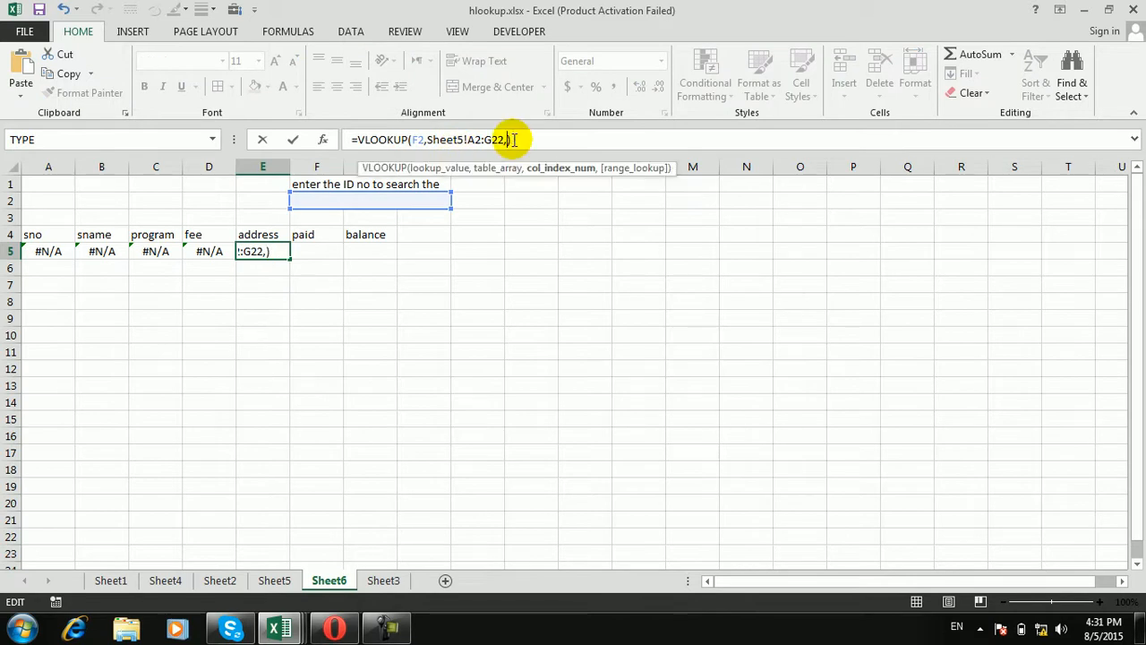
pyautogui.write('5')
pyautogui.press('Return')
# Step: Paste the copied VLOOKUP formula into F5 and change its column index to return the sixth column, paid
pyautogui.click(313, 243)
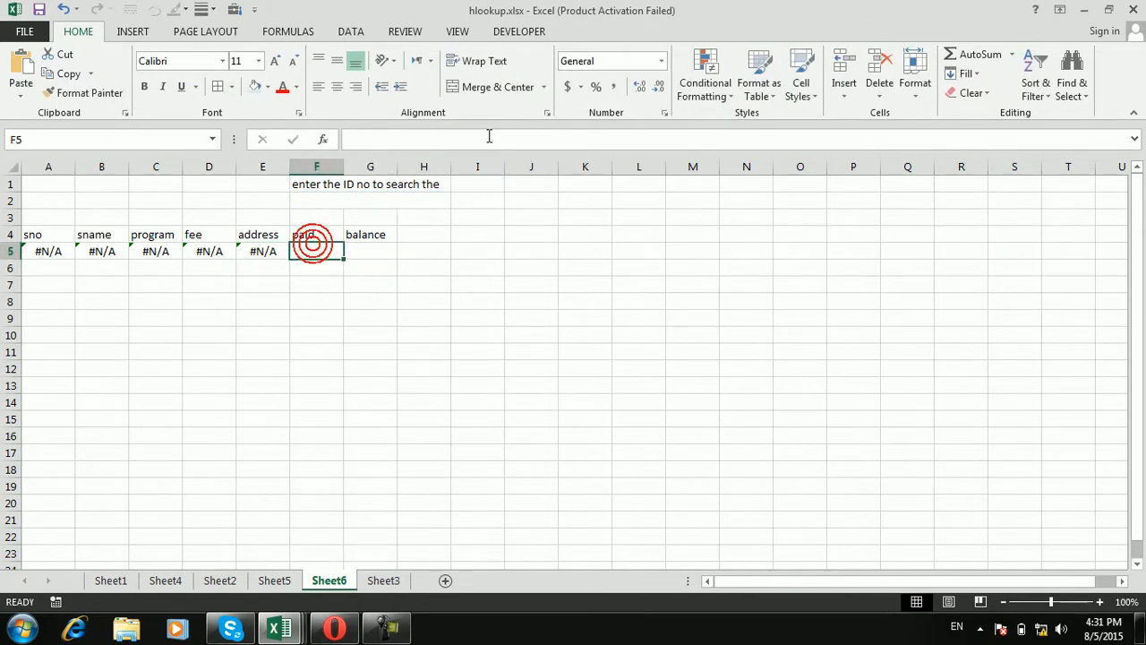
pyautogui.click(508, 136)
pyautogui.hotkey('ctrl', 'v')
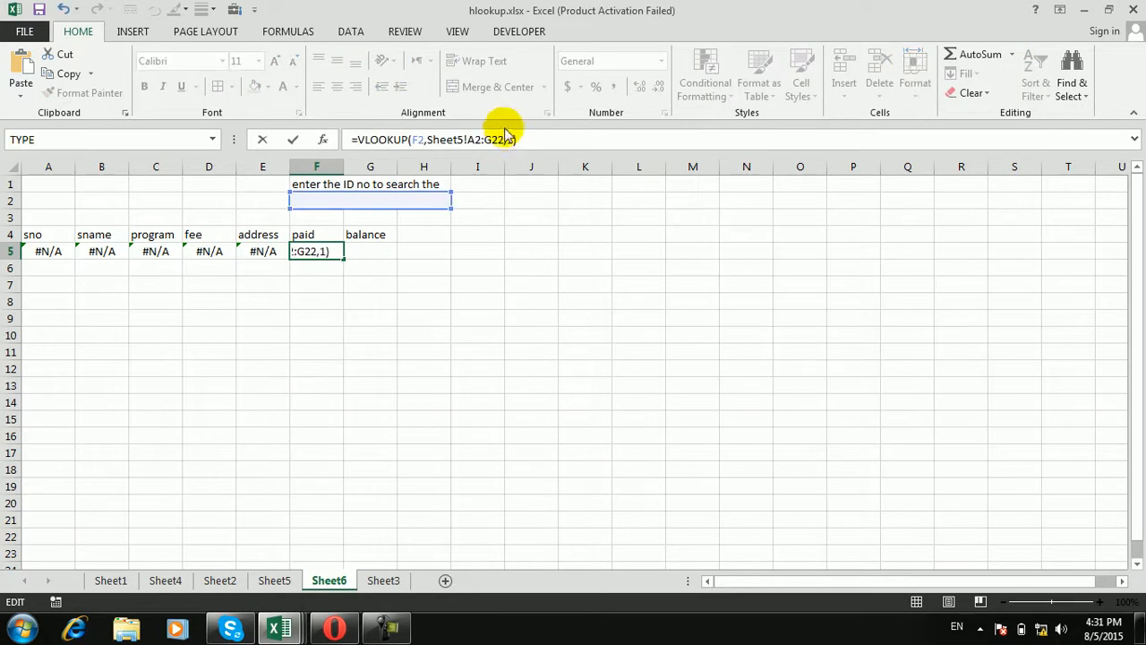
pyautogui.click(514, 139)
pyautogui.press('BackSpace')
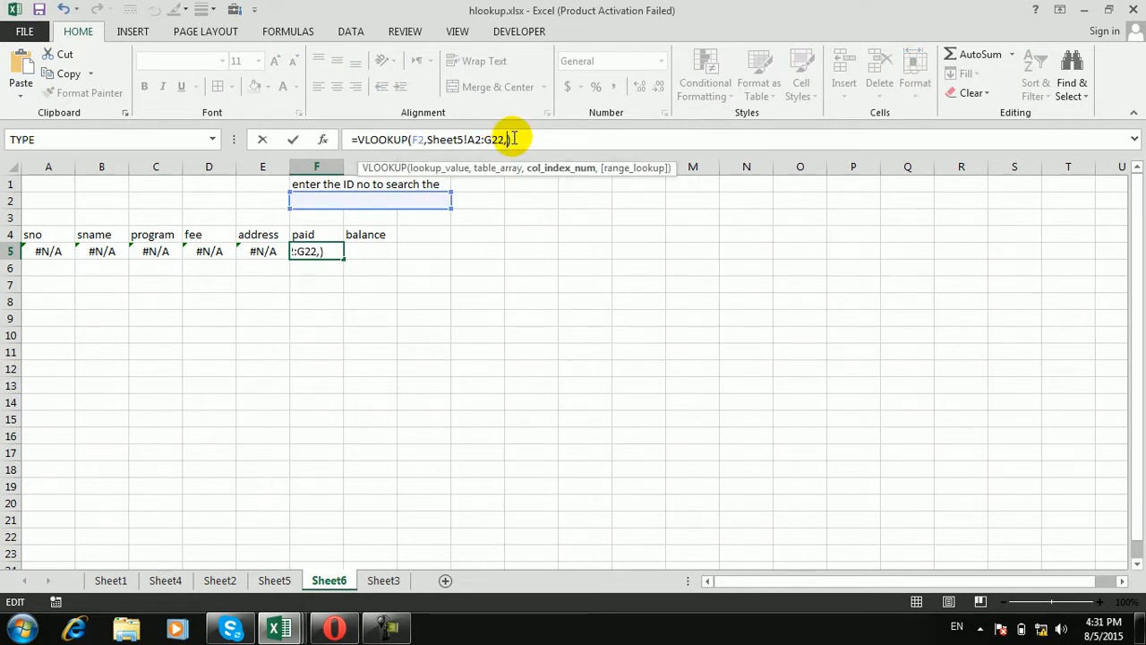
pyautogui.press('Return')
# Step: Paste the copied VLOOKUP formula into G5 under balance and change its column index to 7
pyautogui.click(380, 254)
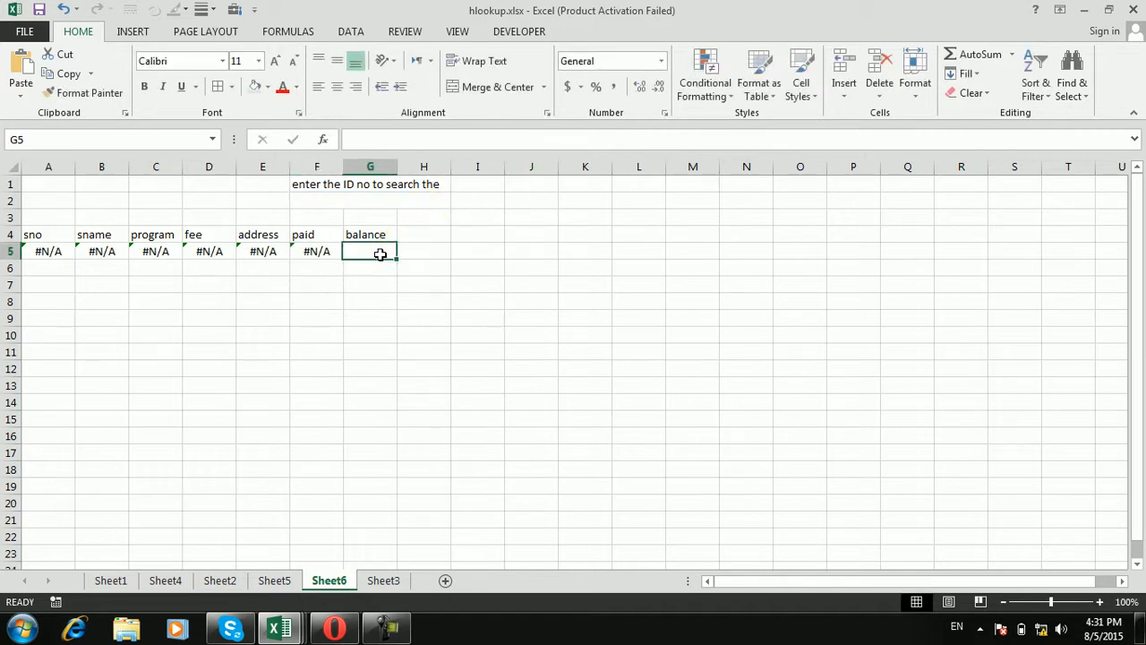
pyautogui.click(487, 140)
pyautogui.write('=VLOOKUP(F2,Sheet5!A2:G22,1)')
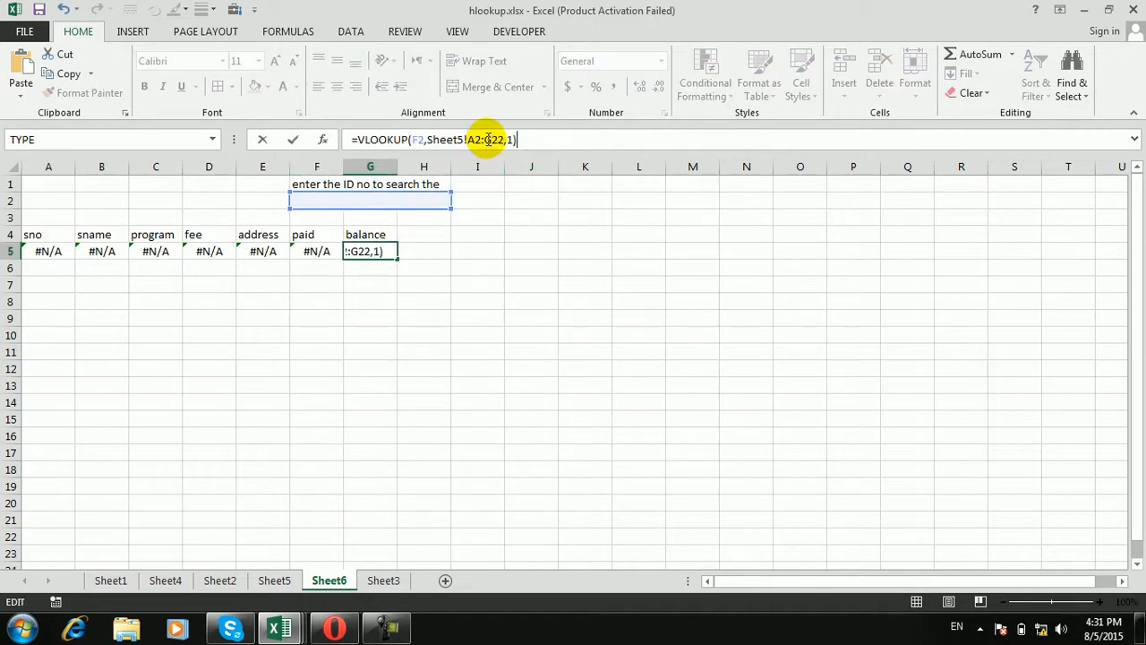
pyautogui.click(516, 139)
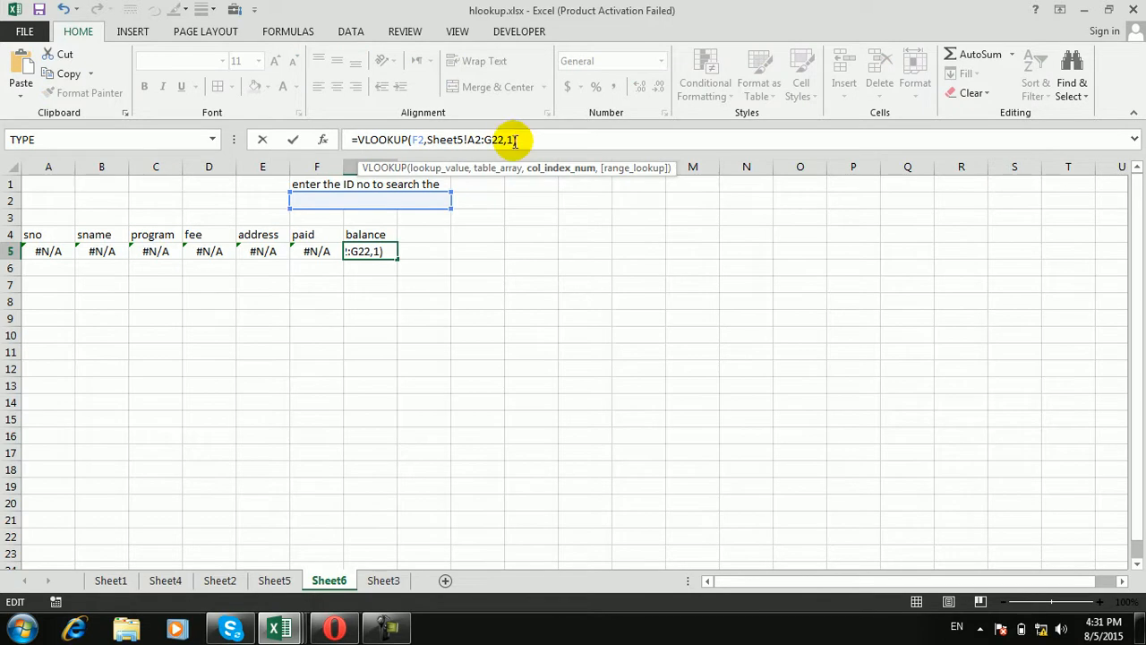
pyautogui.write('7')
pyautogui.press('Return')
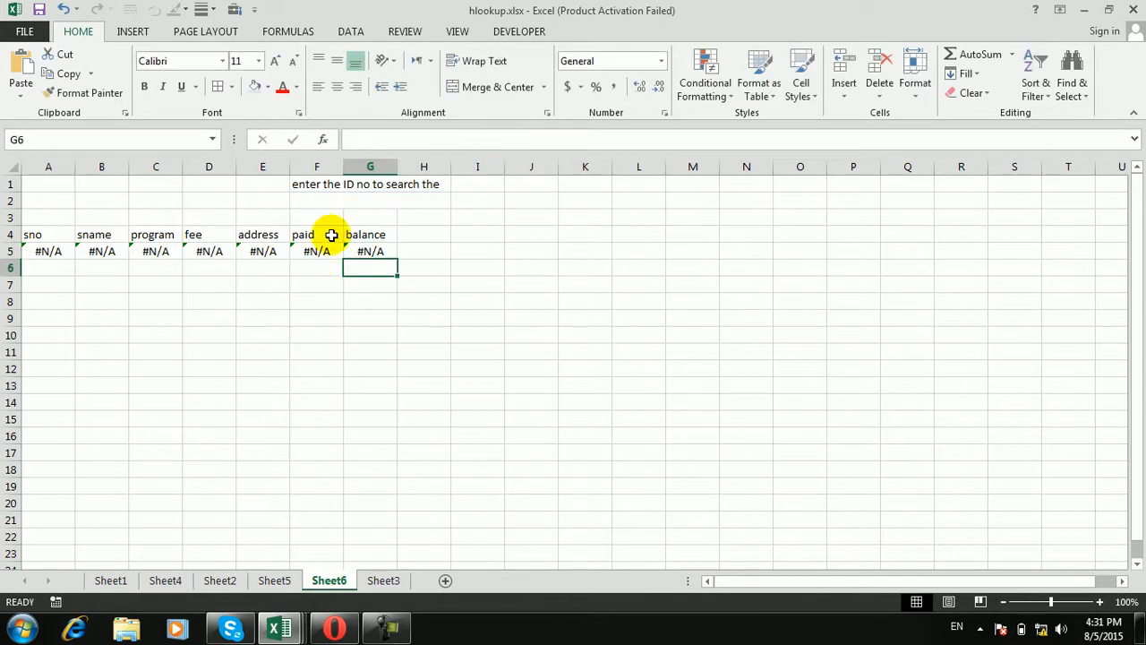
# Step: Test the lookup row by entering 22 and then 66 as the search value in F2
pyautogui.click(358, 201)
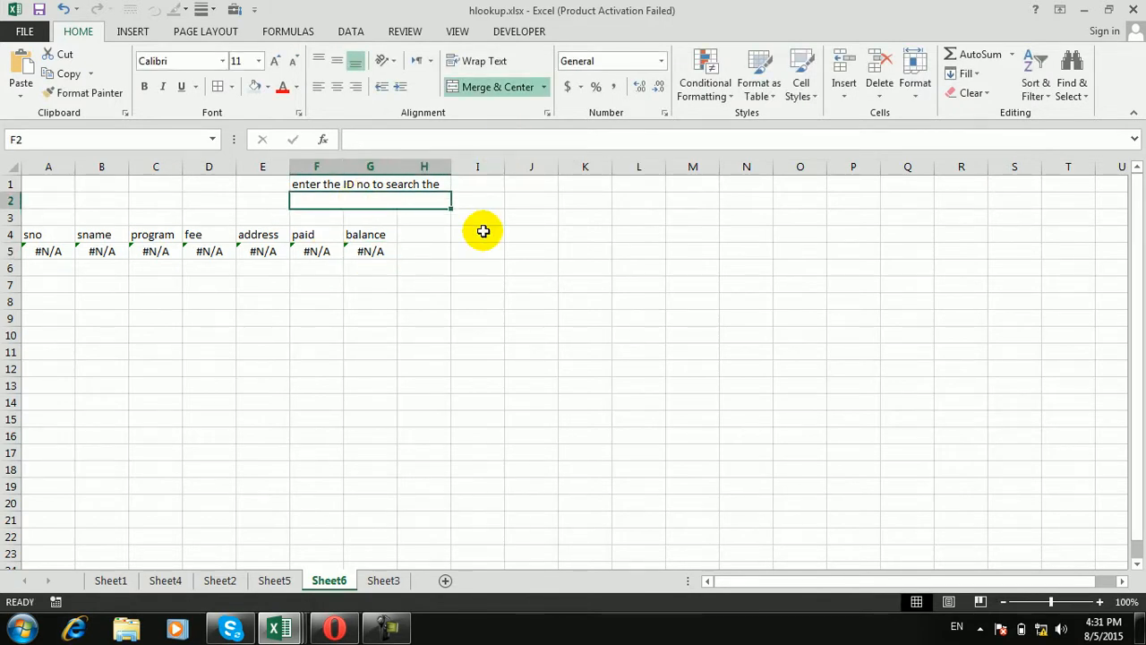
pyautogui.write('22')
pyautogui.press('Return')
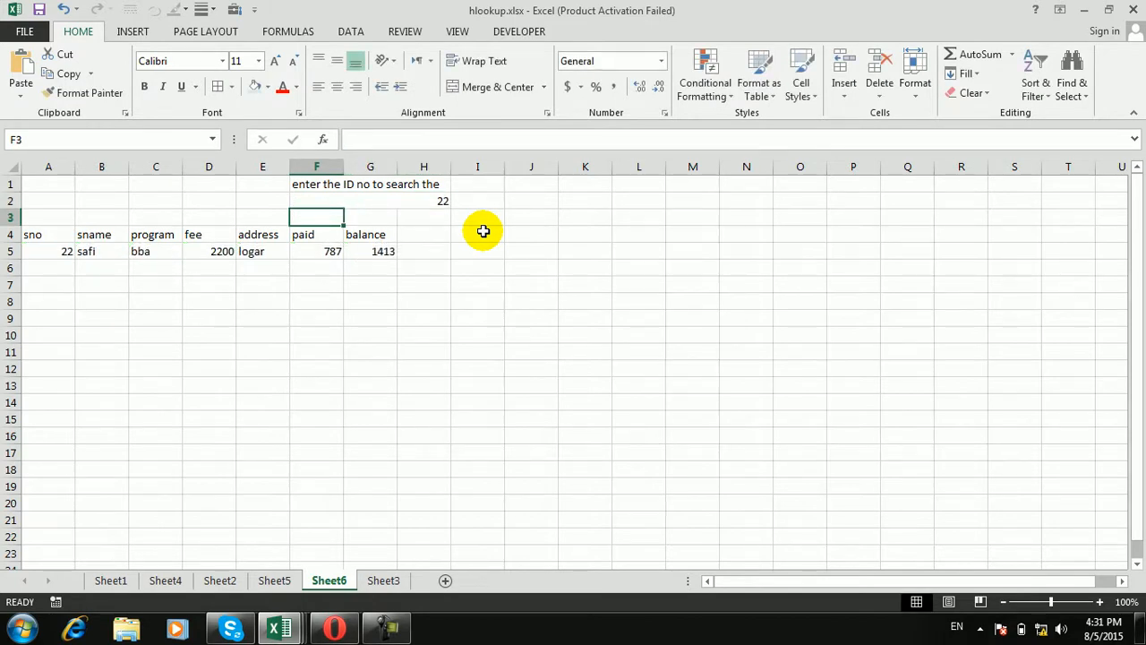
pyautogui.press('Up')
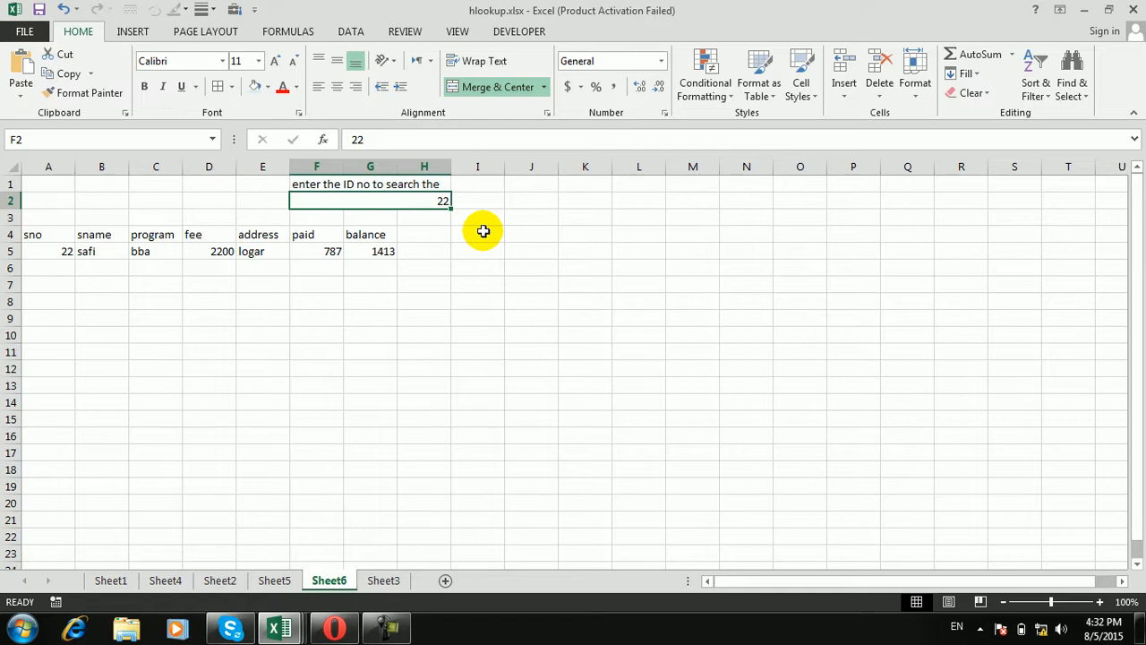
pyautogui.write('66')
pyautogui.press('Return')
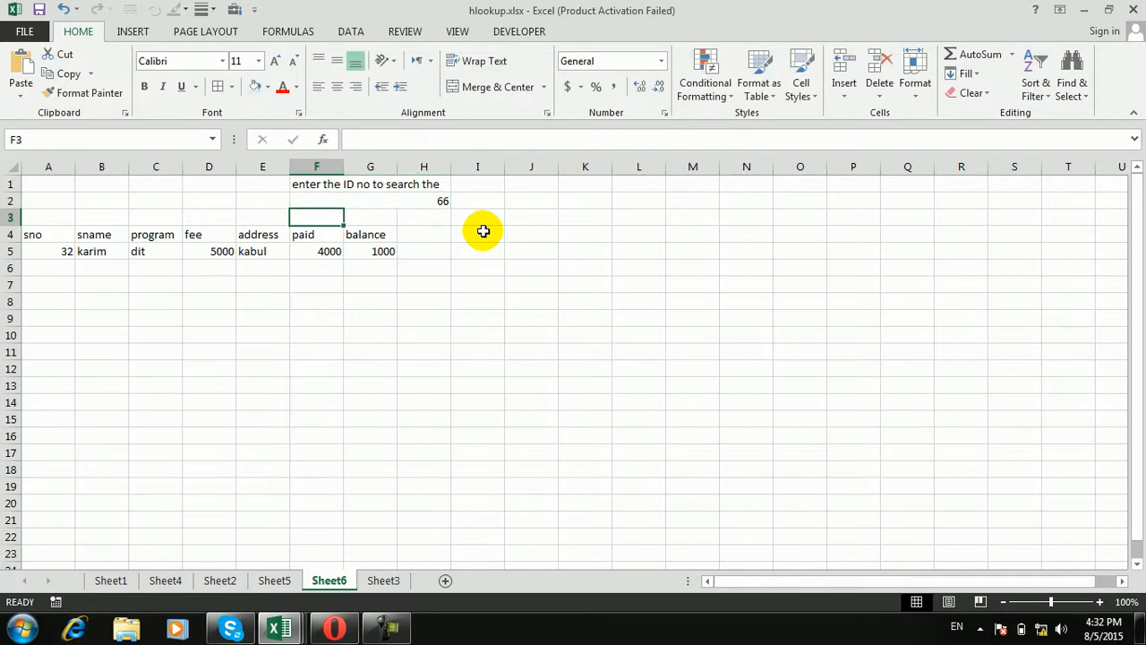
# Step: Test the lookup with 33 in F2, and finish with 12 as the search value
pyautogui.press('Up')
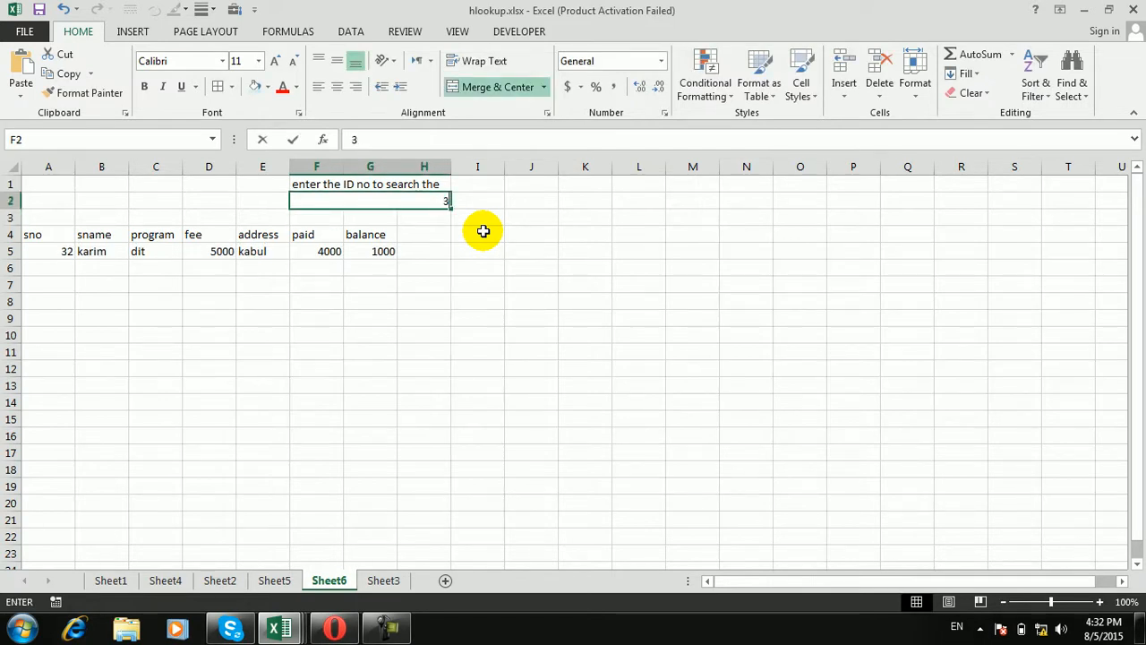
pyautogui.write('33')
pyautogui.press('Return')
pyautogui.press('Up')
pyautogui.write('12')
pyautogui.press('Return')
pyautogui.press('Up')
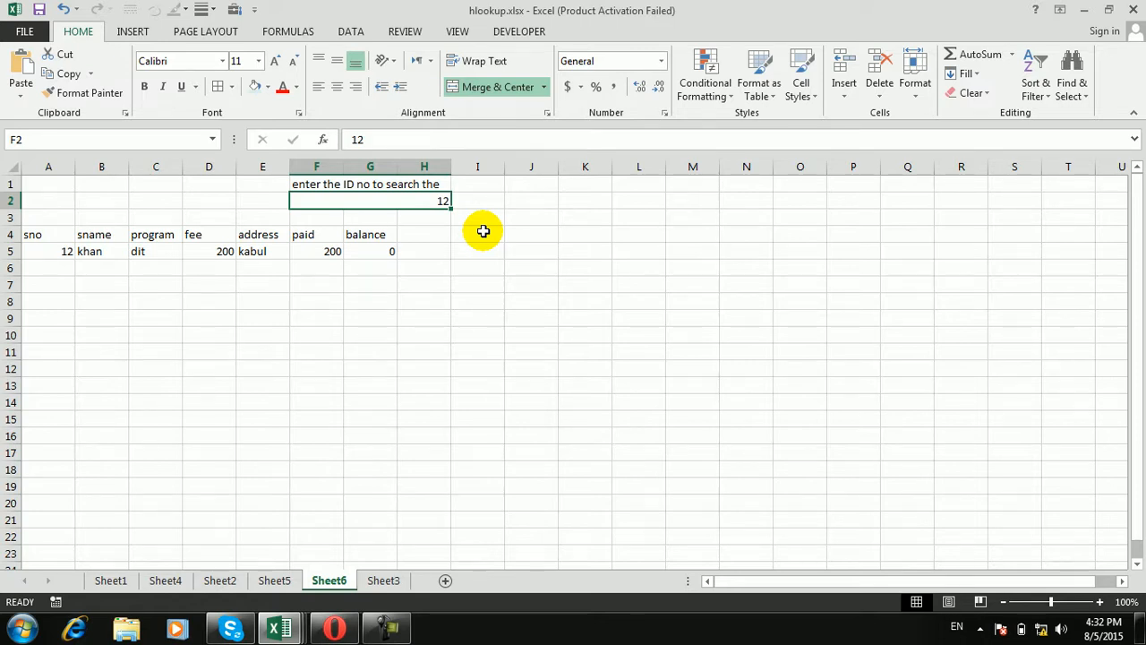
# Step: Test the lookup row by entering the text cel and then 16 as the search value in F2
pyautogui.write('cel')
pyautogui.press('Return')
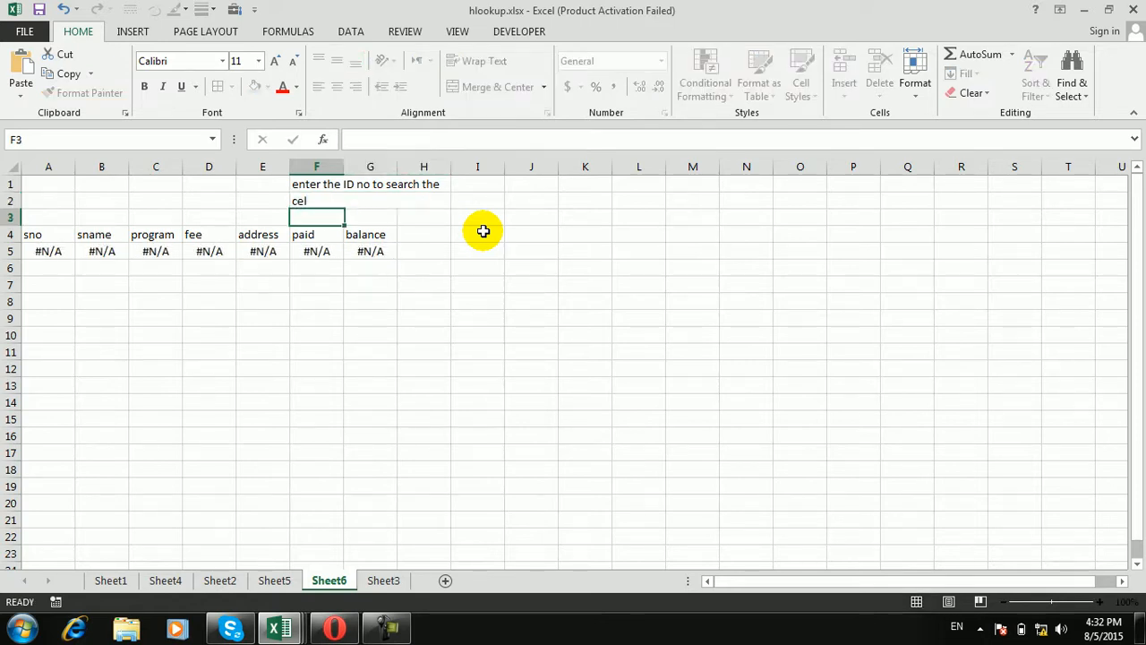
pyautogui.moveTo(392, 189); pyautogui.dragTo(391, 194)
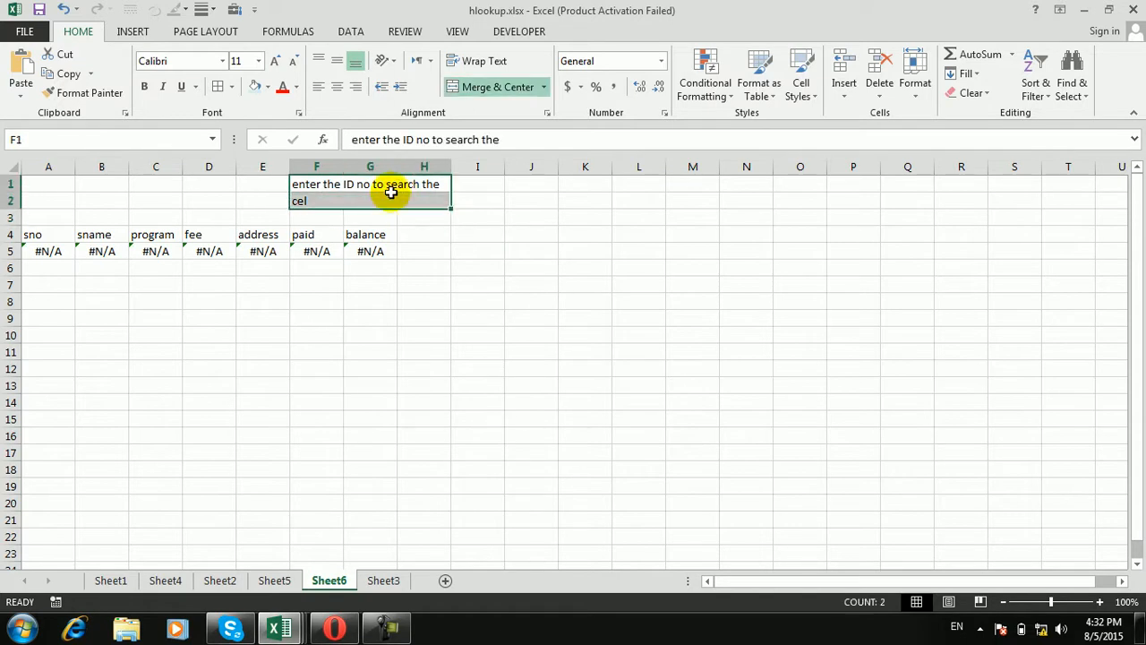
pyautogui.click(390, 197)
pyautogui.write('6')
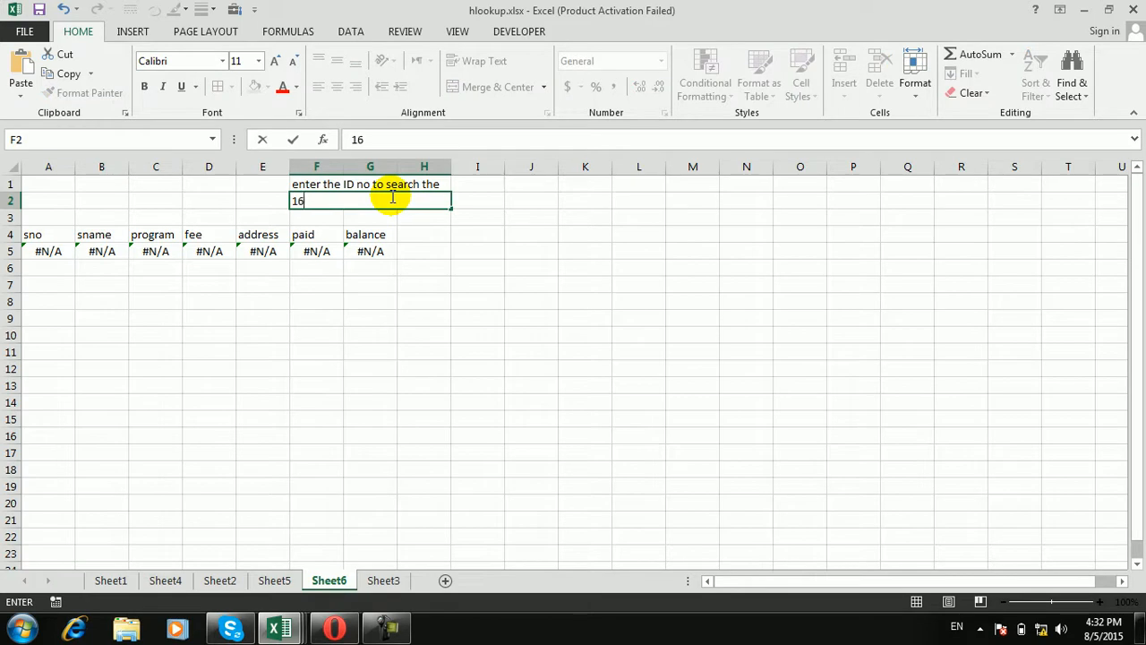
pyautogui.press('Return')
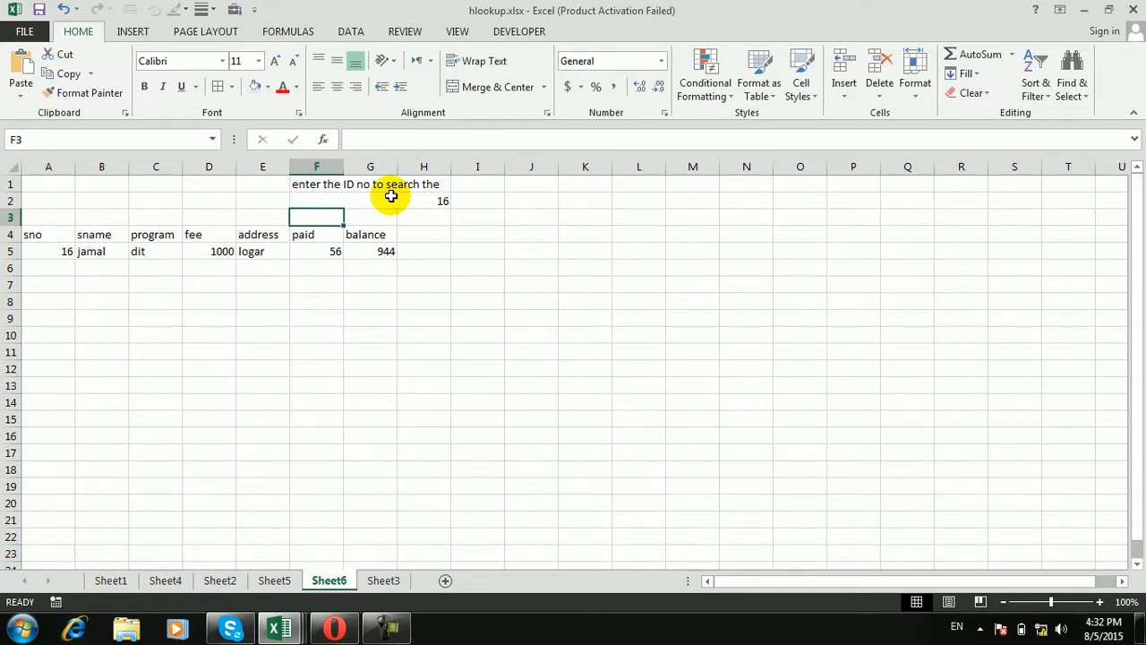
# Step: Open Sheet4, which holds the employee list with the salary and job lookup
pyautogui.click(111, 581)
pyautogui.click(165, 581)
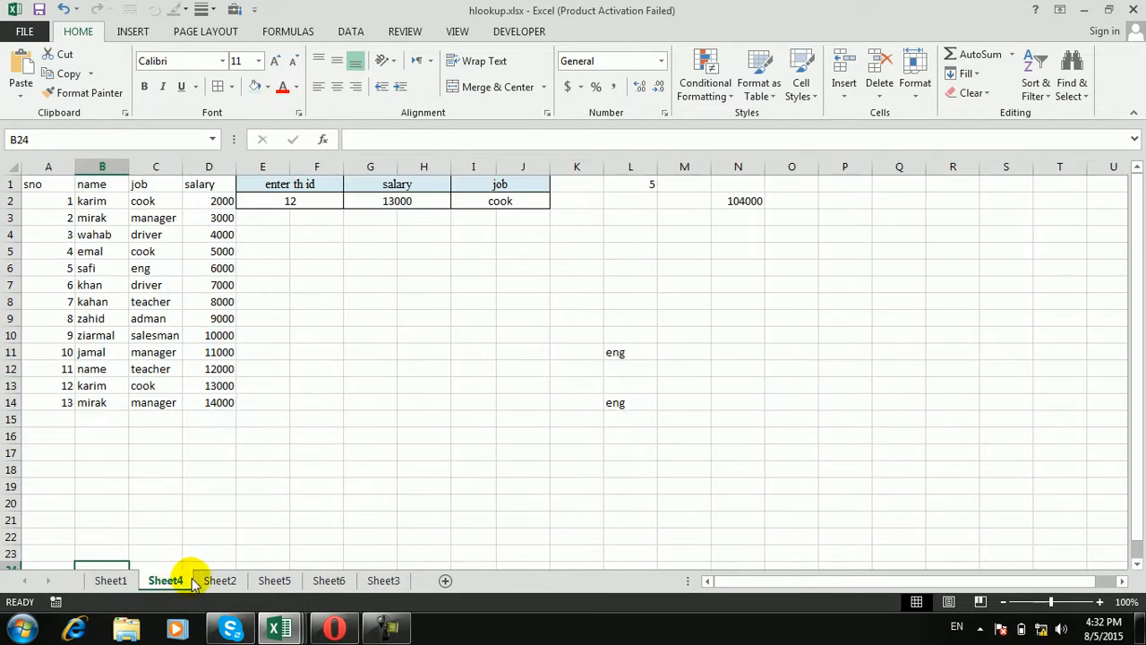
pyautogui.moveTo(1139, 248); pyautogui.dragTo(1138, 194)
pyautogui.click(404, 403)
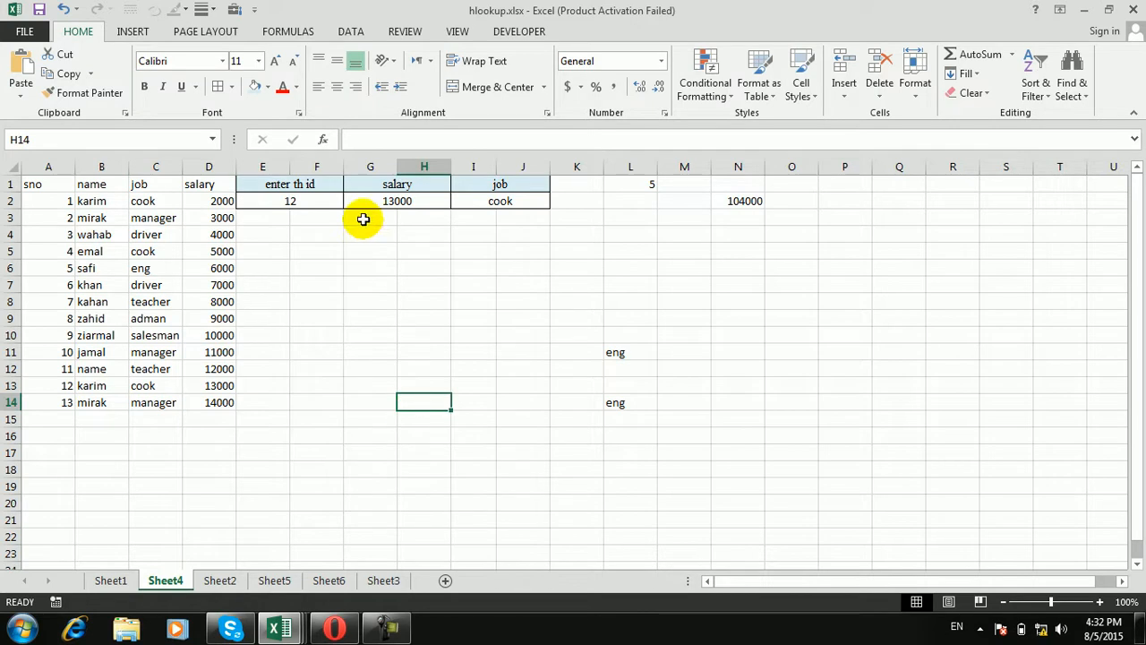
# Step: Clear the salary and job lookup cells in G1:J3 and enter job as the heading in G1
pyautogui.click(296, 184)
pyautogui.click(379, 197)
pyautogui.moveTo(381, 179); pyautogui.dragTo(544, 219)
pyautogui.press('Delete')
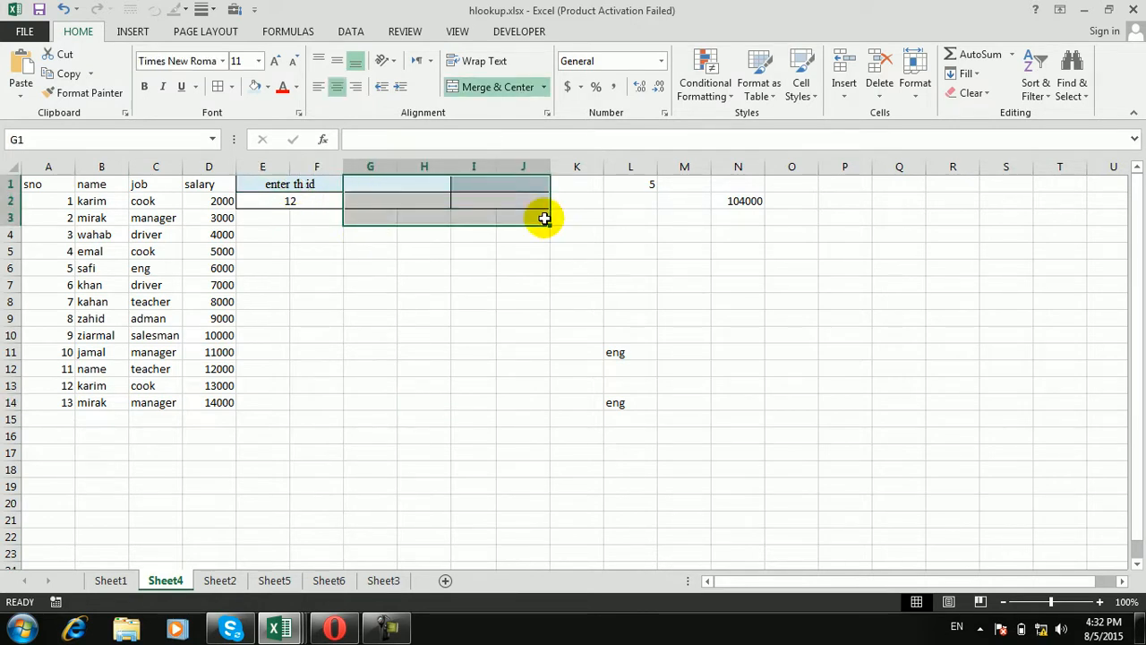
pyautogui.click(401, 183)
pyautogui.click(873, 227)
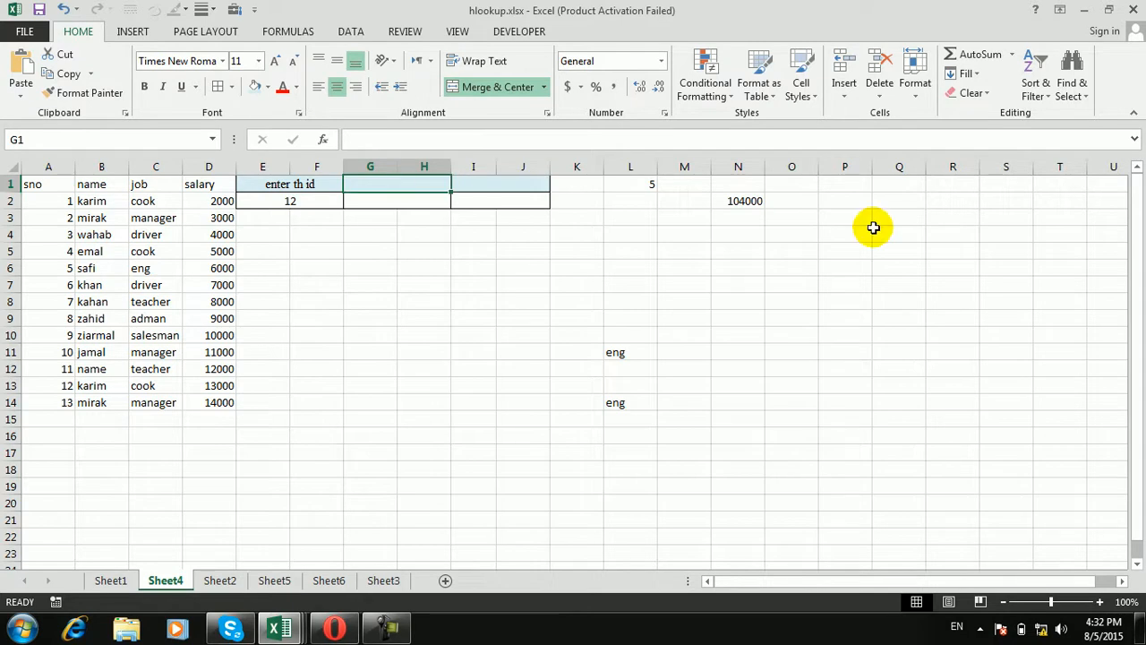
pyautogui.write('job')
pyautogui.press('Return')
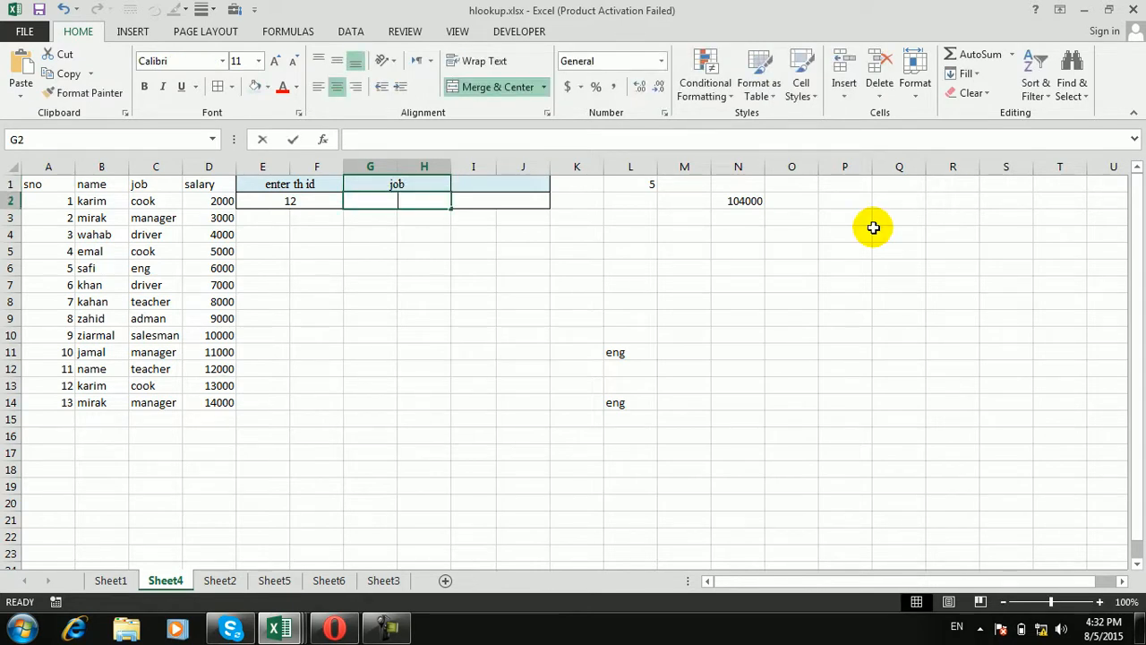
# Step: Try a LOOKUP formula in G2 under the job heading, using E2 as the lookup value and column C as the array
pyautogui.write('=')
pyautogui.write('vl')
pyautogui.press('BackSpace')
pyautogui.press('BackSpace')
pyautogui.write('look')
pyautogui.press('Tab')
pyautogui.click(299, 197)
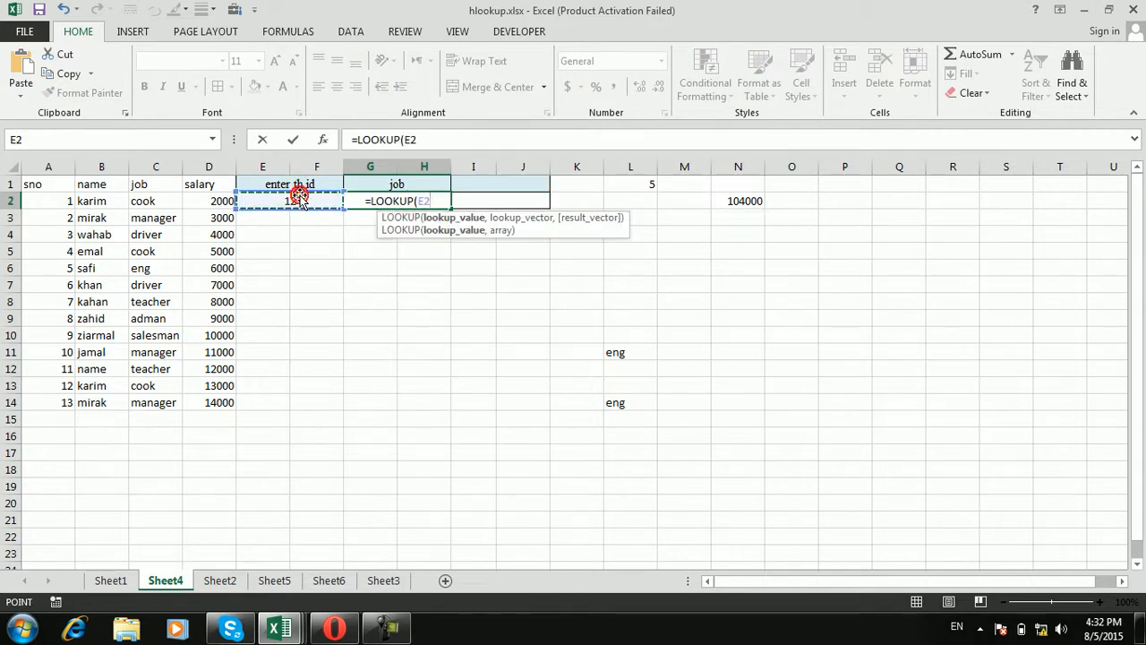
pyautogui.write(',')
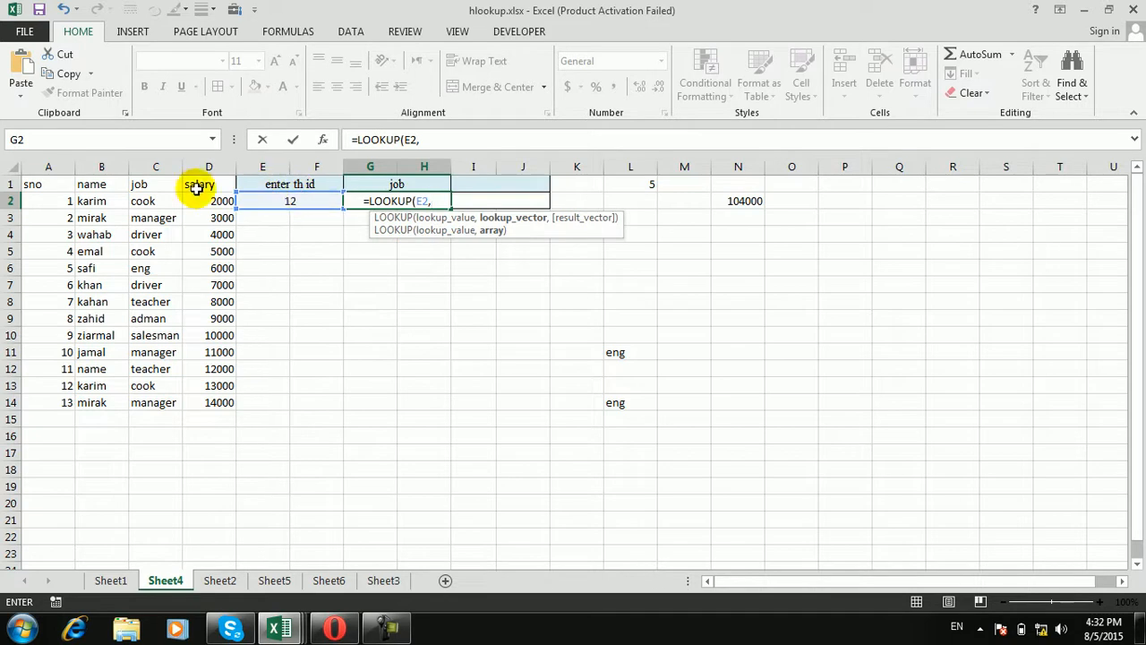
pyautogui.click(158, 166)
pyautogui.press('Return')
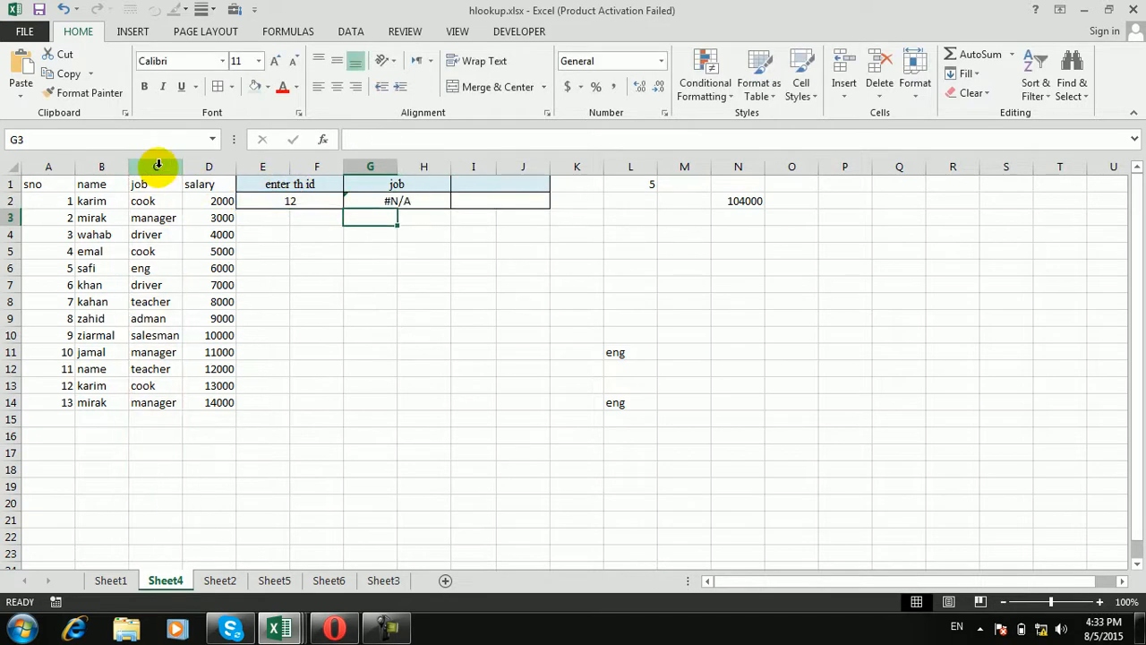
# Step: Test the job formula by entering 1 as the ID in E2
pyautogui.click(304, 201)
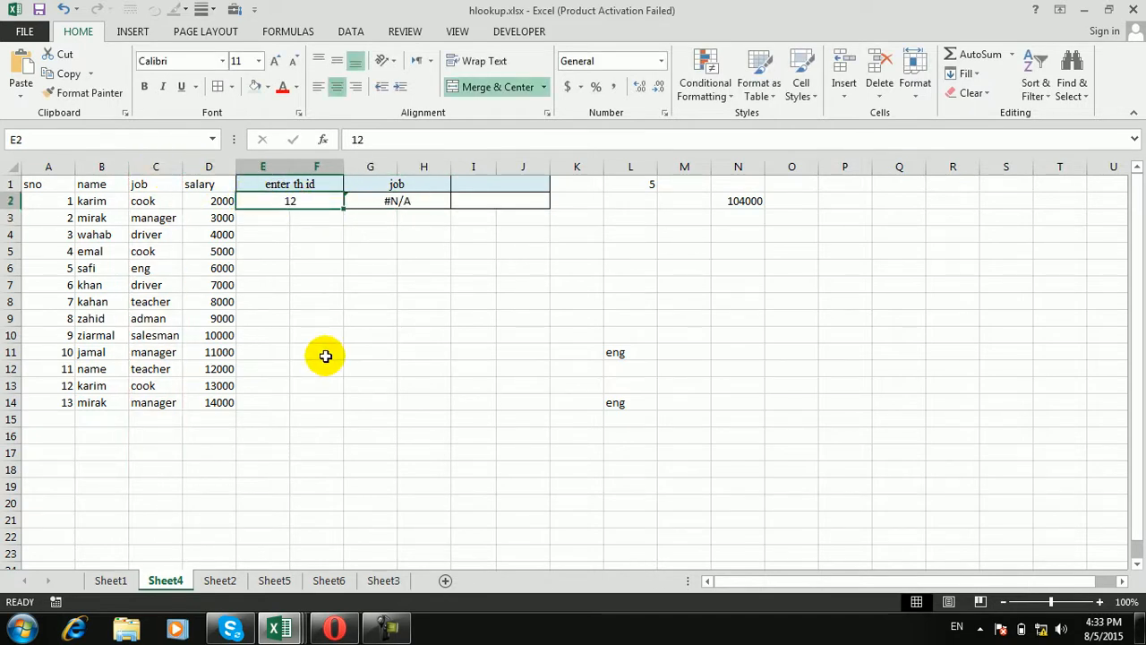
pyautogui.write('1')
pyautogui.press('Return')
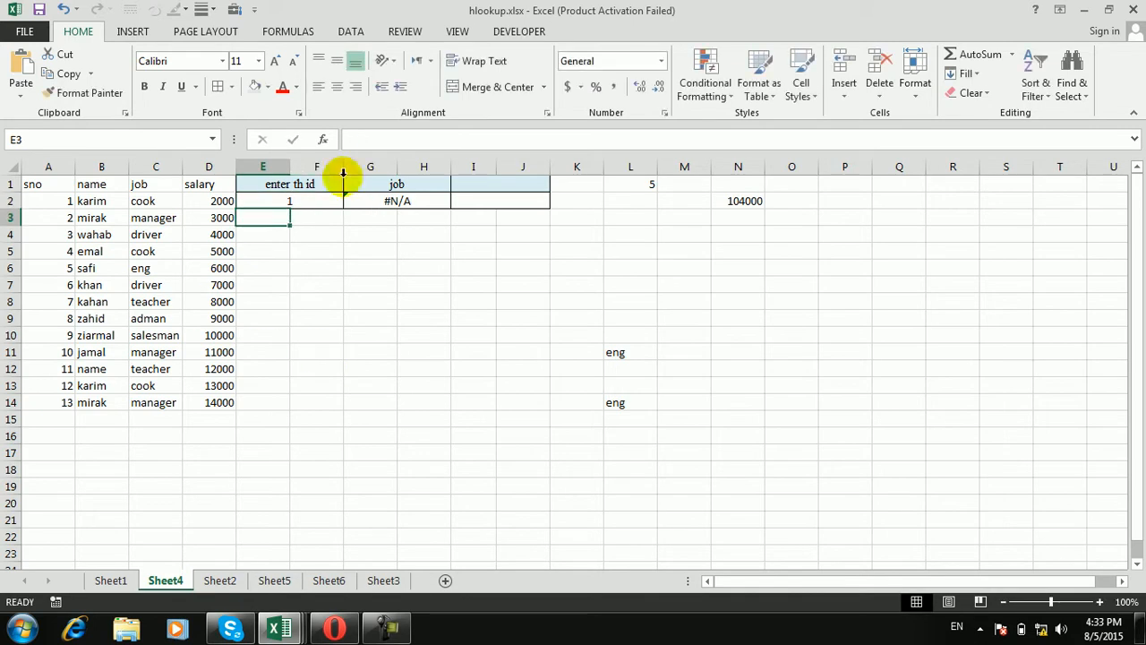
# Step: Undo the trial edits so the original ID, salary and job lookup cells are restored
pyautogui.click(392, 201)
pyautogui.hotkey('ctrl', 'z')
pyautogui.hotkey('ctrl', 'z')
pyautogui.hotkey('ctrl', 'y')
pyautogui.hotkey('ctrl', 'y')
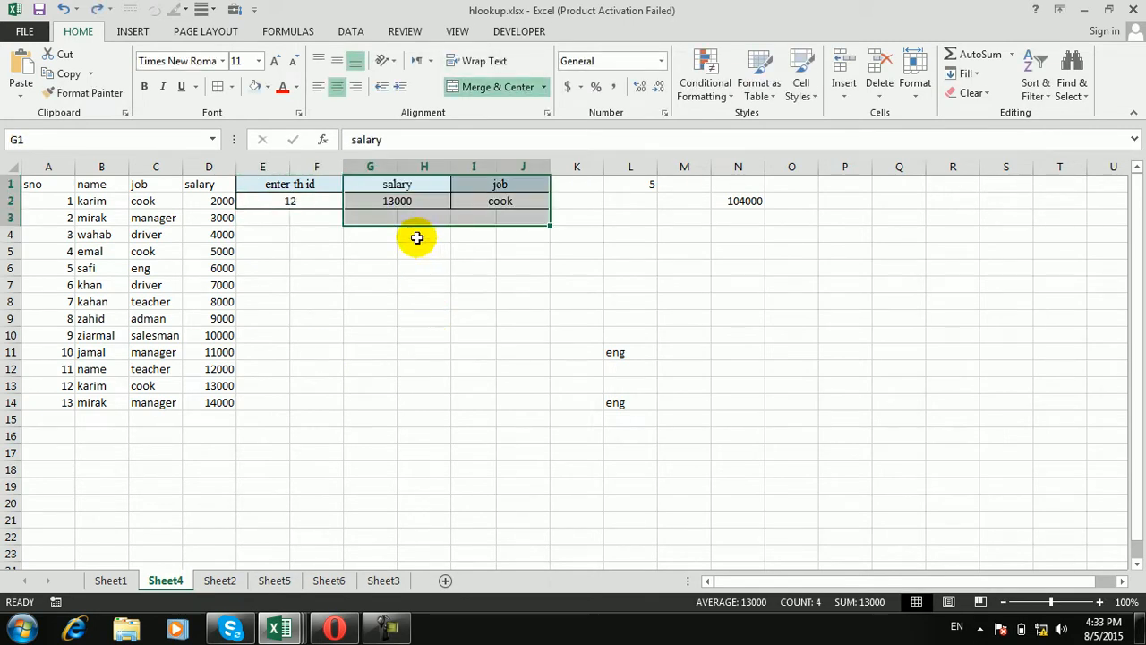
# Step: Inspect the arguments of the existing LOOKUP formula in I2 under job
pyautogui.click(492, 193)
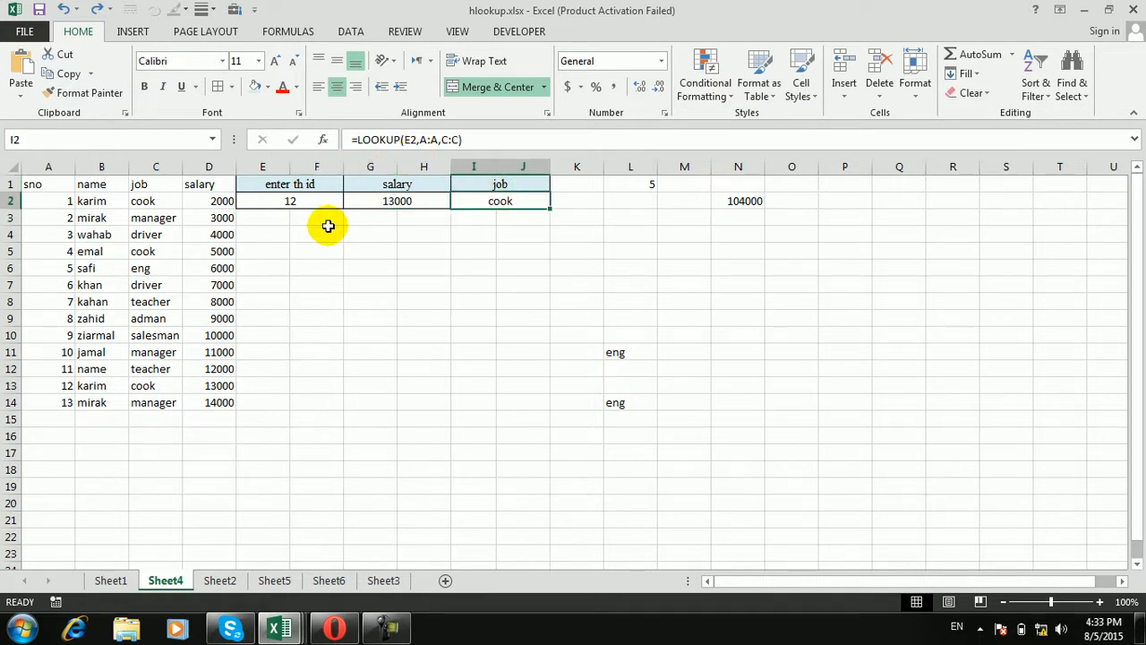
pyautogui.doubleClick(485, 199)
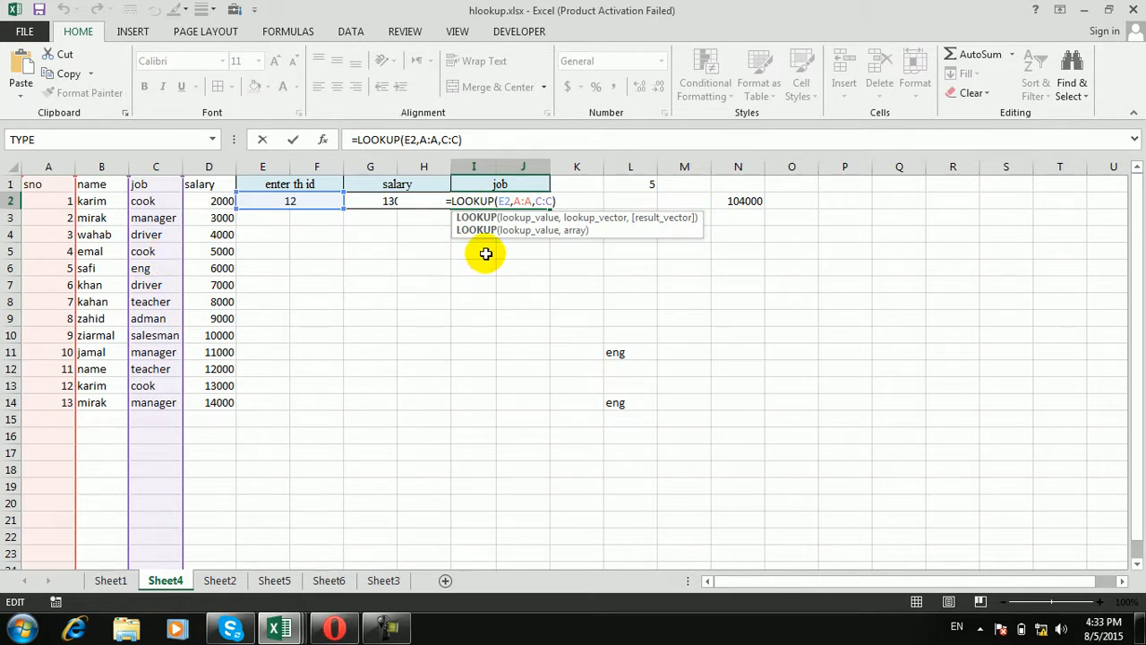
pyautogui.press('Return')
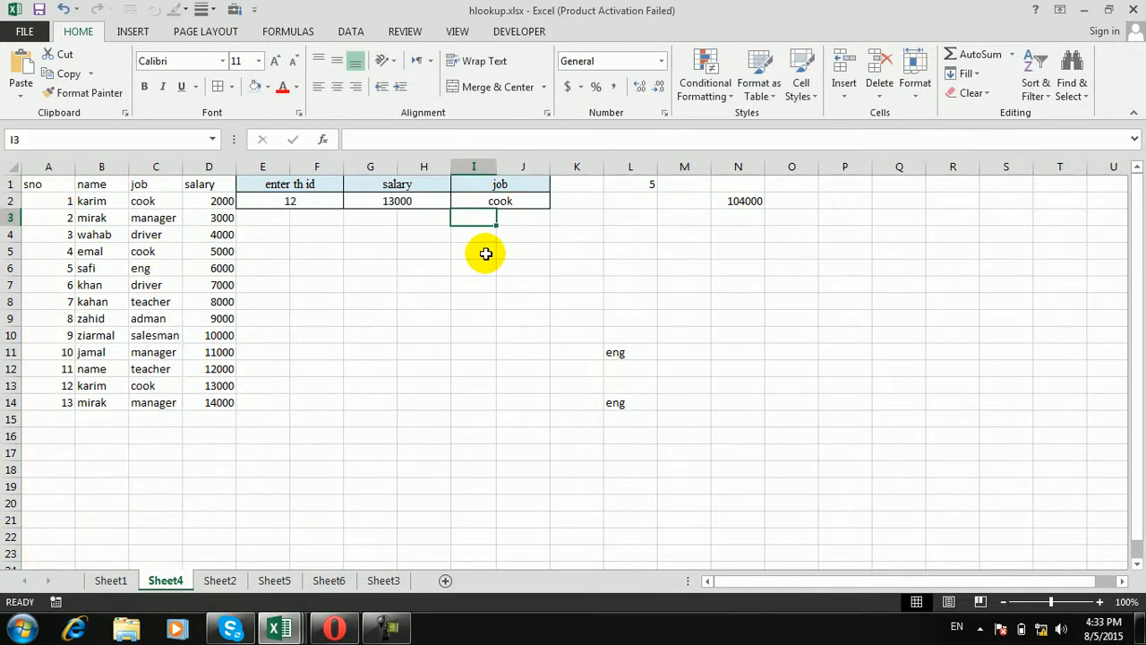
# Step: Clear the salary and job results in G2 and I2, keeping their headings
pyautogui.moveTo(395, 177); pyautogui.dragTo(502, 215)
pyautogui.click(395, 201)
pyautogui.keyDown('ctrl'); pyautogui.click(500, 204); pyautogui.keyUp('ctrl')
pyautogui.press('Delete')
# Step: Enter =LOOKUP(E2,A:A,C:C) in I2 to return the job for the entered ID
pyautogui.click(492, 204)
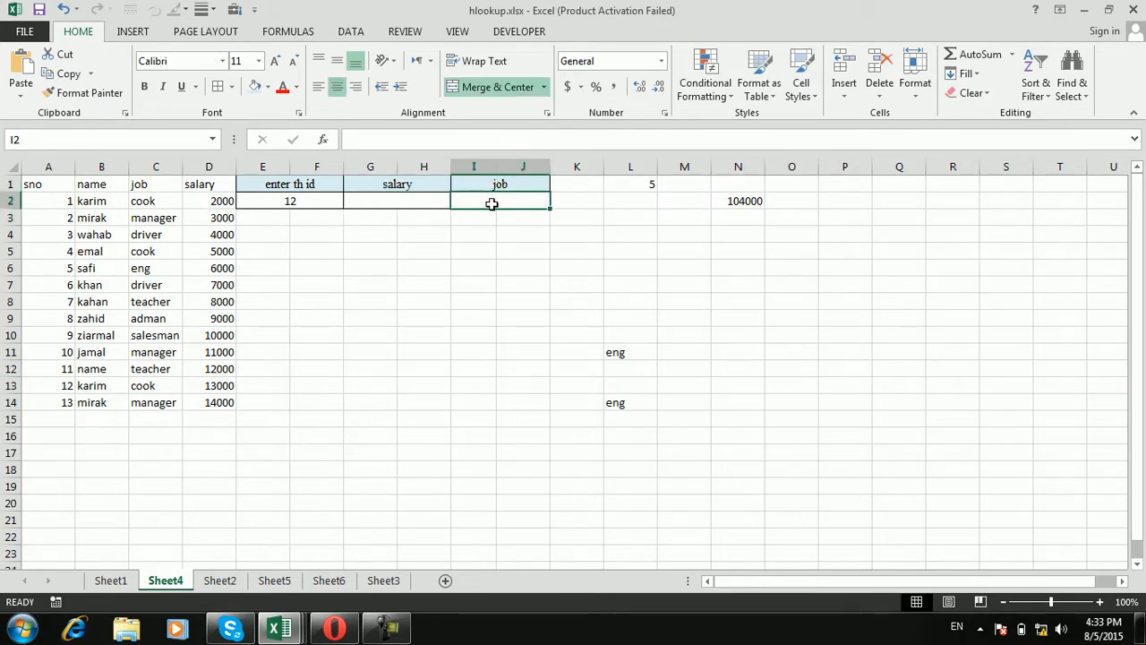
pyautogui.write('=look')
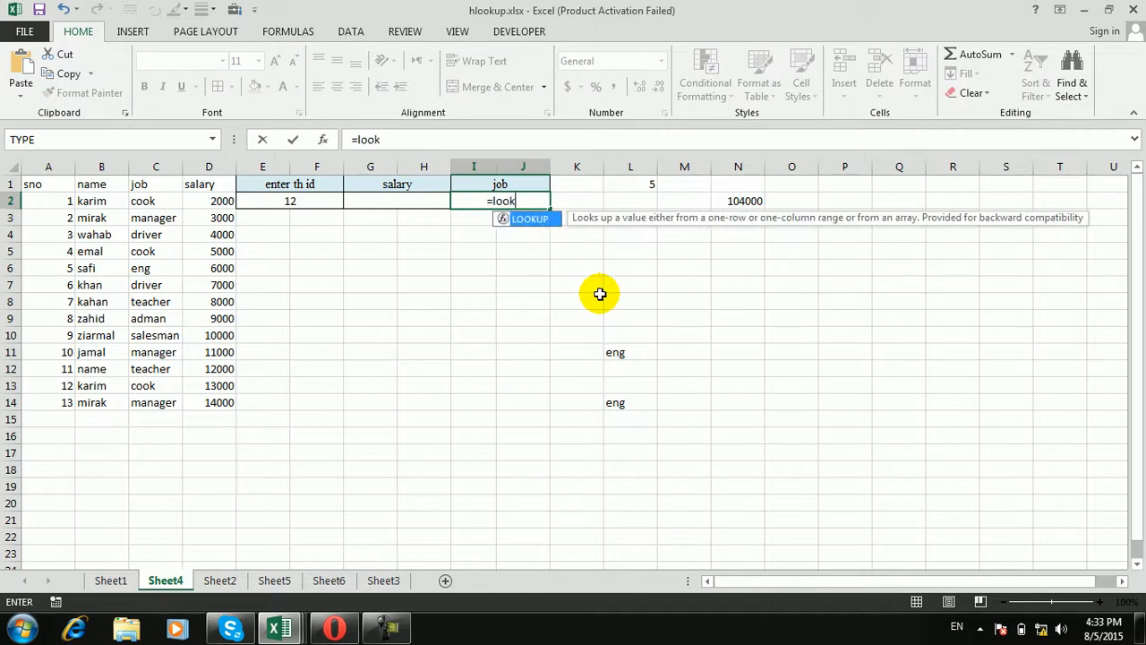
pyautogui.press('Tab')
pyautogui.click(301, 208)
pyautogui.write(',')
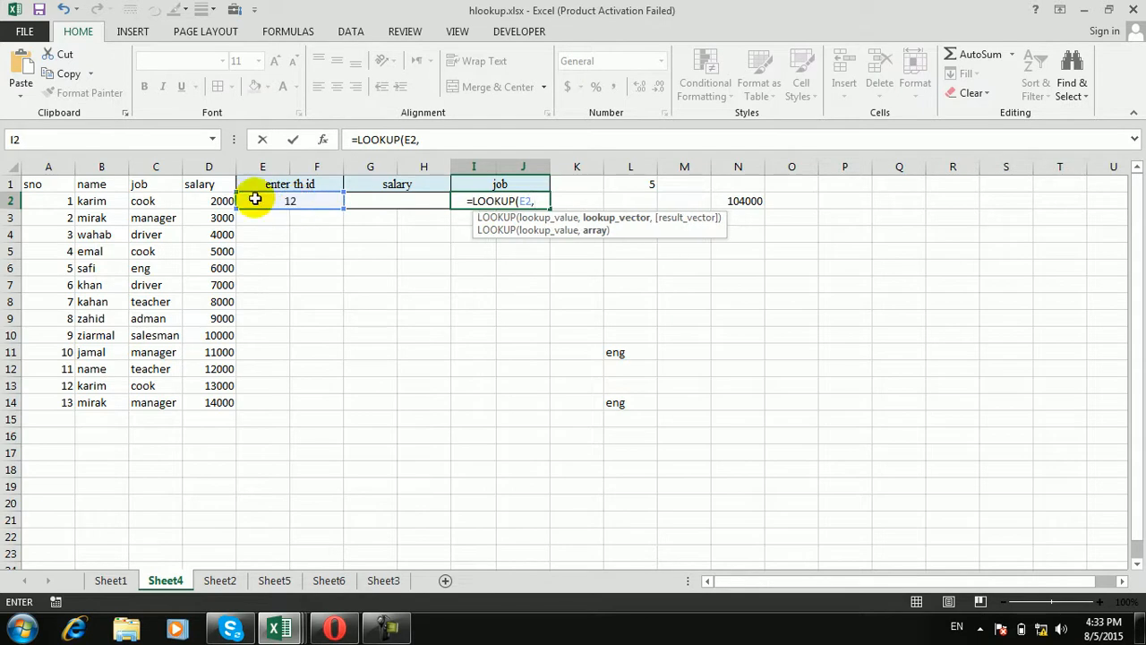
pyautogui.click(68, 170)
pyautogui.write(',')
pyautogui.click(146, 161)
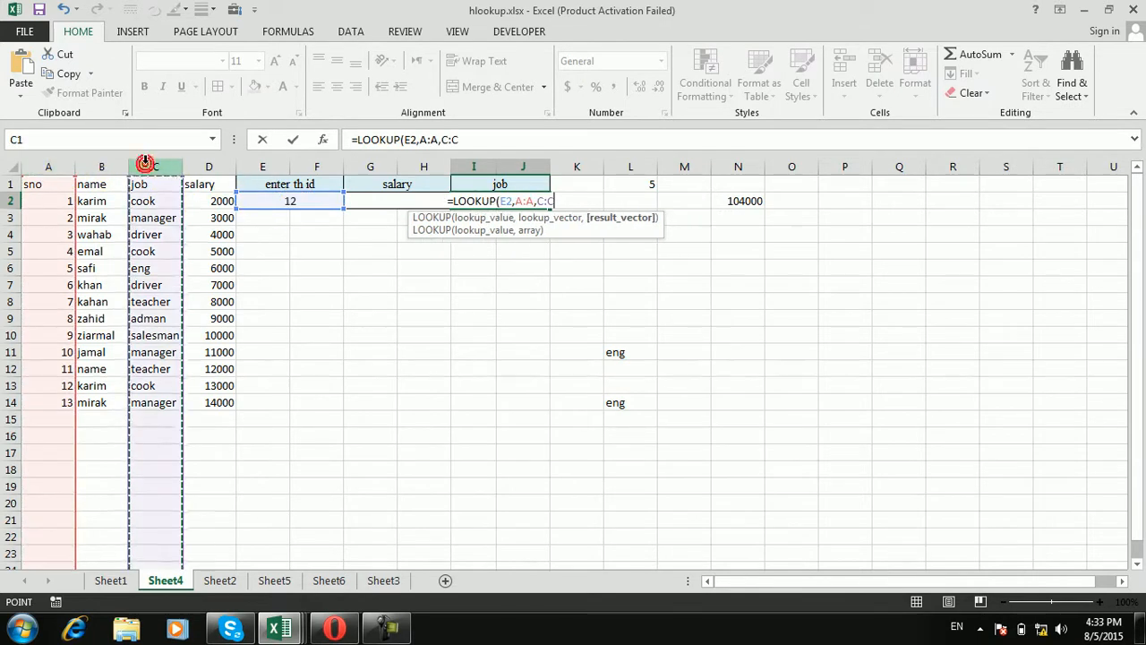
pyautogui.press('Return')
# Step: Test the job lookup by entering 2 and then 4 as the ID in E2
pyautogui.click(284, 196)
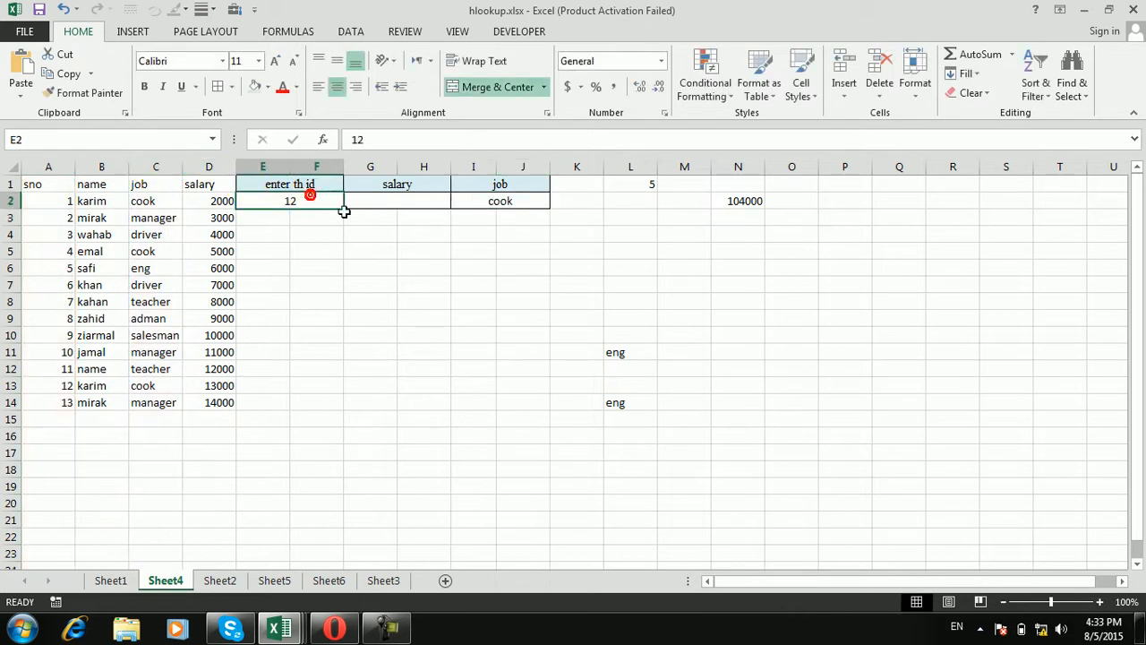
pyautogui.write('2')
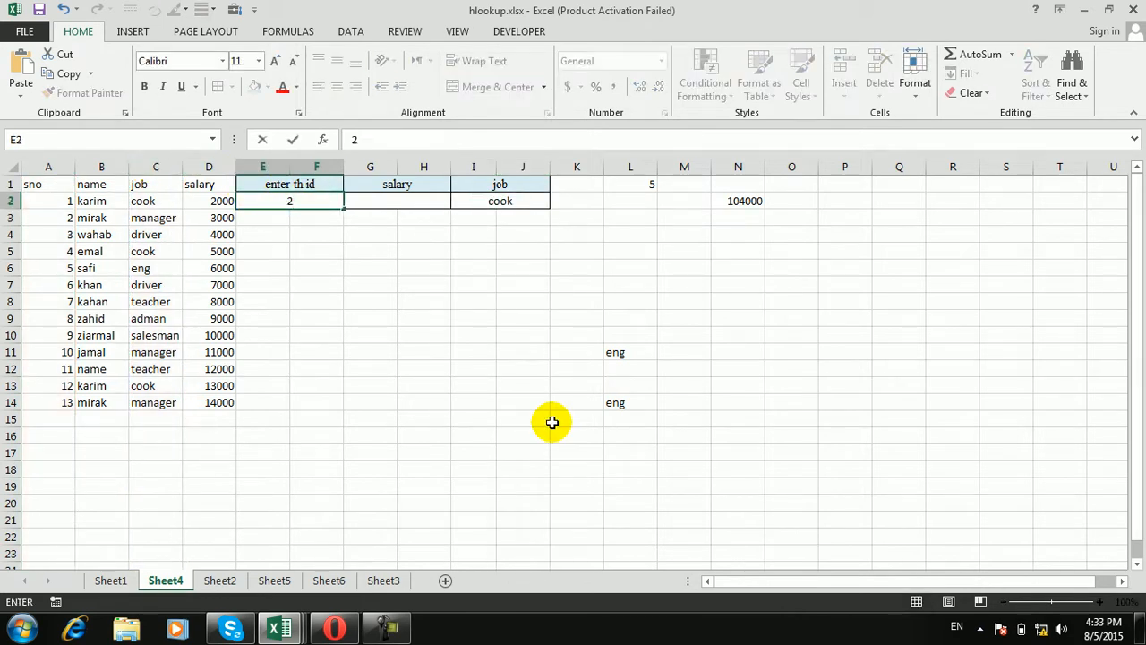
pyautogui.press('Return')
pyautogui.click(299, 202)
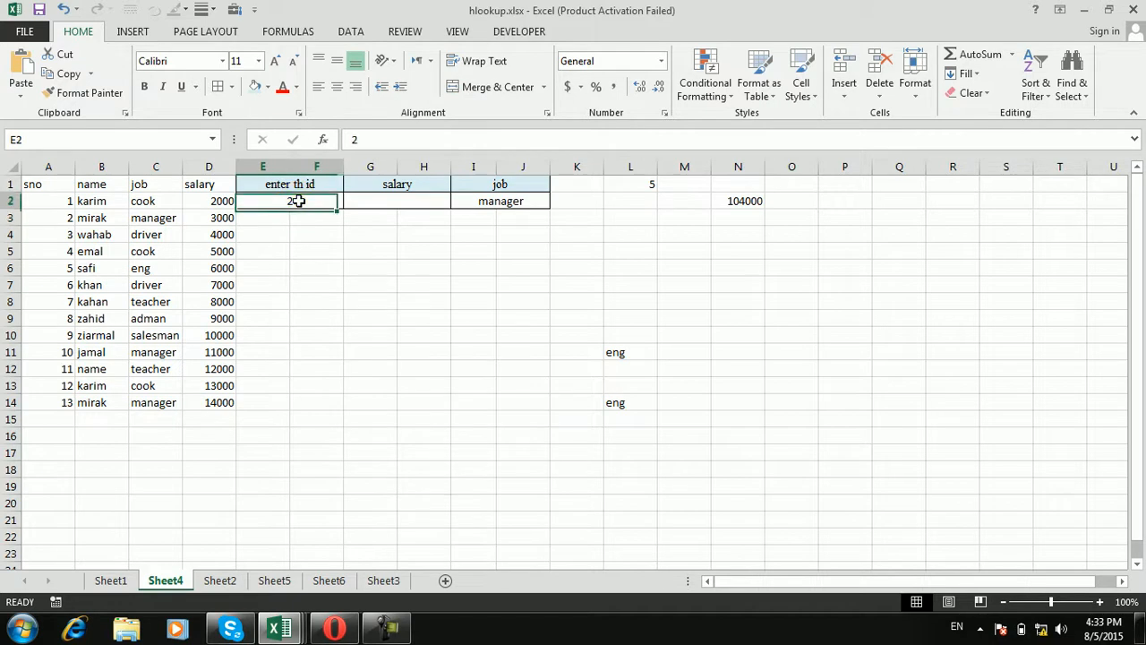
pyautogui.write('4')
pyautogui.press('Return')
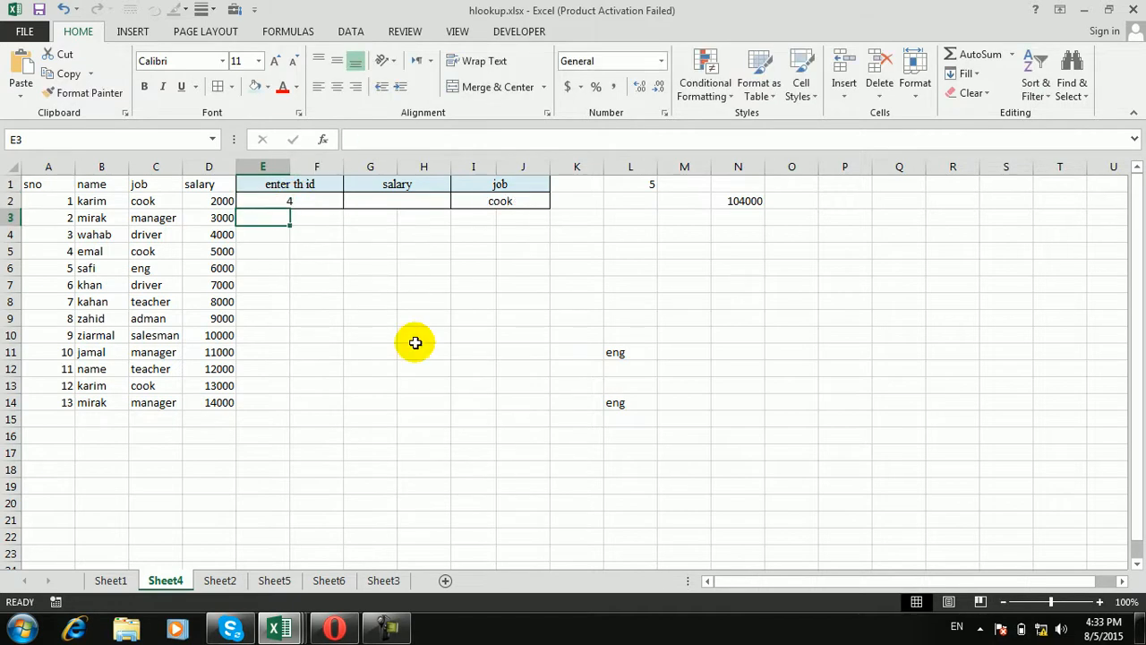
pyautogui.click(296, 196)
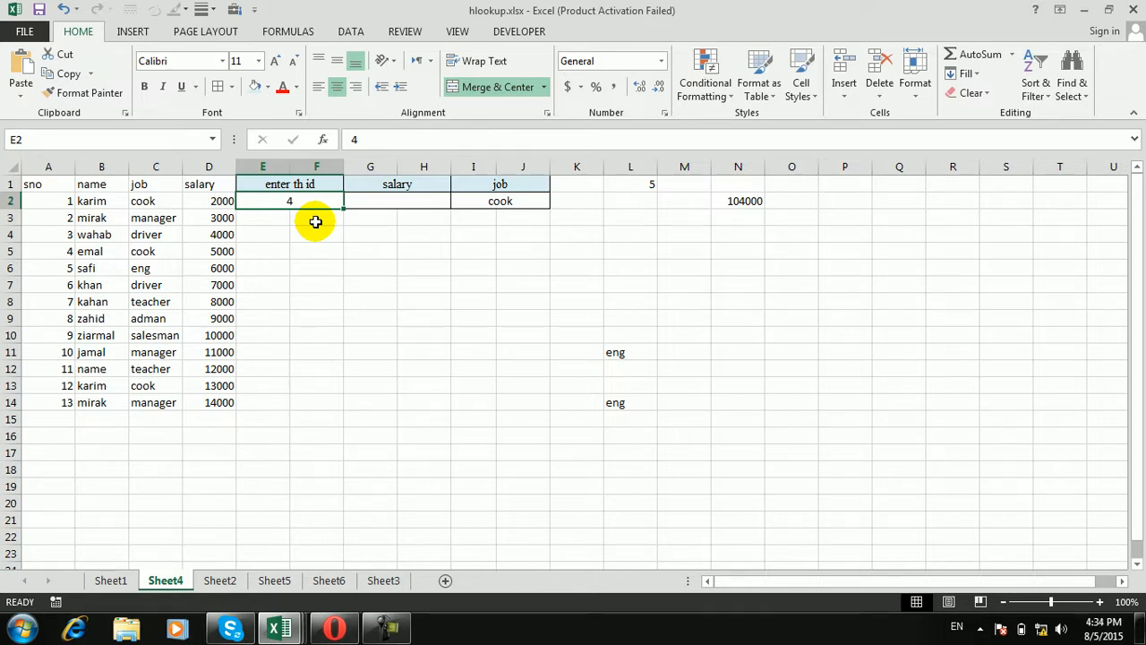
# Step: Open Sheet1 and look through its practice tables from the first rows down past the zakat table
pyautogui.click(110, 580)
pyautogui.click(224, 428)
pyautogui.press('Up')
pyautogui.press('Up')
pyautogui.press('Up')
pyautogui.press('Up')
pyautogui.press('Up')
pyautogui.press('Up')
pyautogui.press('Up')
pyautogui.press('Up')
pyautogui.press('Up')
pyautogui.press('Up')
pyautogui.press('Up')
pyautogui.press('Up')
pyautogui.press('Up')
pyautogui.press('Up')
pyautogui.press('Down')
pyautogui.press('Down')
pyautogui.press('Down')
pyautogui.press('Down')
pyautogui.press('Down')
pyautogui.press('Down')
pyautogui.press('Down')
pyautogui.press('Down')
pyautogui.press('Down')
pyautogui.press('Down')
pyautogui.press('Down')
pyautogui.press('Down')
pyautogui.press('Down')
pyautogui.press('Down')
pyautogui.press('Down')
pyautogui.press('Down')
pyautogui.press('Down')
pyautogui.press('Down')
pyautogui.press('Down')
pyautogui.press('Down')
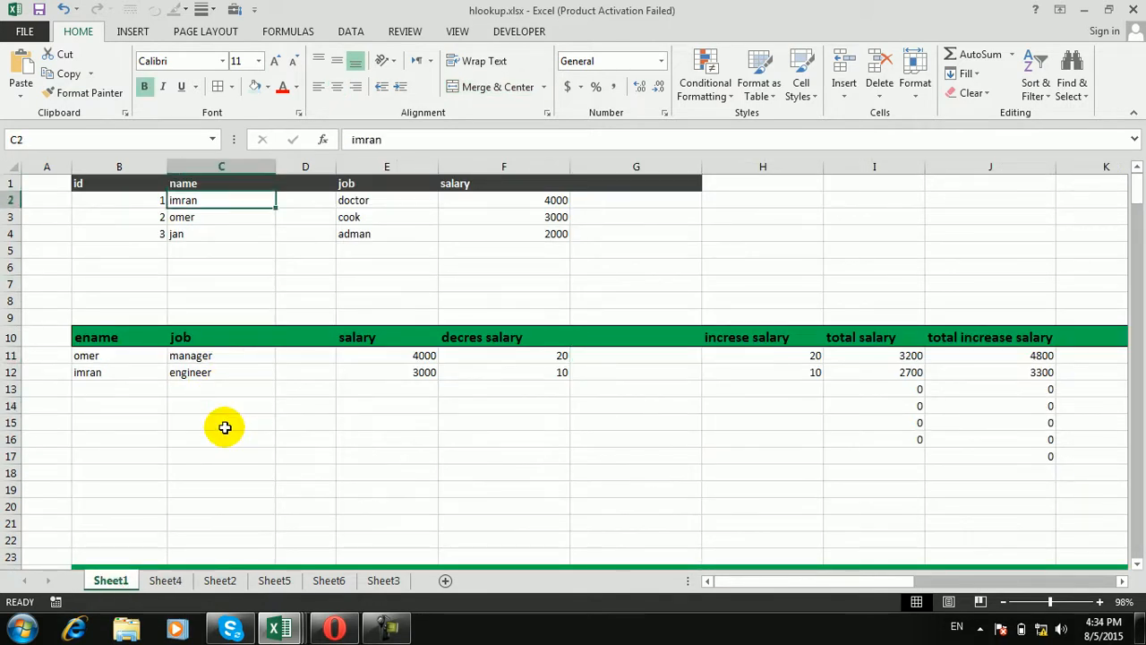
pyautogui.press('Down')
pyautogui.press('Down')
pyautogui.press('Down')
pyautogui.press('Down')
pyautogui.press('Down')
pyautogui.press('Down')
pyautogui.press('Down')
pyautogui.press('Down')
pyautogui.press('Down')
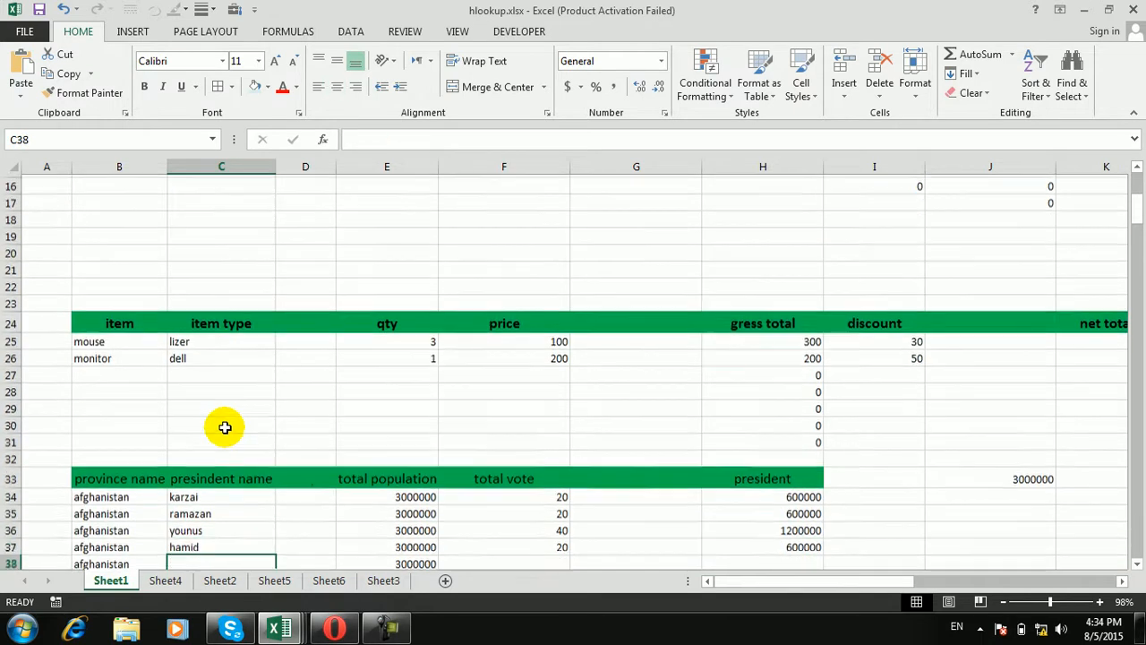
pyautogui.press('Down')
pyautogui.press('Down')
pyautogui.press('Down')
pyautogui.press('Down')
pyautogui.press('Down')
pyautogui.press('Down')
pyautogui.press('Down')
pyautogui.press('Down')
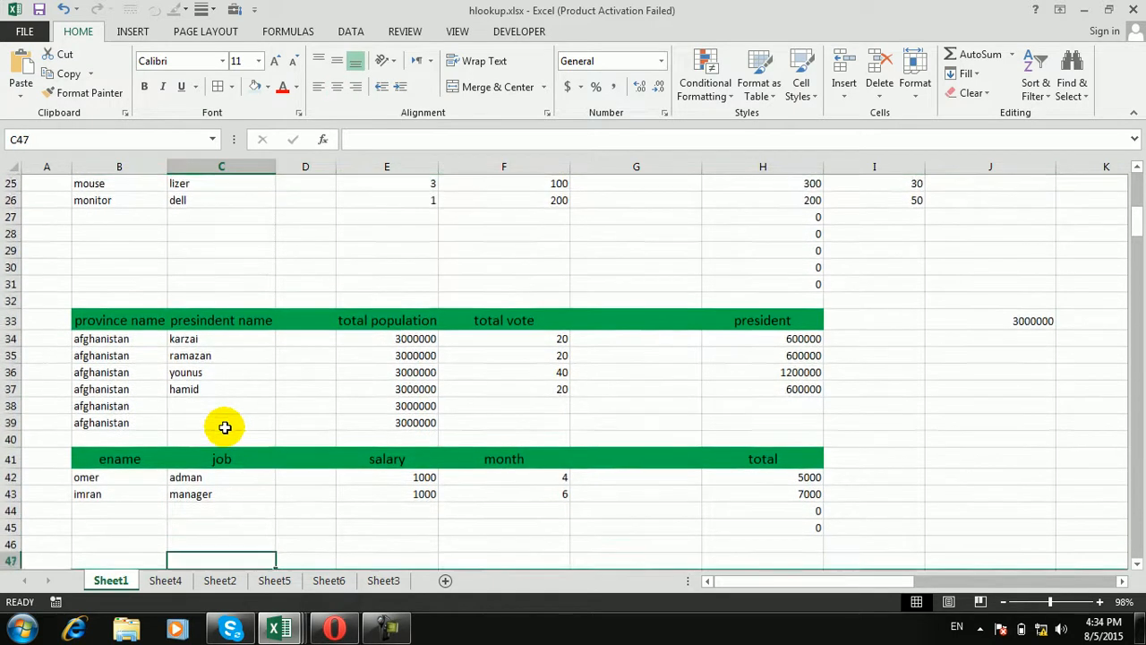
pyautogui.press('Down')
pyautogui.press('Down')
pyautogui.press('Down')
pyautogui.press('Down')
pyautogui.press('Down')
pyautogui.press('Down')
pyautogui.press('Down')
pyautogui.press('Down')
pyautogui.press('Down')
pyautogui.press('Down')
pyautogui.press('Down')
pyautogui.press('Down')
pyautogui.press('Down')
pyautogui.press('Down')
pyautogui.press('Down')
pyautogui.press('Down')
pyautogui.press('Down')
pyautogui.press('Down')
pyautogui.press('Down')
pyautogui.press('Down')
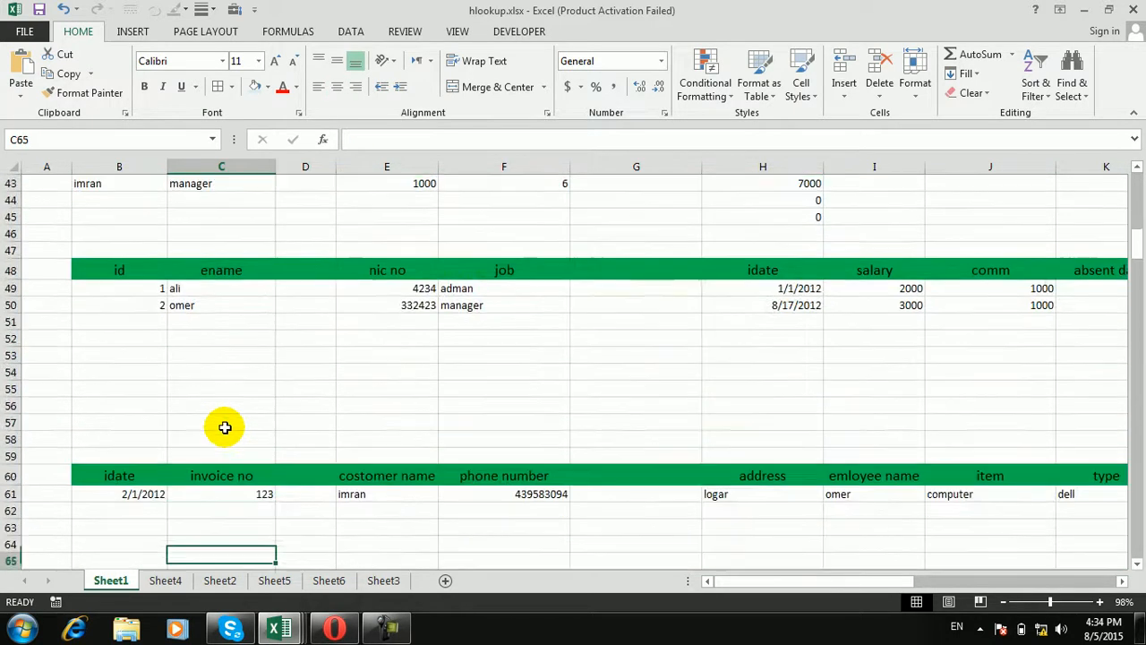
pyautogui.press('Down')
pyautogui.press('Down')
pyautogui.press('Down')
pyautogui.press('Down')
pyautogui.press('Down')
pyautogui.press('Down')
pyautogui.press('Down')
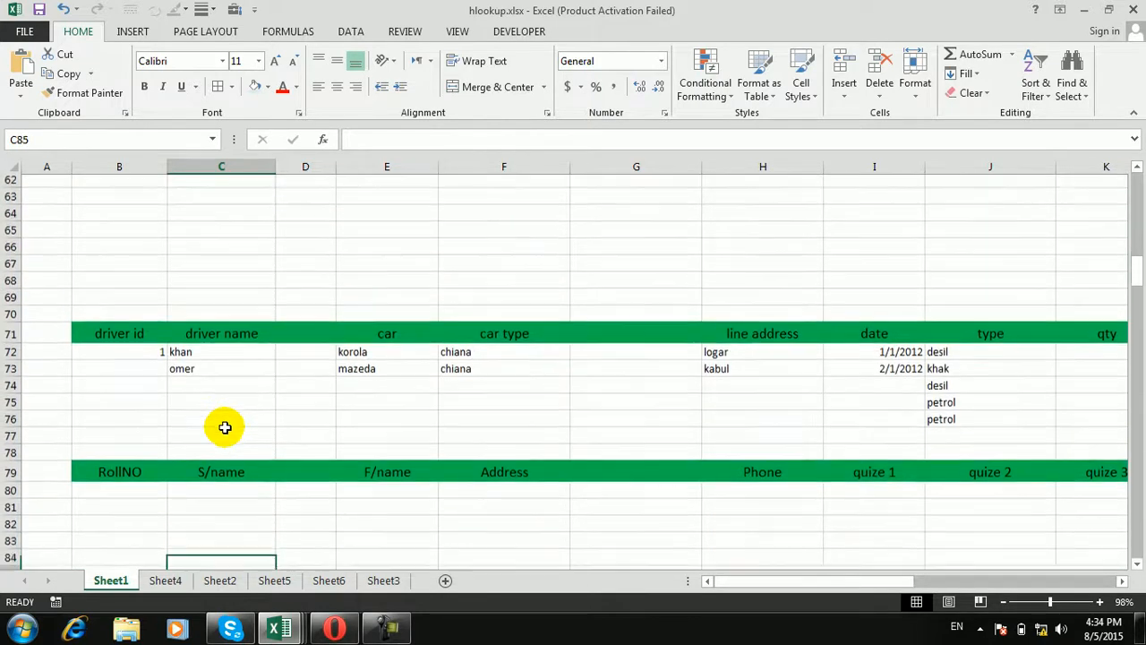
pyautogui.press('Down')
pyautogui.press('Down')
pyautogui.press('Down')
pyautogui.press('Down')
pyautogui.press('Down')
pyautogui.press('Down')
pyautogui.press('Down')
pyautogui.press('Down')
pyautogui.press('Down')
pyautogui.press('Down')
pyautogui.press('Down')
pyautogui.press('Down')
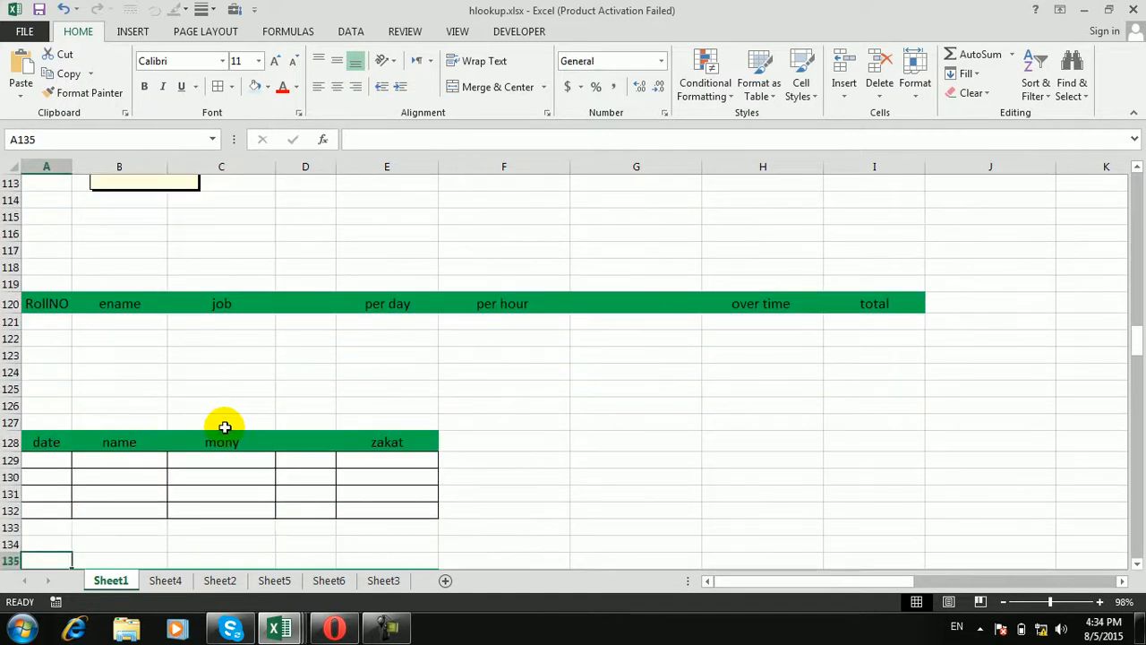
# Step: Look through the Sheet1 practice tables from the zakat table down to the Lookup and Hlookup Function examples
pyautogui.press('Down')
pyautogui.press('Down')
pyautogui.press('Down')
pyautogui.press('Down')
pyautogui.press('Down')
pyautogui.press('Down')
pyautogui.press('Down')
pyautogui.press('Down')
pyautogui.press('Down')
pyautogui.press('Down')
pyautogui.press('Down')
pyautogui.press('Down')
pyautogui.press('Down')
pyautogui.press('Down')
pyautogui.press('Down')
pyautogui.press('Down')
pyautogui.press('Down')
pyautogui.press('Down')
pyautogui.press('Down')
pyautogui.press('Down')
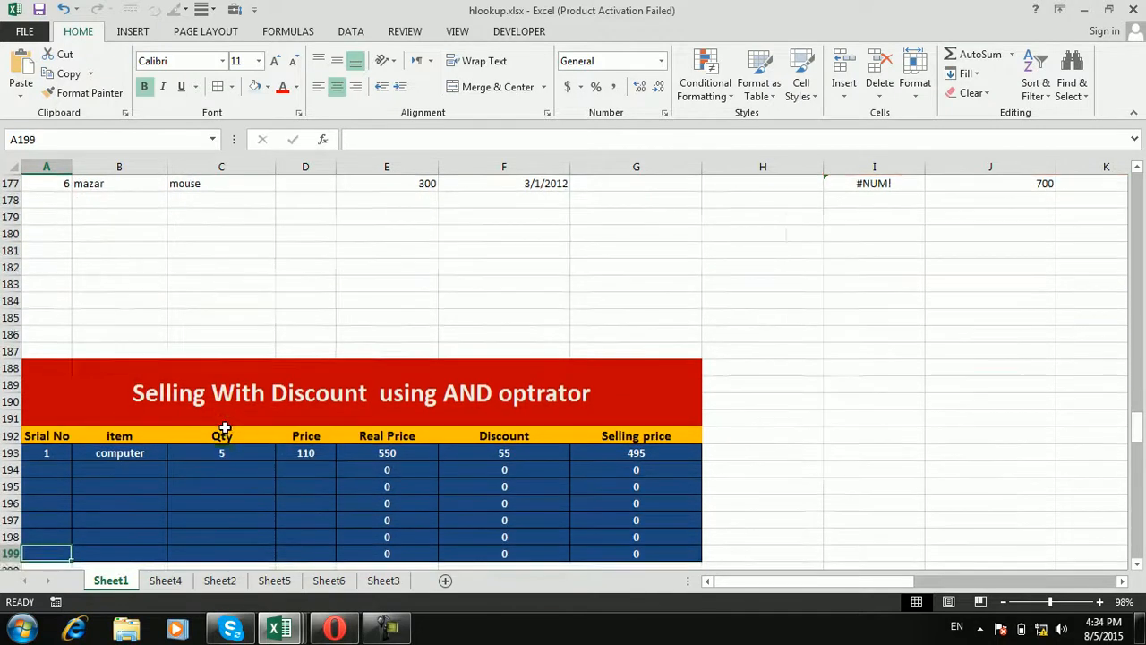
pyautogui.press('Down')
pyautogui.press('Down')
pyautogui.press('Down')
pyautogui.press('Down')
pyautogui.press('Down')
pyautogui.press('Down')
pyautogui.press('Down')
pyautogui.press('Down')
pyautogui.press('Down')
pyautogui.press('Down')
pyautogui.press('Down')
pyautogui.press('Down')
pyautogui.press('Down')
pyautogui.press('Down')
pyautogui.press('Down')
pyautogui.press('Down')
pyautogui.press('Down')
pyautogui.press('Down')
pyautogui.press('Down')
pyautogui.press('Down')
pyautogui.press('Down')
pyautogui.press('Down')
pyautogui.press('Down')
pyautogui.press('Down')
pyautogui.press('Down')
pyautogui.press('Down')
pyautogui.press('Down')
pyautogui.press('Down')
pyautogui.press('Down')
pyautogui.press('Down')
pyautogui.press('Down')
pyautogui.press('Down')
pyautogui.press('Down')
pyautogui.press('Down')
pyautogui.press('Down')
pyautogui.press('Down')
pyautogui.press('Down')
pyautogui.press('Down')
pyautogui.press('Down')
pyautogui.press('Down')
pyautogui.press('Down')
pyautogui.press('Down')
pyautogui.press('Down')
pyautogui.press('Down')
pyautogui.press('Down')
pyautogui.press('Down')
pyautogui.press('Down')
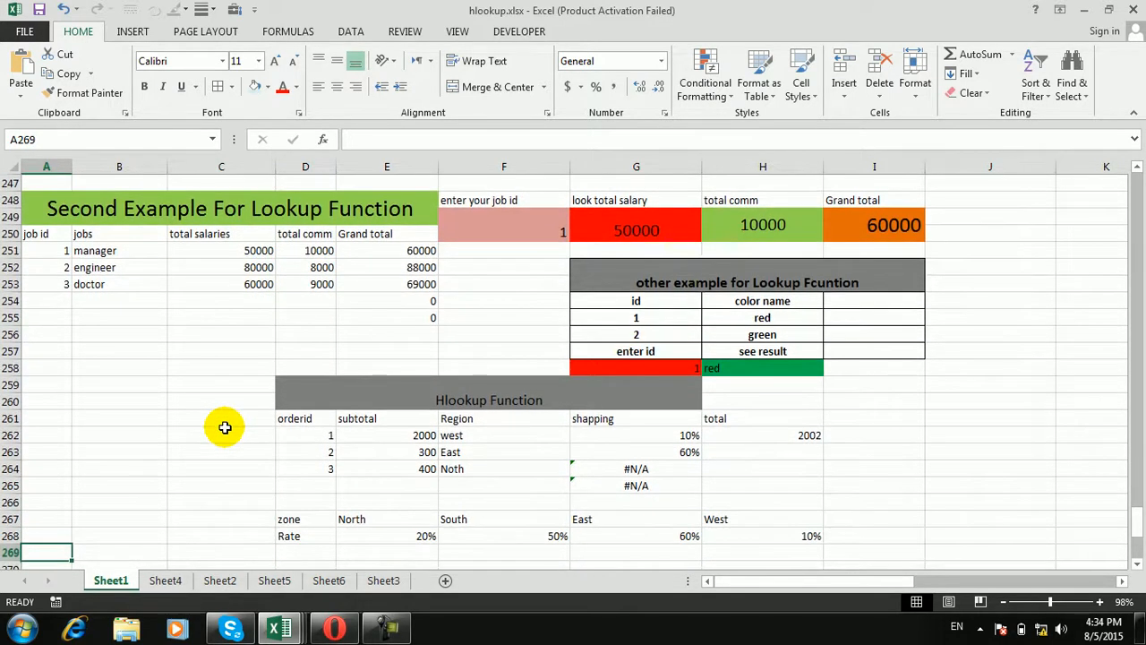
# Step: Check the total comm and Grand total lookup formulas in H249 and I249, and continue down past the Hlookup Function table
pyautogui.click(766, 226)
pyautogui.click(906, 232)
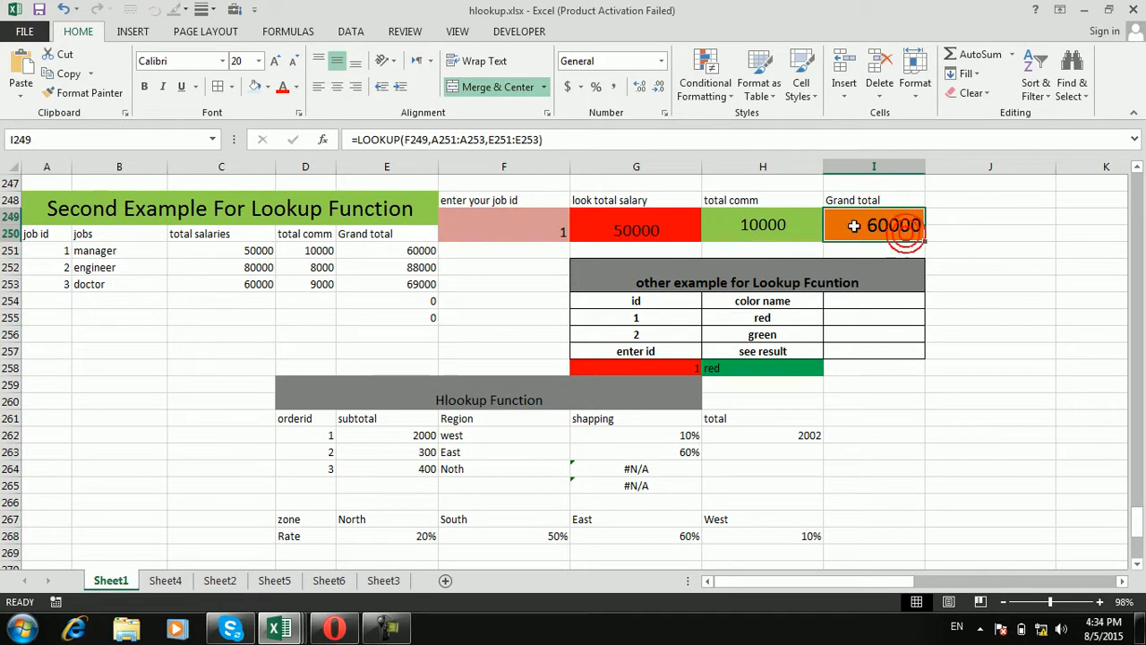
pyautogui.press('Down')
pyautogui.press('Down')
pyautogui.press('Down')
pyautogui.press('Down')
pyautogui.press('Down')
pyautogui.press('Down')
pyautogui.press('Down')
pyautogui.press('Down')
pyautogui.press('Down')
pyautogui.press('Down')
pyautogui.press('Down')
pyautogui.press('Down')
pyautogui.press('Down')
pyautogui.press('Down')
pyautogui.press('Down')
pyautogui.press('Down')
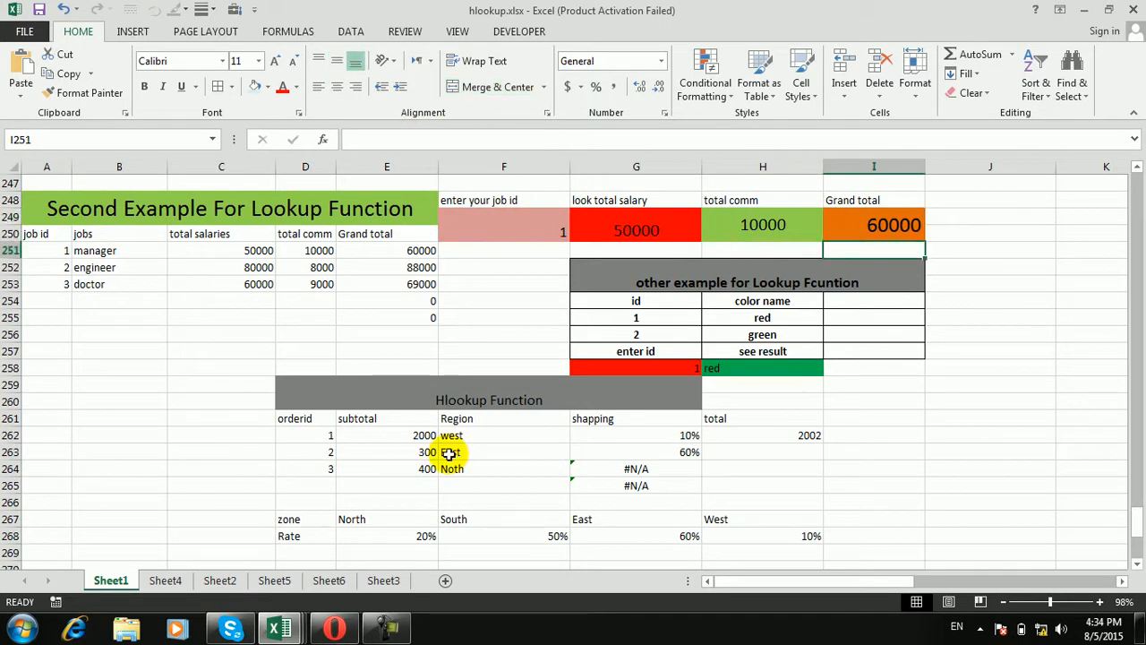
pyautogui.press('Down')
pyautogui.press('Down')
pyautogui.press('Down')
pyautogui.press('Down')
pyautogui.press('Down')
pyautogui.press('Down')
pyautogui.press('Down')
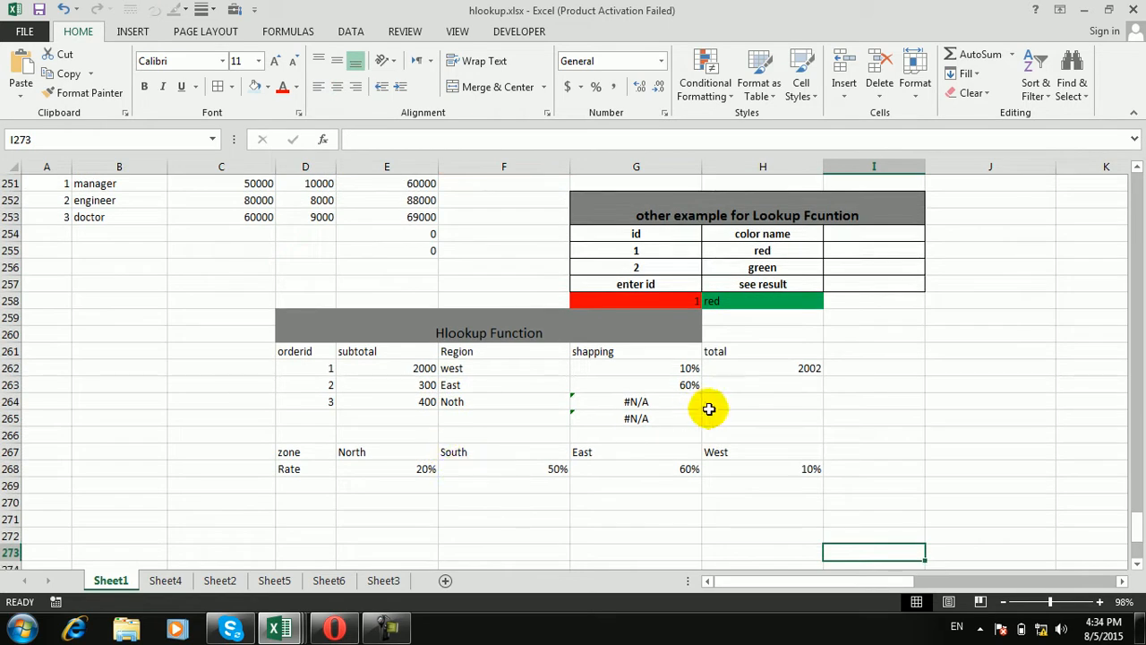
# Step: Inspect the HLOOKUP formula and its referenced ranges in the first shapping cell, G262
pyautogui.click(685, 389)
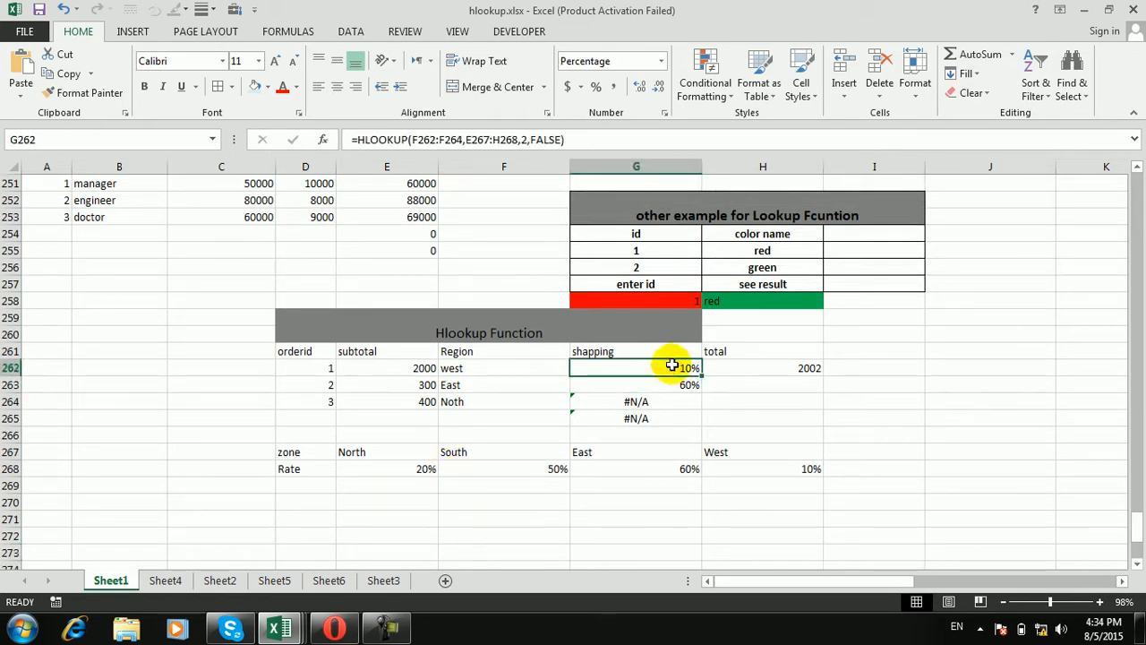
pyautogui.doubleClick(673, 366)
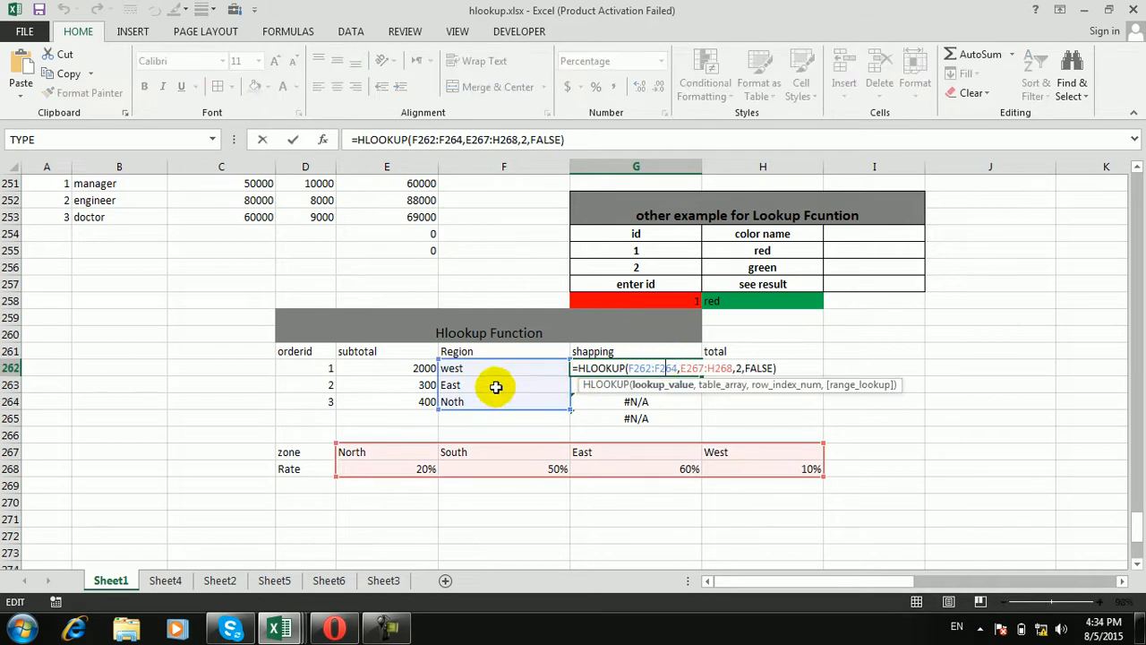
pyautogui.press('Escape')
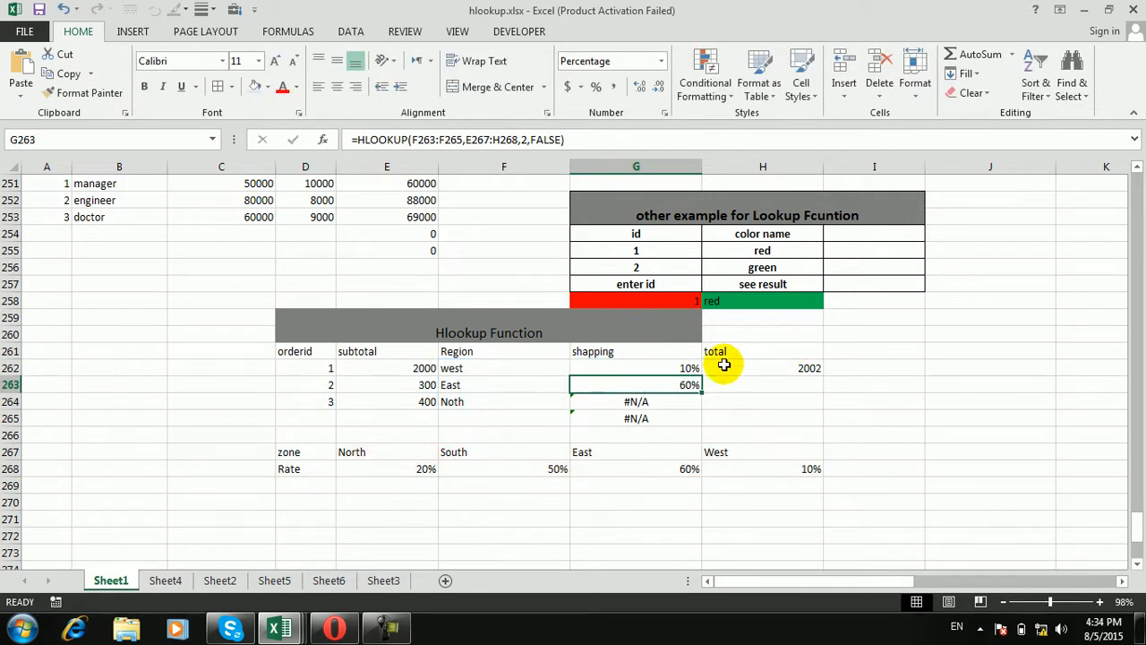
# Step: Examine the zone names and their rates in the lookup table in rows 267 and 268
pyautogui.click(290, 455)
pyautogui.click(295, 468)
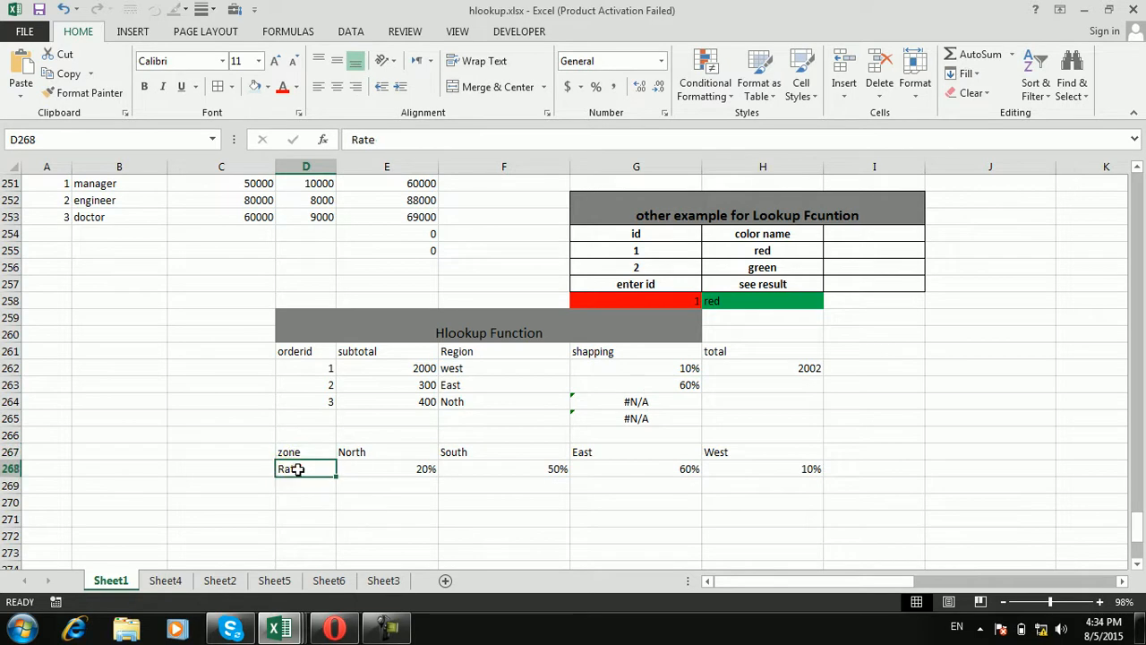
pyautogui.click(296, 450)
pyautogui.click(353, 451)
pyautogui.click(463, 451)
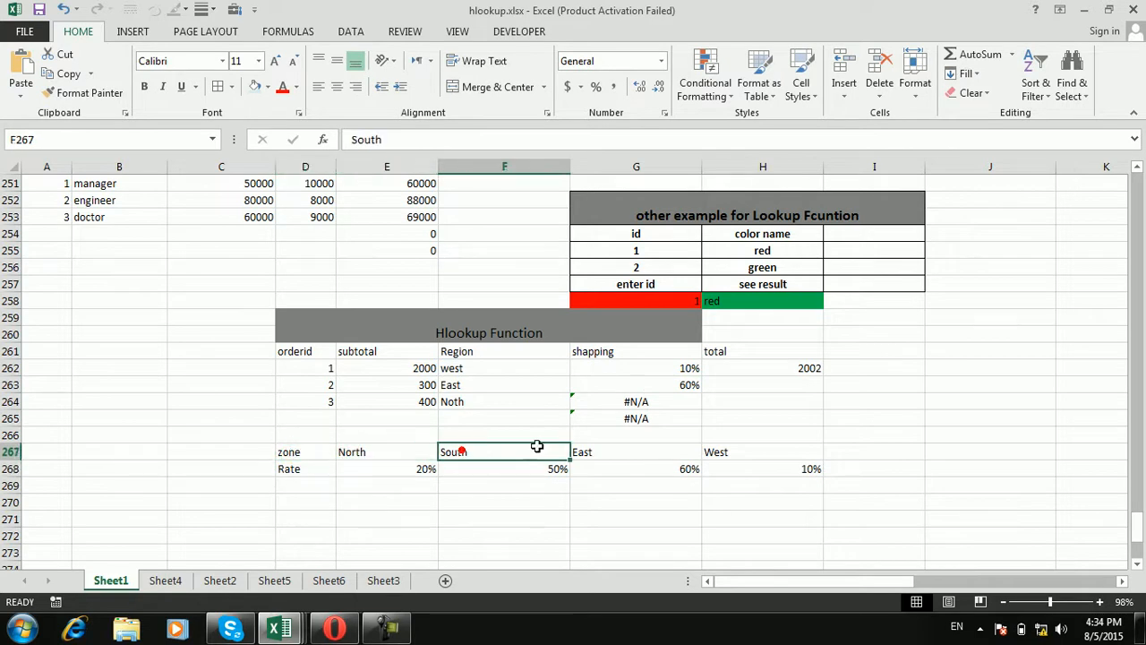
pyautogui.click(740, 468)
pyautogui.click(350, 467)
pyautogui.click(537, 482)
pyautogui.click(627, 456)
pyautogui.click(824, 489)
pyautogui.click(797, 472)
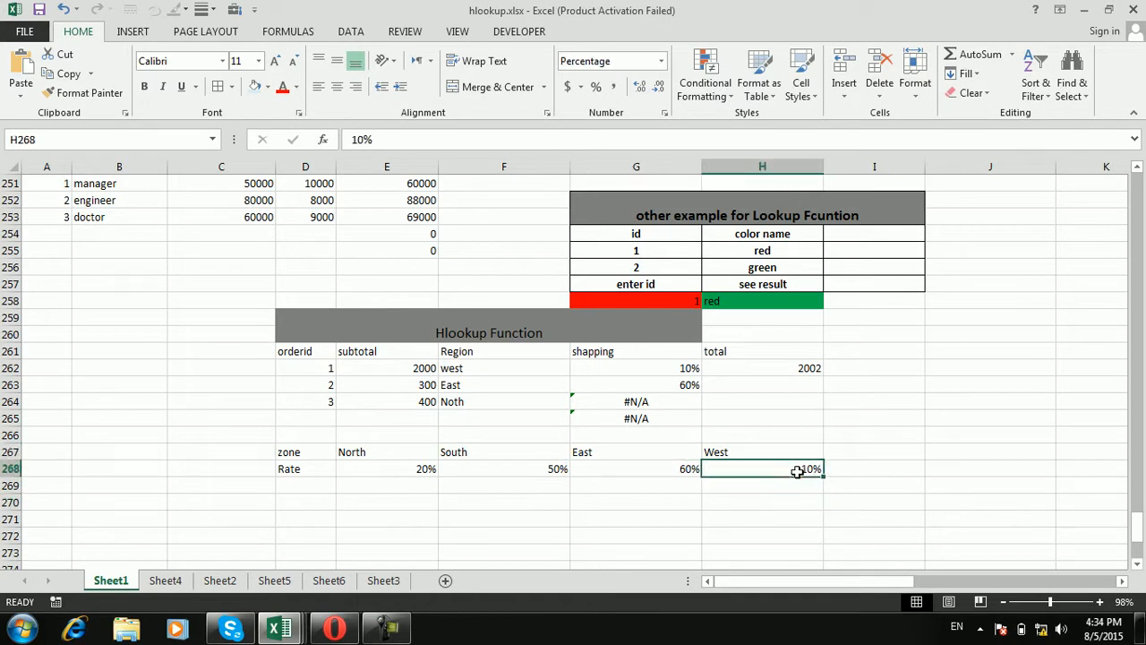
# Step: Set the East zone's rate in G268 to 20%
pyautogui.click(661, 469)
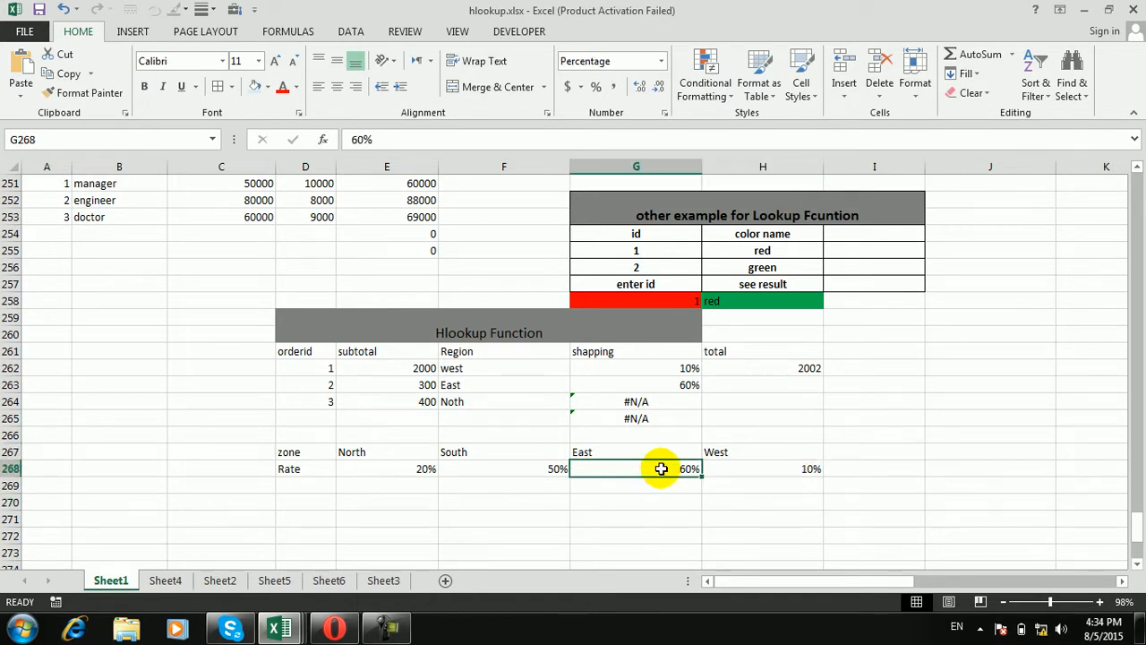
pyautogui.write('@0')
pyautogui.press('Return')
pyautogui.click(531, 397)
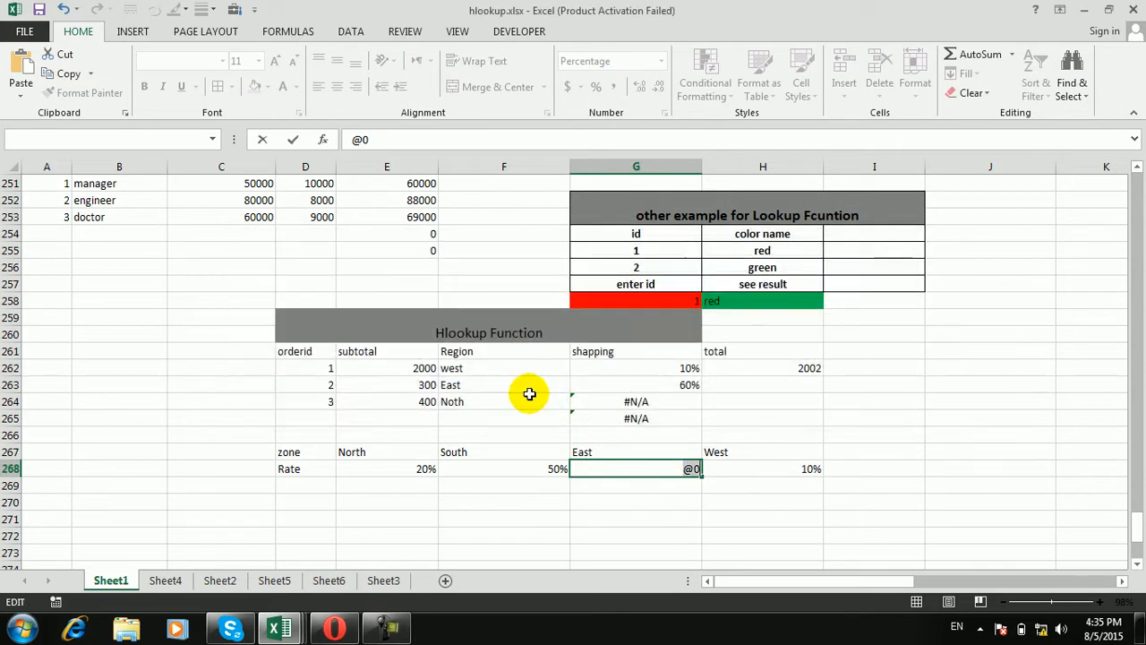
pyautogui.write('20')
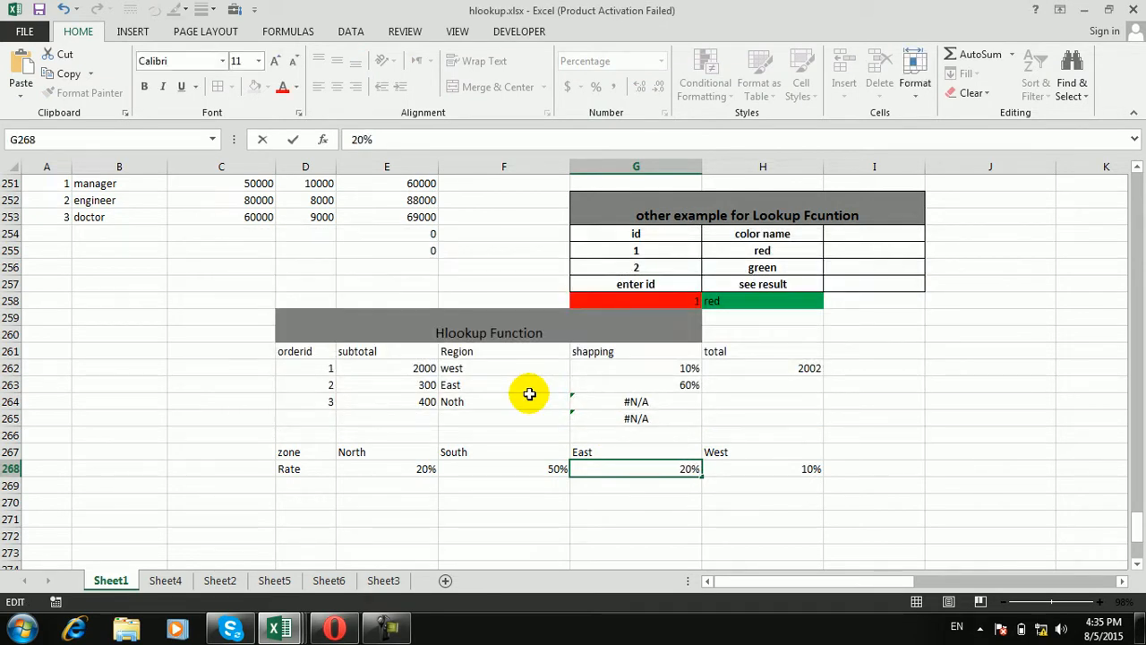
pyautogui.press('Return')
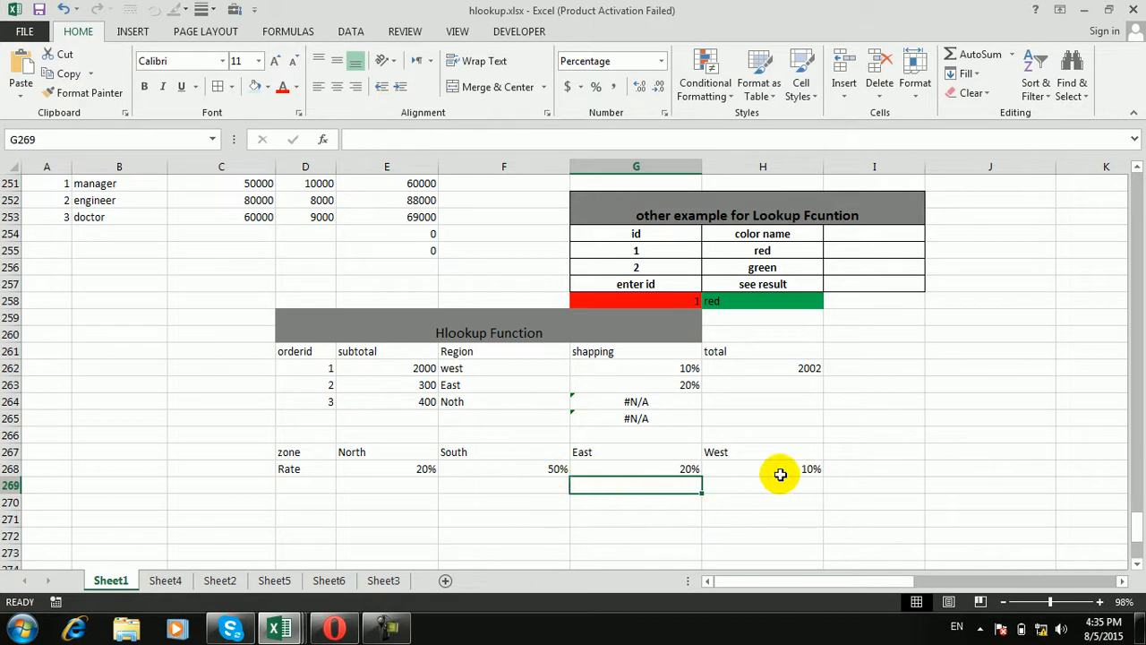
# Step: Review the arguments of the HLOOKUP formula in G262 and the total formula in H262
pyautogui.click(464, 481)
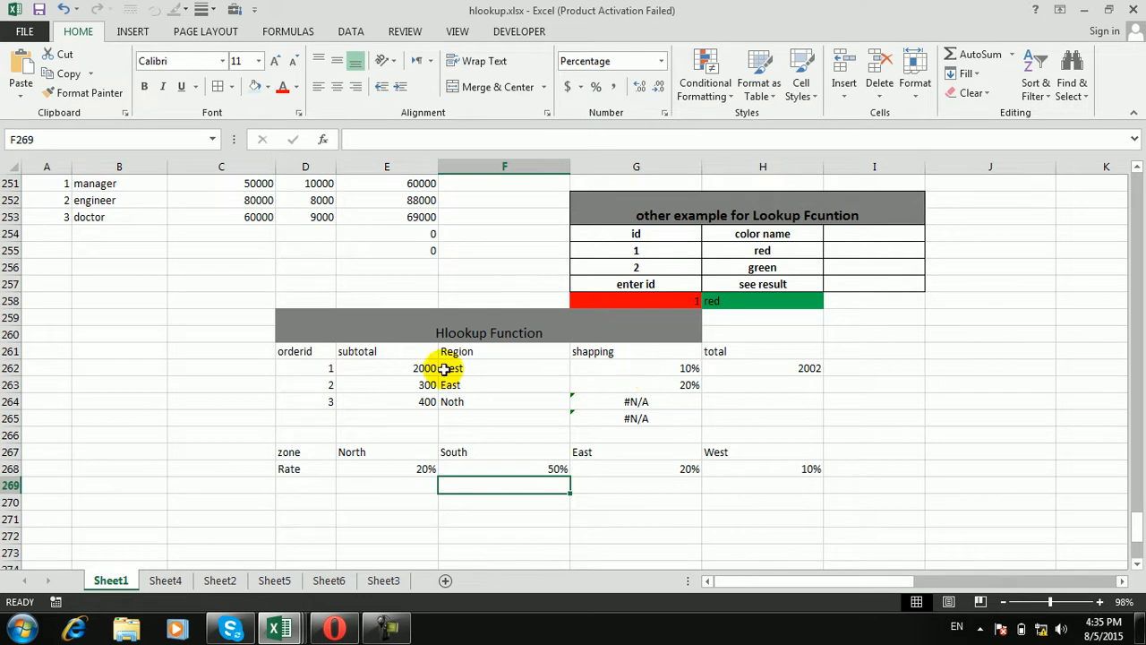
pyautogui.doubleClick(655, 367)
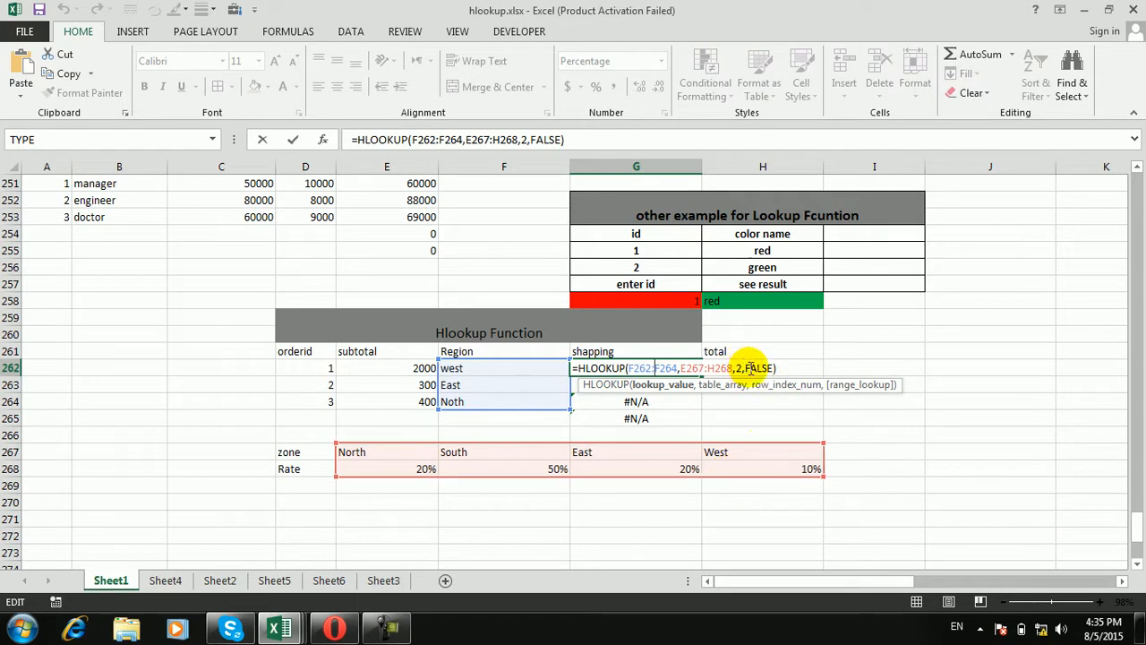
pyautogui.press('Return')
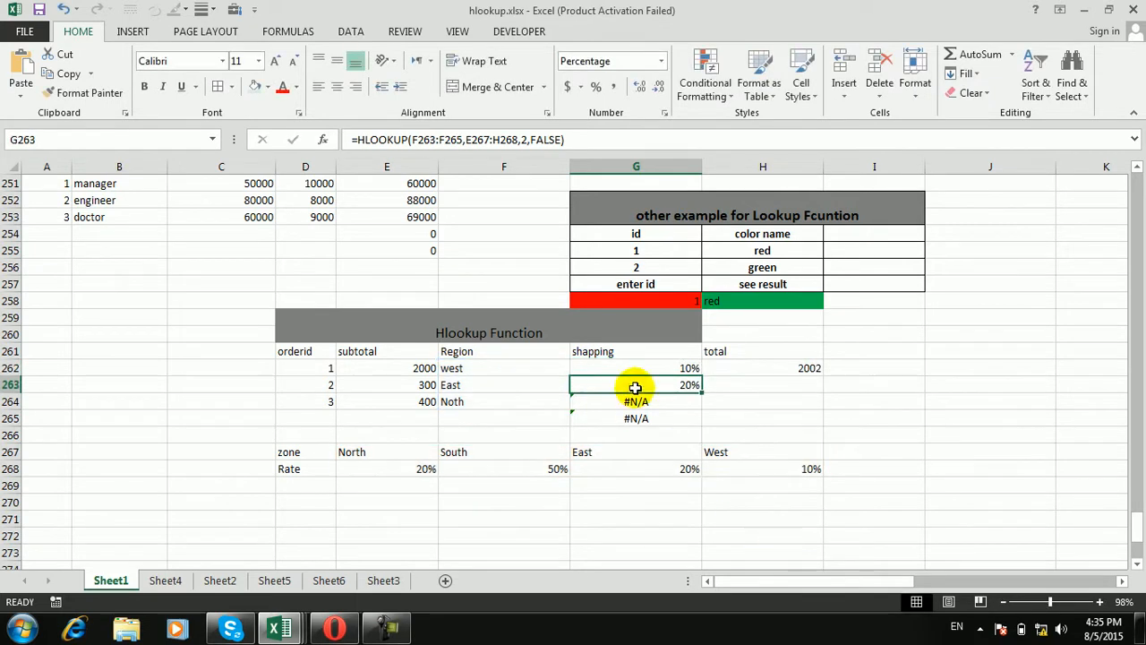
pyautogui.click(776, 375)
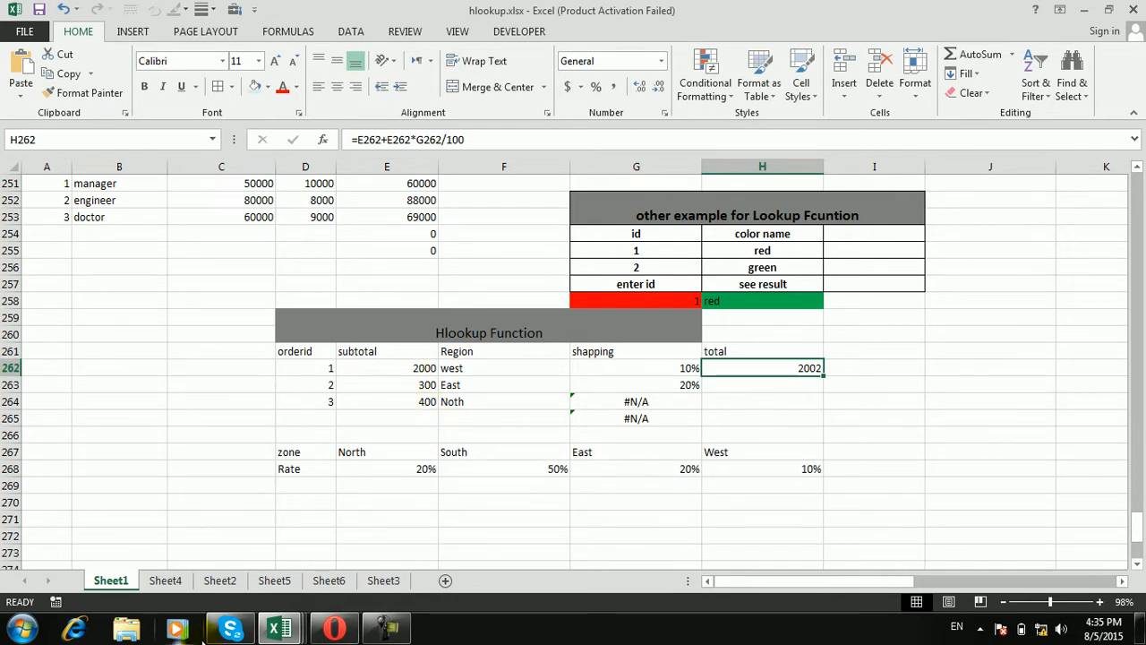
# Step: Switch to the workbook Type The Name To Find The salary.xlsx and clear the search name in B10 on Sheet1
pyautogui.moveTo(280, 628)
pyautogui.click(149, 539)
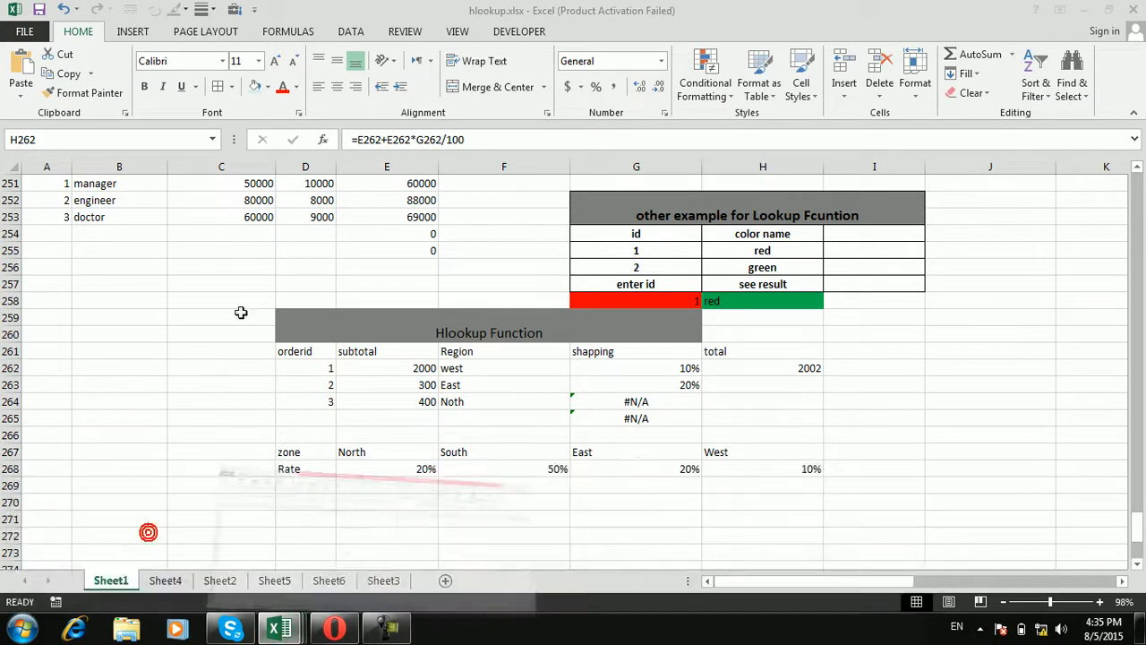
pyautogui.click(128, 582)
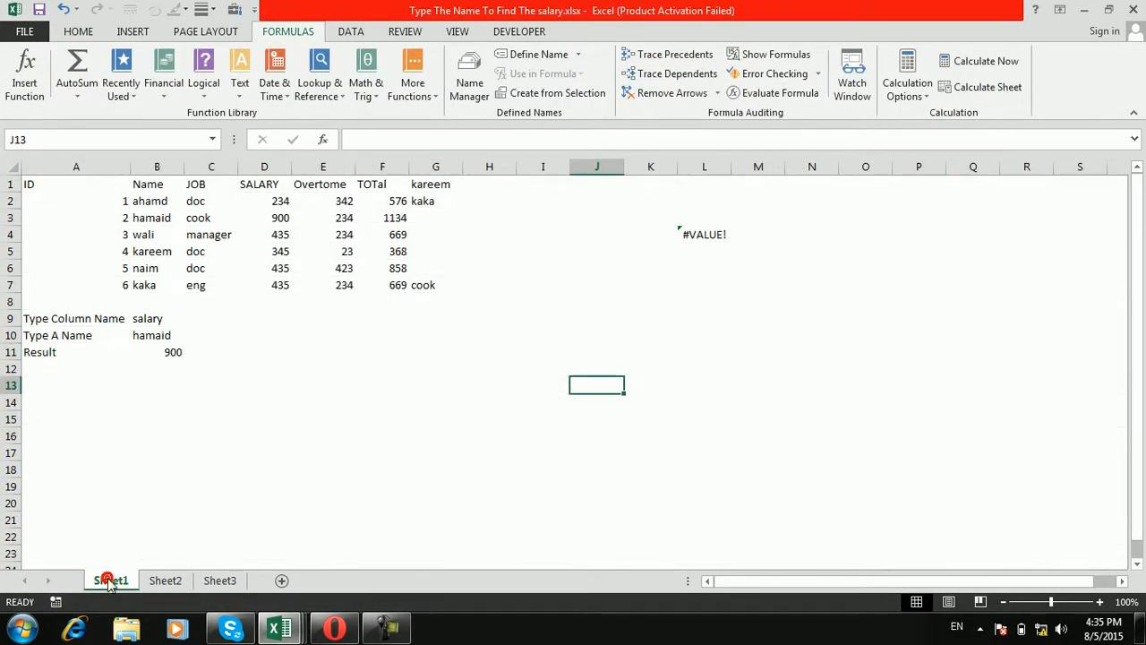
pyautogui.click(153, 285)
pyautogui.click(153, 351)
pyautogui.click(152, 334)
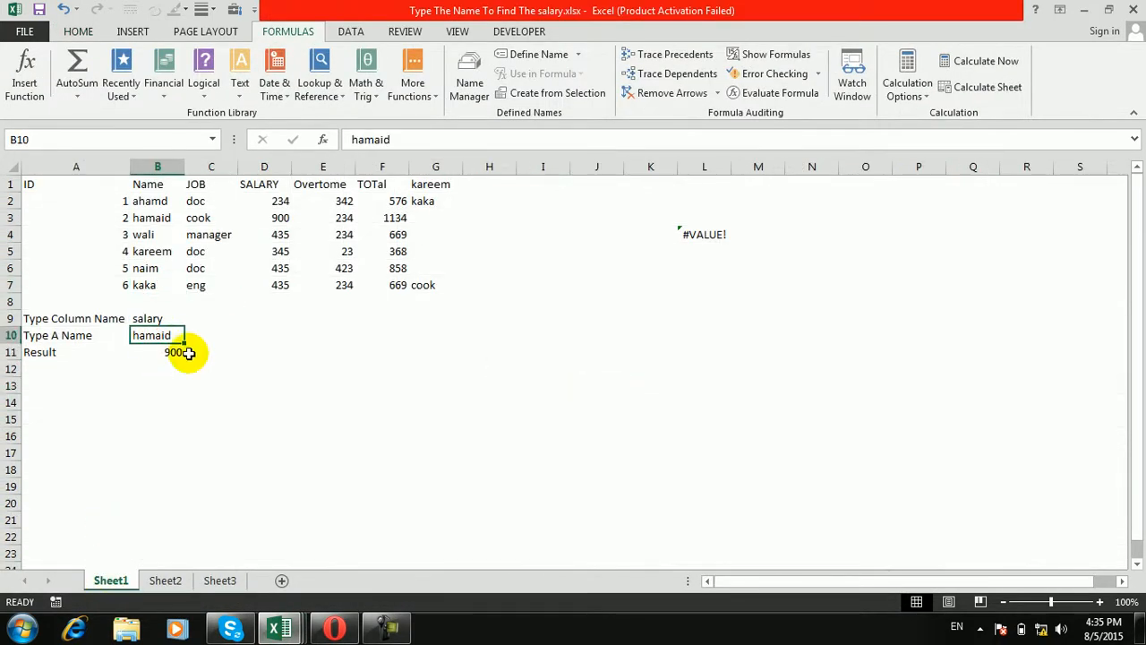
pyautogui.press('Delete')
pyautogui.press('Return')
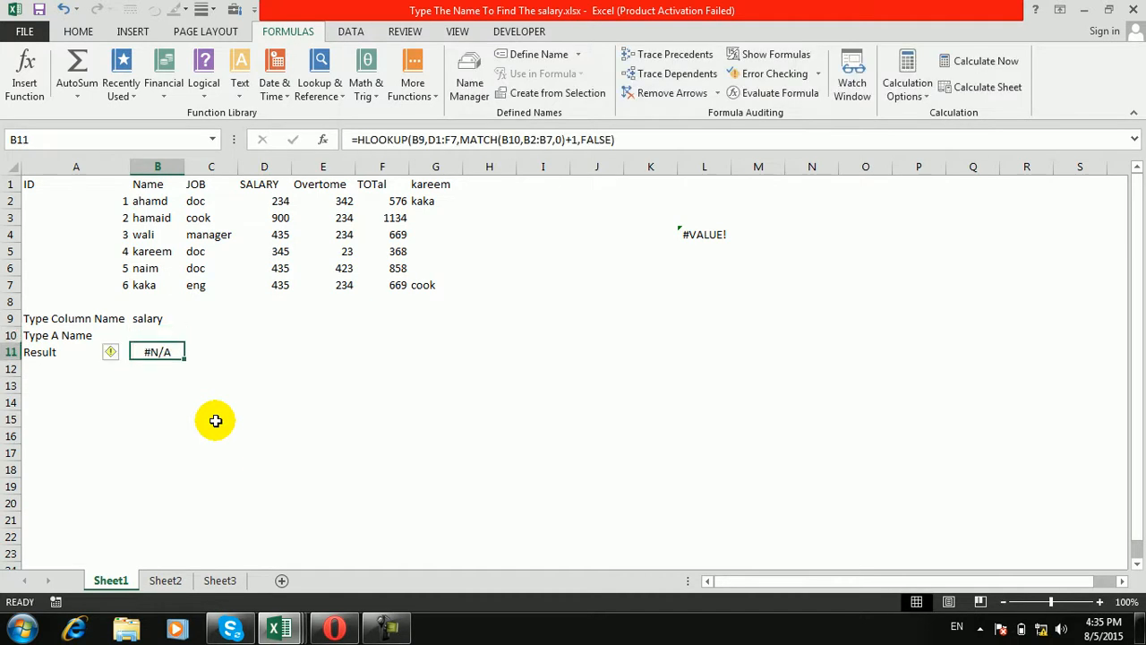
# Step: Review the HLOOKUP and MATCH formula in B11, and enter the name of the employee with ID 6 in B10
pyautogui.doubleClick(151, 351)
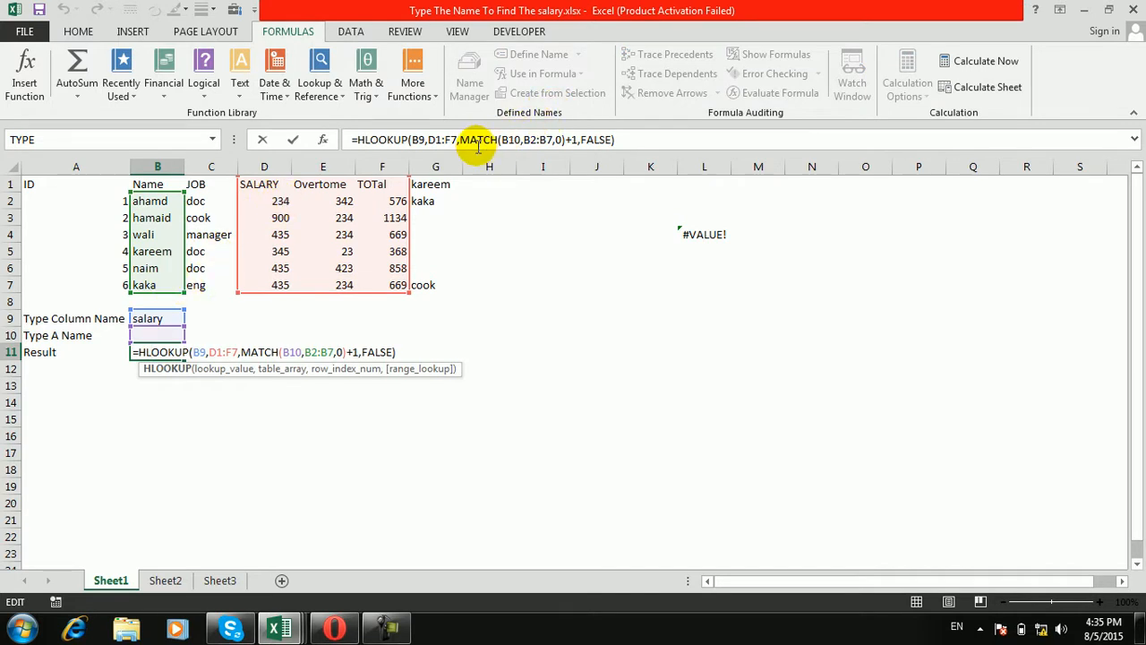
pyautogui.press('Return')
pyautogui.click(163, 331)
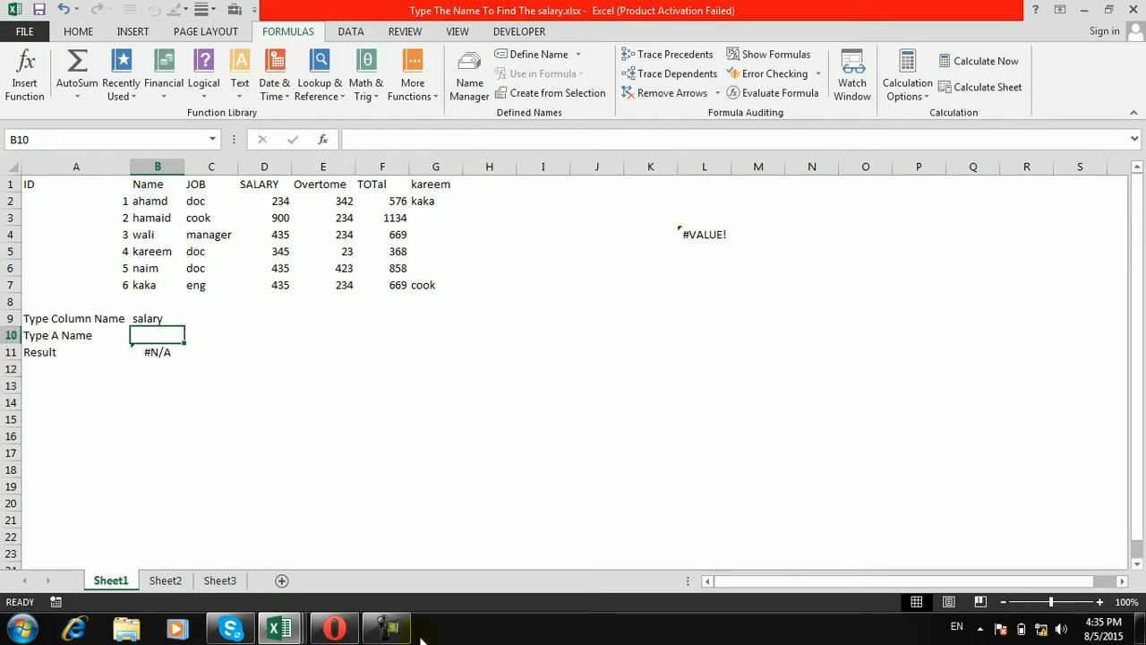
pyautogui.write('ha')
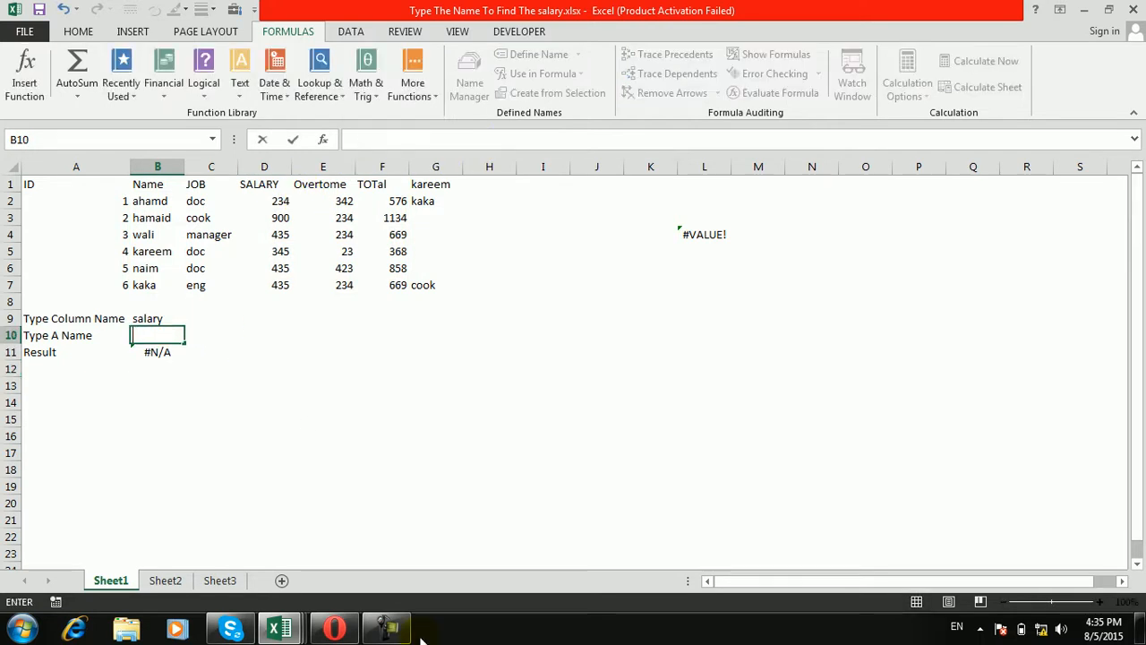
pyautogui.write('kaka')
pyautogui.press('Return')
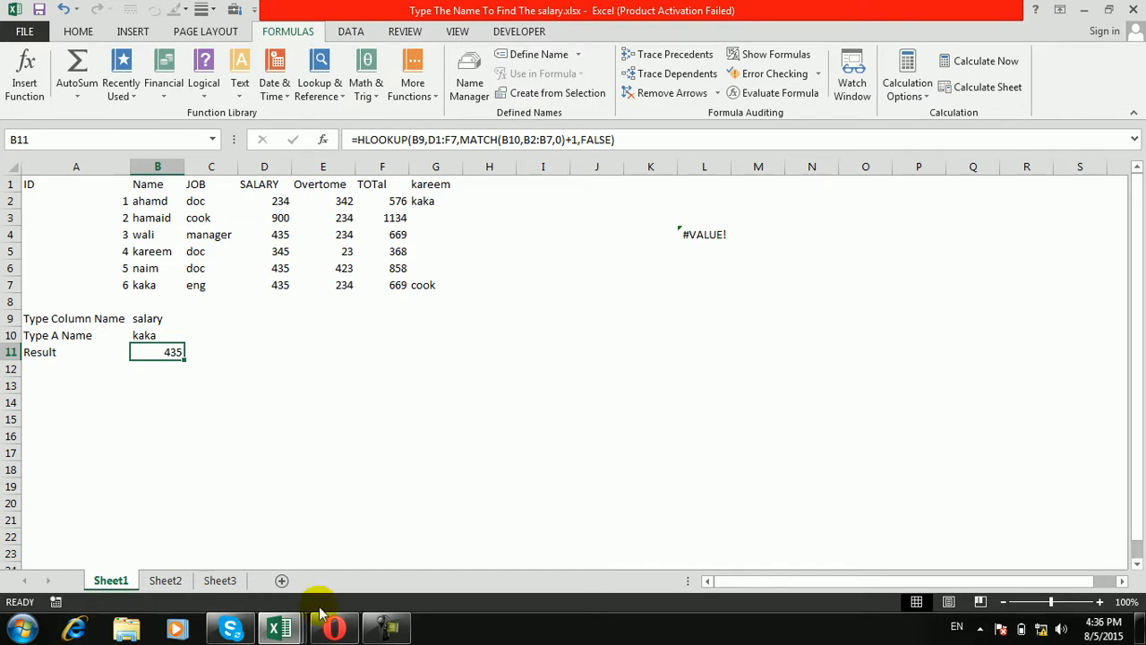
# Step: Switch to the IF, AND, OR and NOT Functions Examples workbook and examine the full name table and its formula in D25 on Sheet1
pyautogui.click(279, 629)
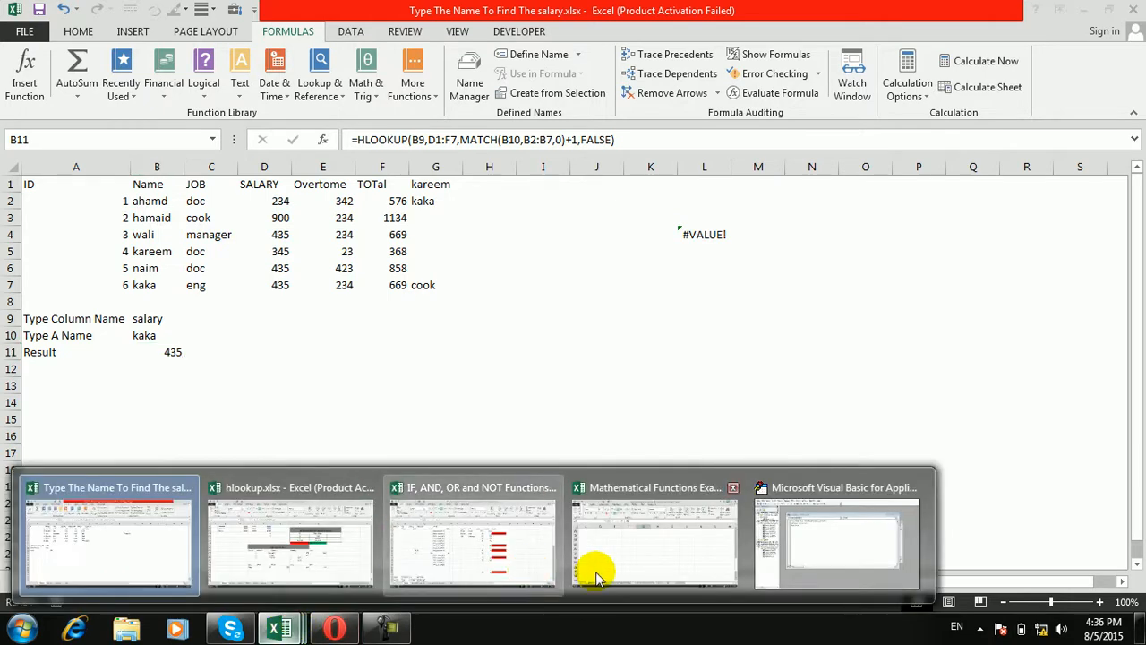
pyautogui.click(485, 549)
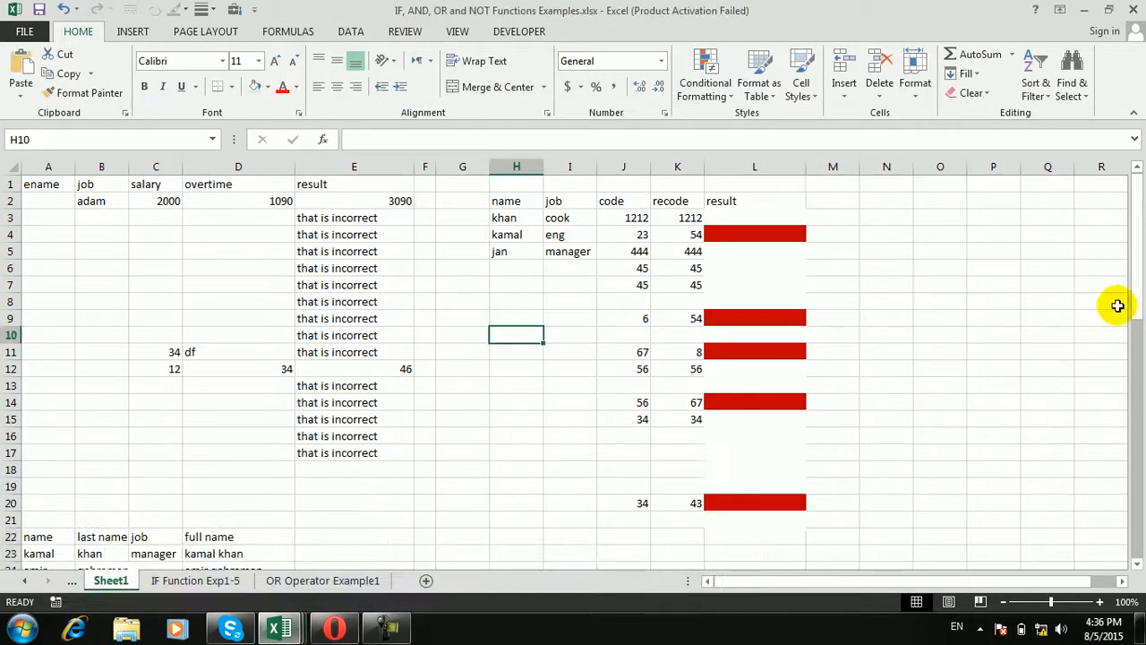
pyautogui.moveTo(1131, 236); pyautogui.dragTo(1116, 302)
pyautogui.click(238, 353)
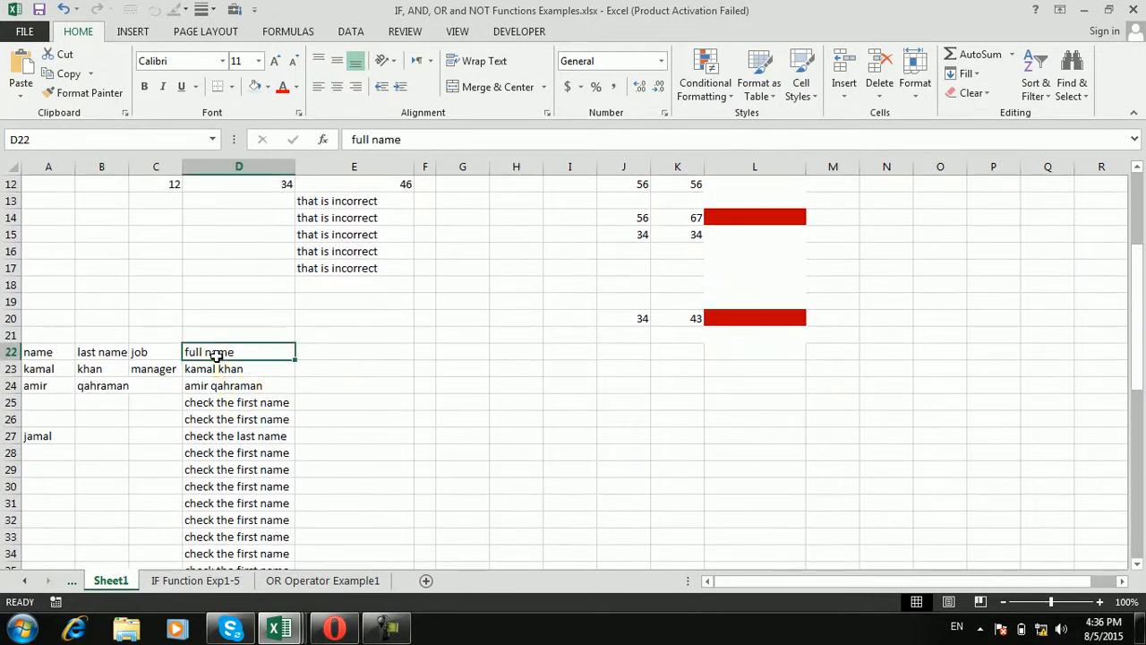
pyautogui.click(328, 379)
pyautogui.click(192, 402)
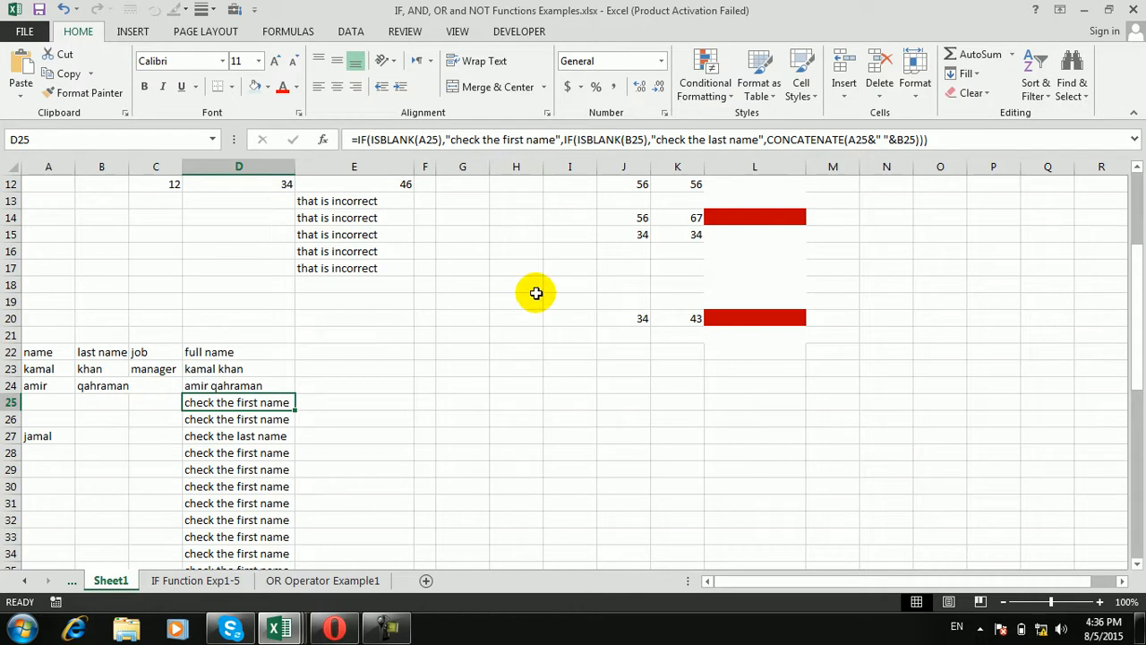
pyautogui.press('Right')
pyautogui.press('Down')
pyautogui.press('Down')
pyautogui.press('Down')
pyautogui.press('Down')
pyautogui.press('Down')
pyautogui.press('Down')
pyautogui.press('Down')
pyautogui.press('Down')
pyautogui.press('Down')
pyautogui.press('Down')
pyautogui.press('Down')
pyautogui.press('Down')
pyautogui.press('Down')
pyautogui.press('Down')
pyautogui.press('Down')
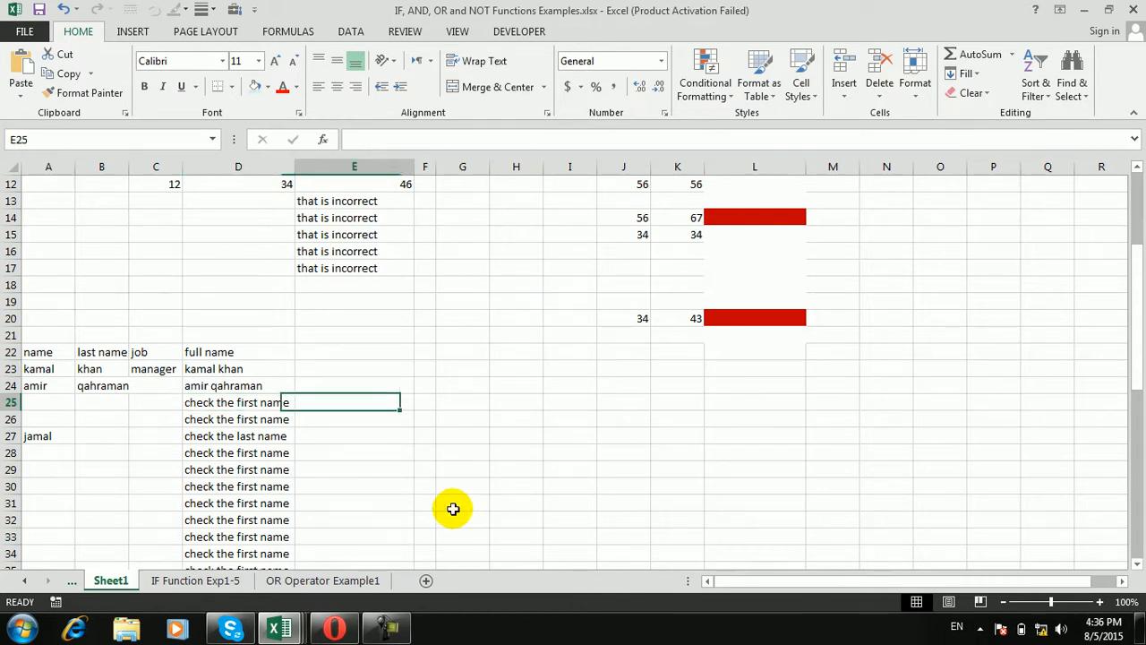
# Step: Open the IF Function Exp1-5 sheet and examine the Name cells and the IF formula in E31 of IF Function Exp5
pyautogui.click(223, 582)
pyautogui.click(449, 390)
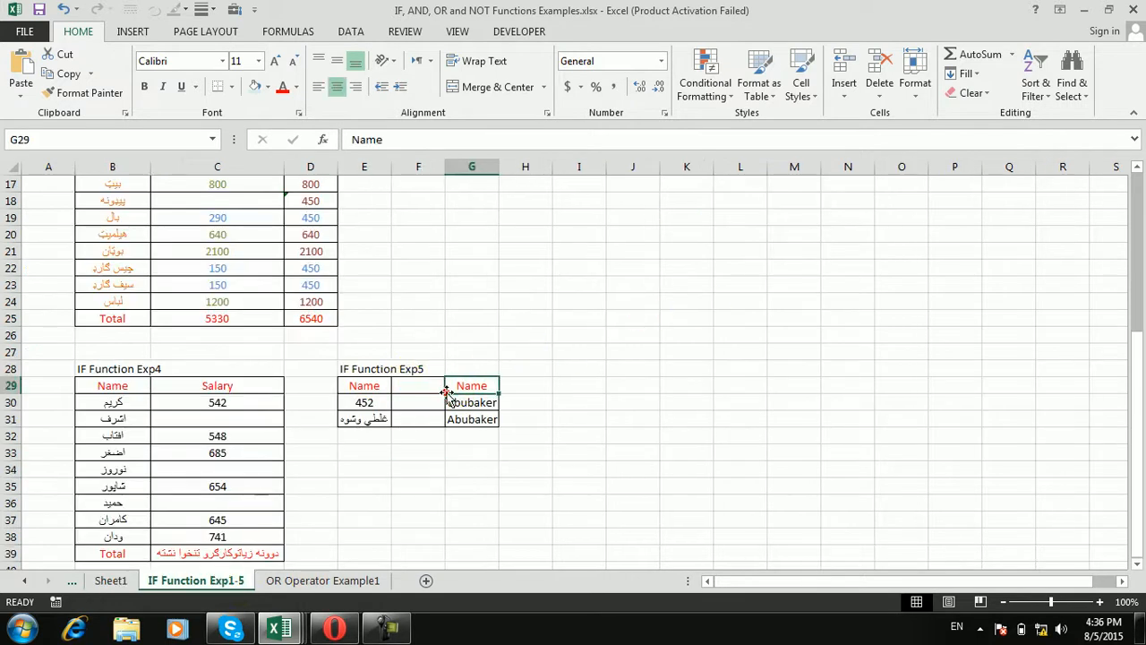
pyautogui.click(451, 402)
pyautogui.click(377, 402)
pyautogui.click(380, 418)
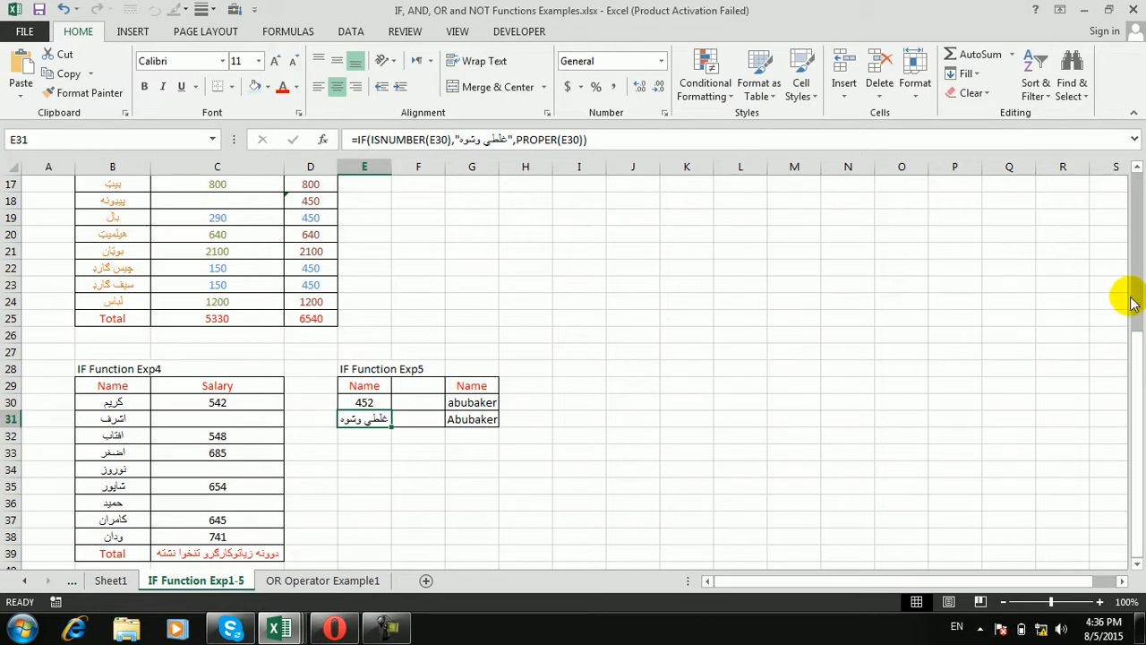
pyautogui.moveTo(1129, 341); pyautogui.dragTo(1137, 374)
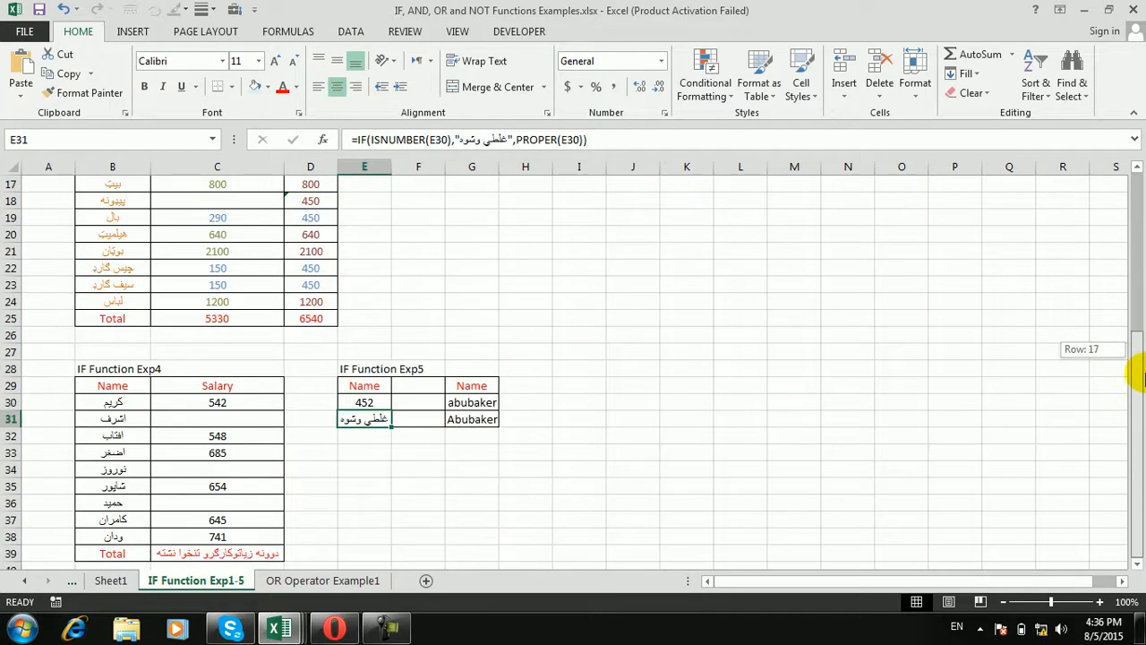
# Step: Open the AND Operator Example1,2 sheet and examine the AND Function Exp1 table and the Total salary formula in E5
pyautogui.moveTo(1139, 432); pyautogui.dragTo(1139, 431)
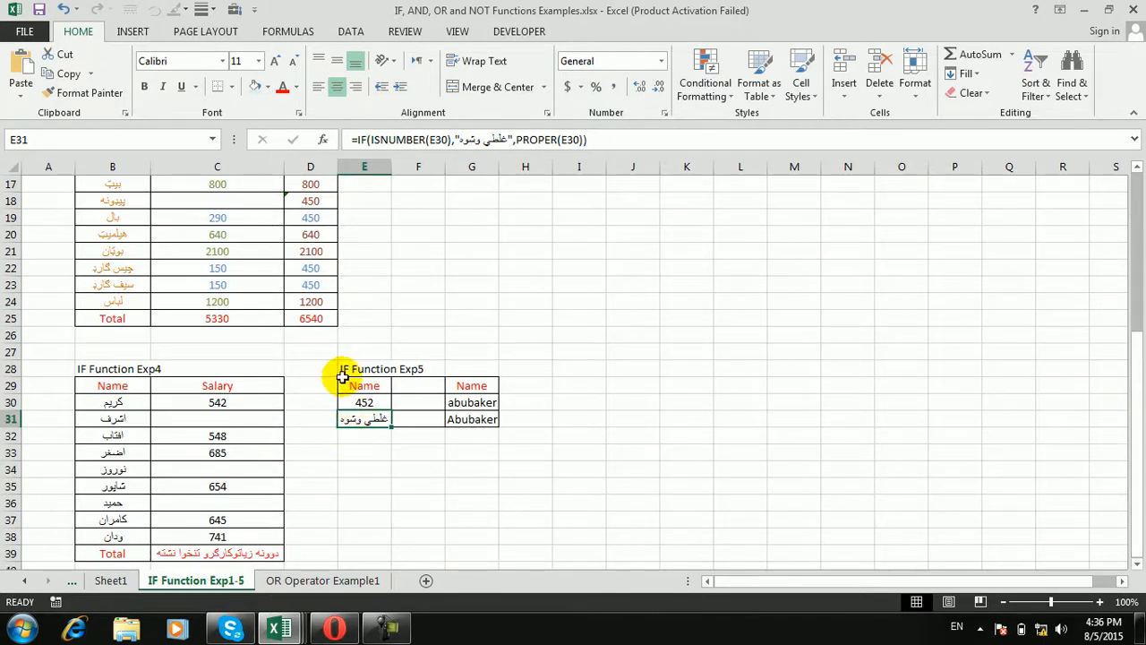
pyautogui.click(106, 581)
pyautogui.click(64, 580)
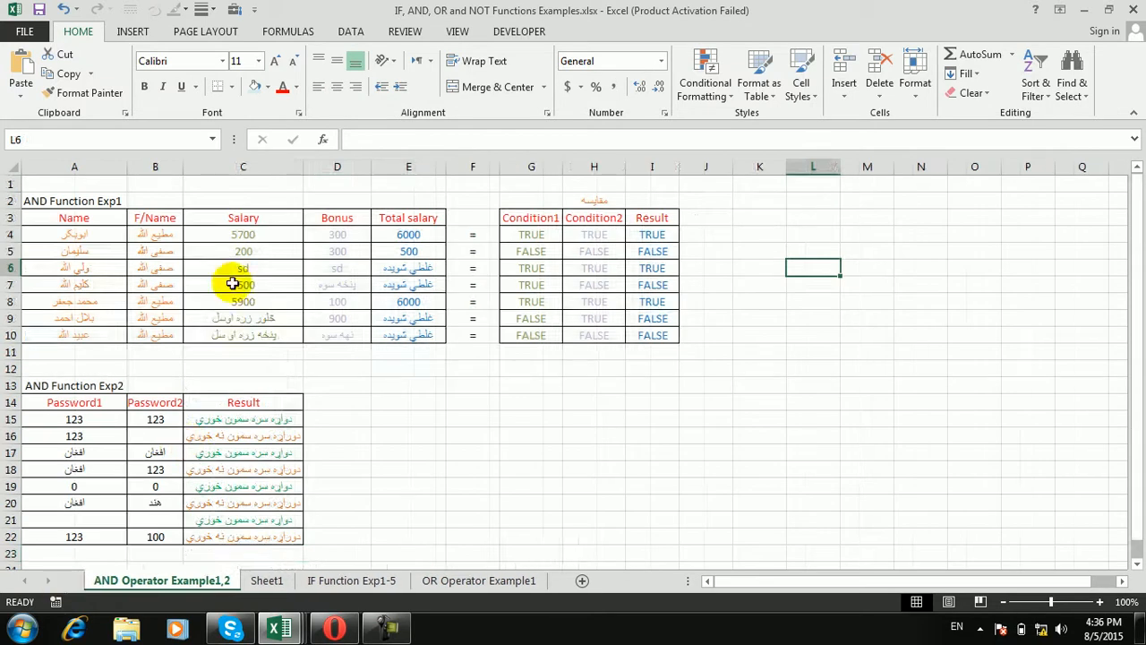
pyautogui.moveTo(238, 269); pyautogui.dragTo(238, 255)
pyautogui.moveTo(659, 279); pyautogui.dragTo(654, 267)
pyautogui.click(425, 251)
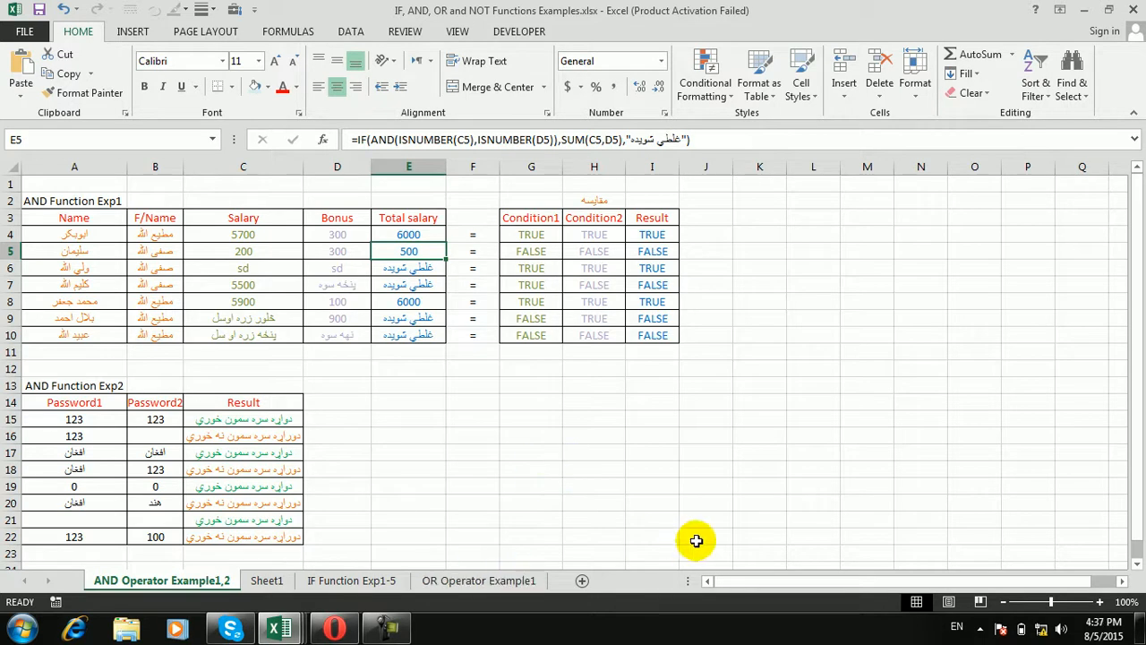
# Step: Add a new blank worksheet after the AND Operator Example1,2 sheet
pyautogui.click(580, 579)
pyautogui.click(437, 340)
pyautogui.click(222, 230)
pyautogui.click(303, 221)
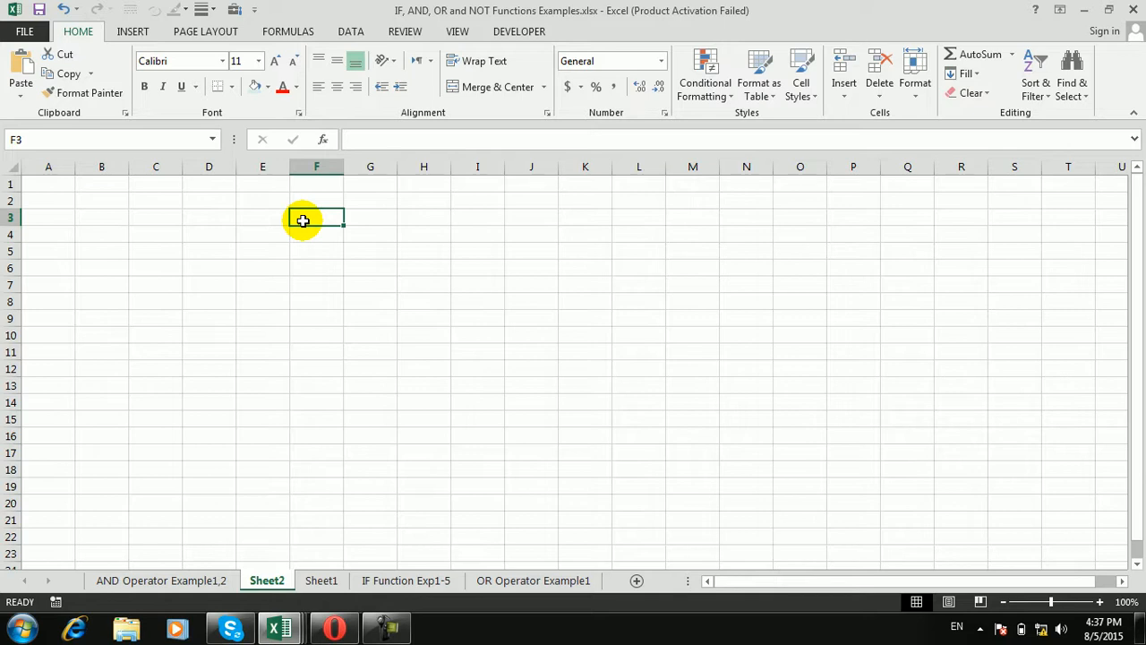
pyautogui.click(46, 180)
pyautogui.click(103, 181)
pyautogui.click(46, 180)
pyautogui.click(115, 198)
pyautogui.click(38, 179)
pyautogui.click(208, 231)
pyautogui.click(435, 186)
pyautogui.click(295, 196)
pyautogui.click(430, 195)
pyautogui.click(472, 184)
pyautogui.click(430, 185)
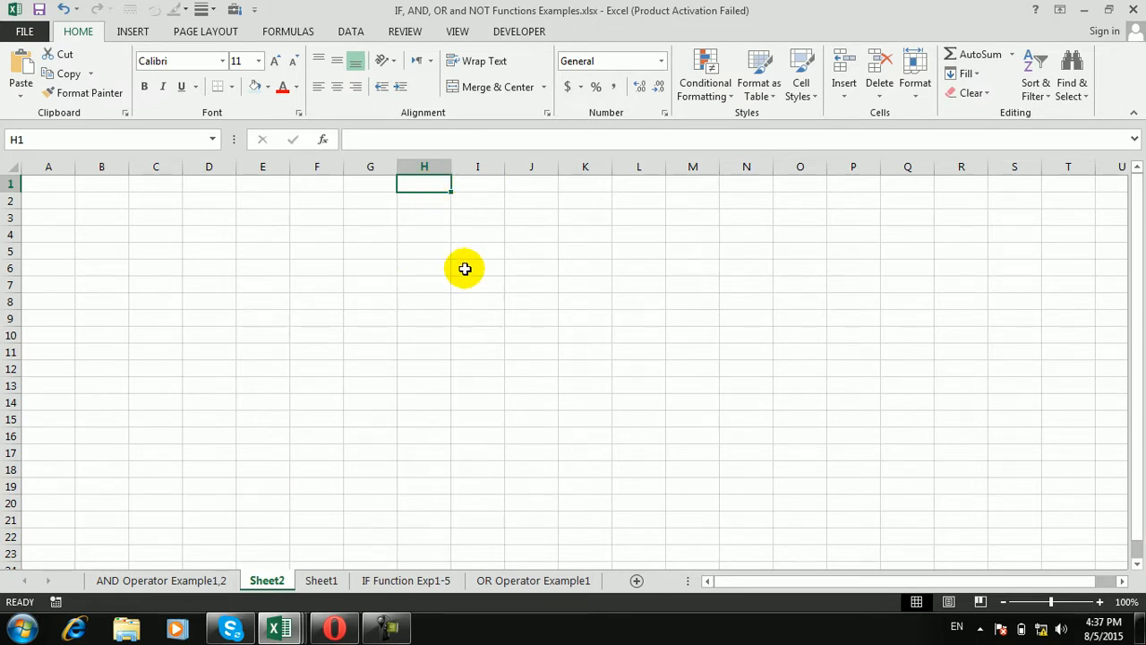
# Step: Start an IF formula in J2 of Sheet2 with nested OR and EXACT functions
pyautogui.click(525, 184)
pyautogui.click(530, 205)
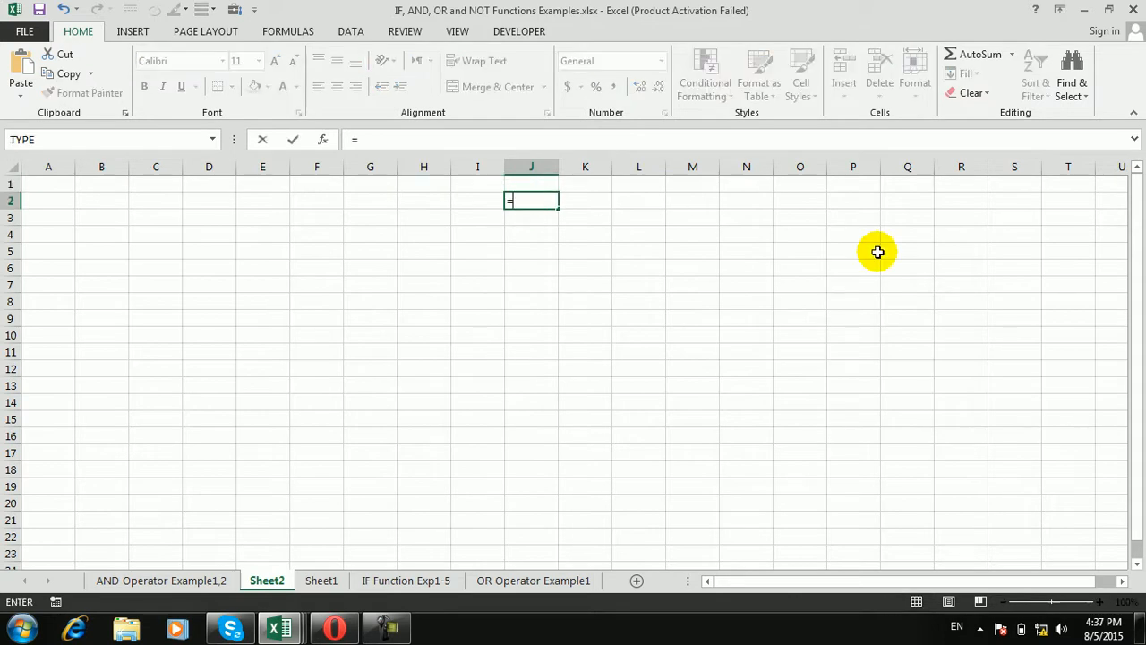
pyautogui.write('=if')
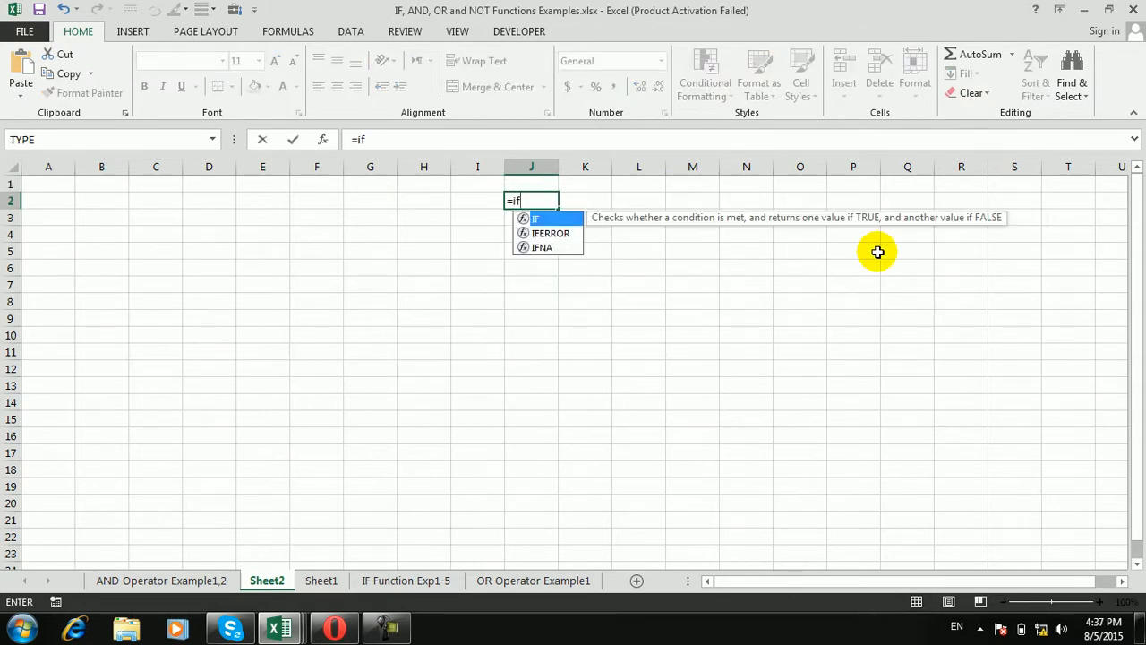
pyautogui.press('Tab')
pyautogui.write('or')
pyautogui.press('Tab')
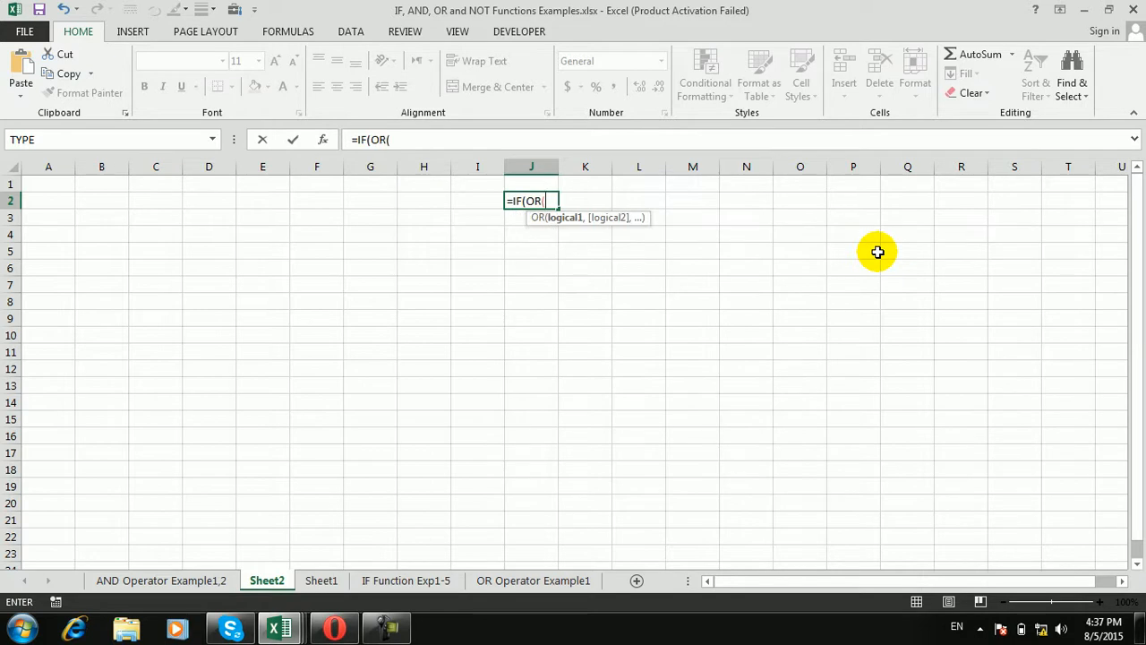
pyautogui.write('e')
pyautogui.press('Tab')
pyautogui.press('BackSpace')
pyautogui.press('BackSpace')
pyautogui.press('BackSpace')
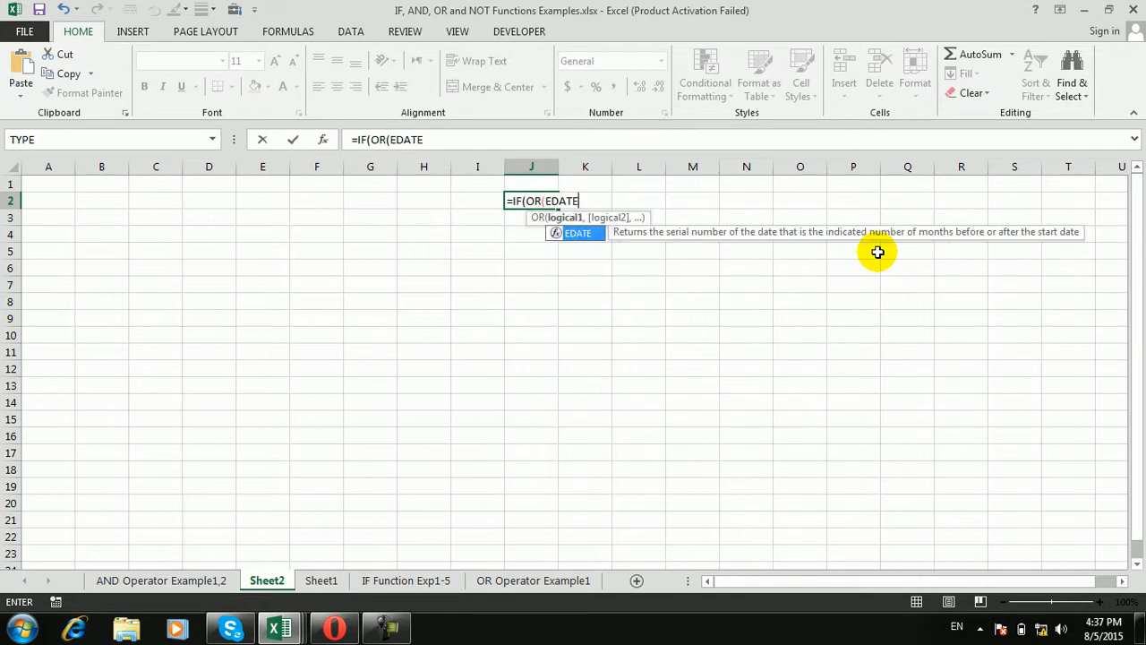
pyautogui.press('BackSpace')
pyautogui.press('BackSpace')
pyautogui.write('x')
pyautogui.press('Tab')
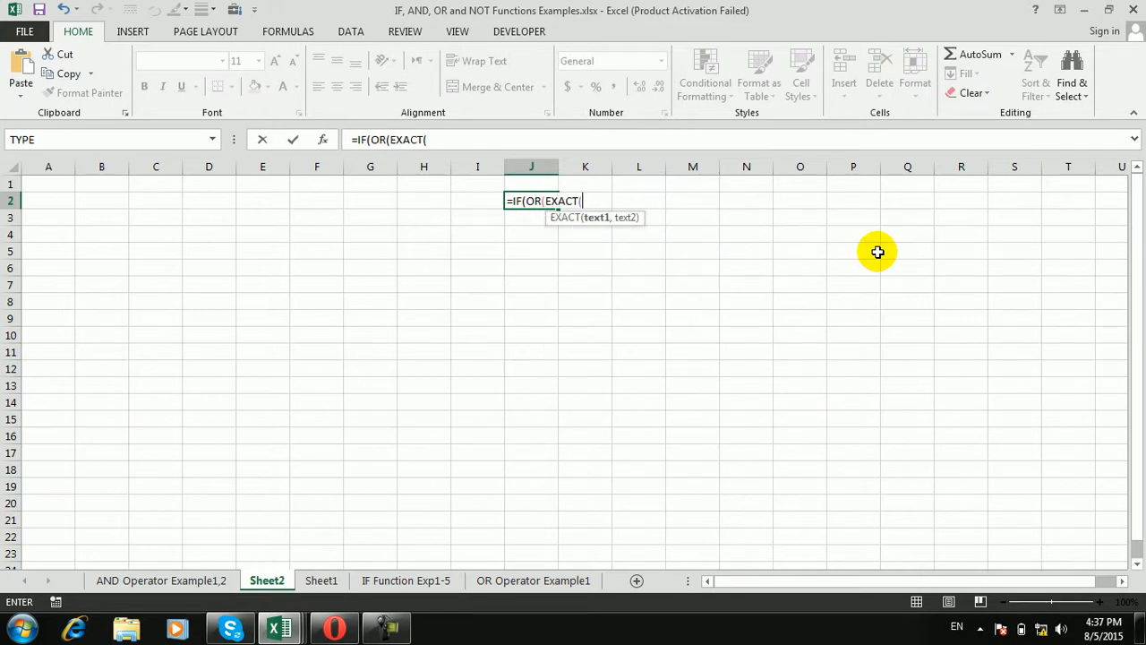
# Step: Try to complete the J2 formula as =IF(OR(EXACT(H2,I2)," ",""))
pyautogui.click(427, 199)
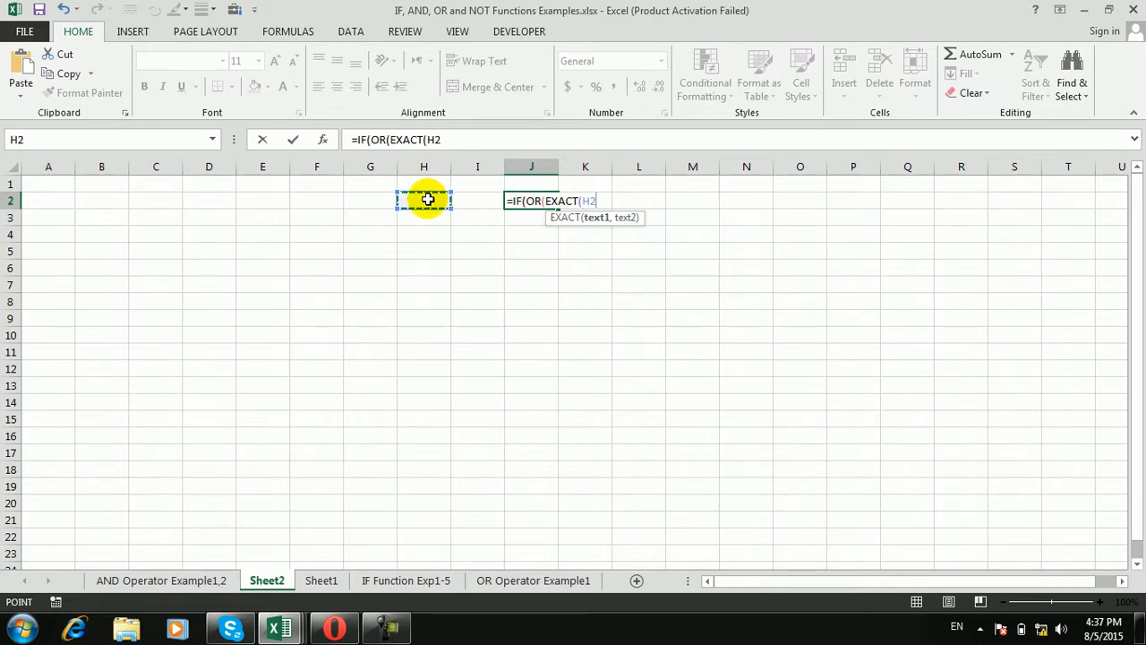
pyautogui.write(',')
pyautogui.click(467, 198)
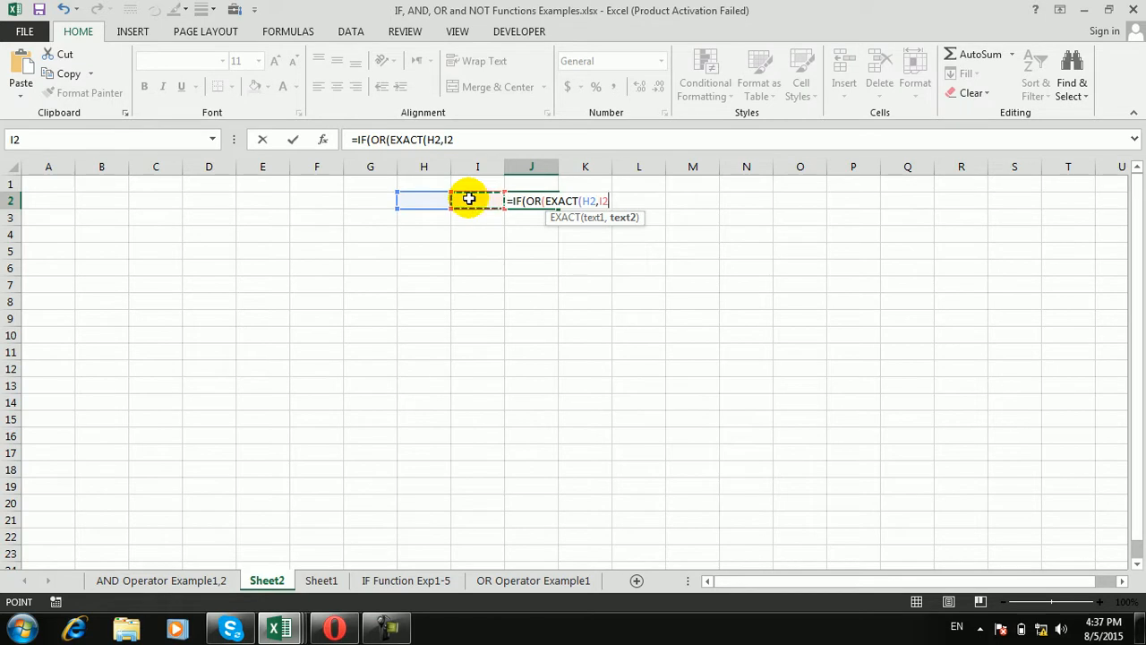
pyautogui.write('),')
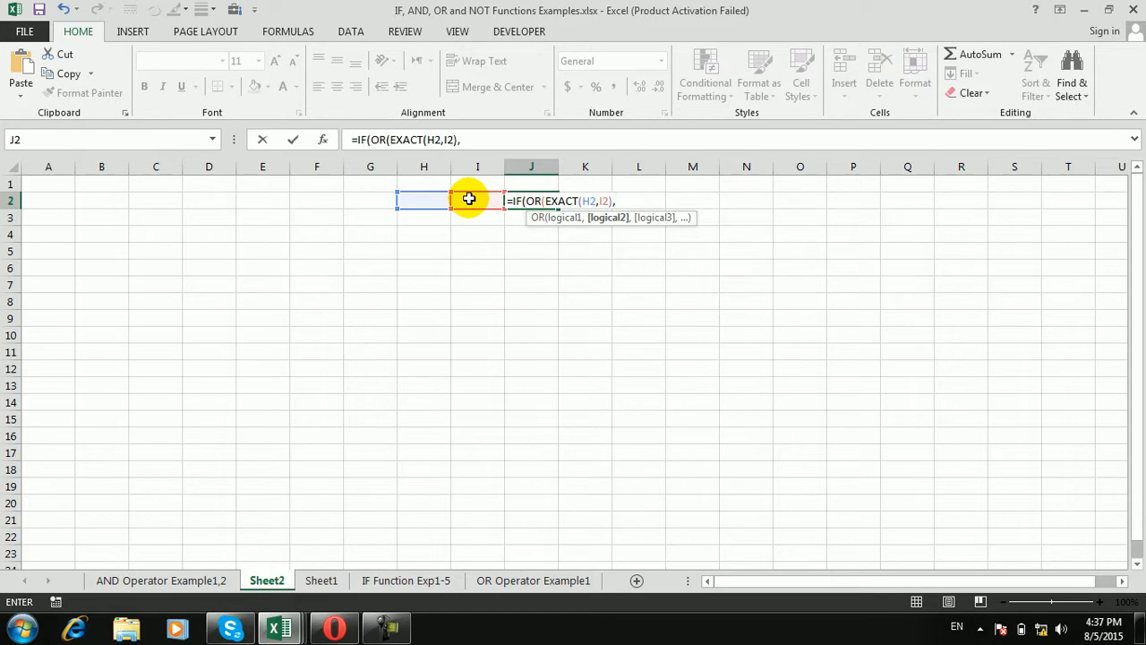
pyautogui.write('" "')
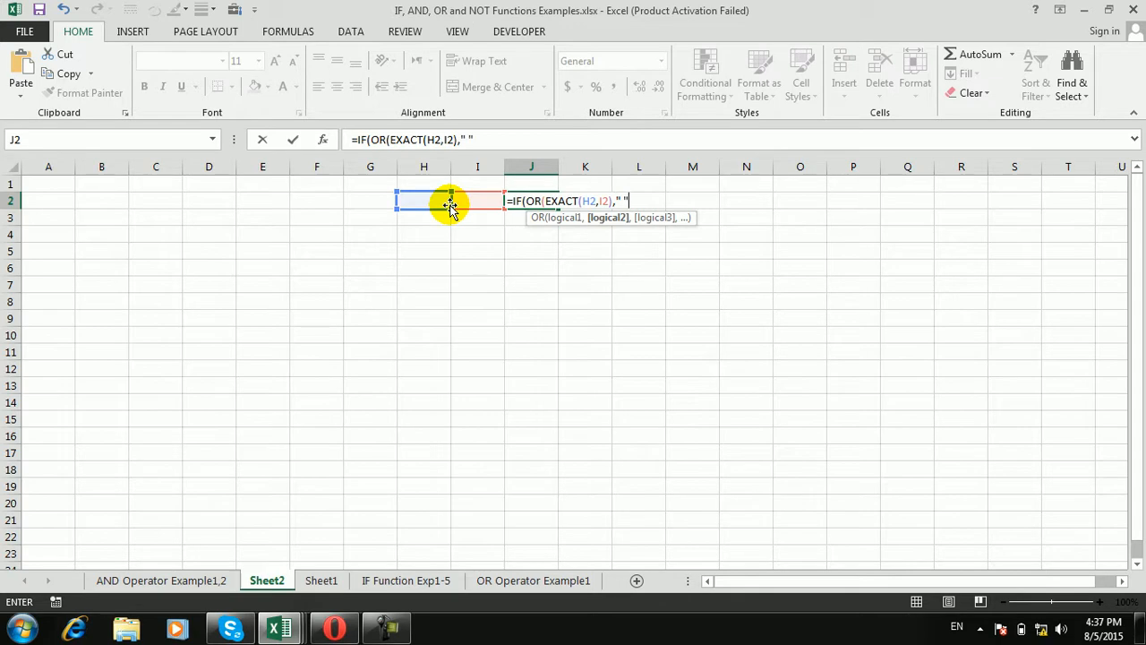
pyautogui.write(',""')
pyautogui.press('Return')
pyautogui.press('Return')
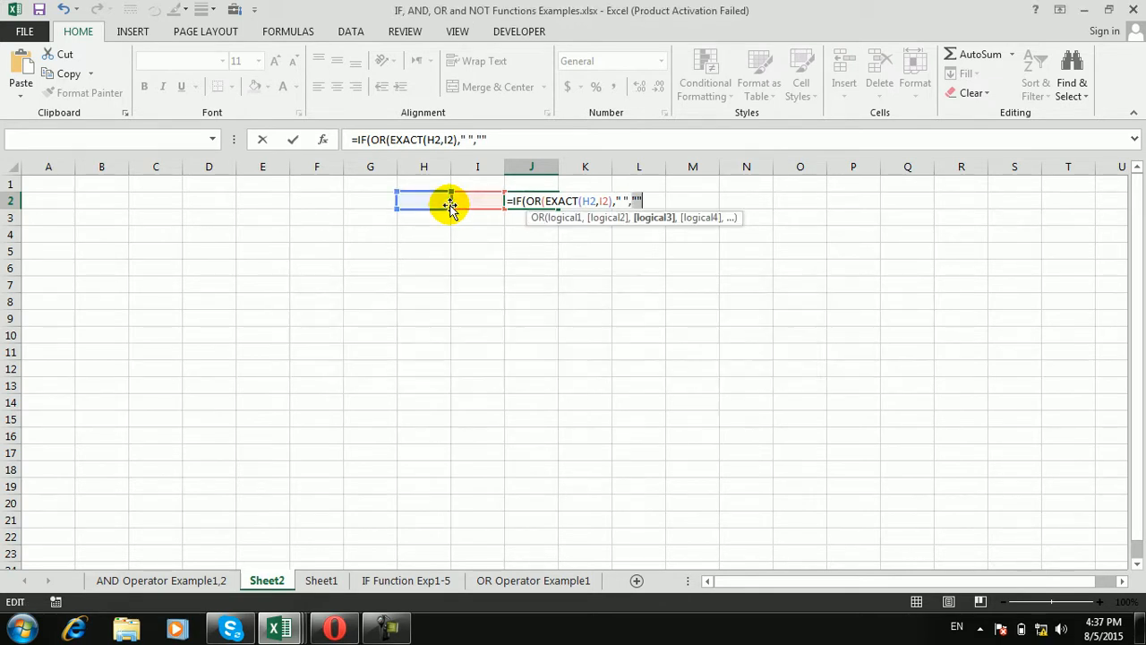
pyautogui.click(662, 201)
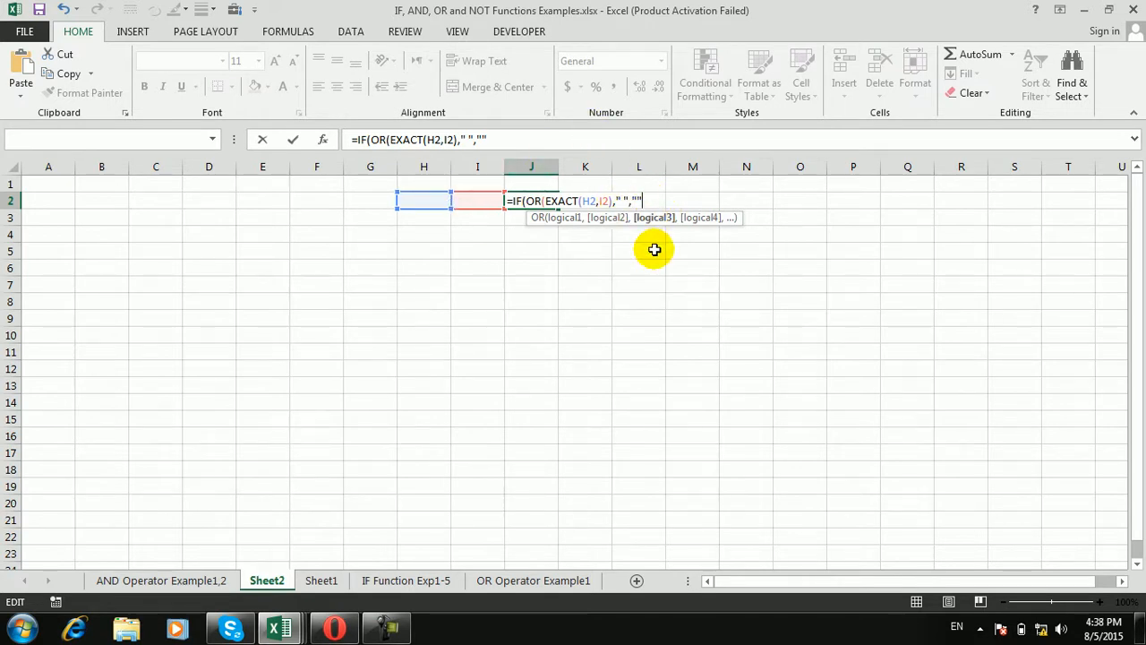
pyautogui.write('))')
pyautogui.press('Return')
pyautogui.press('Return')
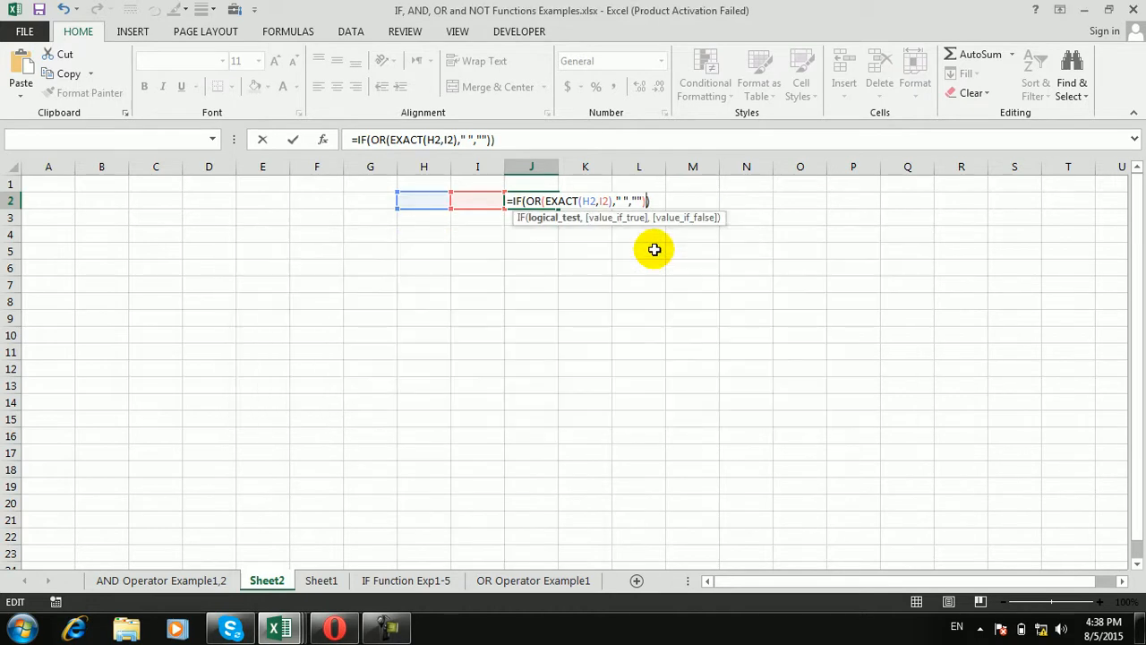
# Step: Try the J2 formula without EXACT's opening parenthesis and without its closing one, and clear the formula from the cell
pyautogui.click(582, 200)
pyautogui.press('BackSpace')
pyautogui.press('Return')
pyautogui.press('Return')
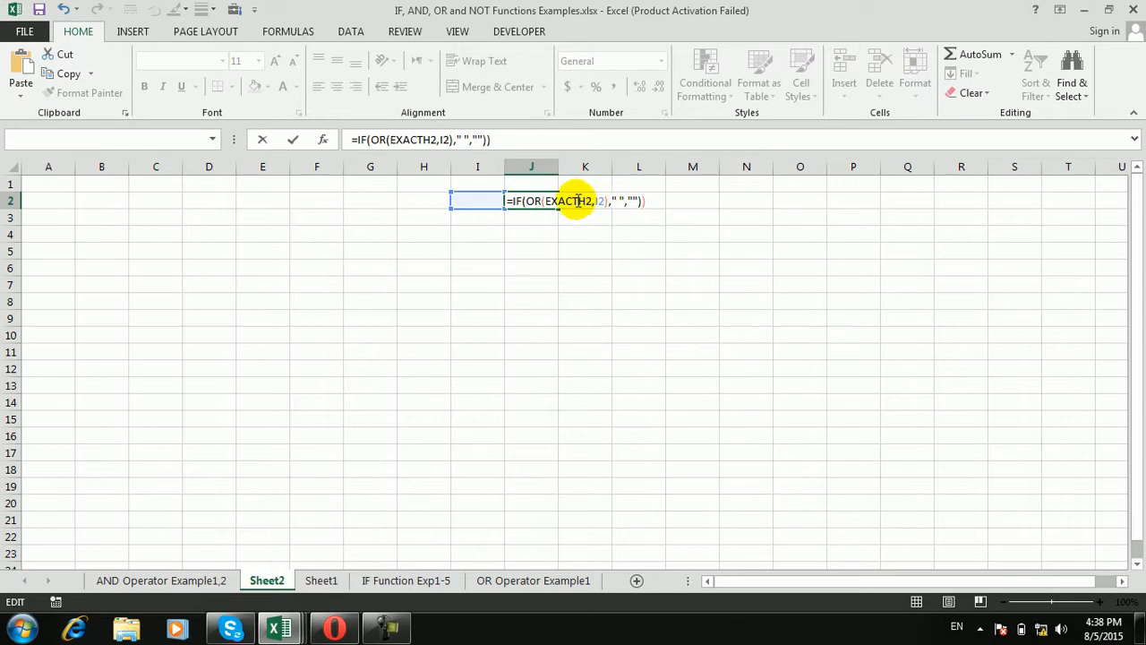
pyautogui.click(578, 200)
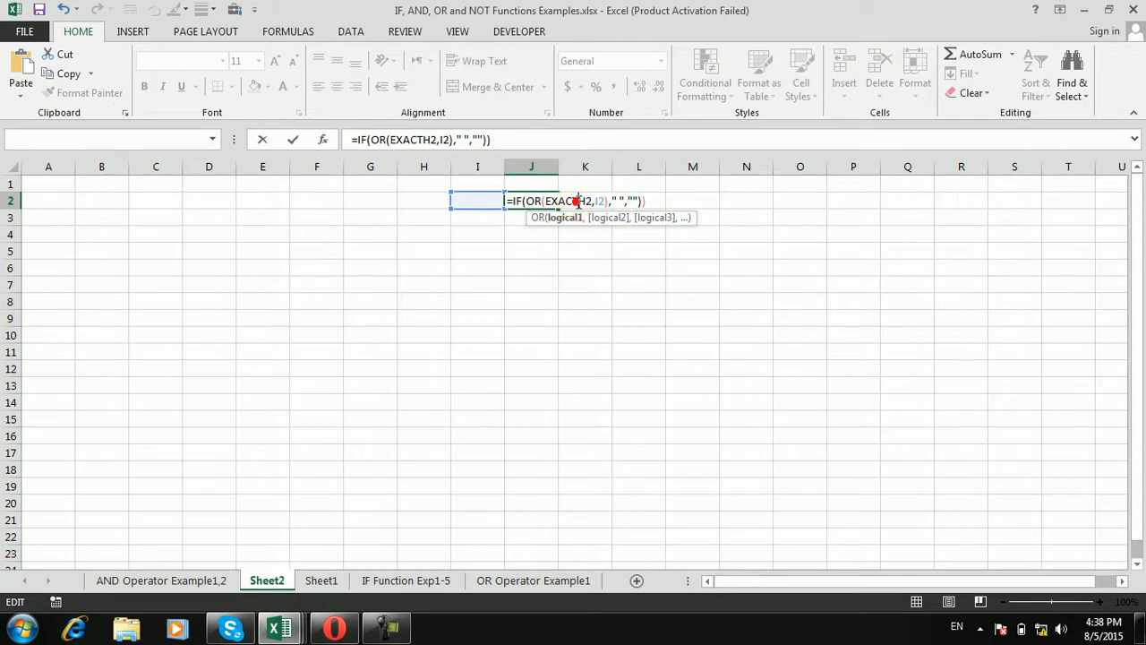
pyautogui.write('(')
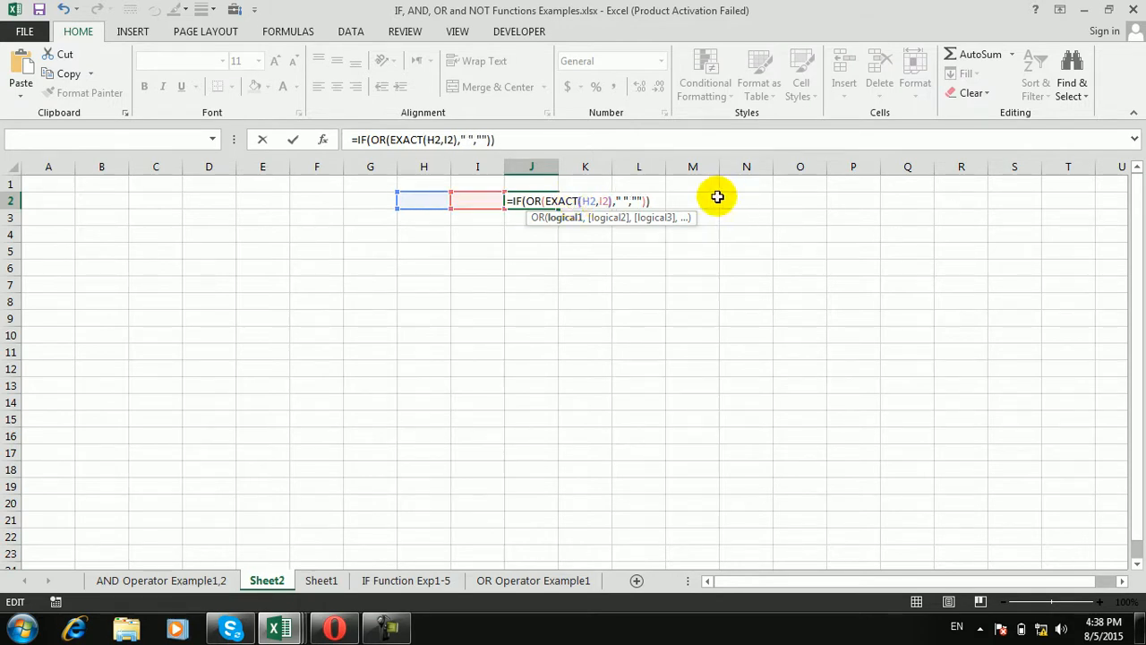
pyautogui.click(612, 200)
pyautogui.press('BackSpace')
pyautogui.press('Return')
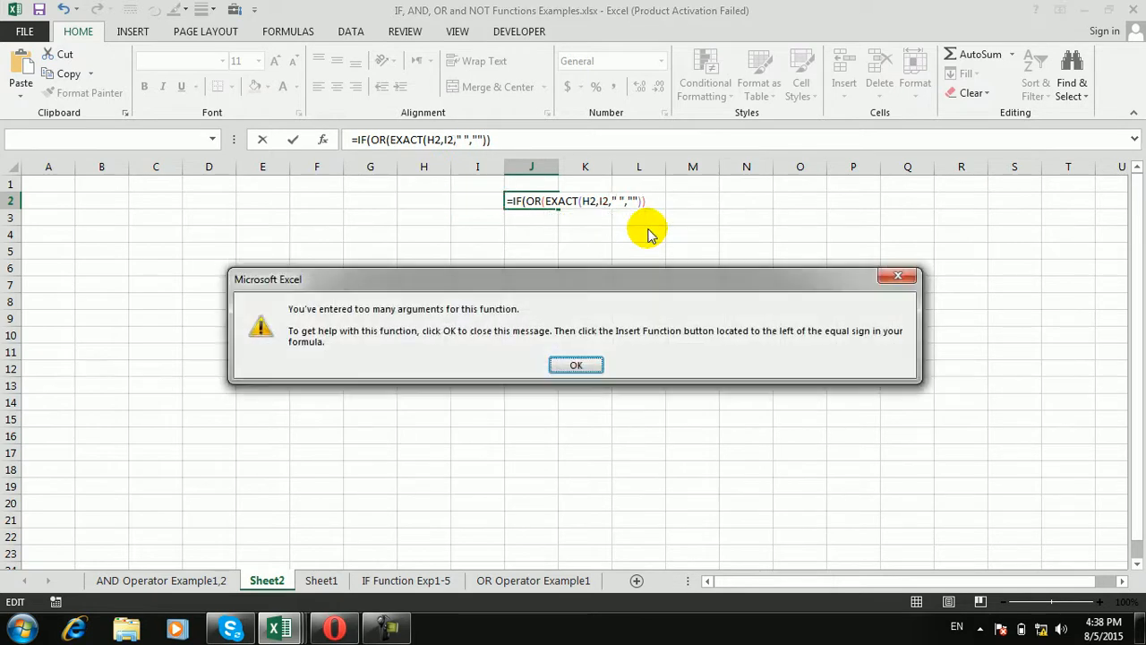
pyautogui.press('Return')
pyautogui.press('Return')
pyautogui.press('Return')
pyautogui.press('Return')
pyautogui.press('Return')
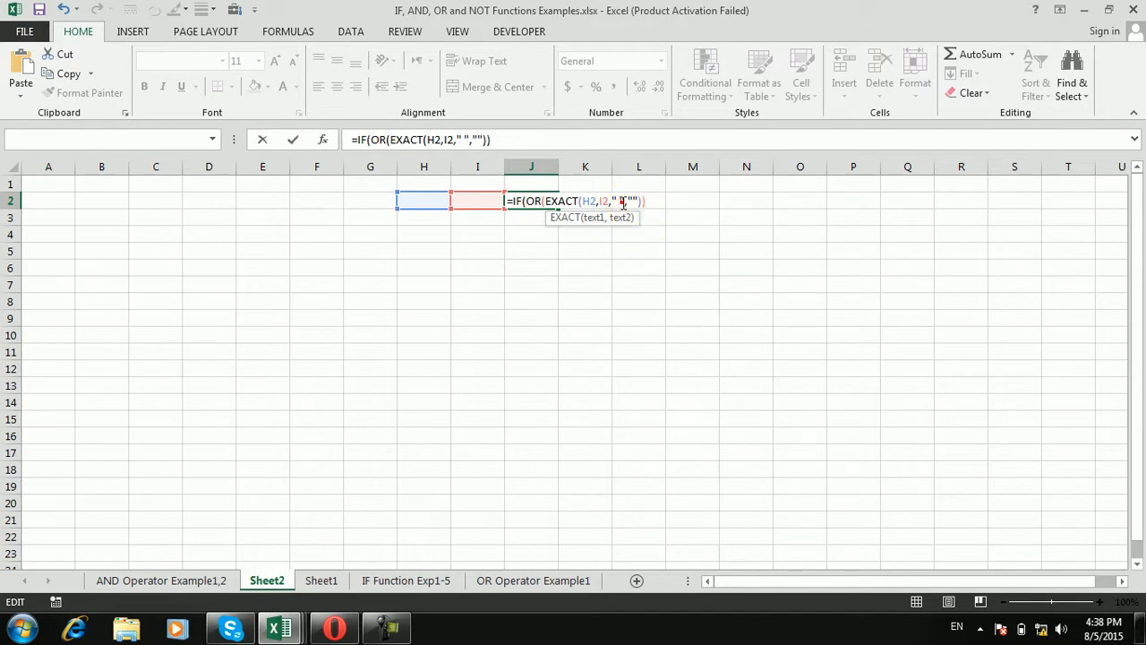
pyautogui.moveTo(654, 200); pyautogui.dragTo(493, 200)
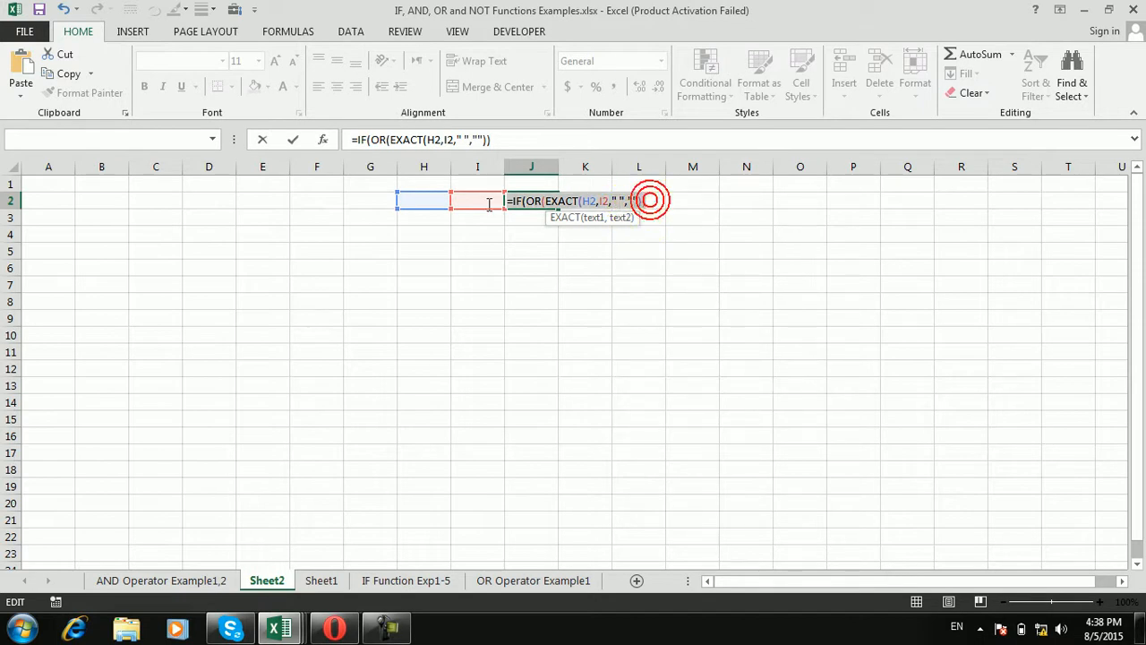
pyautogui.press('BackSpace')
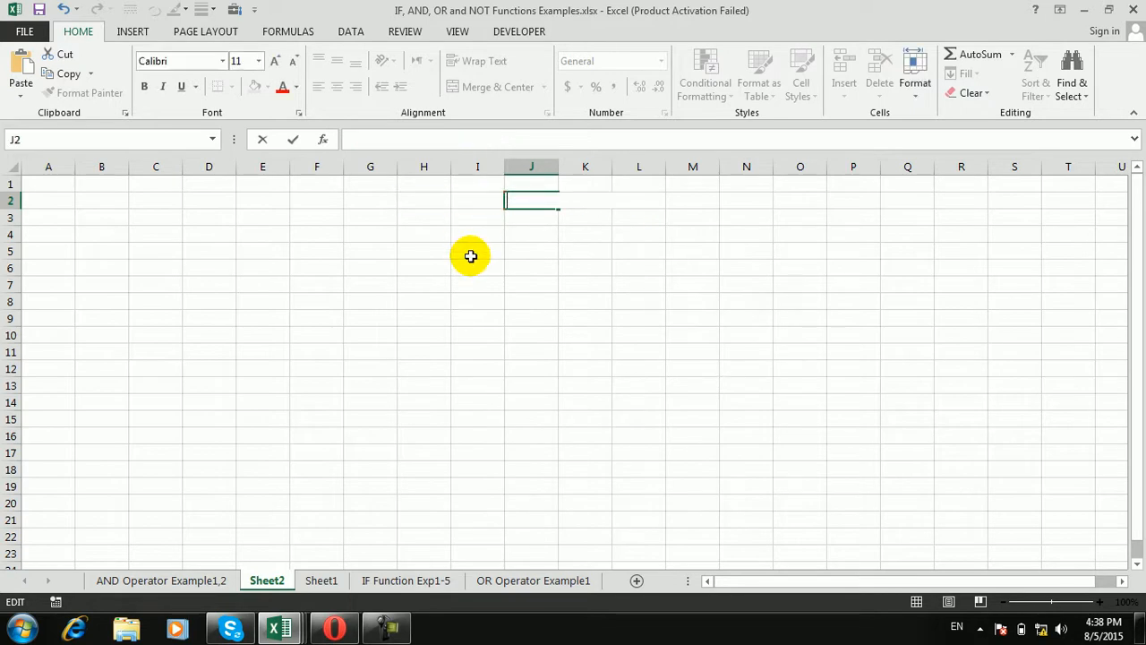
# Step: Enter the formula =EXACT(I1,J1) in K1 to compare the two cells
pyautogui.click(583, 184)
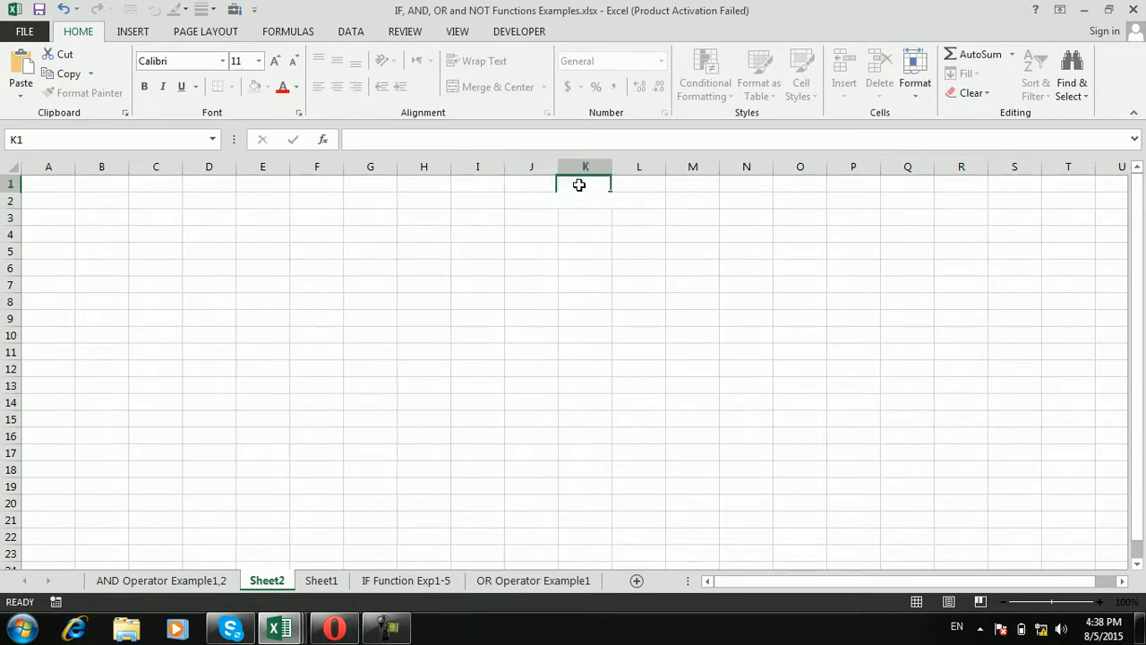
pyautogui.write('=ex')
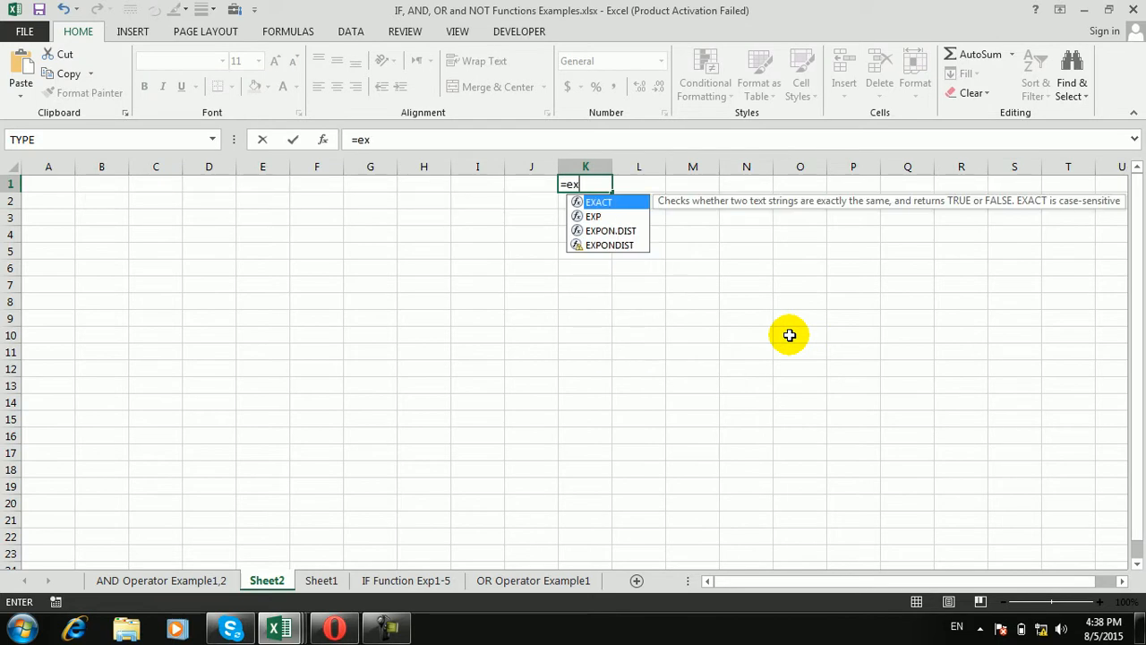
pyautogui.press('Tab')
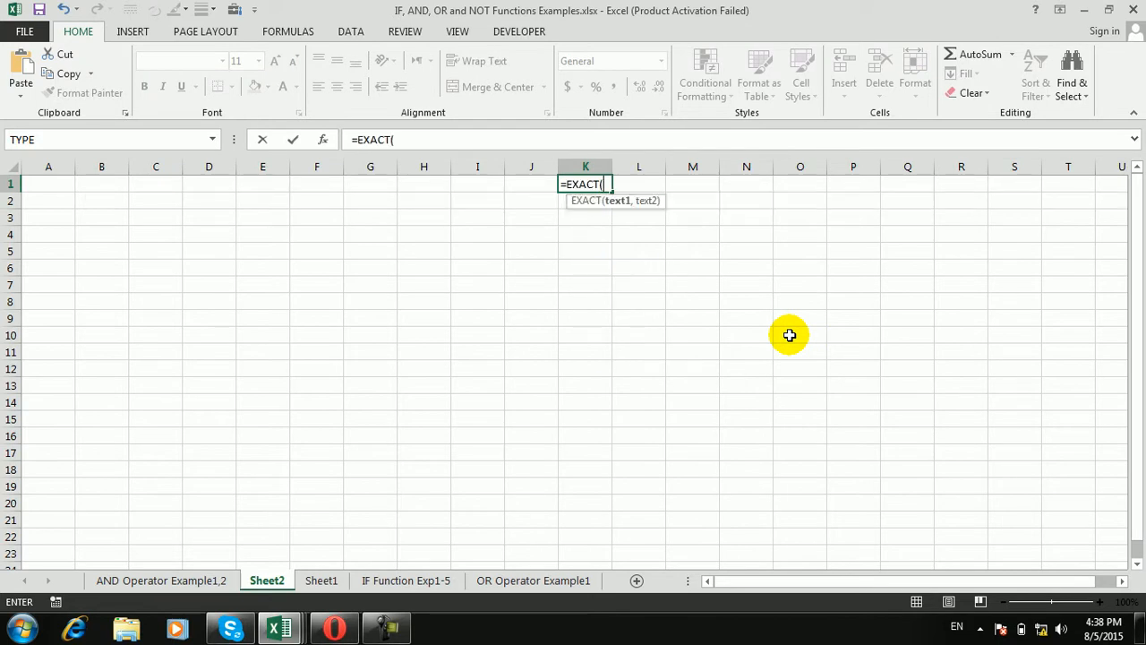
pyautogui.click(471, 182)
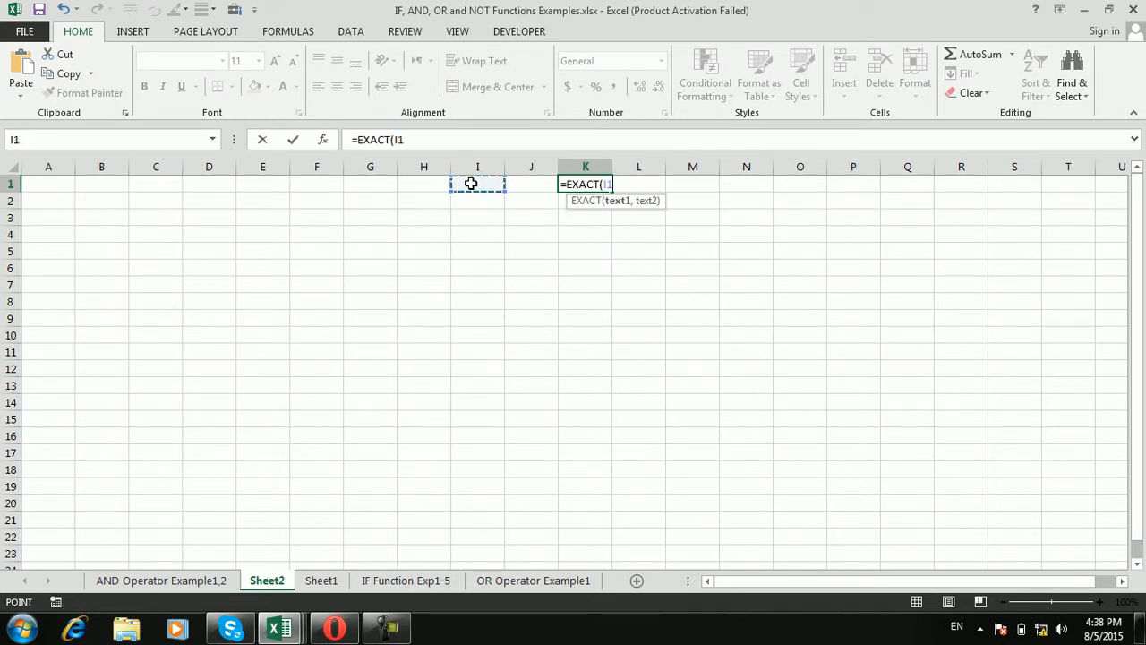
pyautogui.write(',')
pyautogui.click(520, 185)
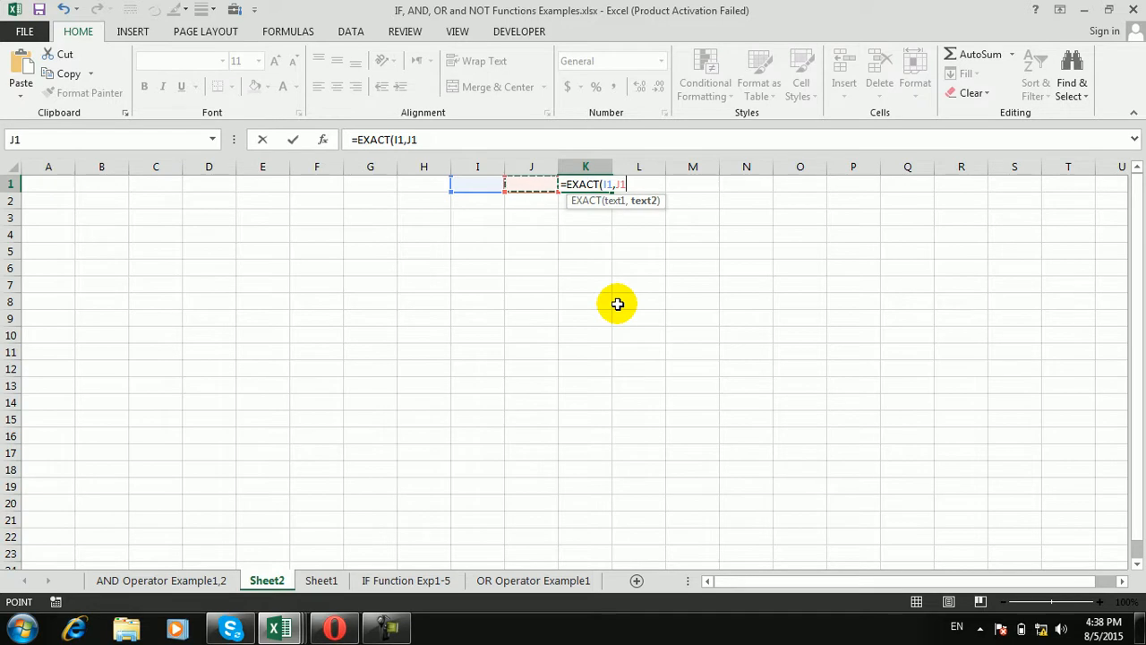
pyautogui.write(')')
pyautogui.press('Return')
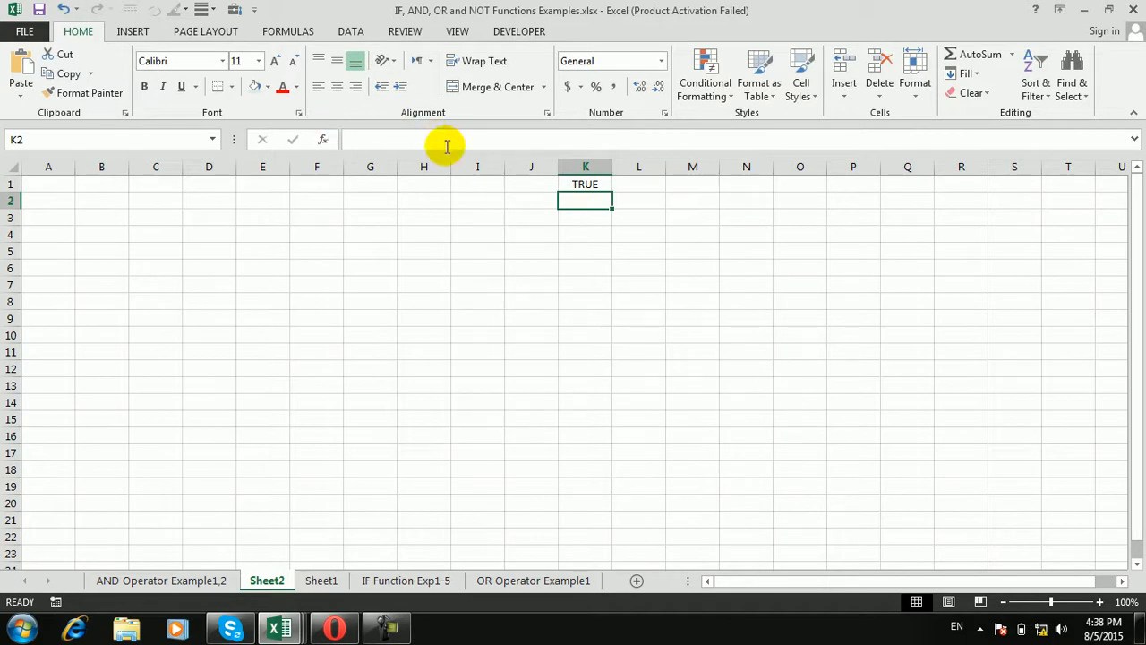
# Step: Test the EXACT comparison by entering 33 in I1 and 22 in J1, and replace the J1 value with 33
pyautogui.click(470, 169)
pyautogui.click(469, 184)
pyautogui.write('33')
pyautogui.press('Tab')
pyautogui.write('22')
pyautogui.press('Tab')
pyautogui.press('Left')
pyautogui.write('33')
pyautogui.press('Tab')
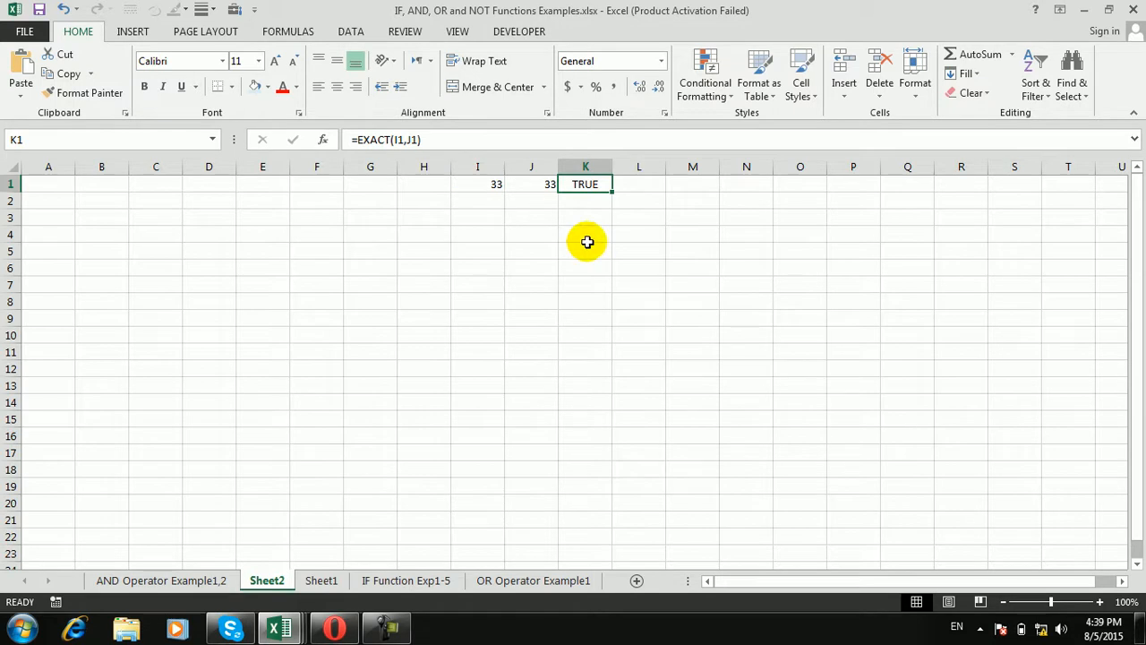
# Step: In C6, begin a CONVERT formula with I1 as the number and grams ("g") as the source unit
pyautogui.click(437, 315)
pyautogui.click(611, 438)
pyautogui.click(327, 236)
pyautogui.click(158, 266)
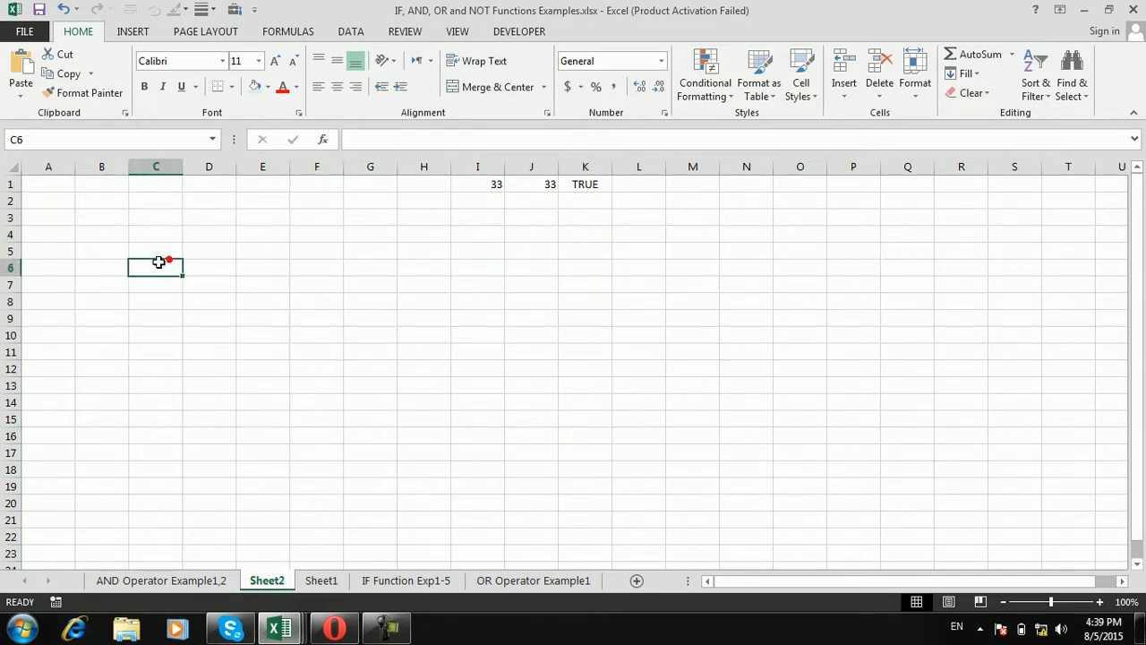
pyautogui.write('=')
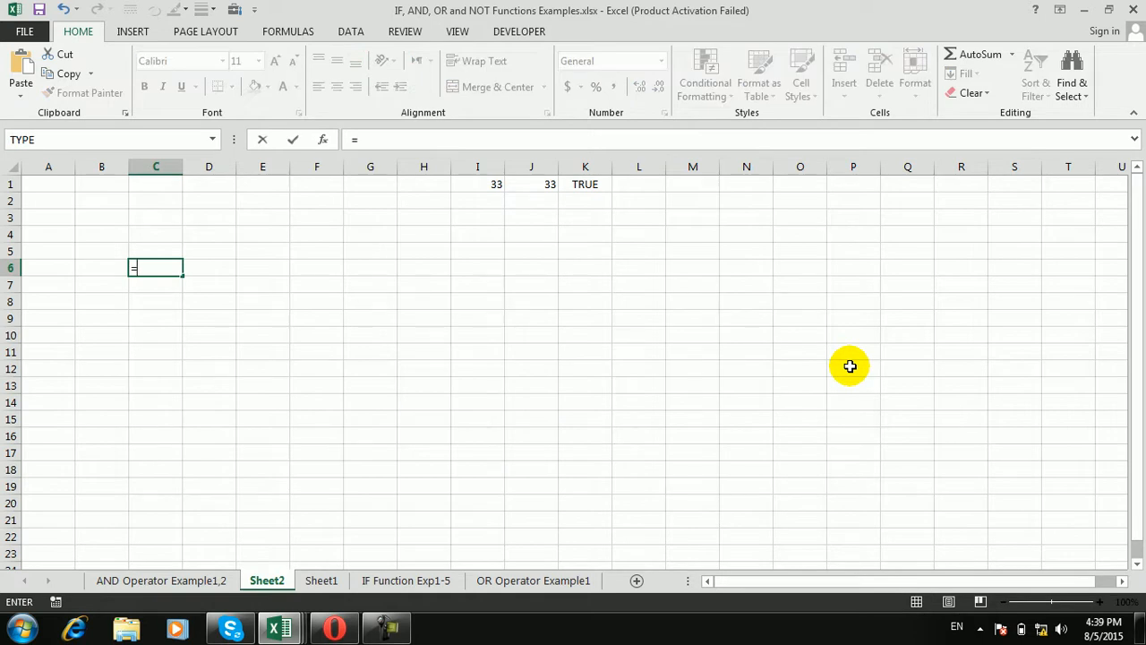
pyautogui.write('conve')
pyautogui.press('Tab')
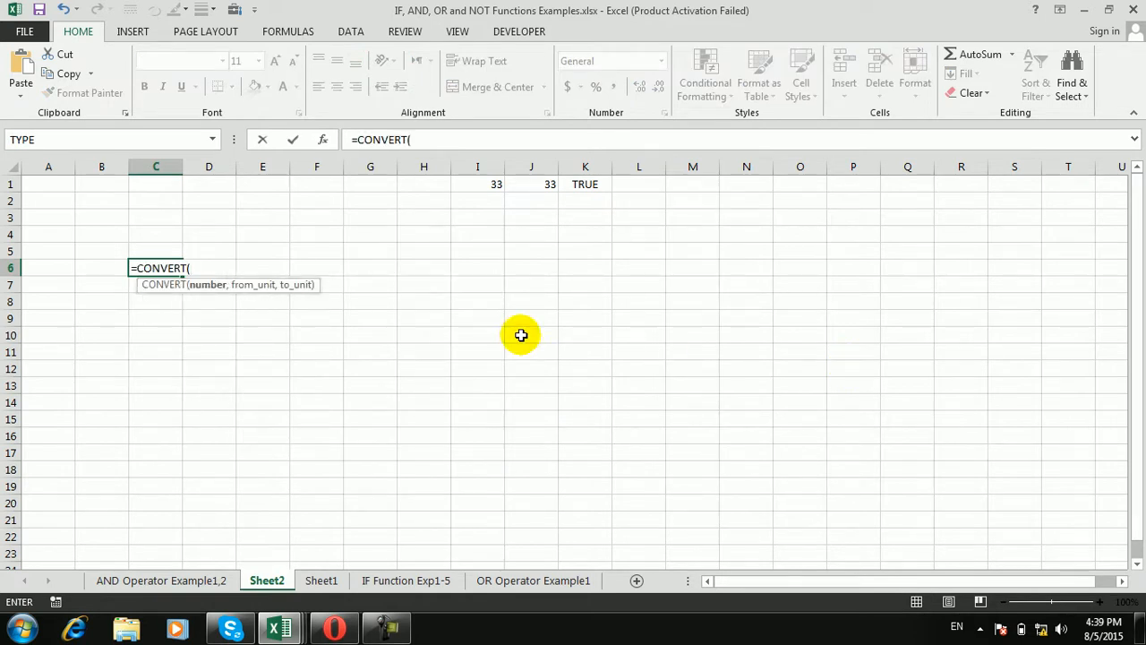
pyautogui.click(492, 186)
pyautogui.write(',')
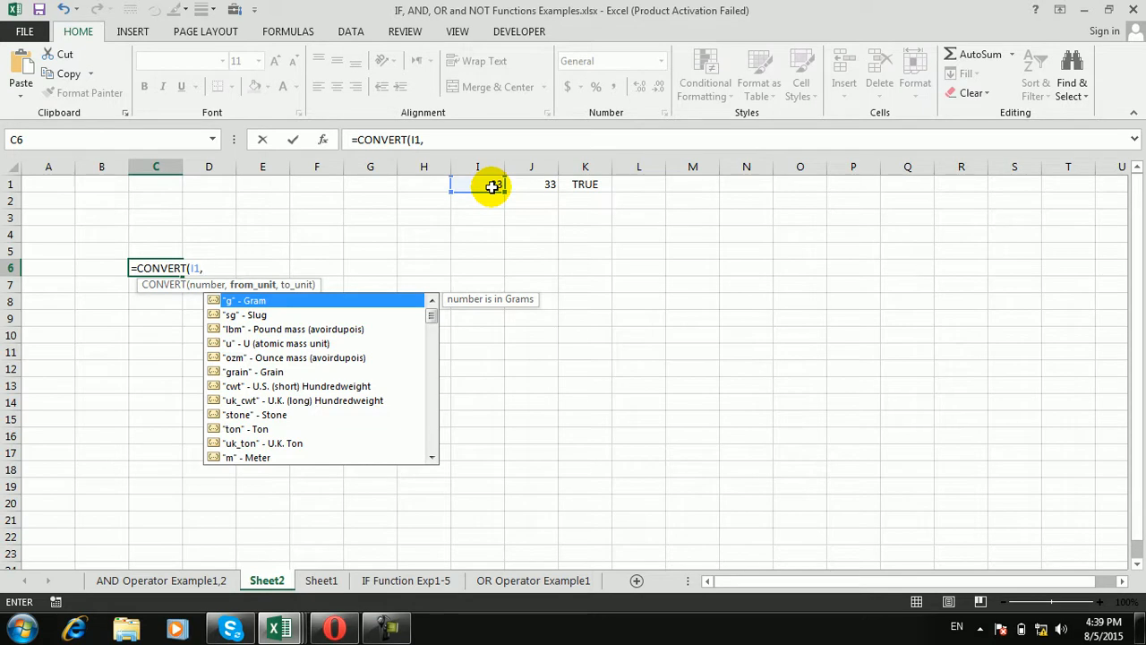
pyautogui.press('Tab')
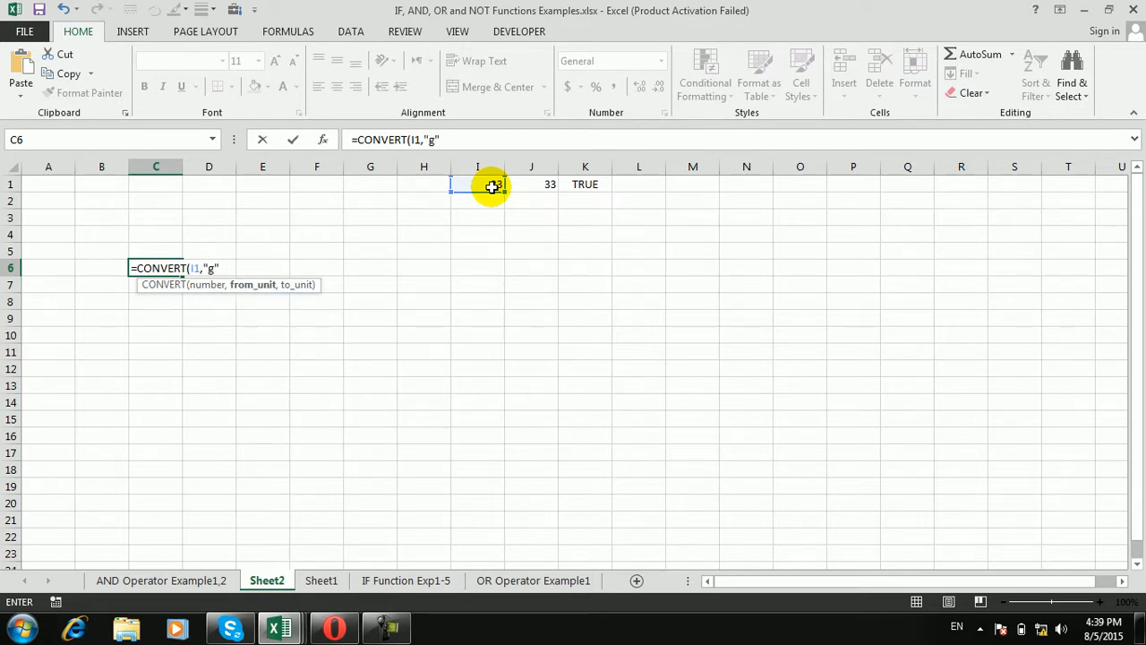
pyautogui.write(',')
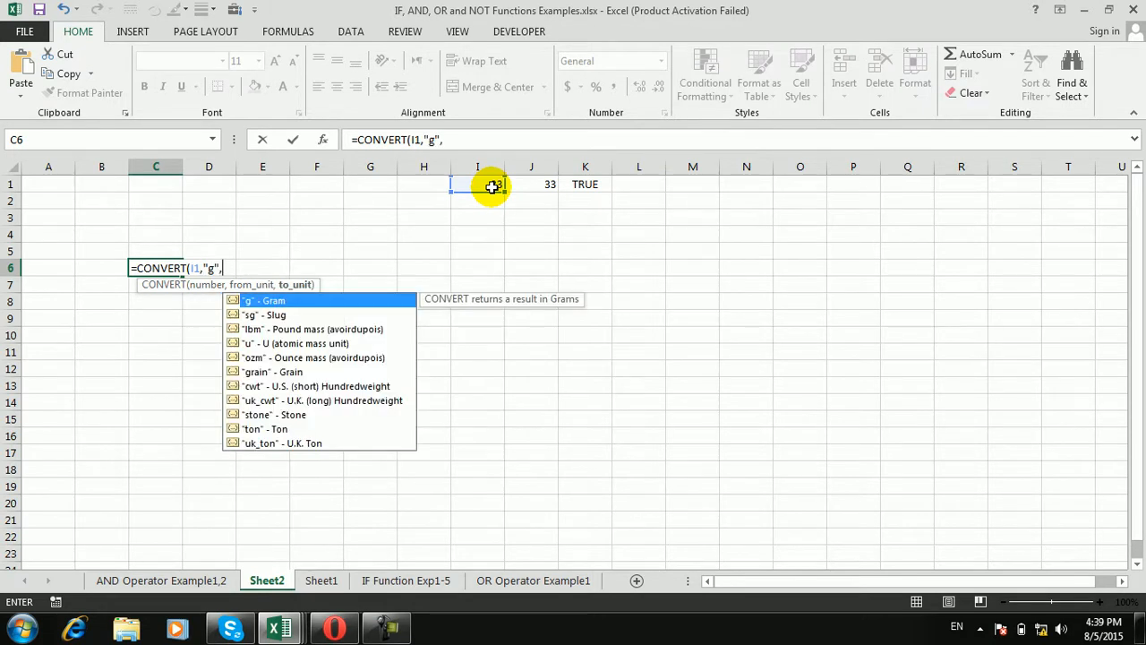
# Step: Examine the mass units offered as the target unit of the C6 CONVERT formula
pyautogui.press('Down')
pyautogui.press('Down')
pyautogui.press('Down')
pyautogui.press('Down')
pyautogui.press('Down')
pyautogui.press('Down')
pyautogui.press('Down')
pyautogui.press('Down')
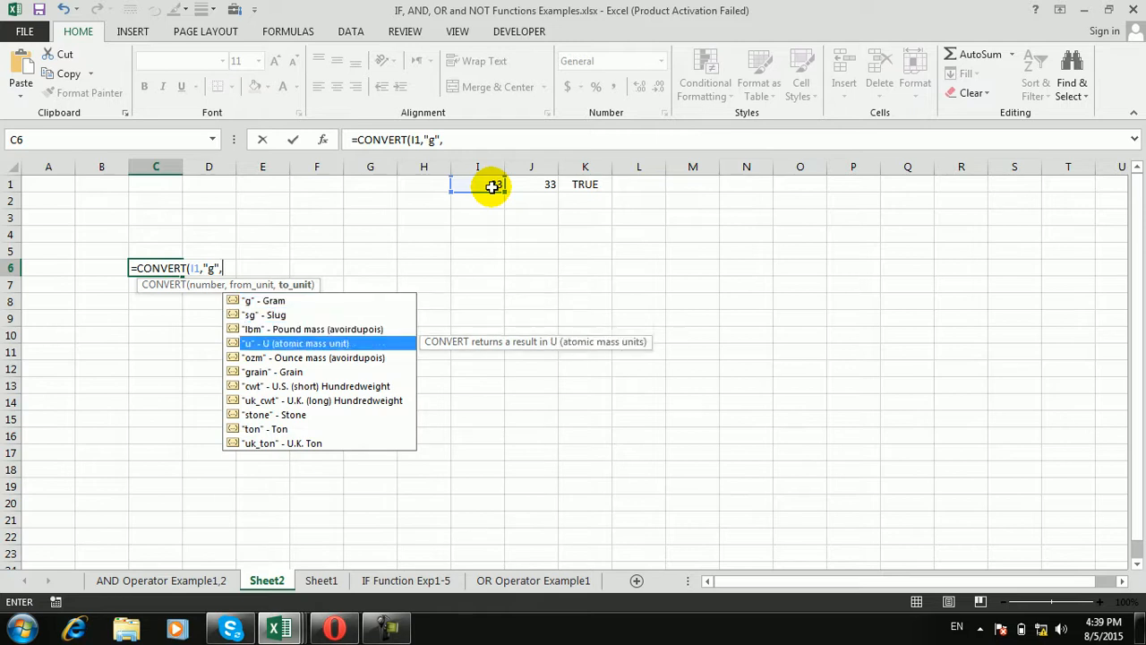
pyautogui.press('Down')
pyautogui.press('Down')
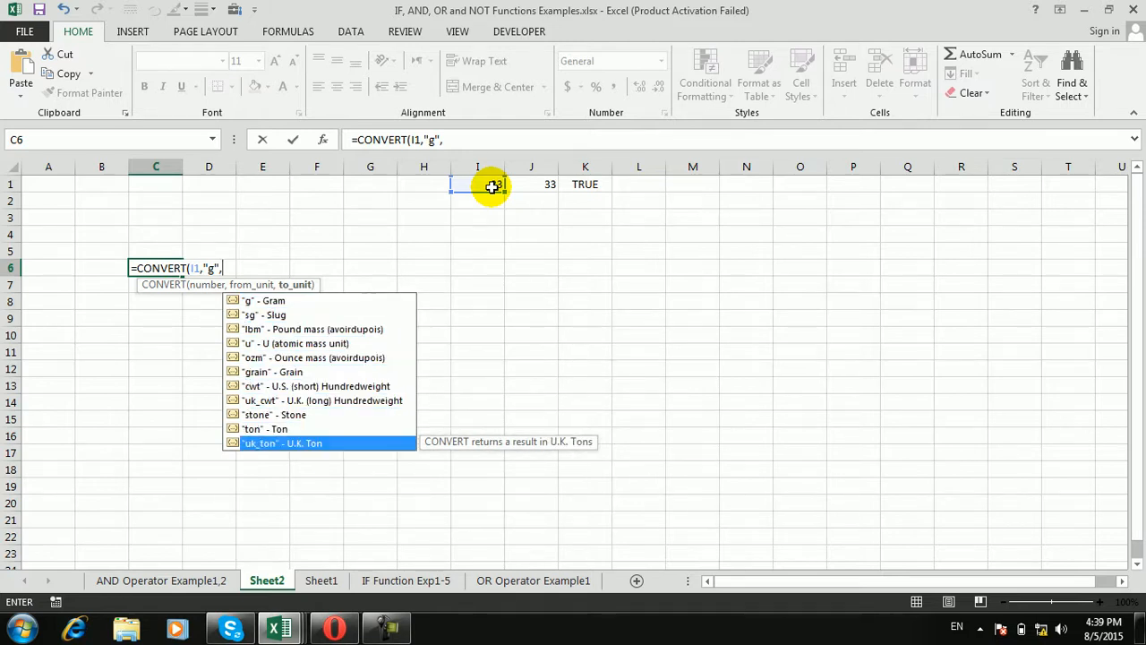
pyautogui.press('Up')
pyautogui.press('Up')
pyautogui.press('Up')
pyautogui.press('Up')
pyautogui.press('Up')
pyautogui.press('Up')
pyautogui.press('Up')
pyautogui.press('Up')
pyautogui.press('Up')
pyautogui.press('Up')
pyautogui.press('Down')
pyautogui.press('Down')
pyautogui.press('Down')
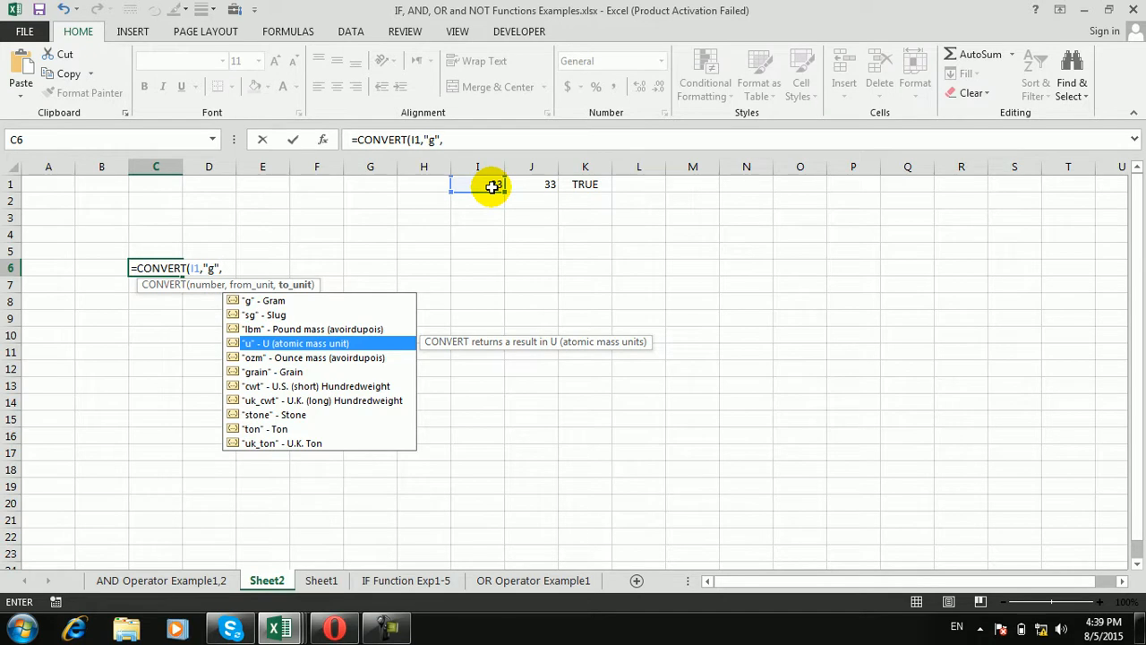
# Step: Try to complete the C6 CONVERT formula with Ton as the target unit
pyautogui.press('Down')
pyautogui.press('Down')
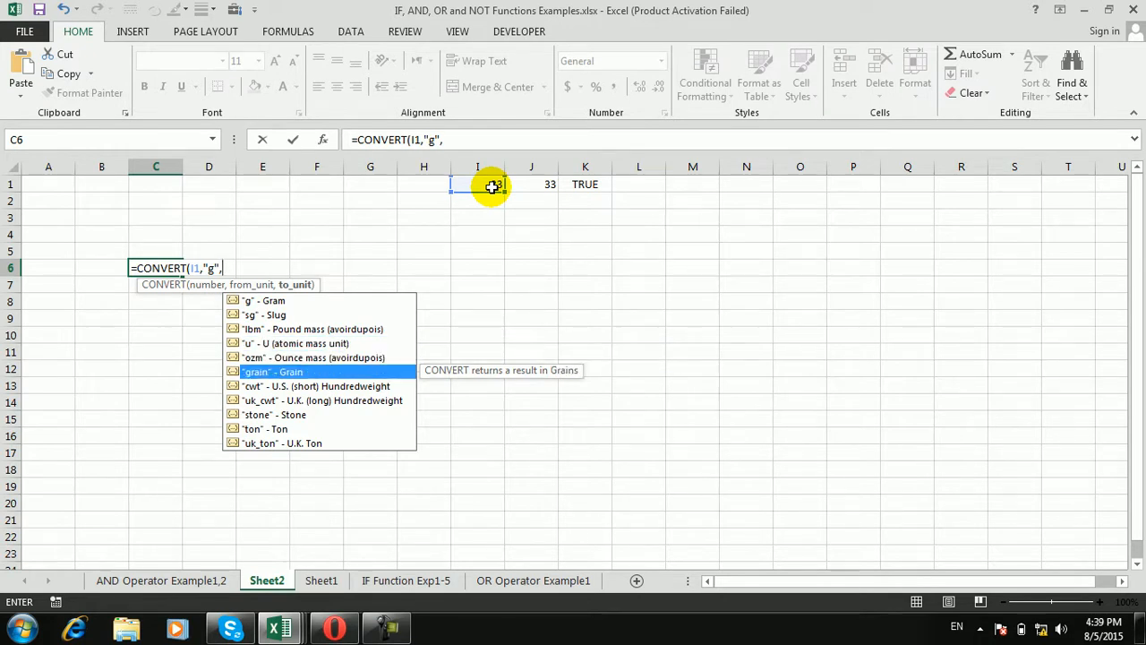
pyautogui.press('Down')
pyautogui.press('Down')
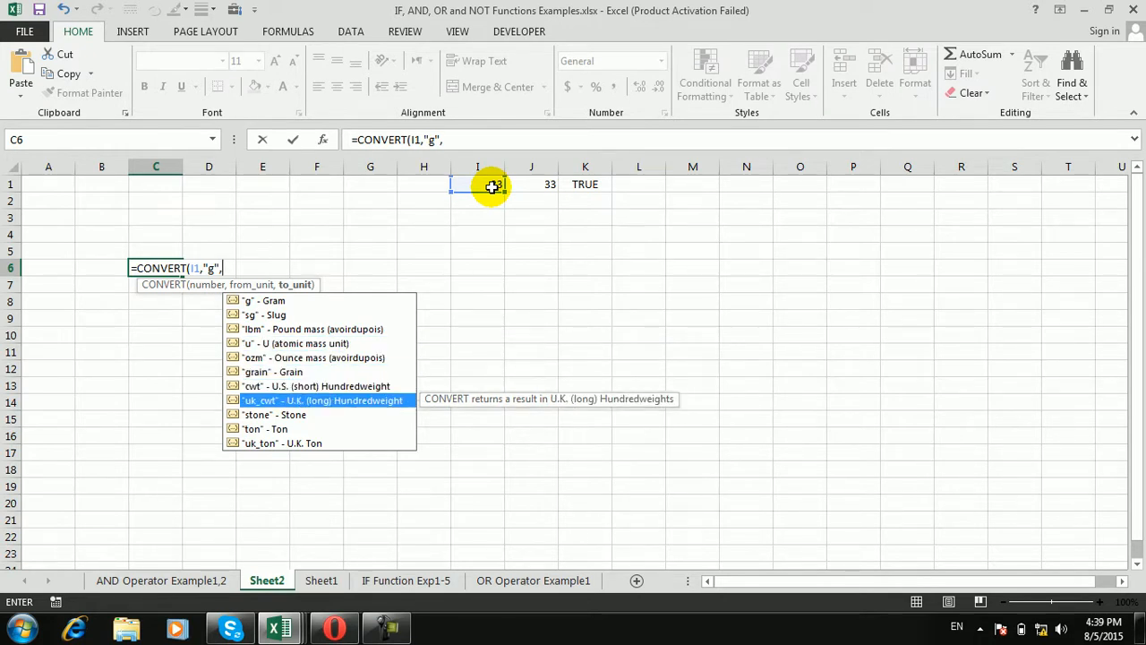
pyautogui.press('Down')
pyautogui.press('Down')
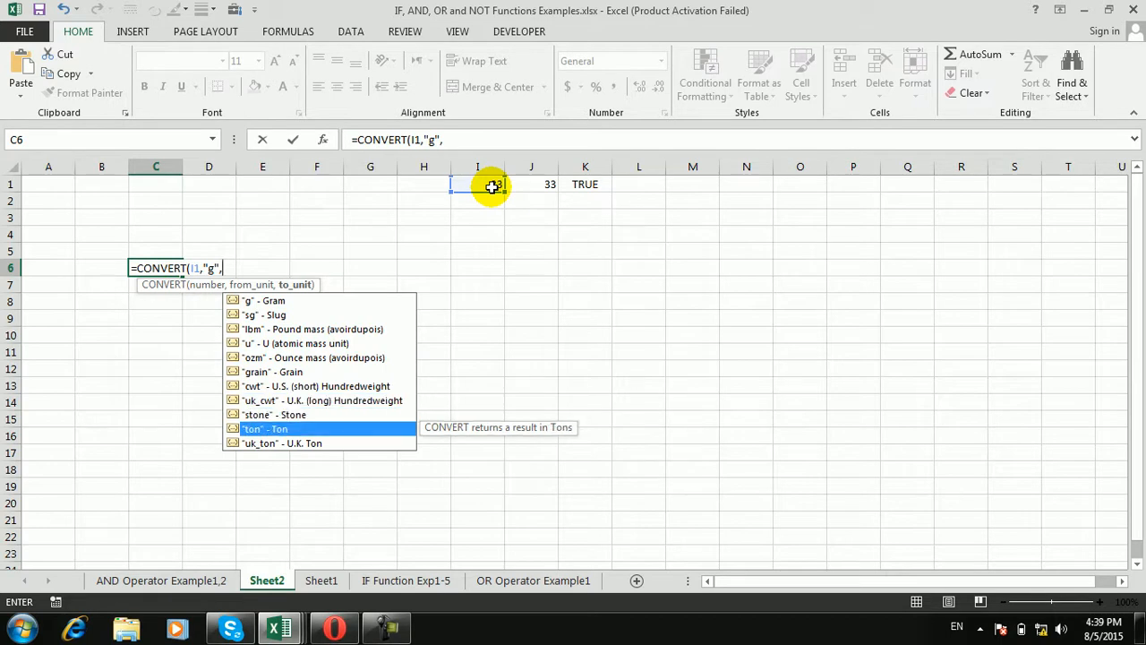
pyautogui.press('Return')
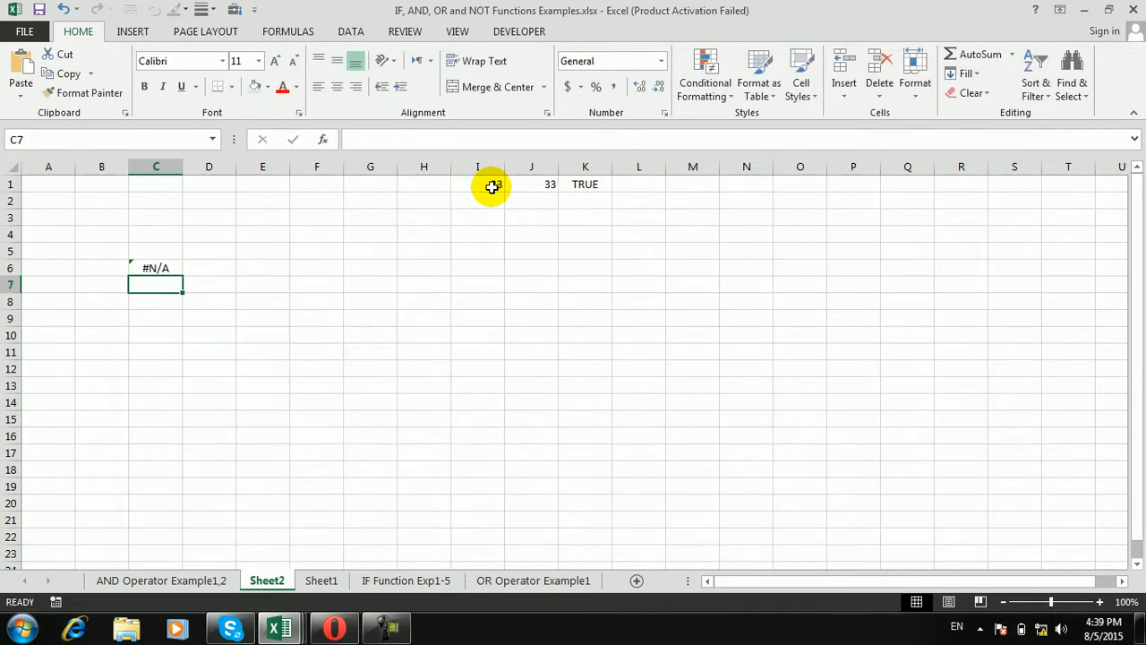
pyautogui.click(145, 266)
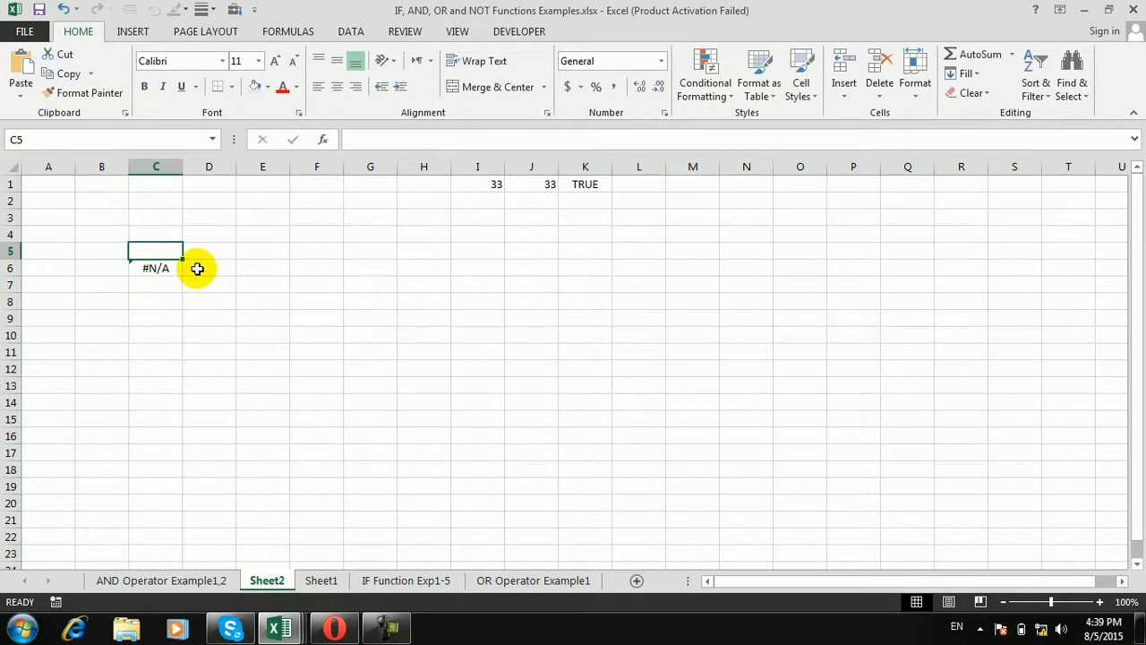
# Step: Change the value in I1 to 1
pyautogui.click(492, 182)
pyautogui.write('1')
pyautogui.press('Return')
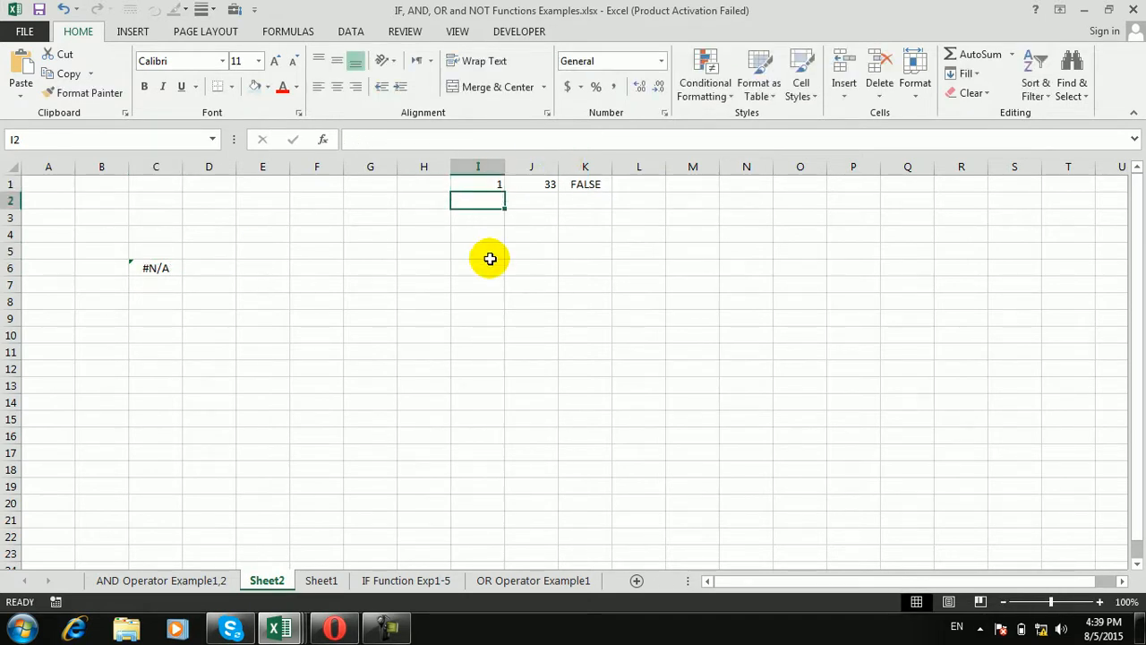
# Step: In H14, enter a CONVERT formula that converts 7 from "ton" to "g"
pyautogui.click(467, 266)
pyautogui.click(410, 400)
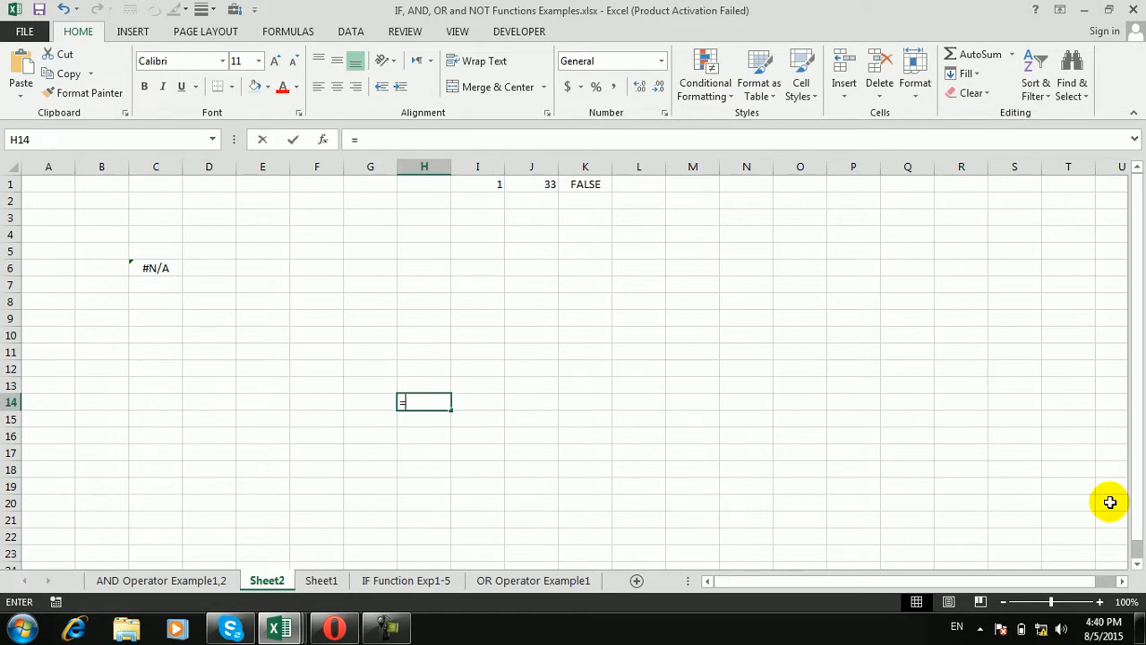
pyautogui.write('=conve')
pyautogui.press('Tab')
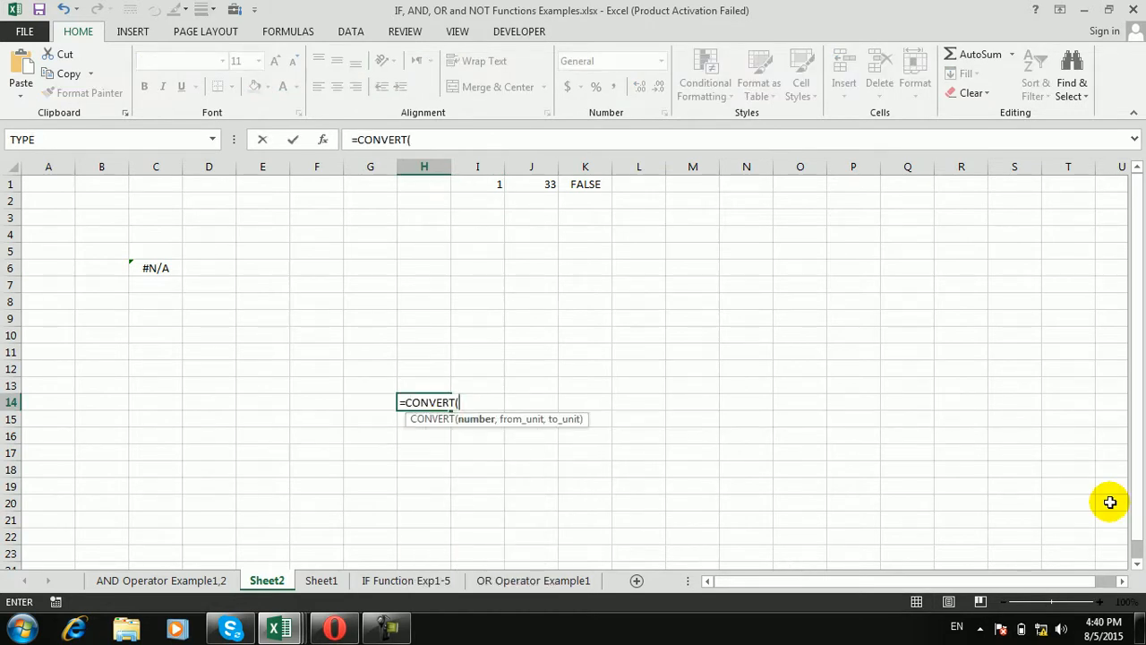
pyautogui.write('7,')
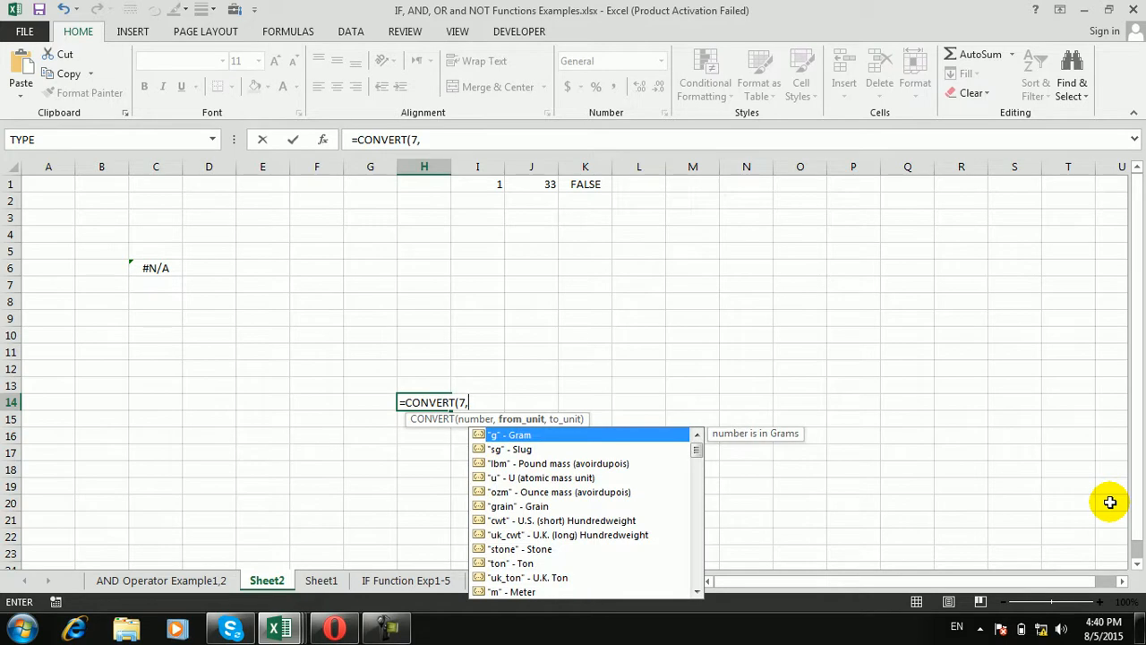
pyautogui.press('Down')
pyautogui.press('Down')
pyautogui.press('Down')
pyautogui.press('Down')
pyautogui.press('Down')
pyautogui.press('Down')
pyautogui.press('Down')
pyautogui.press('Down')
pyautogui.press('Down')
pyautogui.press('Tab')
pyautogui.write(',"g")')
pyautogui.press('Return')
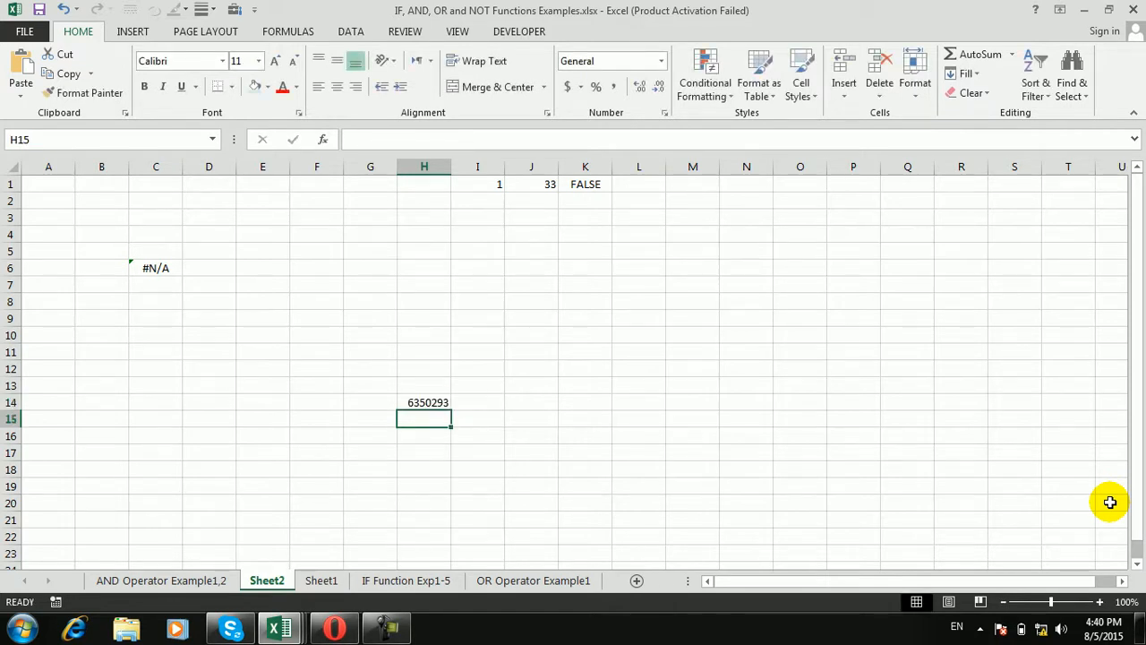
pyautogui.press('Down')
pyautogui.press('Down')
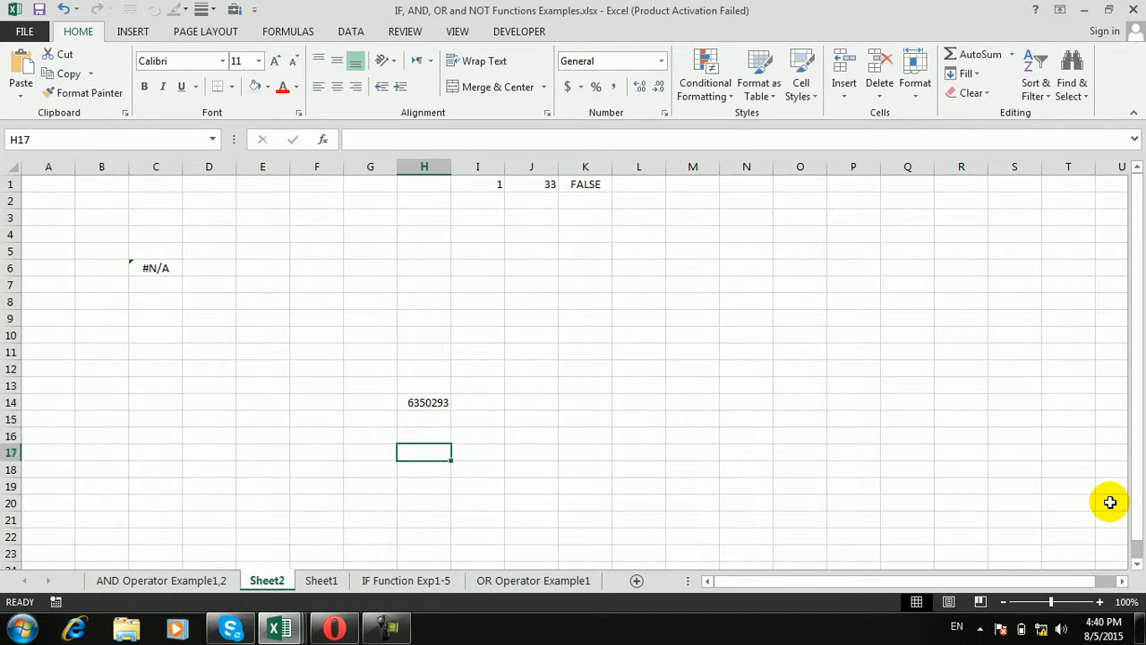
pyautogui.write('conve')
pyautogui.press('BackSpace')
pyautogui.press('BackSpace')
pyautogui.press('BackSpace')
pyautogui.press('BackSpace')
pyautogui.press('BackSpace')
pyautogui.press('BackSpace')
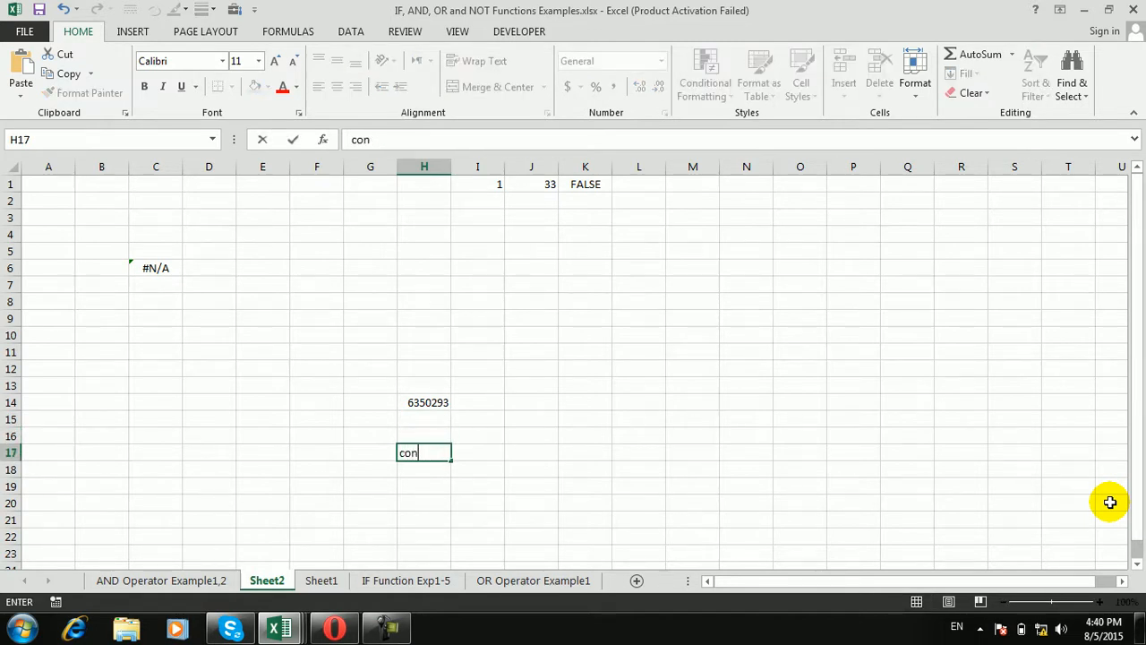
# Step: In H17, begin a CONVERT formula with 6 as the number and meters ("m") as the source unit
pyautogui.write('=')
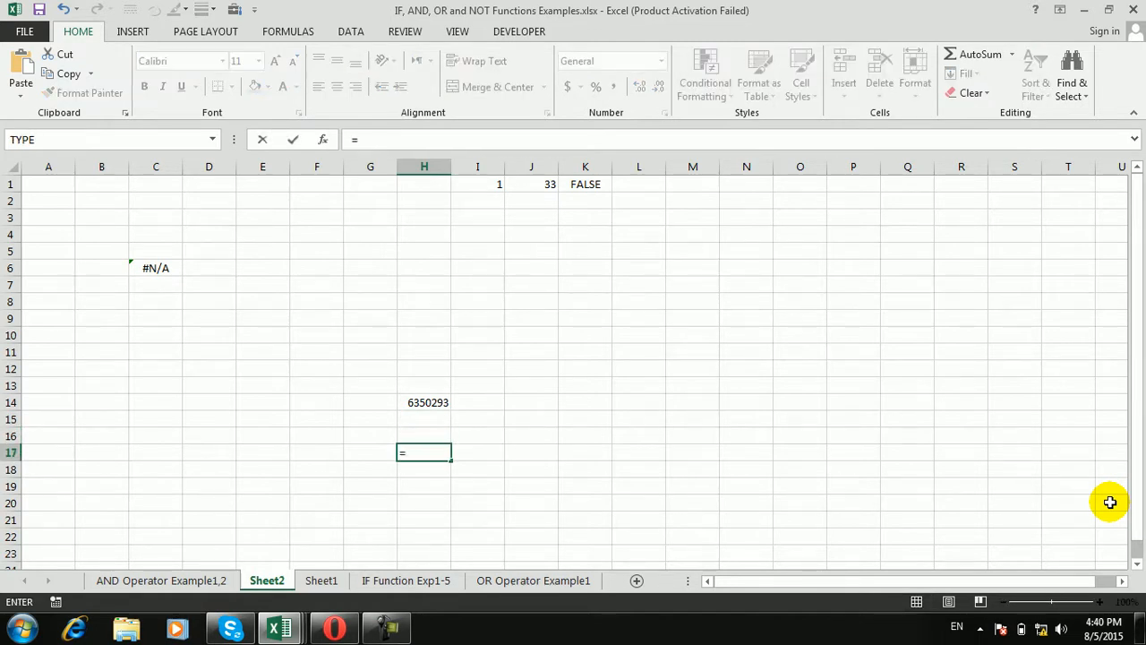
pyautogui.write('conv')
pyautogui.press('Tab')
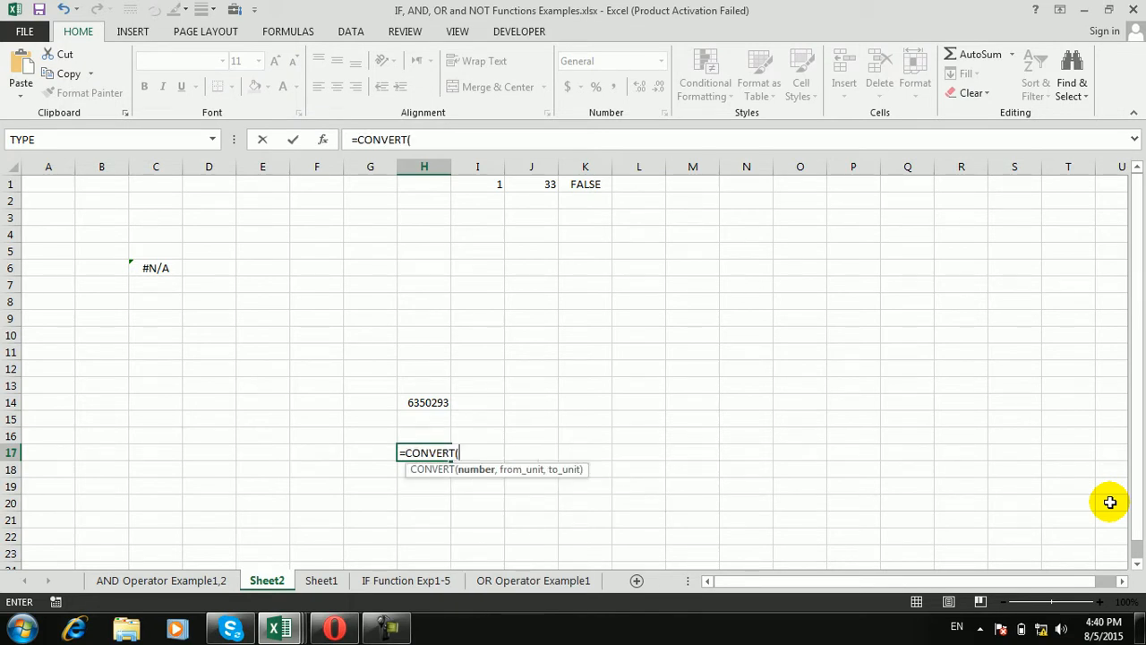
pyautogui.write('6m')
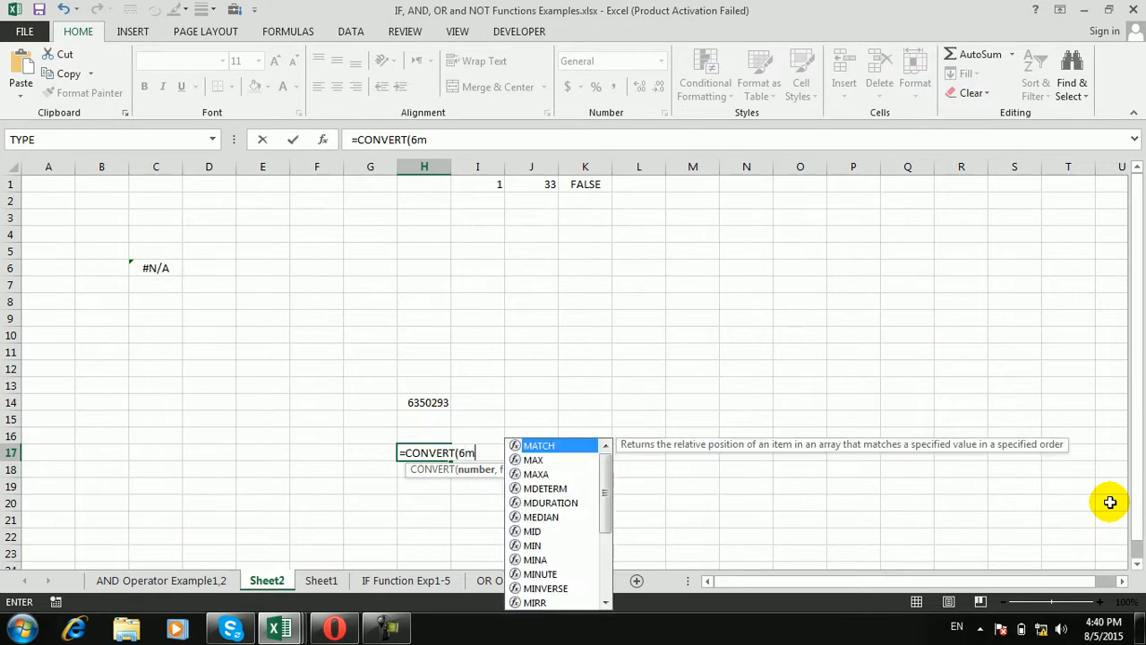
pyautogui.press('Escape')
pyautogui.press('BackSpace')
pyautogui.write(',')
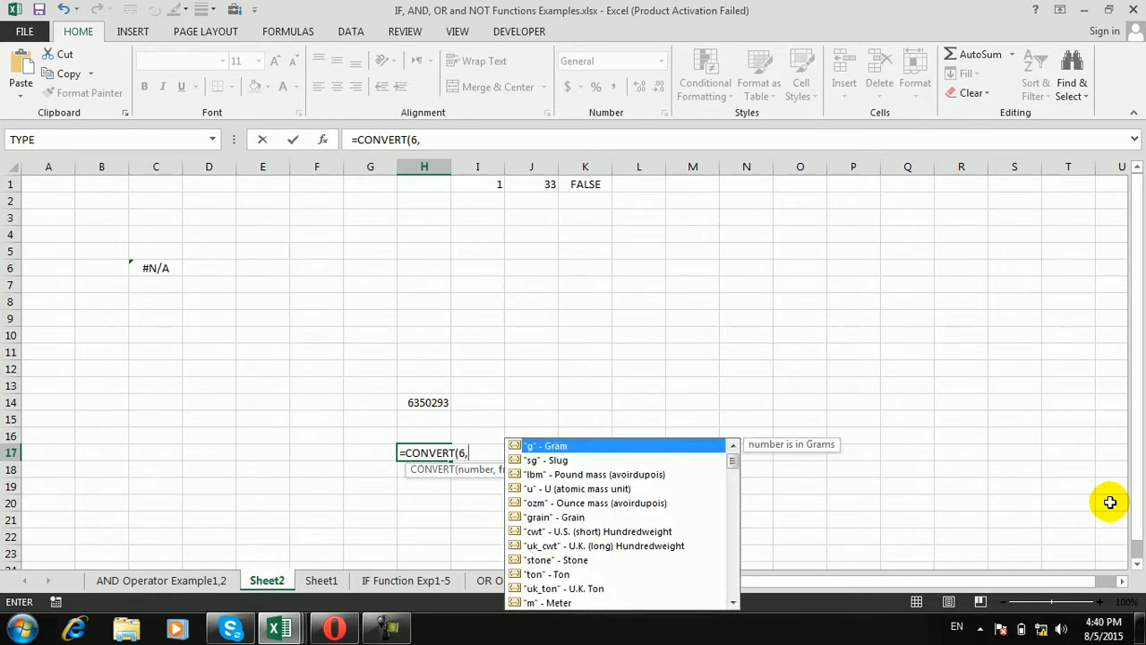
pyautogui.press('Down')
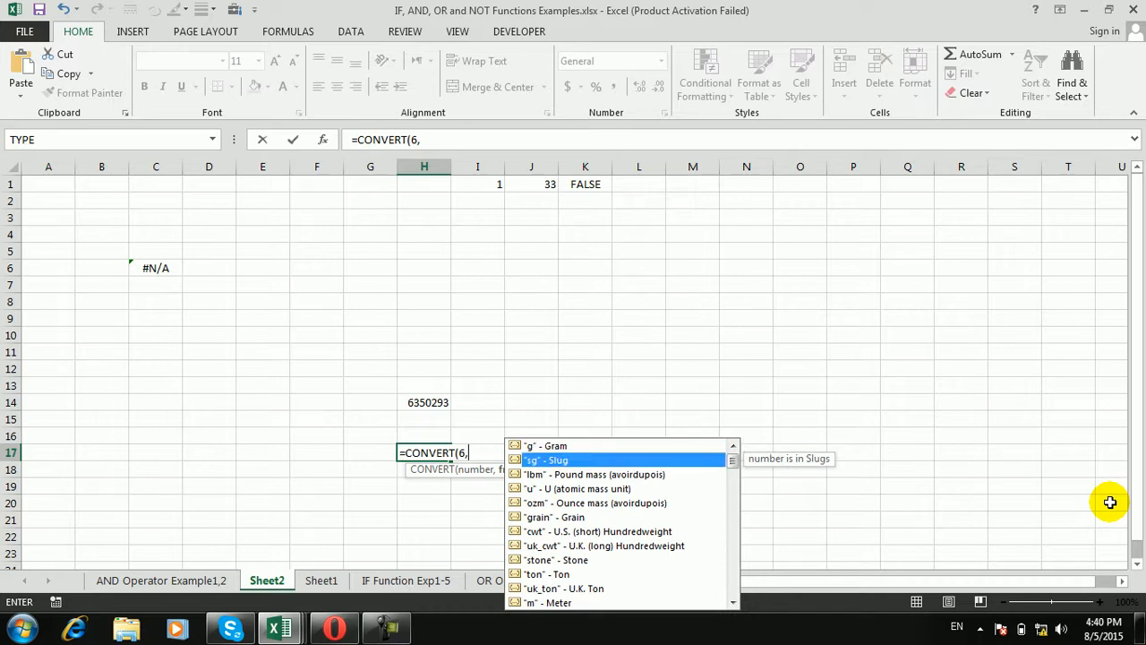
pyautogui.write('m')
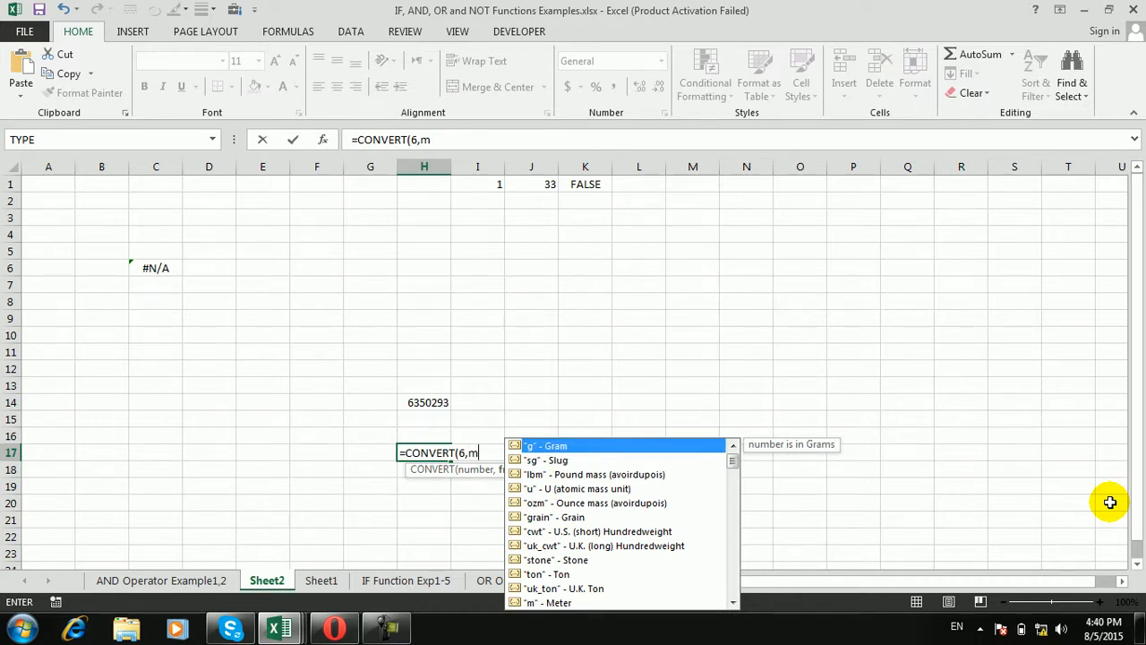
pyautogui.click(564, 602)
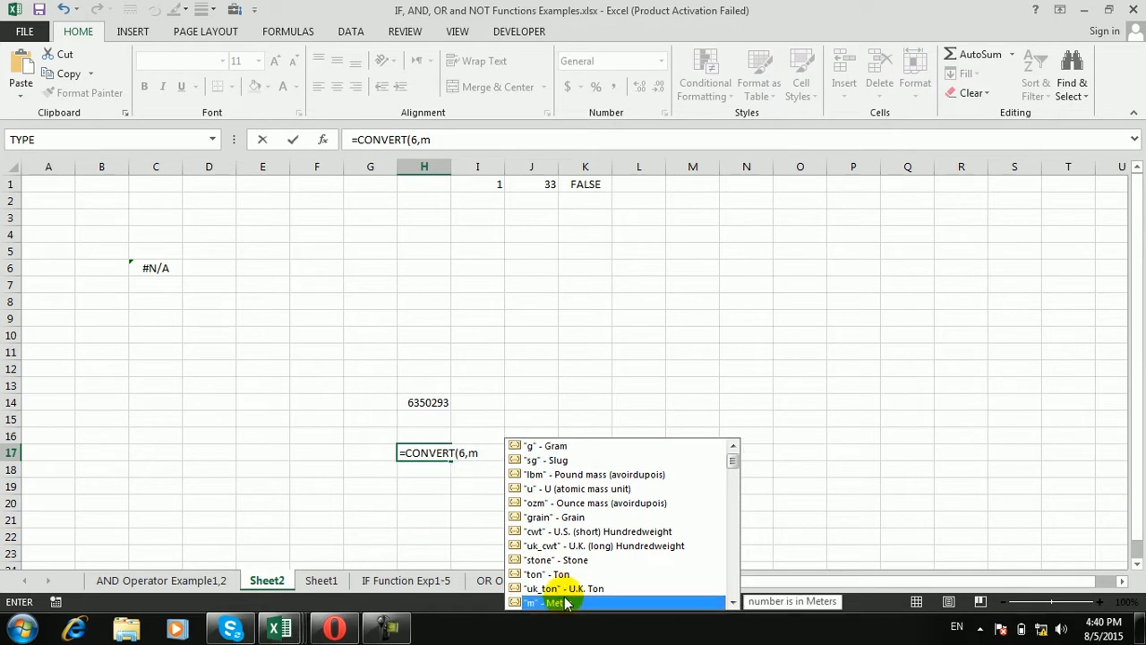
pyautogui.doubleClick(565, 600)
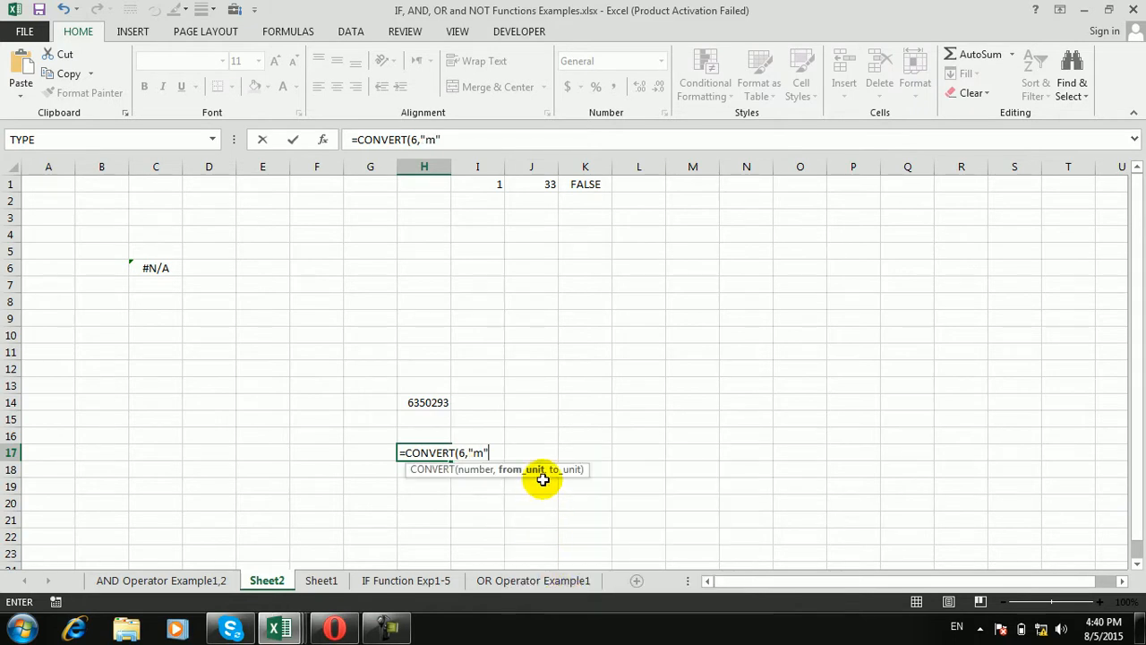
# Step: Try to complete the H17 CONVERT formula with Inch as the target unit, and reopen the formula for editing
pyautogui.write(',')
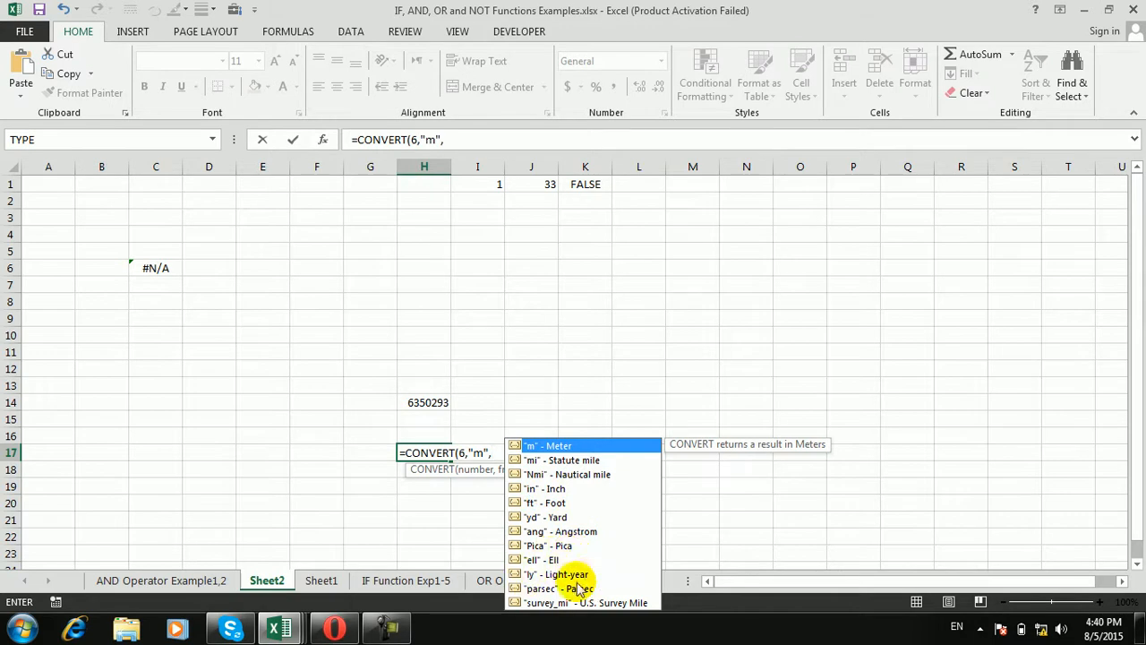
pyautogui.click(547, 493)
pyautogui.press('Return')
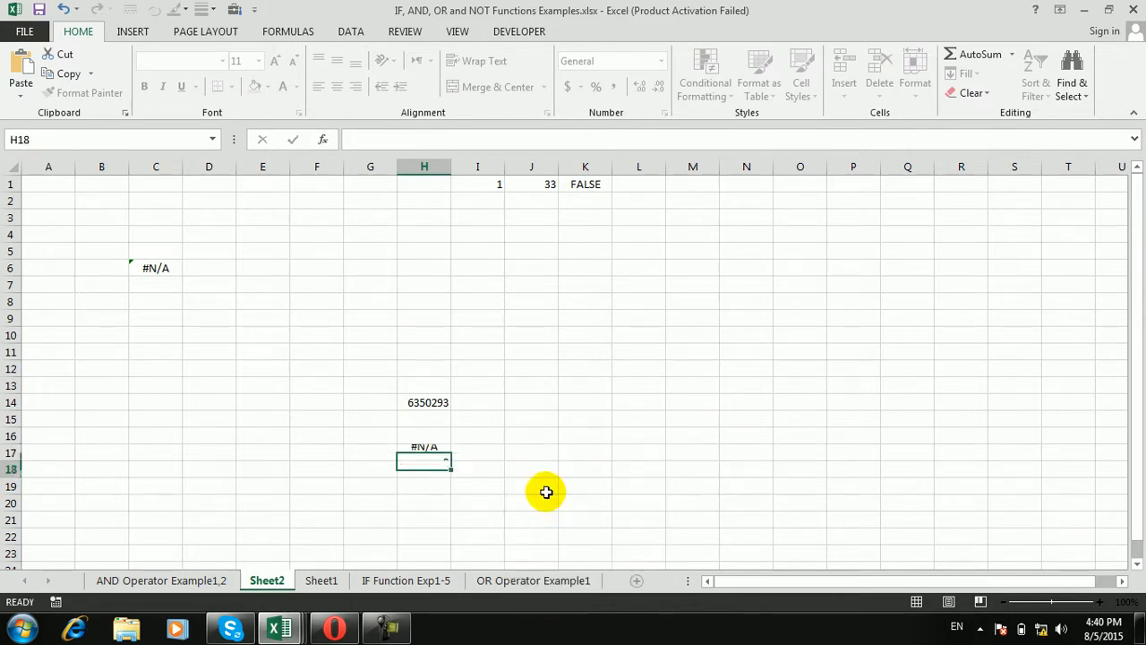
pyautogui.press('Up')
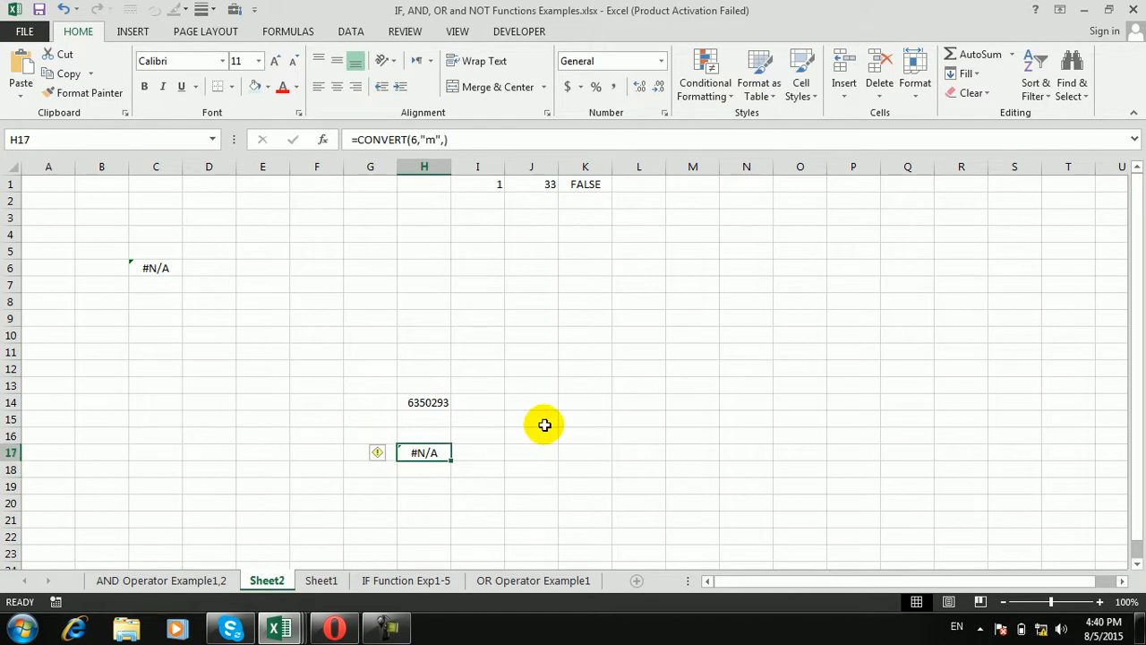
pyautogui.click(430, 140)
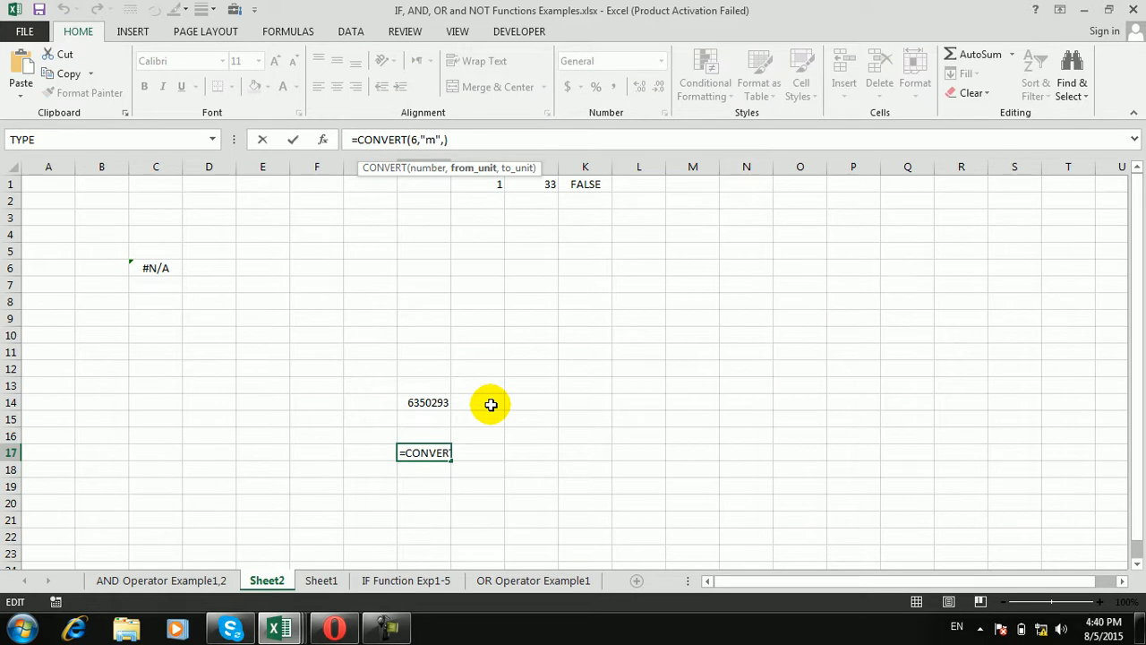
# Step: In J15, enter a CONVERT formula that converts 6 from meters ("m") to inches ("in")
pyautogui.click(536, 417)
pyautogui.write('=conver')
pyautogui.press('Tab')
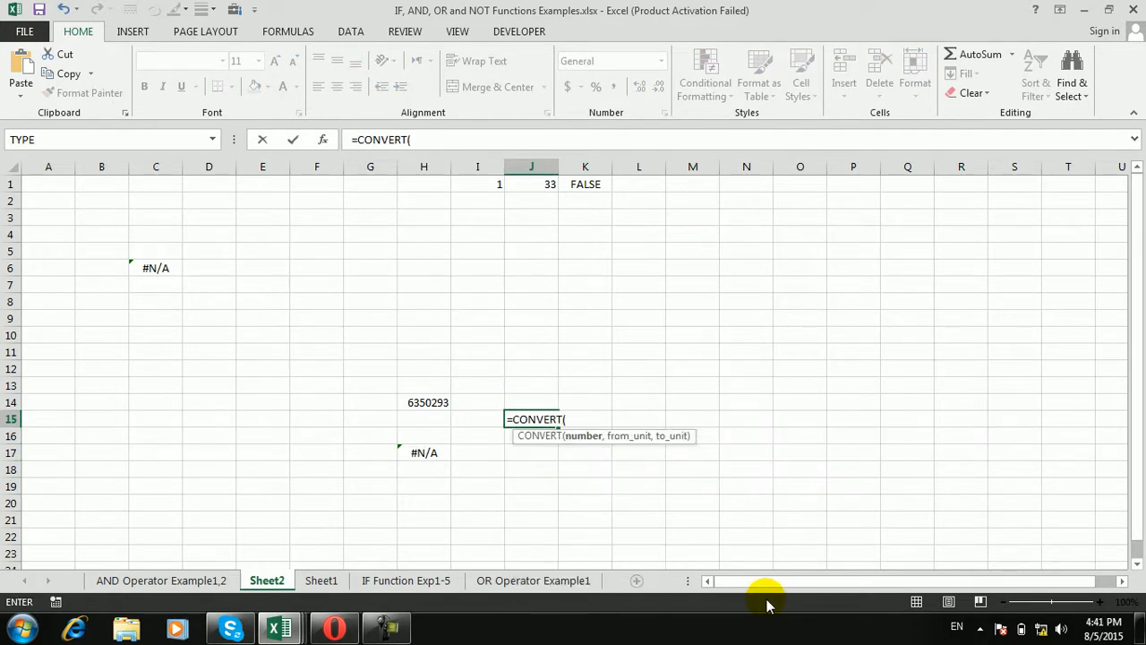
pyautogui.write('6,')
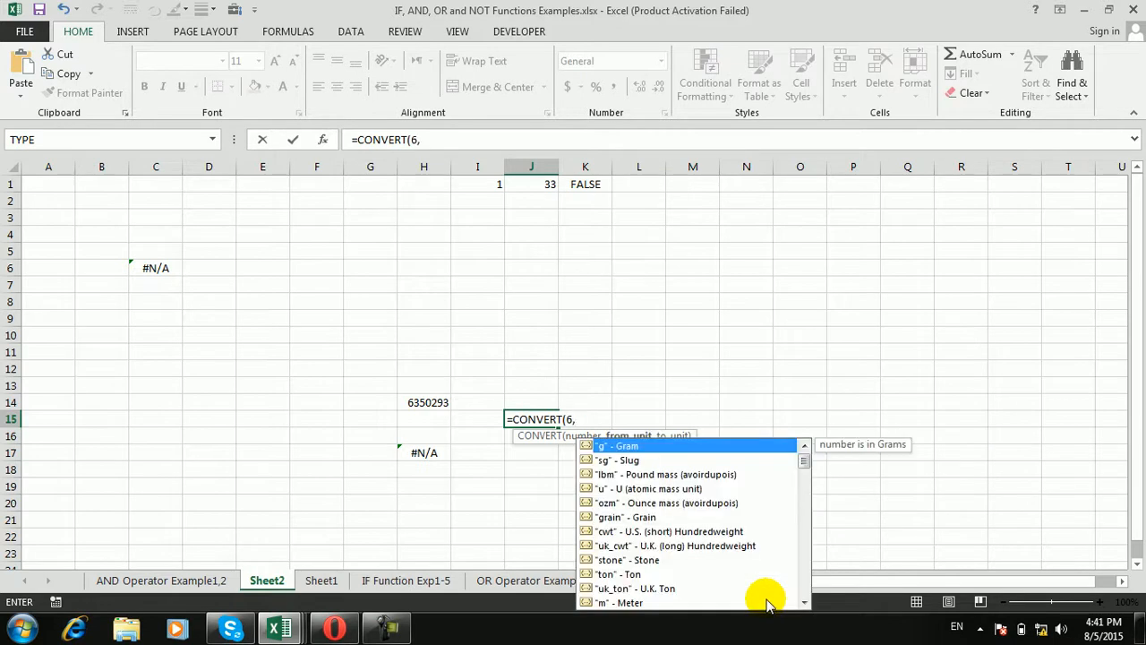
pyautogui.click(633, 602)
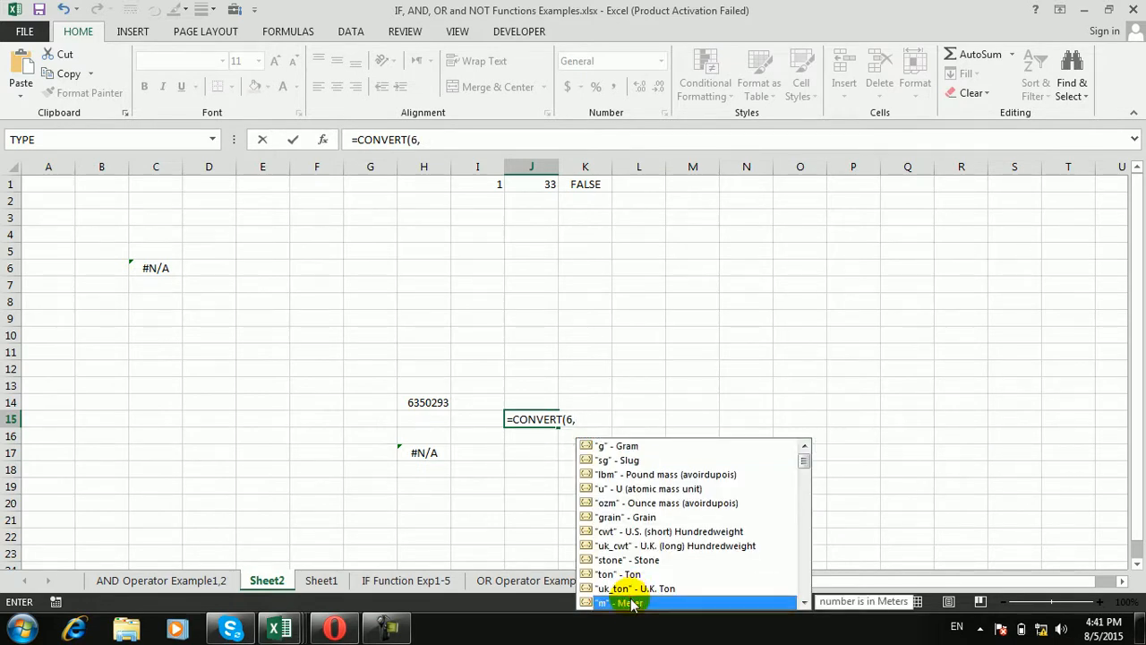
pyautogui.doubleClick(631, 600)
pyautogui.write(',')
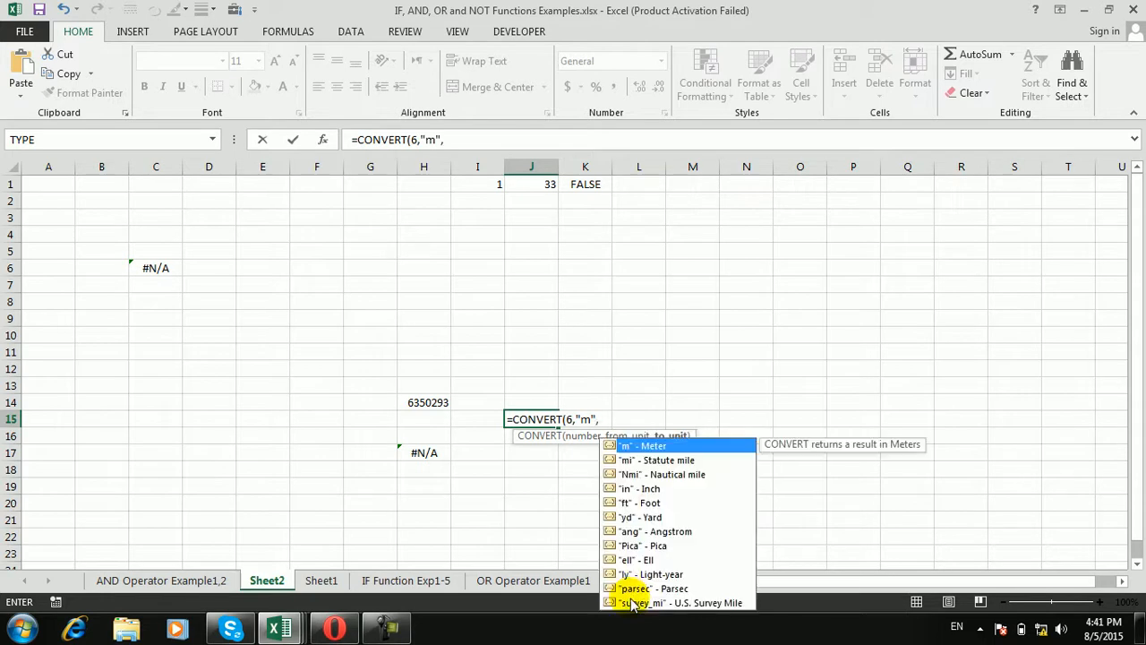
pyautogui.click(633, 504)
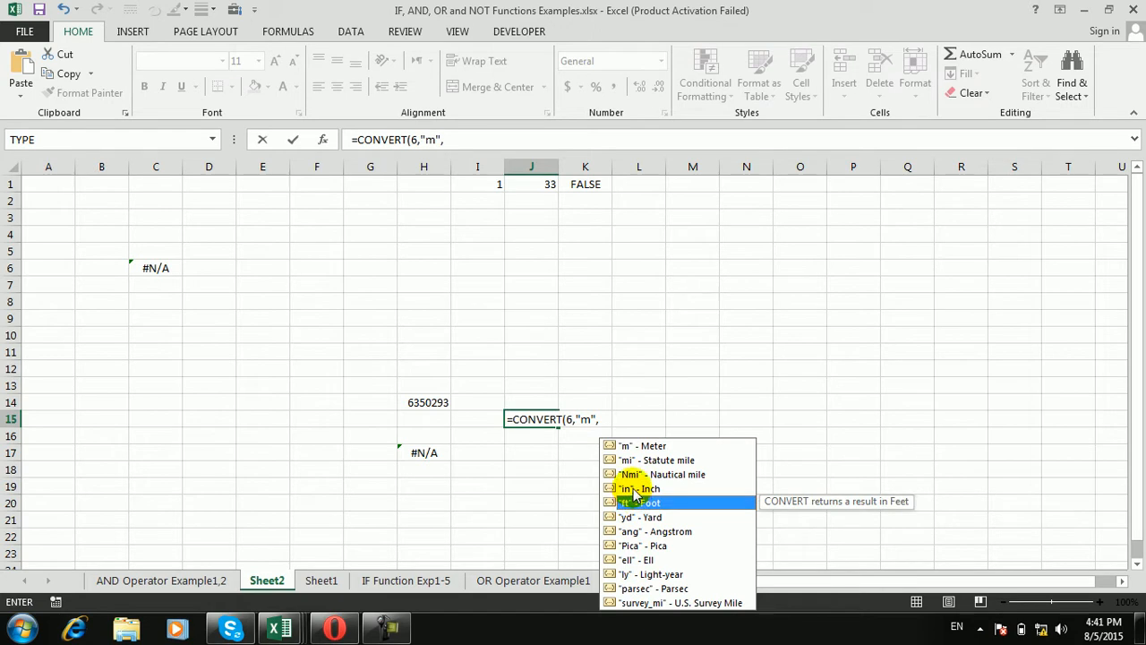
pyautogui.click(633, 490)
pyautogui.doubleClick(634, 489)
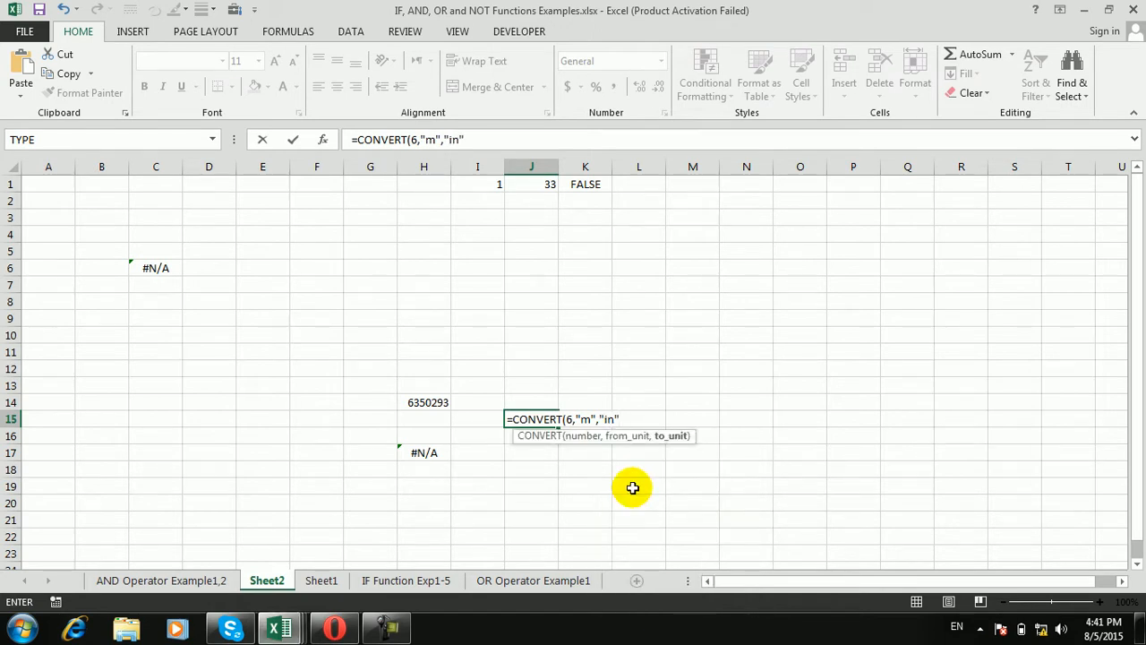
pyautogui.write(')')
pyautogui.press('Return')
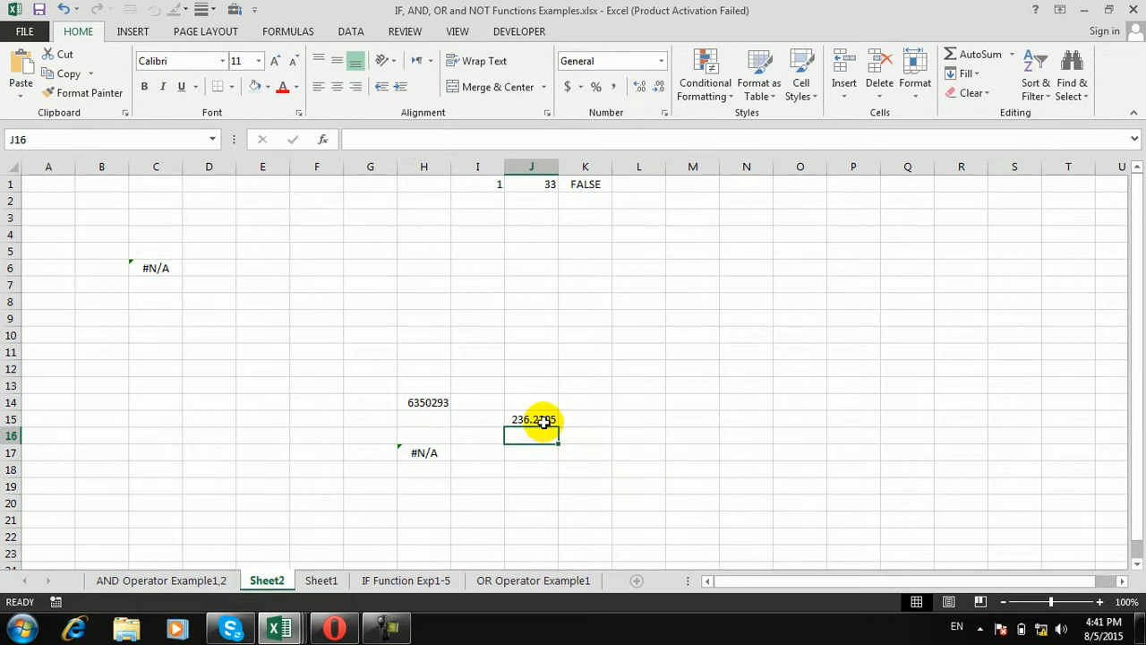
pyautogui.click(542, 421)
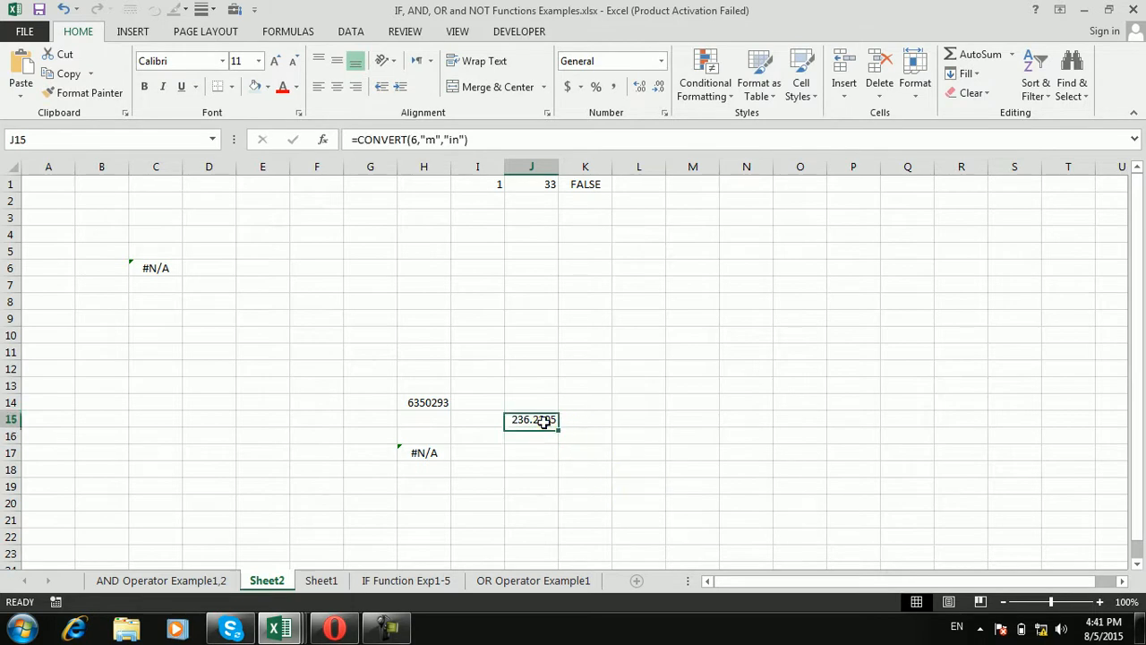
# Step: In M15, begin a CONVERT formula with 2 as the number
pyautogui.click(684, 422)
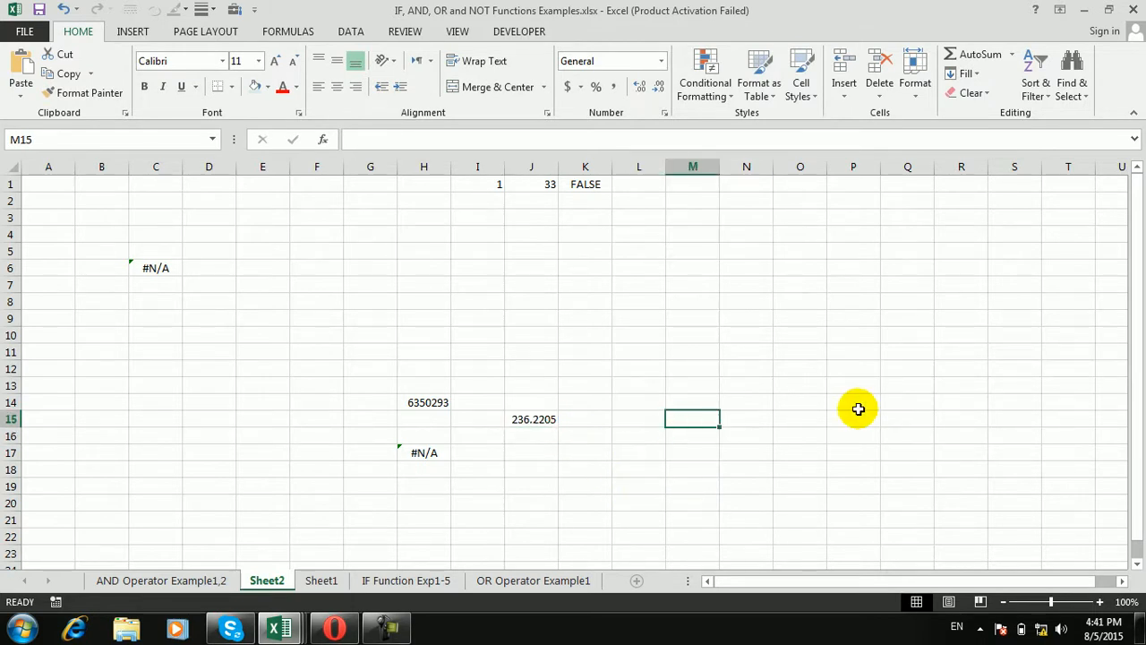
pyautogui.write('=conv')
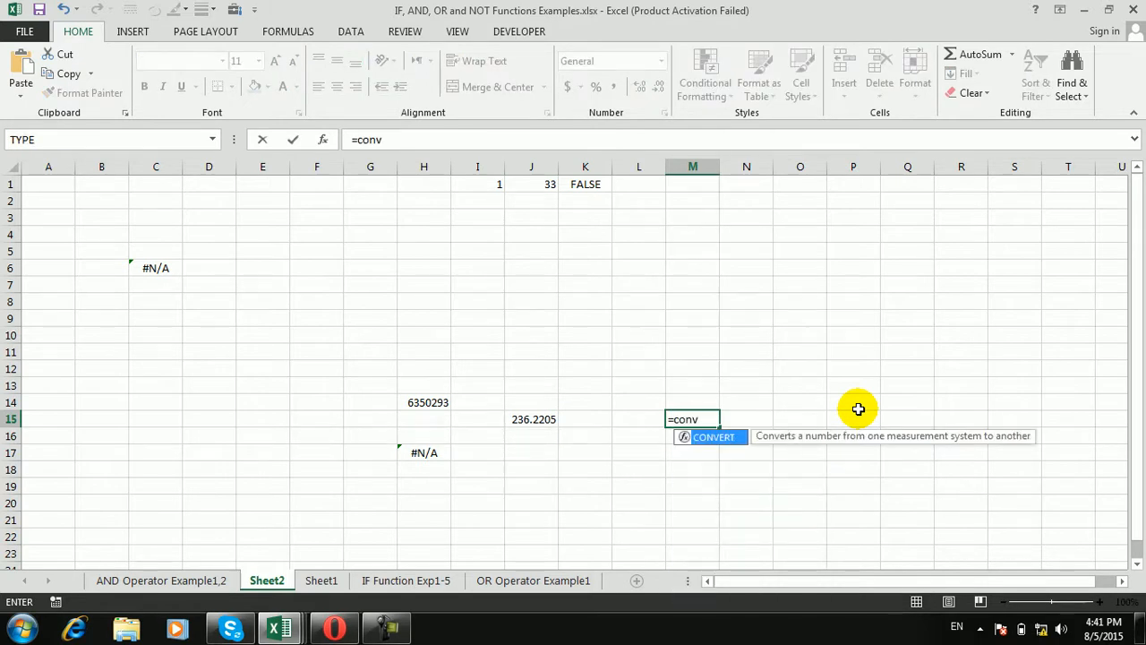
pyautogui.press('Tab')
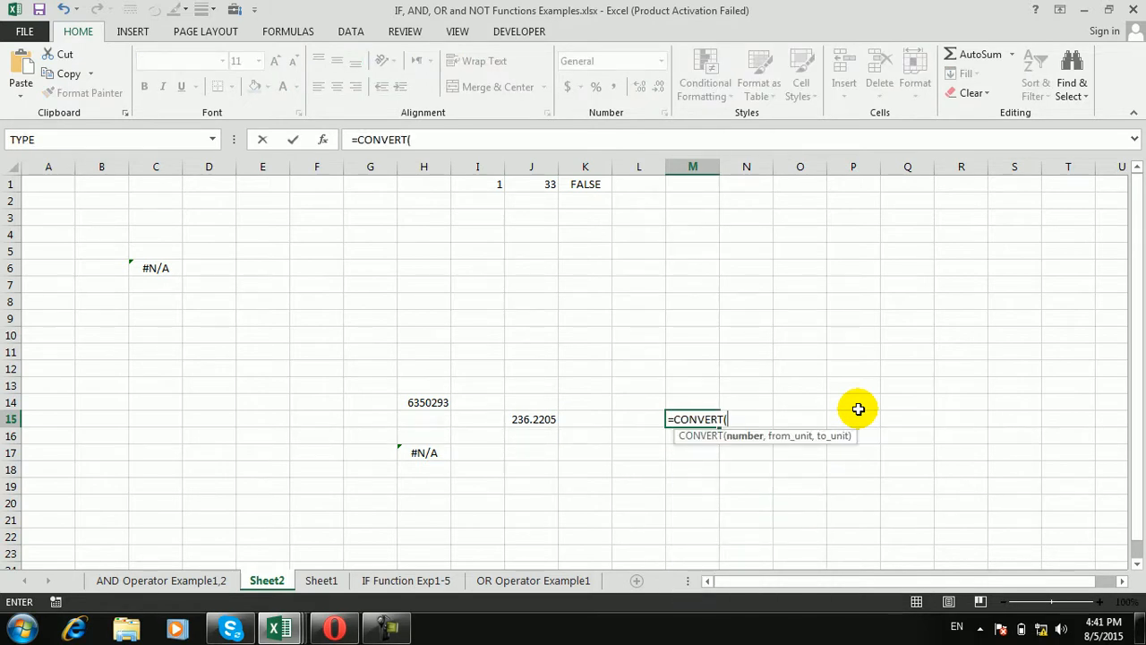
pyautogui.write('2,')
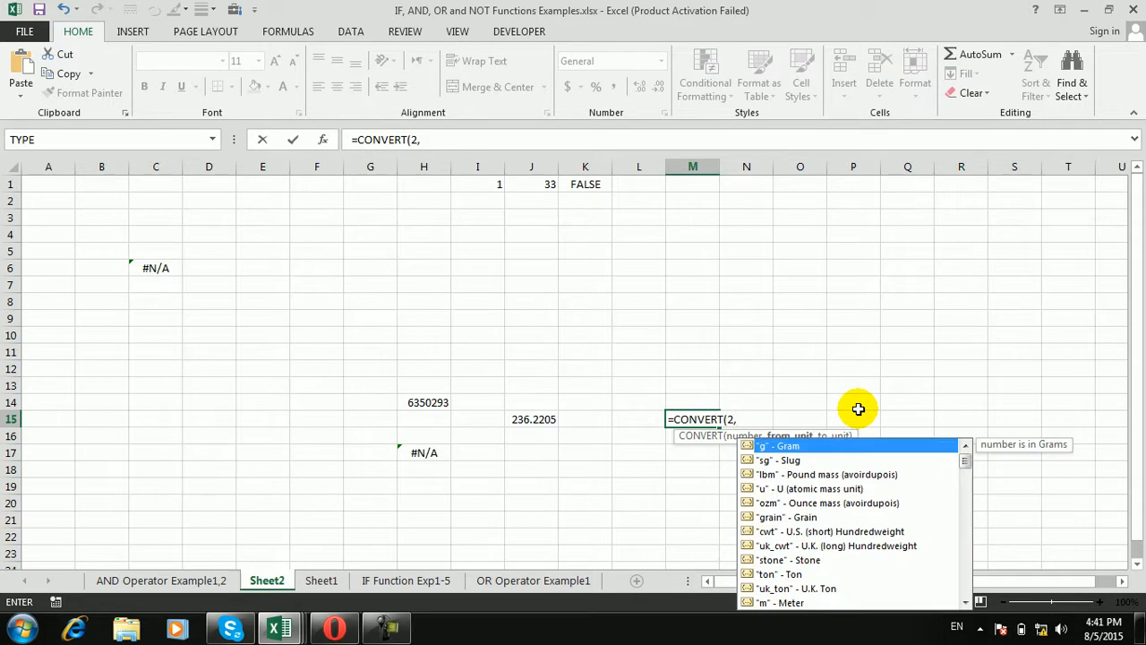
# Step: Browse the source units offered for CONVERT, from the mass units down to the speed units
pyautogui.click(965, 602)
pyautogui.click(965, 602)
pyautogui.click(966, 602)
pyautogui.click(965, 602)
pyautogui.click(966, 602)
pyautogui.click(965, 602)
pyautogui.doubleClick(965, 602)
pyautogui.doubleClick(965, 602)
pyautogui.click(966, 602)
pyautogui.doubleClick(965, 602)
pyautogui.doubleClick(965, 602)
pyautogui.doubleClick(966, 602)
pyautogui.click(966, 602)
pyautogui.click(965, 602)
pyautogui.doubleClick(965, 602)
pyautogui.click(966, 602)
pyautogui.click(965, 602)
pyautogui.doubleClick(966, 602)
pyautogui.doubleClick(966, 602)
pyautogui.doubleClick(965, 602)
pyautogui.doubleClick(965, 602)
pyautogui.doubleClick(966, 602)
pyautogui.click(966, 602)
pyautogui.doubleClick(965, 602)
pyautogui.doubleClick(965, 602)
pyautogui.doubleClick(966, 601)
pyautogui.click(966, 602)
pyautogui.doubleClick(966, 602)
pyautogui.doubleClick(966, 602)
pyautogui.doubleClick(965, 602)
pyautogui.doubleClick(966, 602)
pyautogui.doubleClick(966, 602)
pyautogui.doubleClick(965, 602)
pyautogui.doubleClick(965, 602)
pyautogui.click(965, 601)
pyautogui.doubleClick(966, 602)
pyautogui.click(965, 602)
pyautogui.doubleClick(965, 602)
pyautogui.click(966, 602)
pyautogui.doubleClick(966, 601)
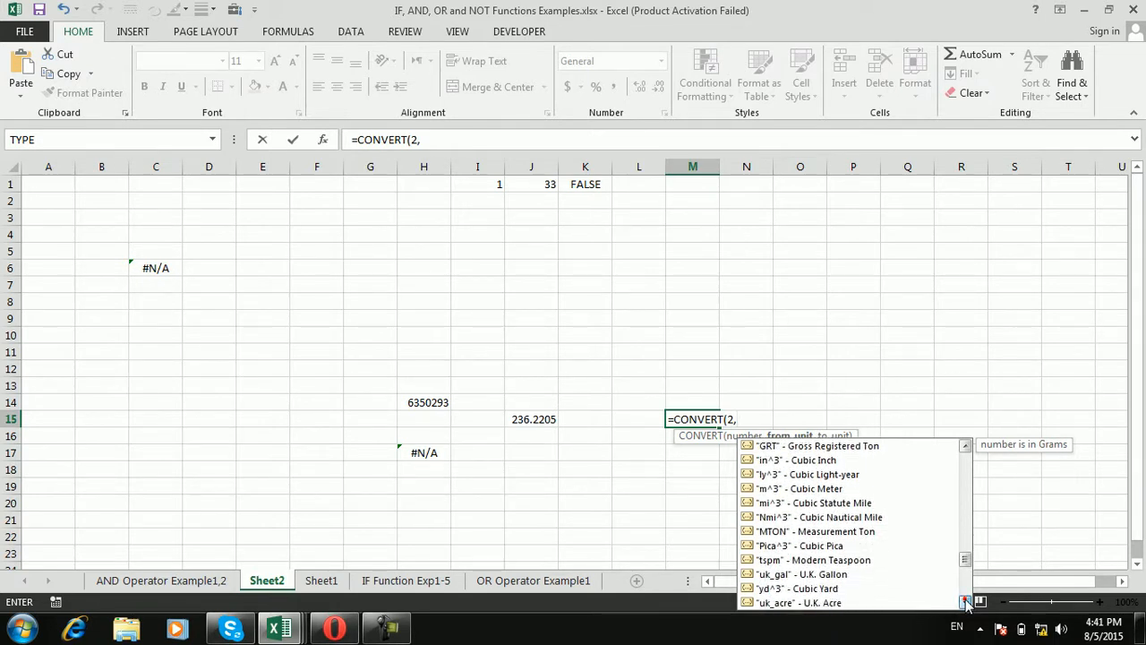
pyautogui.doubleClick(966, 602)
pyautogui.doubleClick(965, 602)
pyautogui.doubleClick(965, 602)
pyautogui.click(965, 602)
pyautogui.doubleClick(966, 601)
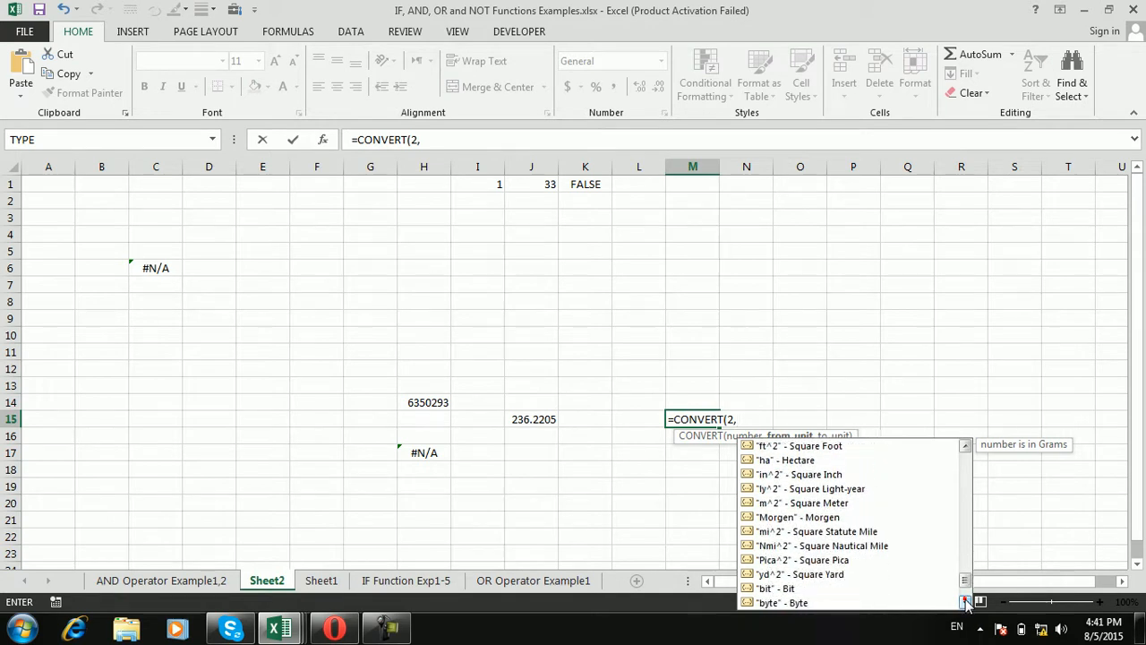
pyautogui.click(965, 602)
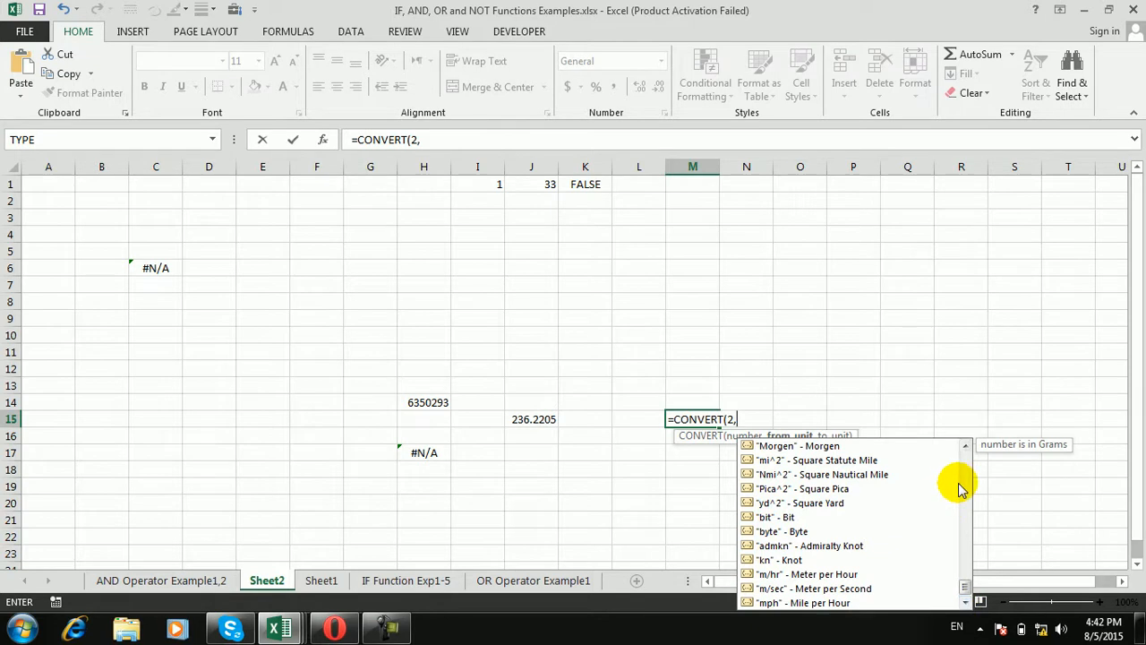
# Step: Look back through the area and volume units in the CONVERT source-unit list, up to Liter and Gallon
pyautogui.click(966, 445)
pyautogui.click(965, 446)
pyautogui.click(965, 445)
pyautogui.click(966, 445)
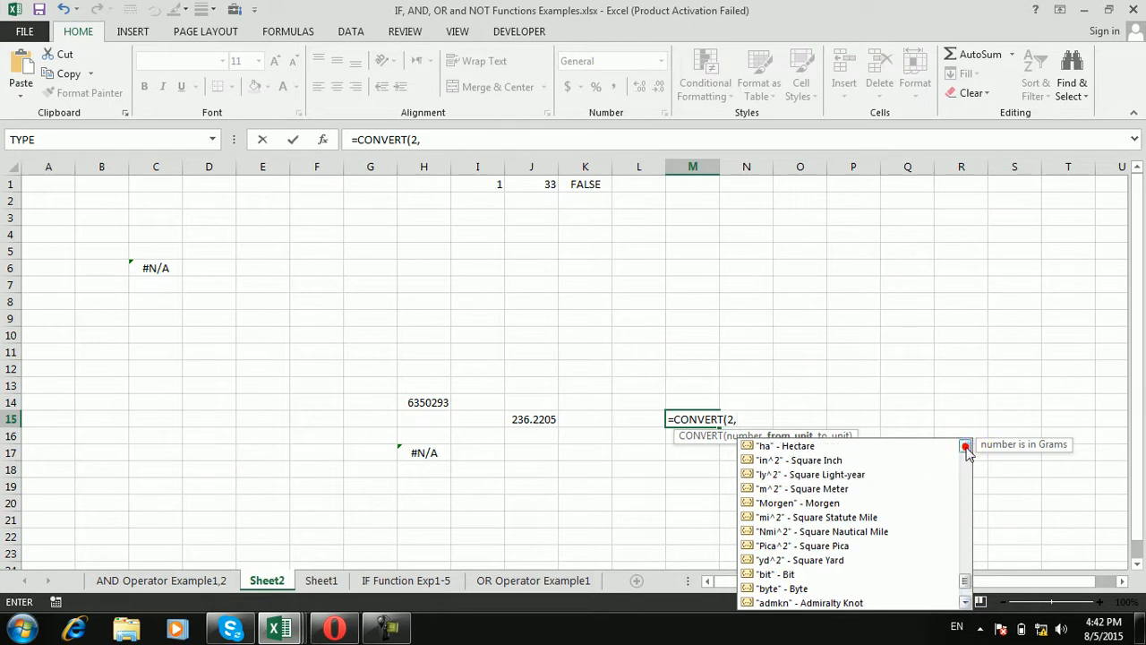
pyautogui.click(966, 445)
pyautogui.click(966, 445)
pyautogui.click(966, 445)
pyautogui.click(966, 445)
pyautogui.click(966, 445)
pyautogui.click(965, 446)
pyautogui.click(966, 445)
pyautogui.click(965, 445)
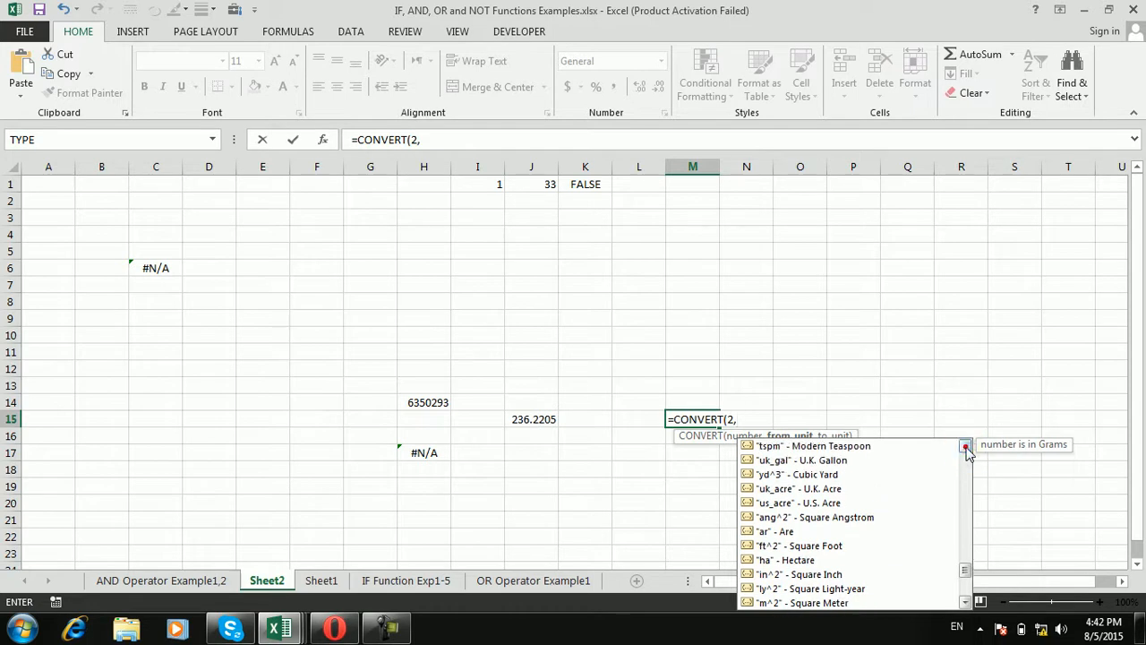
pyautogui.click(966, 445)
pyautogui.click(966, 445)
pyautogui.click(966, 445)
pyautogui.click(966, 445)
pyautogui.click(966, 445)
pyautogui.click(965, 445)
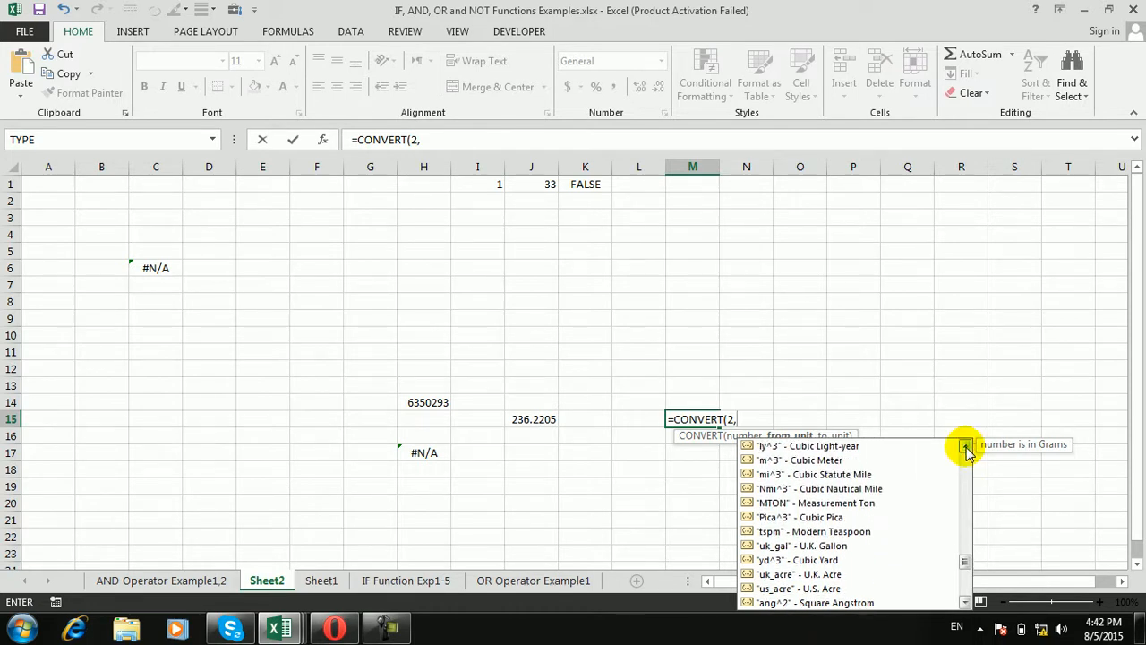
pyautogui.click(965, 445)
pyautogui.click(966, 445)
pyautogui.click(965, 446)
pyautogui.click(966, 445)
pyautogui.click(966, 445)
pyautogui.click(965, 445)
pyautogui.click(965, 446)
pyautogui.click(965, 445)
pyautogui.click(966, 445)
pyautogui.click(965, 445)
pyautogui.click(965, 445)
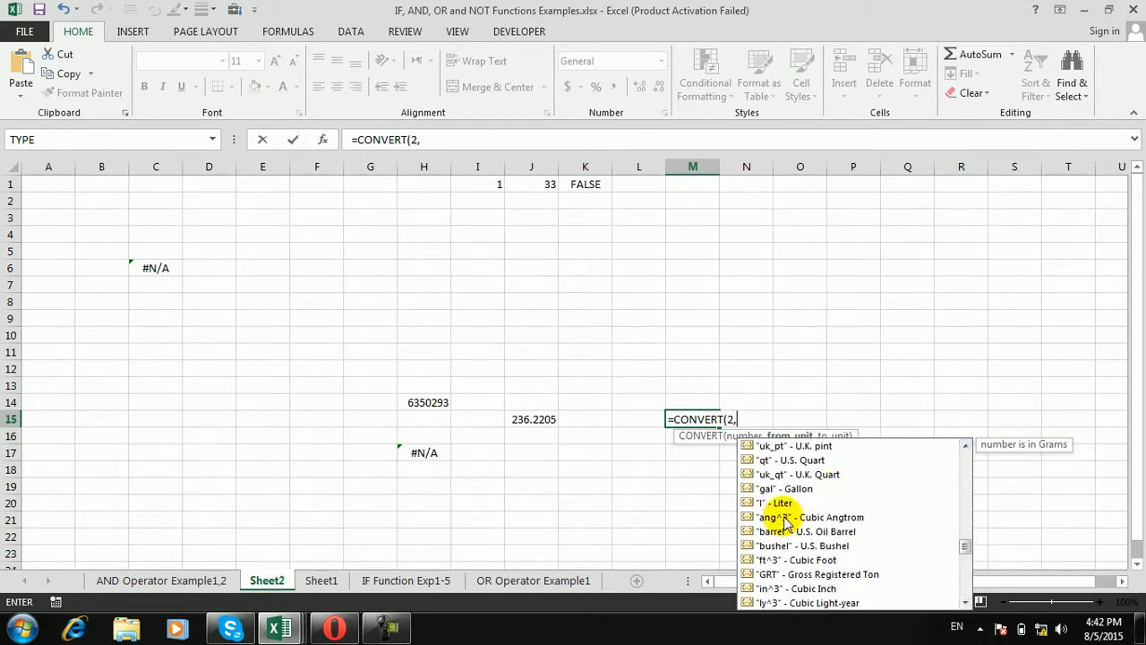
# Step: Try to set Day as the source unit of the M15 CONVERT formula, and remove the extra comma
pyautogui.write('h')
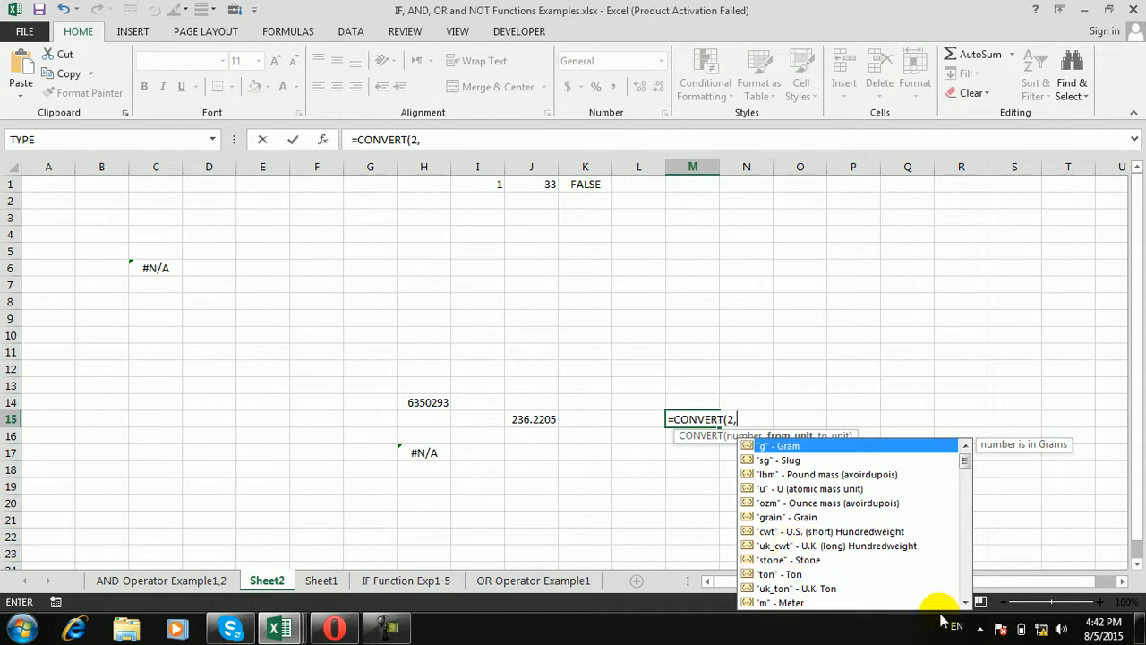
pyautogui.click(965, 601)
pyautogui.click(966, 602)
pyautogui.click(966, 602)
pyautogui.click(965, 602)
pyautogui.click(965, 602)
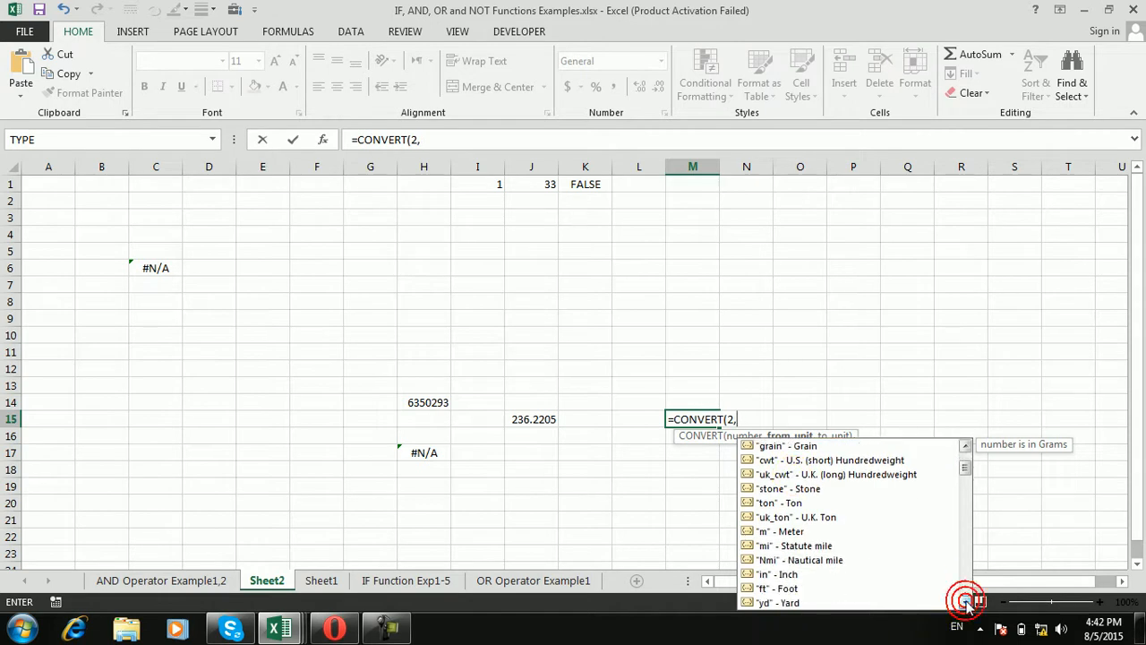
pyautogui.click(966, 602)
pyautogui.click(965, 602)
pyautogui.click(966, 602)
pyautogui.click(966, 602)
pyautogui.click(966, 602)
pyautogui.click(966, 602)
pyautogui.click(966, 602)
pyautogui.click(965, 602)
pyautogui.click(965, 601)
pyautogui.click(966, 602)
pyautogui.click(965, 602)
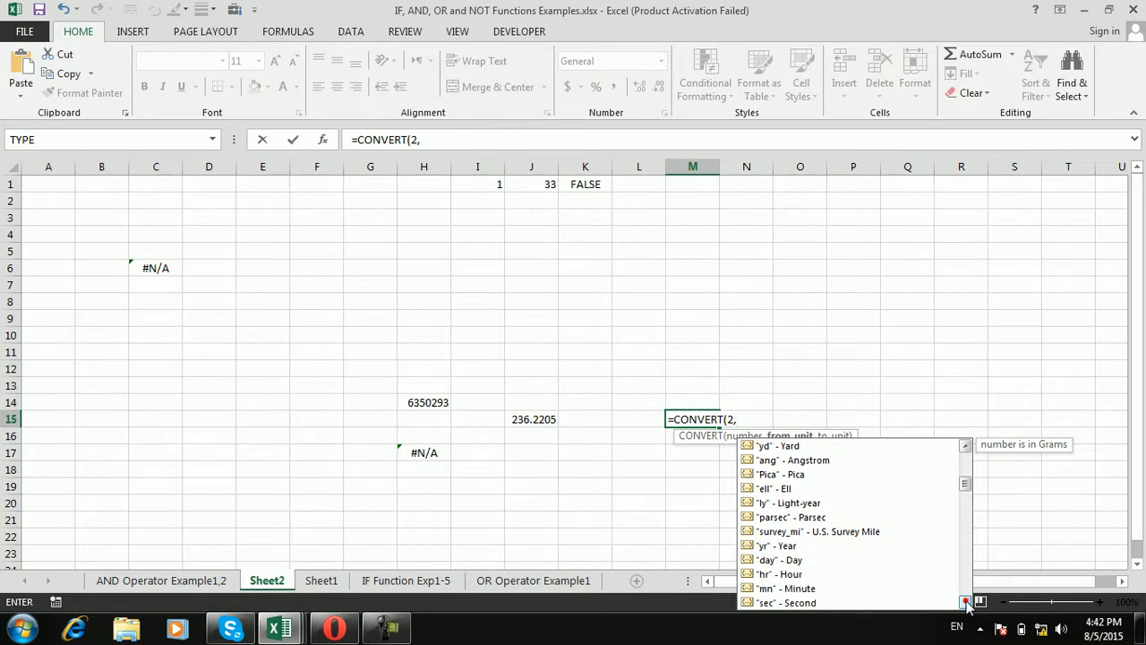
pyautogui.click(786, 559)
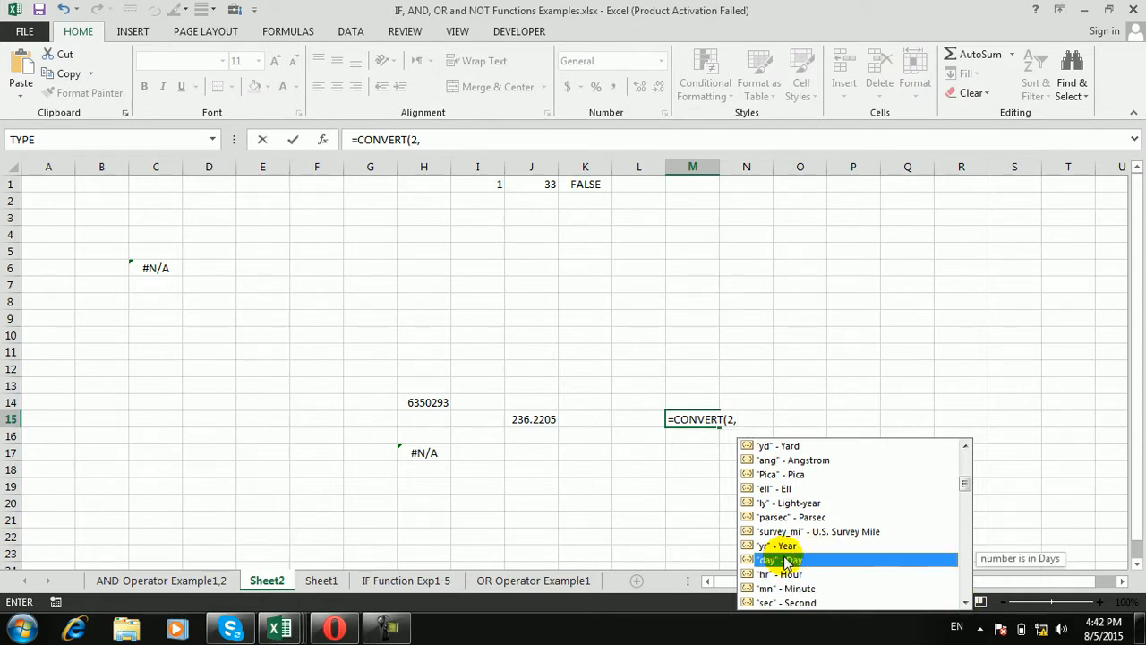
pyautogui.write(',')
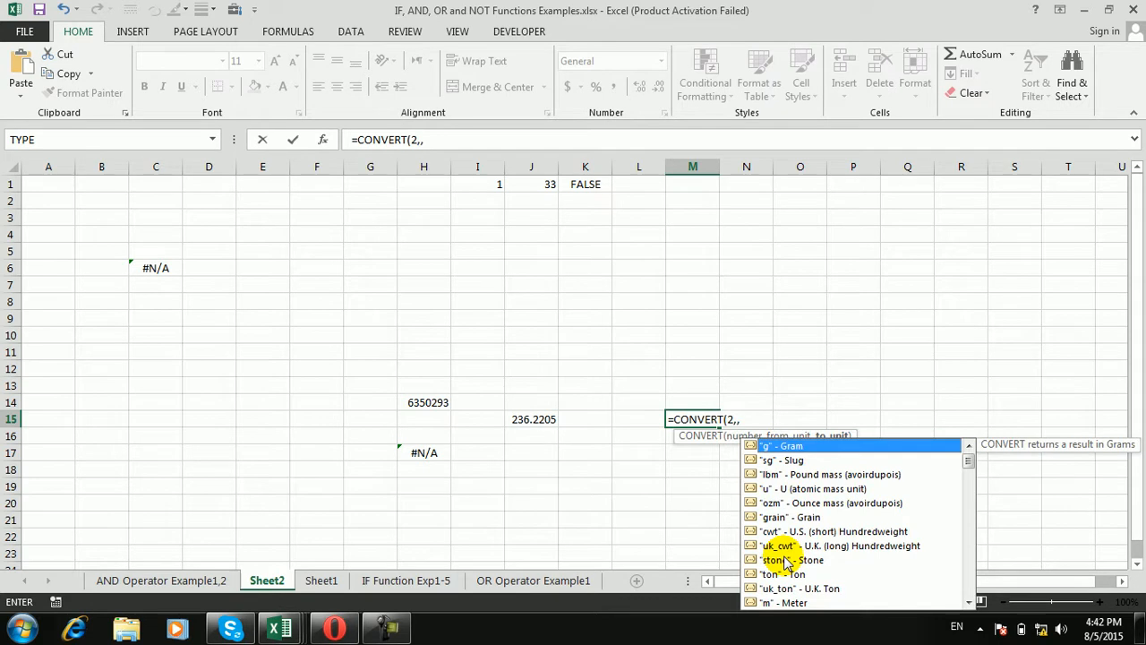
pyautogui.press('BackSpace')
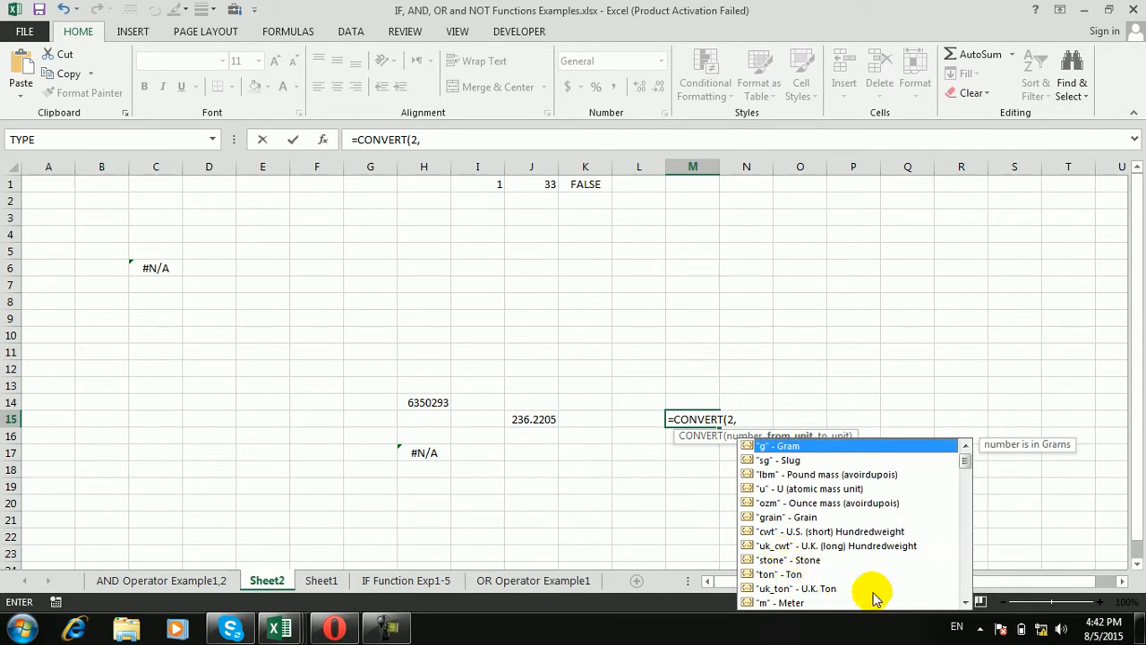
# Step: Set the source unit of the M15 CONVERT formula to Day ("day")
pyautogui.click(964, 602)
pyautogui.click(965, 602)
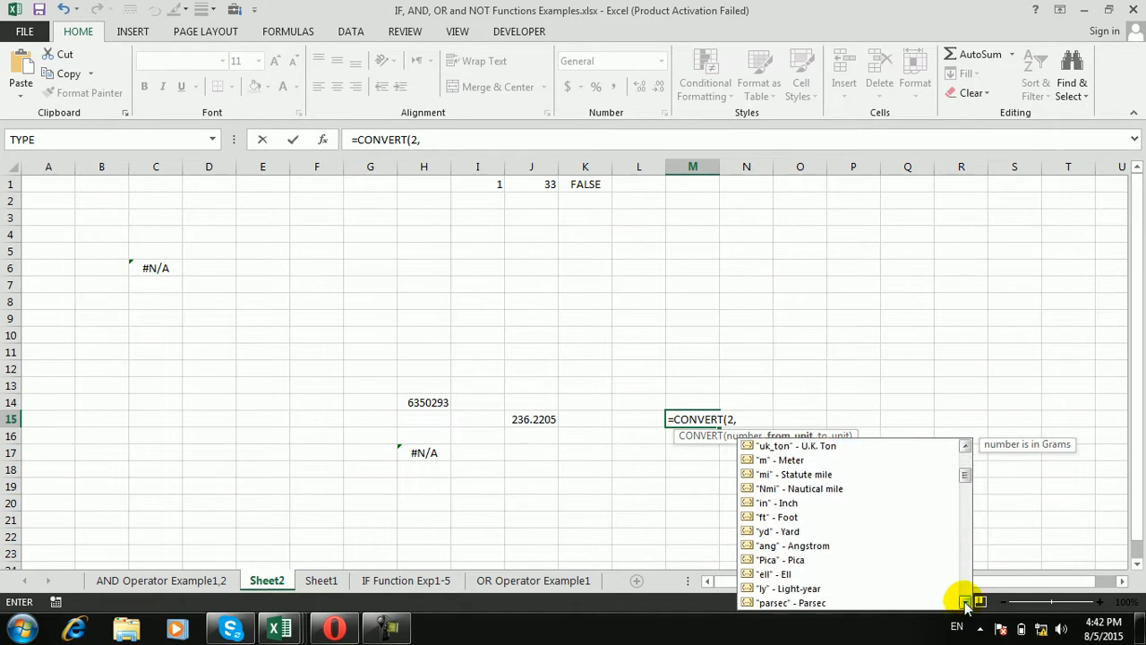
pyautogui.click(965, 601)
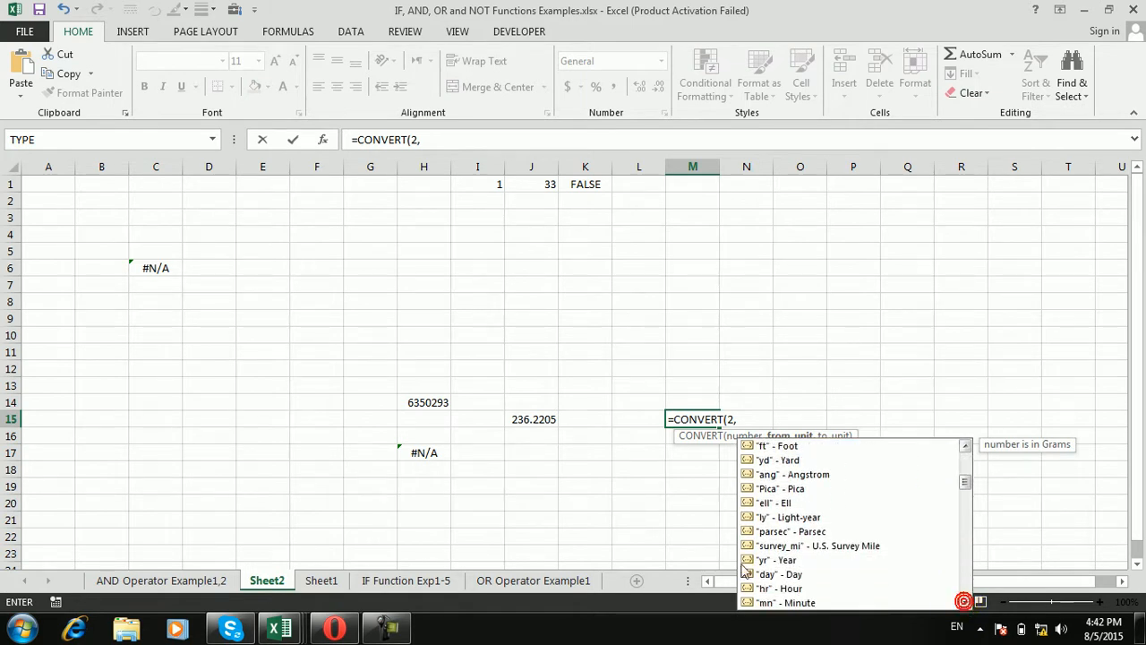
pyautogui.click(793, 574)
pyautogui.doubleClick(793, 574)
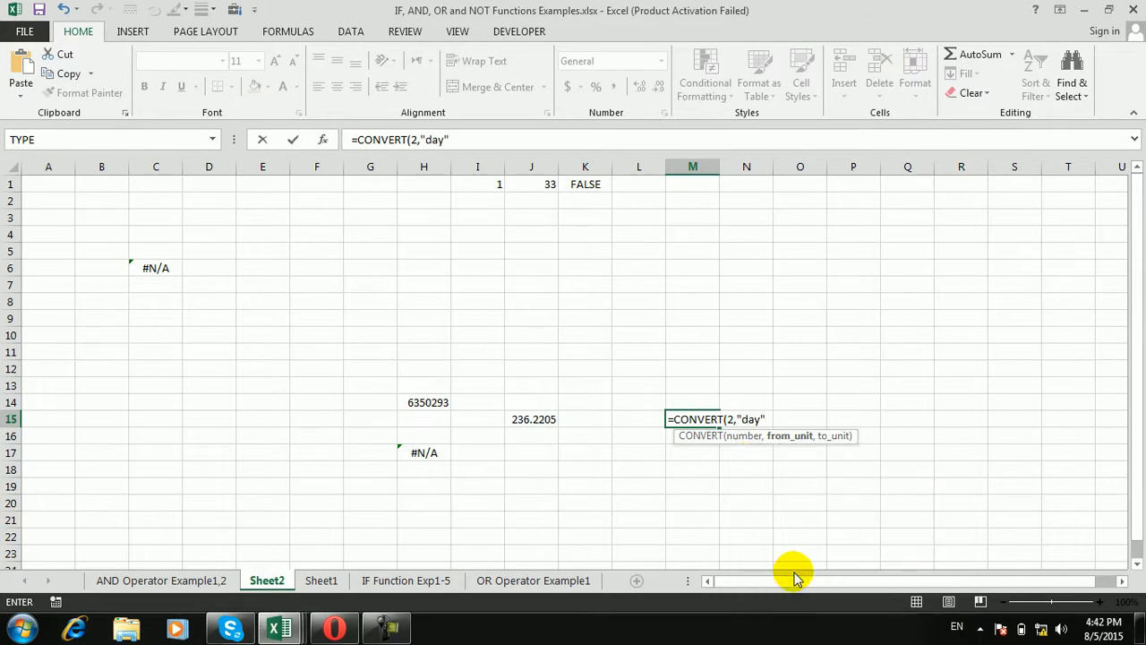
pyautogui.write(',')
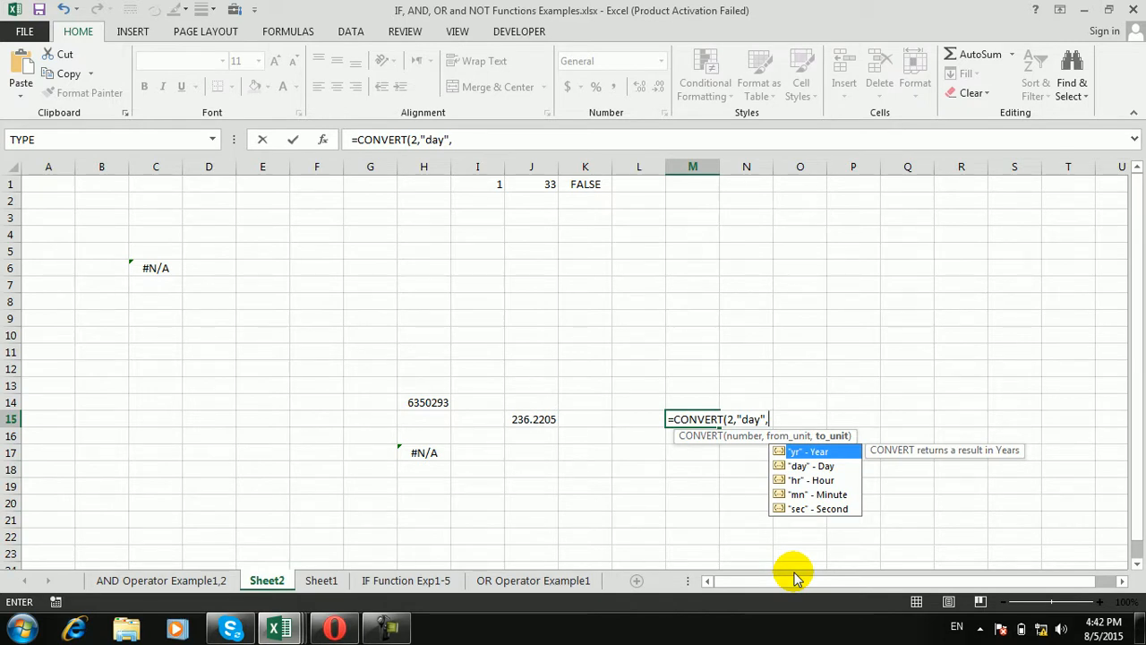
# Step: Complete the M15 CONVERT formula with Second ("sec") as the target unit
pyautogui.press('Down')
pyautogui.press('Down')
pyautogui.press('Down')
pyautogui.press('Down')
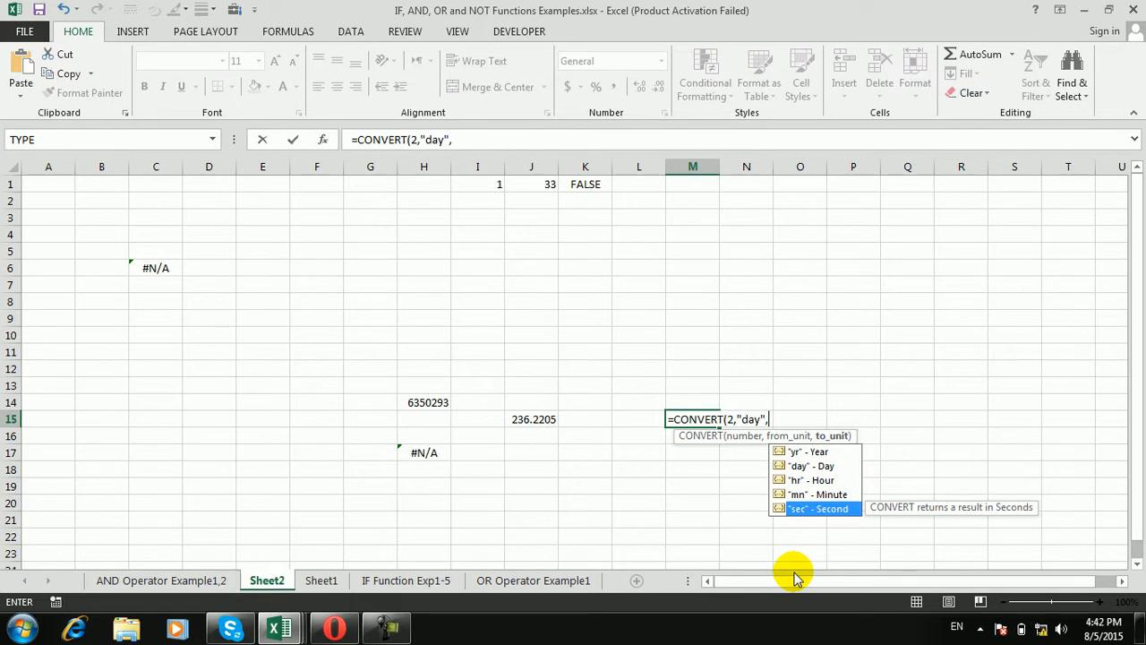
pyautogui.press('Tab')
pyautogui.press('Return')
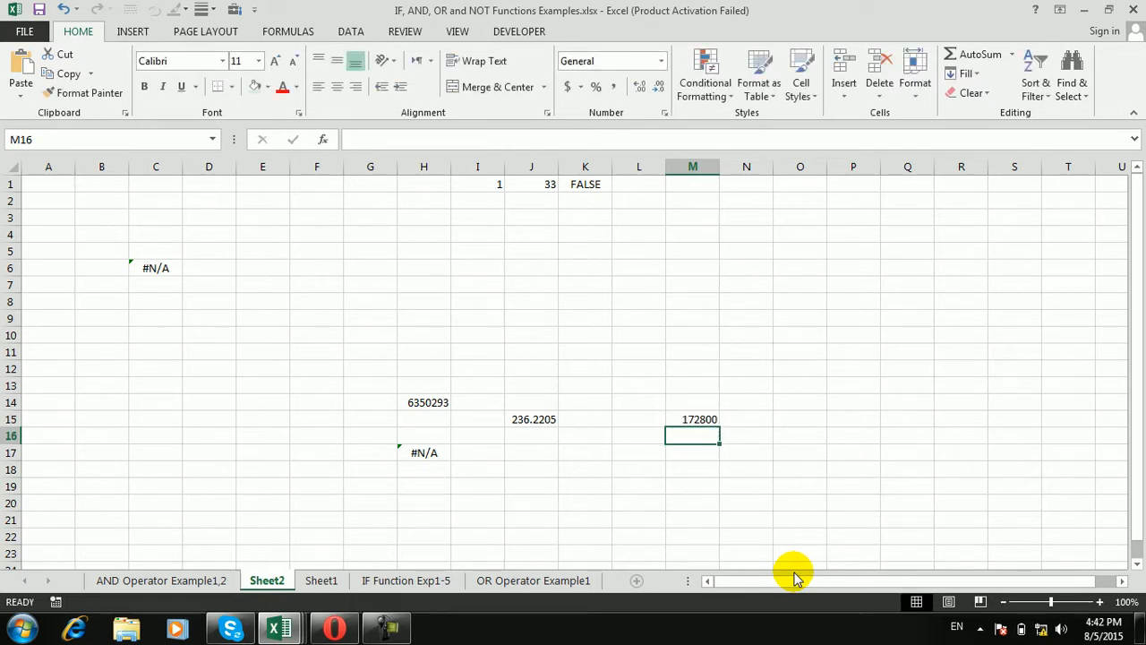
# Step: In M18, enter a formula that divides M15 by 60
pyautogui.press('Down')
pyautogui.press('Down')
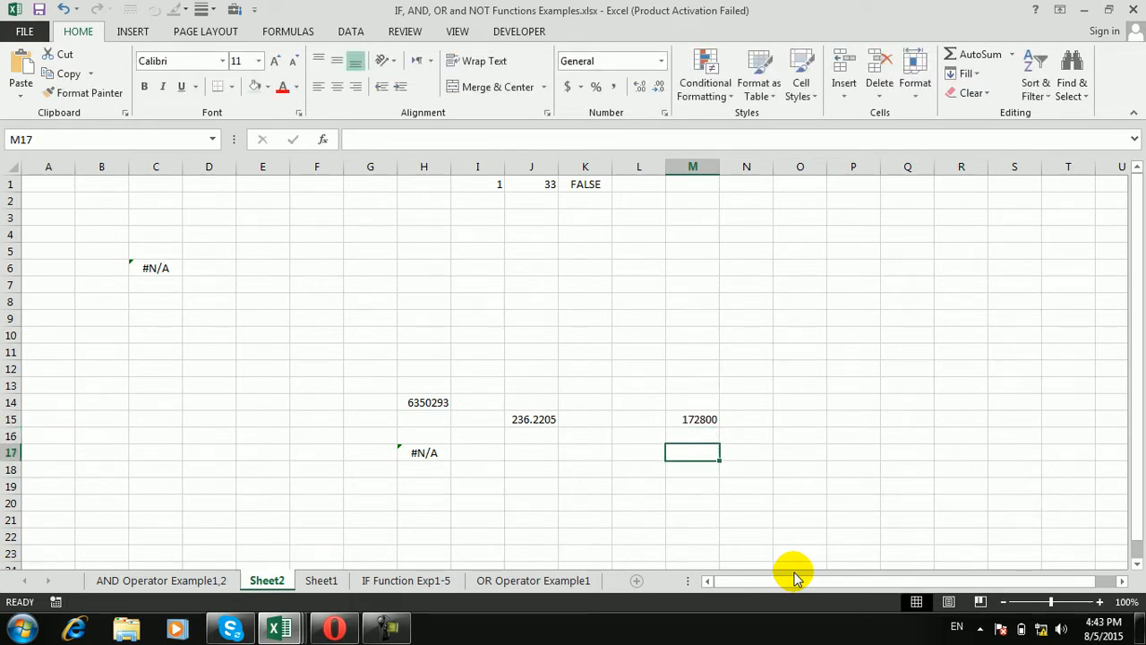
pyautogui.press('Up')
pyautogui.press('Up')
pyautogui.press('Up')
pyautogui.press('Up')
pyautogui.press('Down')
pyautogui.press('Down')
pyautogui.press('Down')
pyautogui.press('Down')
pyautogui.write('=')
pyautogui.press('Up')
pyautogui.press('Up')
pyautogui.press('Up')
pyautogui.press('Down')
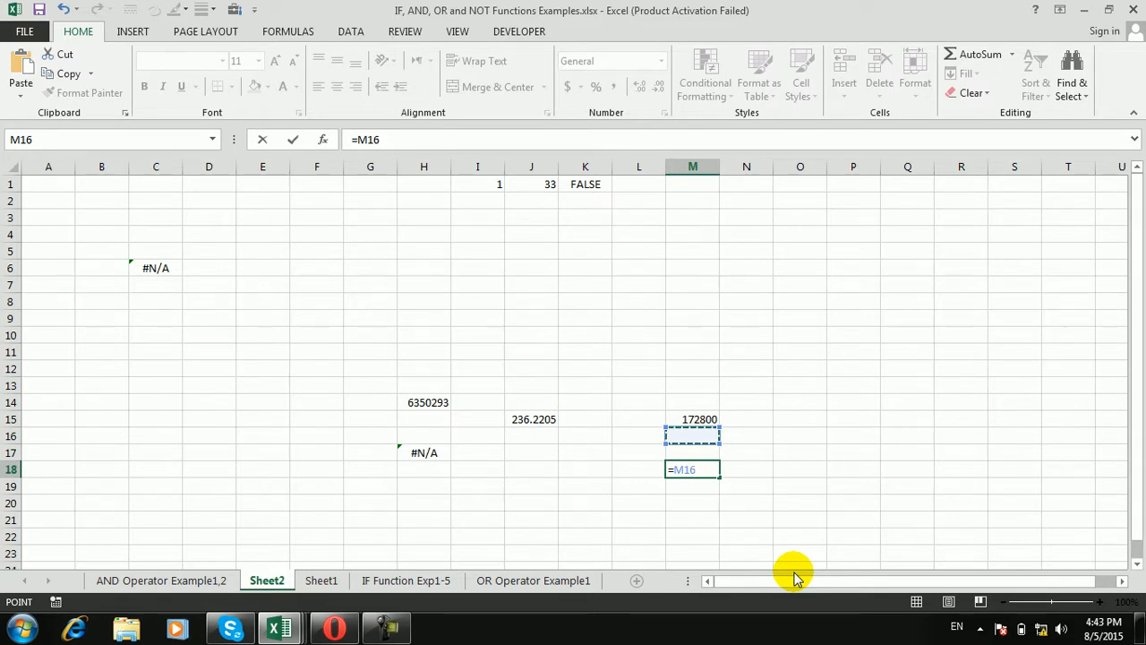
pyautogui.press('Up')
pyautogui.write('/')
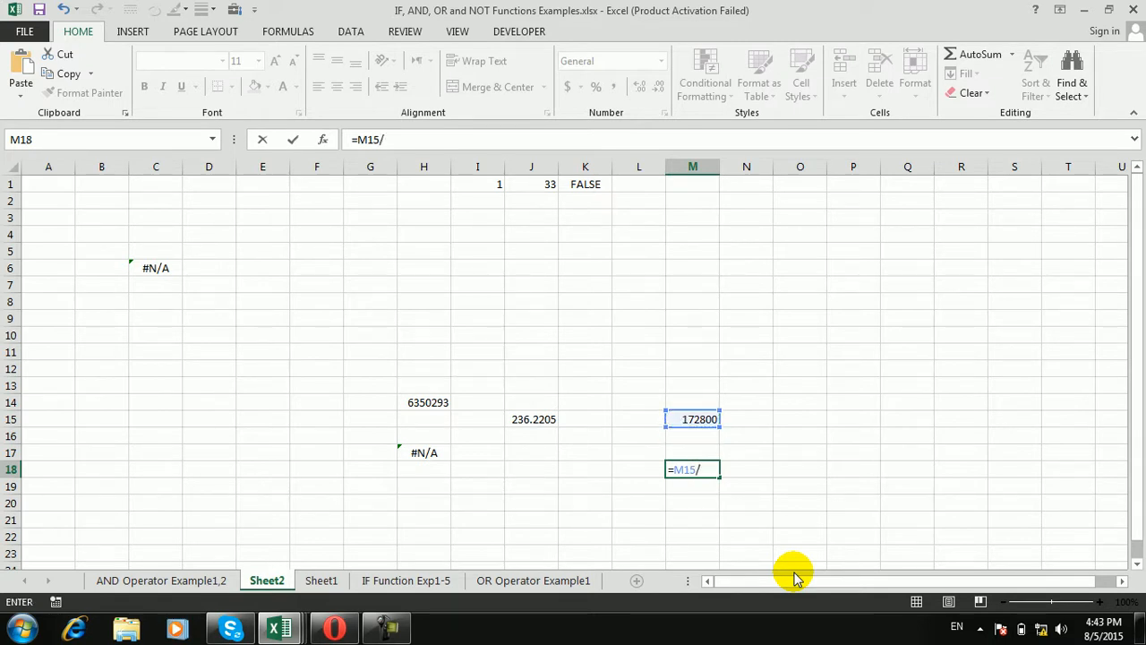
pyautogui.write('6')
pyautogui.press('Return')
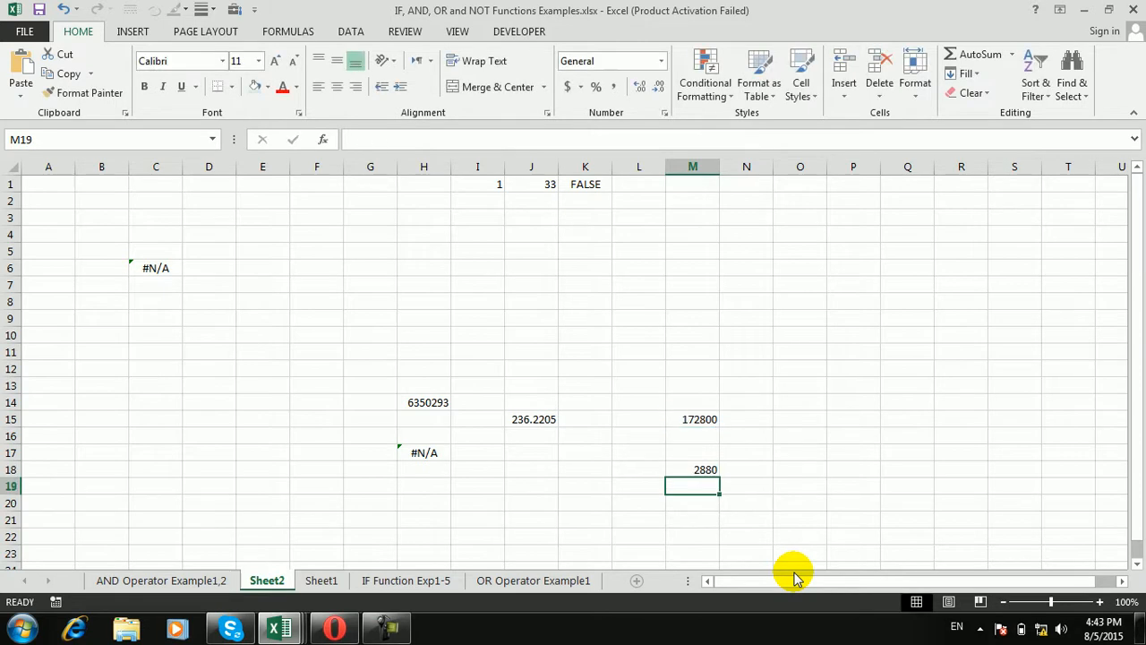
# Step: In Q15, enter a formula that divides M18 by 60
pyautogui.click(725, 466)
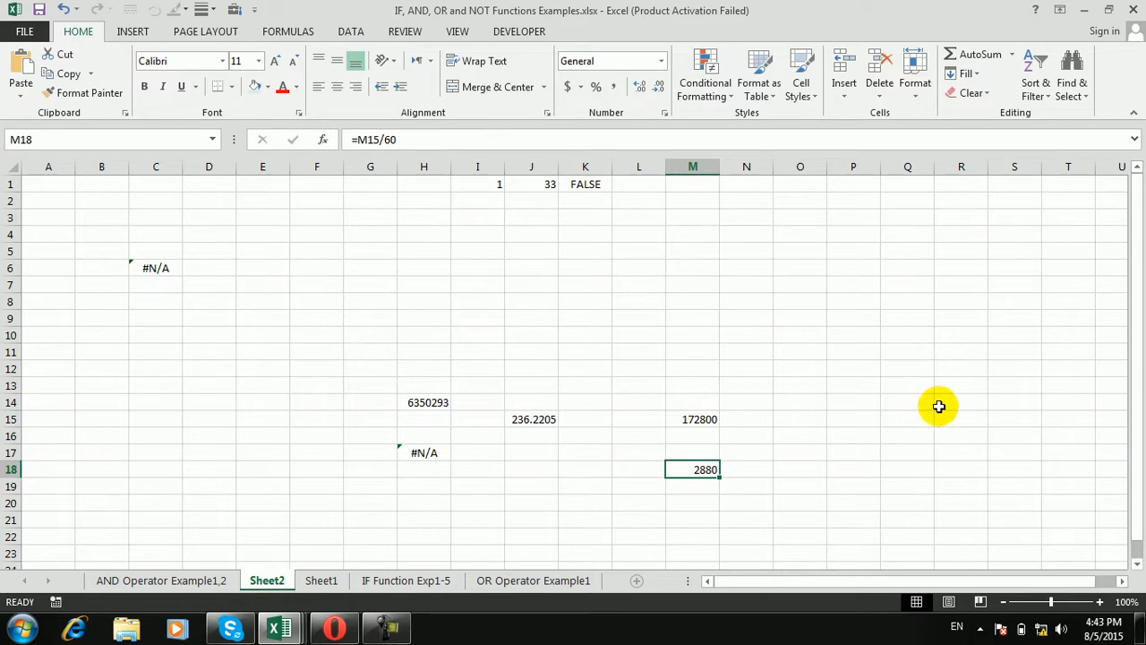
pyautogui.click(882, 419)
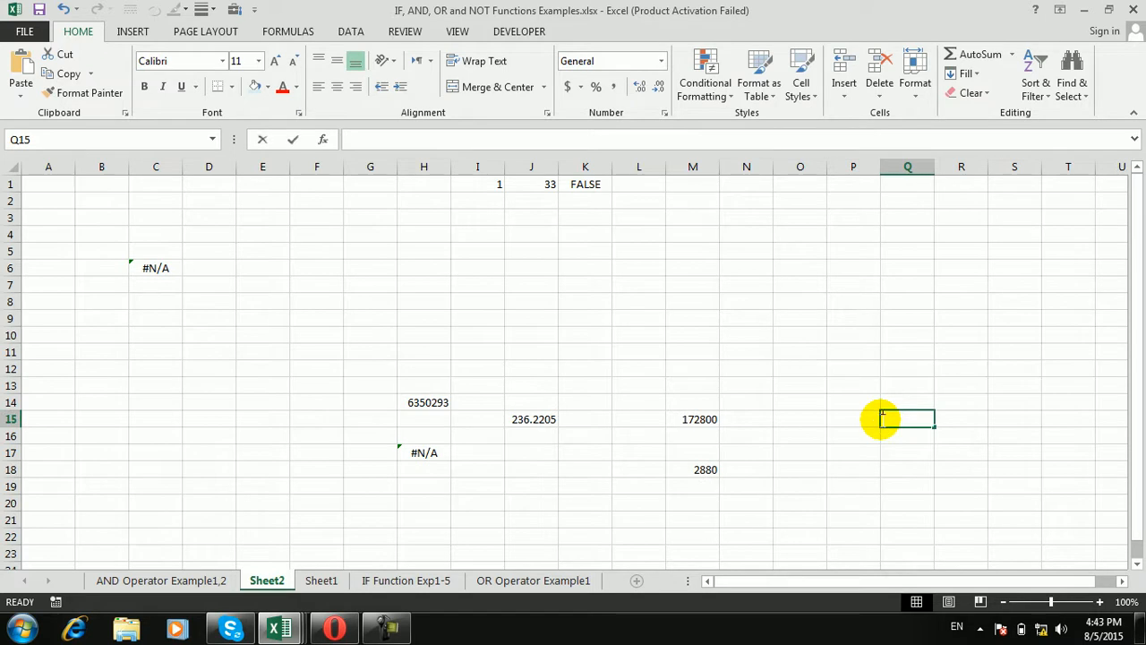
pyautogui.write('=')
pyautogui.click(706, 467)
pyautogui.write('/60')
pyautogui.press('Return')
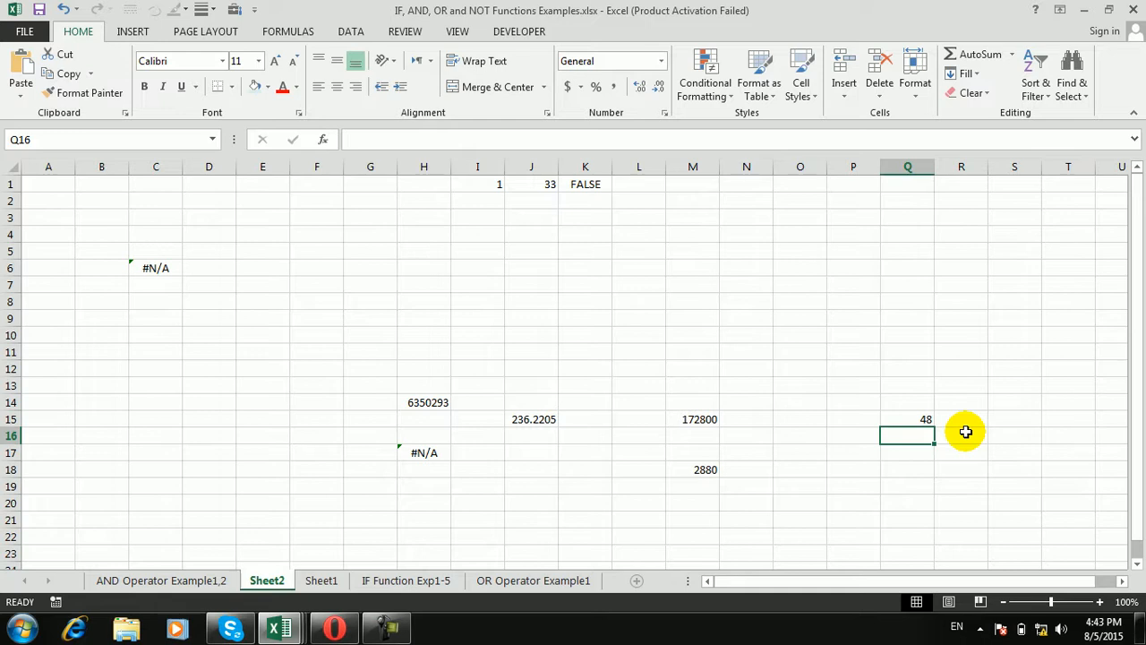
# Step: Start a CONVERT formula in K17 and remove the stray J12 reference from its number argument
pyautogui.click(762, 438)
pyautogui.click(597, 458)
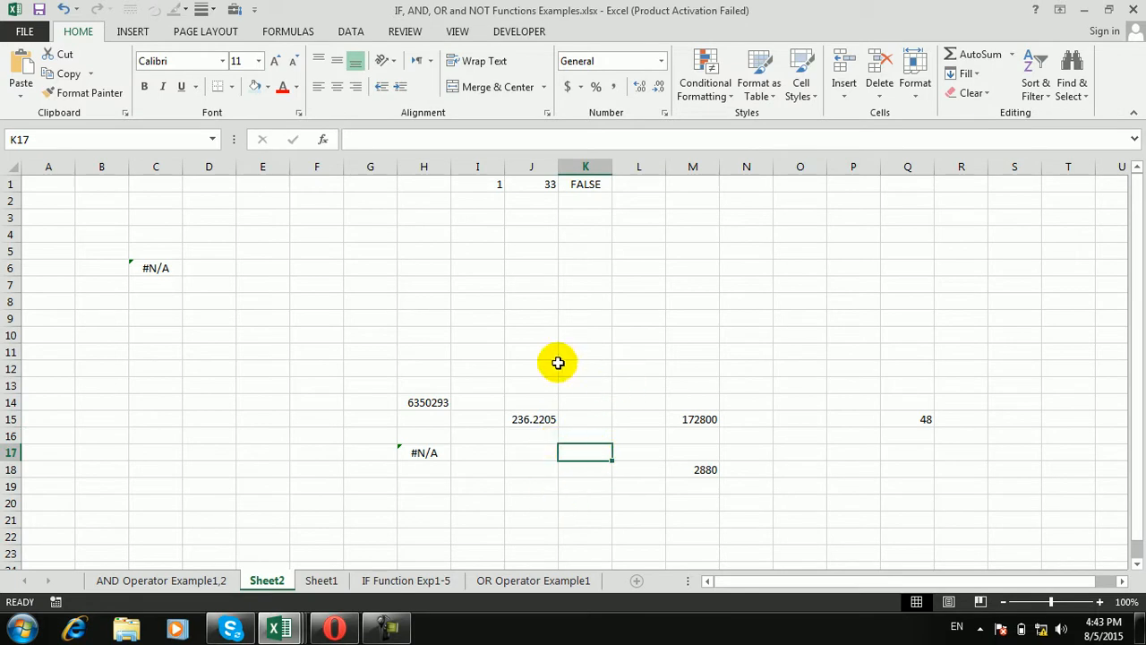
pyautogui.press('F2')
pyautogui.write('0c')
pyautogui.press('BackSpace')
pyautogui.press('BackSpace')
pyautogui.write('=convert')
pyautogui.press('Tab')
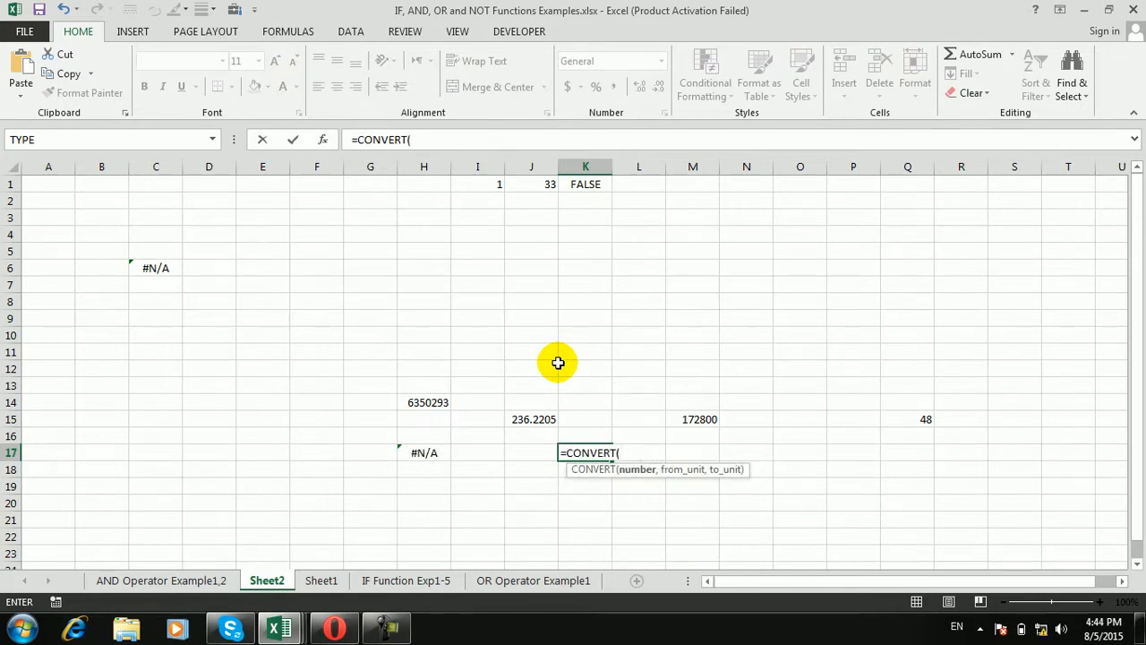
pyautogui.click(557, 365)
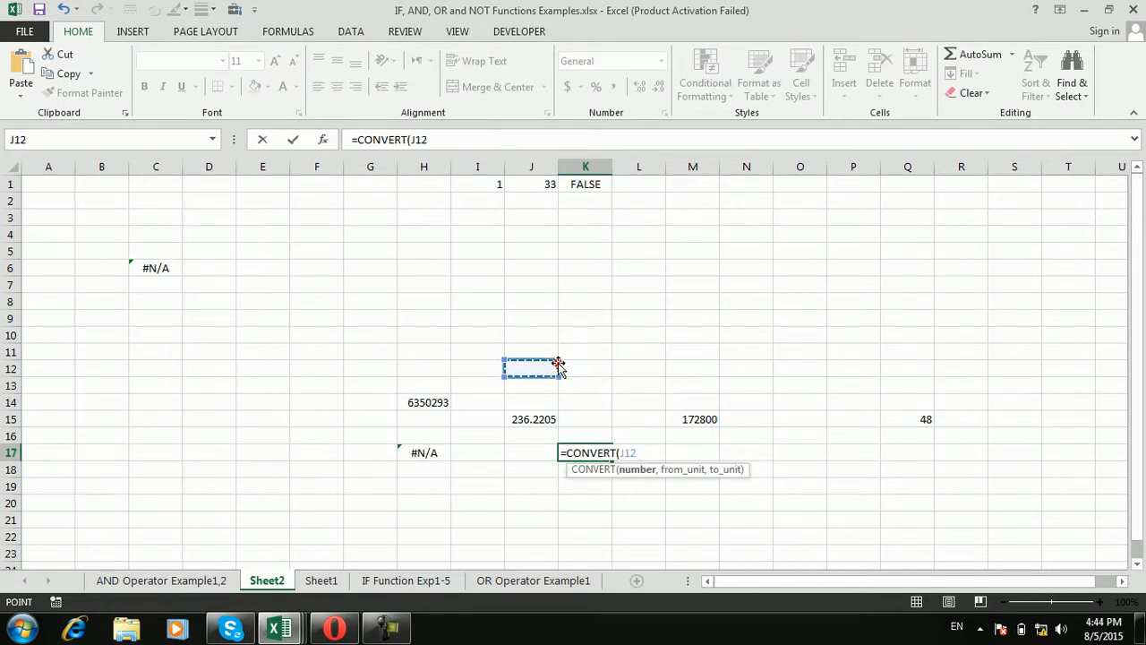
pyautogui.press('BackSpace')
pyautogui.press('BackSpace')
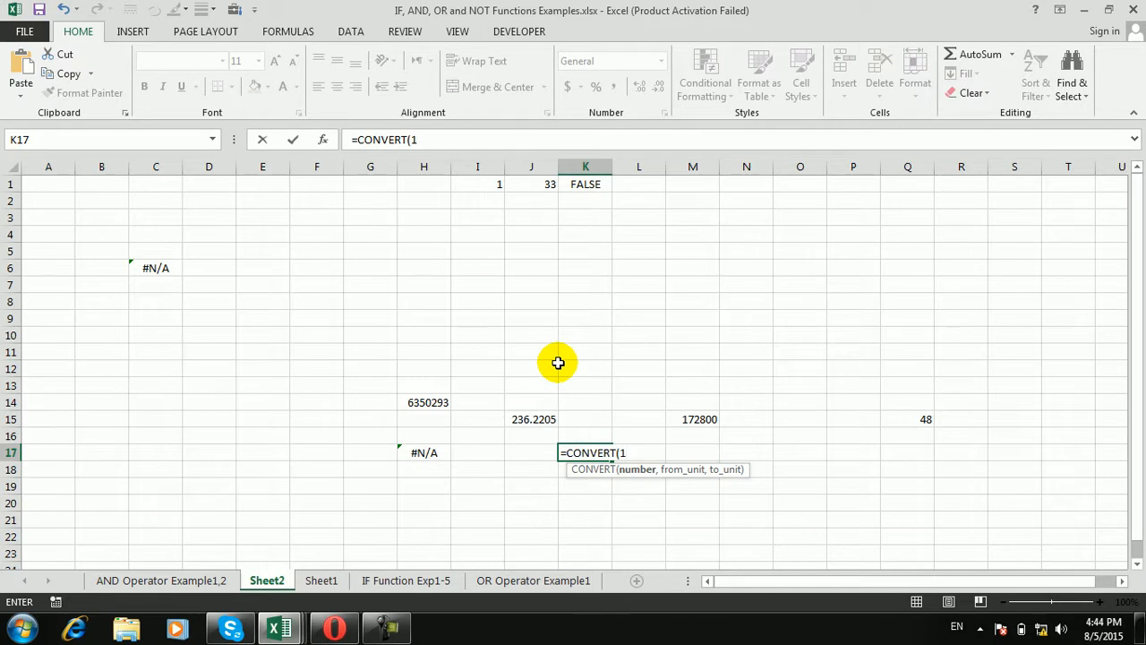
# Step: Give the K17 CONVERT formula the number 1 and Hour ("hr") as the source unit
pyautogui.write('1,')
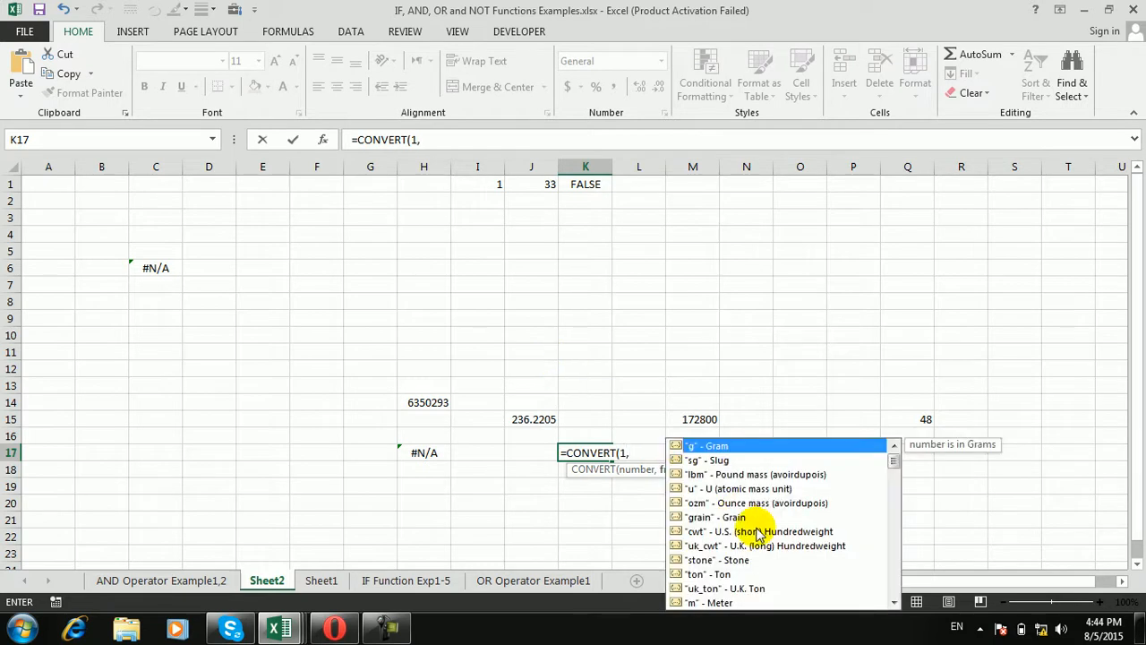
pyautogui.click(894, 602)
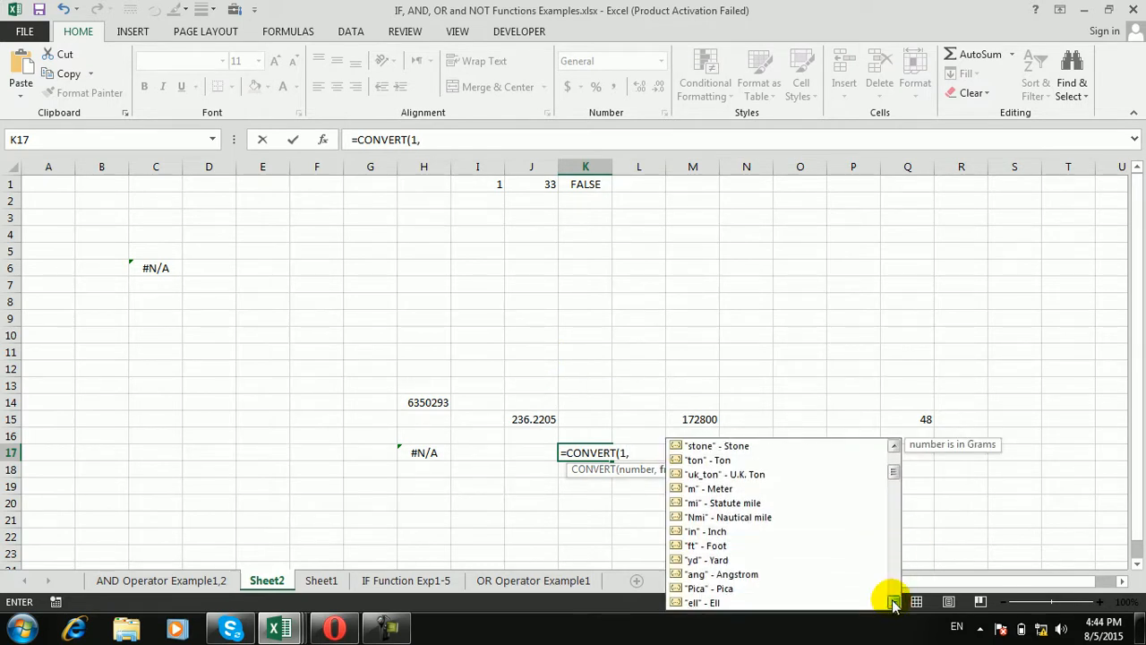
pyautogui.click(894, 601)
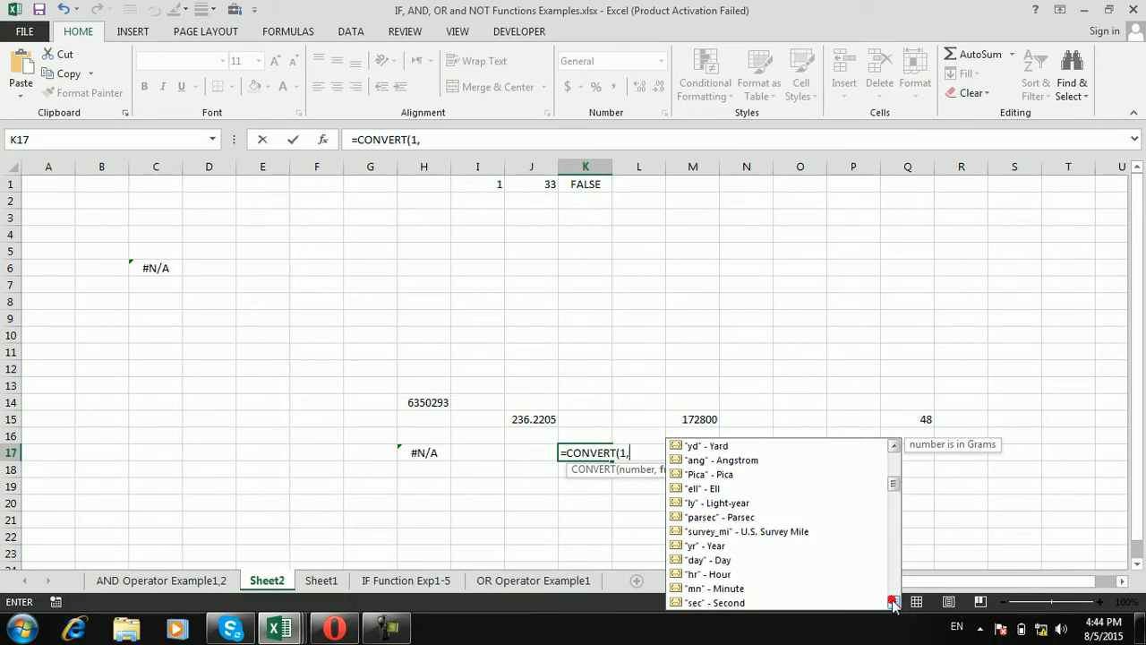
pyautogui.doubleClick(708, 574)
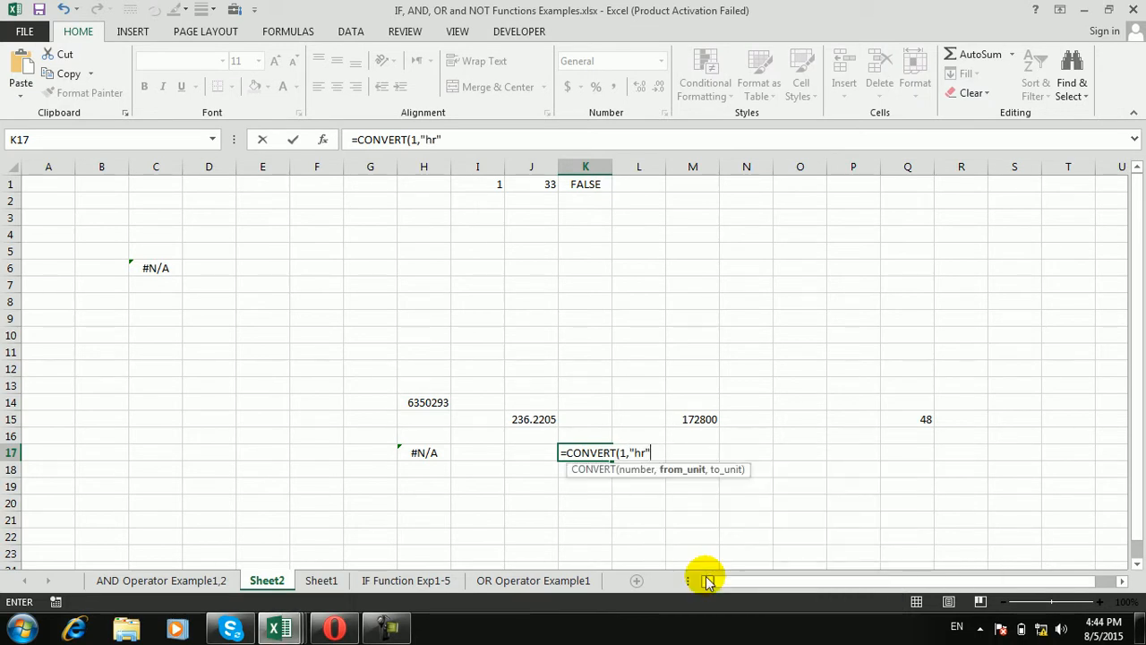
# Step: Complete the K17 CONVERT formula with Second ("sec") as the target unit
pyautogui.write(',')
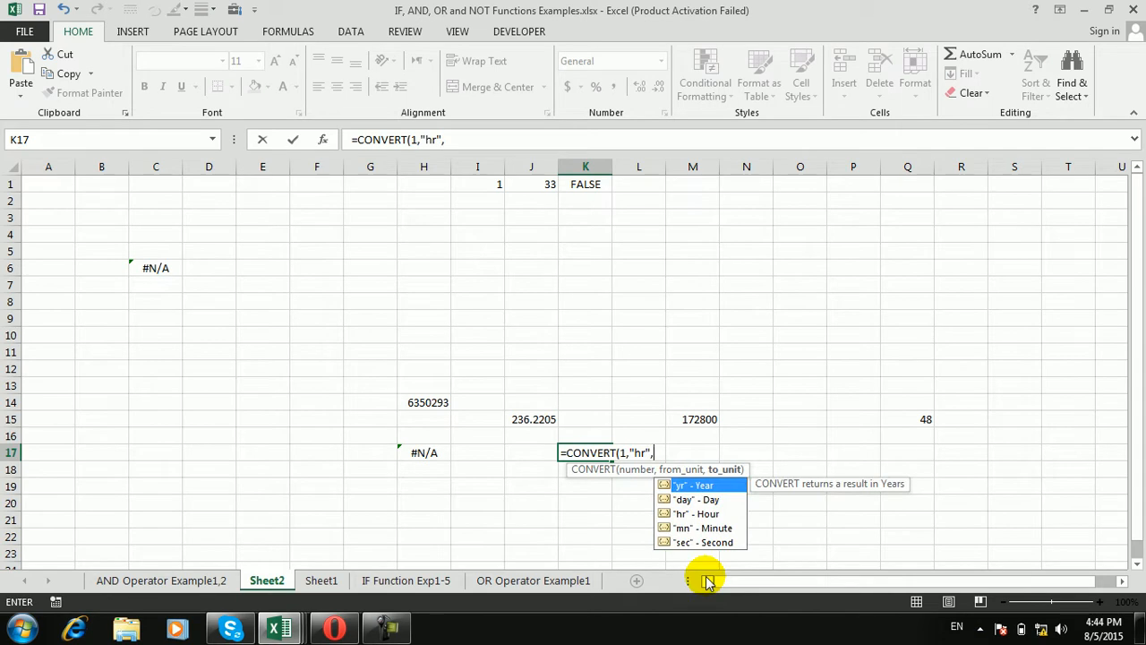
pyautogui.press('Down')
pyautogui.press('Down')
pyautogui.press('Down')
pyautogui.press('Down')
pyautogui.press('Tab')
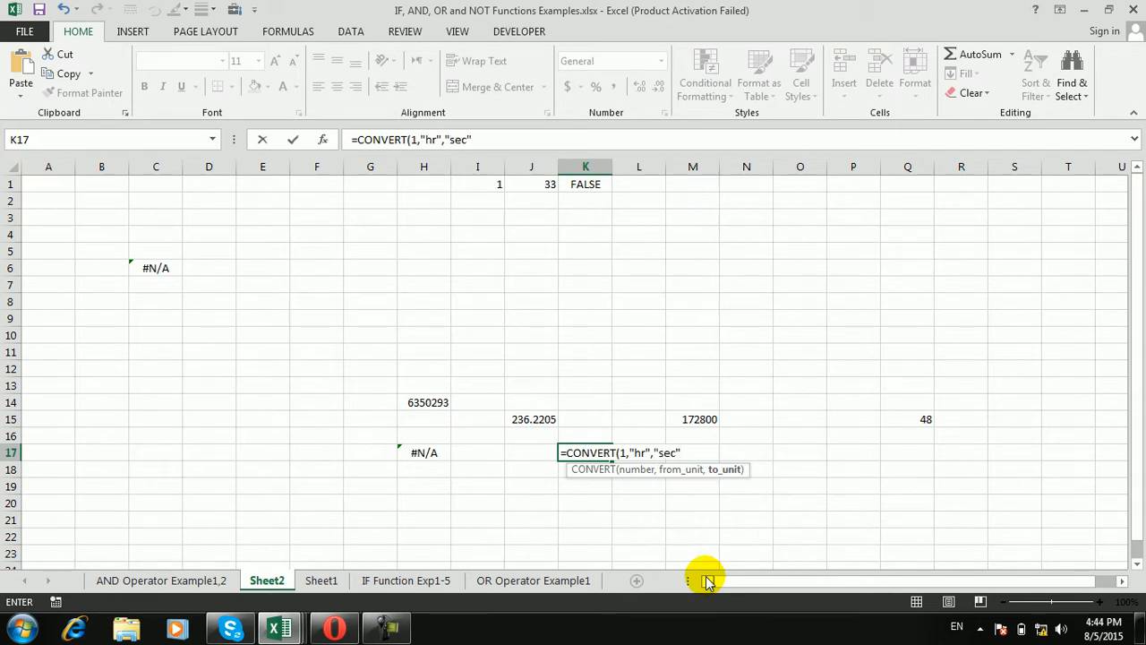
pyautogui.press('Return')
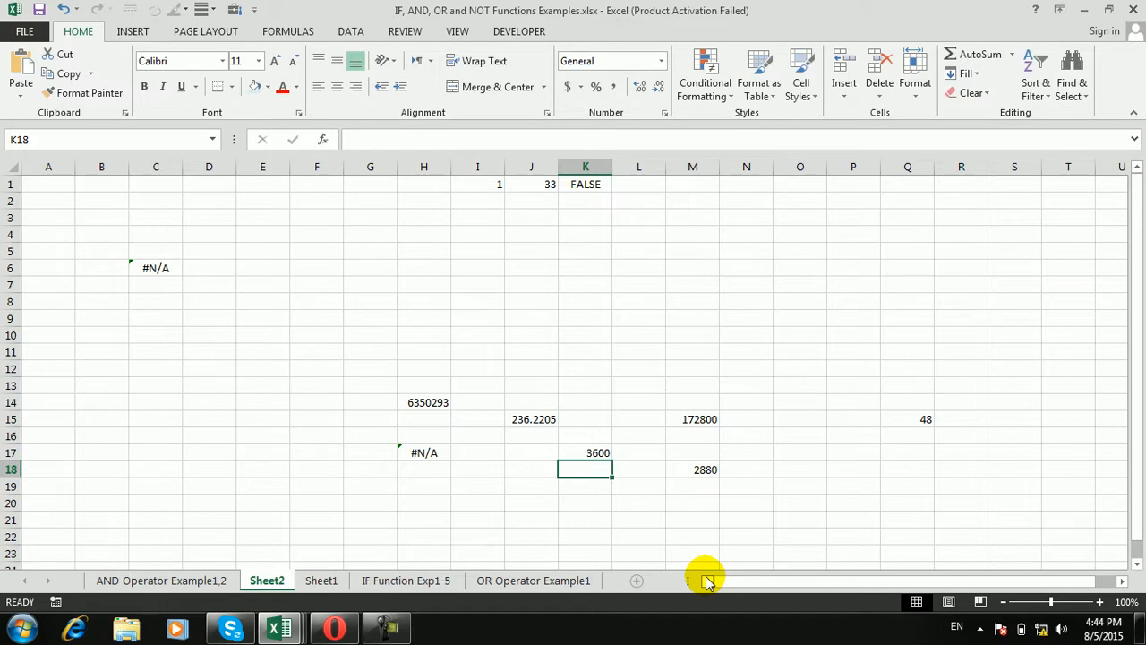
# Step: In K18, enter a formula that divides K17 by 60
pyautogui.write('=')
pyautogui.press('Up')
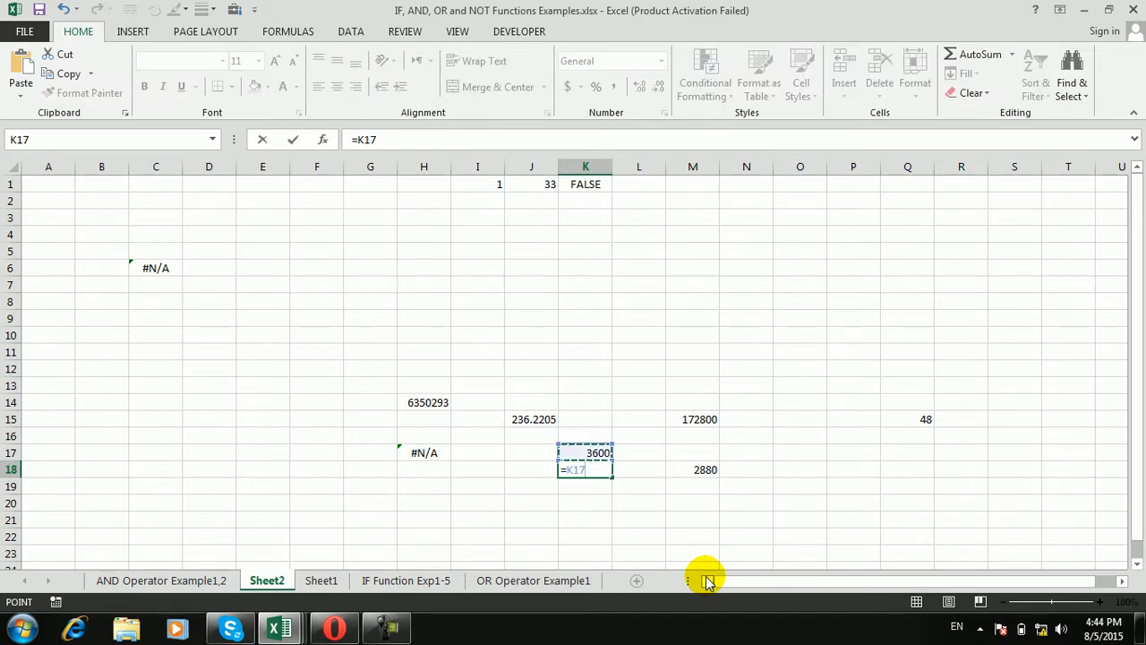
pyautogui.write('/60')
pyautogui.press('Return')
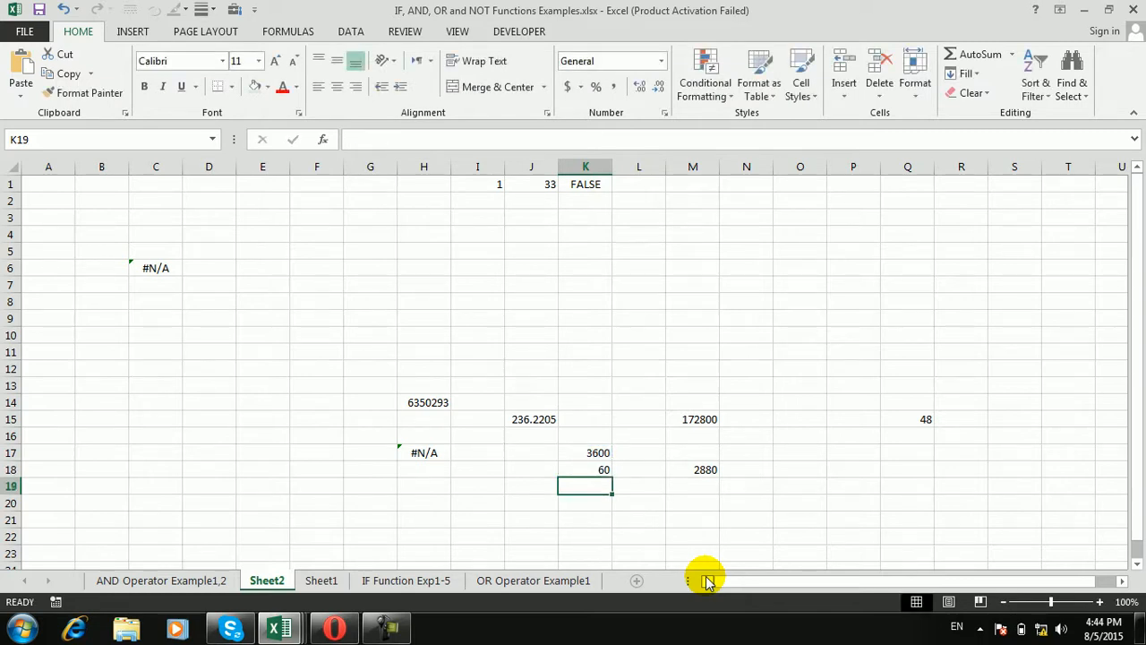
# Step: In K19, enter a formula that divides K18 by 60
pyautogui.write('=')
pyautogui.press('Down')
pyautogui.press('Up')
pyautogui.press('Up')
pyautogui.write('/')
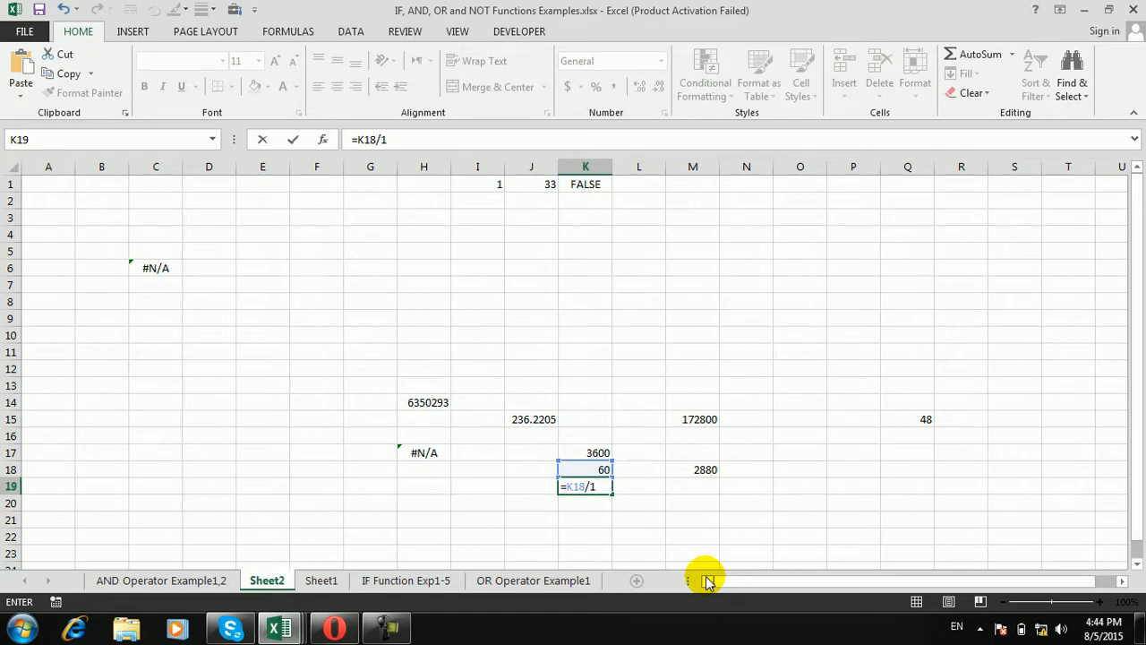
pyautogui.write('60')
pyautogui.press('Return')
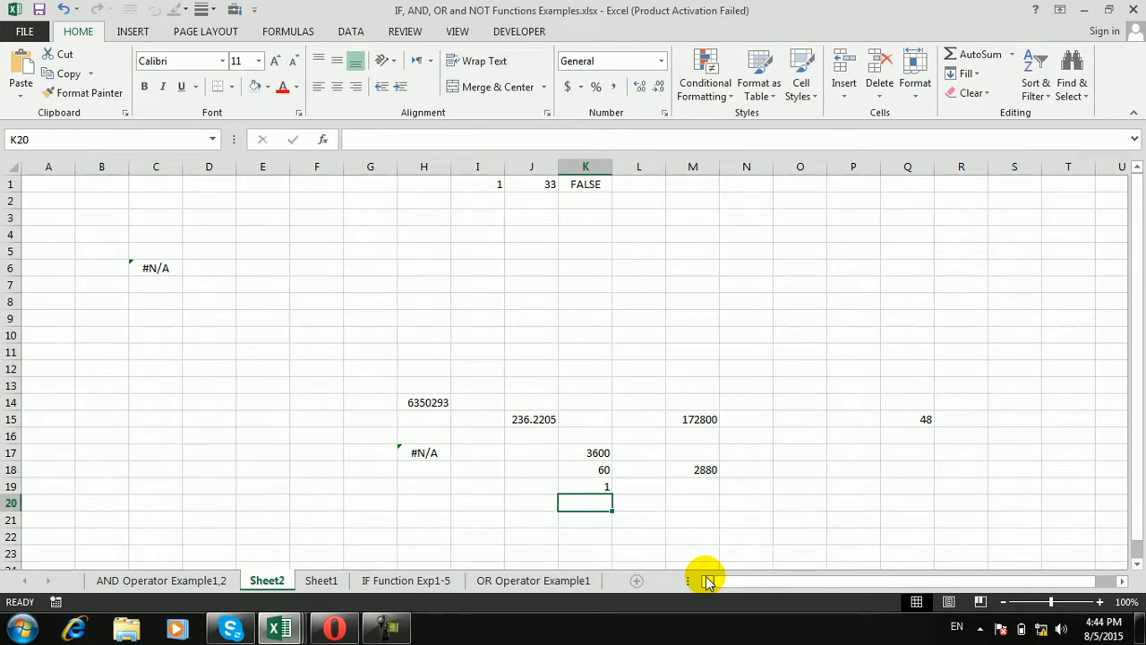
# Step: In M3, start a CONVERT formula with 1 as the number
pyautogui.click(683, 217)
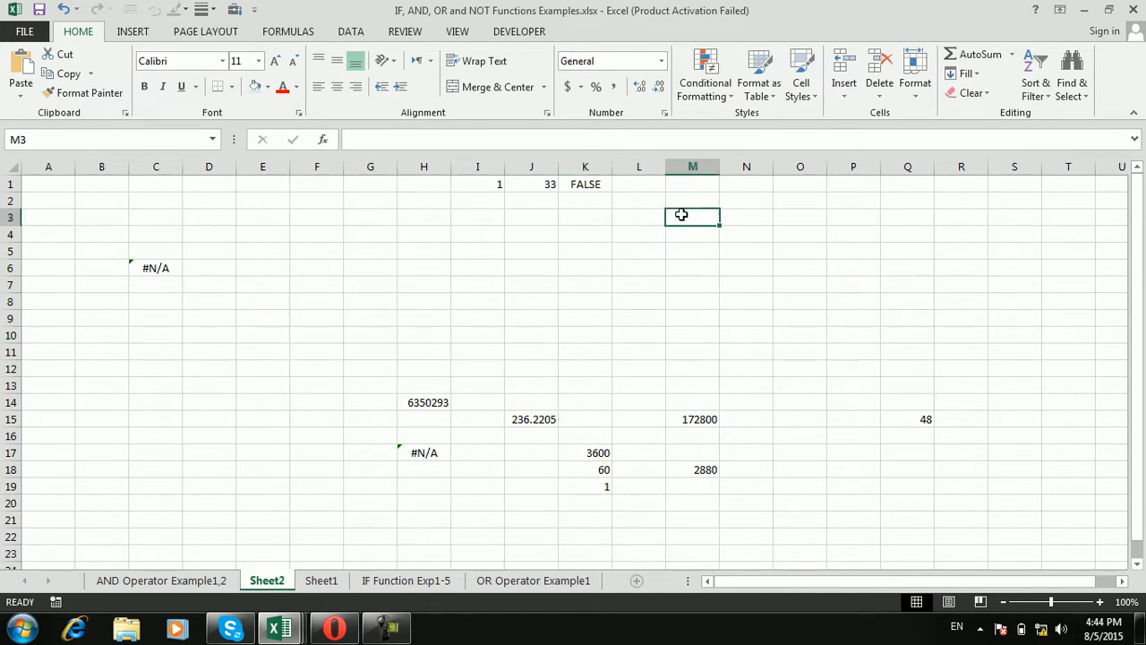
pyautogui.write('=conver')
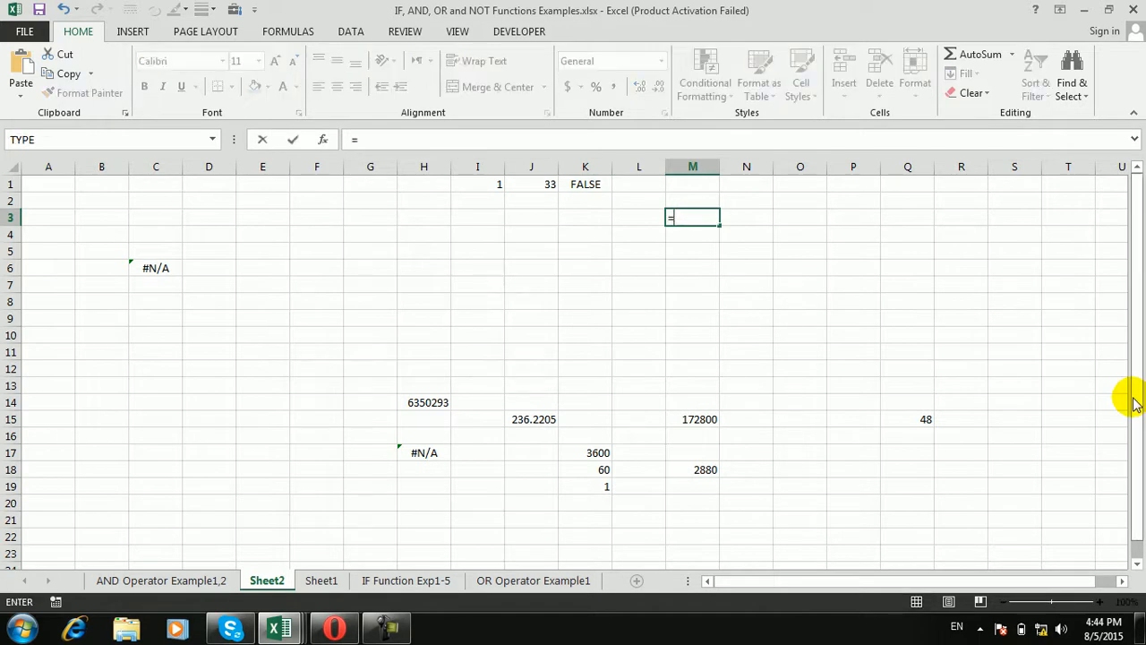
pyautogui.press('Tab')
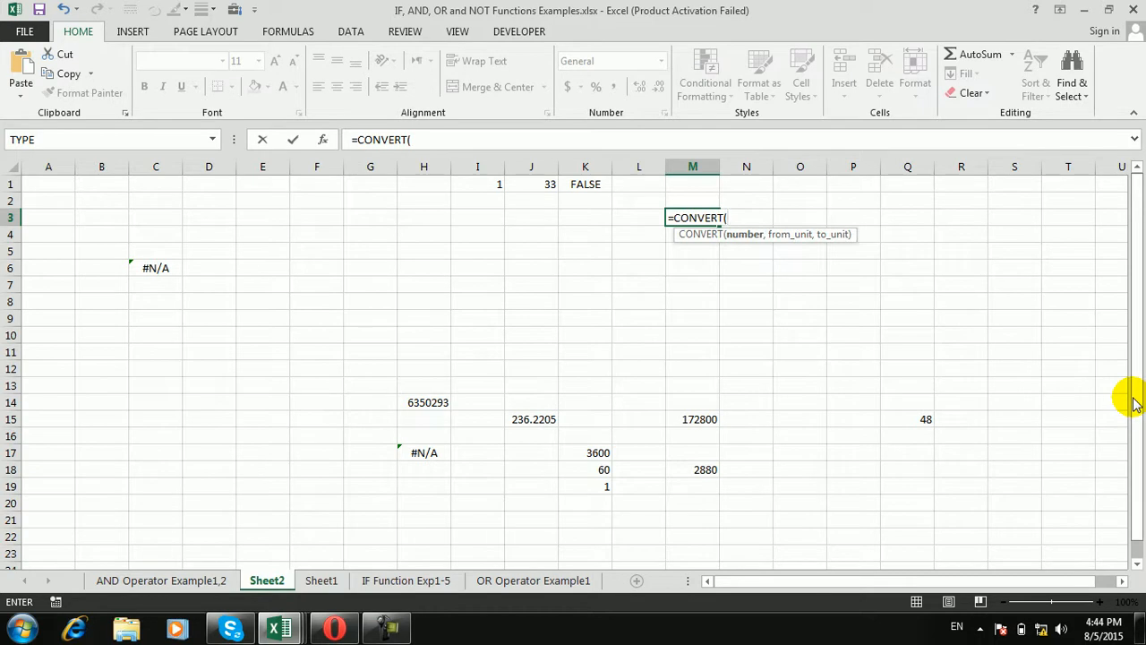
pyautogui.write('1,')
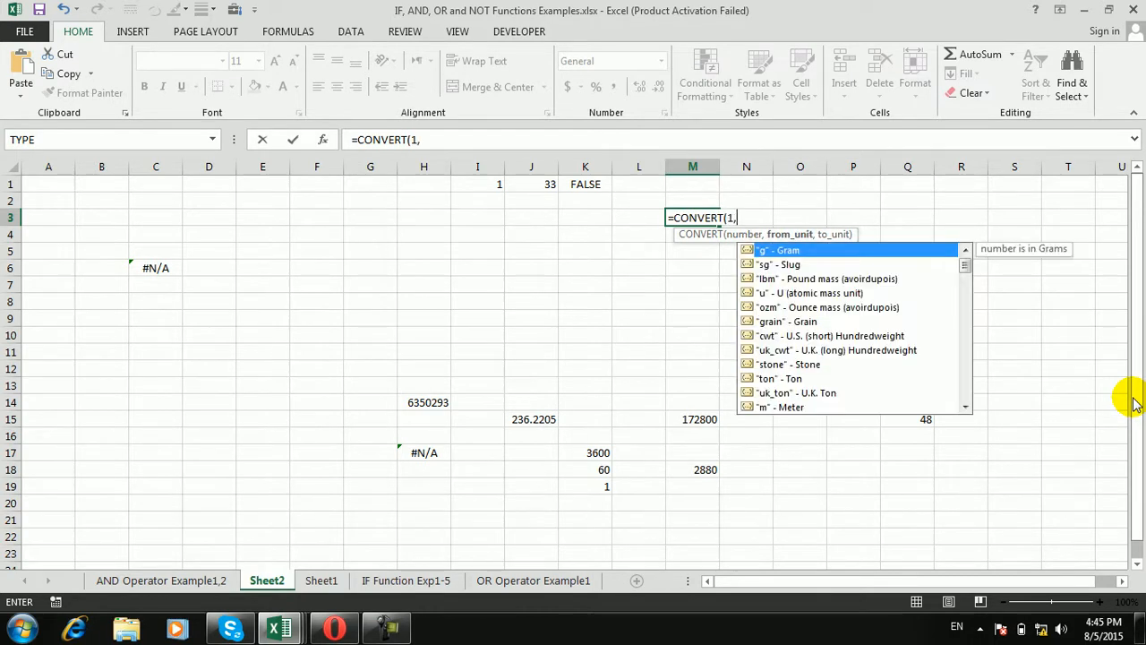
# Step: Set the source unit of the M3 CONVERT formula to Liter ("l") and proceed to the target unit argument
pyautogui.press('Down')
pyautogui.press('Down')
pyautogui.press('Down')
pyautogui.press('Down')
pyautogui.press('Down')
pyautogui.press('Down')
pyautogui.press('Down')
pyautogui.press('Down')
pyautogui.press('Down')
pyautogui.press('Down')
pyautogui.press('Down')
pyautogui.press('Down')
pyautogui.press('Down')
pyautogui.press('Down')
pyautogui.press('Down')
pyautogui.press('Down')
pyautogui.press('Down')
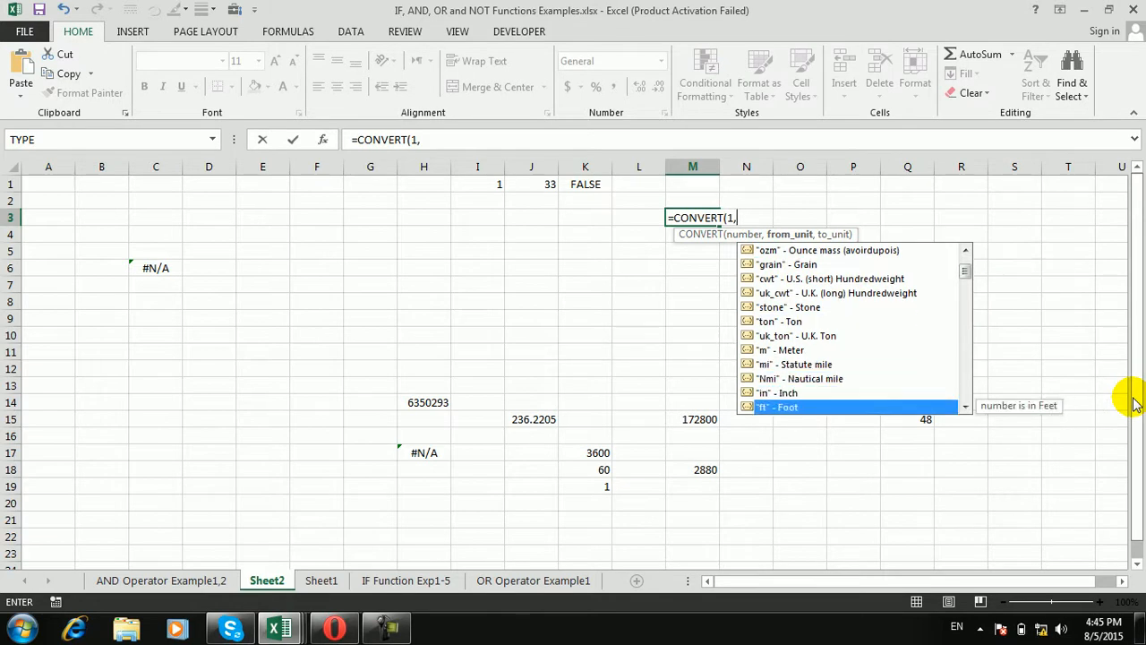
pyautogui.press('Down')
pyautogui.press('Down')
pyautogui.press('Down')
pyautogui.press('Down')
pyautogui.press('Down')
pyautogui.press('Down')
pyautogui.press('Down')
pyautogui.press('Down')
pyautogui.press('Down')
pyautogui.press('Down')
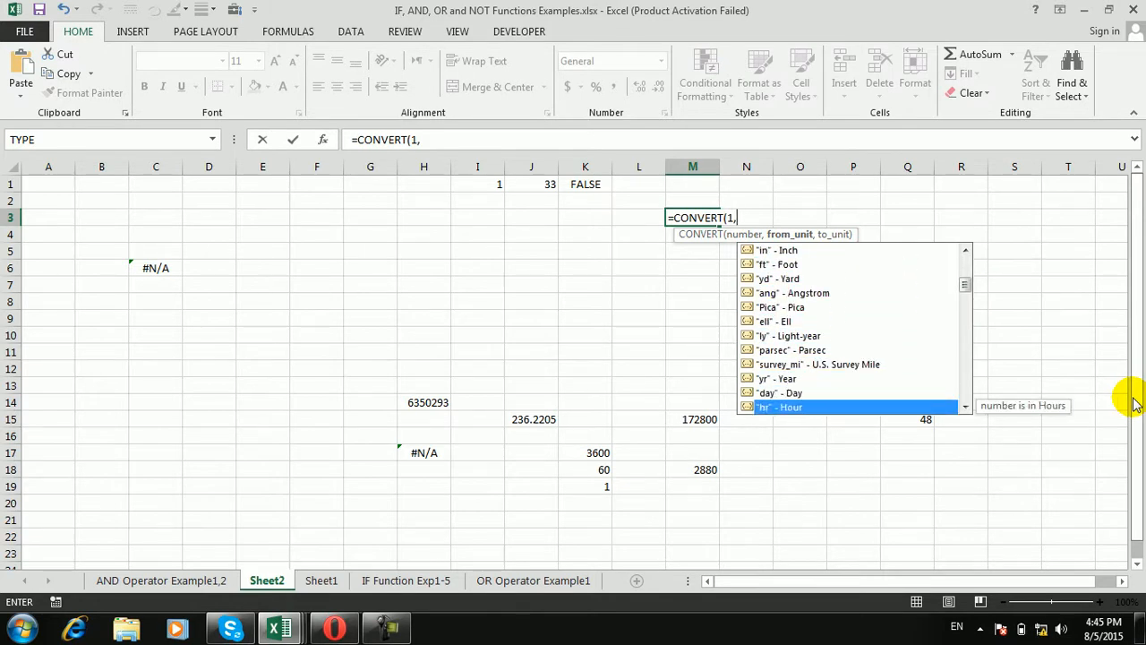
pyautogui.press('Down')
pyautogui.press('Down')
pyautogui.press('Down')
pyautogui.press('Down')
pyautogui.press('Down')
pyautogui.press('Down')
pyautogui.press('Down')
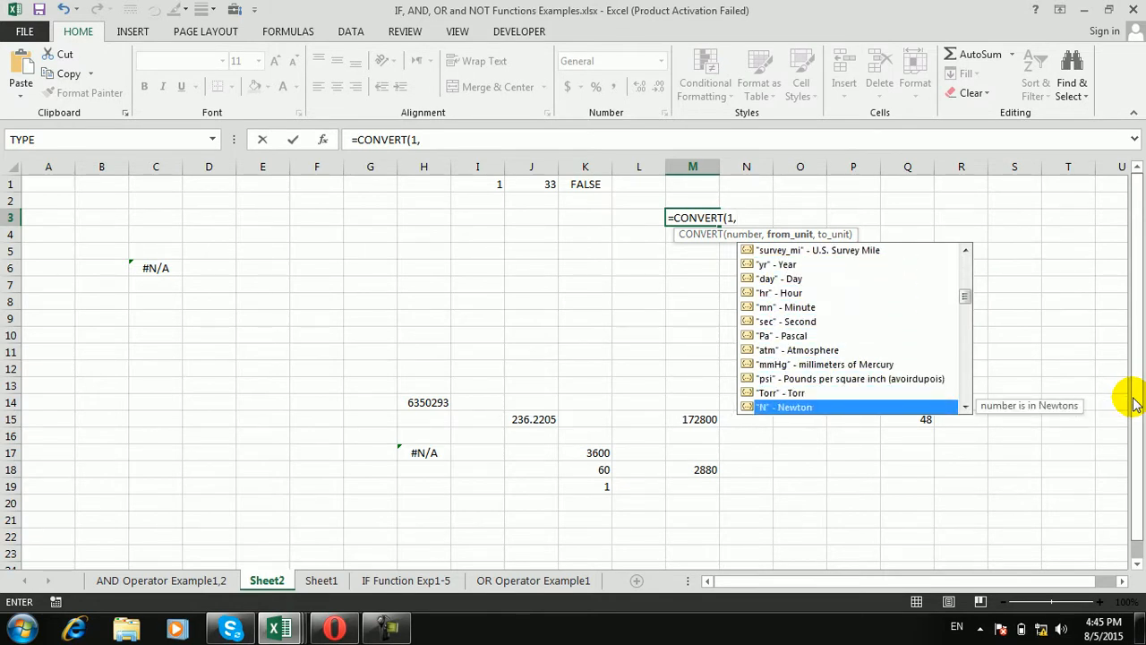
pyautogui.press('Down')
pyautogui.press('Down')
pyautogui.press('Down')
pyautogui.press('Down')
pyautogui.press('Down')
pyautogui.press('Down')
pyautogui.press('Down')
pyautogui.press('Down')
pyautogui.press('Down')
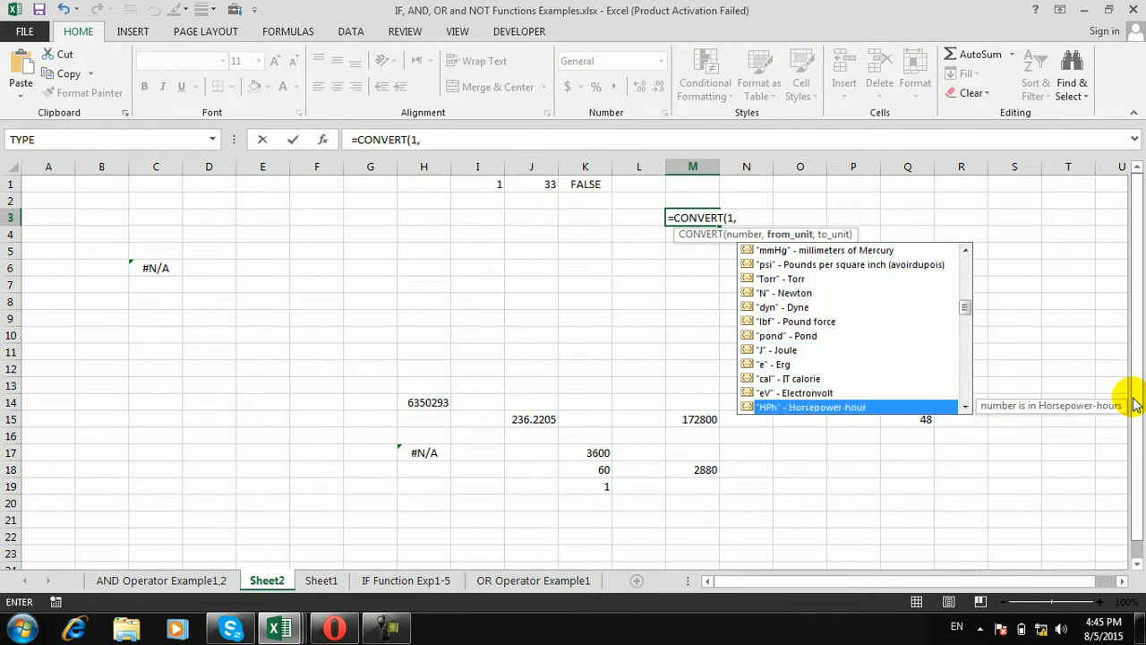
pyautogui.press('Down')
pyautogui.press('Down')
pyautogui.press('Down')
pyautogui.press('Down')
pyautogui.press('Down')
pyautogui.press('Down')
pyautogui.press('Down')
pyautogui.press('Down')
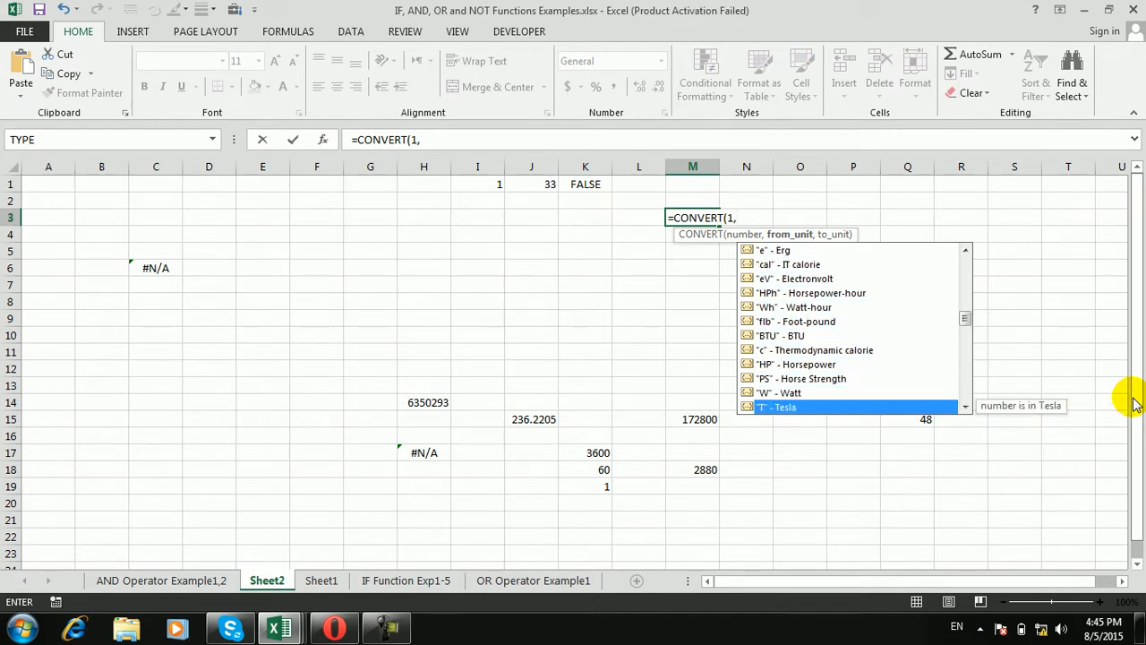
pyautogui.press('Down')
pyautogui.press('Down')
pyautogui.press('Down')
pyautogui.press('Down')
pyautogui.press('Down')
pyautogui.press('Down')
pyautogui.press('Down')
pyautogui.press('Down')
pyautogui.press('Down')
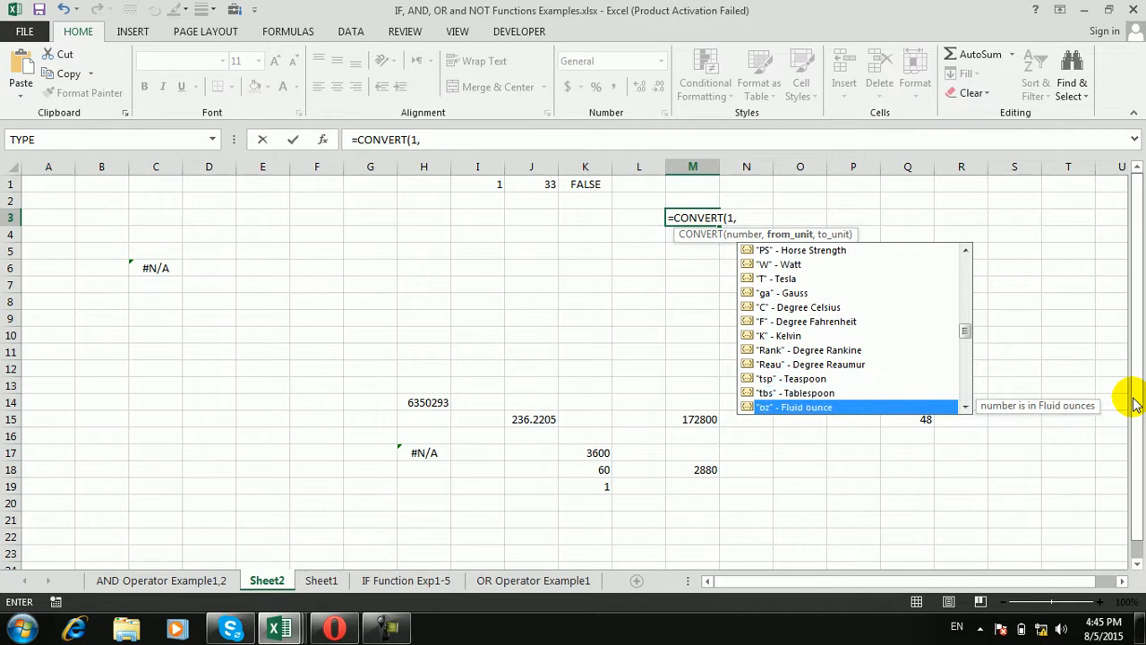
pyautogui.press('Down')
pyautogui.press('Down')
pyautogui.press('Down')
pyautogui.press('Down')
pyautogui.press('Down')
pyautogui.press('Down')
pyautogui.press('Down')
pyautogui.press('Down')
pyautogui.press('Down')
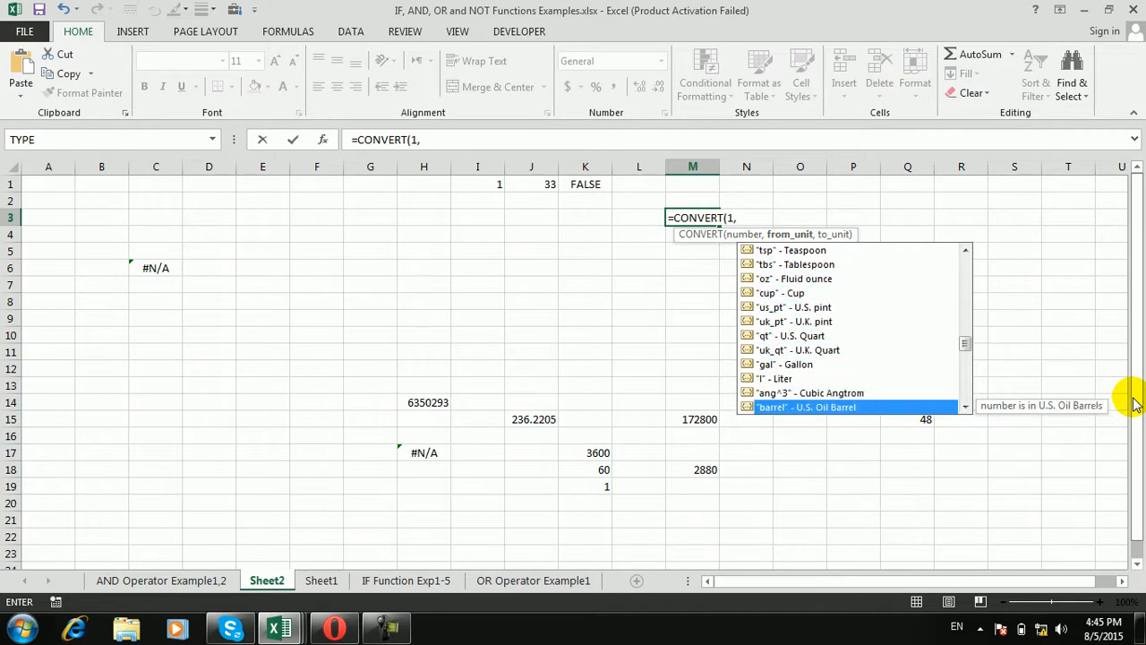
pyautogui.press('Down')
pyautogui.press('Down')
pyautogui.press('Down')
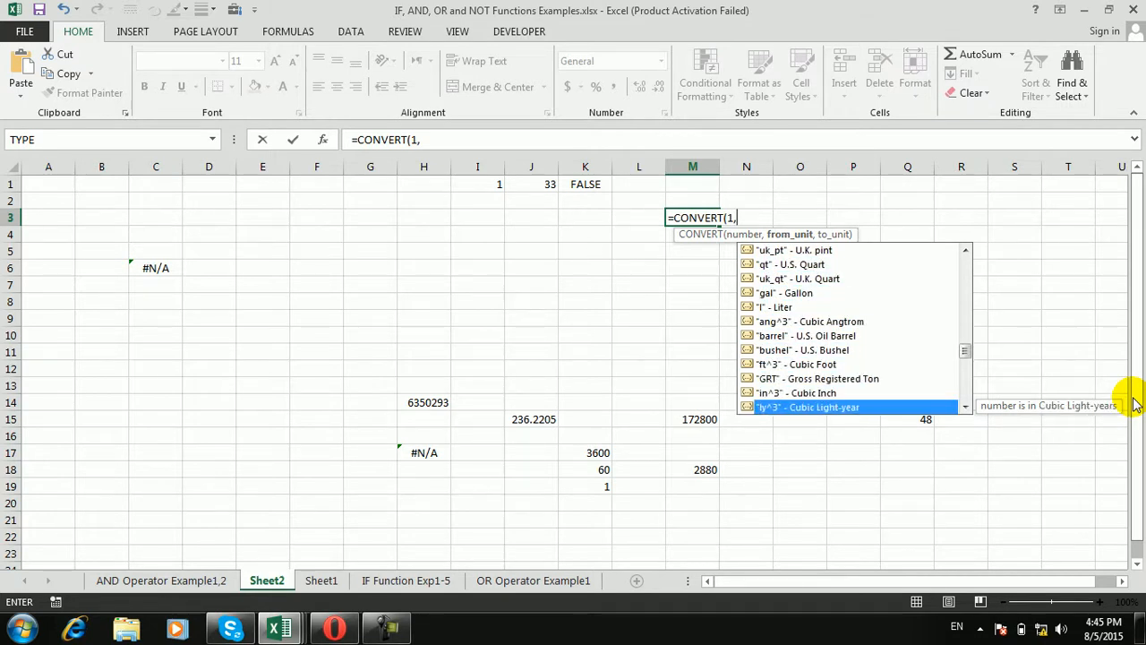
pyautogui.press('Up')
pyautogui.press('Up')
pyautogui.press('Up')
pyautogui.press('Up')
pyautogui.press('Up')
pyautogui.press('Up')
pyautogui.press('Up')
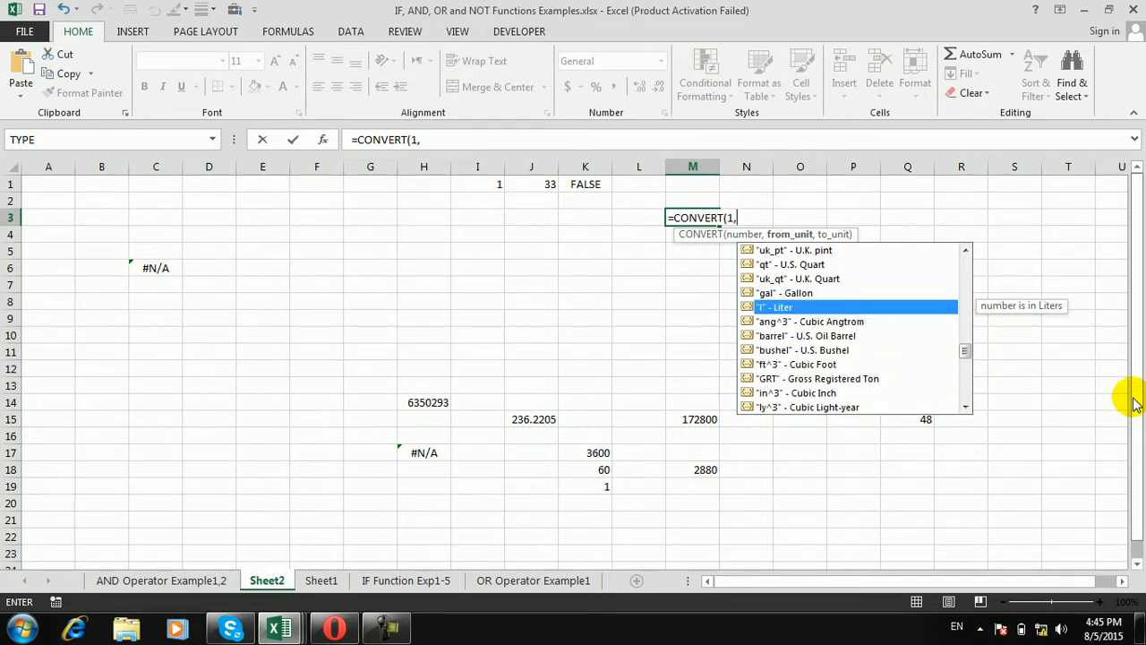
pyautogui.press('Tab')
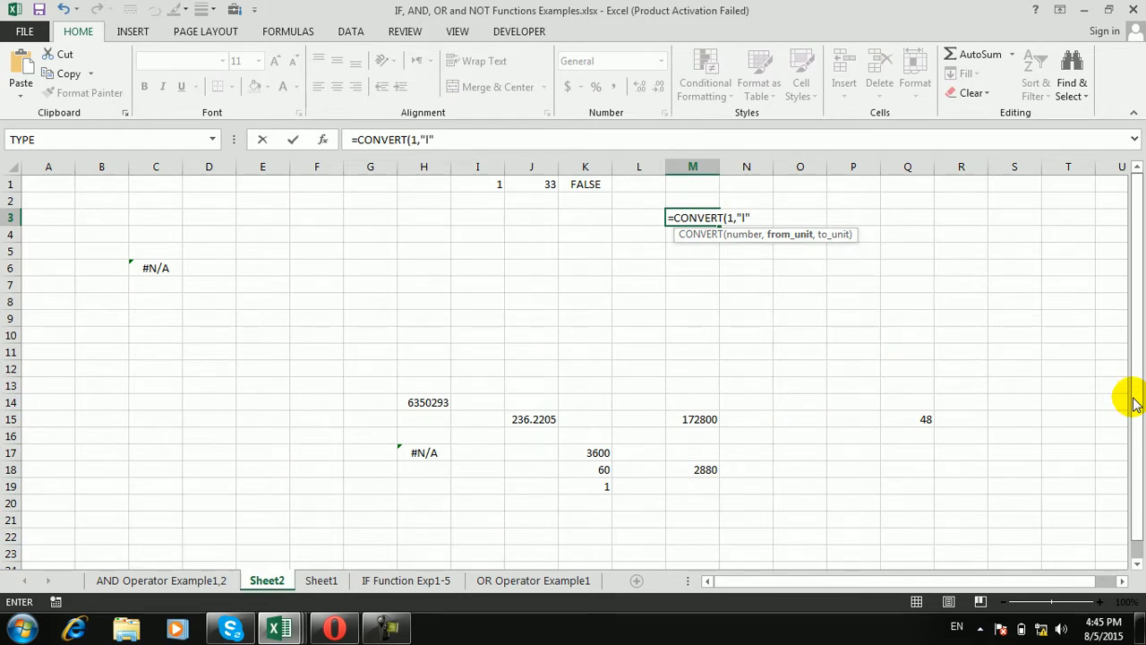
pyautogui.write(',')
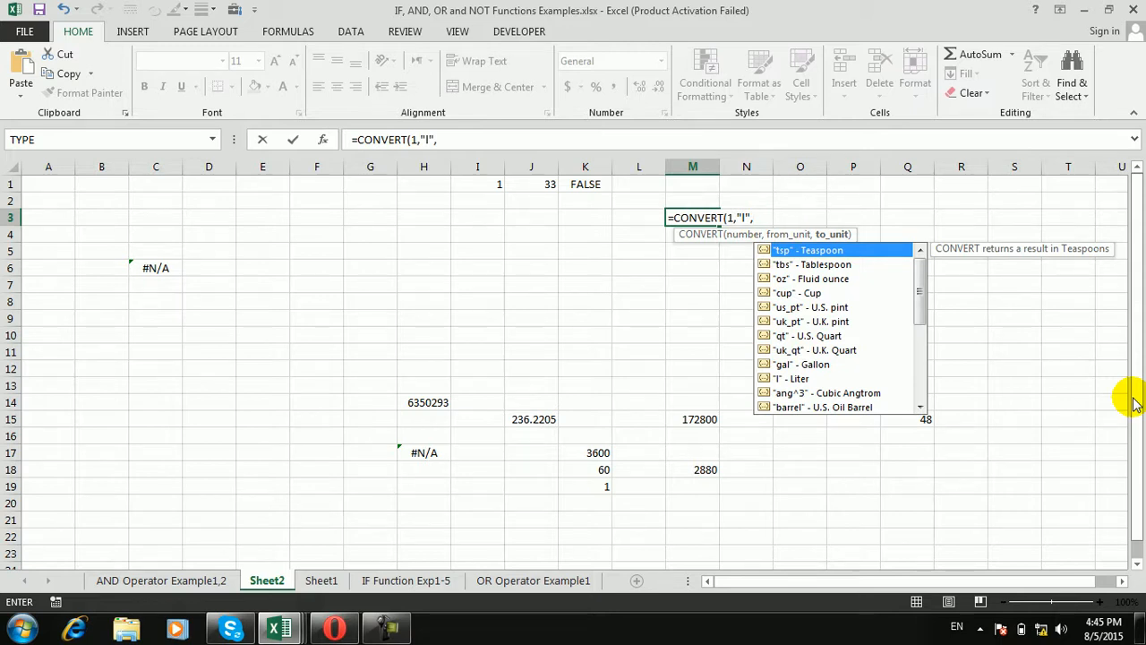
# Step: Examine the full list of volume units offered as the target unit of the M3 CONVERT formula
pyautogui.click(920, 408)
pyautogui.click(919, 407)
pyautogui.click(919, 408)
pyautogui.click(920, 407)
pyautogui.click(920, 407)
pyautogui.click(920, 408)
pyautogui.click(919, 408)
pyautogui.click(920, 408)
pyautogui.click(919, 408)
pyautogui.click(920, 408)
pyautogui.click(919, 407)
pyautogui.click(920, 408)
pyautogui.click(920, 408)
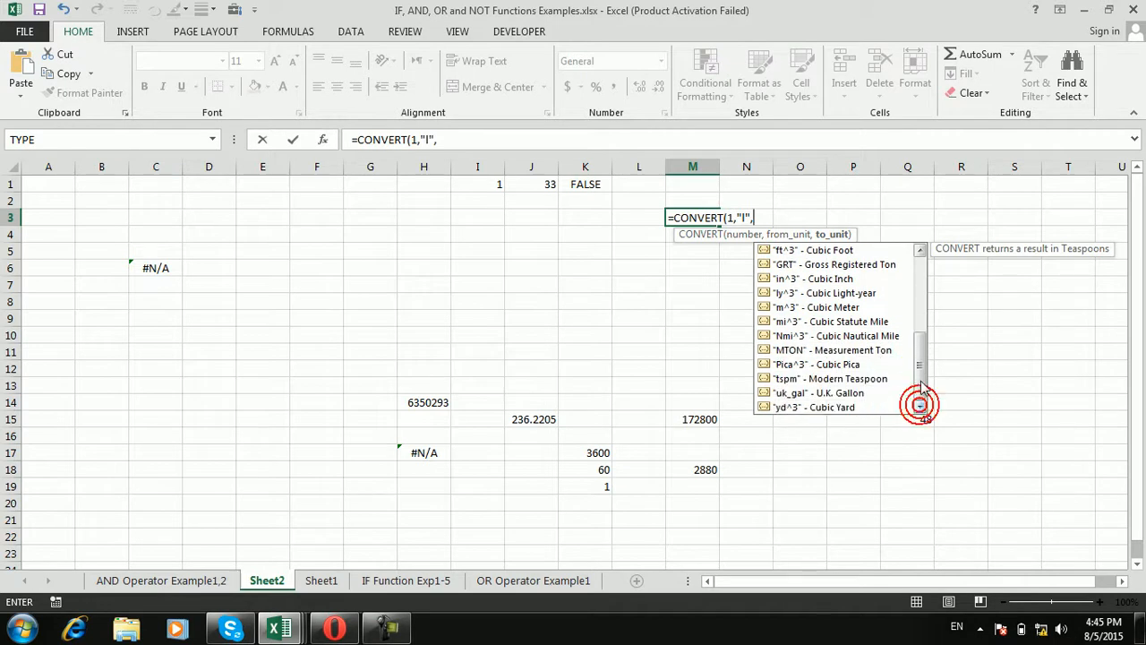
pyautogui.moveTo(924, 367); pyautogui.dragTo(918, 249)
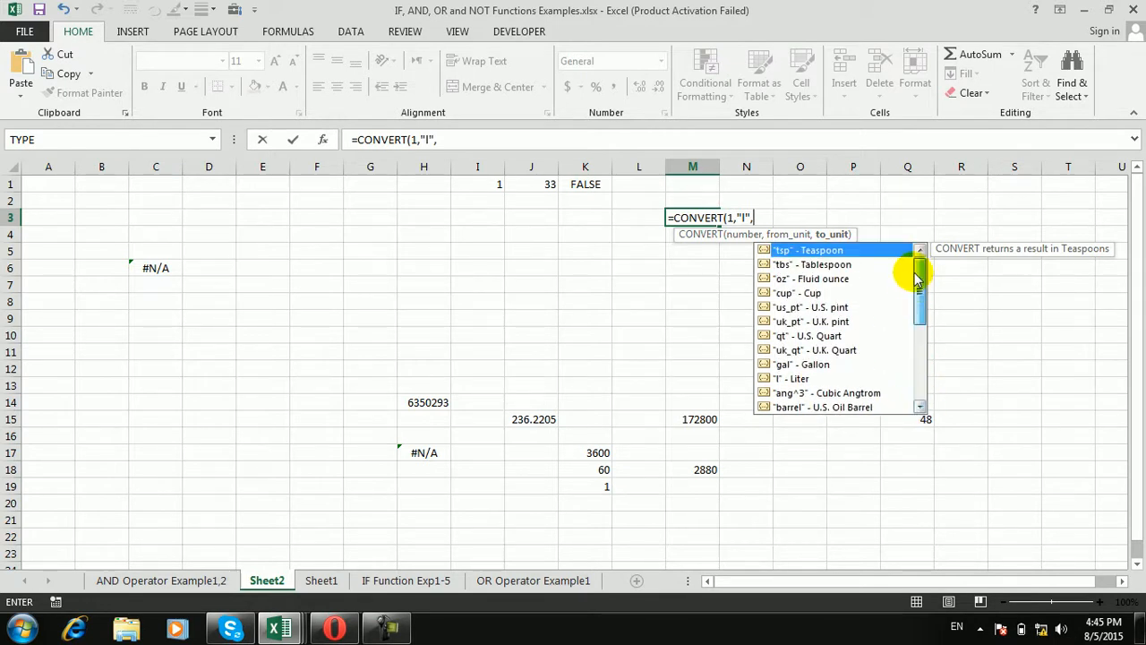
# Step: Set the target unit of the M3 CONVERT formula to Tablespoon ("tbs") and complete the formula
pyautogui.click(830, 267)
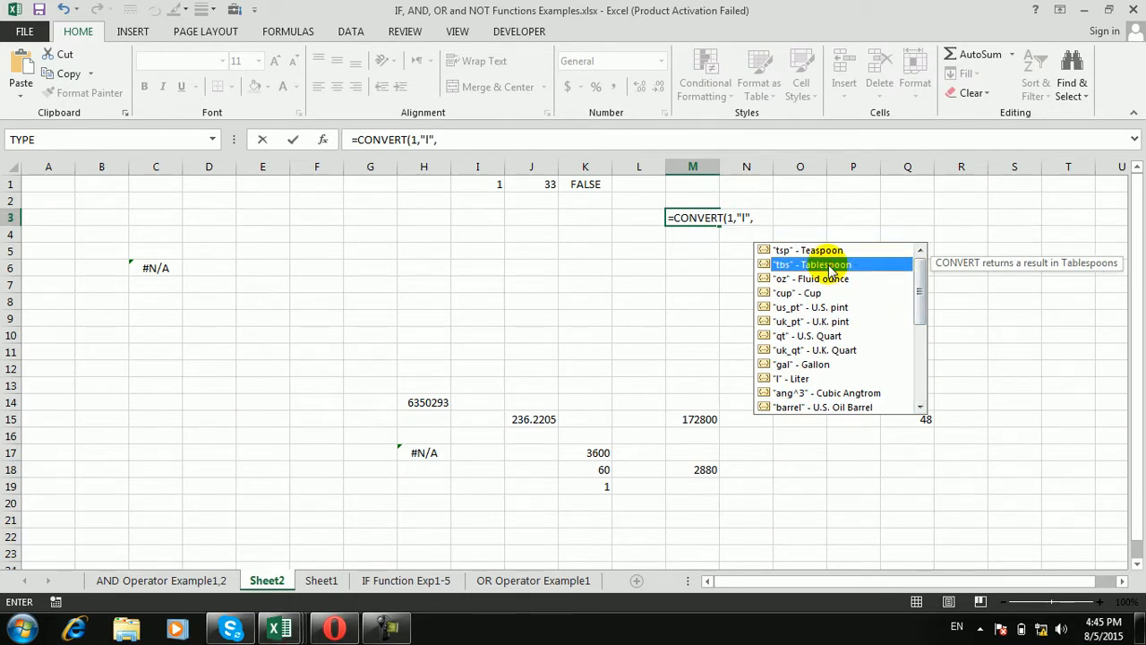
pyautogui.doubleClick(831, 266)
pyautogui.press('Return')
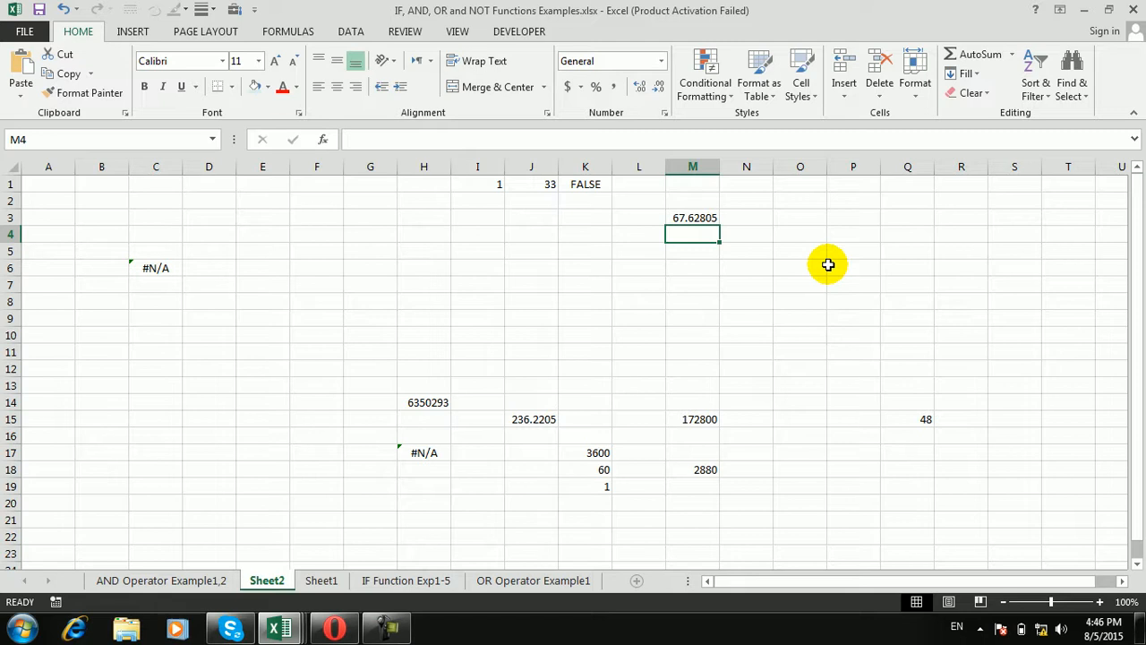
# Step: In M4, start a CONVERT formula with 1 as the number and proceed to the source unit argument
pyautogui.write('=')
pyautogui.write('te')
pyautogui.press('BackSpace')
pyautogui.press('BackSpace')
pyautogui.write('con')
pyautogui.press('Down')
pyautogui.press('Down')
pyautogui.press('Down')
pyautogui.press('Tab')
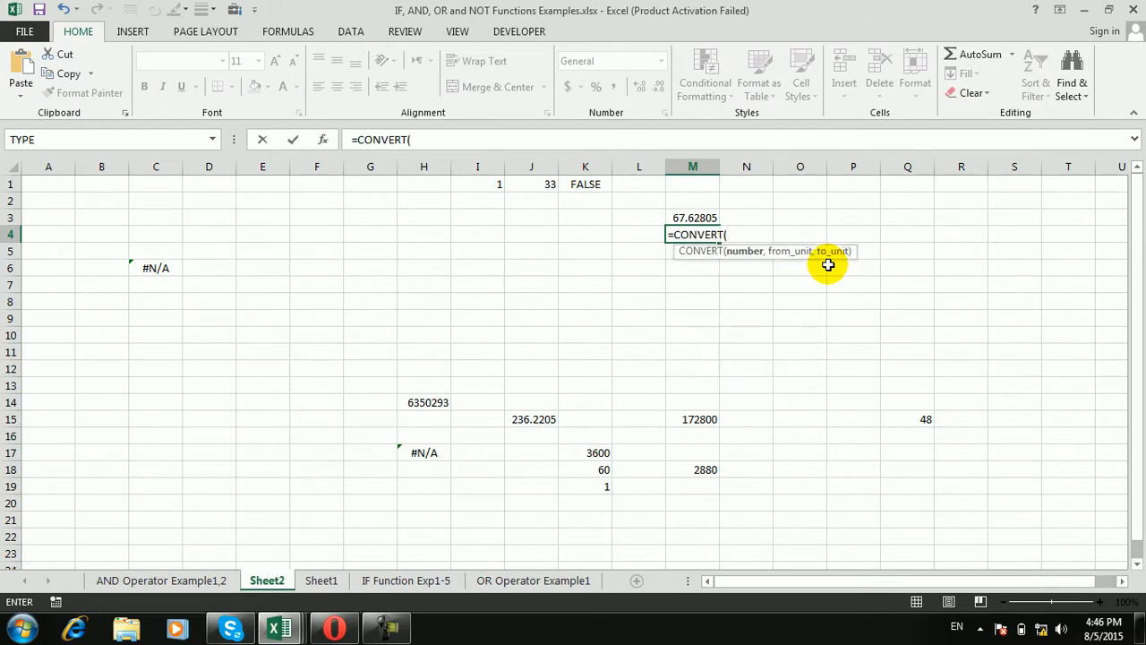
pyautogui.write('1,')
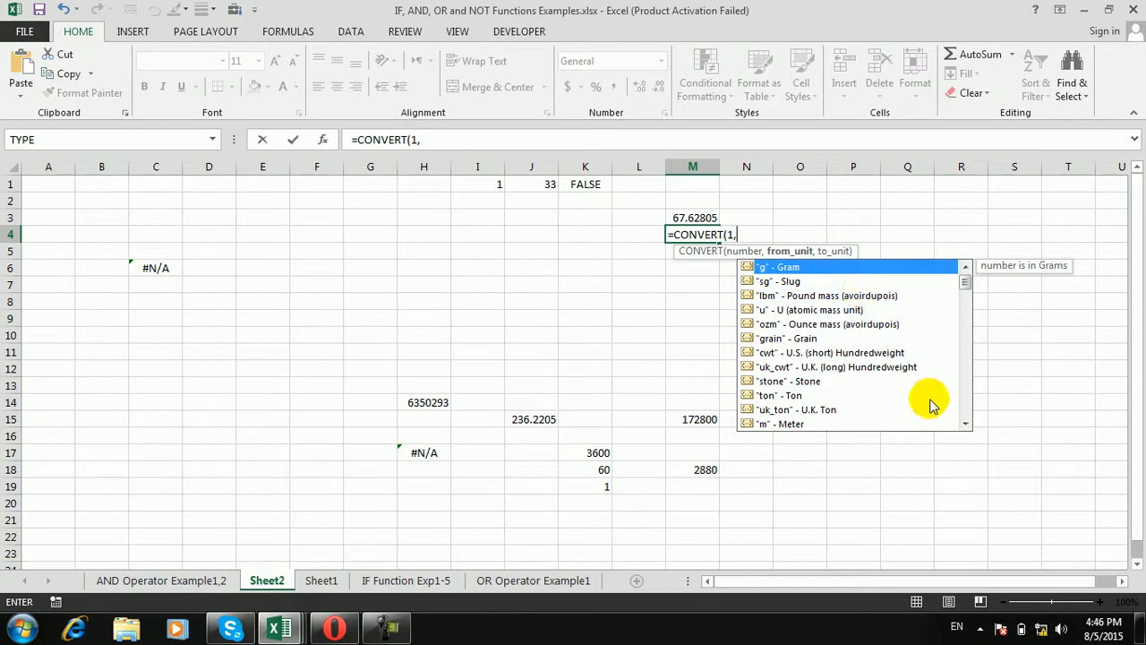
# Step: Complete the M4 CONVERT formula with Liter ("l") as the source unit and Teaspoon ("tsp") as the target unit
pyautogui.click(966, 423)
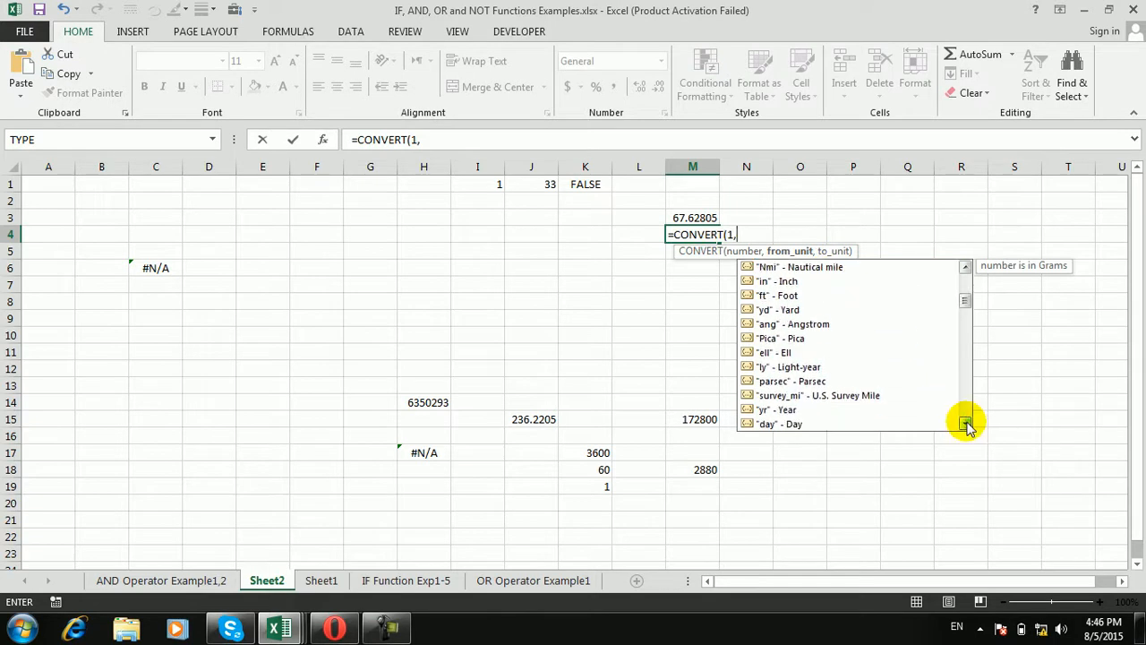
pyautogui.moveTo(966, 423); pyautogui.dragTo(966, 423)
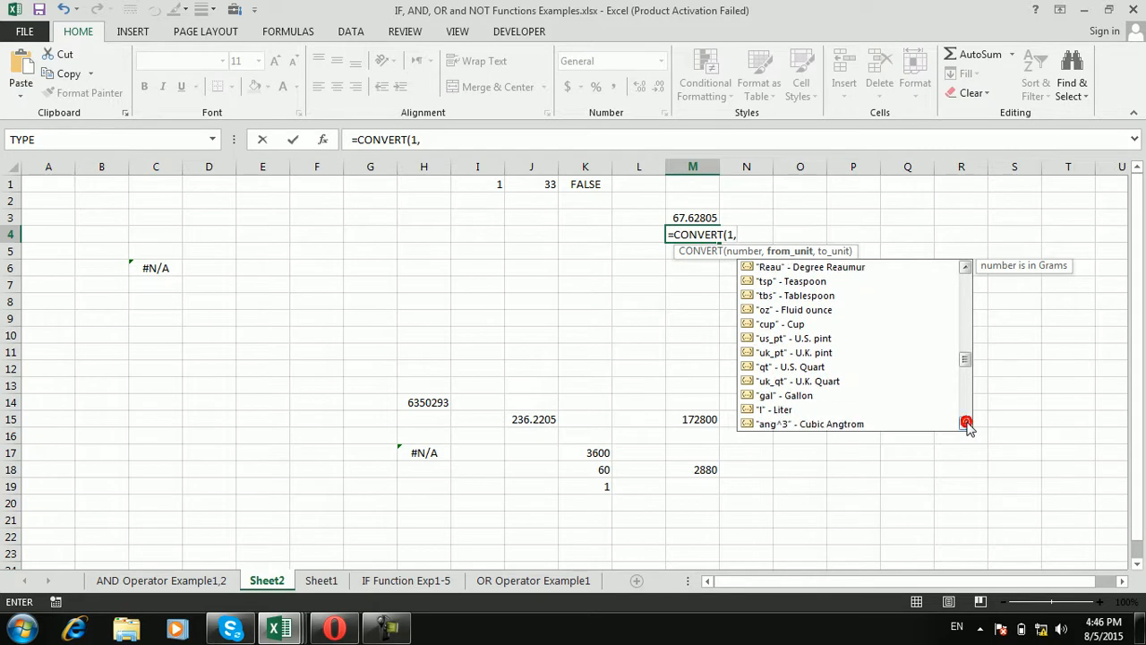
pyautogui.click(784, 409)
pyautogui.doubleClick(785, 409)
pyautogui.write(',')
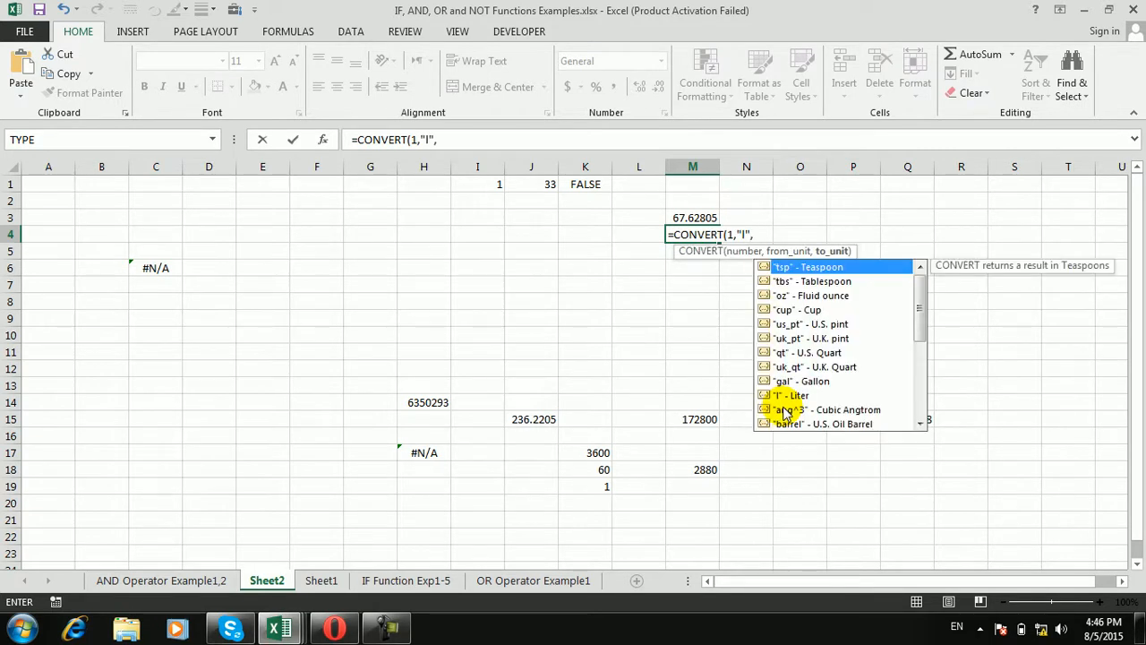
pyautogui.doubleClick(797, 264)
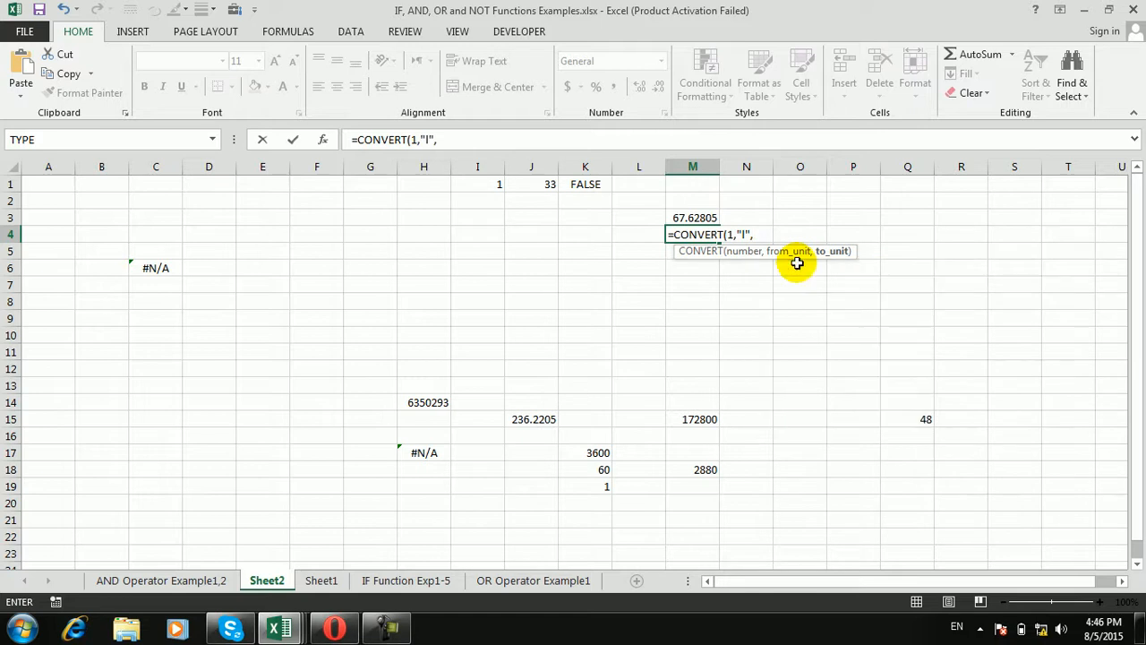
pyautogui.write(')')
pyautogui.press('Return')
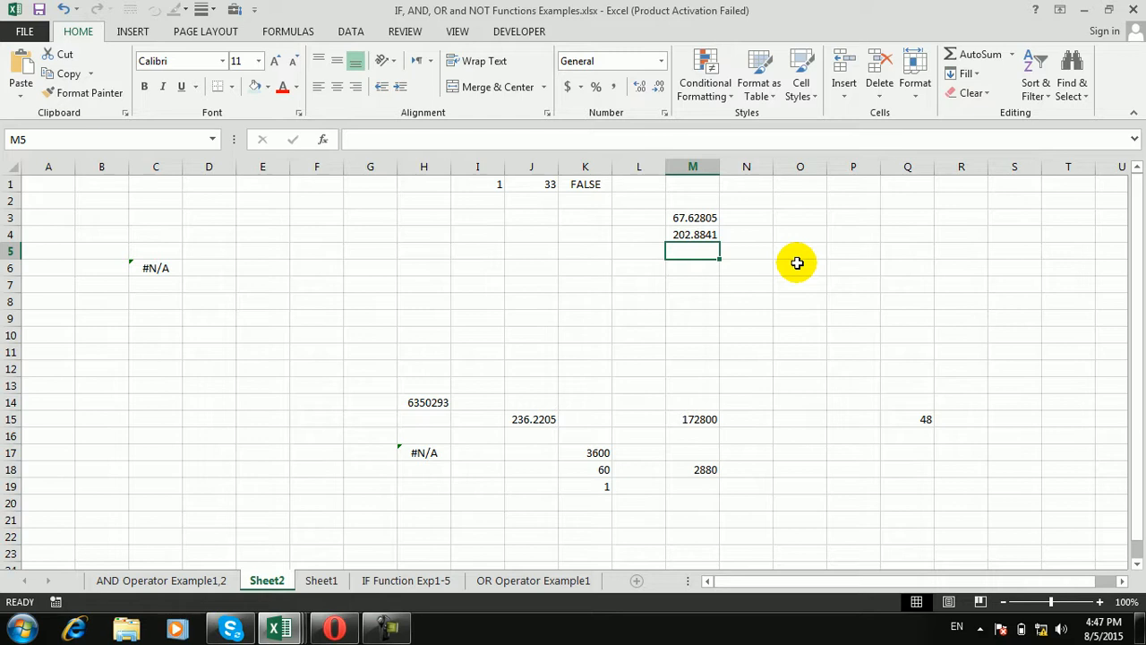
# Step: In M5, enter an INFO formula that returns the current directory using the "DIRECTORY" type
pyautogui.write('=inf')
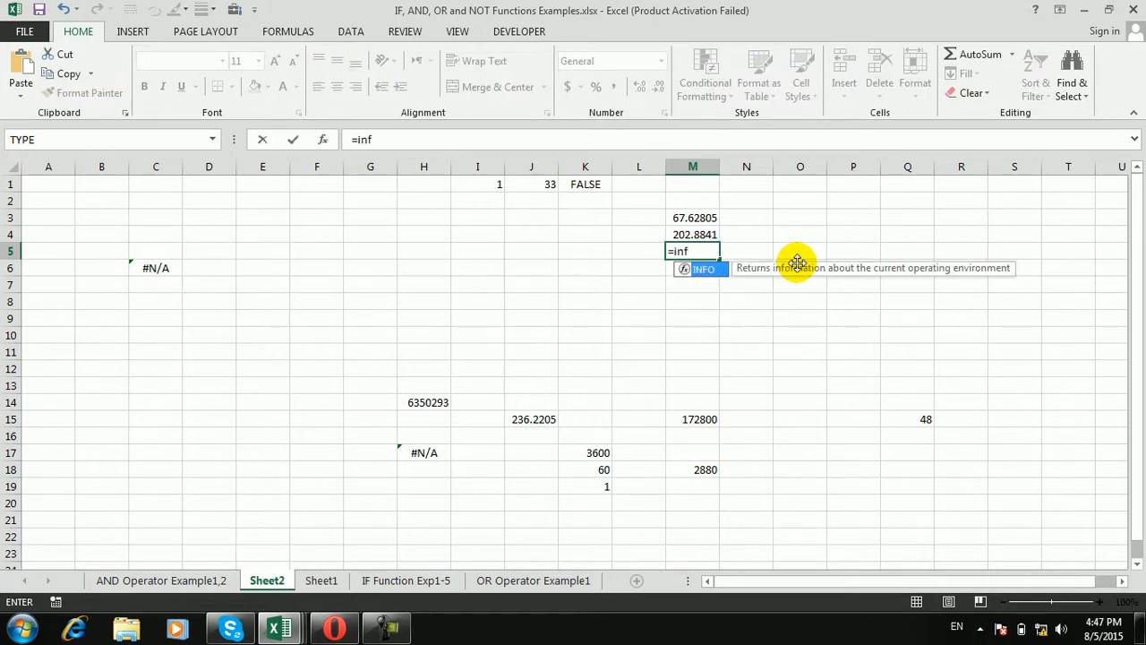
pyautogui.press('Tab')
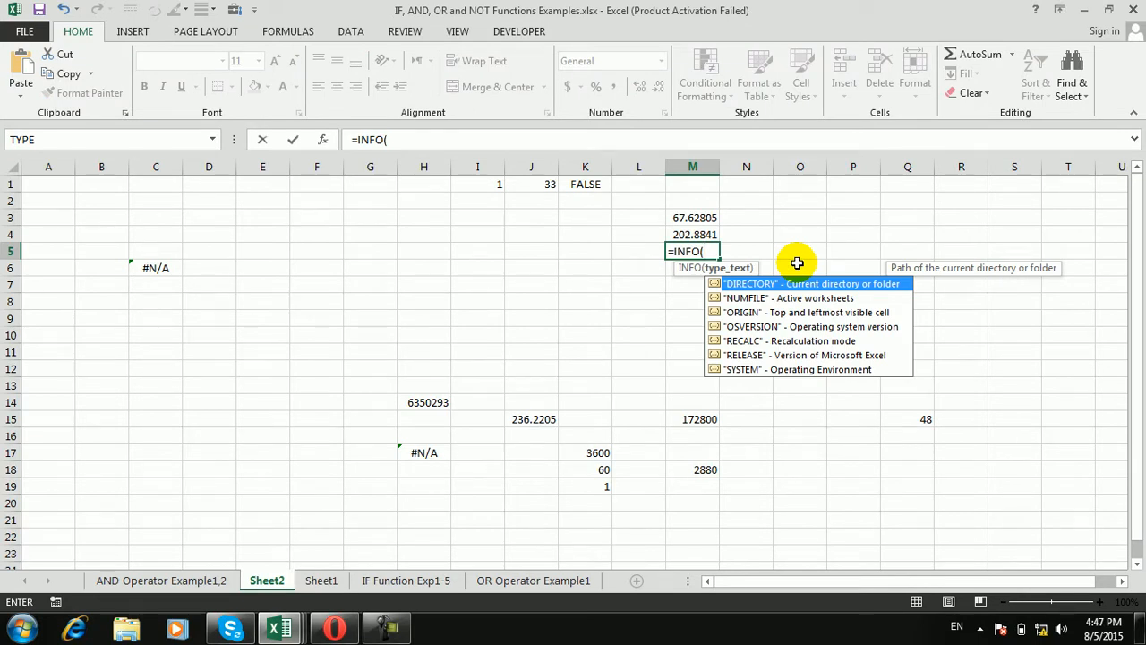
pyautogui.press('Tab')
pyautogui.write(',')
pyautogui.press('Return')
pyautogui.press('Return')
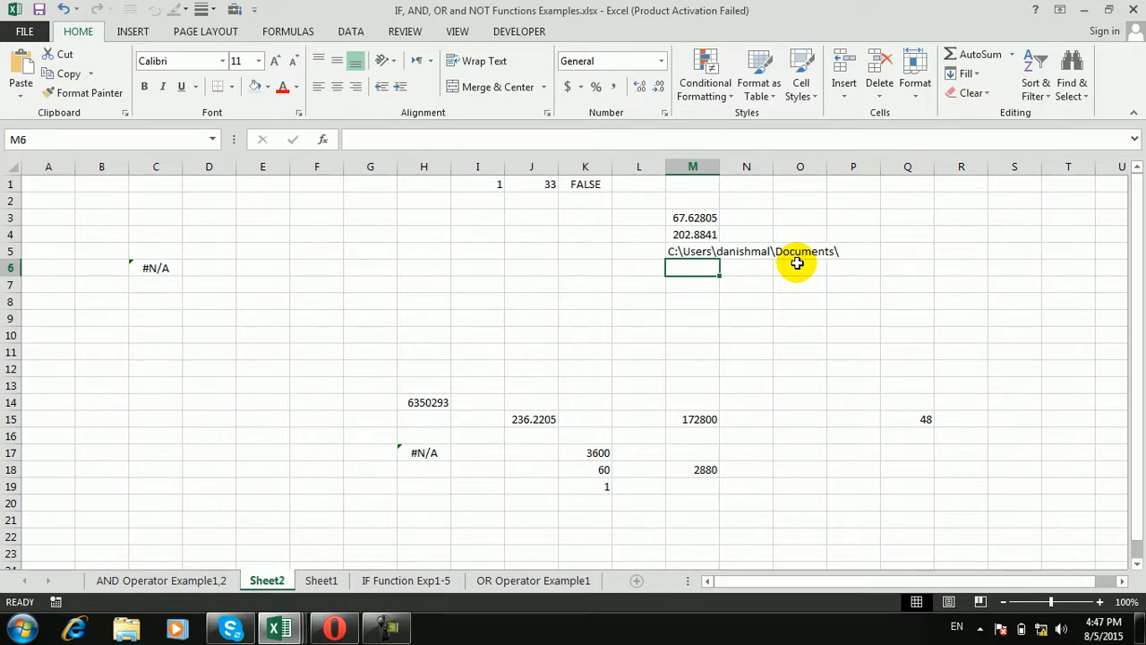
# Step: Minimize the open workbook windows and the Visual Basic editor to show the desktop
pyautogui.click(1084, 9)
pyautogui.click(1084, 9)
pyautogui.click(1084, 9)
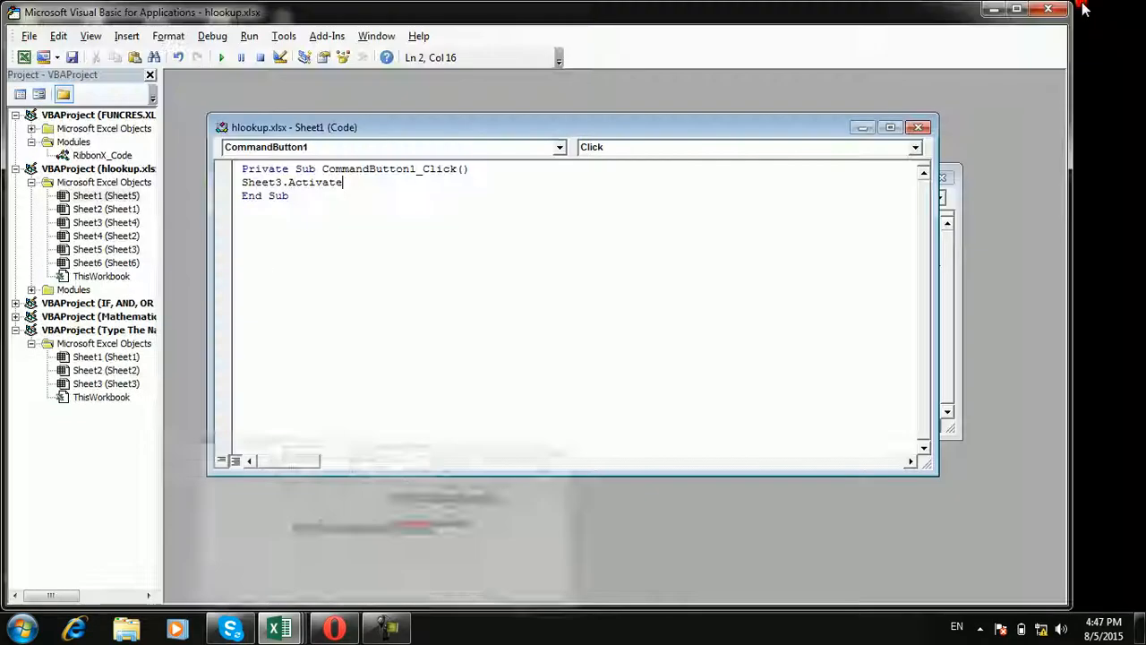
pyautogui.click(995, 9)
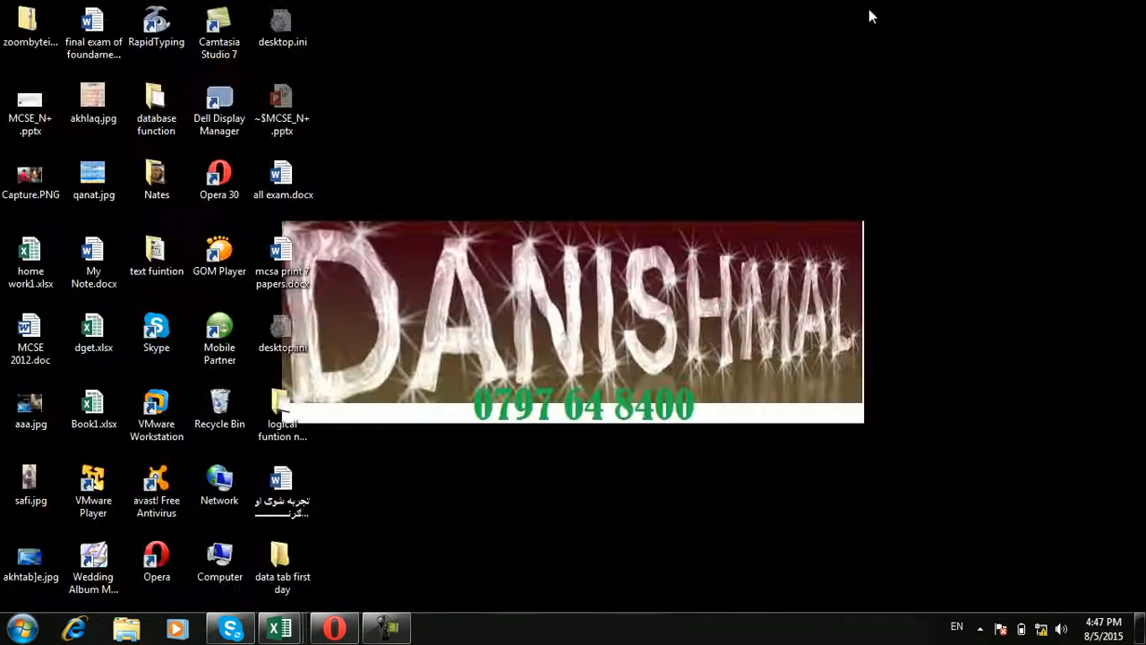